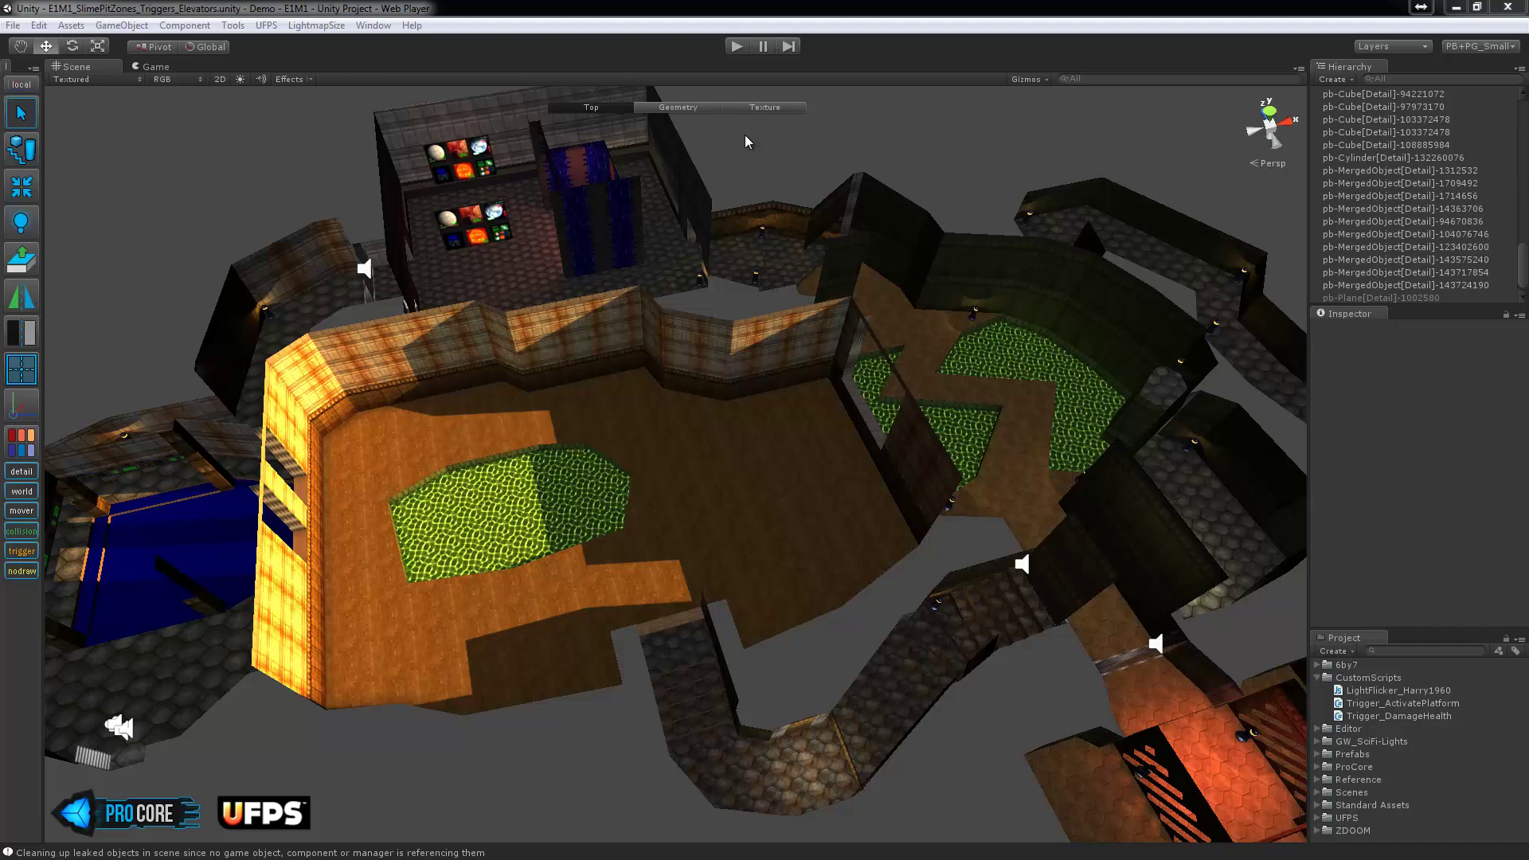
Try lowering the movable block at the end of the dark stone corridor, undoing each move.
{"action": "scroll", "coordinate": [851, 273], "scroll_direction": "up", "scroll_amount": 6}
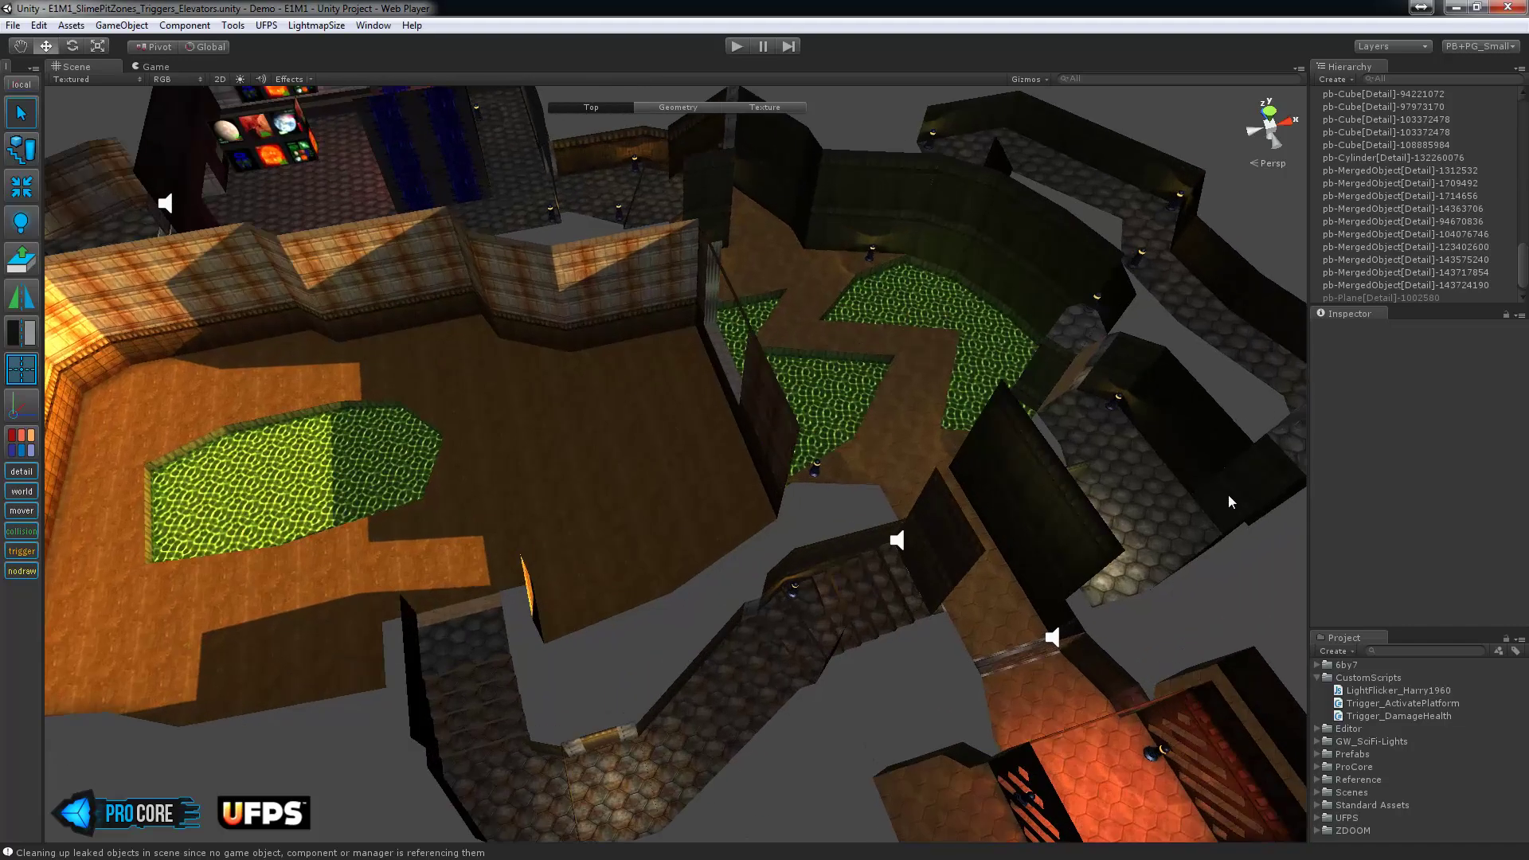
{"action": "scroll", "coordinate": [1260, 481], "scroll_direction": "up", "scroll_amount": 3}
{"action": "left_click", "coordinate": [1163, 510]}
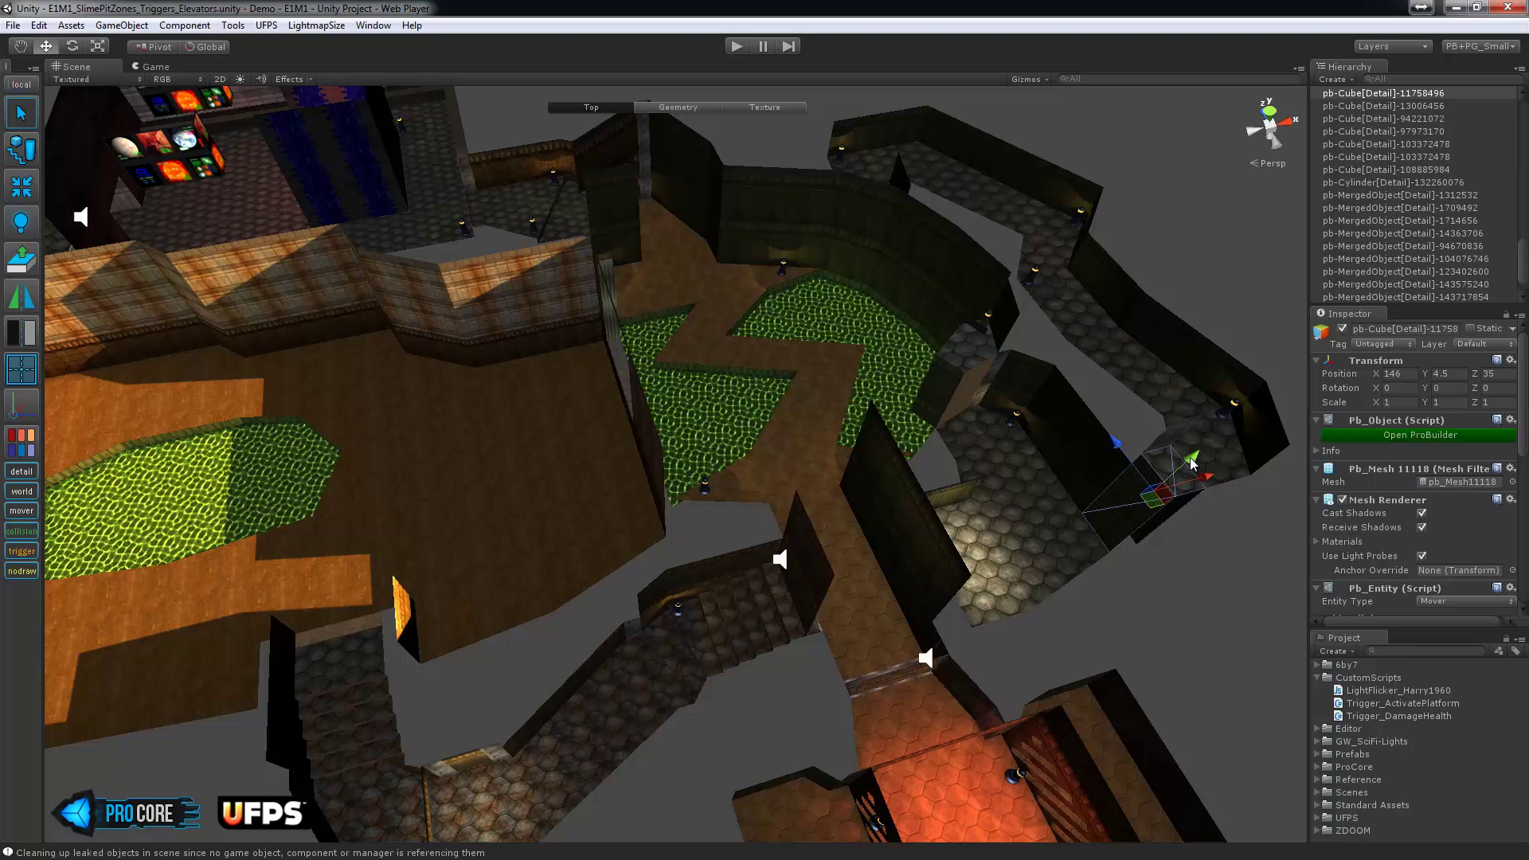
{"action": "key", "text": "ctrl+z"}
{"action": "scroll", "coordinate": [730, 381], "scroll_direction": "up", "scroll_amount": 8}
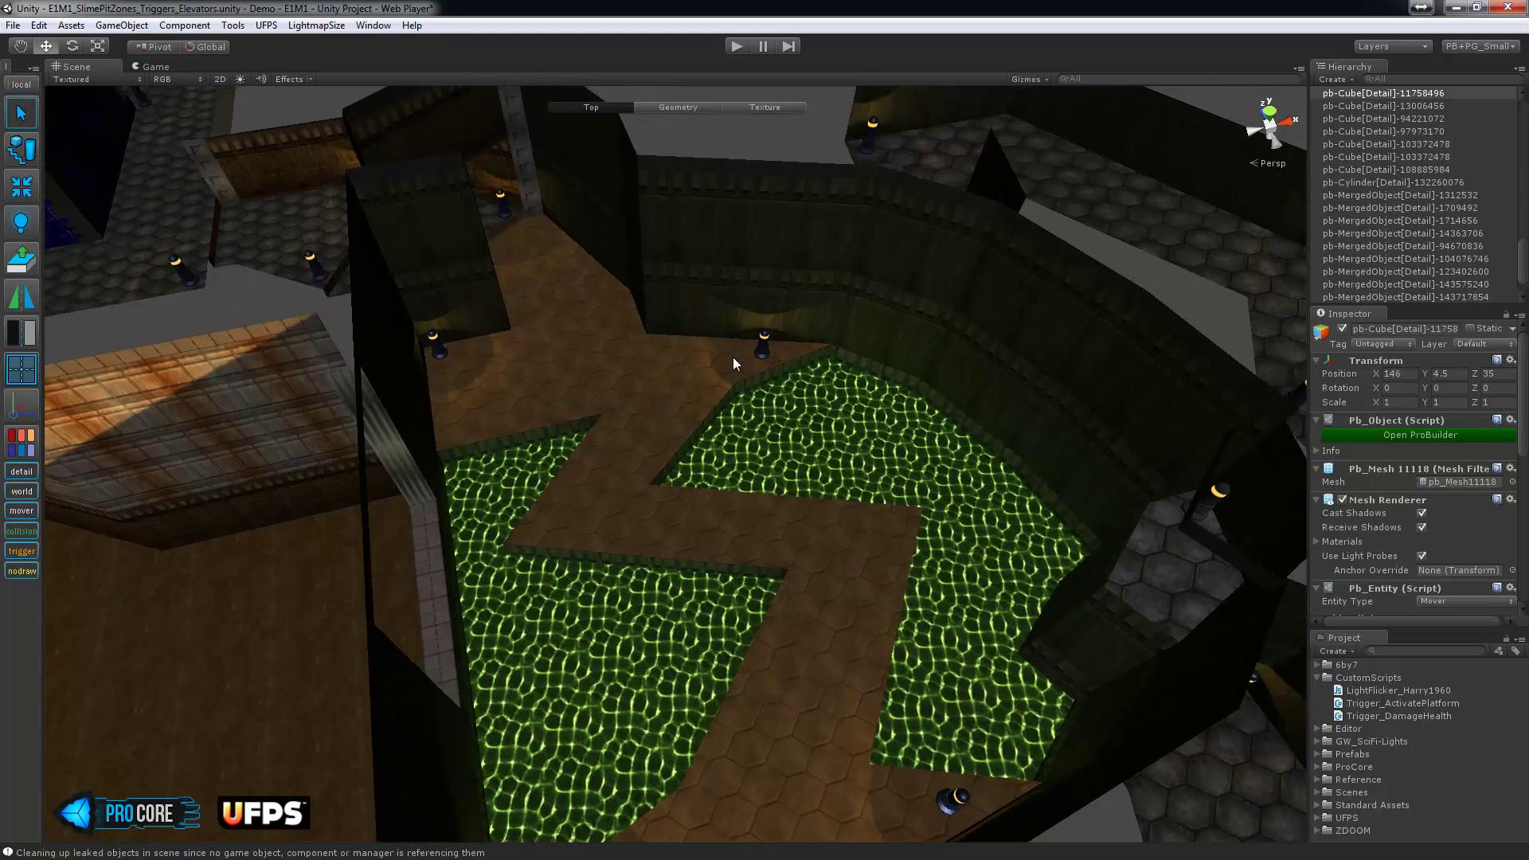
{"action": "middle_click_drag", "start_coordinate": [1115, 717], "coordinate": [844, 494]}
{"action": "scroll", "coordinate": [844, 493], "scroll_direction": "down", "scroll_amount": 8}
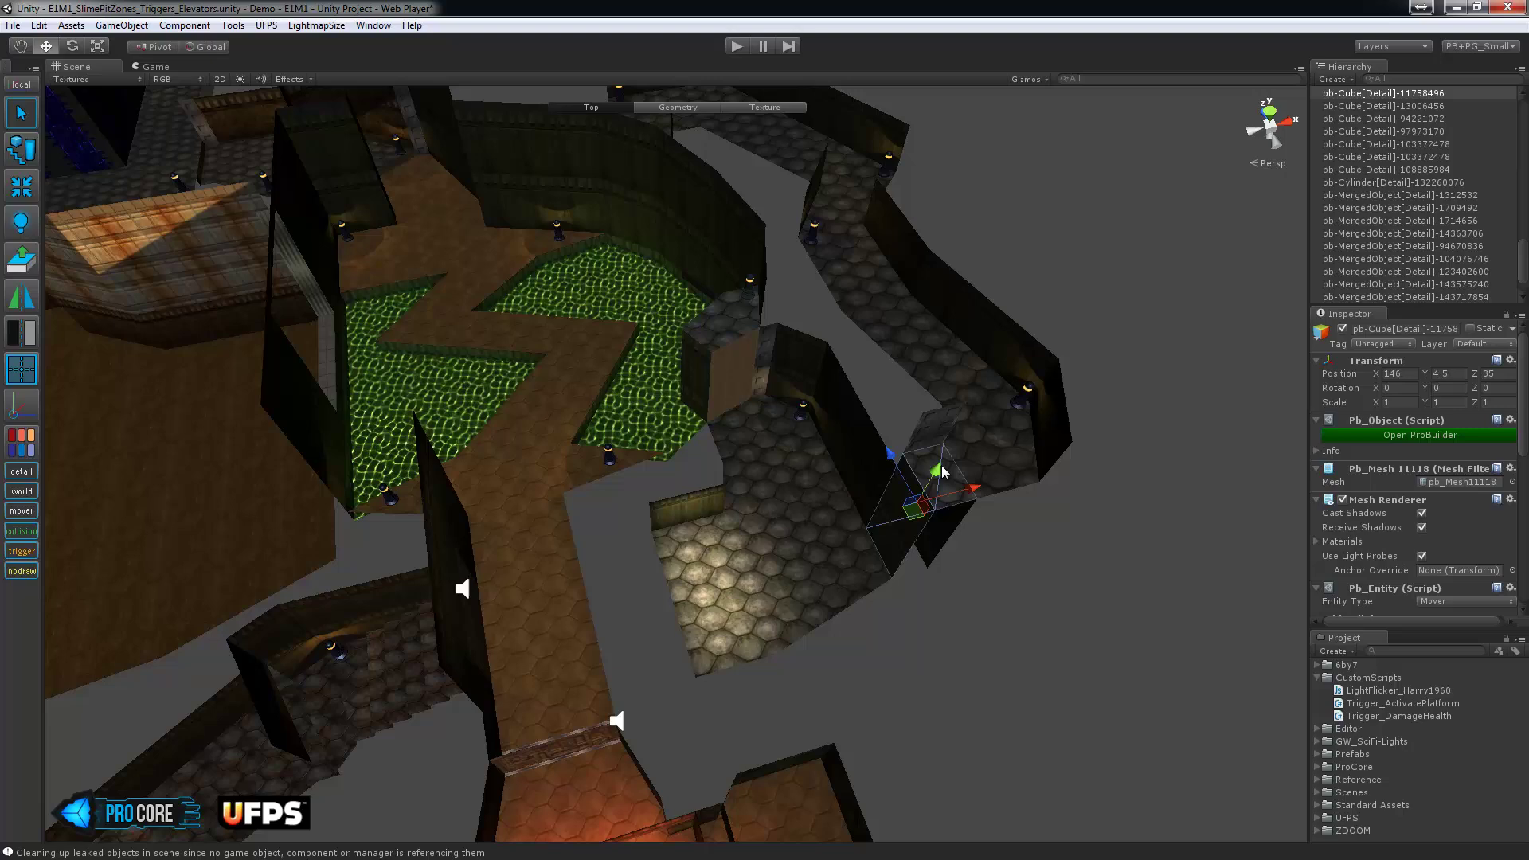
{"action": "left_click_drag", "start_coordinate": [943, 473], "coordinate": [940, 524]}
{"action": "key", "text": "ctrl+z"}
Lower the movable block beside the zigzag slime walkway, at the entrance to the stone passage.
{"action": "middle_click_drag", "start_coordinate": [734, 558], "coordinate": [778, 428]}
{"action": "scroll", "coordinate": [777, 429], "scroll_direction": "down", "scroll_amount": 8}
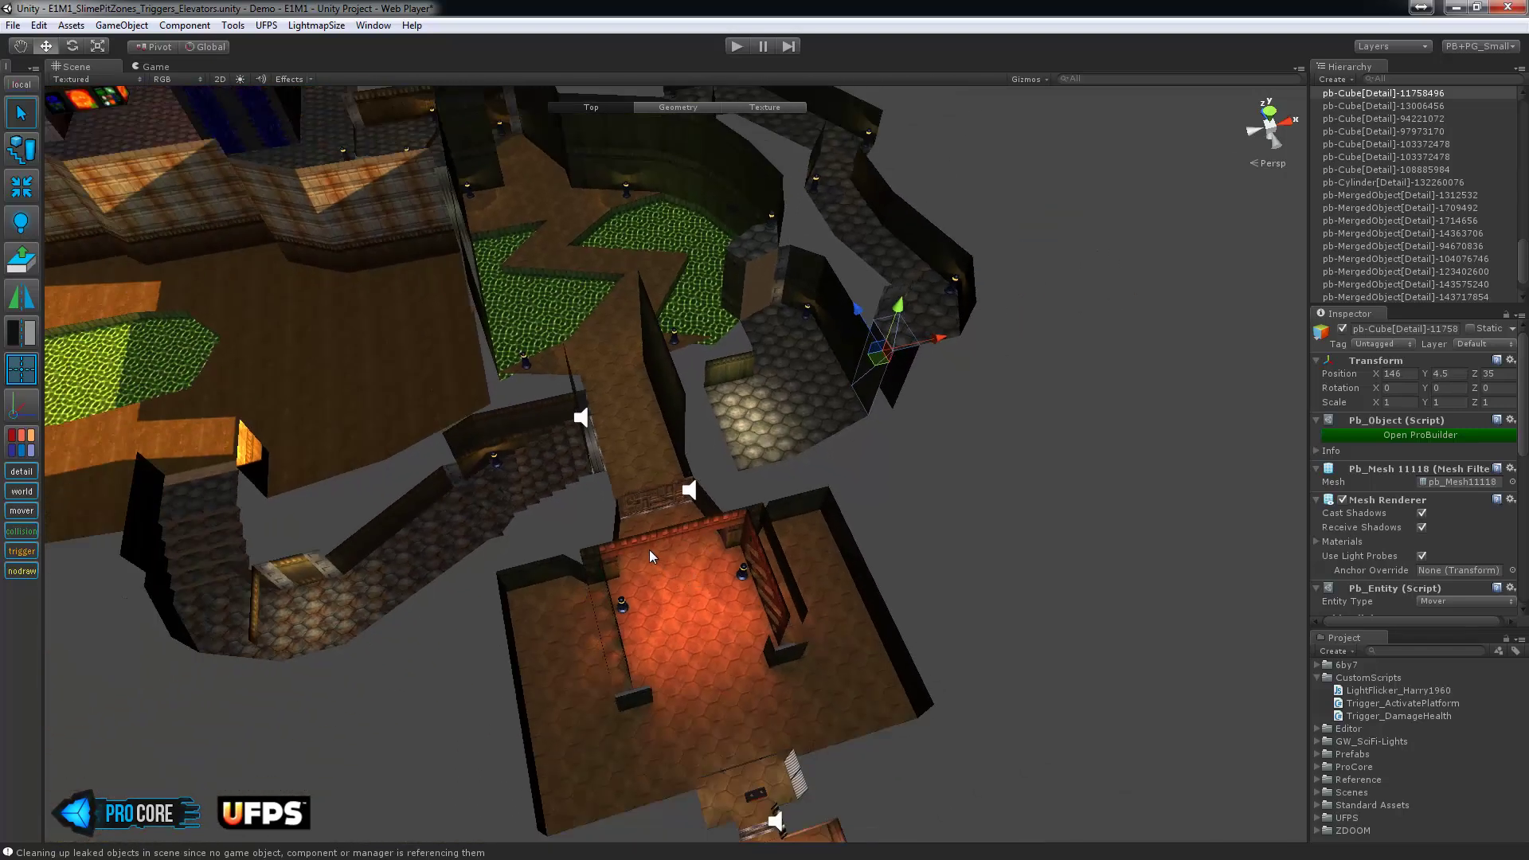
{"action": "middle_click_drag", "start_coordinate": [724, 488], "coordinate": [718, 582]}
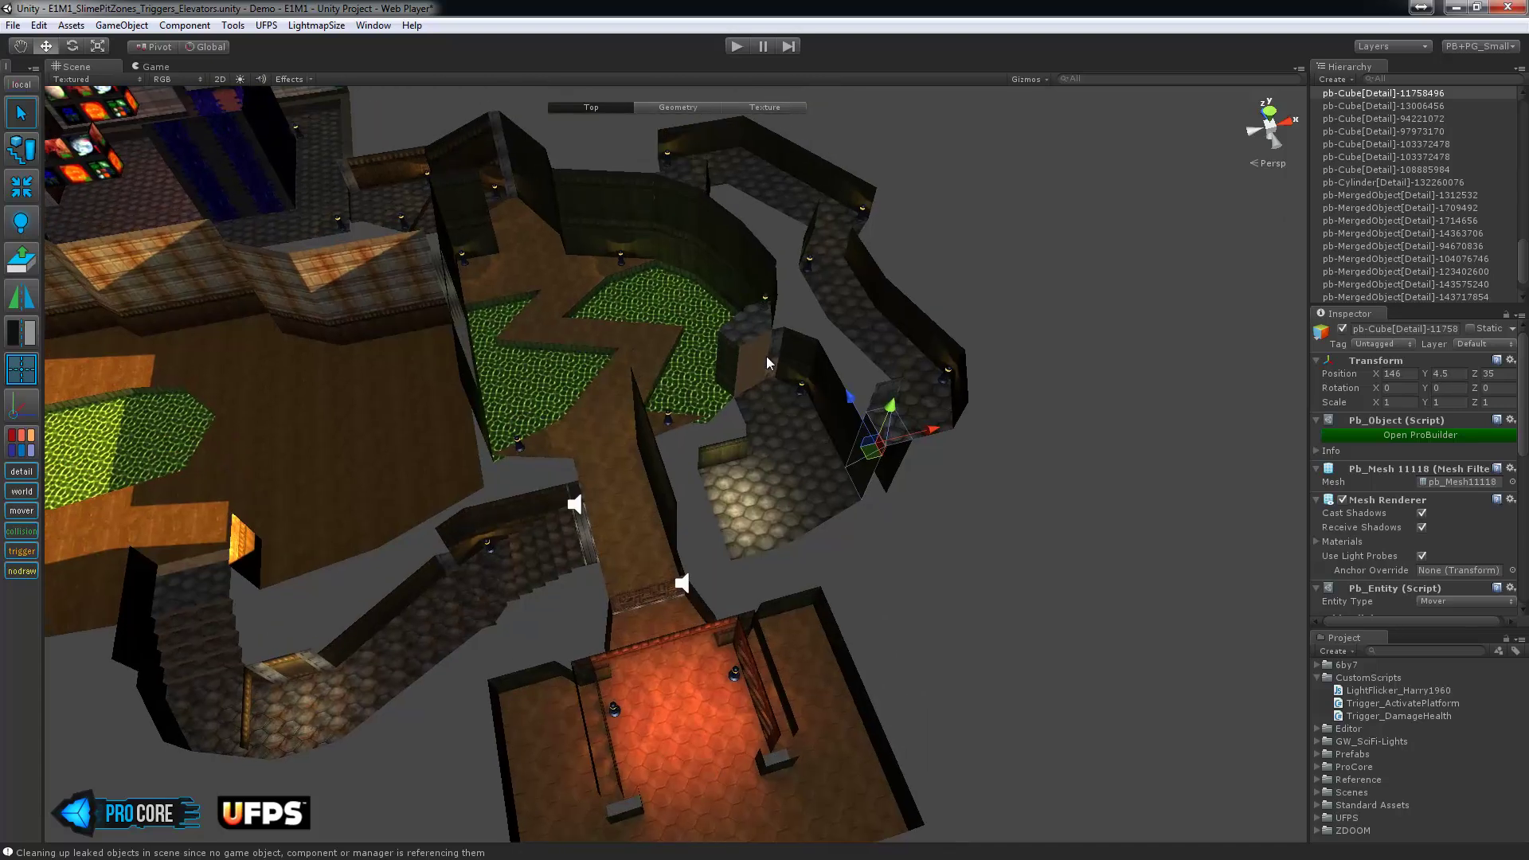
{"action": "left_click", "coordinate": [747, 352]}
{"action": "left_click_drag", "start_coordinate": [749, 316], "coordinate": [758, 349]}
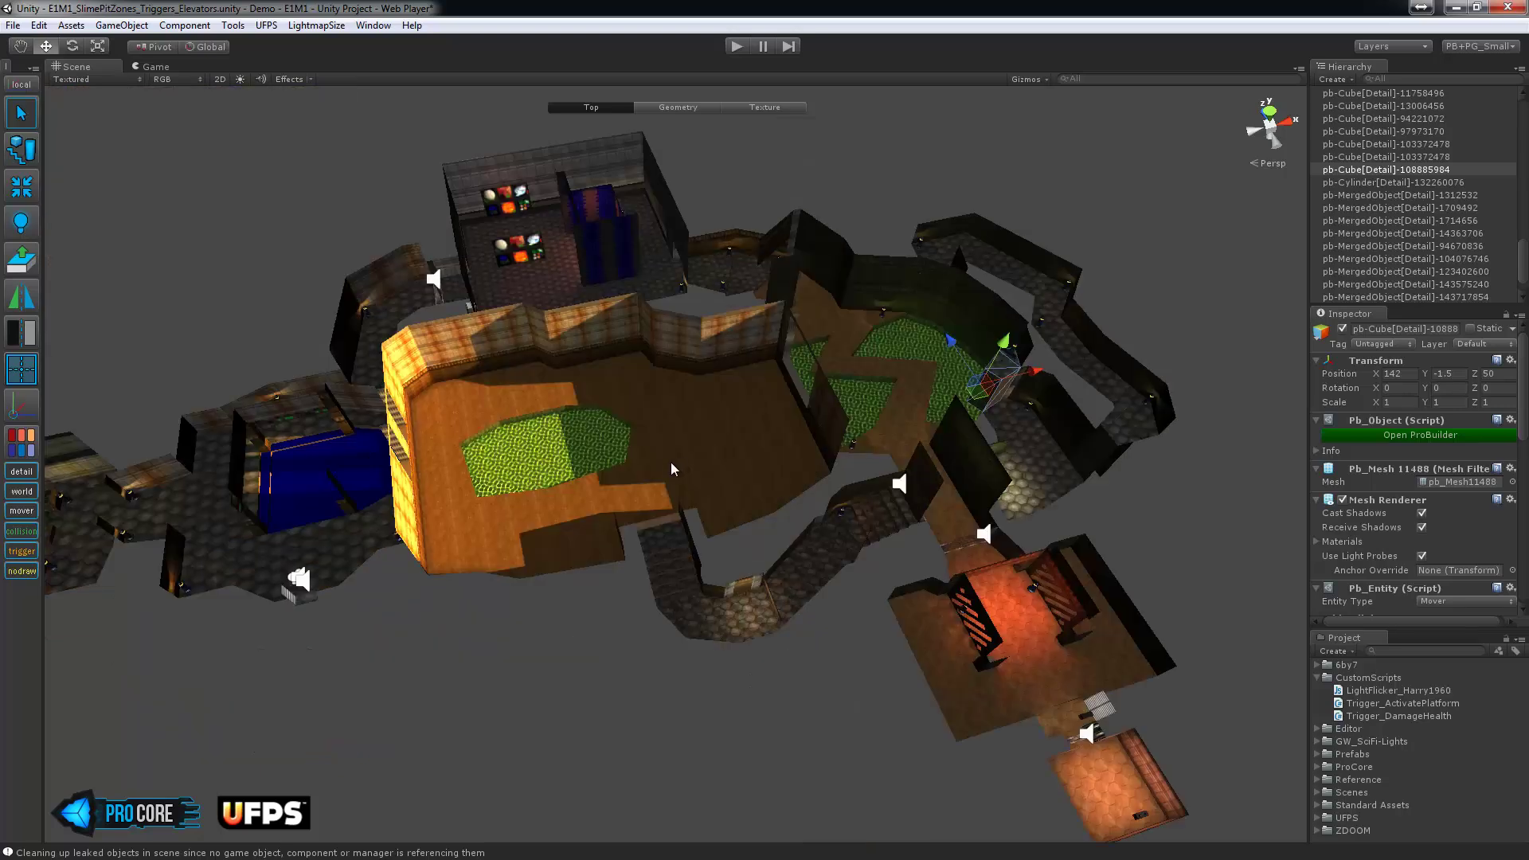
Duplicate the slime surface in the large courtyard pit and move the copy straight down to Y about -15.73.
{"action": "left_click_drag", "start_coordinate": [671, 463], "coordinate": [778, 438], "text": "alt"}
{"action": "scroll", "coordinate": [780, 438], "scroll_direction": "up", "scroll_amount": 3}
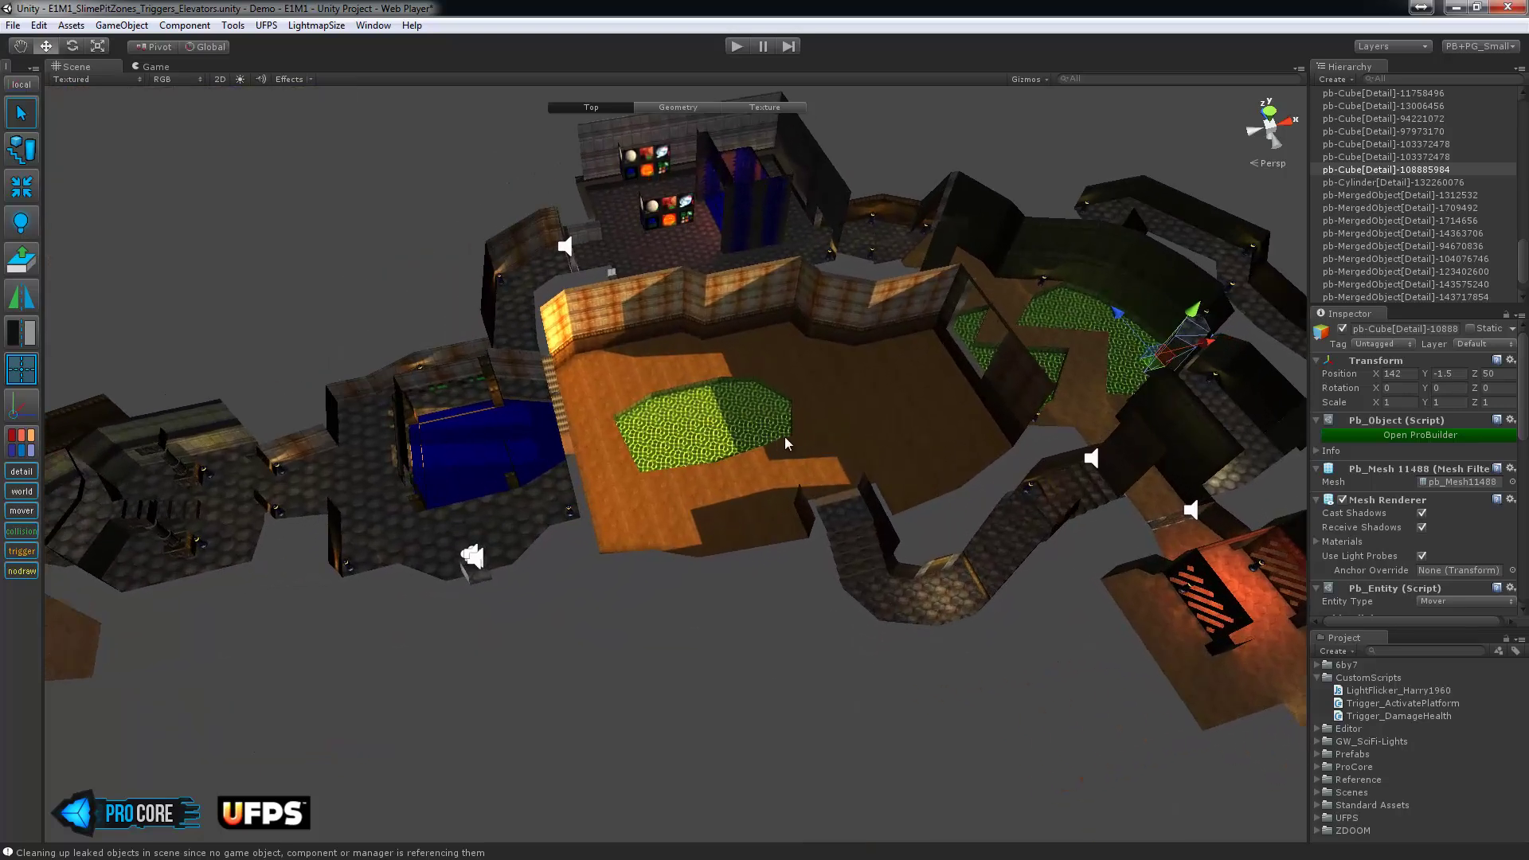
{"action": "middle_click_drag", "start_coordinate": [990, 435], "coordinate": [864, 476]}
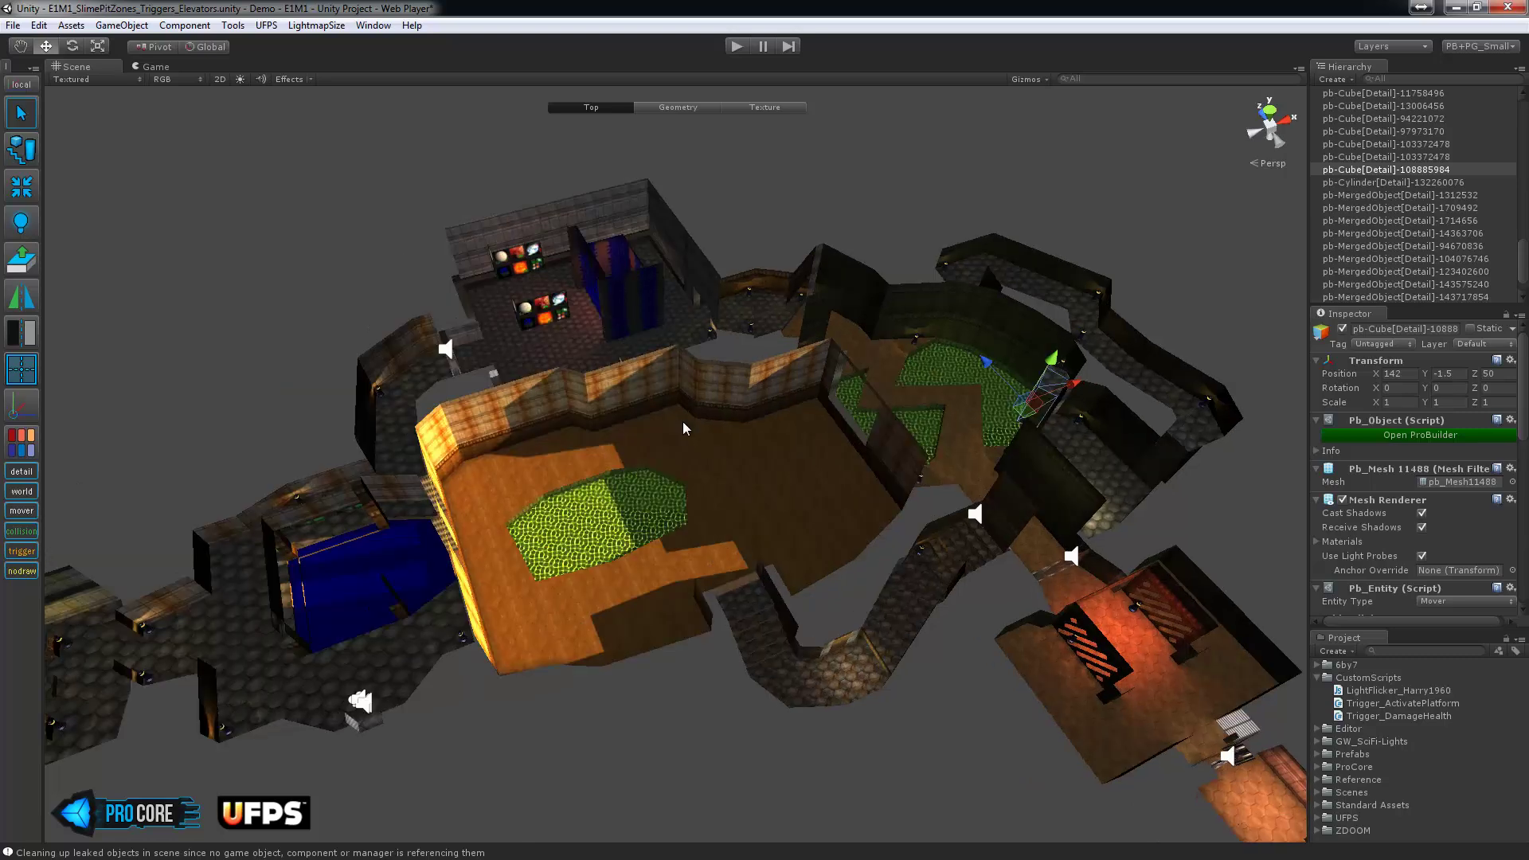
{"action": "scroll", "coordinate": [682, 422], "scroll_direction": "up", "scroll_amount": 5}
{"action": "scroll", "coordinate": [685, 414], "scroll_direction": "up", "scroll_amount": 4}
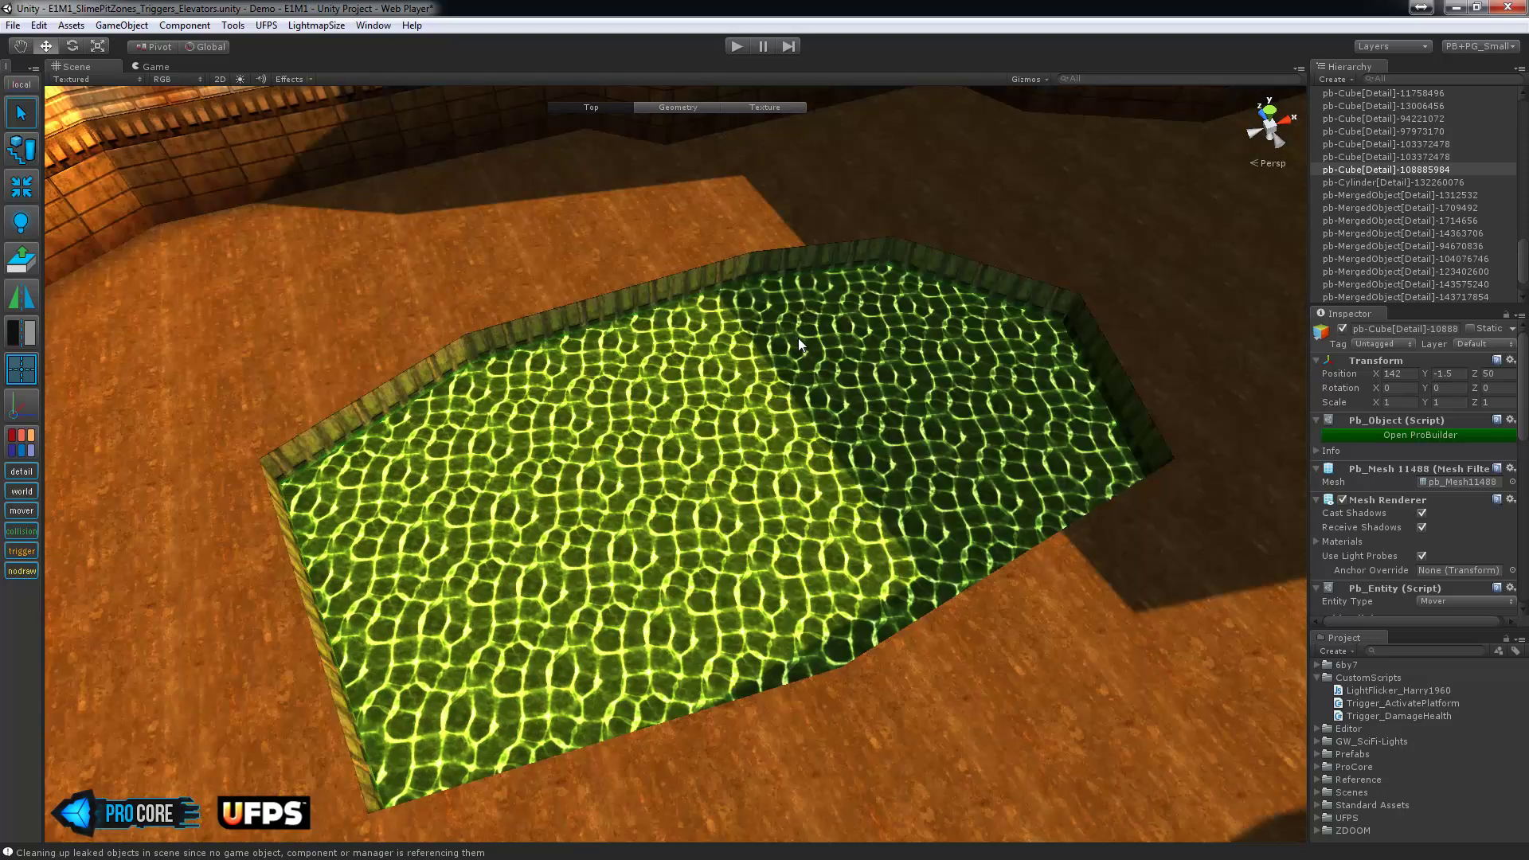
{"action": "left_click", "coordinate": [798, 338]}
{"action": "left_click_drag", "start_coordinate": [798, 338], "coordinate": [763, 294], "text": "alt"}
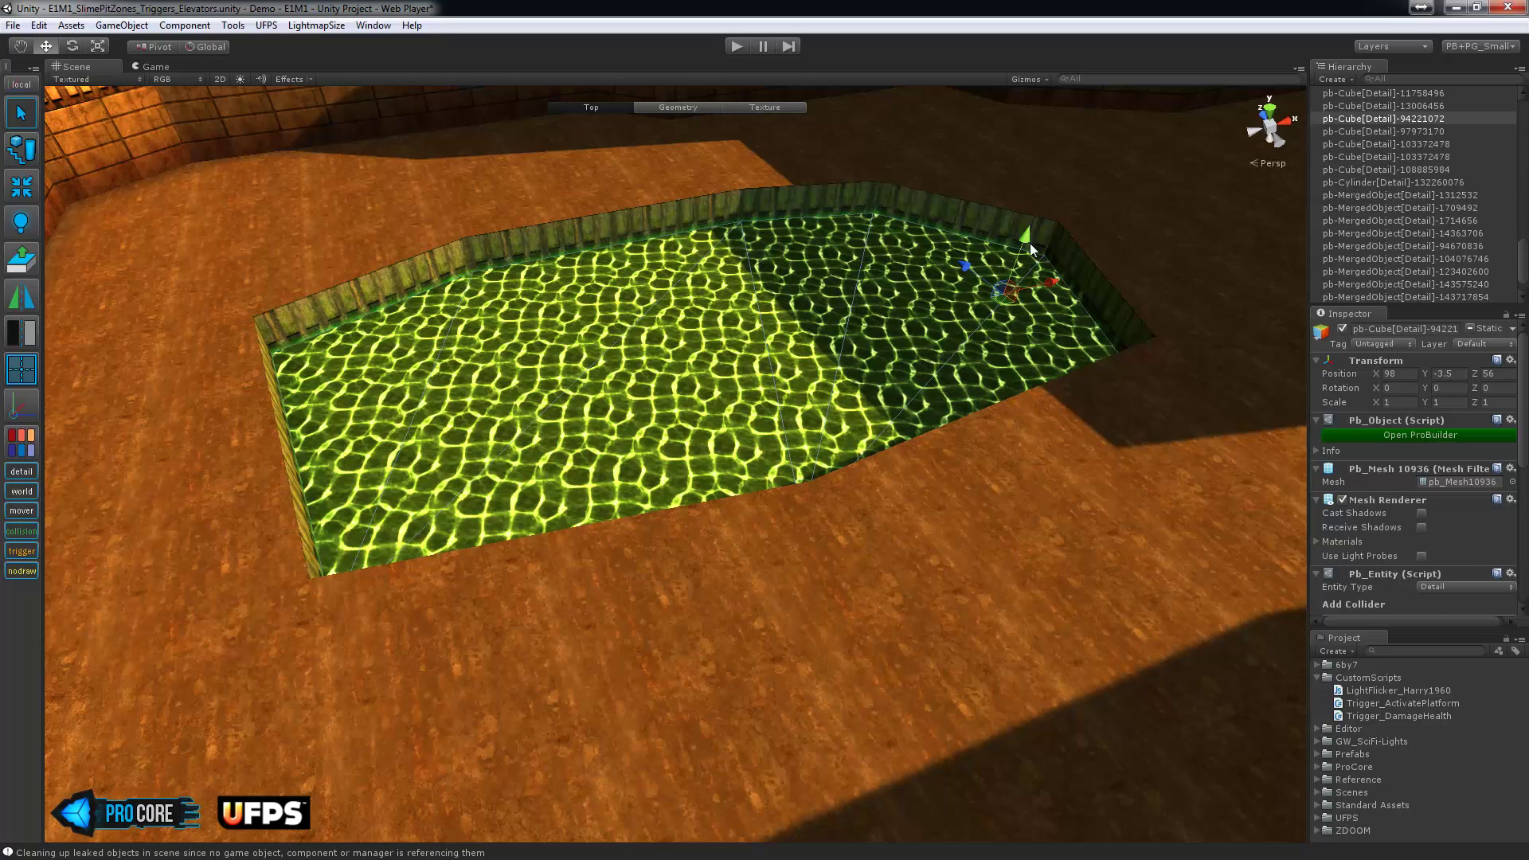
{"action": "key", "text": "ctrl+d"}
{"action": "left_click_drag", "start_coordinate": [1027, 237], "coordinate": [763, 398]}
Select all perimeter edges of the copied slime surface in geometry editing and extrude them downward into side walls.
{"action": "key", "text": "f"}
{"action": "key", "text": "g"}
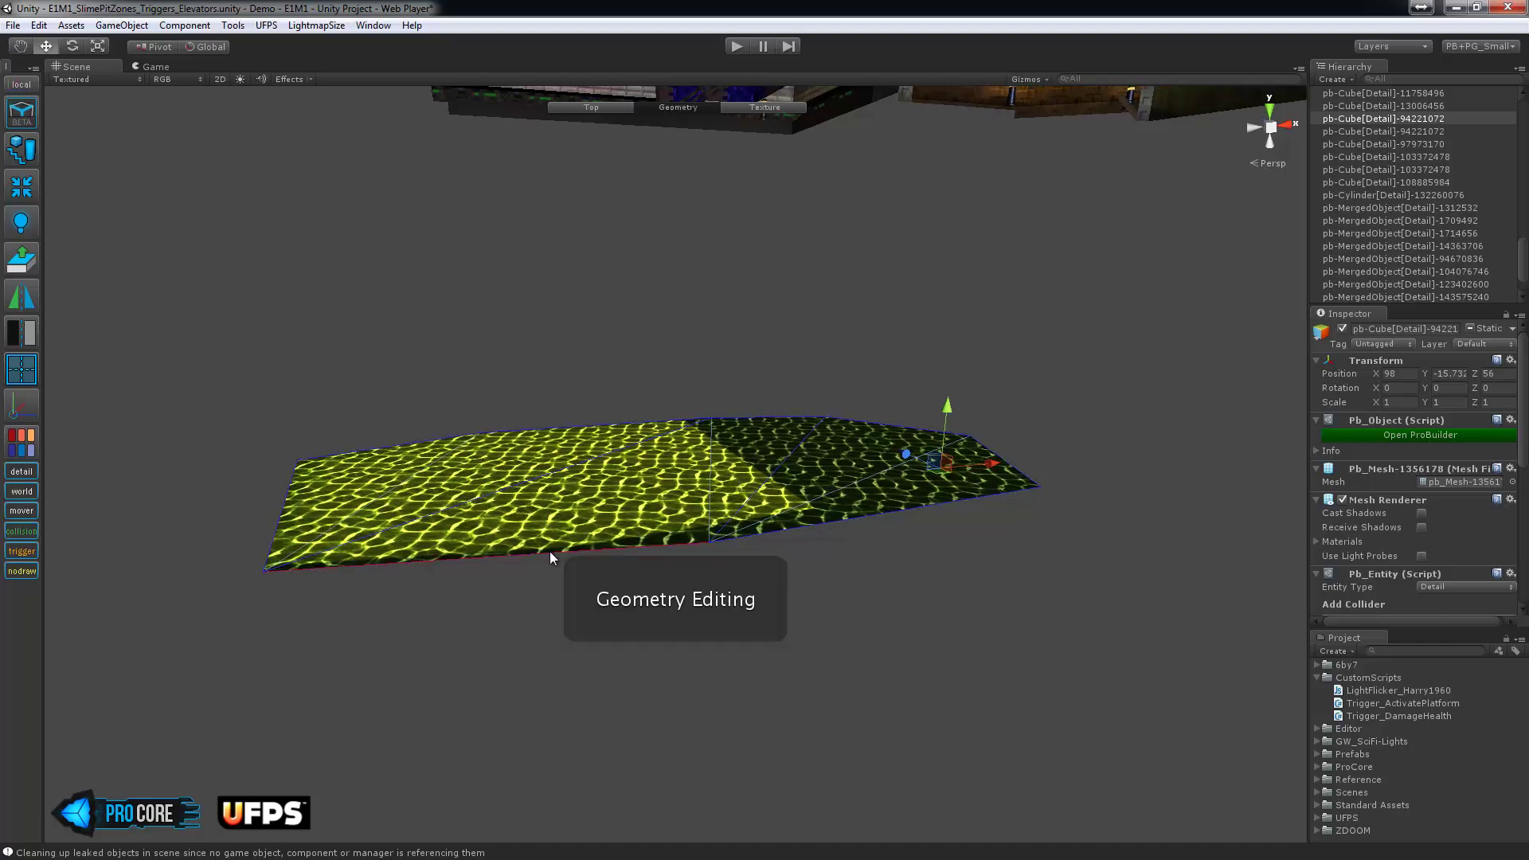
{"action": "left_click", "coordinate": [549, 552]}
{"action": "left_click_drag", "start_coordinate": [529, 511], "coordinate": [858, 470], "text": "alt"}
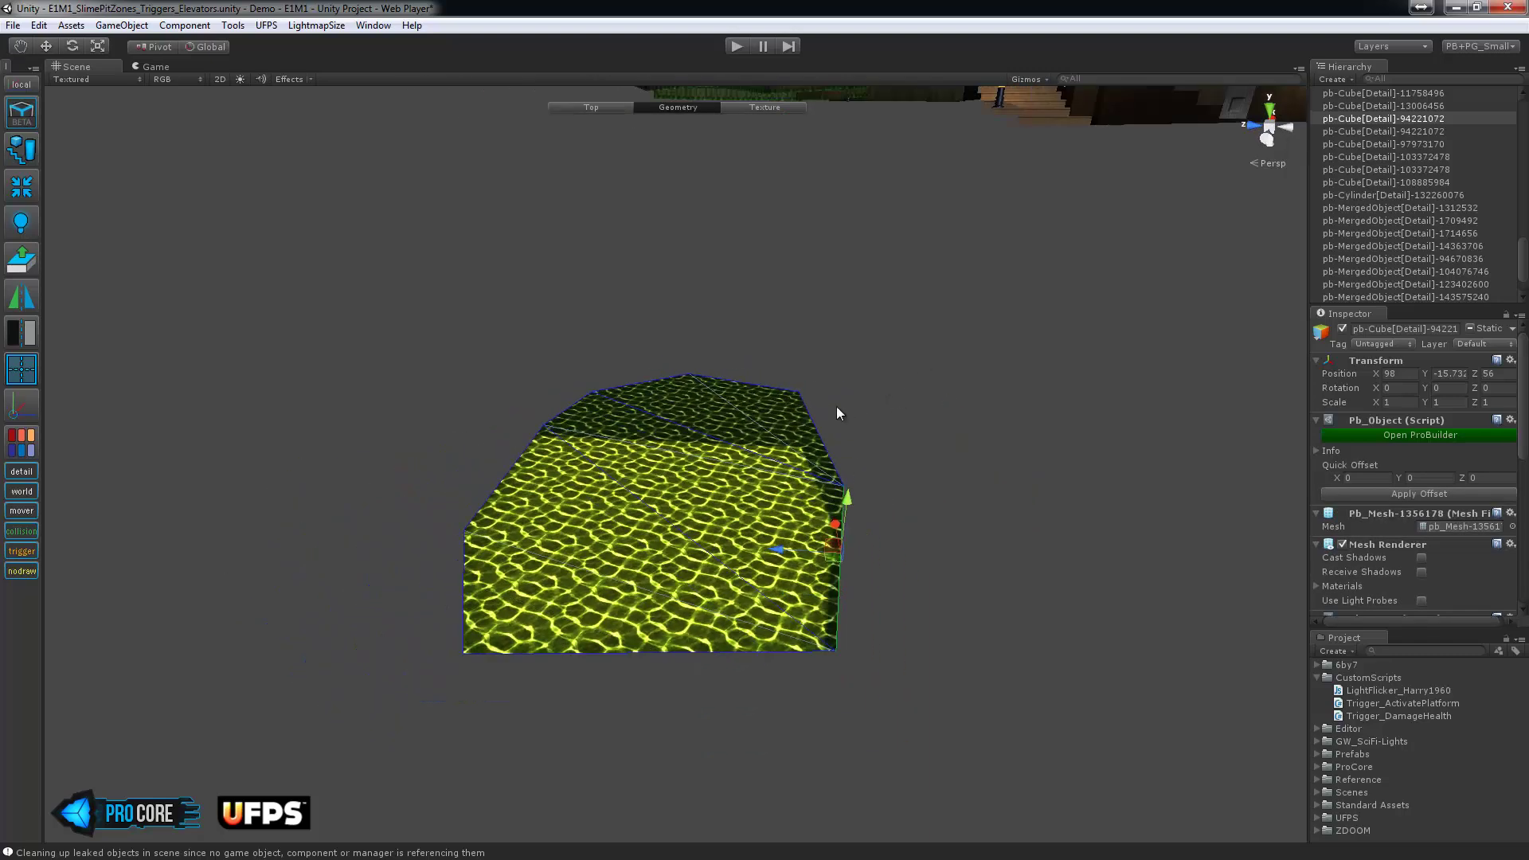
{"action": "left_click", "coordinate": [812, 433]}
{"action": "key", "text": "p"}
{"action": "left_click_drag", "start_coordinate": [715, 521], "coordinate": [721, 523], "text": "shift"}
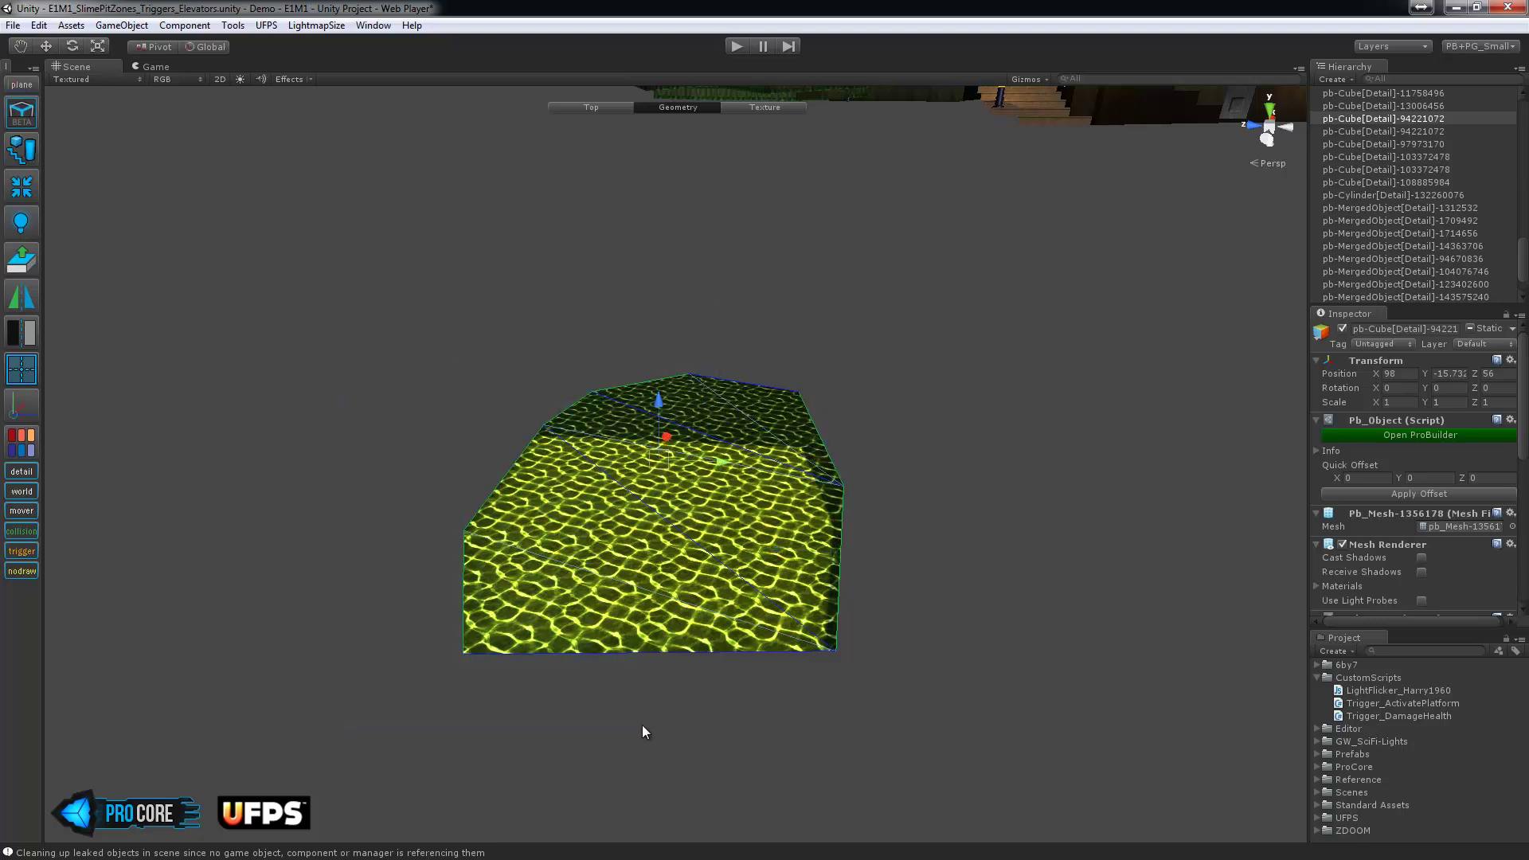
{"action": "left_click", "coordinate": [666, 646]}
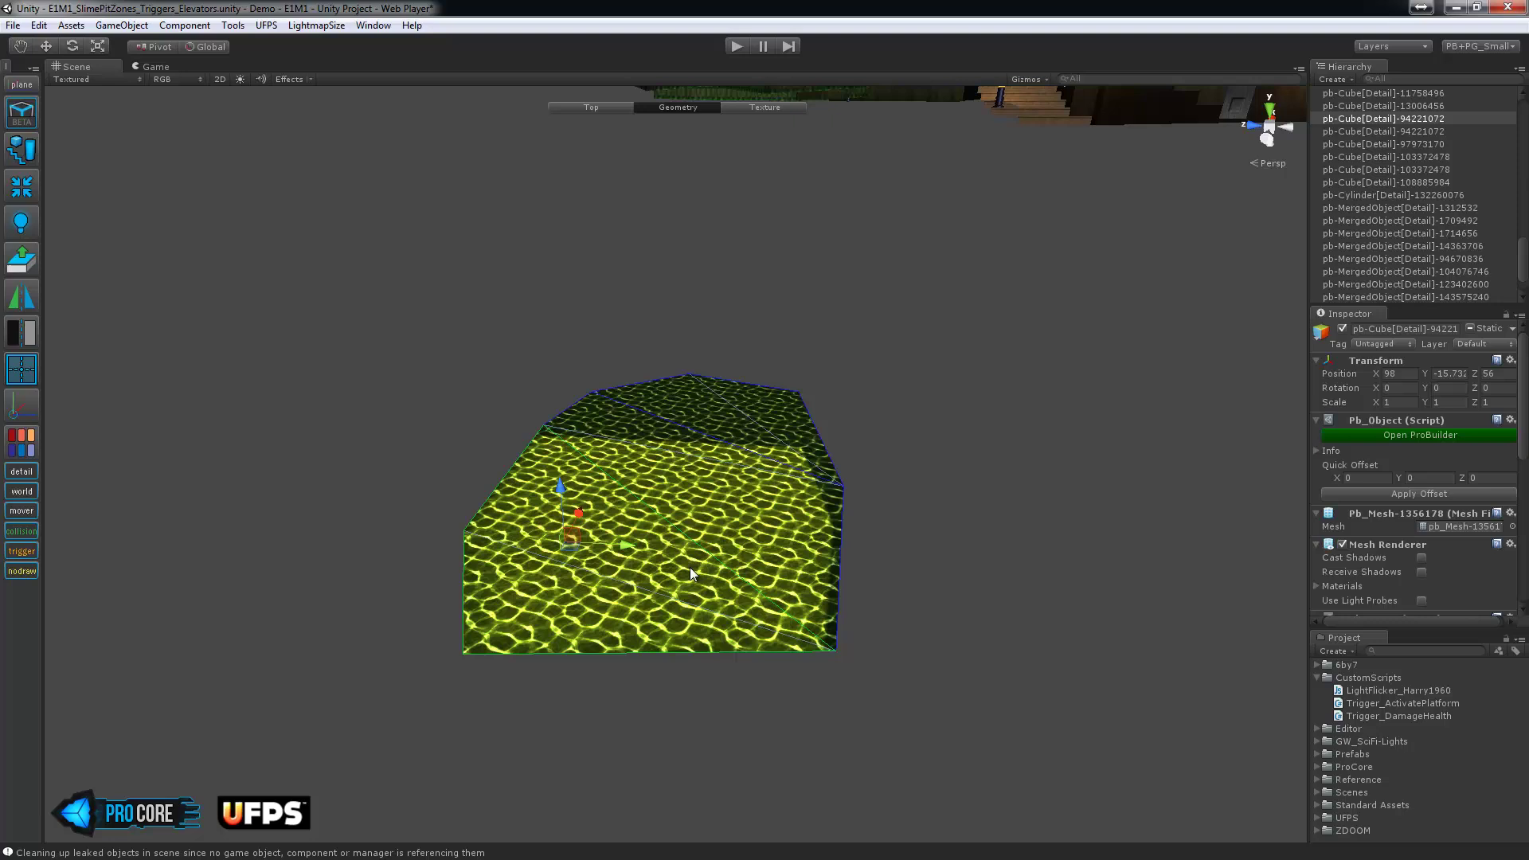
{"action": "left_click", "coordinate": [505, 484]}
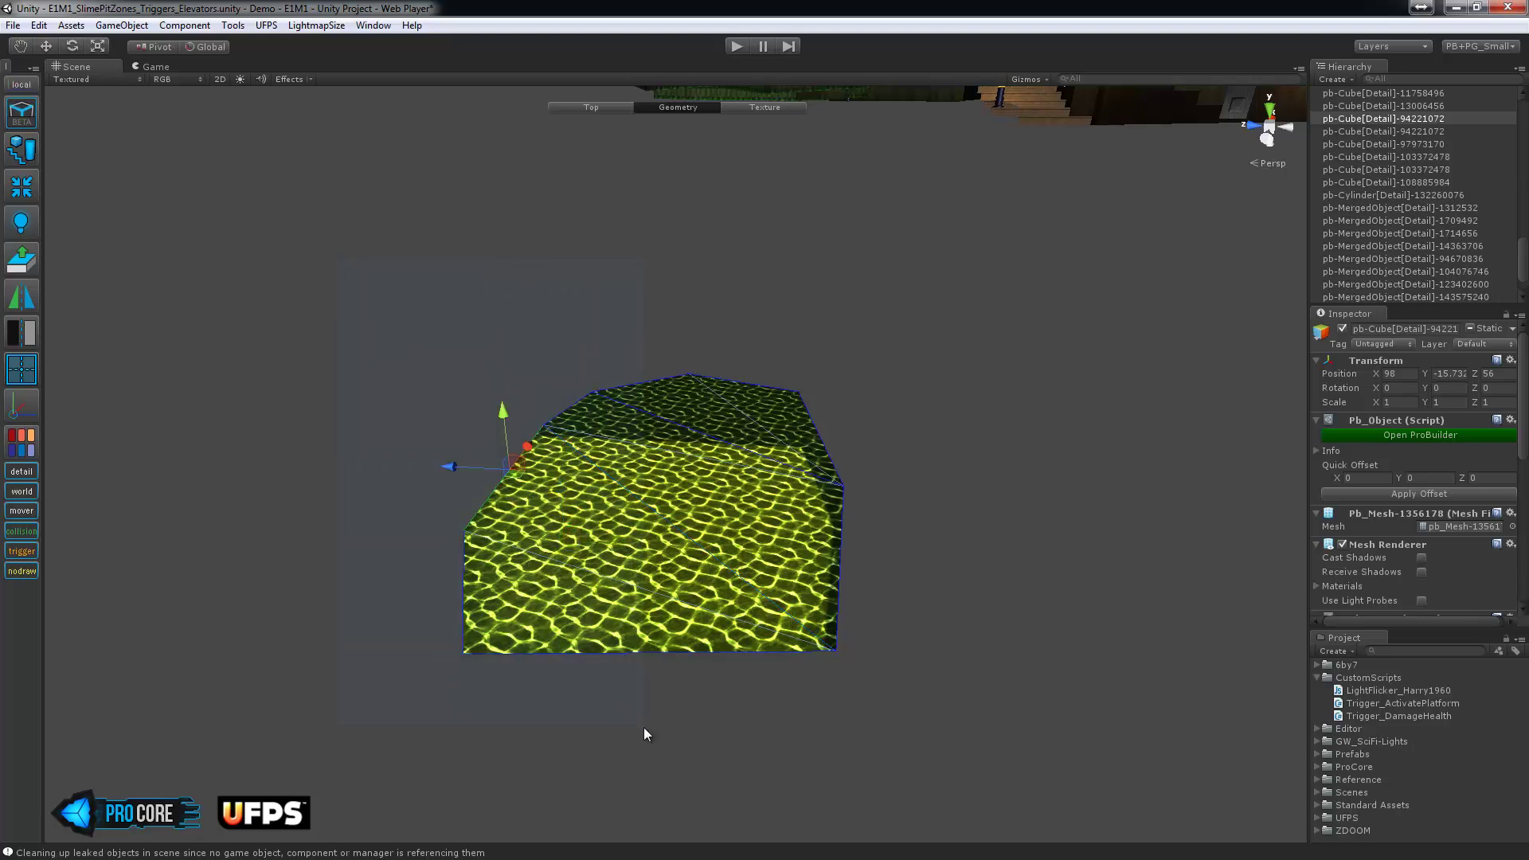
{"action": "key", "text": "p"}
{"action": "left_click_drag", "start_coordinate": [873, 427], "coordinate": [876, 430], "text": "shift"}
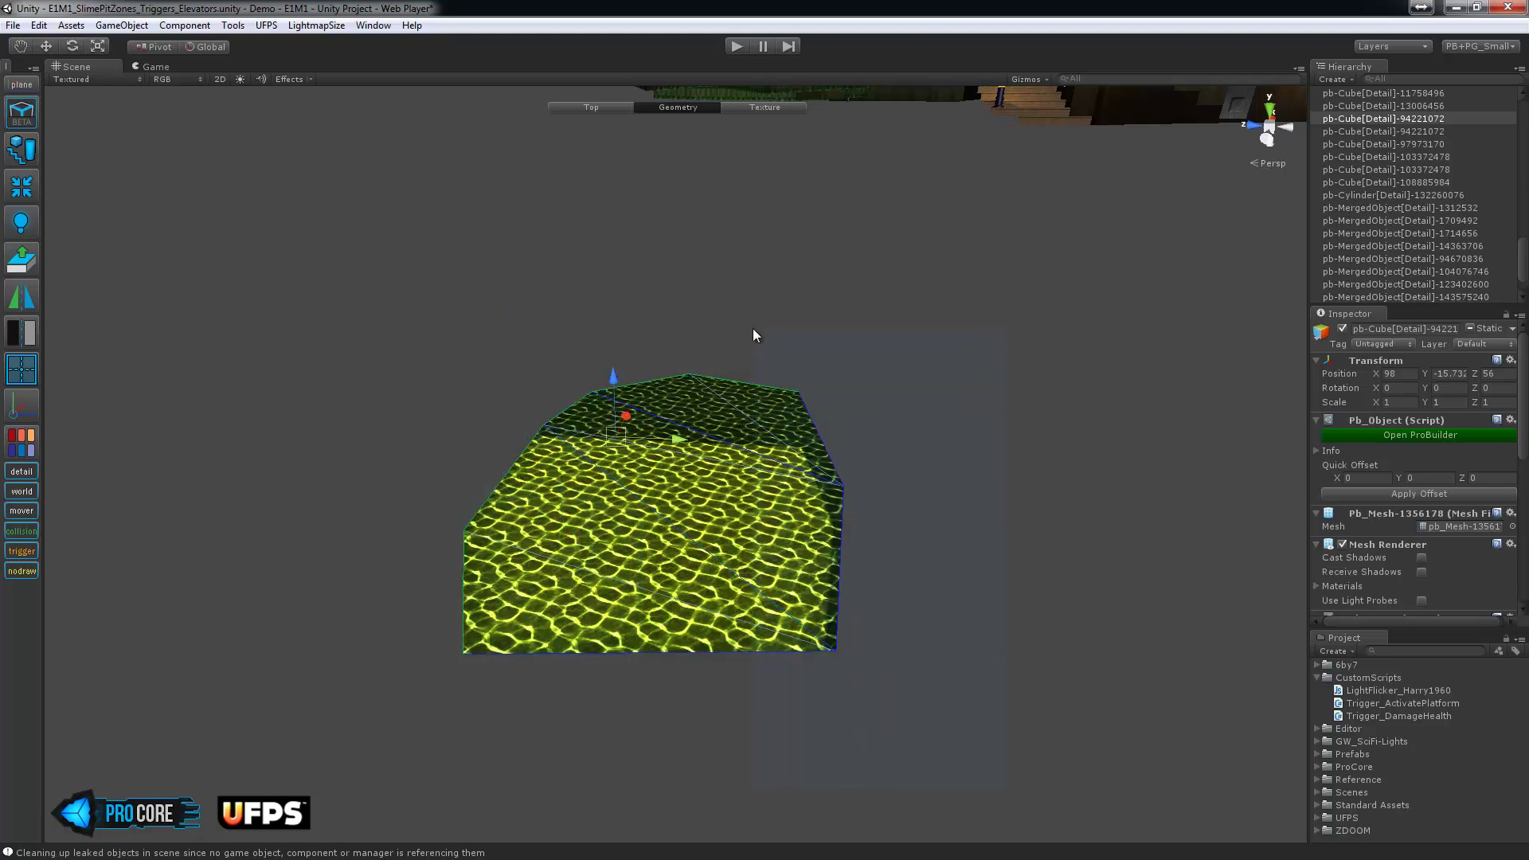
{"action": "left_click_drag", "start_coordinate": [753, 329], "coordinate": [749, 327], "text": "shift"}
{"action": "left_click_drag", "start_coordinate": [997, 751], "coordinate": [733, 466], "text": "alt"}
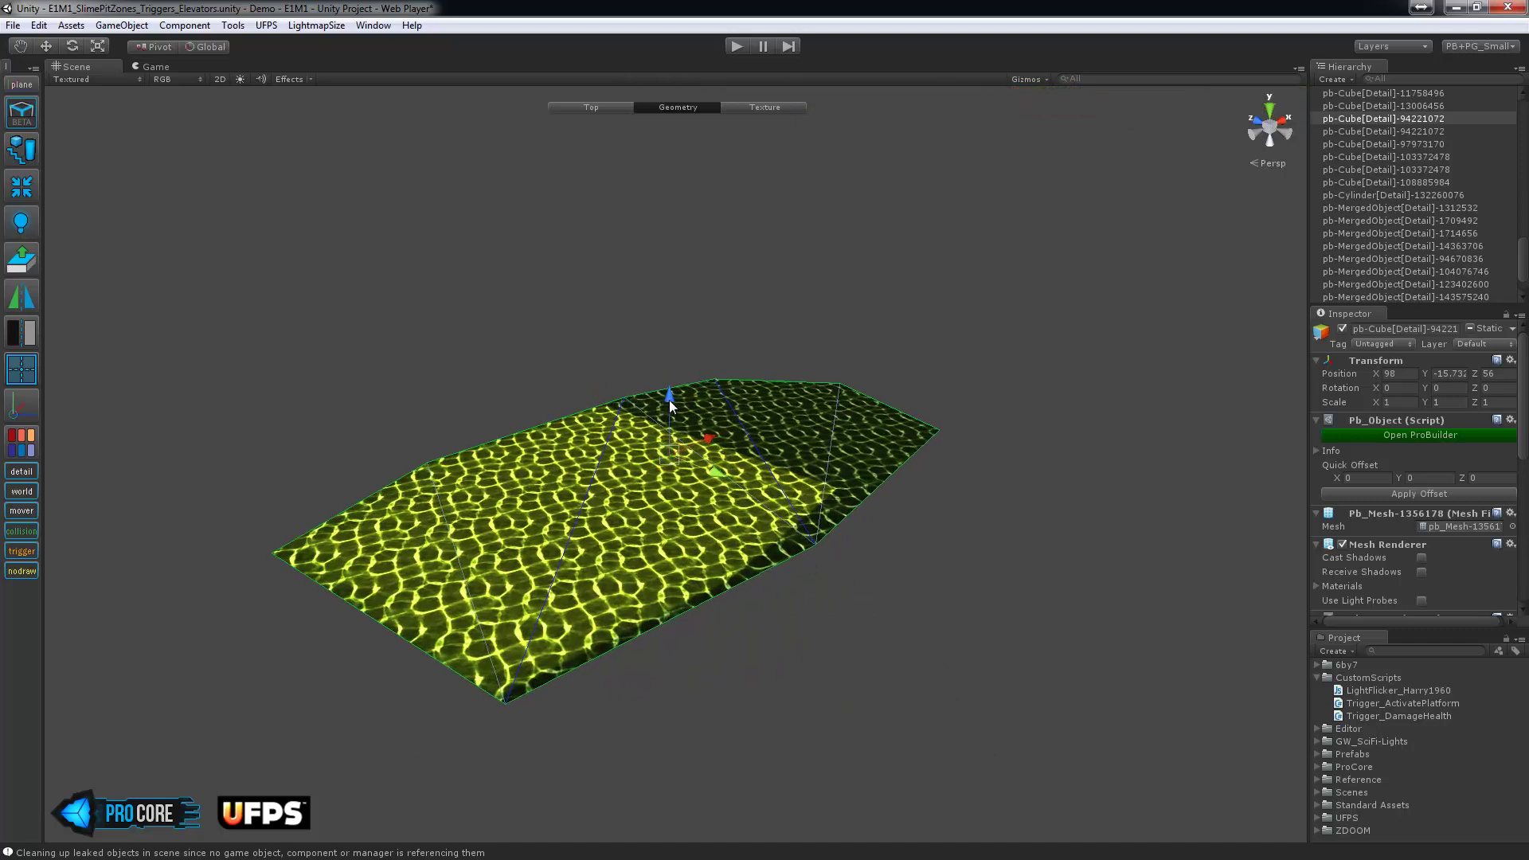
{"action": "left_click_drag", "start_coordinate": [673, 397], "coordinate": [601, 409], "text": "shift"}
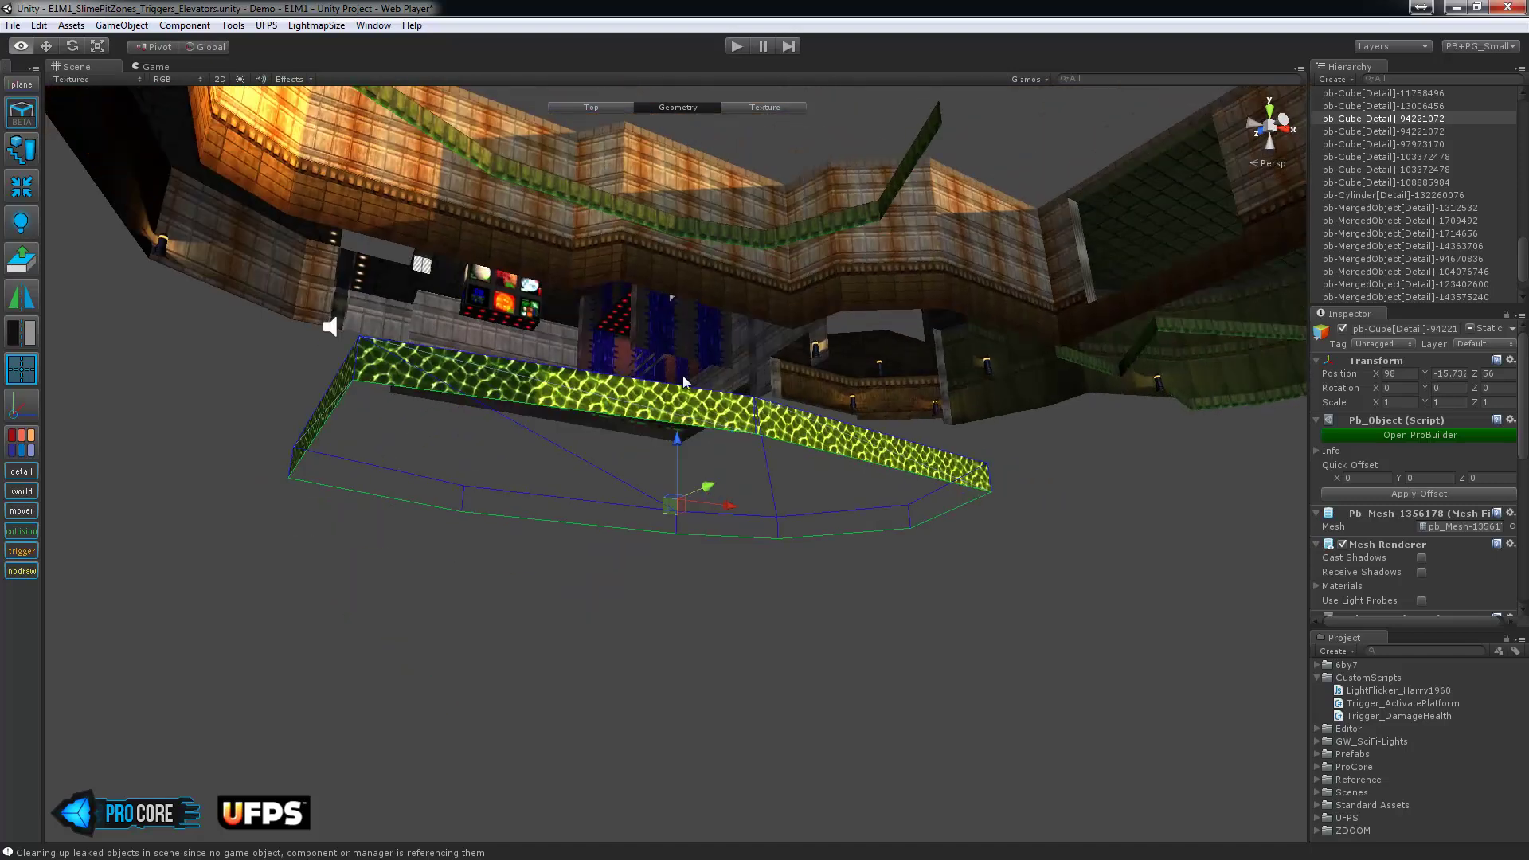
Bridge the first pairs of opposite bottom edges of the extruded slime shape to start closing its underside.
{"action": "left_click", "coordinate": [374, 492]}
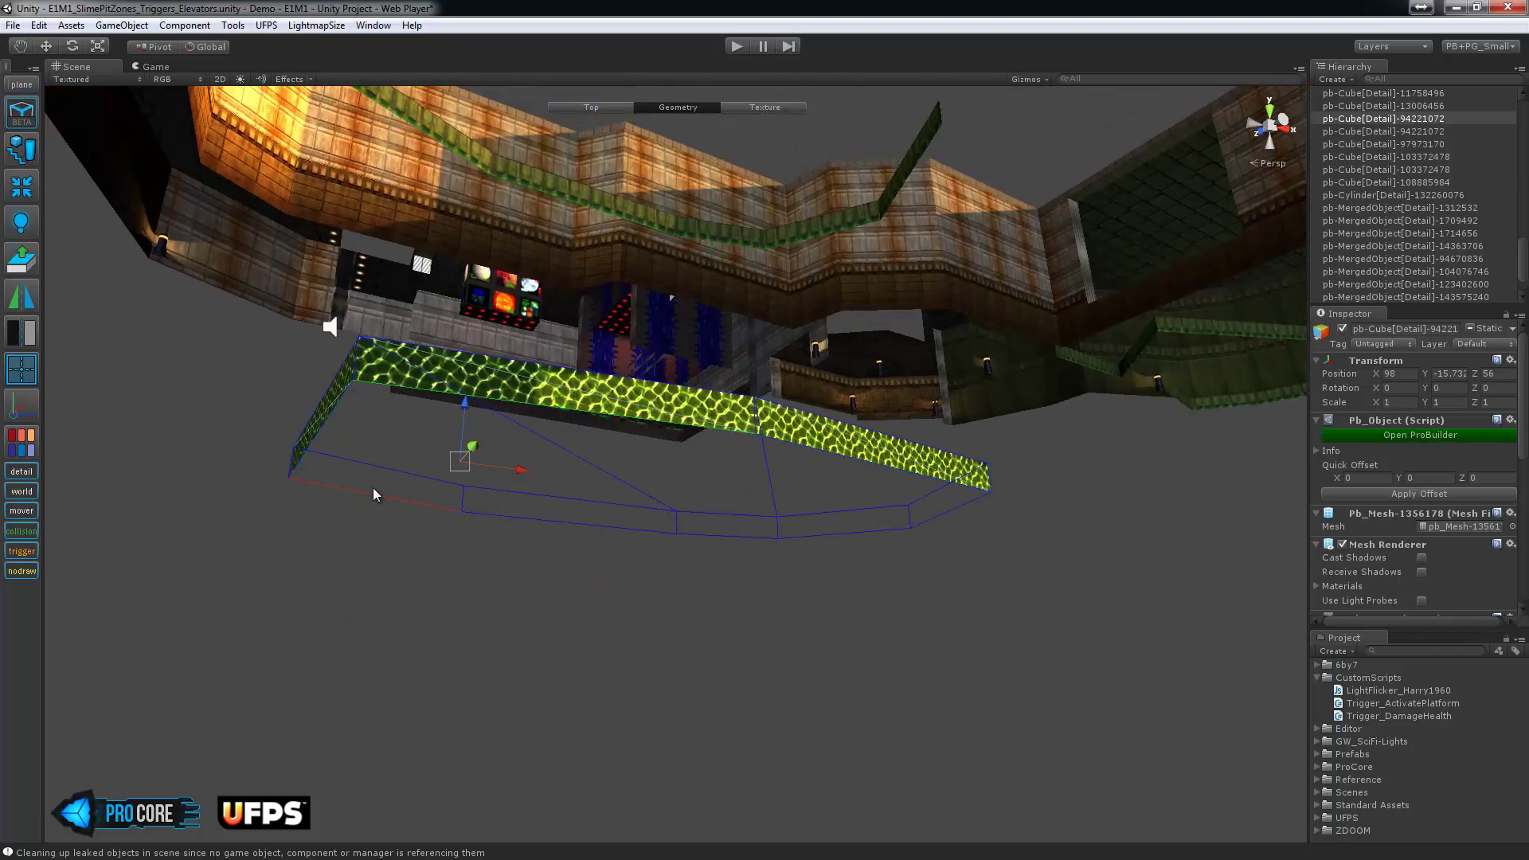
{"action": "key", "text": "alt+space"}
{"action": "left_click_drag", "start_coordinate": [374, 484], "coordinate": [595, 587], "text": "alt"}
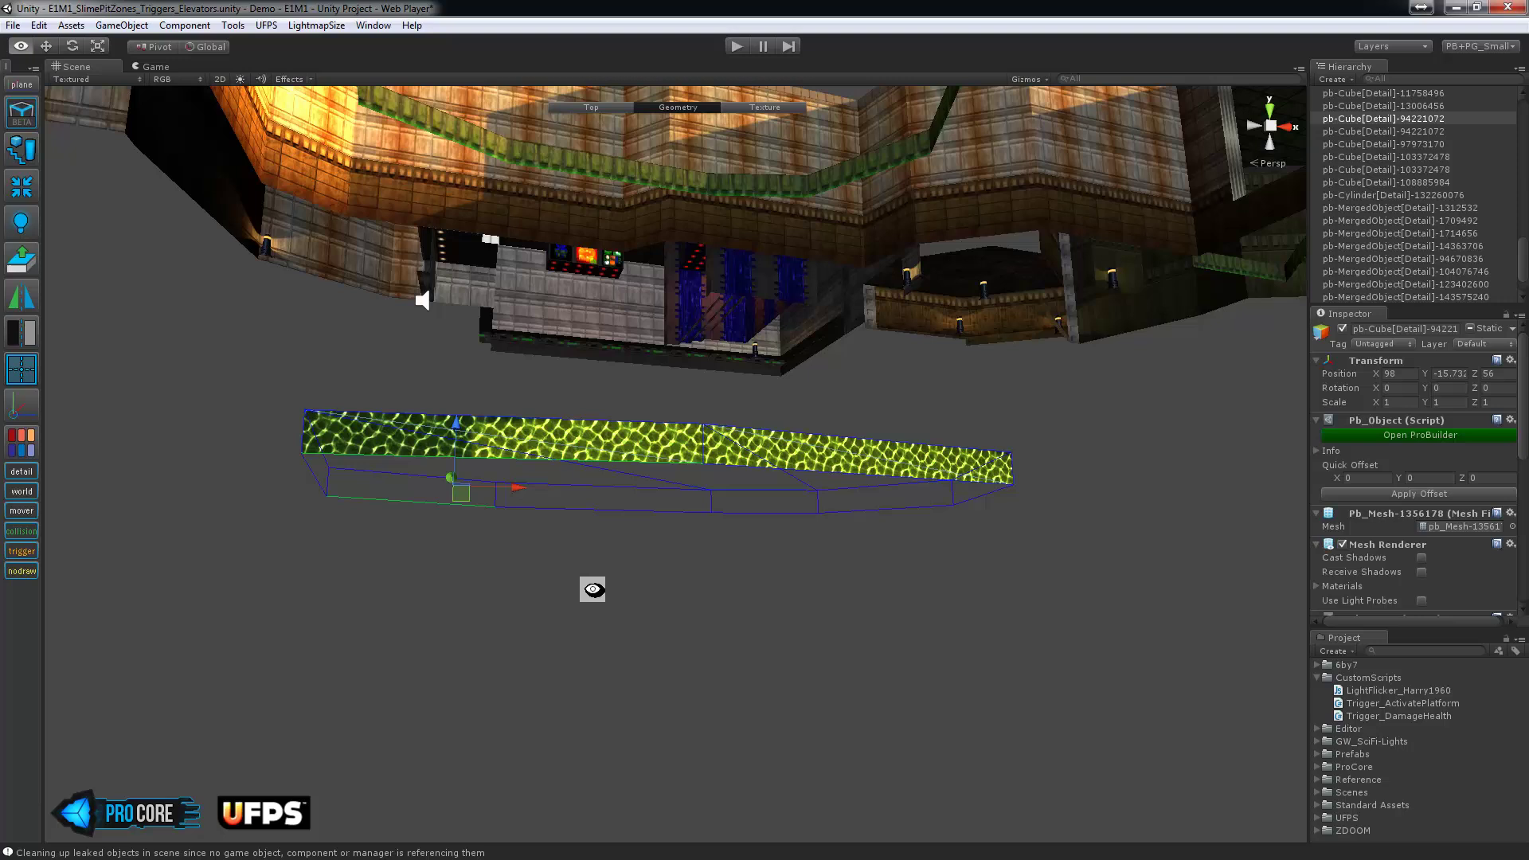
{"action": "key", "text": "alt+b"}
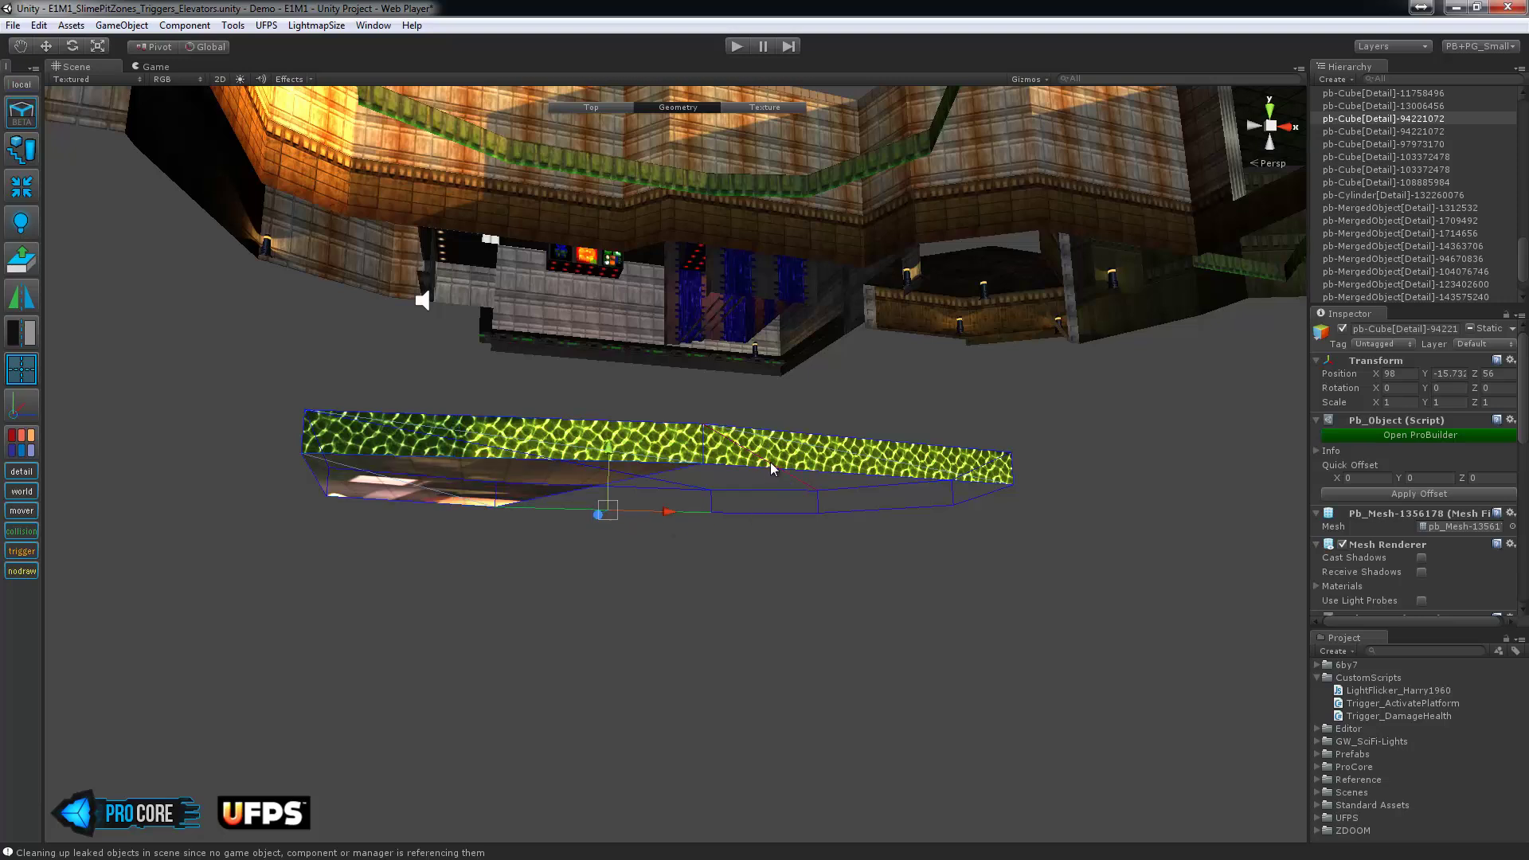
{"action": "left_click", "coordinate": [770, 463], "text": "shift"}
{"action": "left_click", "coordinate": [741, 464]}
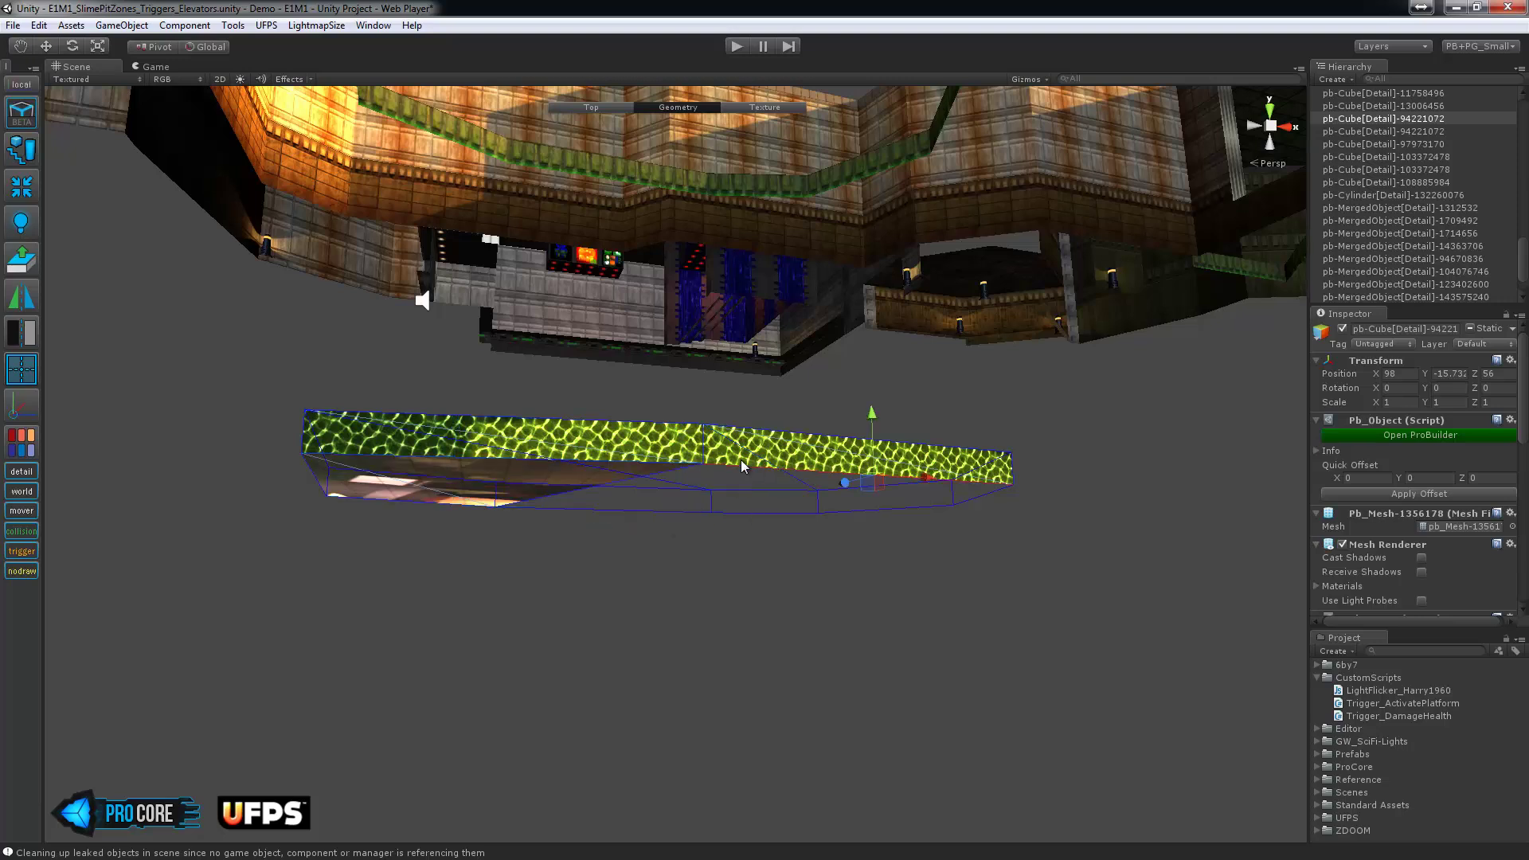
{"action": "left_click", "coordinate": [623, 508], "text": "shift"}
{"action": "key", "text": "alt+b"}
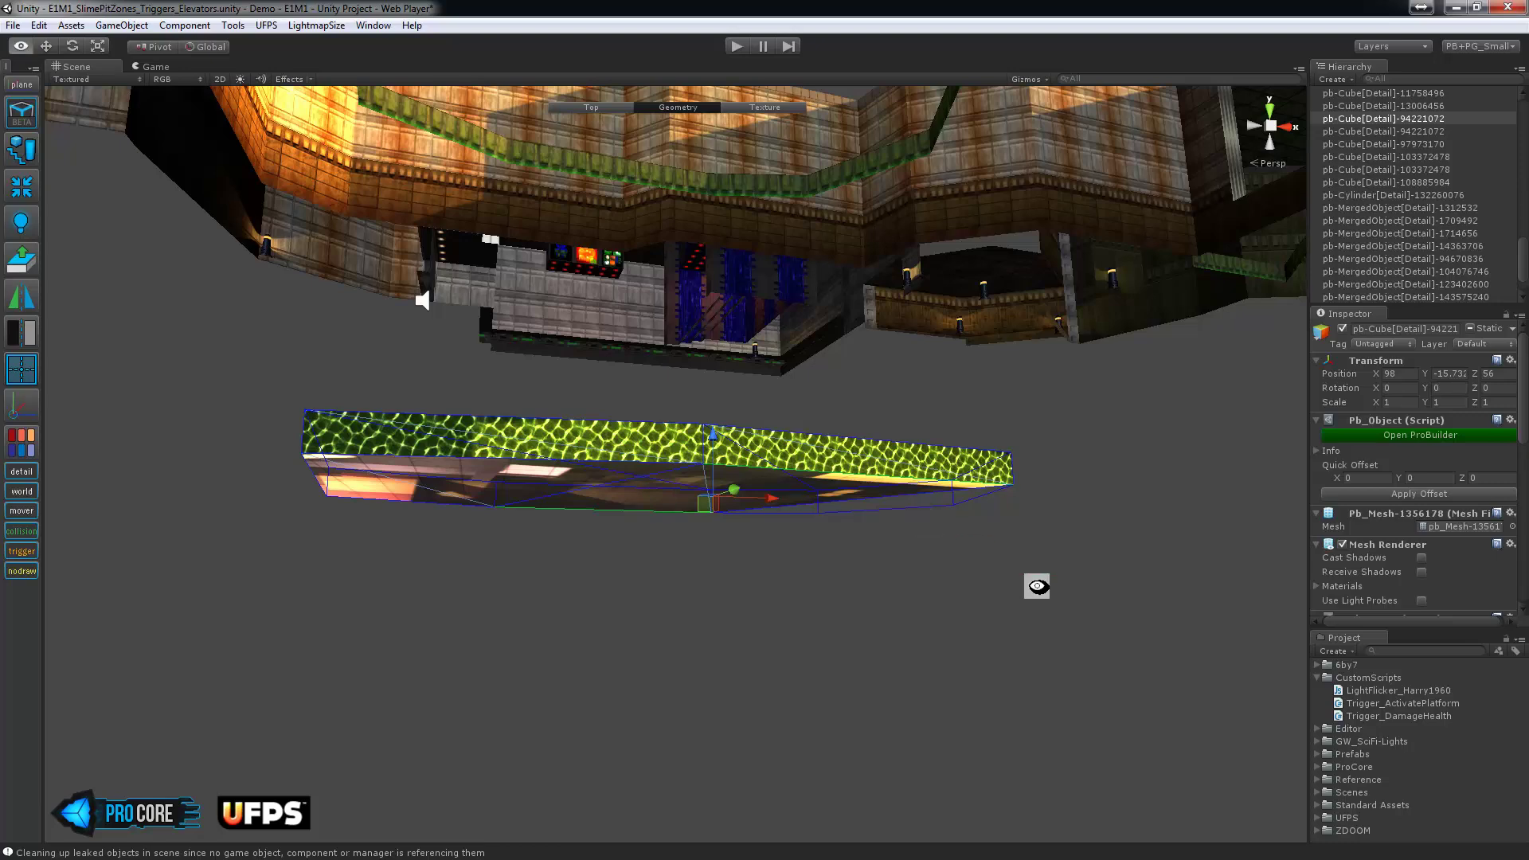
Bridge the remaining bottom edges to finish closing the slime shape's underside, and leave geometry editing.
{"action": "left_click_drag", "start_coordinate": [1031, 584], "coordinate": [877, 536], "text": "alt"}
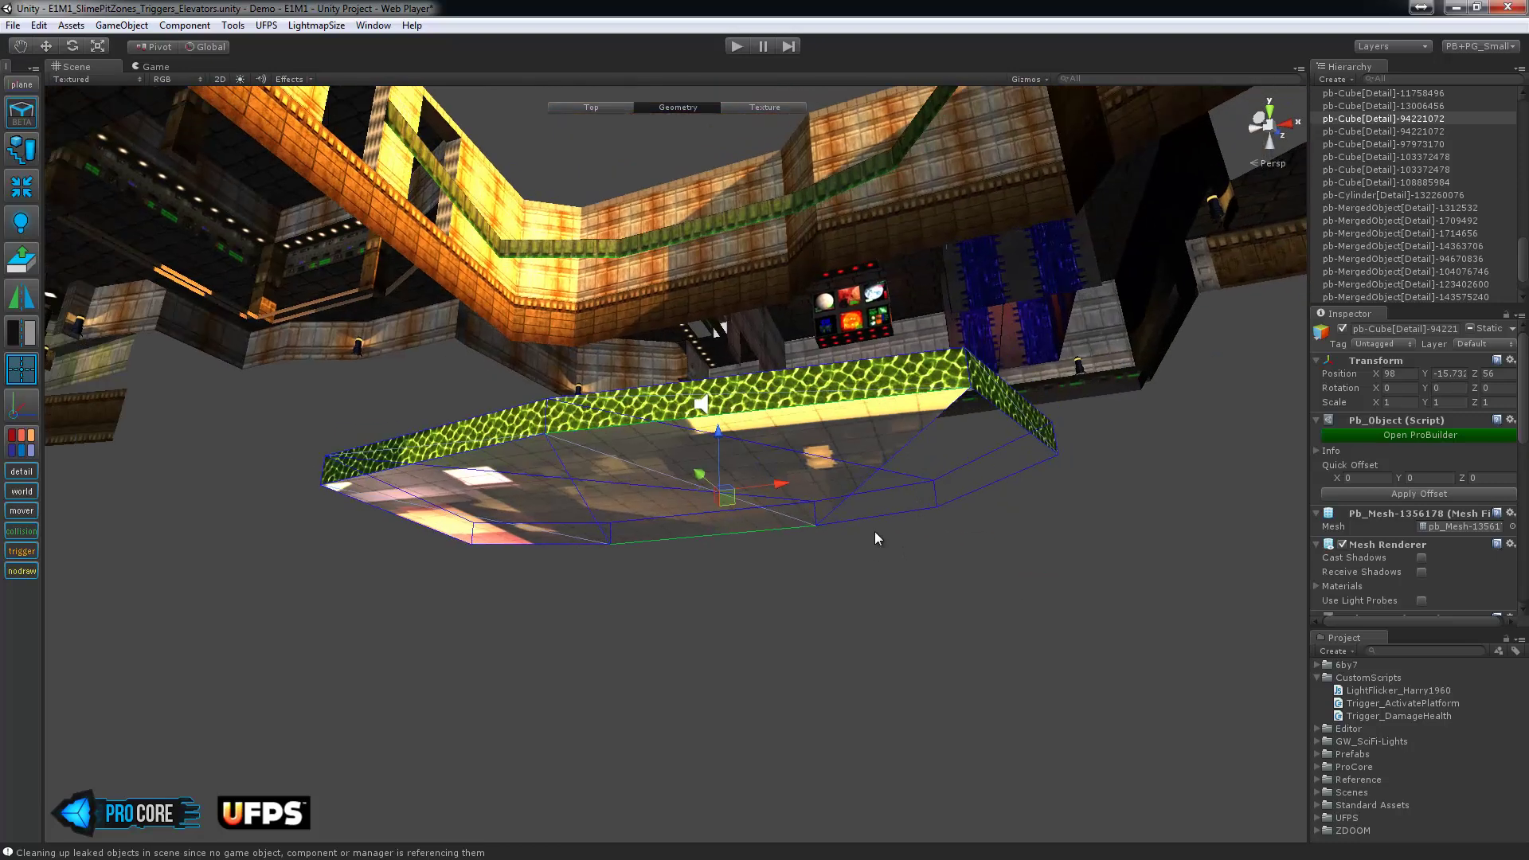
{"action": "left_click", "coordinate": [997, 411], "text": "shift"}
{"action": "key", "text": "alt+b"}
{"action": "left_click_drag", "start_coordinate": [1111, 450], "coordinate": [1065, 537], "text": "alt"}
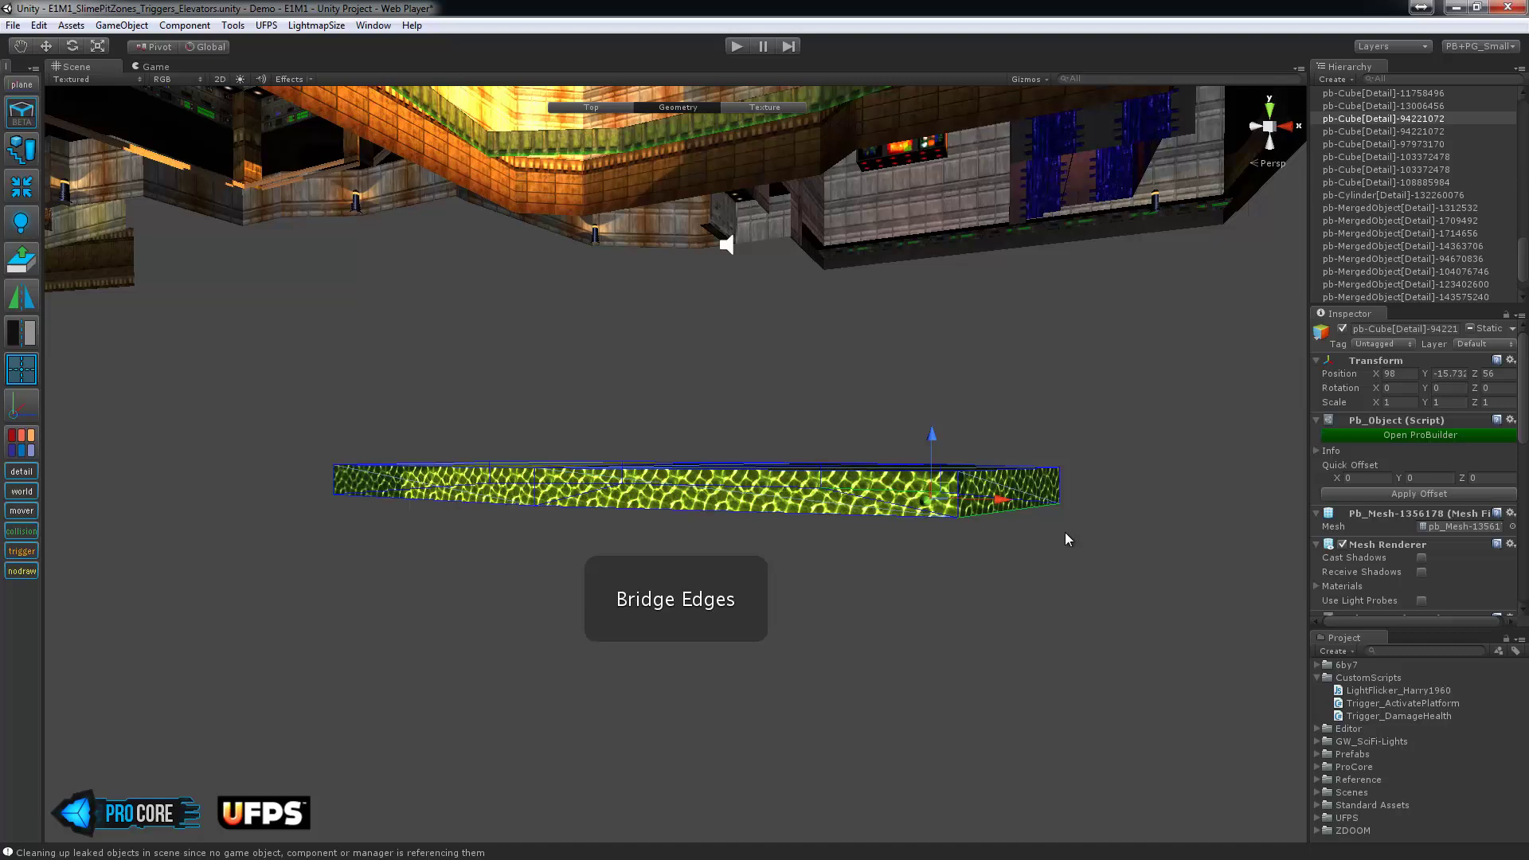
{"action": "key", "text": "Escape"}
Vertex-snap the slime volume up into the courtyard pit, level with the pit's rim, at Y about -2.63.
{"action": "left_click_drag", "start_coordinate": [815, 403], "coordinate": [898, 479], "text": "alt"}
{"action": "scroll", "coordinate": [683, 375], "scroll_direction": "down", "scroll_amount": 3}
{"action": "middle_click_drag", "start_coordinate": [682, 374], "coordinate": [669, 494]}
{"action": "scroll", "coordinate": [669, 493], "scroll_direction": "down", "scroll_amount": 5}
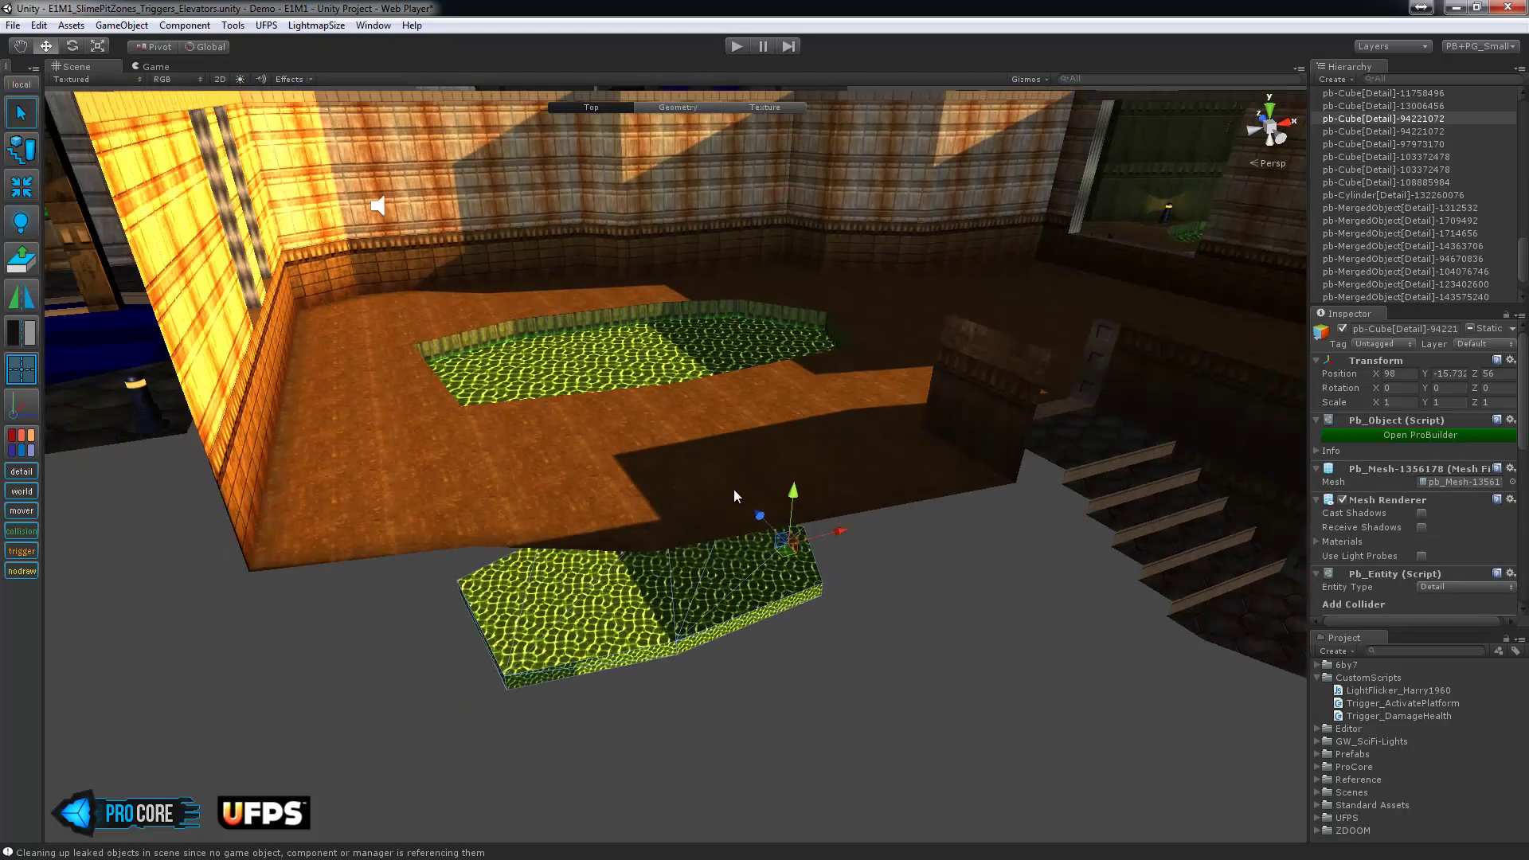
{"action": "key", "text": "v"}
{"action": "left_click_drag", "start_coordinate": [825, 591], "coordinate": [834, 360]}
{"action": "scroll", "coordinate": [802, 376], "scroll_direction": "up", "scroll_amount": 3}
{"action": "scroll", "coordinate": [717, 375], "scroll_direction": "down", "scroll_amount": 5}
{"action": "middle_click_drag", "start_coordinate": [617, 359], "coordinate": [635, 446]}
{"action": "scroll", "coordinate": [671, 518], "scroll_direction": "up", "scroll_amount": 7}
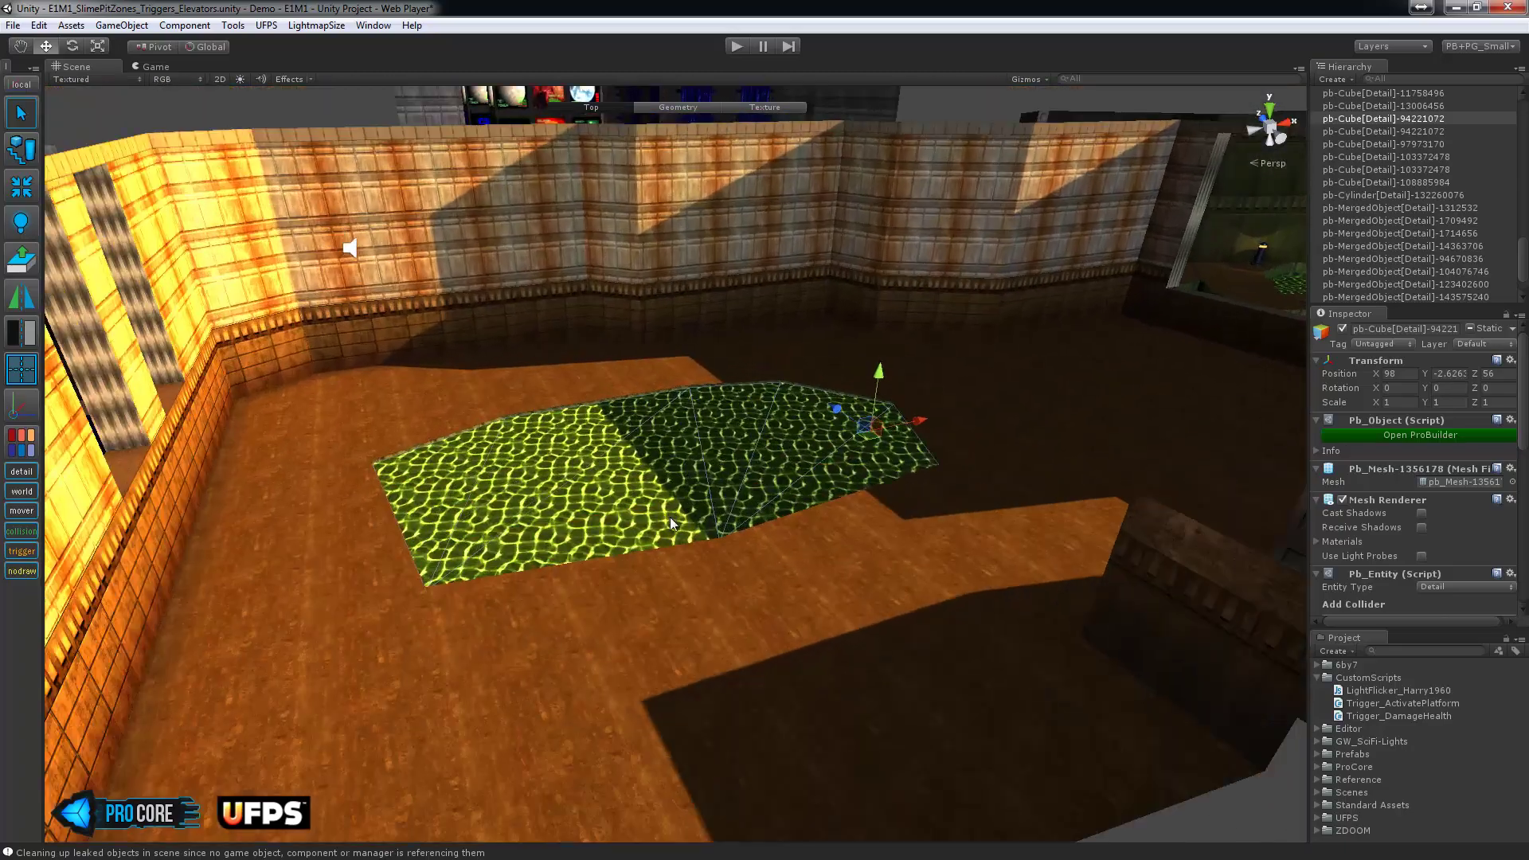
Set the slime volume's entity type to Trigger.
{"action": "left_click_drag", "start_coordinate": [686, 512], "coordinate": [652, 500], "text": "alt"}
{"action": "scroll", "coordinate": [668, 495], "scroll_direction": "down", "scroll_amount": 2}
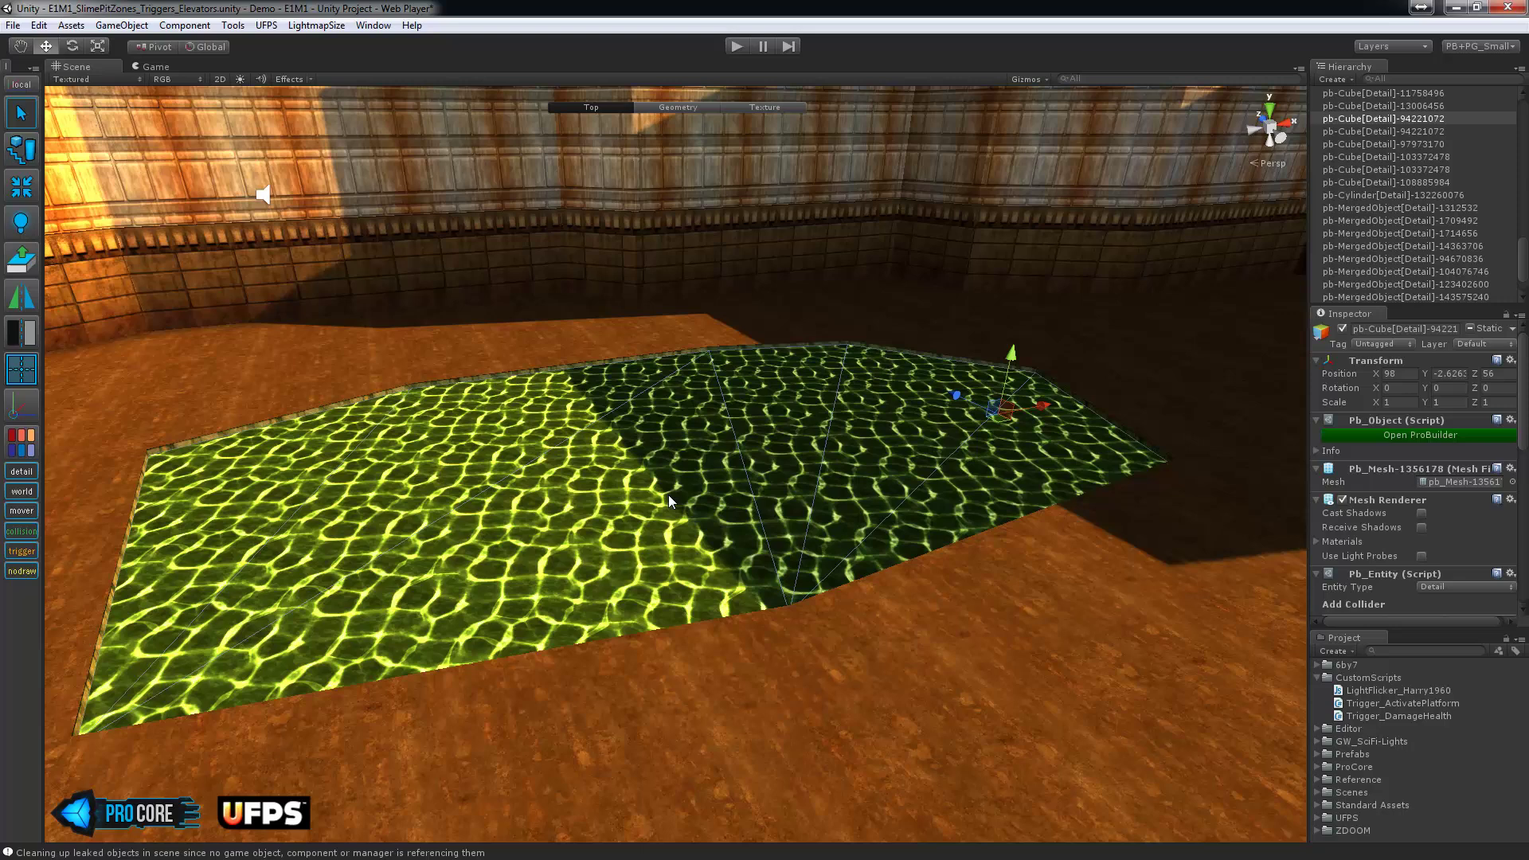
{"action": "mouse_move", "coordinate": [667, 495]}
{"action": "left_mouse_down", "text": "alt"}
{"action": "mouse_move", "coordinate": [683, 478]}
{"action": "mouse_move", "coordinate": [580, 502]}
{"action": "mouse_move", "coordinate": [677, 499]}
{"action": "left_mouse_up", "text": "alt"}
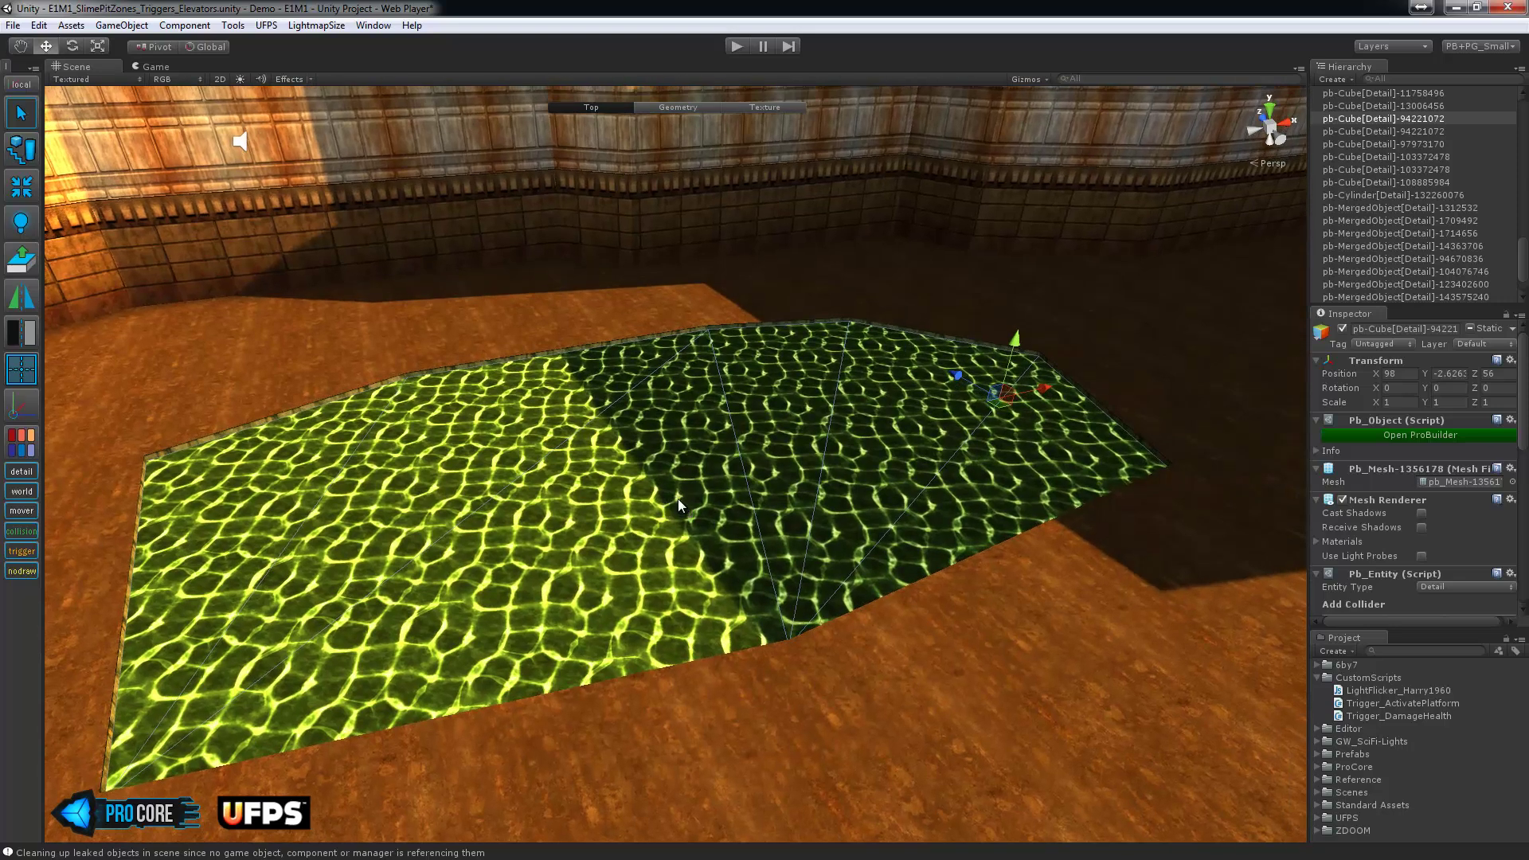
{"action": "key", "text": "t"}
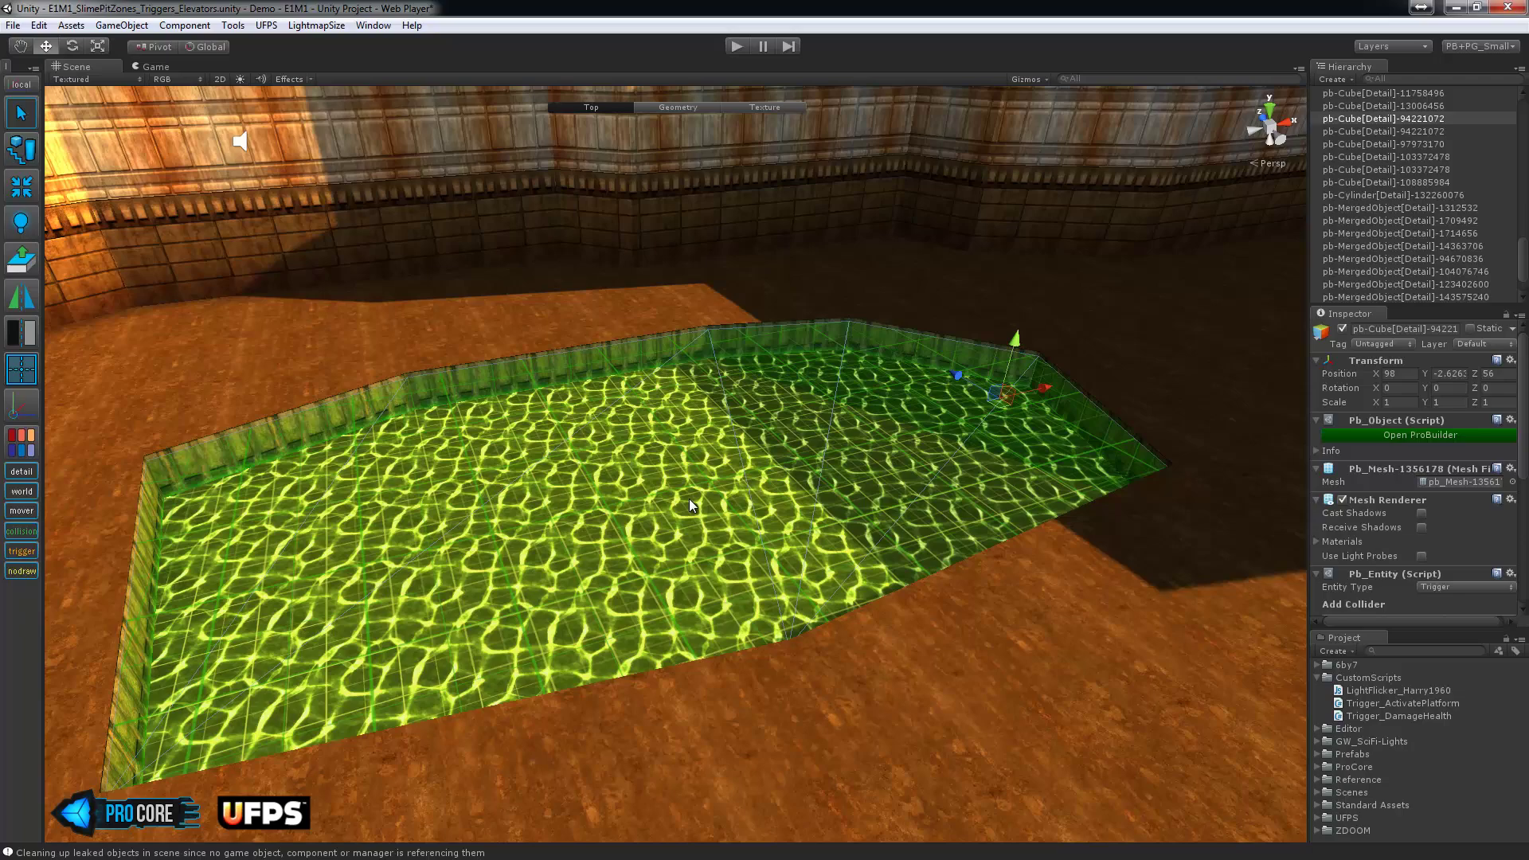
{"action": "left_click_drag", "start_coordinate": [607, 494], "coordinate": [558, 505], "text": "alt"}
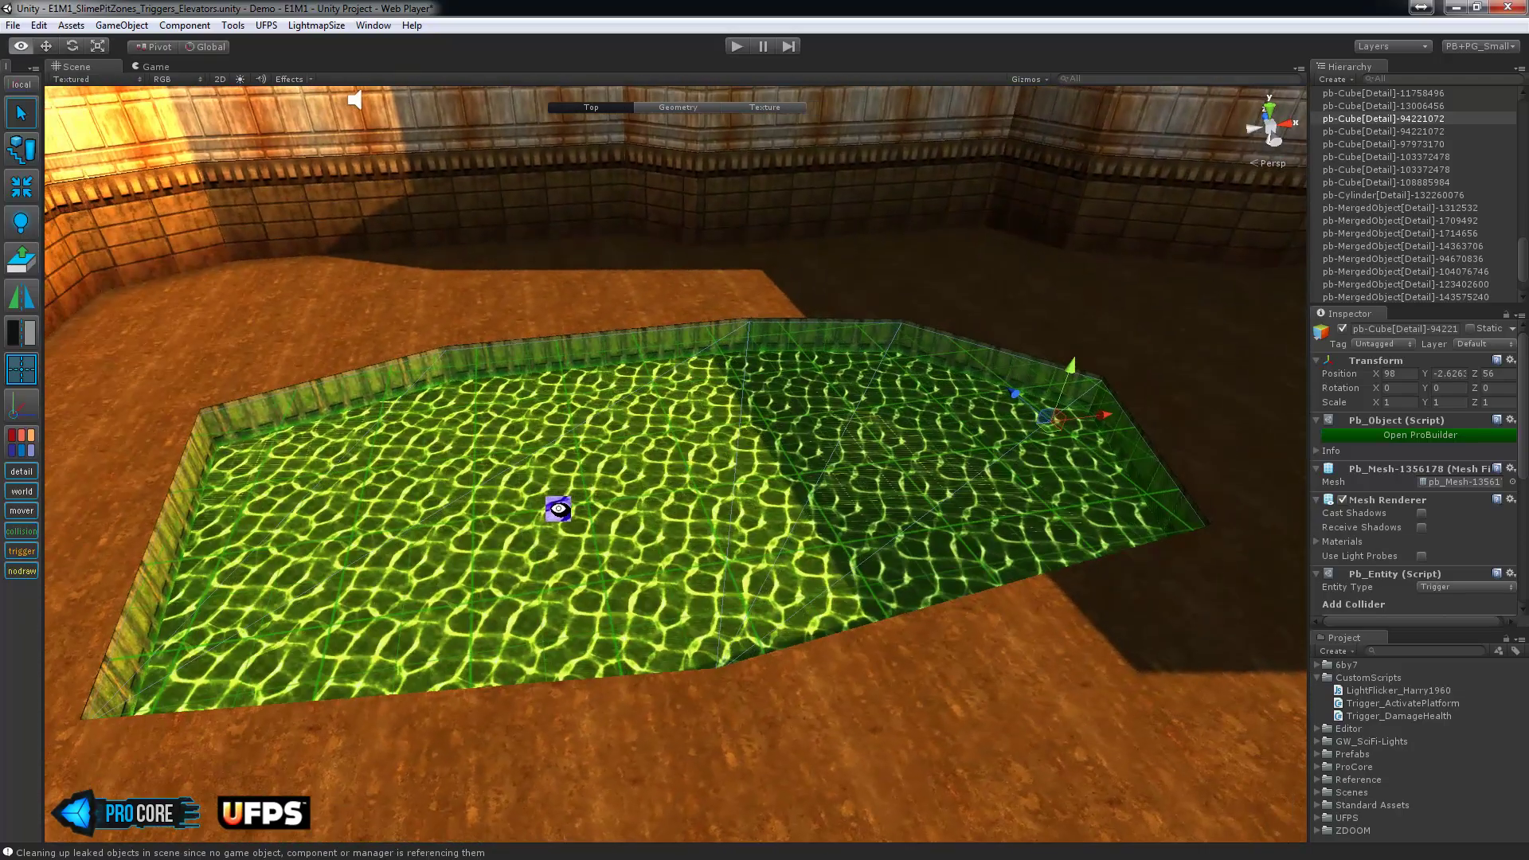
Toggle the visibility of trigger objects off and on to check the trigger volume filling the slime pit.
{"action": "left_click", "coordinate": [18, 551]}
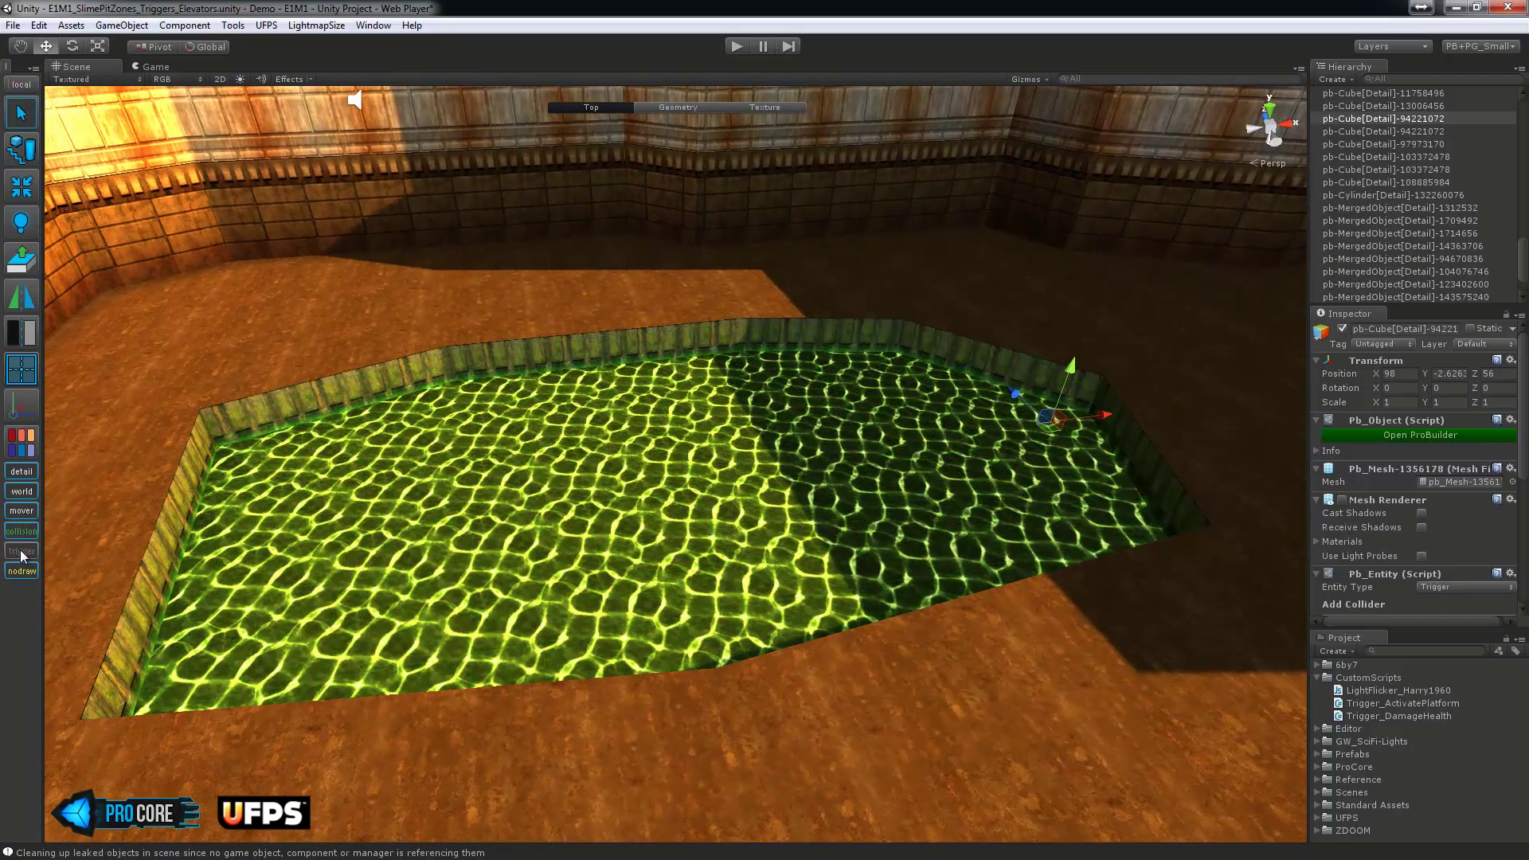
{"action": "left_click", "coordinate": [22, 552]}
{"action": "left_click", "coordinate": [23, 552]}
{"action": "left_click", "coordinate": [20, 551]}
{"action": "scroll", "coordinate": [758, 366], "scroll_direction": "up", "scroll_amount": 2}
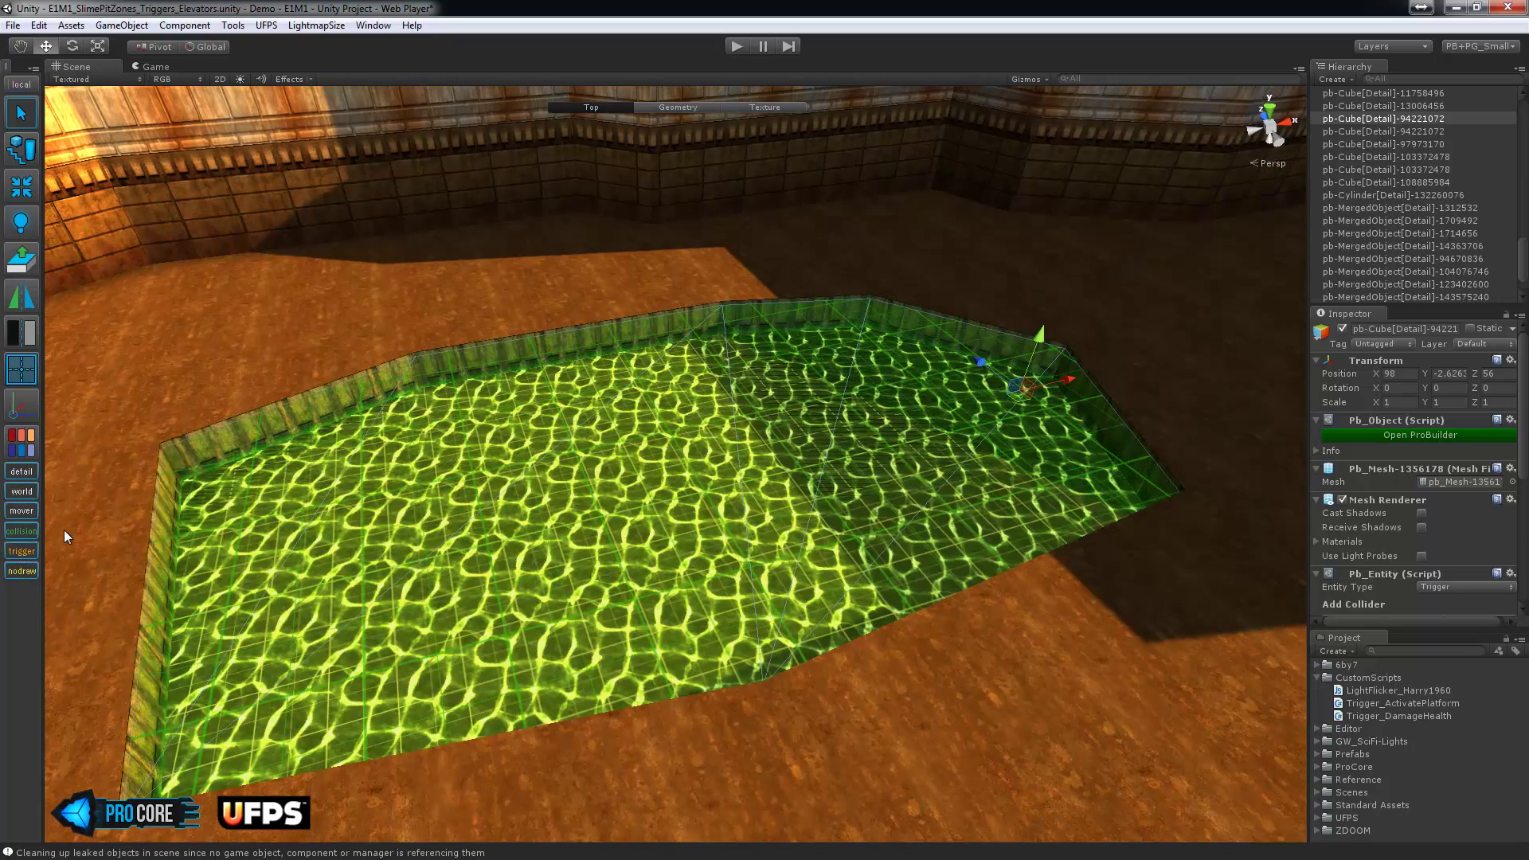
{"action": "left_click_drag", "start_coordinate": [411, 496], "coordinate": [458, 477], "text": "alt"}
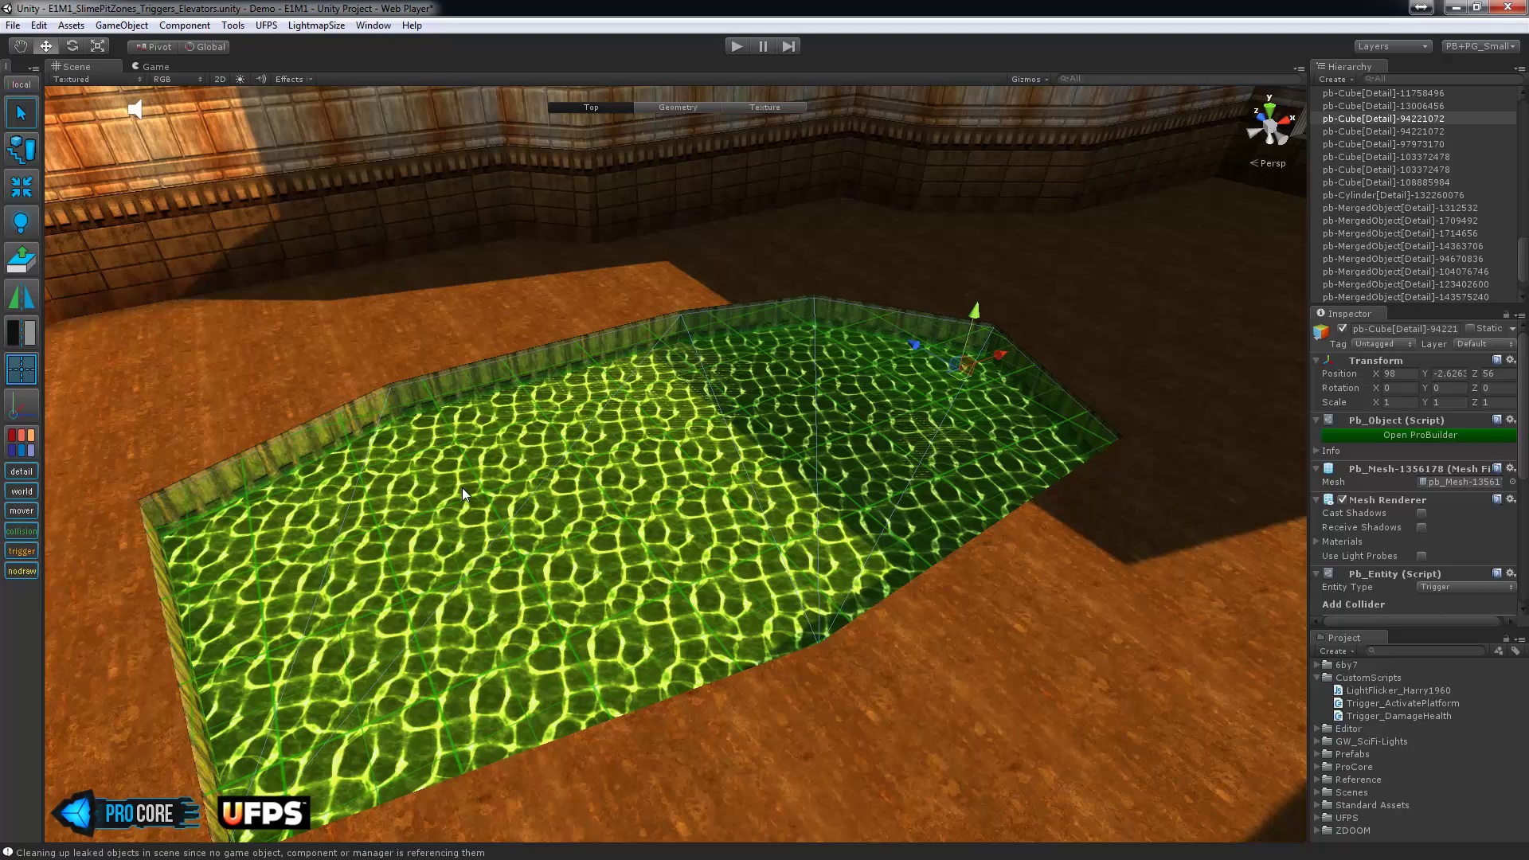
Make the slime trigger volume's mesh collider convex.
{"action": "scroll", "coordinate": [462, 488], "scroll_direction": "down", "scroll_amount": 1}
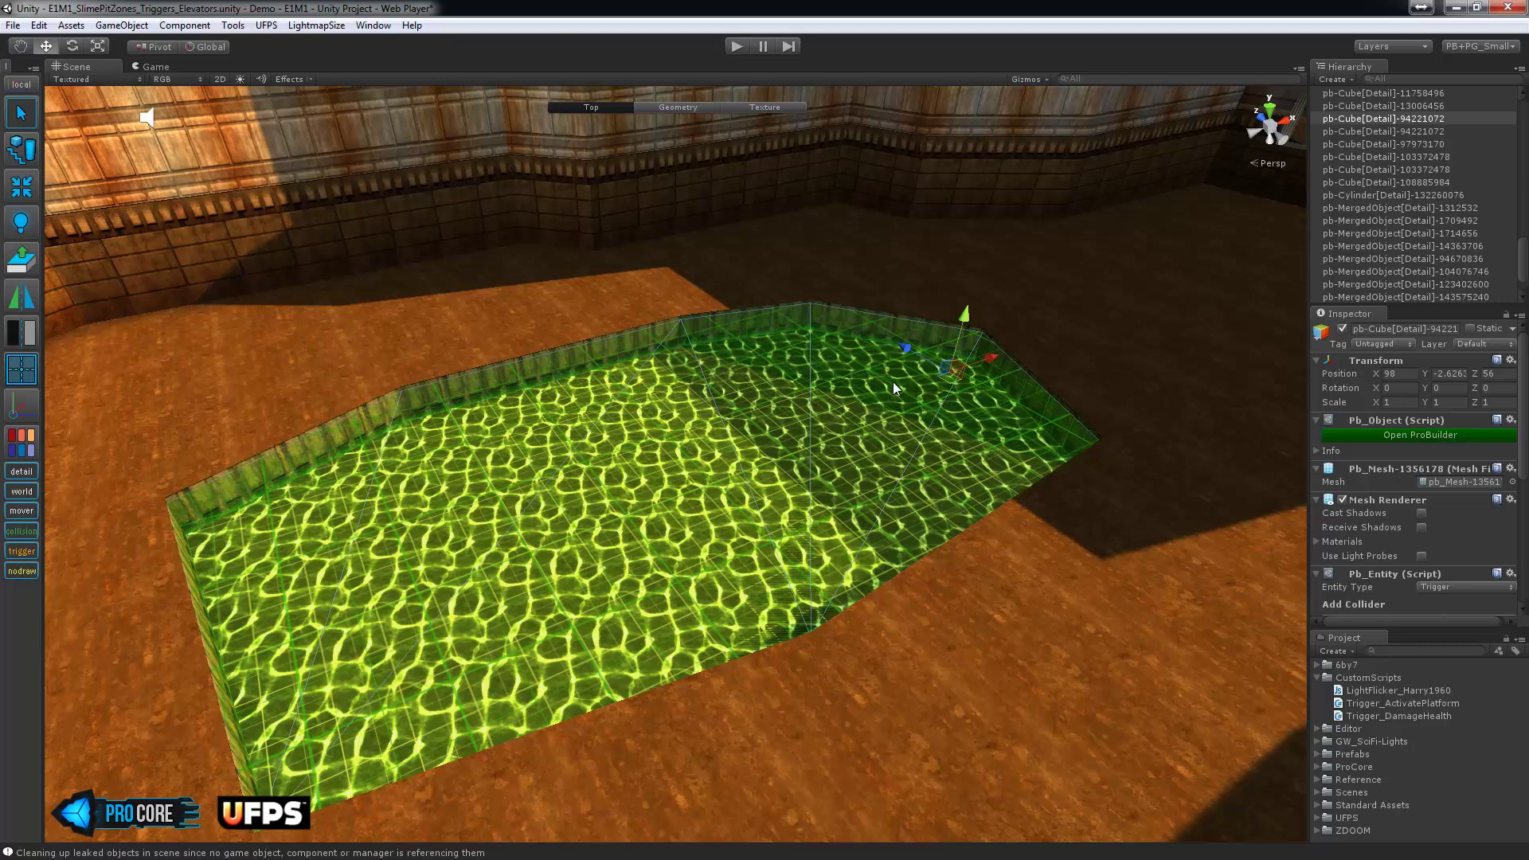
{"action": "scroll", "coordinate": [1422, 508], "scroll_direction": "down", "scroll_amount": 6}
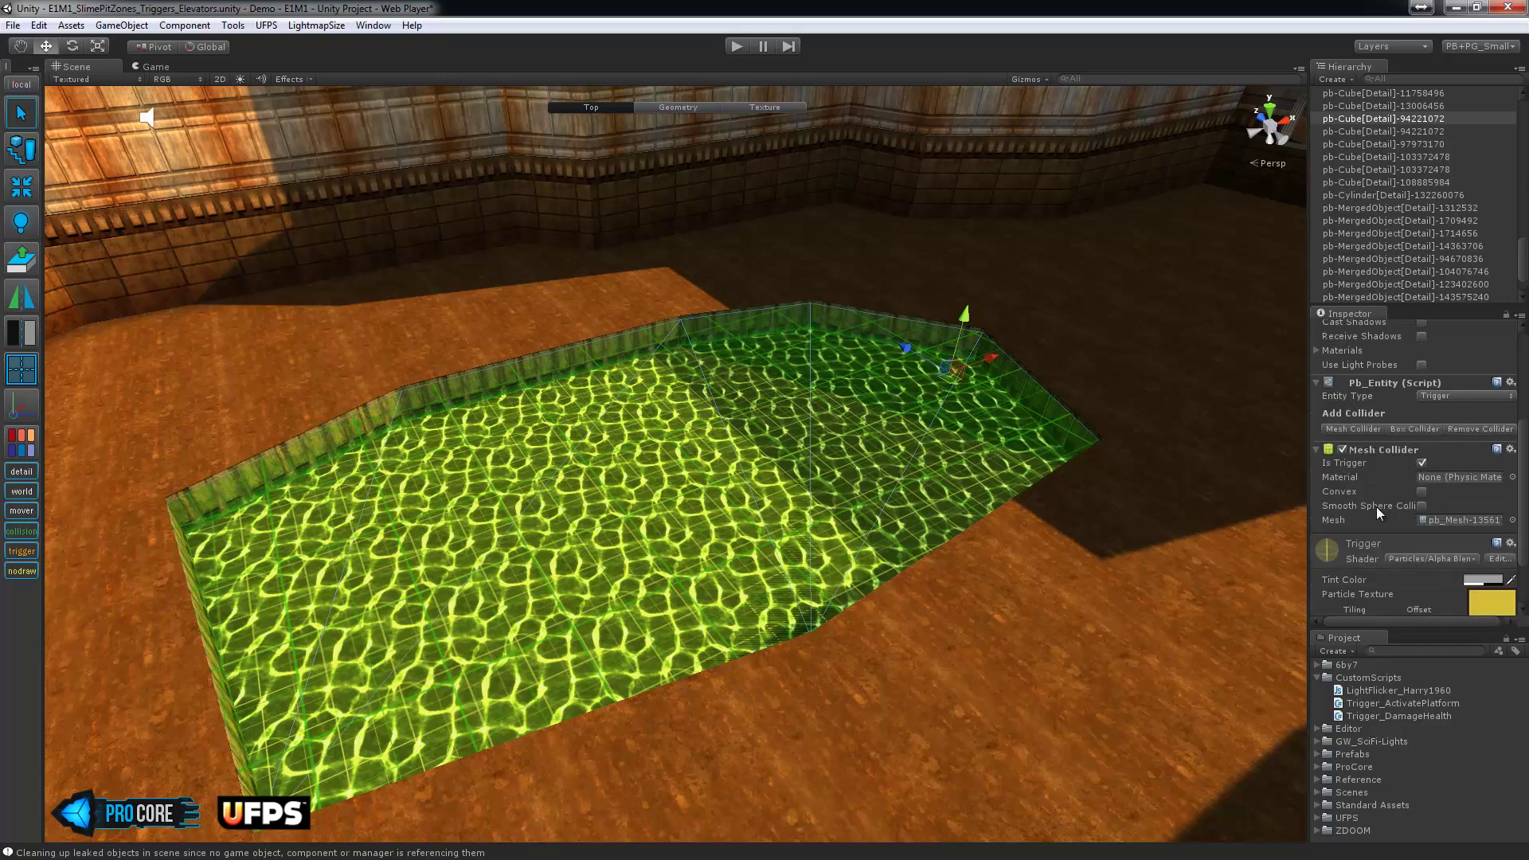
{"action": "scroll", "coordinate": [1362, 435], "scroll_direction": "up", "scroll_amount": 3}
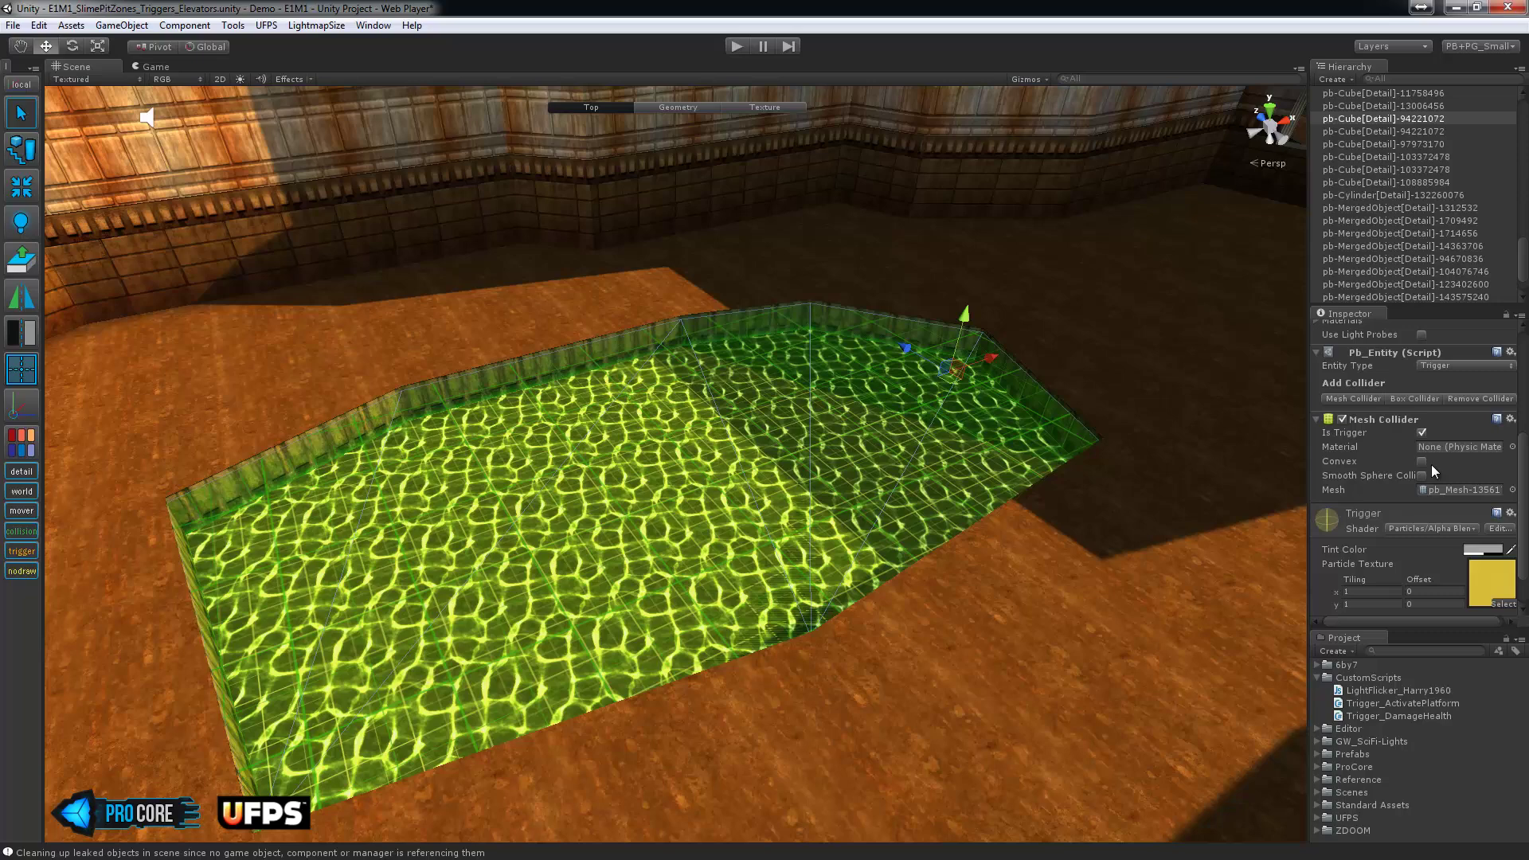
{"action": "left_click", "coordinate": [1423, 461]}
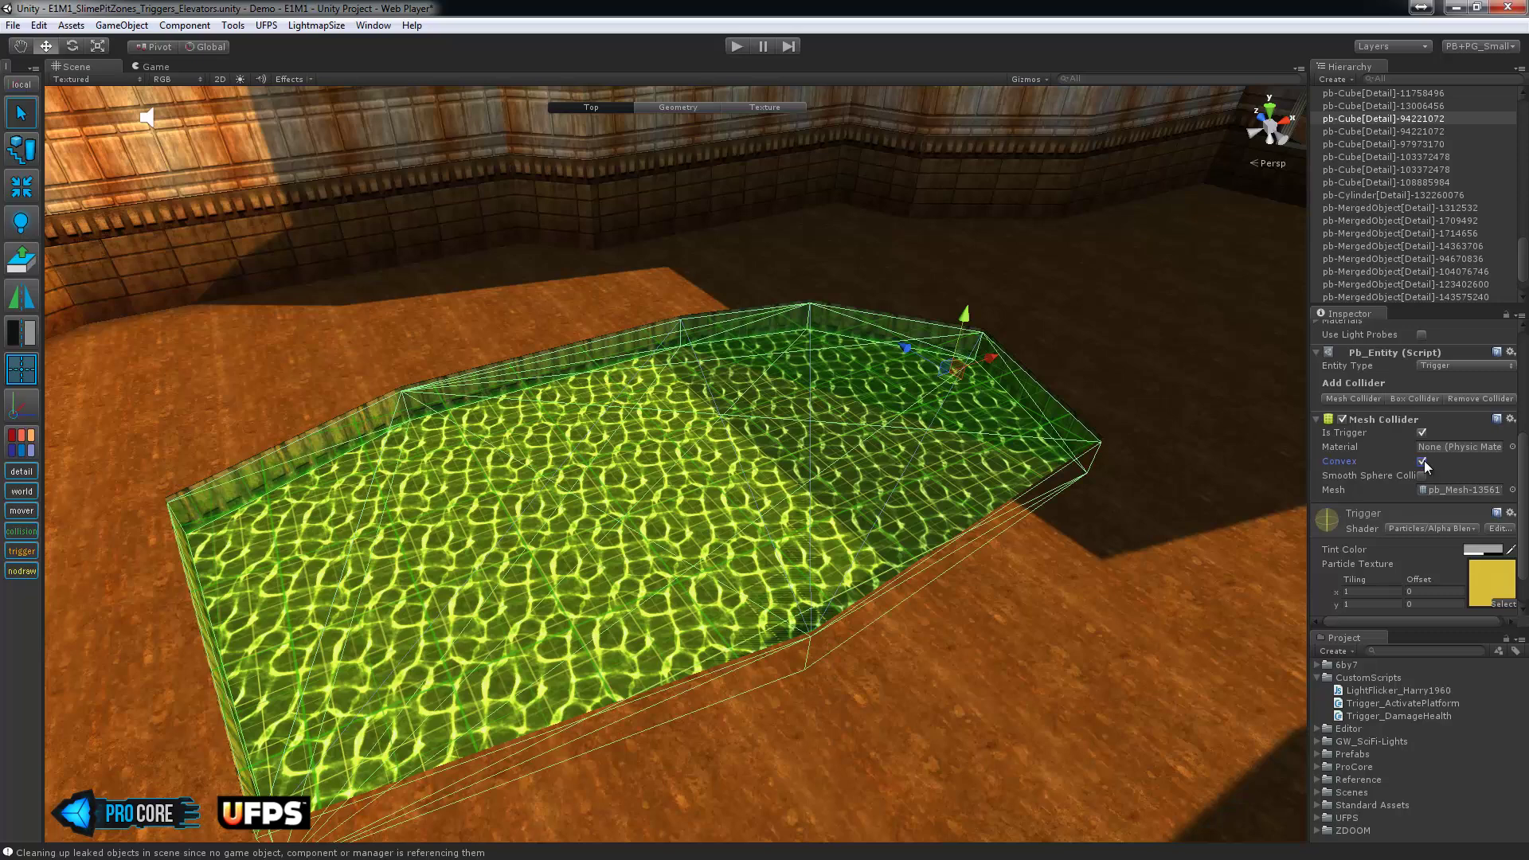
{"action": "left_click_drag", "start_coordinate": [830, 368], "coordinate": [785, 454], "text": "alt"}
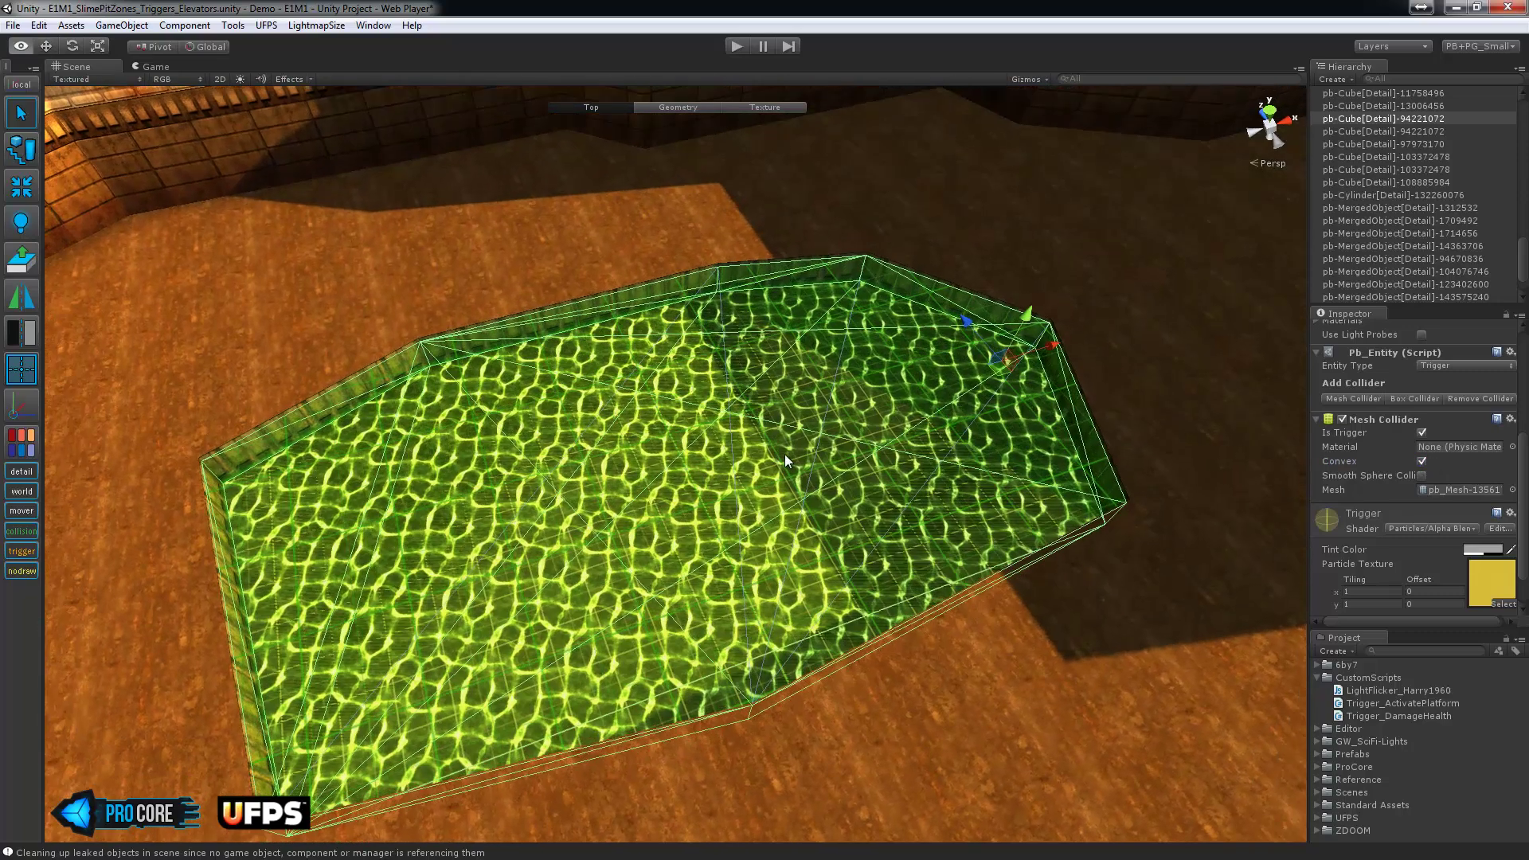
Duplicate the slime surface in the zigzag walkway room and move the copy straight down, clear of the level.
{"action": "scroll", "coordinate": [796, 489], "scroll_direction": "down", "scroll_amount": 5}
{"action": "scroll", "coordinate": [796, 489], "scroll_direction": "down", "scroll_amount": 5}
{"action": "middle_click_drag", "start_coordinate": [1021, 403], "coordinate": [550, 542]}
{"action": "left_click_drag", "start_coordinate": [898, 485], "coordinate": [812, 558], "text": "alt"}
{"action": "middle_click_drag", "start_coordinate": [884, 478], "coordinate": [730, 511]}
{"action": "scroll", "coordinate": [730, 512], "scroll_direction": "up", "scroll_amount": 3}
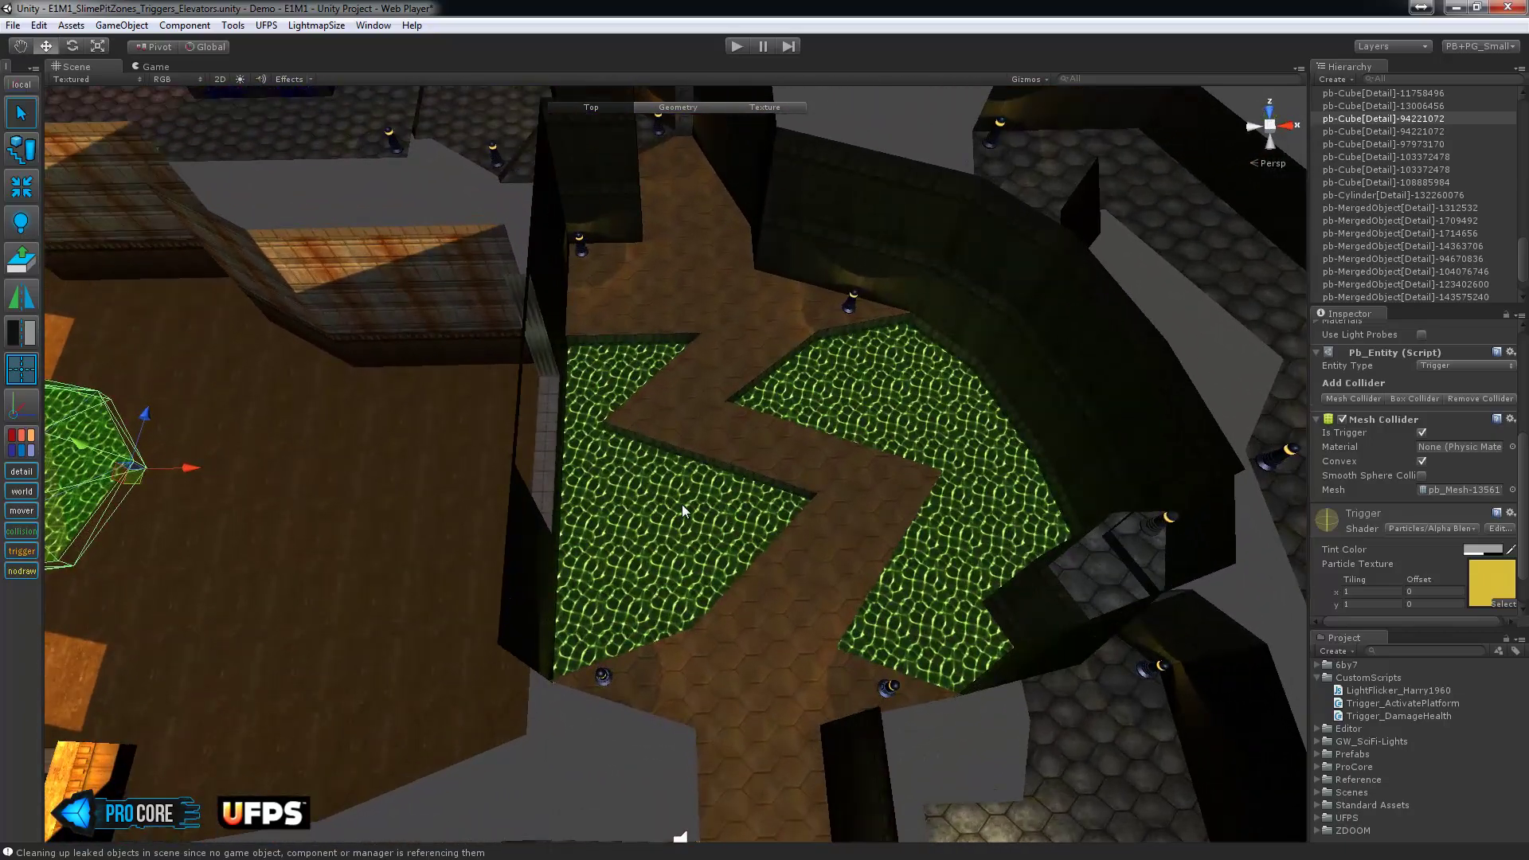
{"action": "left_click", "coordinate": [682, 504]}
{"action": "left_click_drag", "start_coordinate": [823, 587], "coordinate": [772, 618], "text": "alt"}
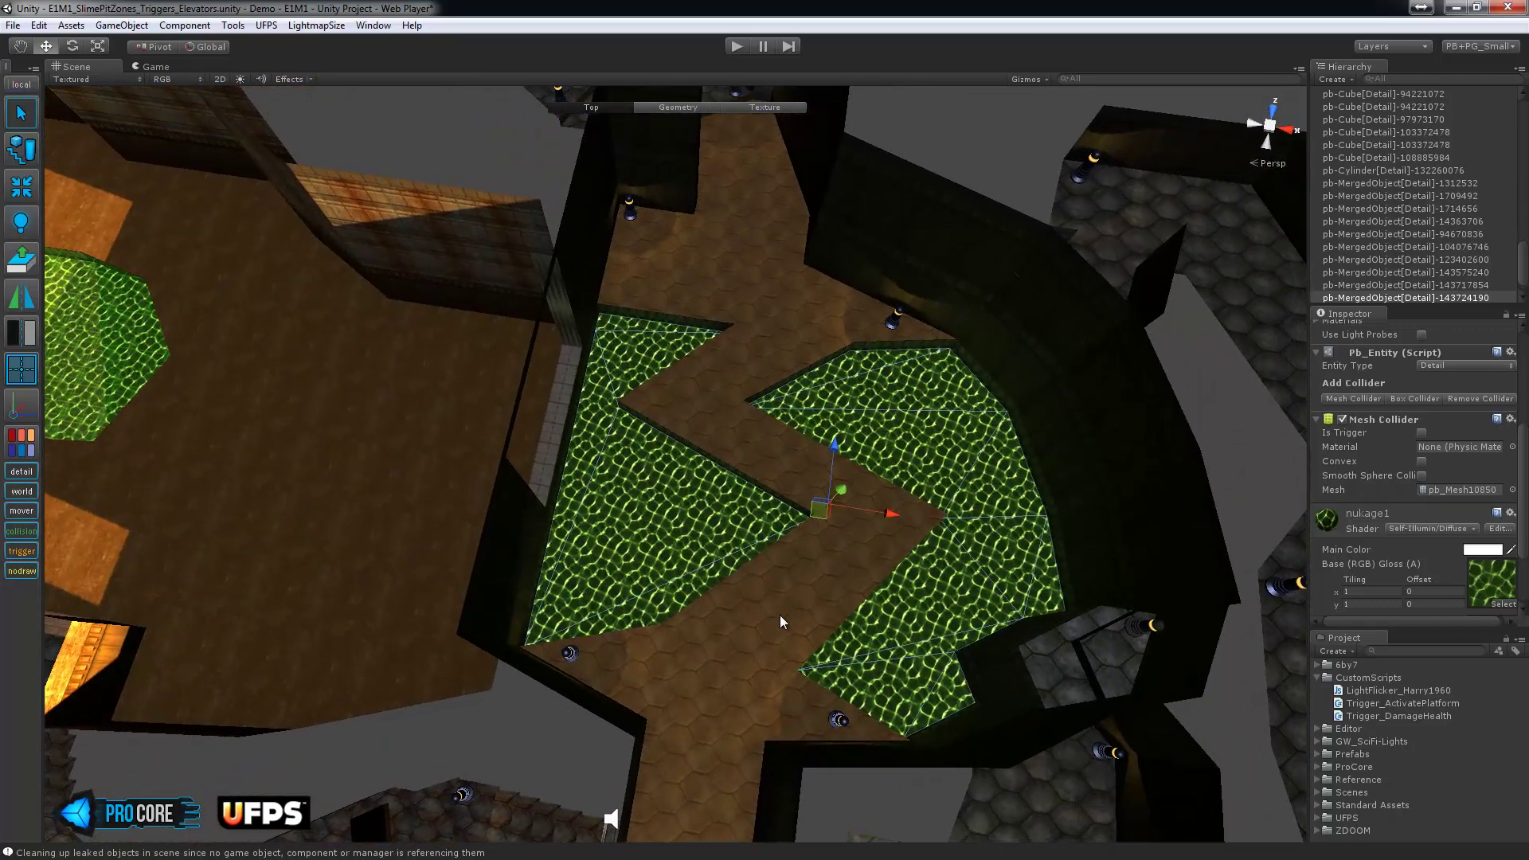
{"action": "left_click_drag", "start_coordinate": [645, 542], "coordinate": [734, 540], "text": "alt"}
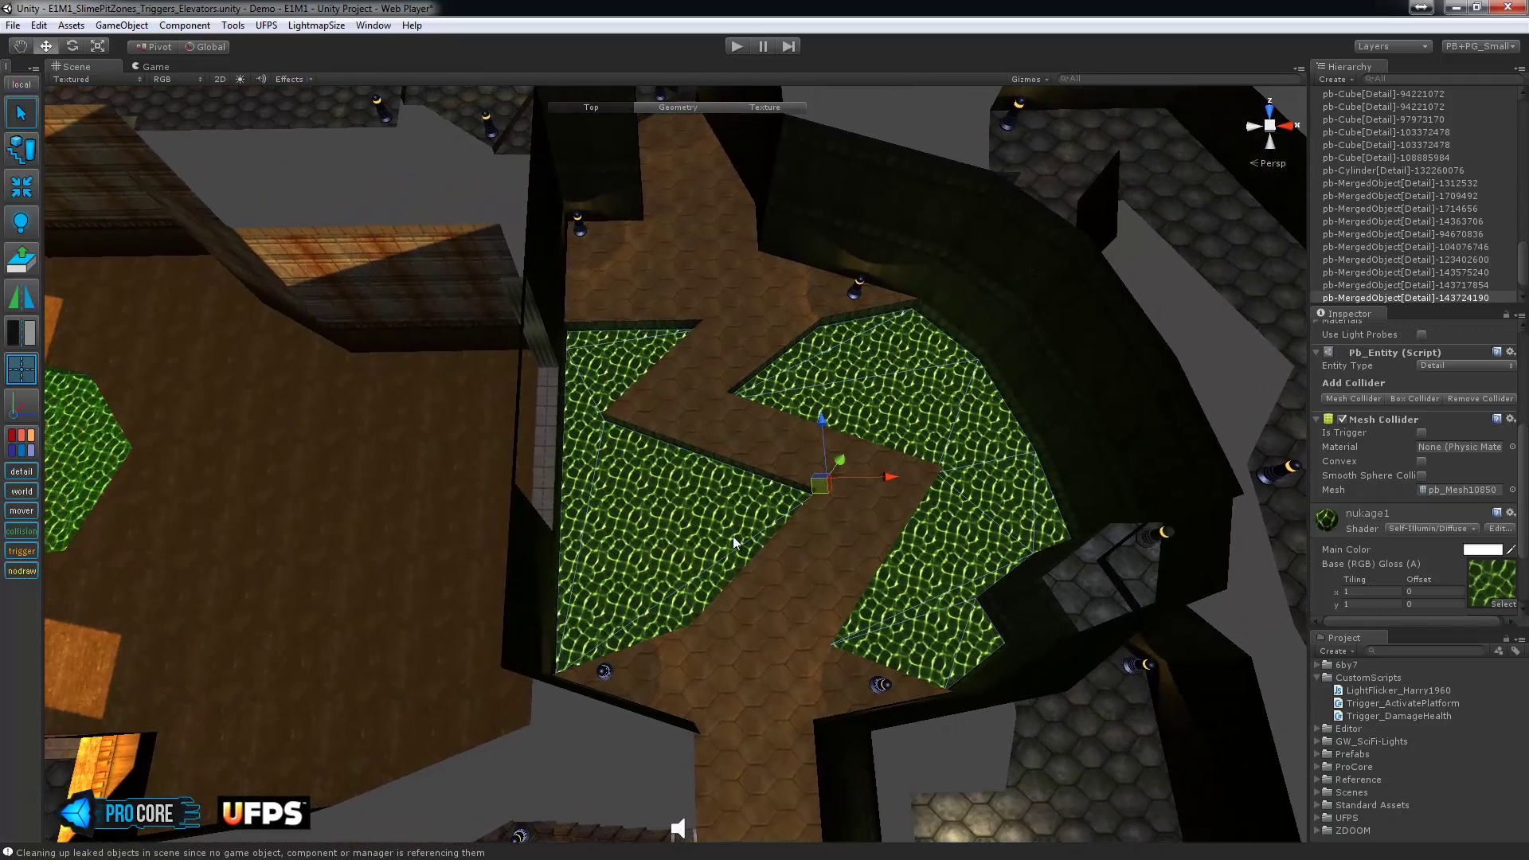
{"action": "scroll", "coordinate": [732, 538], "scroll_direction": "up", "scroll_amount": 4}
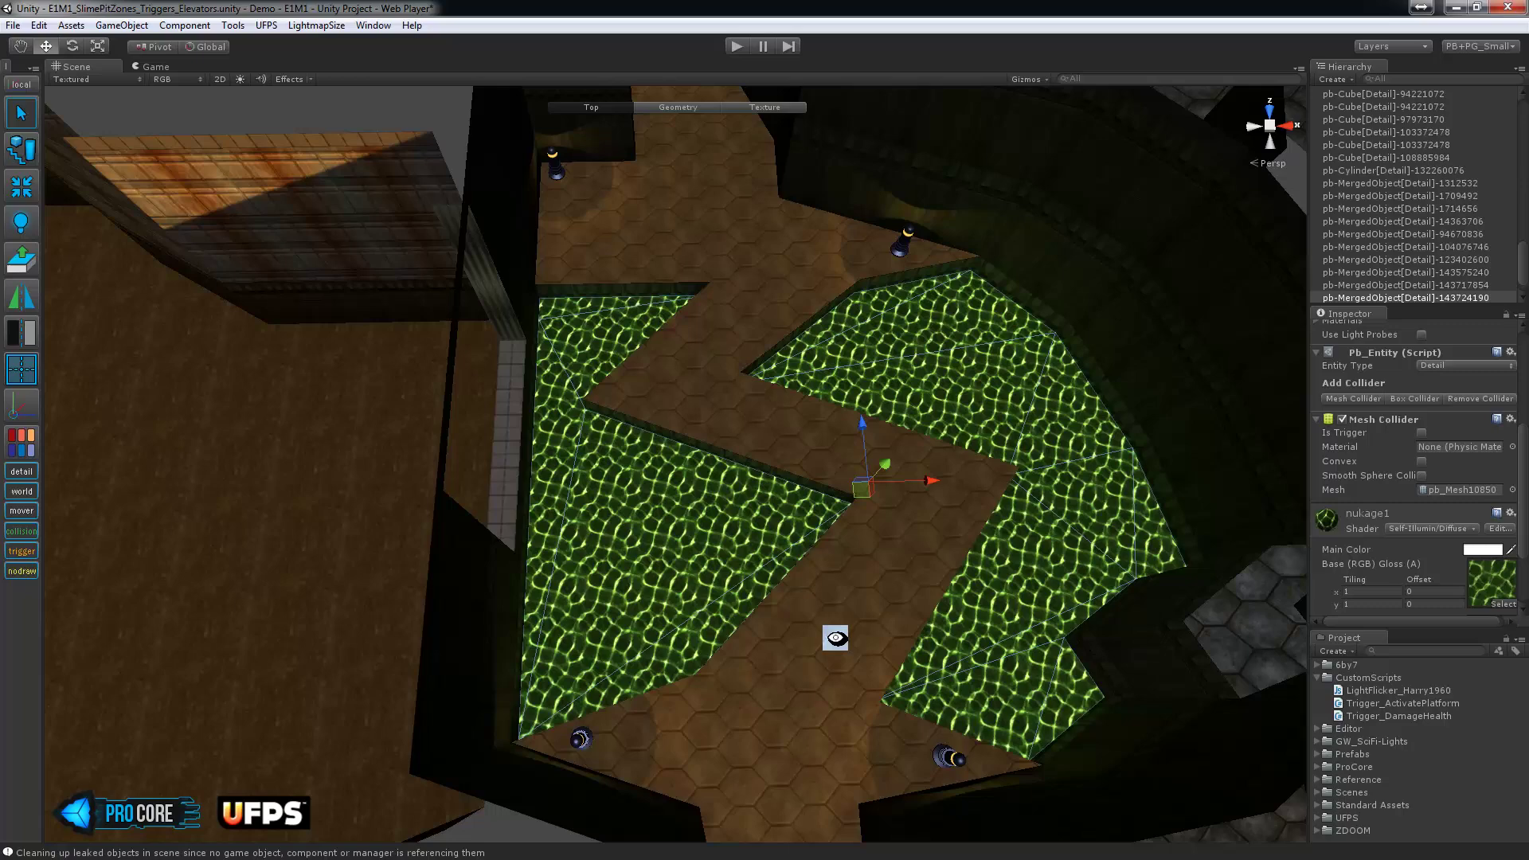
{"action": "left_click_drag", "start_coordinate": [837, 635], "coordinate": [844, 536], "text": "alt"}
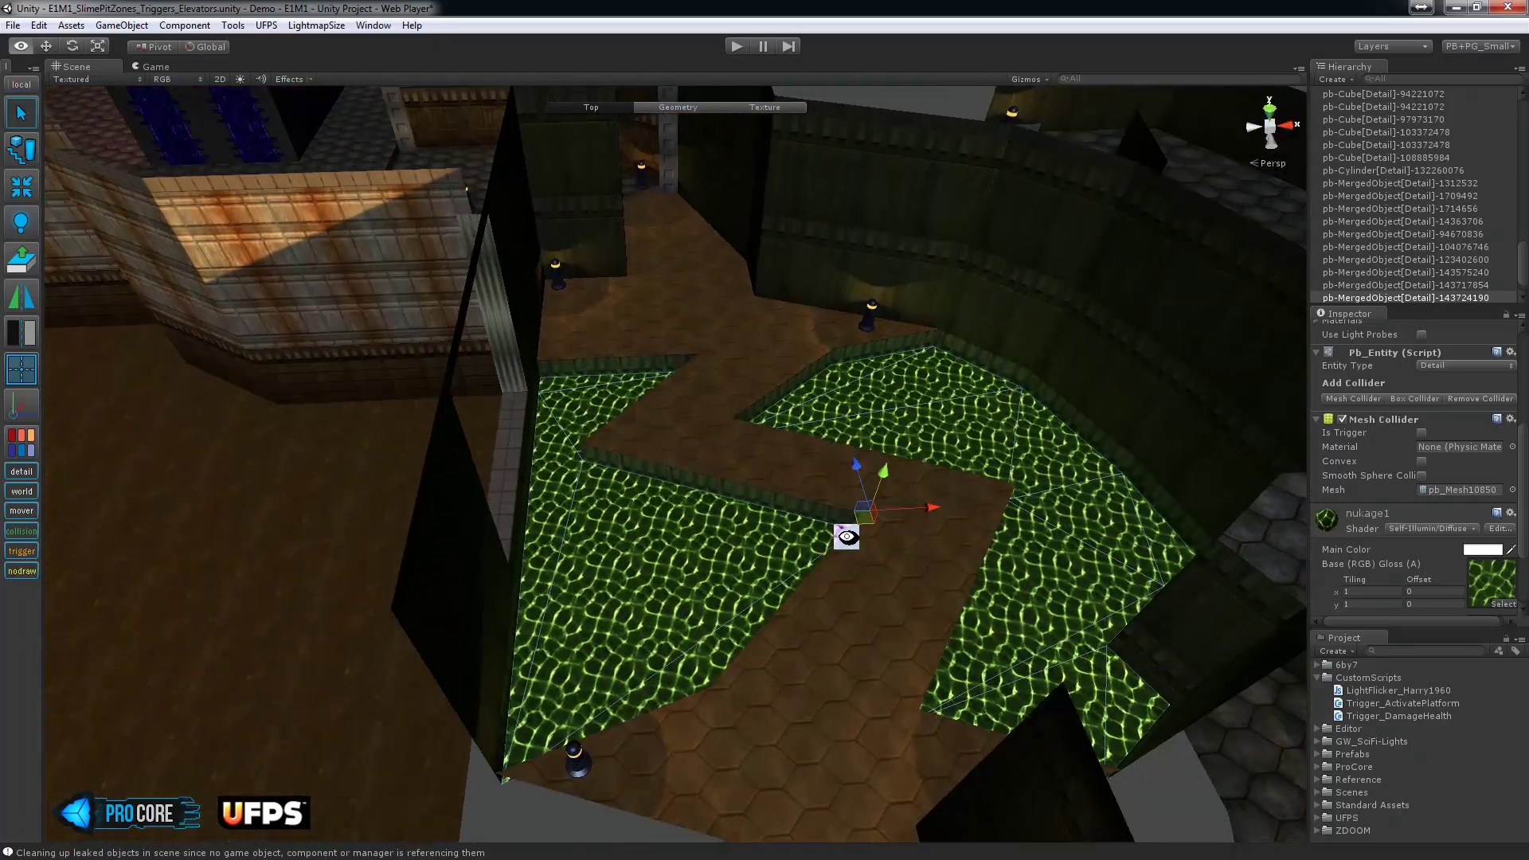
{"action": "key", "text": "ctrl+d"}
{"action": "left_click_drag", "start_coordinate": [885, 476], "coordinate": [801, 596]}
{"action": "key", "text": "f"}
{"action": "scroll", "coordinate": [868, 552], "scroll_direction": "up", "scroll_amount": 10}
In geometry editing, collapse the two nearest pairs of facing vertices across the walkway gap in the duplicated slime surface.
{"action": "key", "text": "g"}
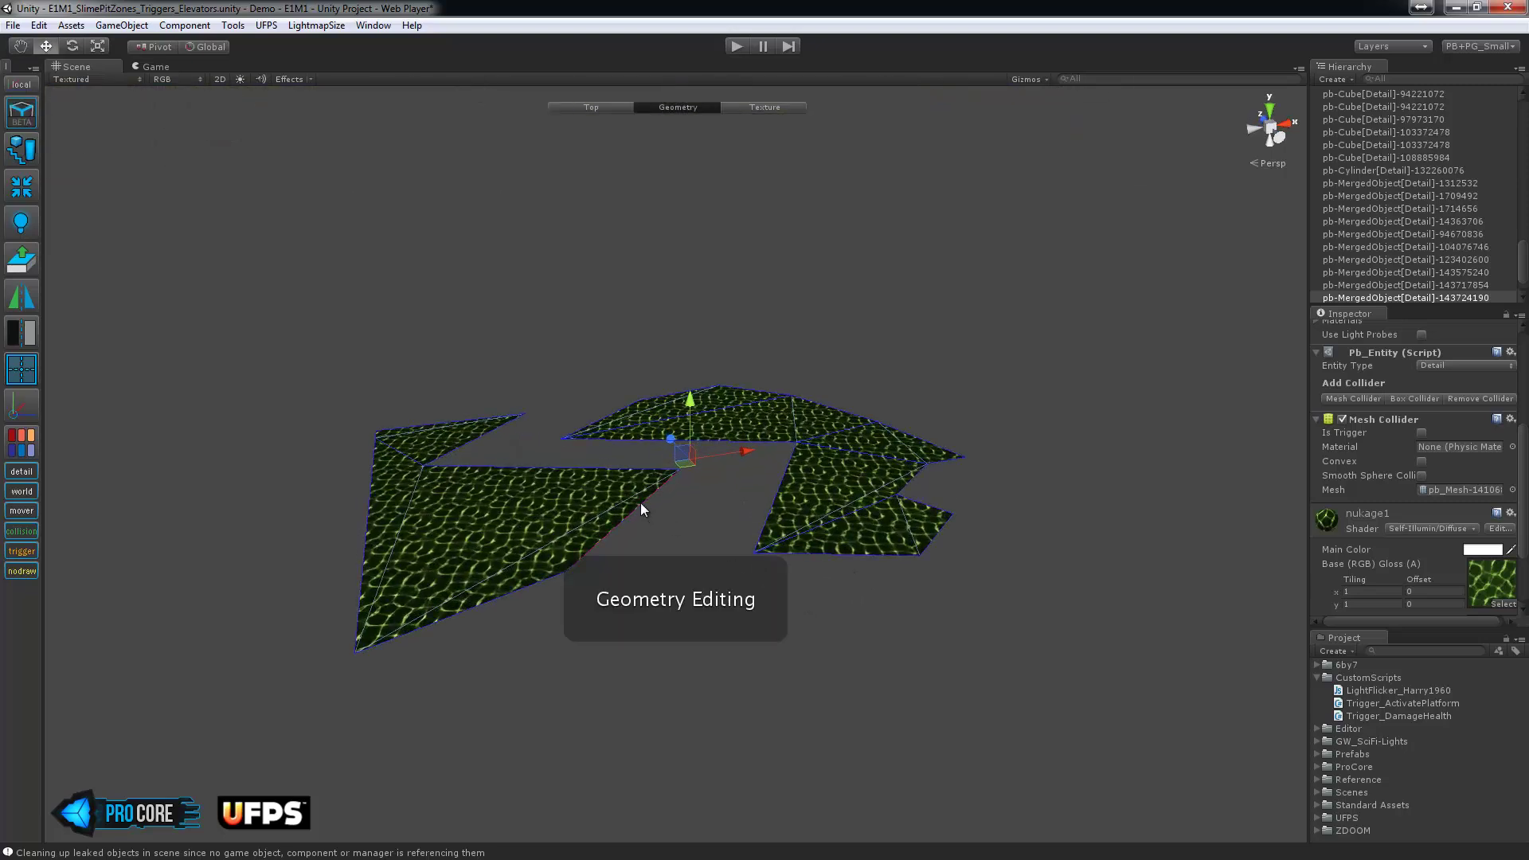
{"action": "left_click", "coordinate": [642, 510]}
{"action": "left_click", "coordinate": [785, 484], "text": "shift"}
{"action": "key", "text": "p"}
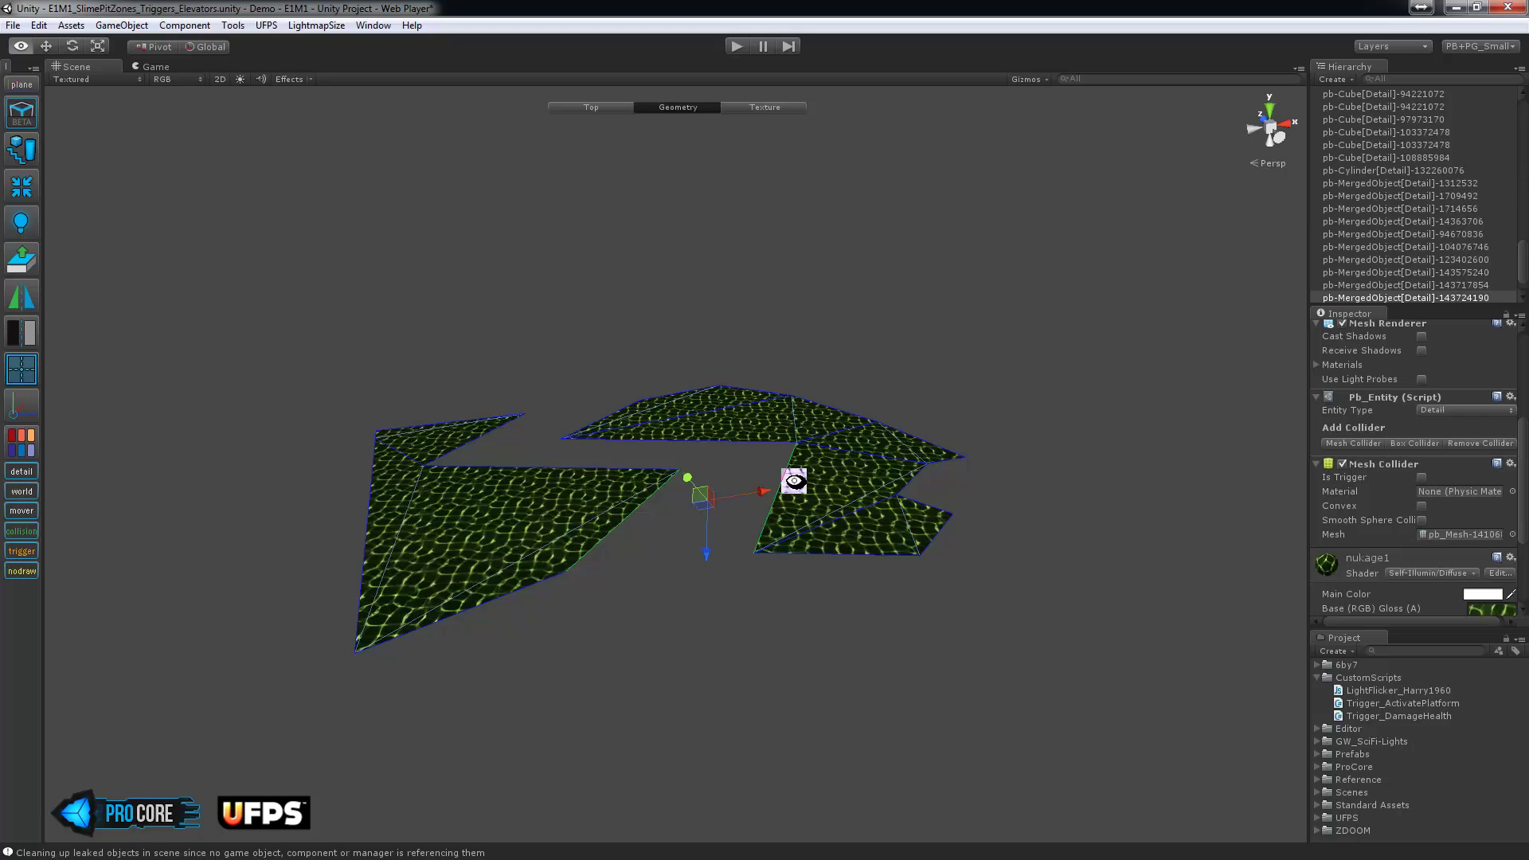
{"action": "left_click_drag", "start_coordinate": [800, 484], "coordinate": [777, 601], "text": "alt"}
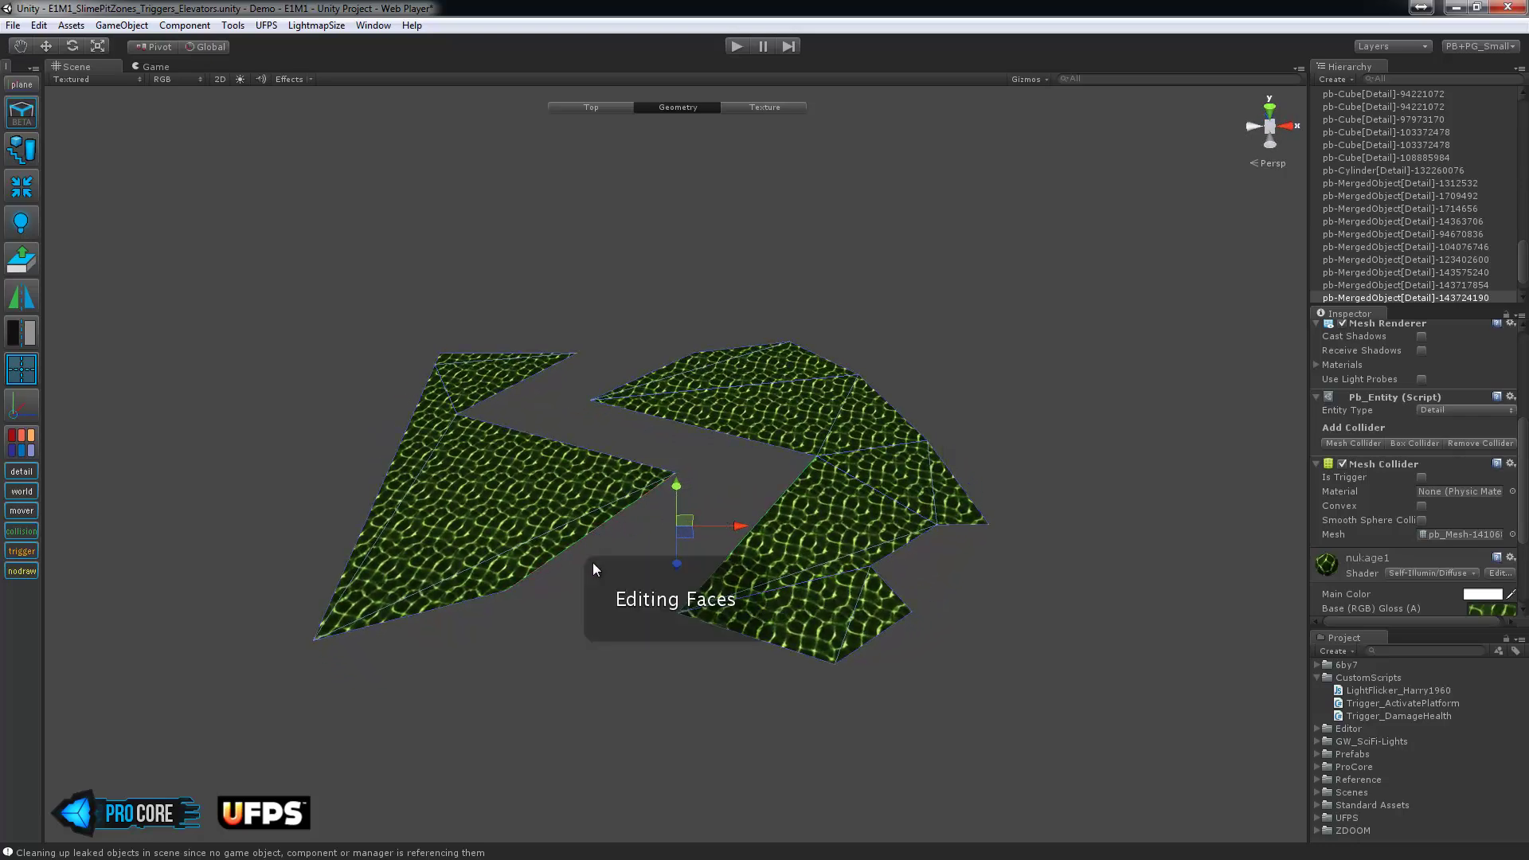
{"action": "key", "text": "h"}
{"action": "key", "text": "h"}
{"action": "key", "text": "p"}
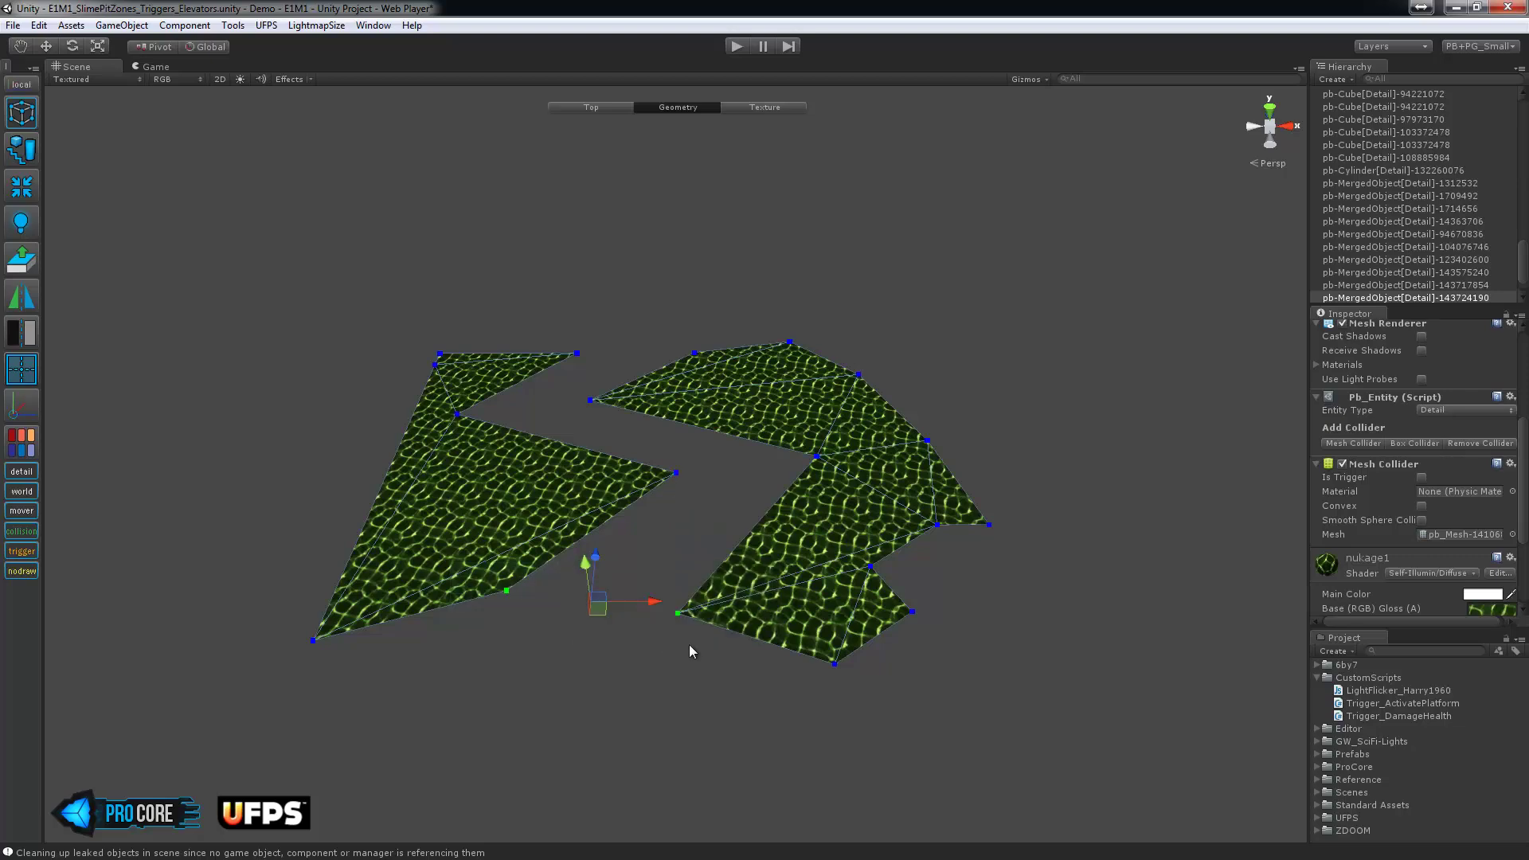
{"action": "key", "text": "alt+c"}
{"action": "left_click_drag", "start_coordinate": [661, 440], "coordinate": [860, 524]}
{"action": "key", "text": "alt+c"}
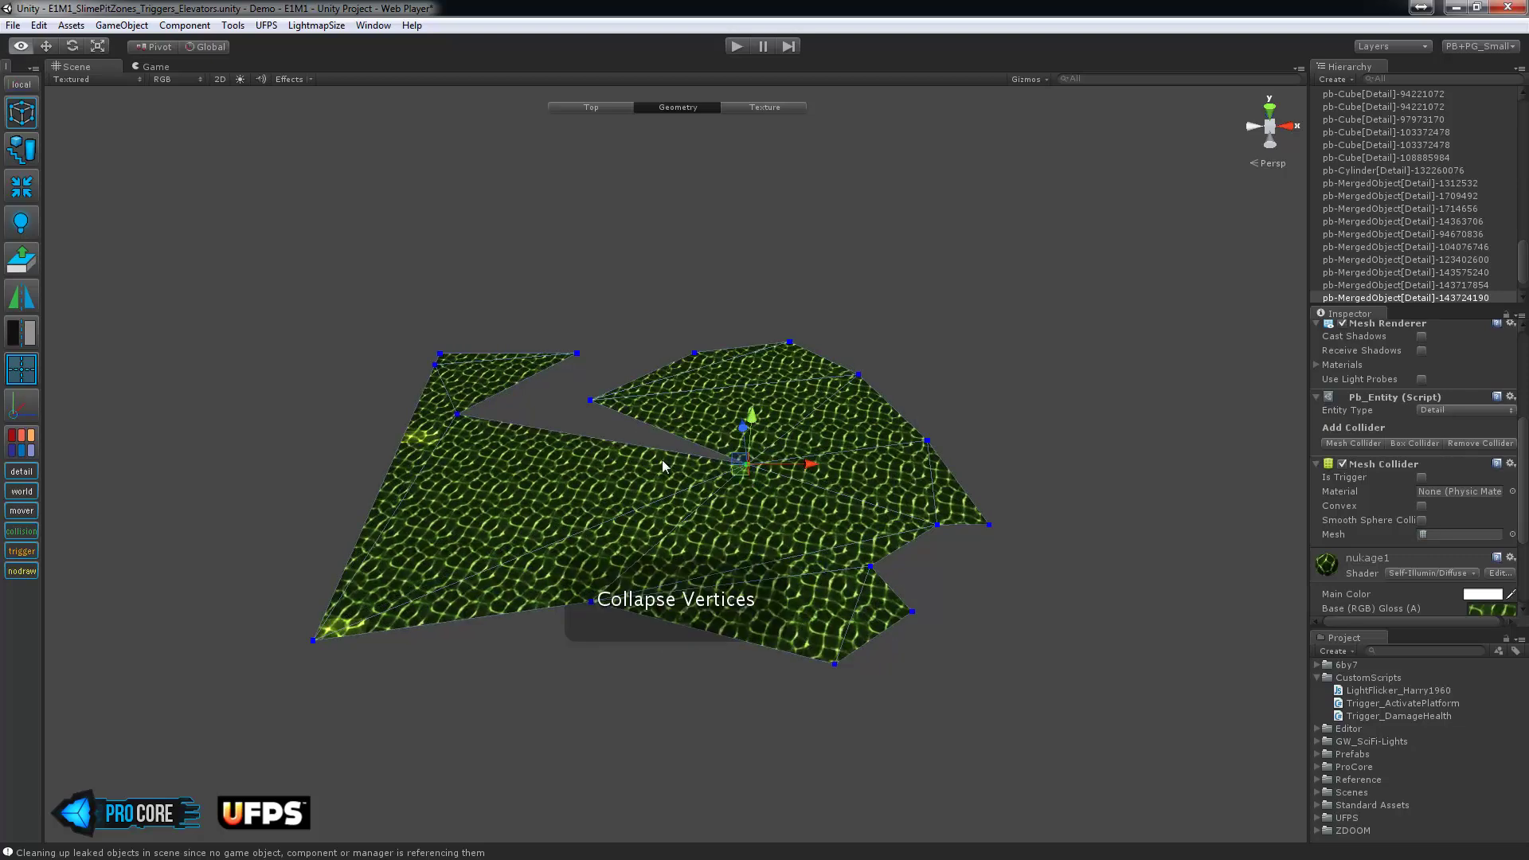
Collapse the two remaining pairs of facing vertices at the far end to close the walkway gap.
{"action": "left_click", "coordinate": [458, 414]}
{"action": "left_click", "coordinate": [590, 400], "text": "shift"}
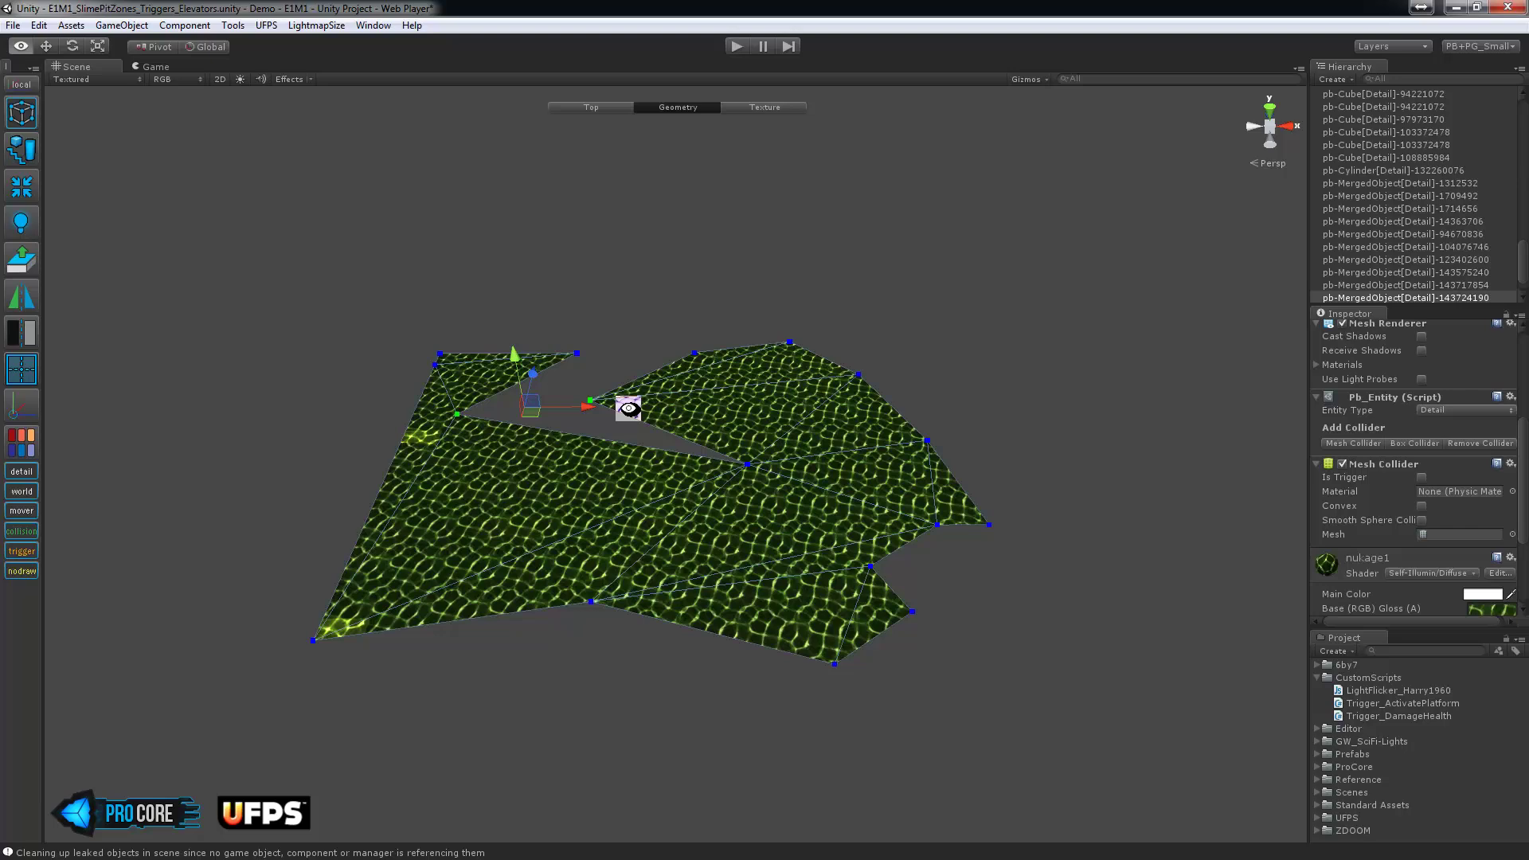
{"action": "key", "text": "alt+c"}
{"action": "left_click_drag", "start_coordinate": [557, 323], "coordinate": [710, 371]}
{"action": "key", "text": "alt+c"}
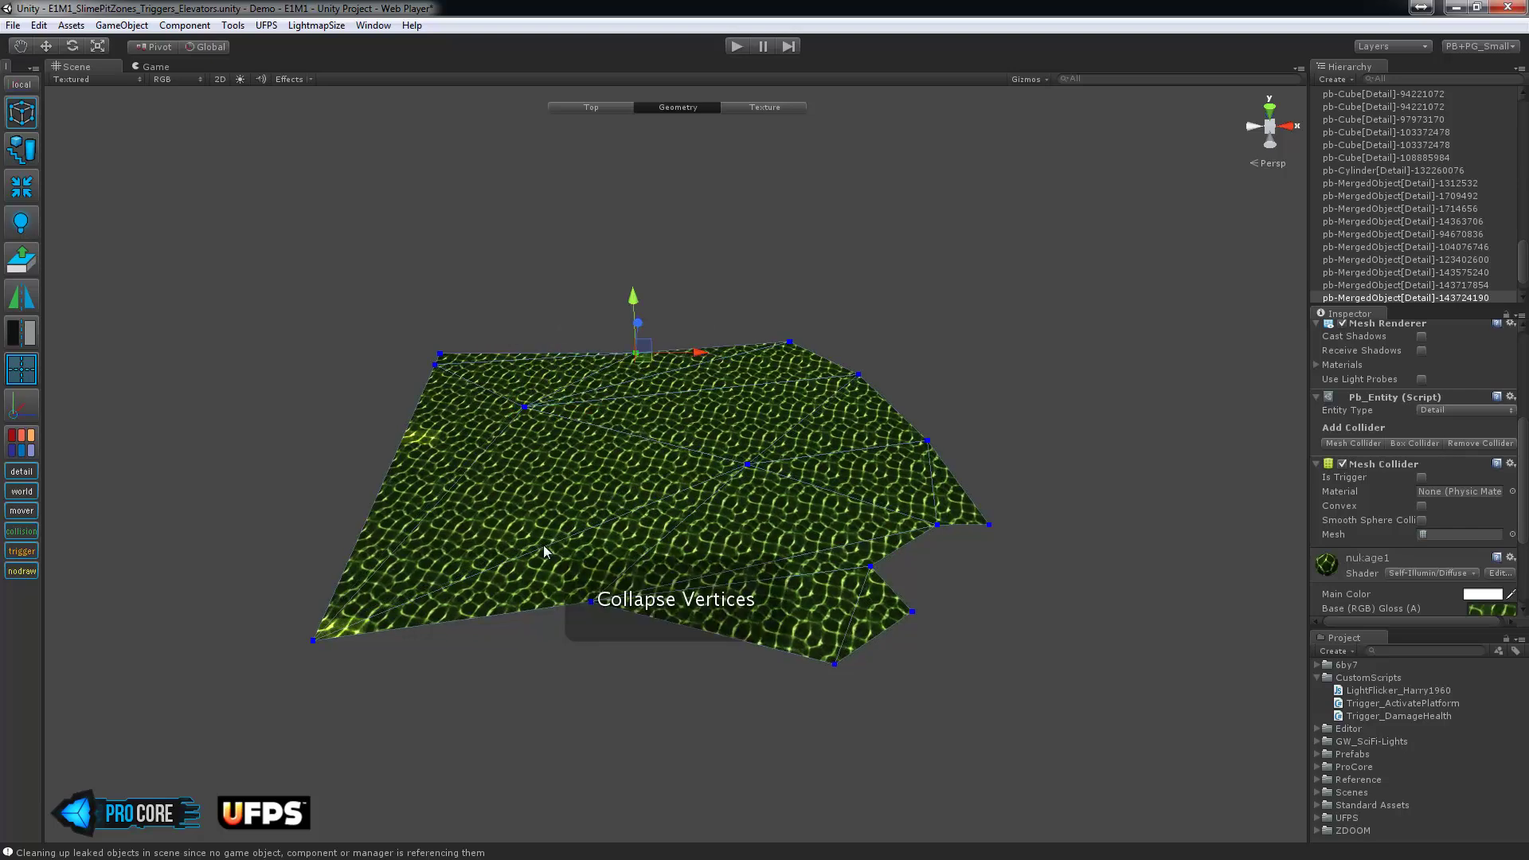
Bridge the two open edges across the corner notch to fill it with a new face.
{"action": "left_click_drag", "start_coordinate": [554, 560], "coordinate": [510, 530], "text": "alt"}
{"action": "middle_click_drag", "start_coordinate": [681, 558], "coordinate": [522, 532]}
{"action": "scroll", "coordinate": [690, 562], "scroll_direction": "up", "scroll_amount": 5}
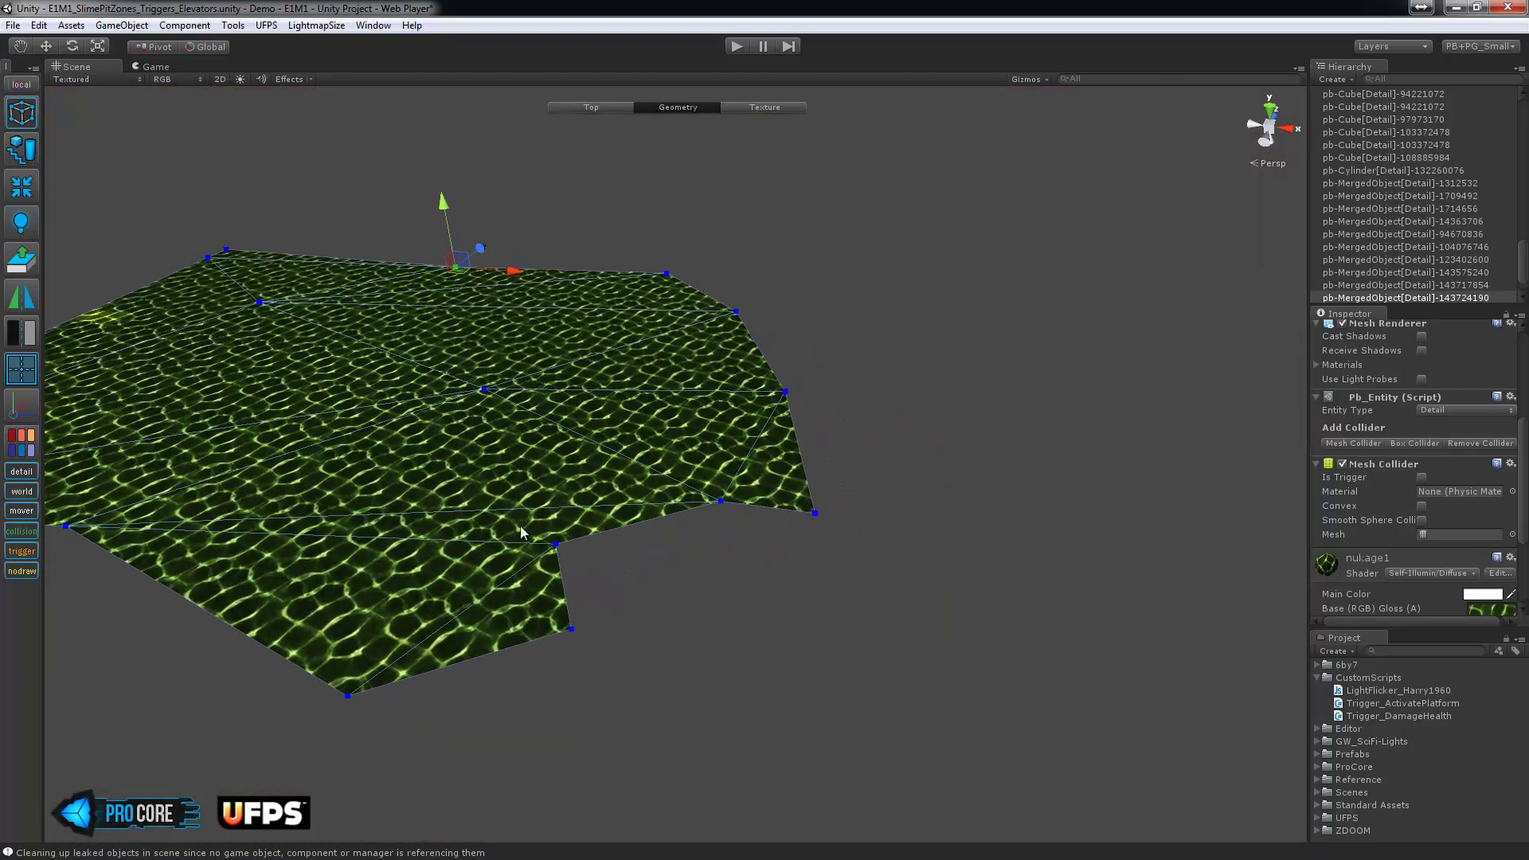
{"action": "left_click", "coordinate": [558, 582]}
{"action": "left_click", "coordinate": [756, 507], "text": "shift"}
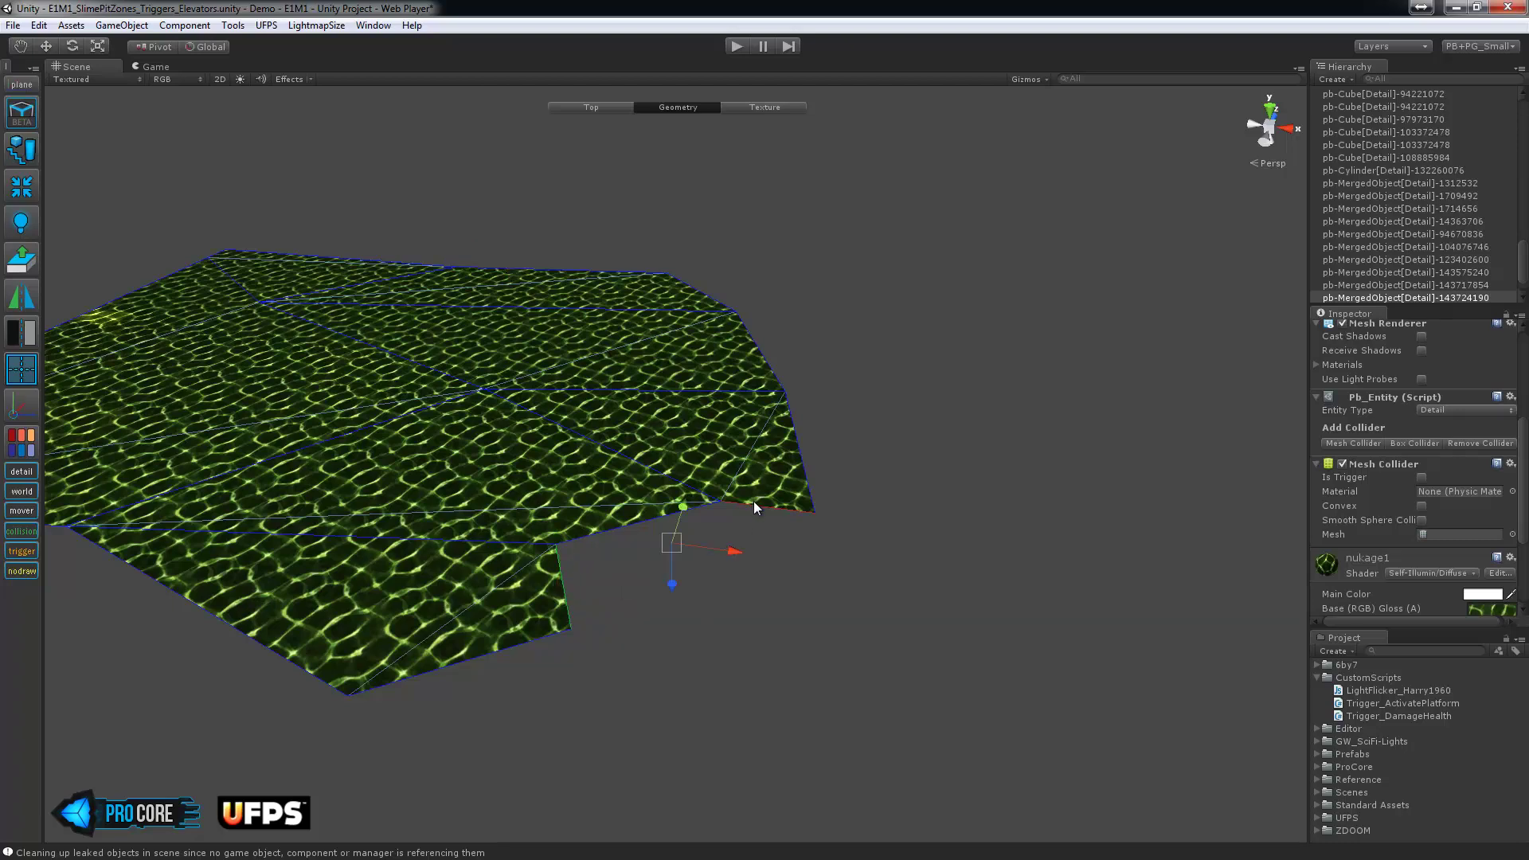
{"action": "key", "text": "alt+b"}
{"action": "left_click_drag", "start_coordinate": [604, 444], "coordinate": [701, 437], "text": "alt"}
{"action": "middle_click_drag", "start_coordinate": [638, 442], "coordinate": [771, 447]}
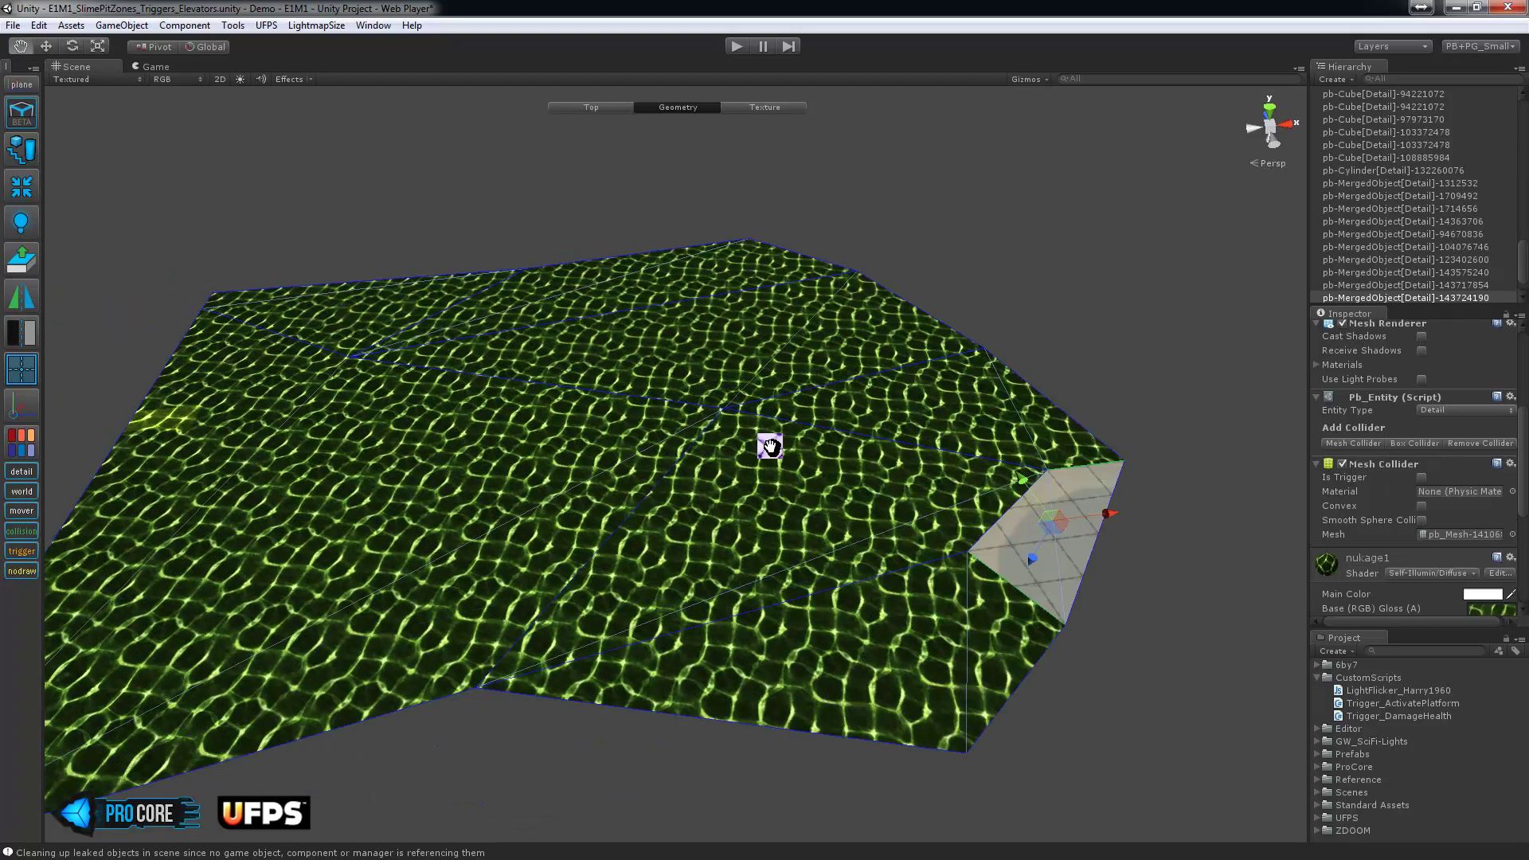
Examine the merged slime surface from several sides and clear the edge selection.
{"action": "key", "text": "f"}
{"action": "left_click_drag", "start_coordinate": [651, 496], "coordinate": [845, 491], "text": "alt"}
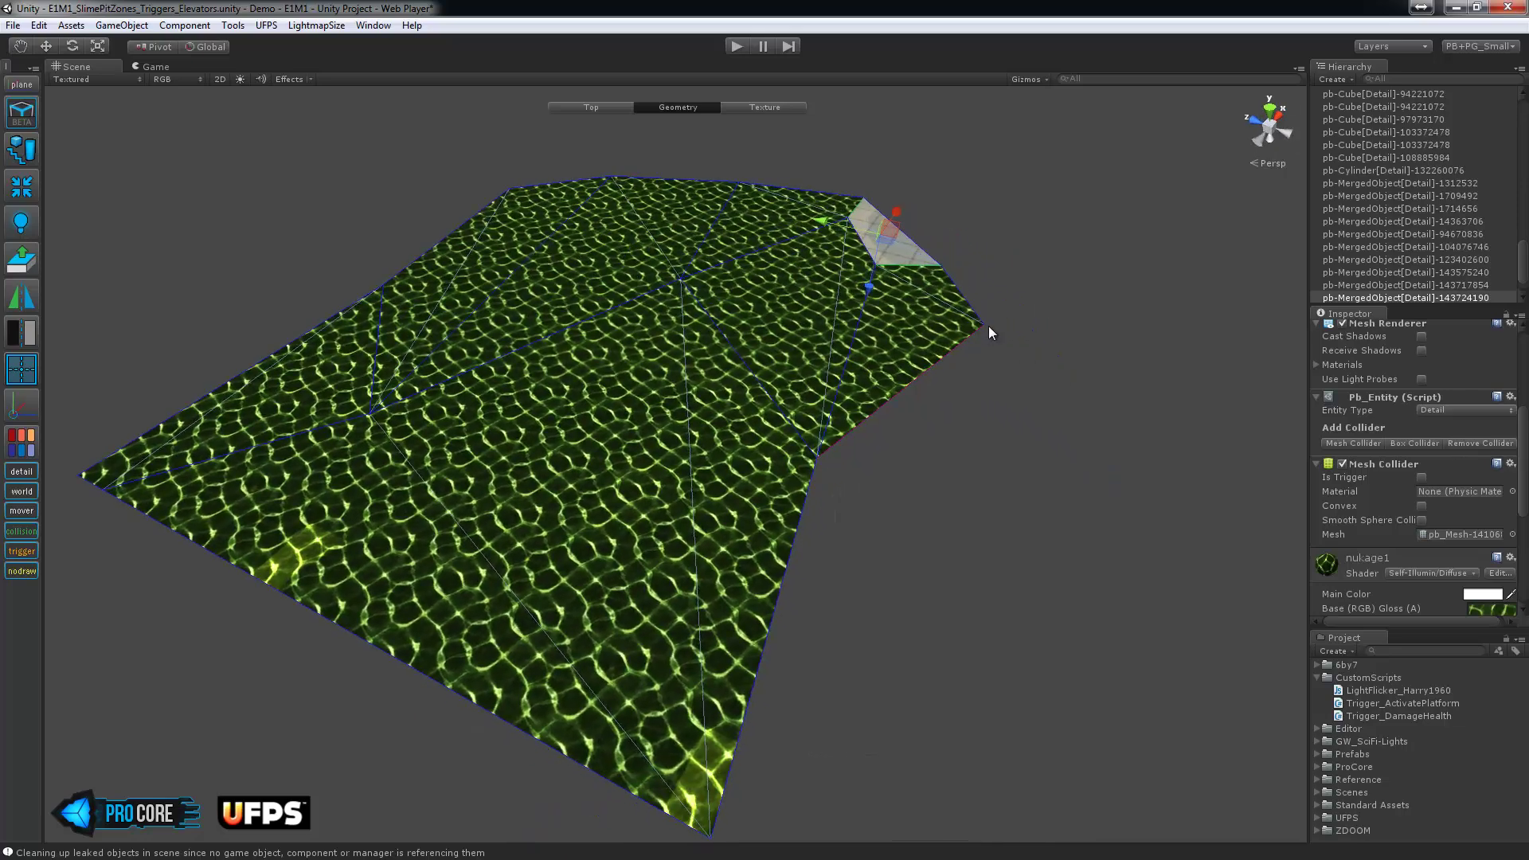
{"action": "left_click_drag", "start_coordinate": [781, 609], "coordinate": [506, 388], "text": "alt"}
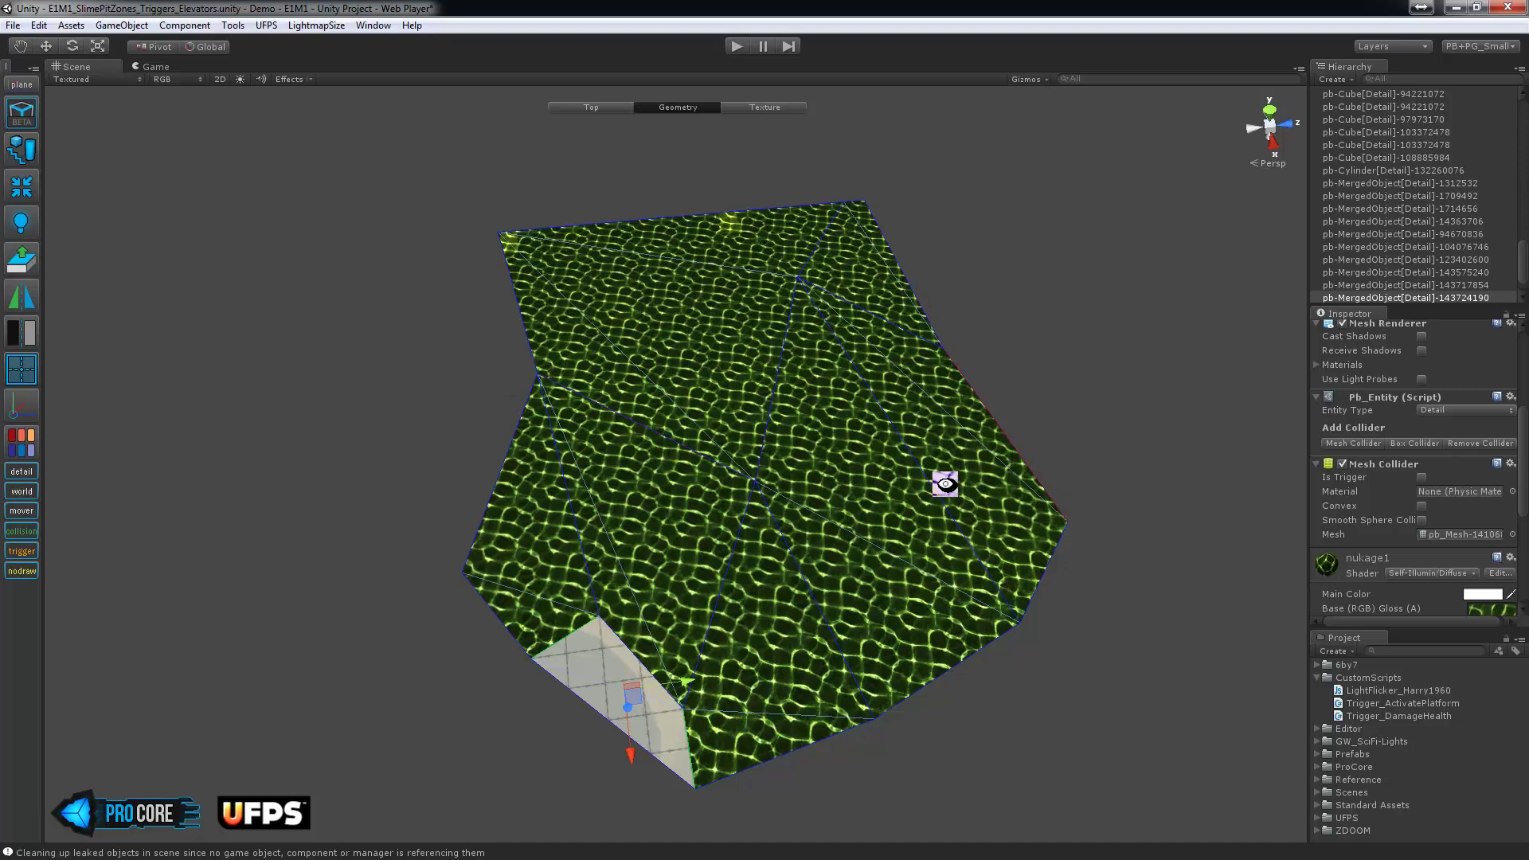
{"action": "left_click_drag", "start_coordinate": [938, 488], "coordinate": [964, 456], "text": "alt"}
{"action": "key", "text": "Escape"}
{"action": "left_click_drag", "start_coordinate": [867, 419], "coordinate": [448, 327], "text": "alt"}
{"action": "key", "text": "g"}
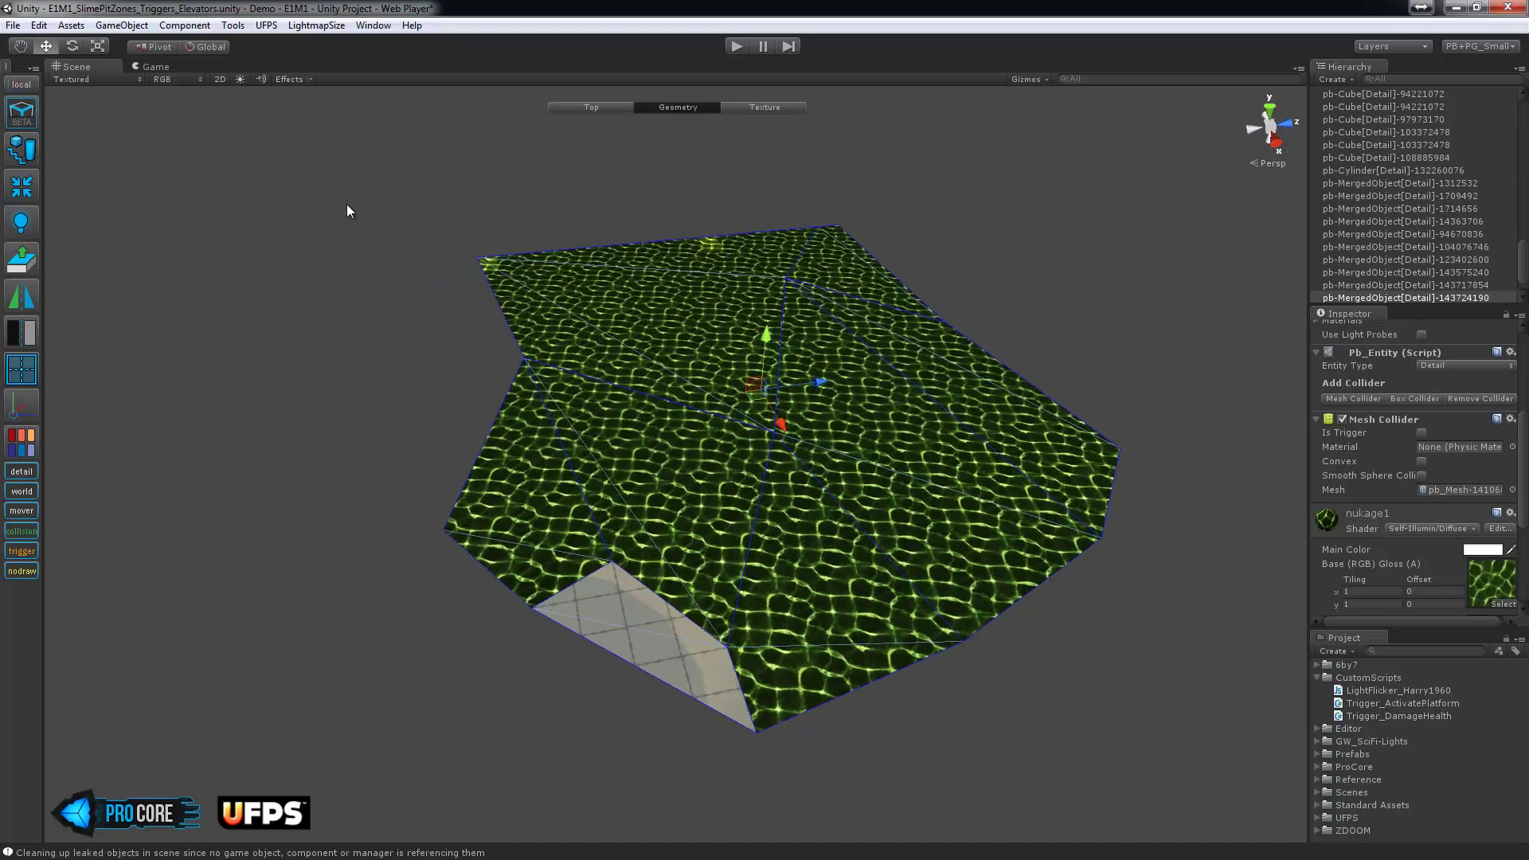
{"action": "left_click_drag", "start_coordinate": [346, 205], "coordinate": [540, 240], "text": "alt"}
Select the outer perimeter edges of the merged slime surface and extrude them downward into side walls.
{"action": "left_click", "coordinate": [580, 257]}
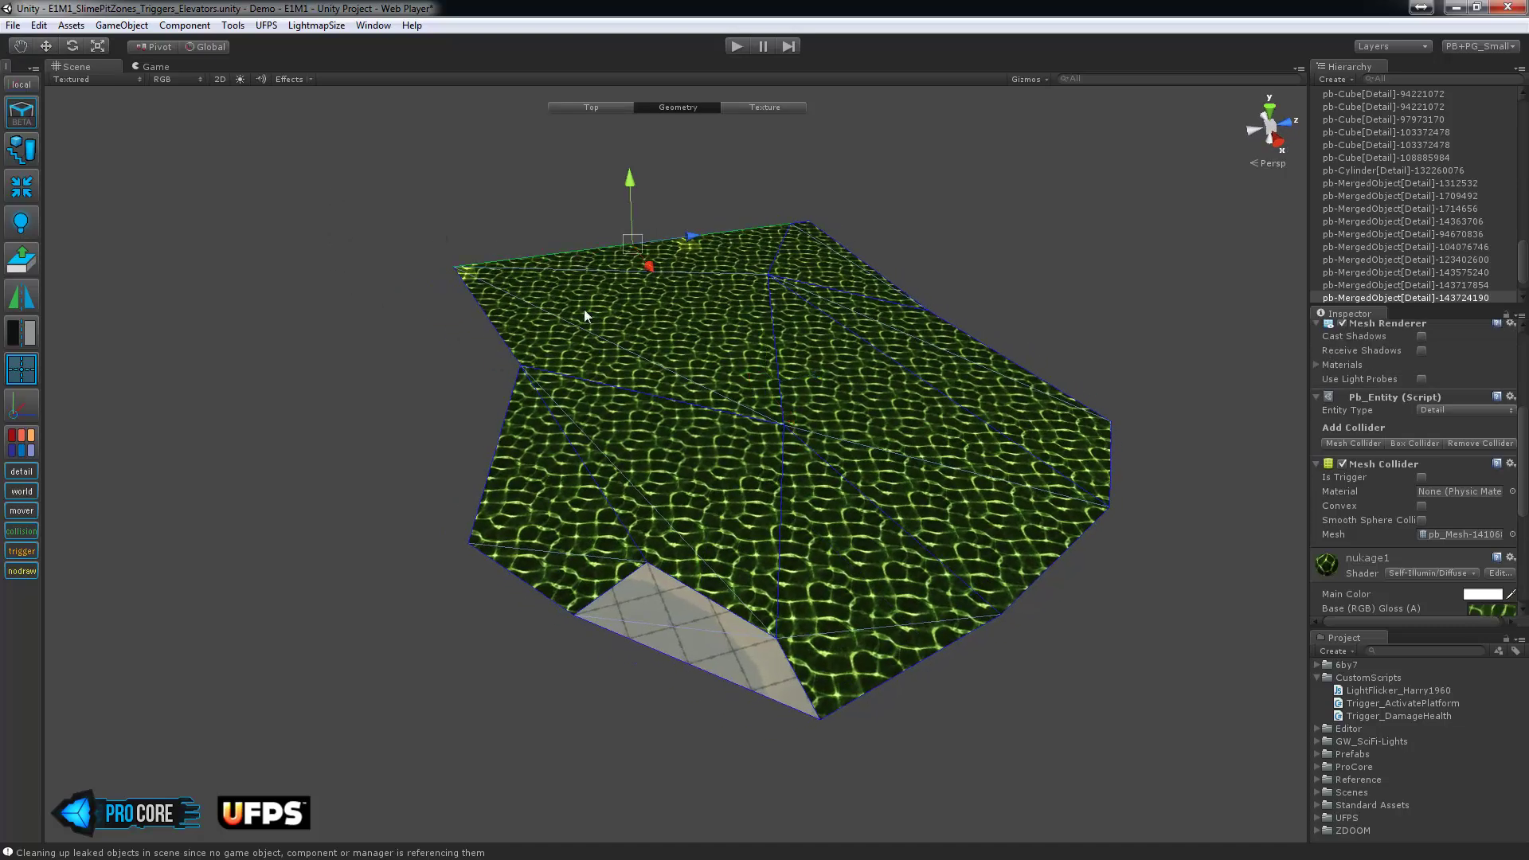
{"action": "left_click", "coordinate": [500, 325], "text": "shift"}
{"action": "left_click", "coordinate": [511, 418], "text": "shift"}
{"action": "key", "text": "p"}
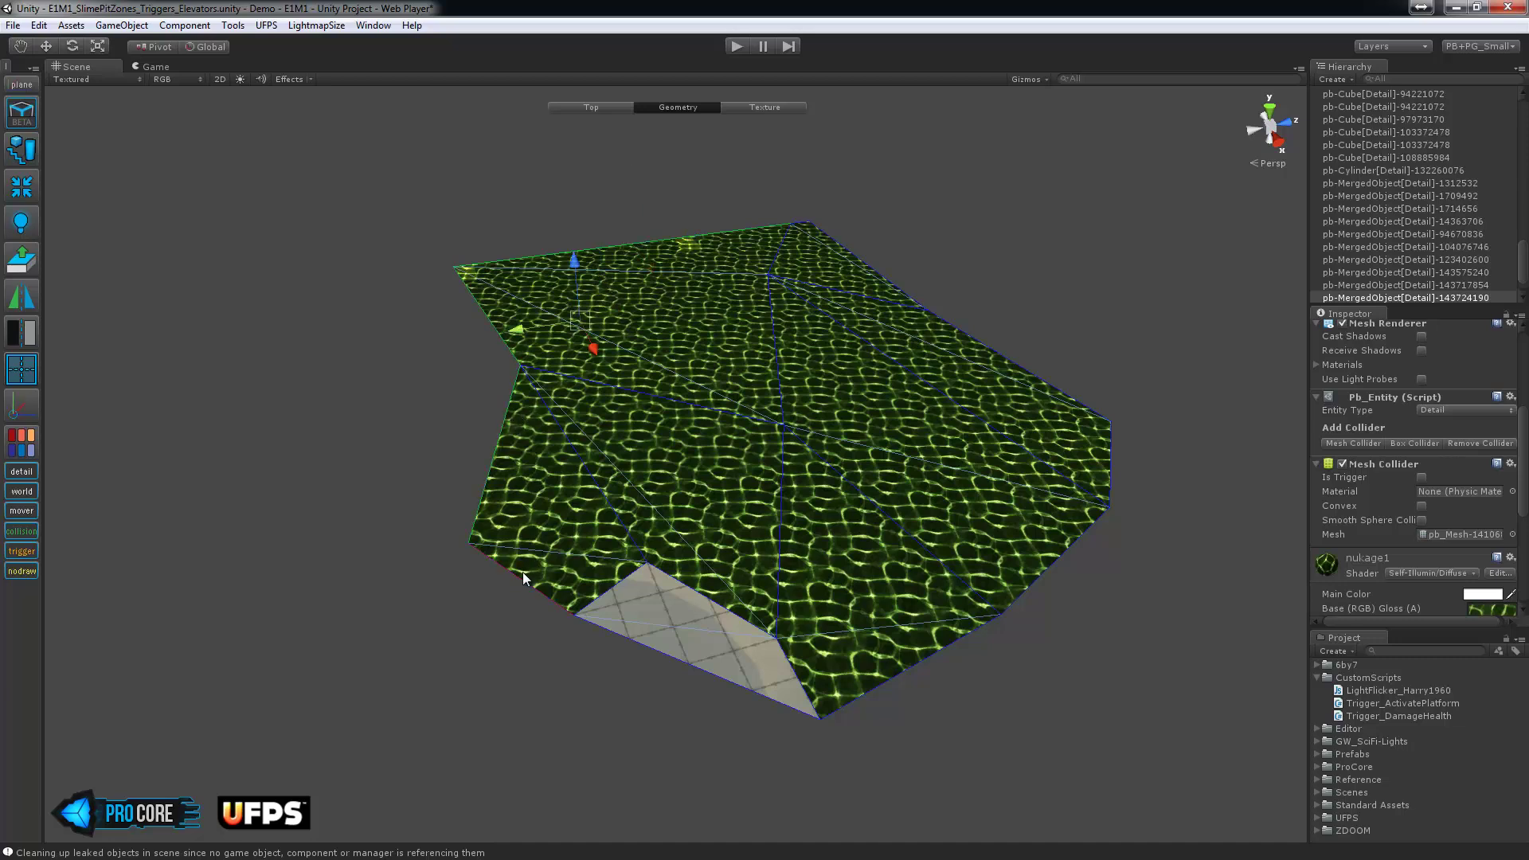
{"action": "left_click", "coordinate": [529, 578], "text": "shift"}
{"action": "left_click", "coordinate": [687, 656], "text": "shift"}
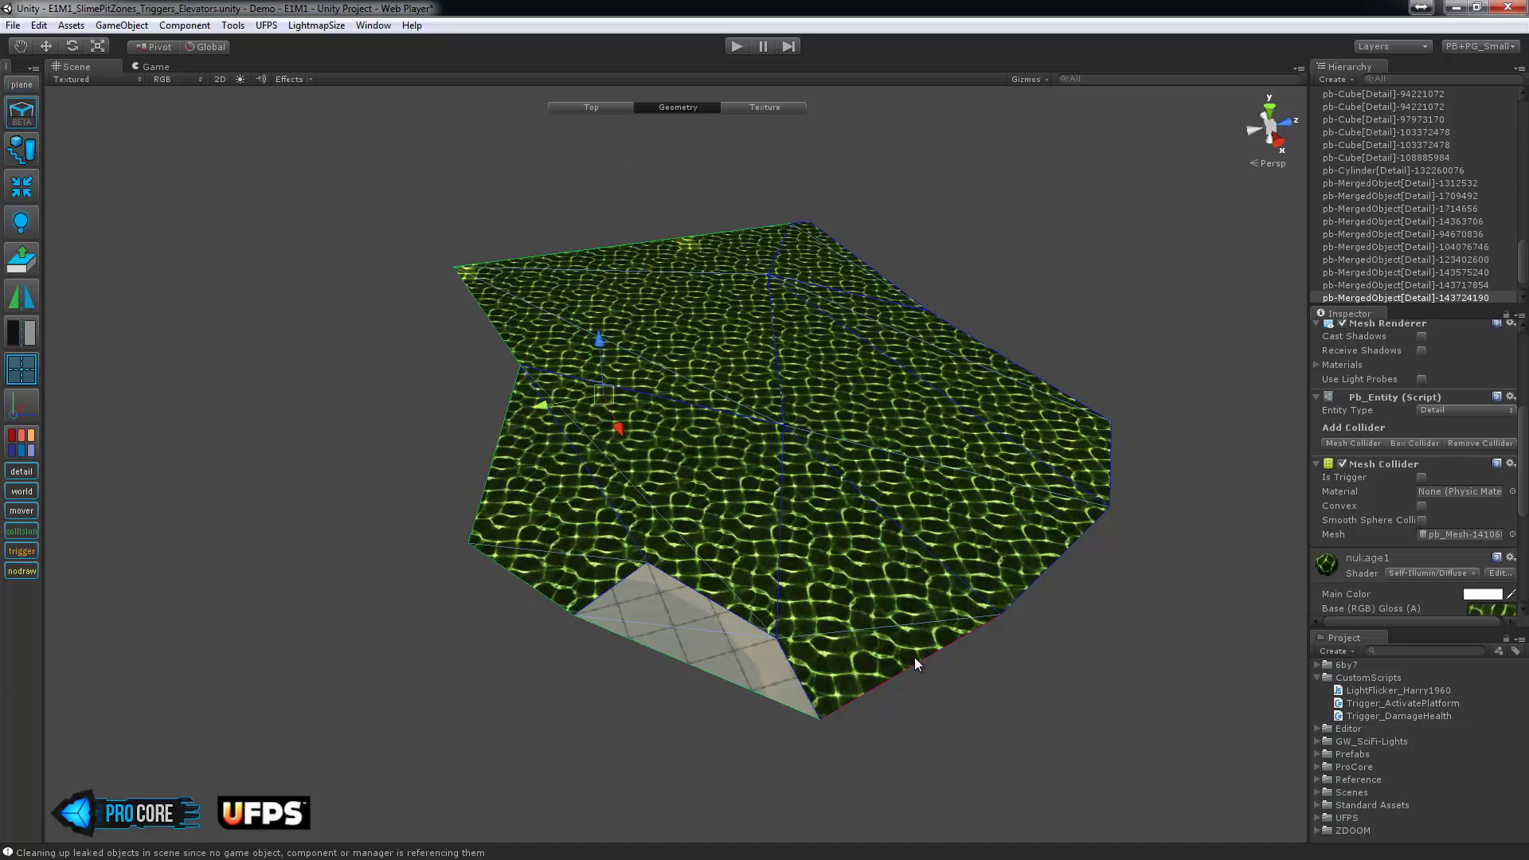
{"action": "left_click", "coordinate": [915, 658], "text": "shift"}
{"action": "left_click", "coordinate": [1062, 552], "text": "shift"}
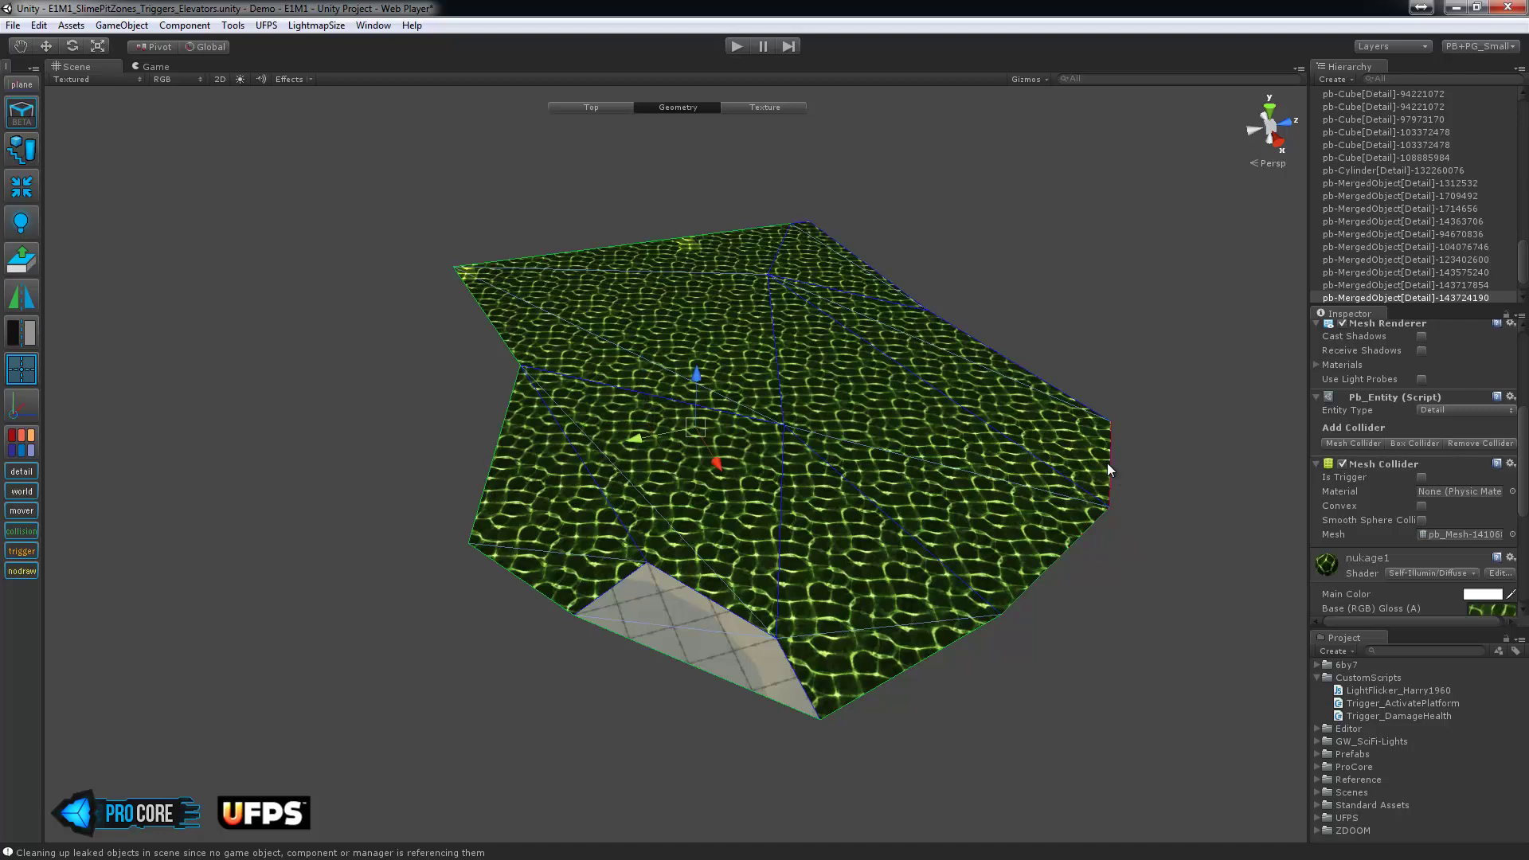
{"action": "left_click", "coordinate": [1107, 462], "text": "shift"}
{"action": "left_click", "coordinate": [980, 342], "text": "shift"}
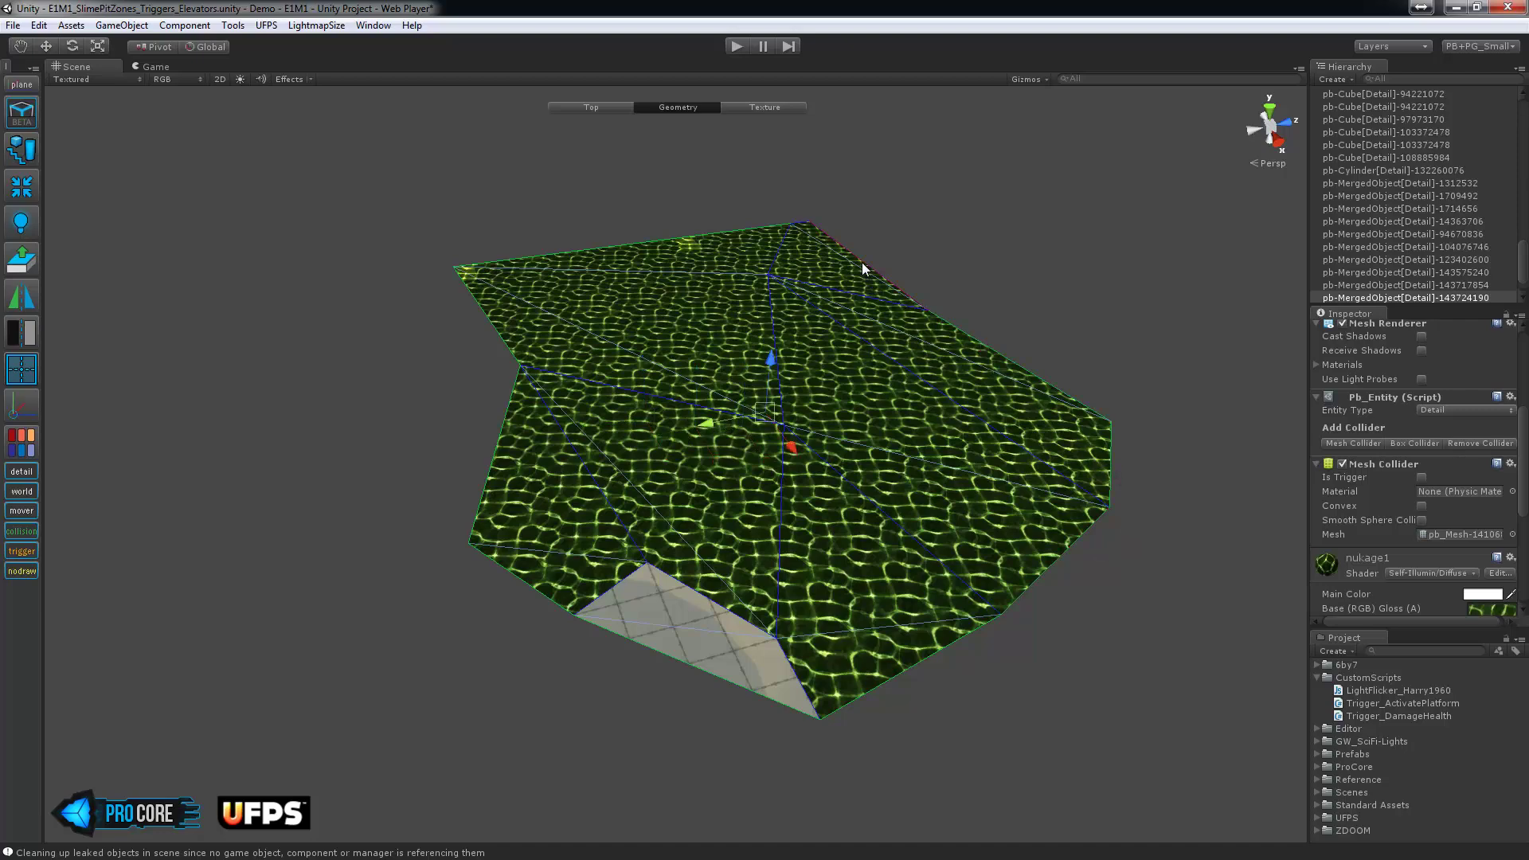
{"action": "left_click_drag", "start_coordinate": [945, 478], "coordinate": [907, 424], "text": "alt"}
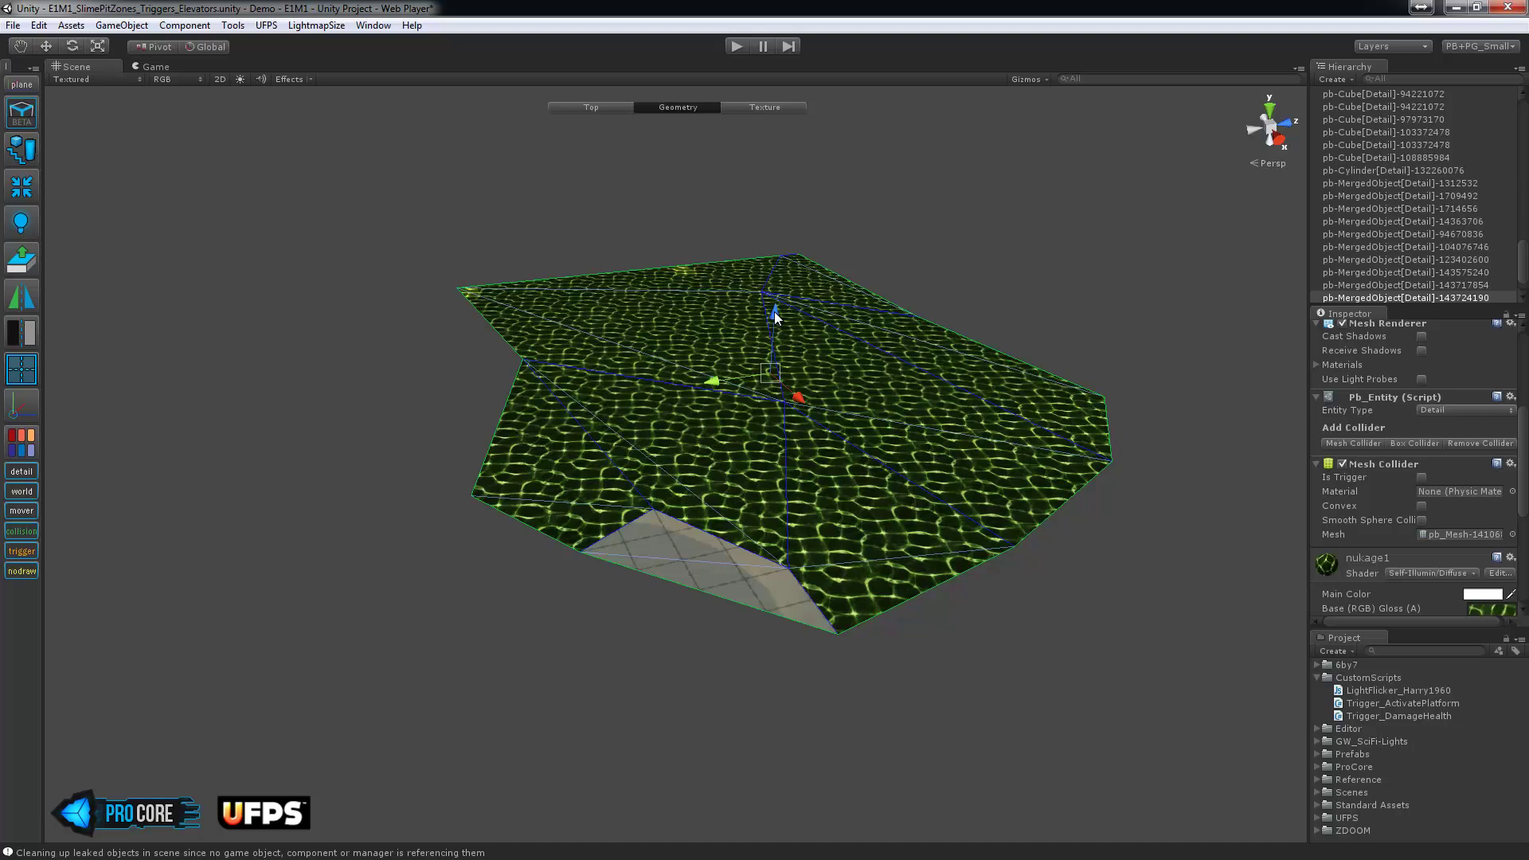
{"action": "left_click_drag", "start_coordinate": [775, 313], "coordinate": [598, 462], "text": "shift"}
Bridge two pairs of opposite bottom edges at the wide end of the side walls to start closing the underside.
{"action": "left_click", "coordinate": [599, 459]}
{"action": "left_click", "coordinate": [515, 327], "text": "shift"}
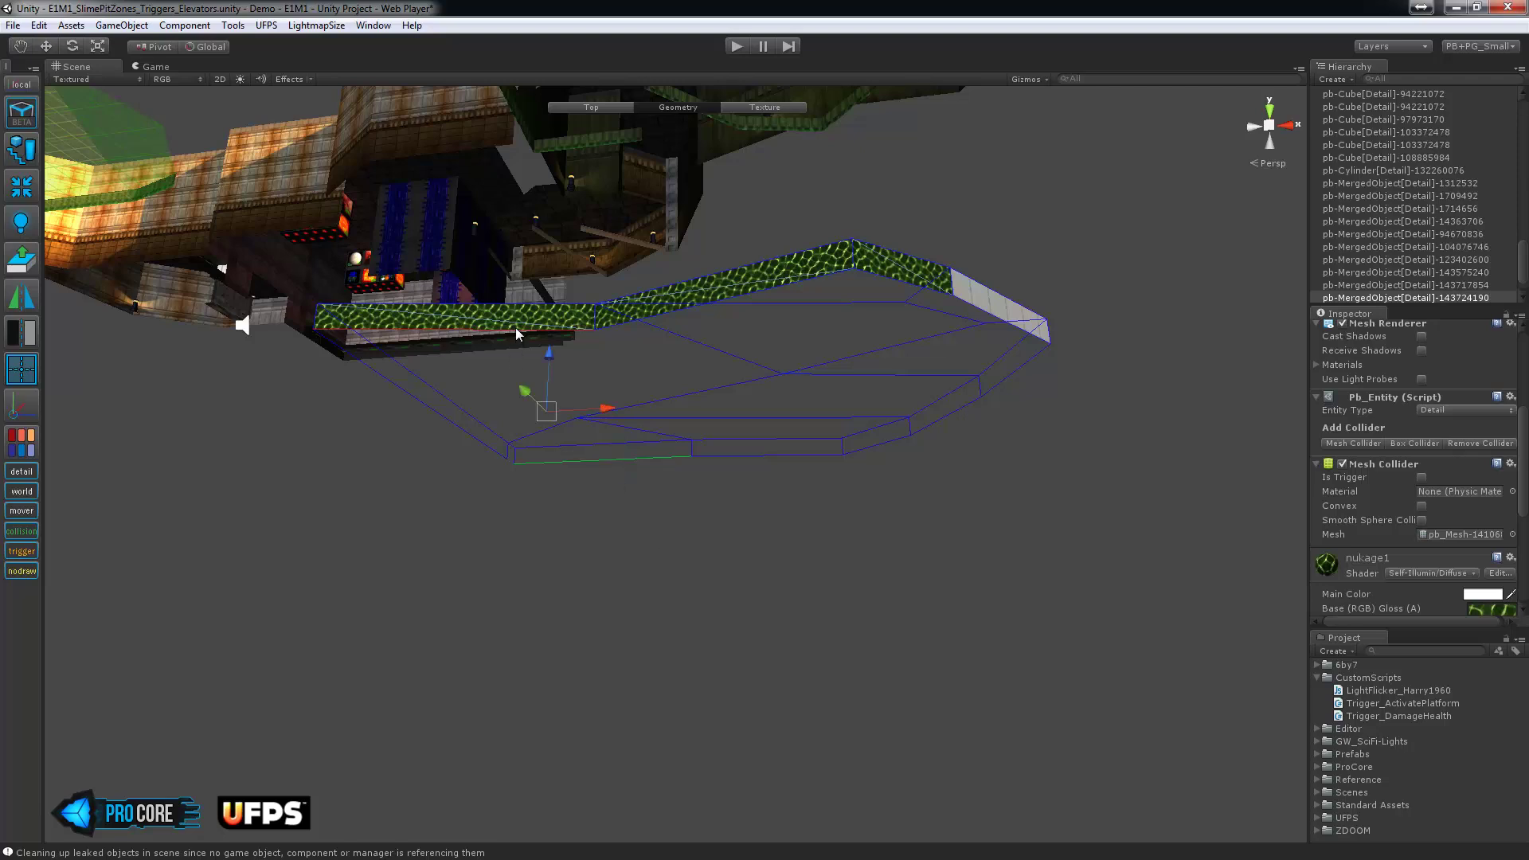
{"action": "key", "text": "p"}
{"action": "key", "text": "alt+b"}
{"action": "left_click", "coordinate": [762, 452]}
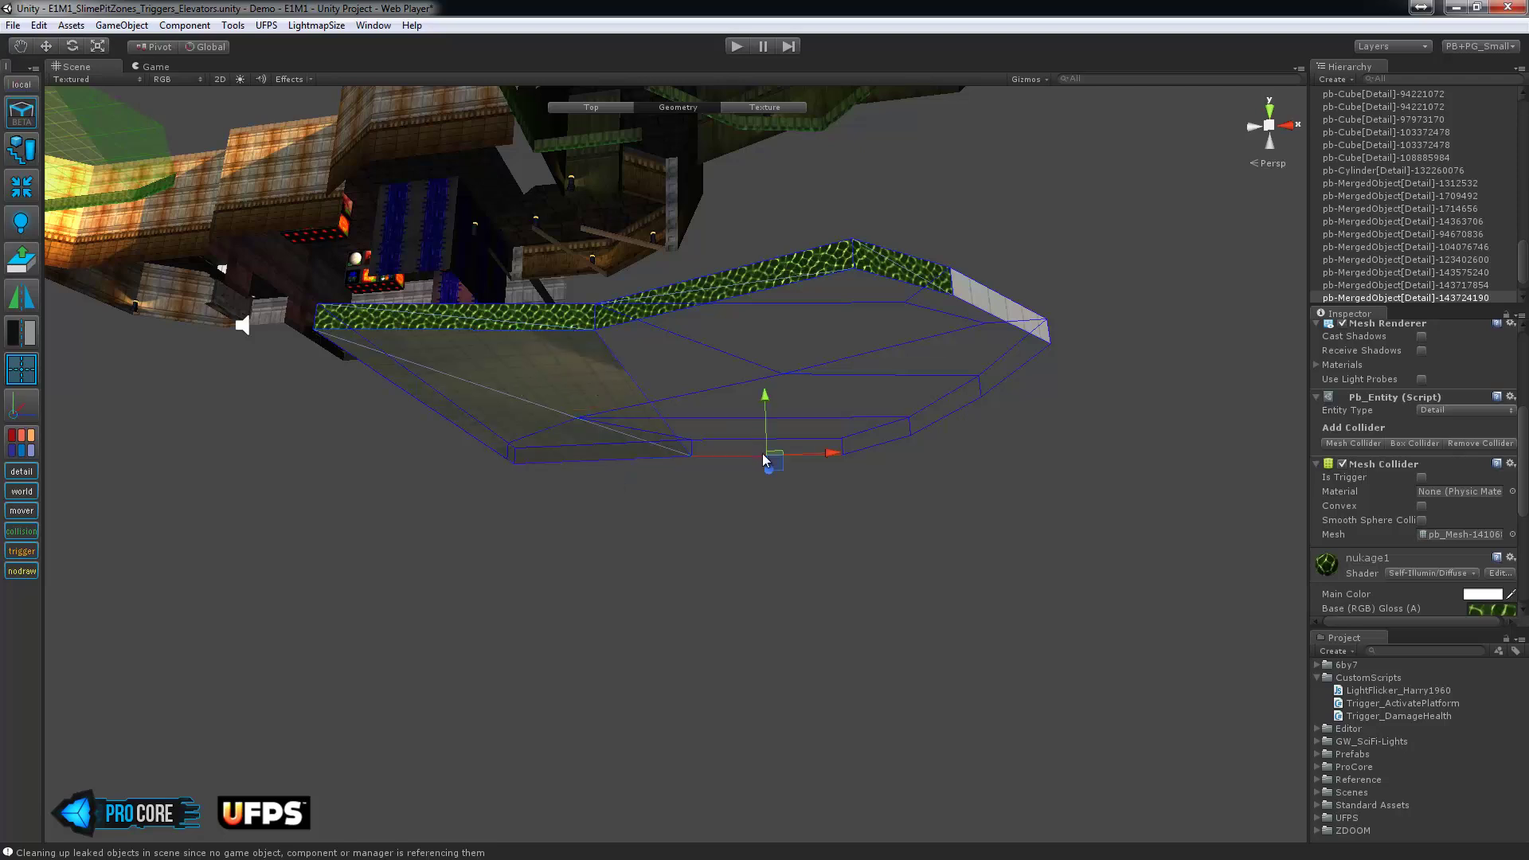
{"action": "left_click", "coordinate": [824, 272], "text": "shift"}
{"action": "key", "text": "p"}
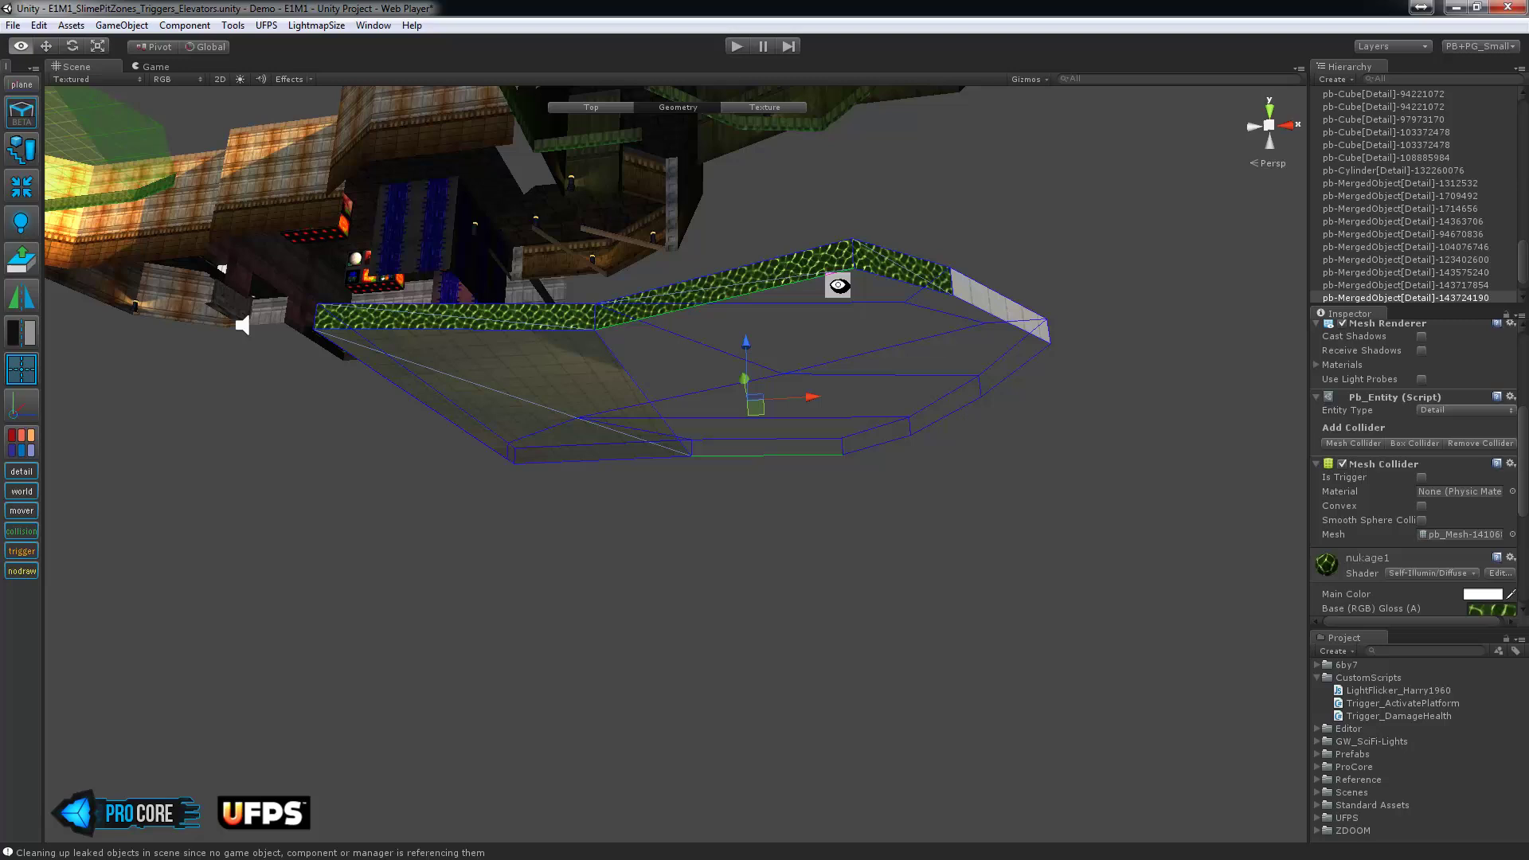
{"action": "key", "text": "alt+b"}
Bridge the remaining pairs of opposite bottom edges to finish closing the underside of the slime volume, and leave edge editing.
{"action": "left_click", "coordinate": [898, 437]}
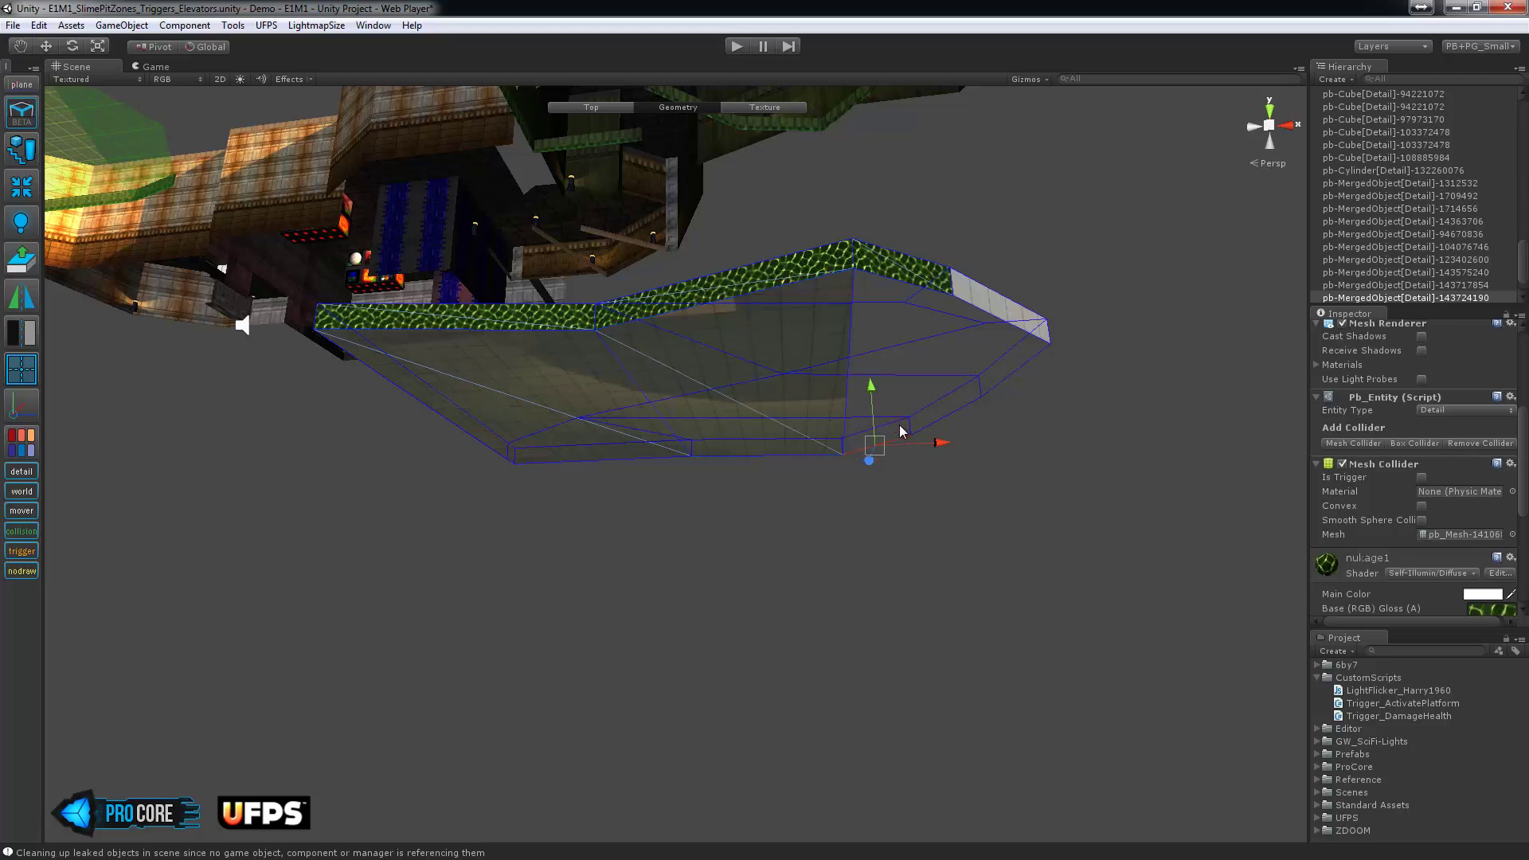
{"action": "left_click", "coordinate": [898, 275], "text": "shift"}
{"action": "key", "text": "alt+b"}
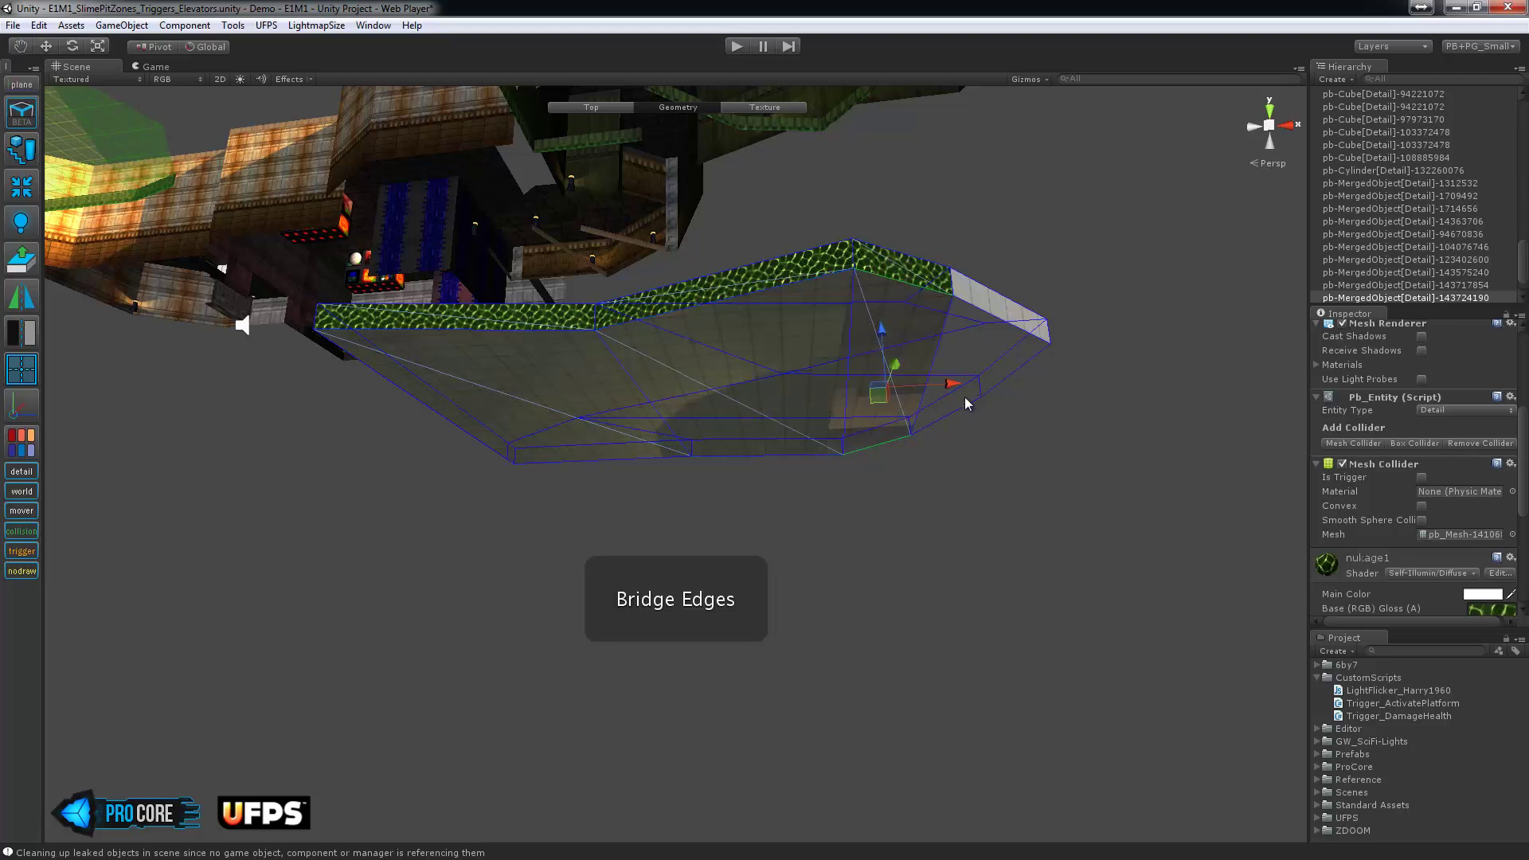
{"action": "left_click", "coordinate": [964, 405]}
{"action": "left_click", "coordinate": [1018, 332], "text": "shift"}
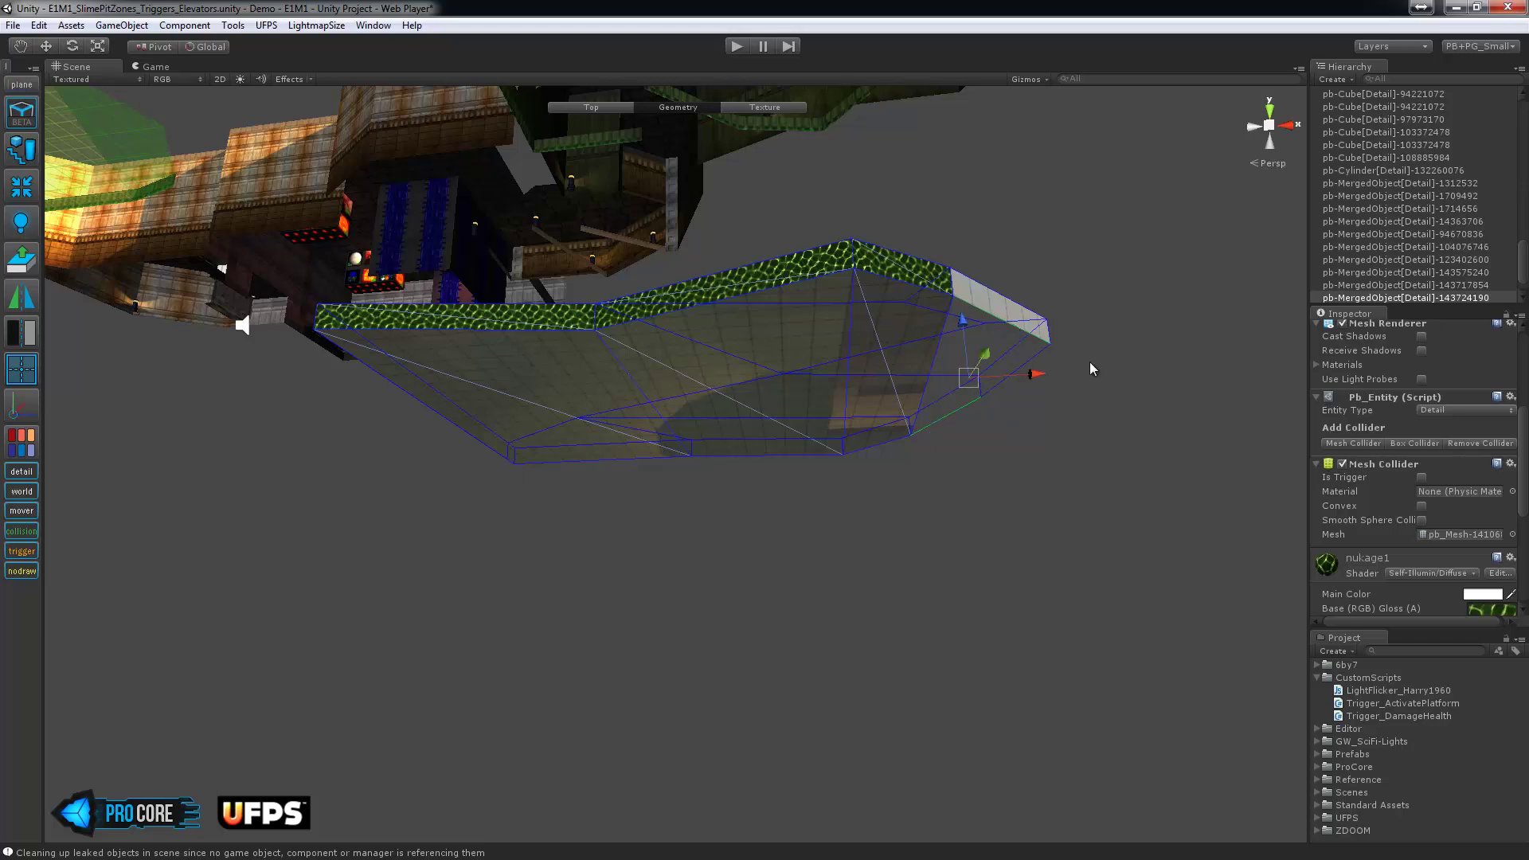
{"action": "key", "text": "p"}
{"action": "key", "text": "alt+b"}
{"action": "left_click_drag", "start_coordinate": [1082, 366], "coordinate": [898, 474], "text": "alt"}
{"action": "key", "text": "Escape"}
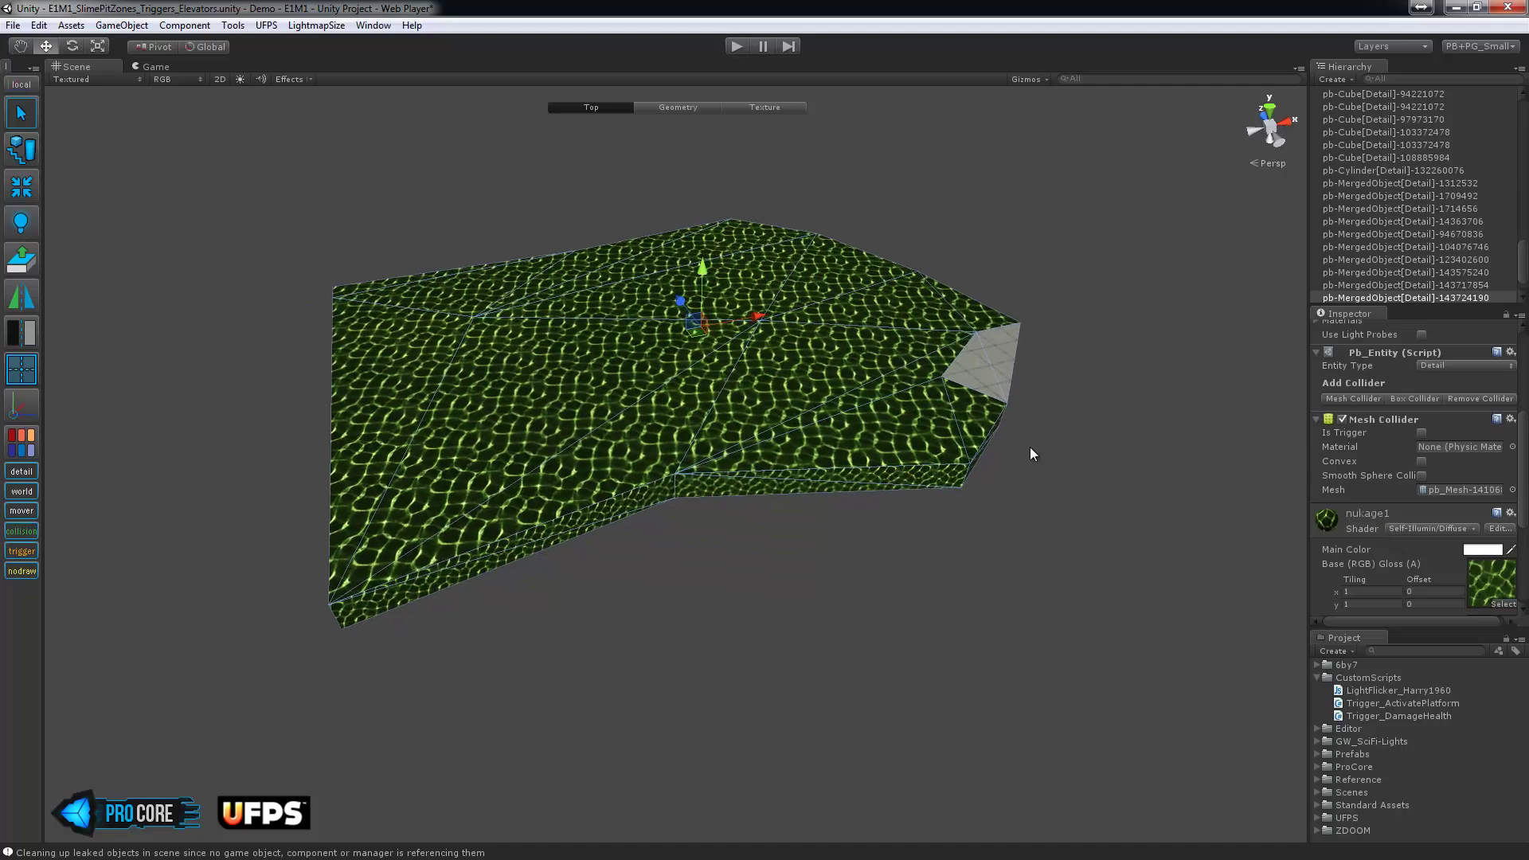
Convert the closed slime mesh into a trigger and make its Mesh Collider convex.
{"action": "key", "text": "t"}
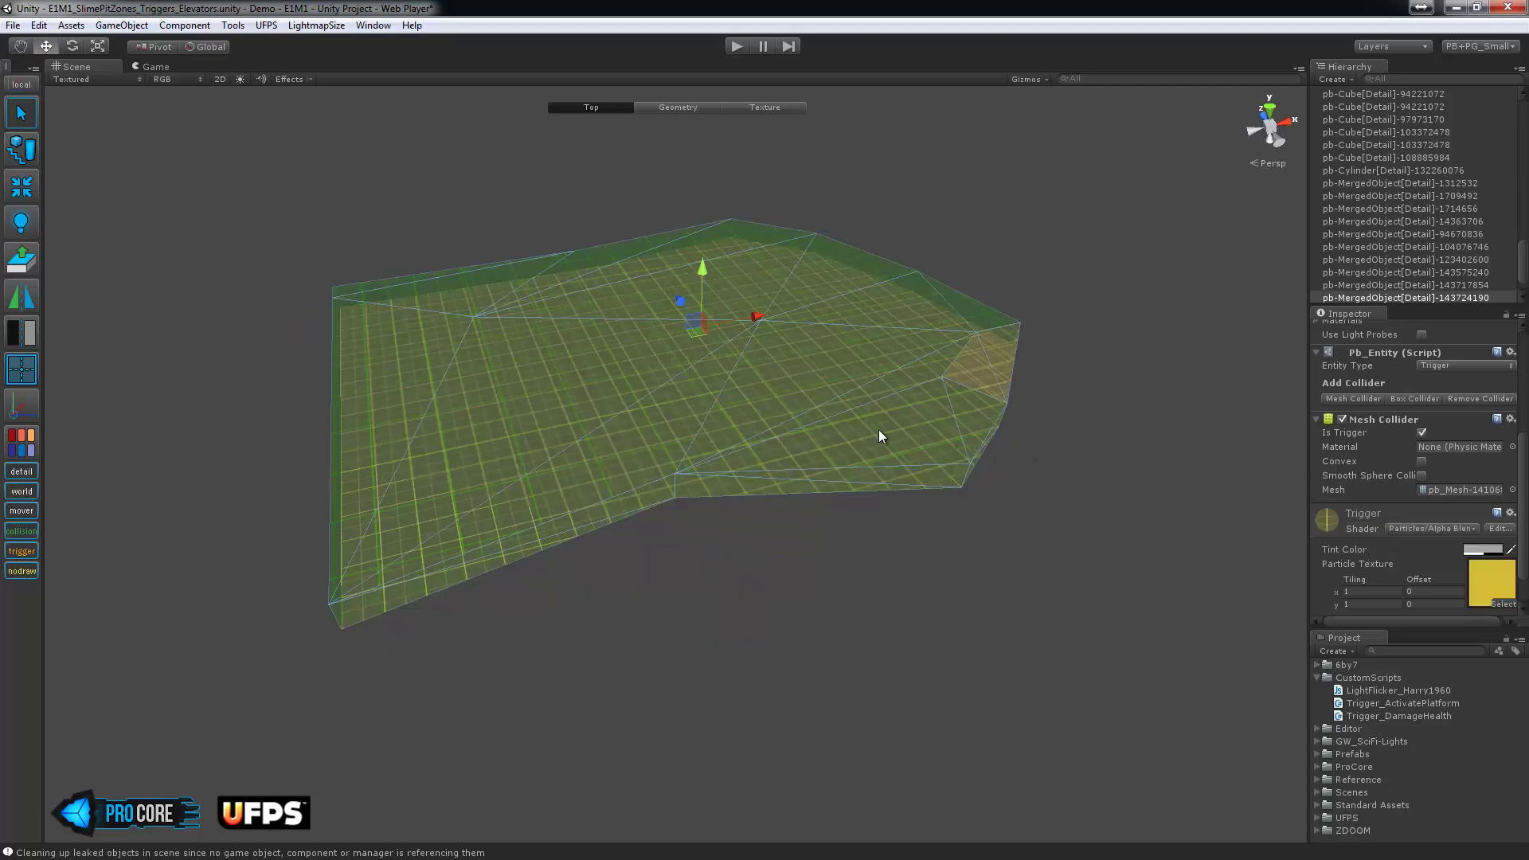
{"action": "scroll", "coordinate": [1443, 542], "scroll_direction": "down", "scroll_amount": 3}
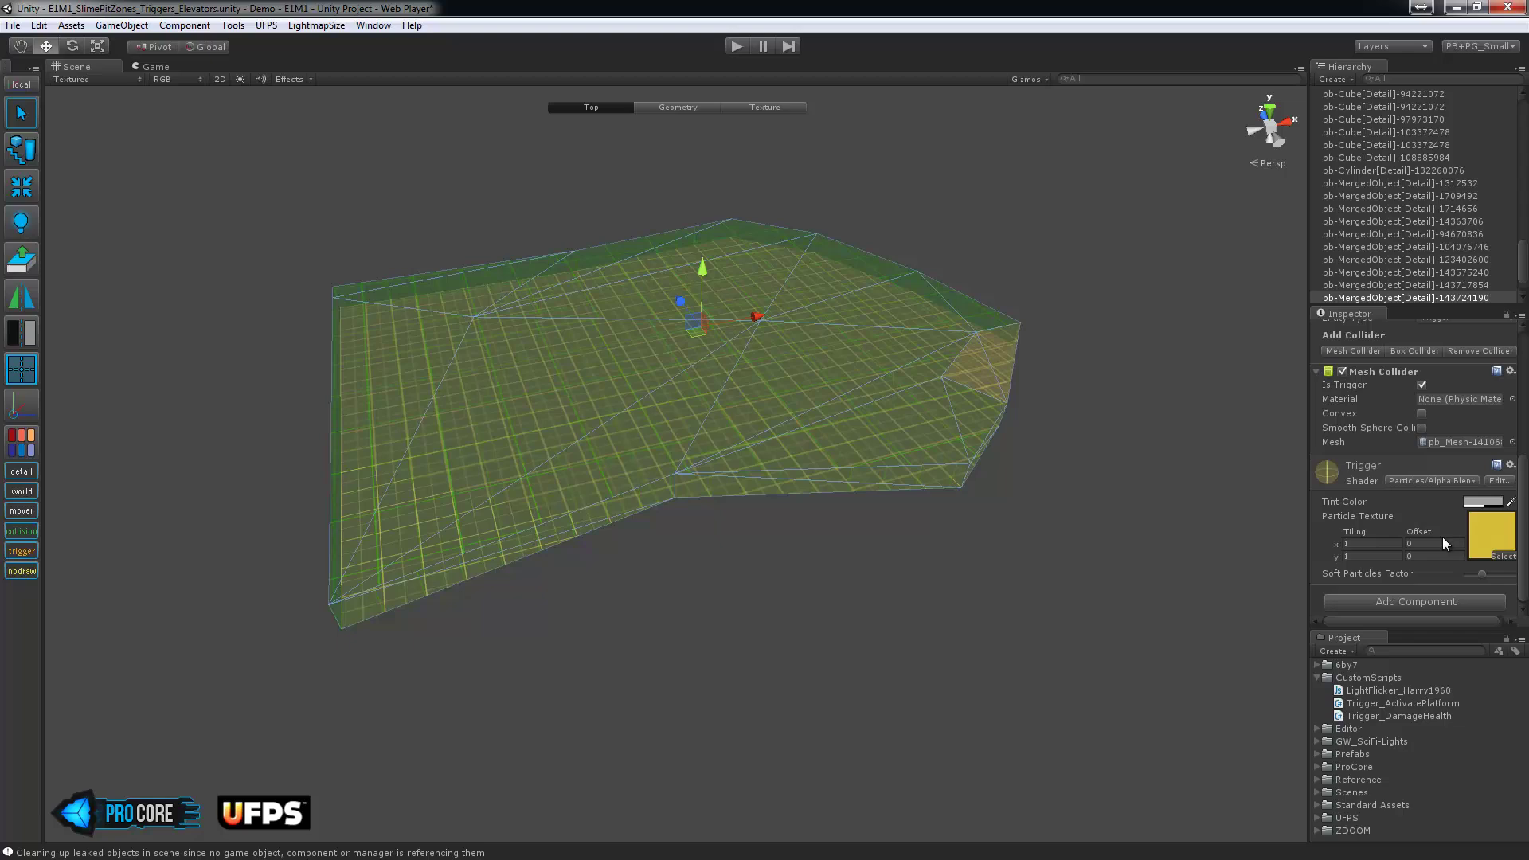
{"action": "left_click", "coordinate": [1421, 413]}
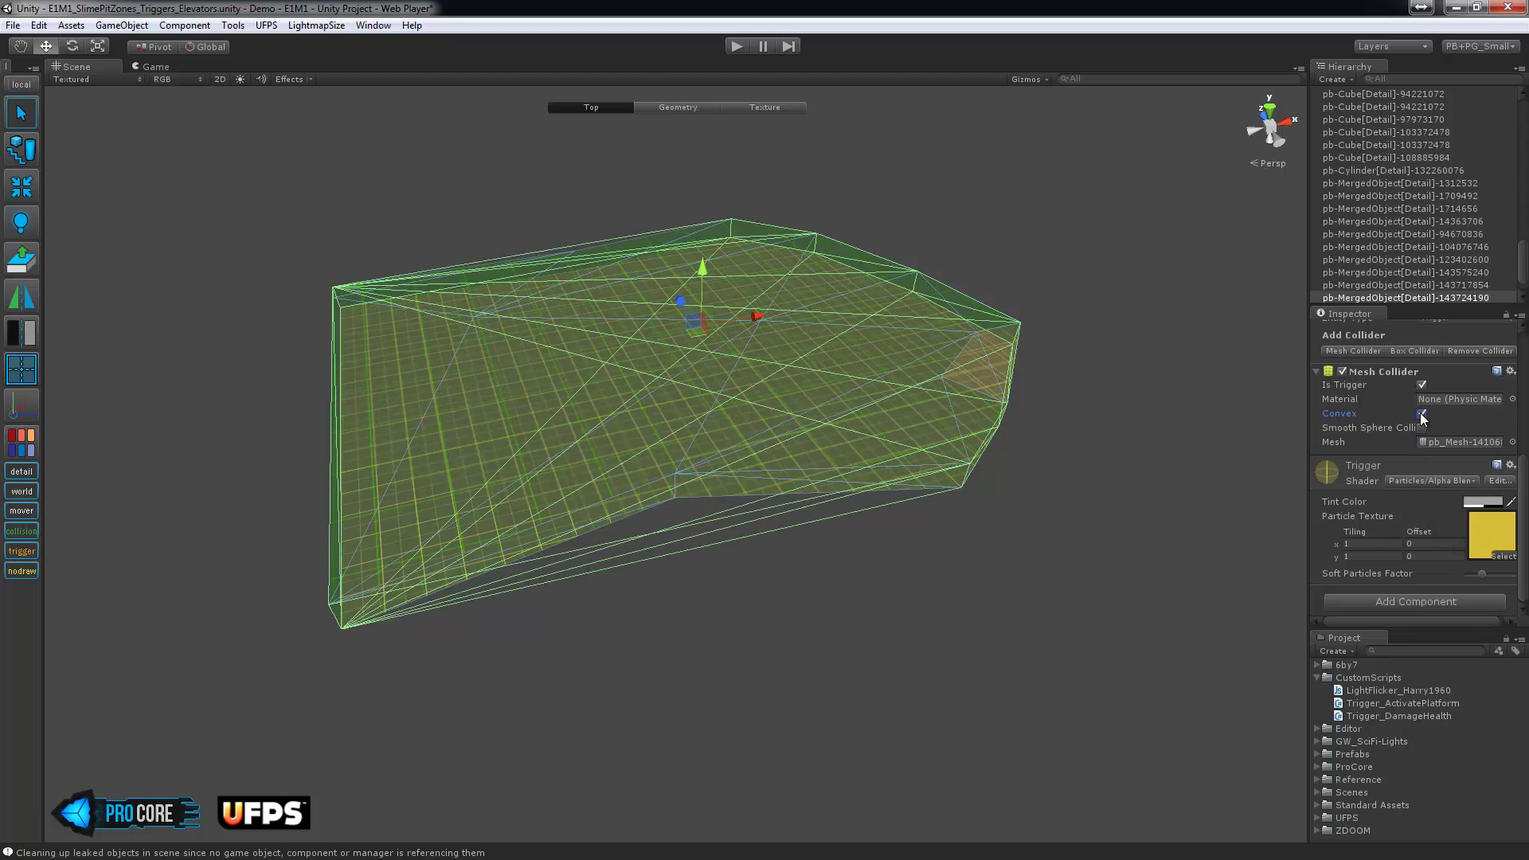
Examine how the convex collider hull wraps the trigger mesh from several sides.
{"action": "left_click_drag", "start_coordinate": [836, 481], "coordinate": [1034, 481], "text": "alt"}
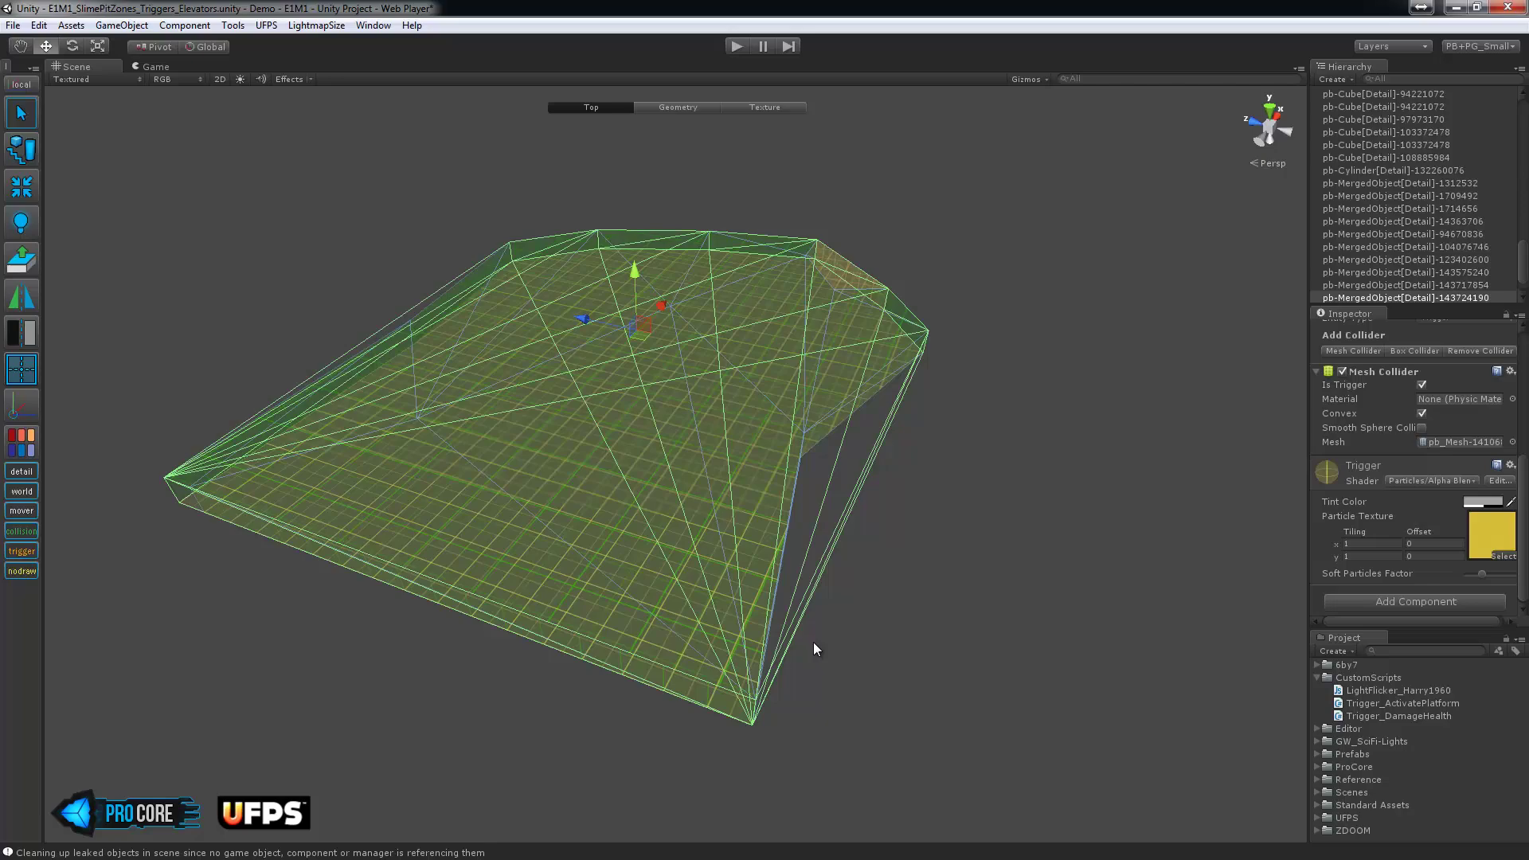
{"action": "left_click_drag", "start_coordinate": [864, 356], "coordinate": [858, 399], "text": "alt"}
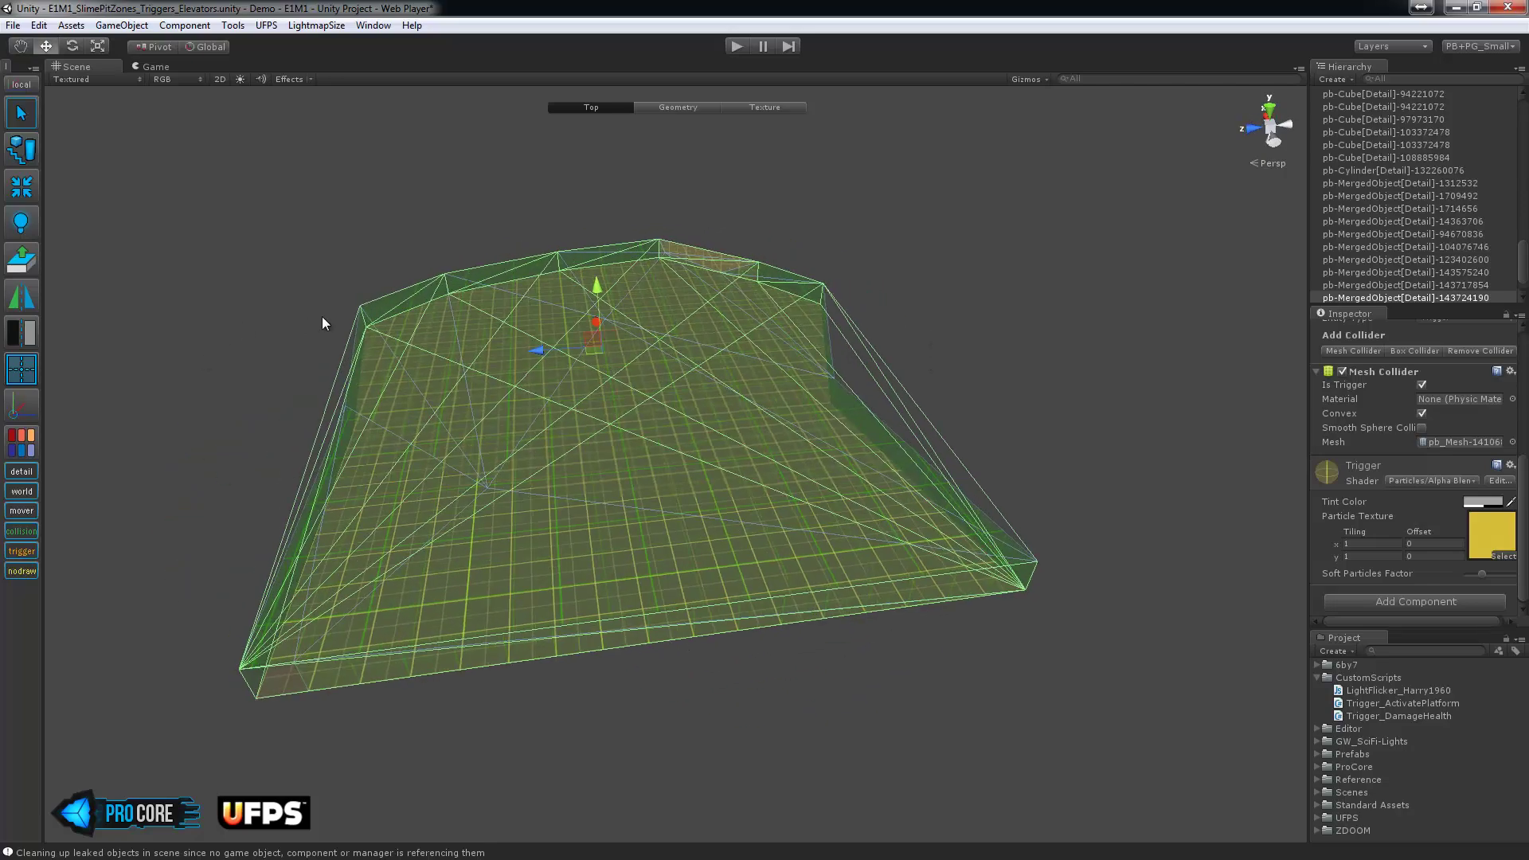
{"action": "left_click_drag", "start_coordinate": [410, 440], "coordinate": [661, 470], "text": "alt"}
{"action": "left_click_drag", "start_coordinate": [1060, 542], "coordinate": [624, 574], "text": "alt"}
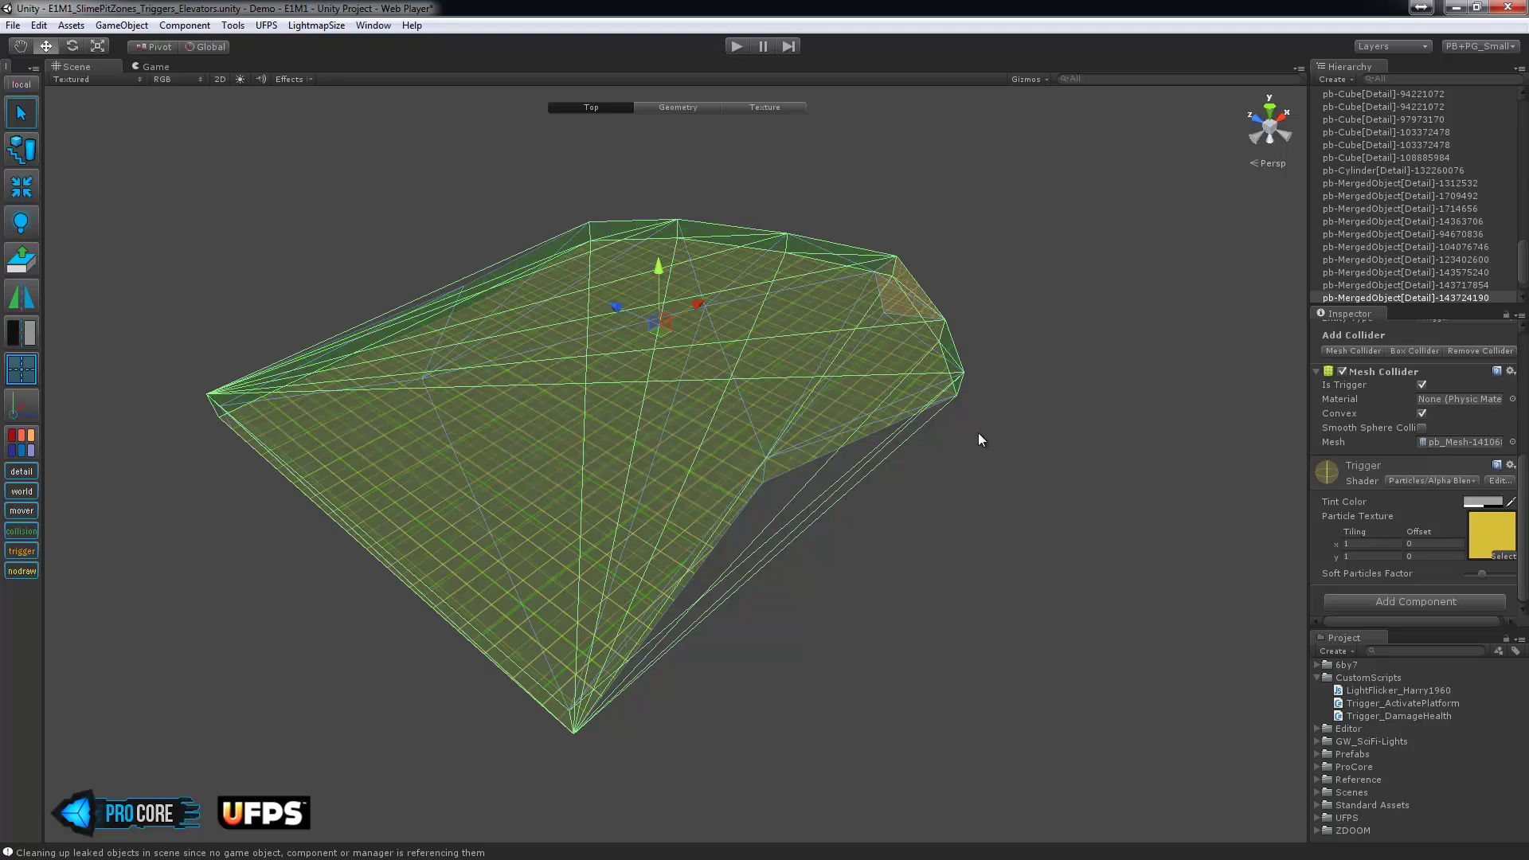
{"action": "left_click_drag", "start_coordinate": [980, 437], "coordinate": [921, 464], "text": "alt"}
{"action": "scroll", "coordinate": [915, 513], "scroll_direction": "down", "scroll_amount": 8}
{"action": "scroll", "coordinate": [756, 547], "scroll_direction": "up", "scroll_amount": 9}
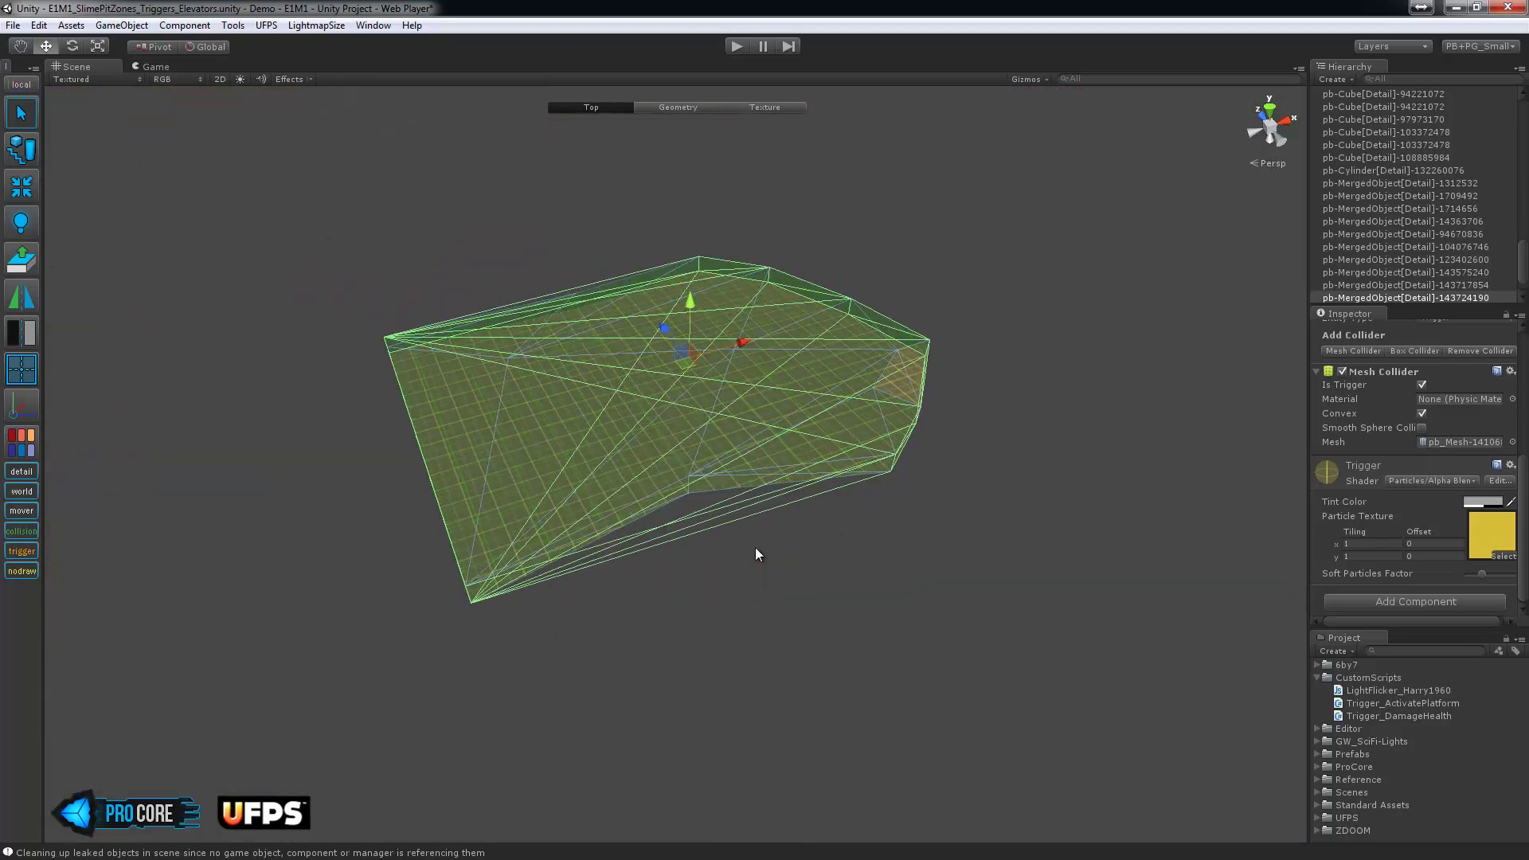
Move the trigger volume back over the zigzag room, vertex-snapping its corner to the corner of the slime pit.
{"action": "scroll", "coordinate": [748, 562], "scroll_direction": "down", "scroll_amount": 10}
{"action": "left_click_drag", "start_coordinate": [748, 562], "coordinate": [814, 601], "text": "alt"}
{"action": "middle_click_drag", "start_coordinate": [782, 483], "coordinate": [781, 532]}
{"action": "left_click_drag", "start_coordinate": [781, 532], "coordinate": [743, 498], "text": "alt"}
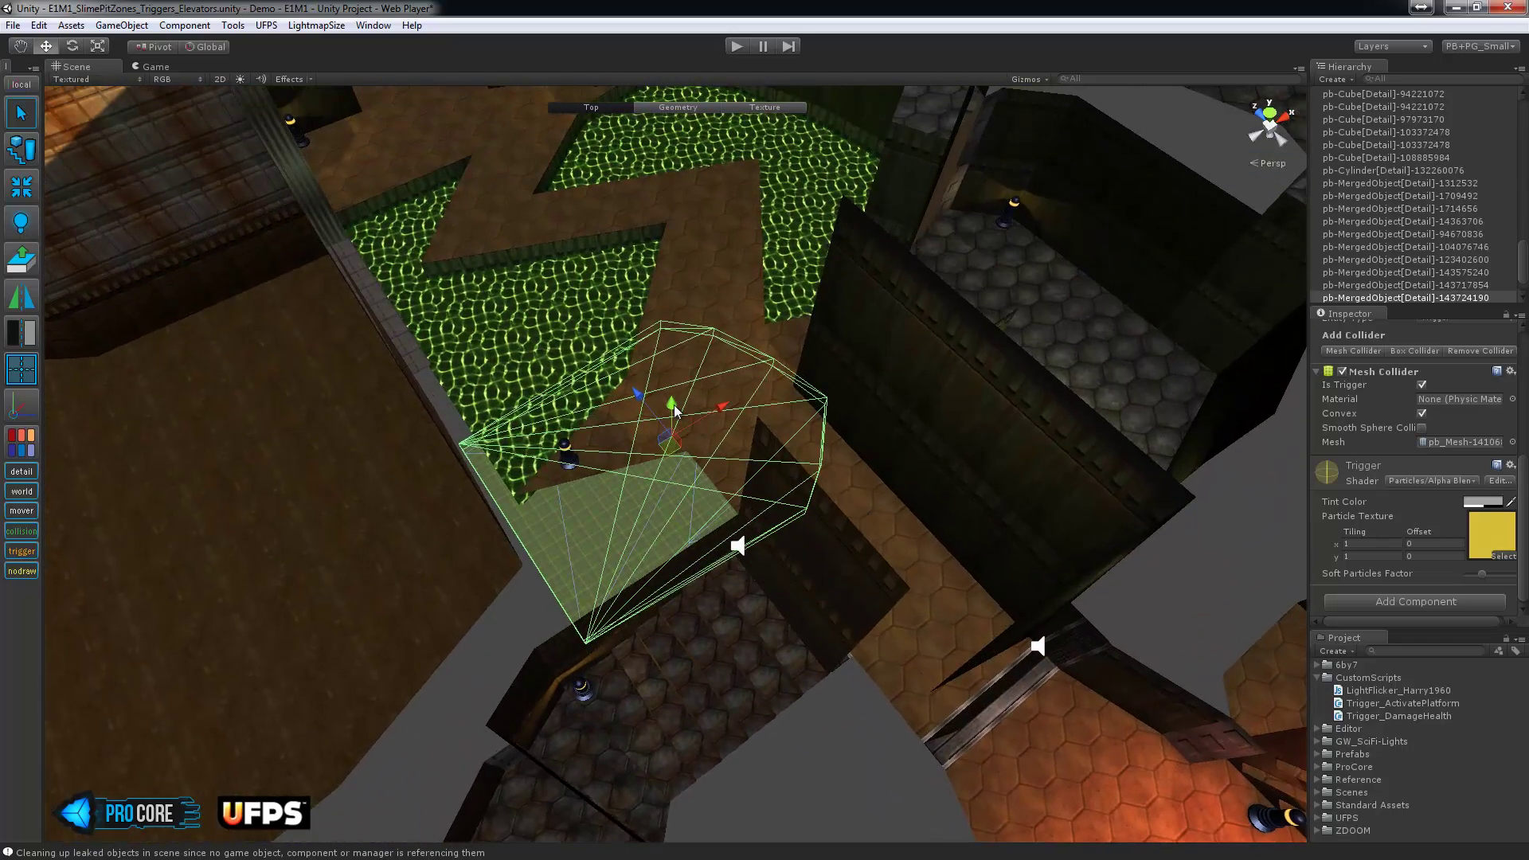
{"action": "left_click_drag", "start_coordinate": [674, 404], "coordinate": [669, 263]}
{"action": "key", "text": "v"}
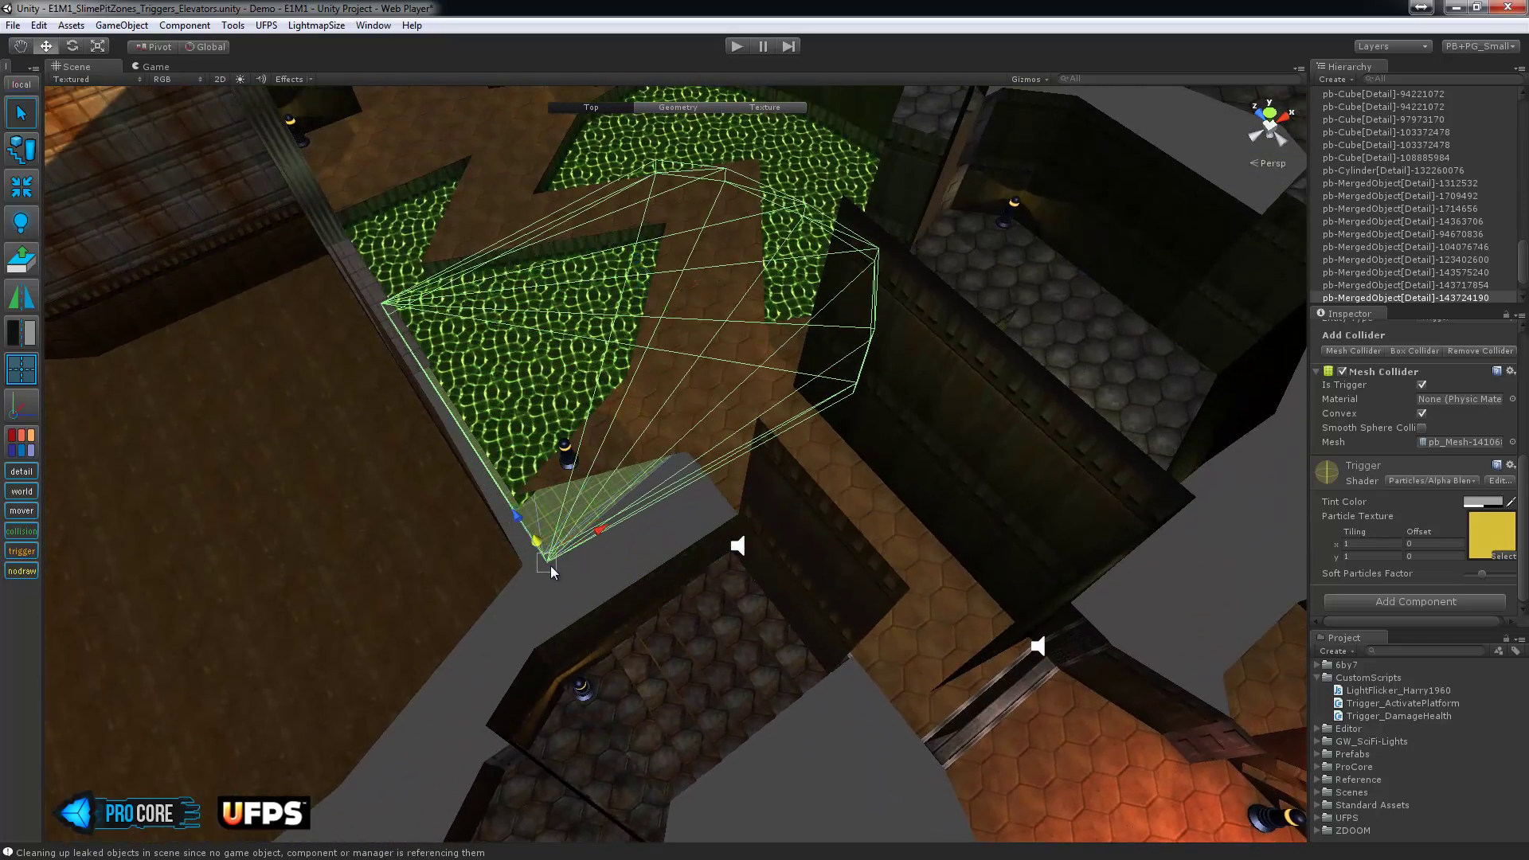
{"action": "left_click_drag", "start_coordinate": [550, 565], "coordinate": [519, 511]}
Examine how the convex trigger covers the slime pits and the zigzag walkway, close up and from above.
{"action": "middle_click_drag", "start_coordinate": [595, 504], "coordinate": [537, 659]}
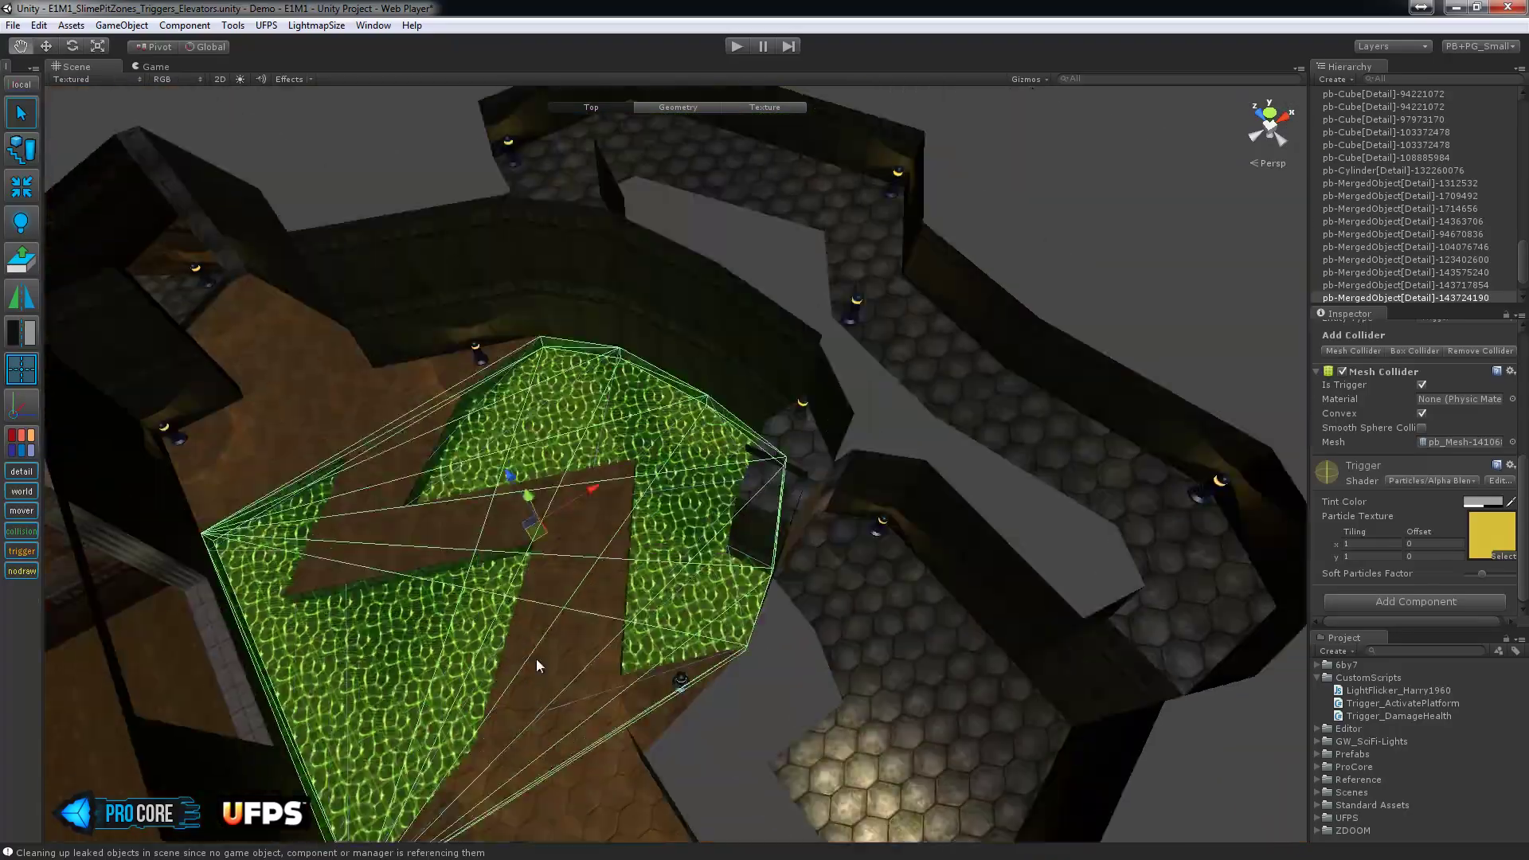
{"action": "scroll", "coordinate": [599, 568], "scroll_direction": "up", "scroll_amount": 5}
{"action": "left_click_drag", "start_coordinate": [600, 568], "coordinate": [685, 438], "text": "alt"}
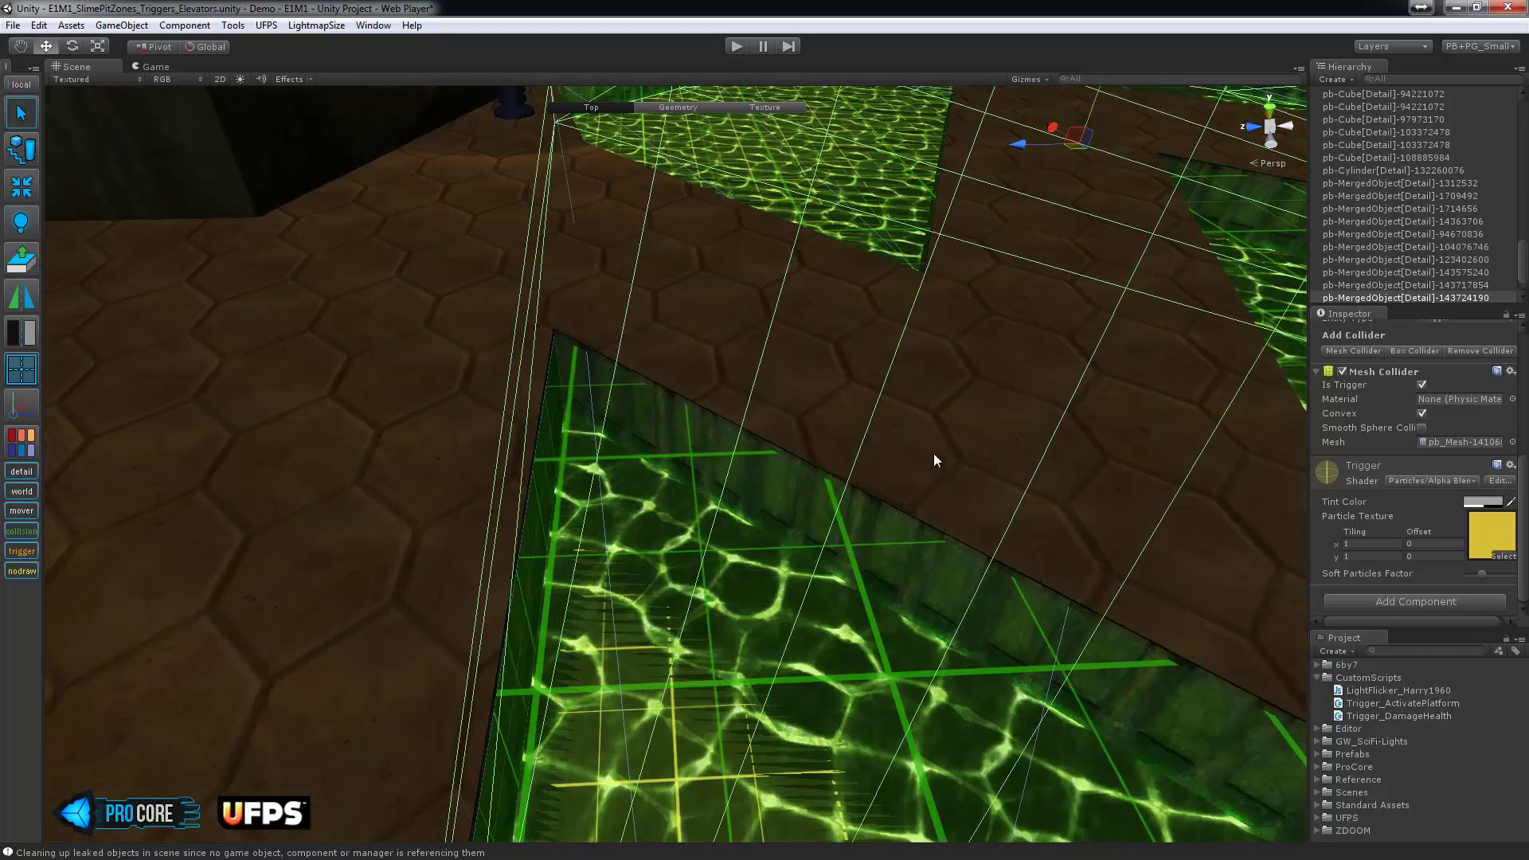
{"action": "scroll", "coordinate": [922, 522], "scroll_direction": "down", "scroll_amount": 5}
{"action": "left_click_drag", "start_coordinate": [922, 522], "coordinate": [777, 601], "text": "alt"}
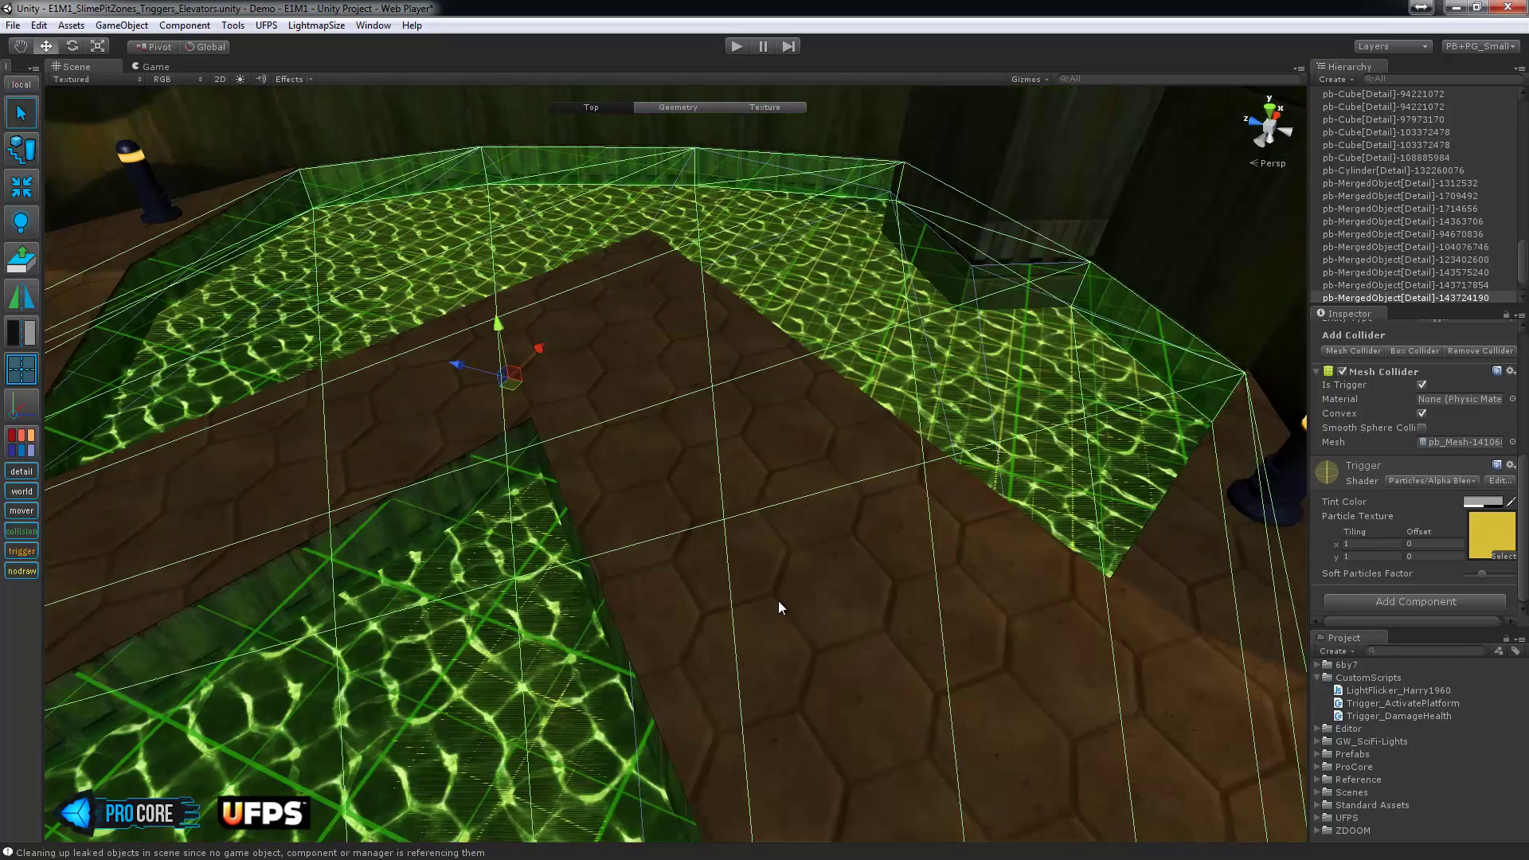
{"action": "scroll", "coordinate": [736, 580], "scroll_direction": "down", "scroll_amount": 5}
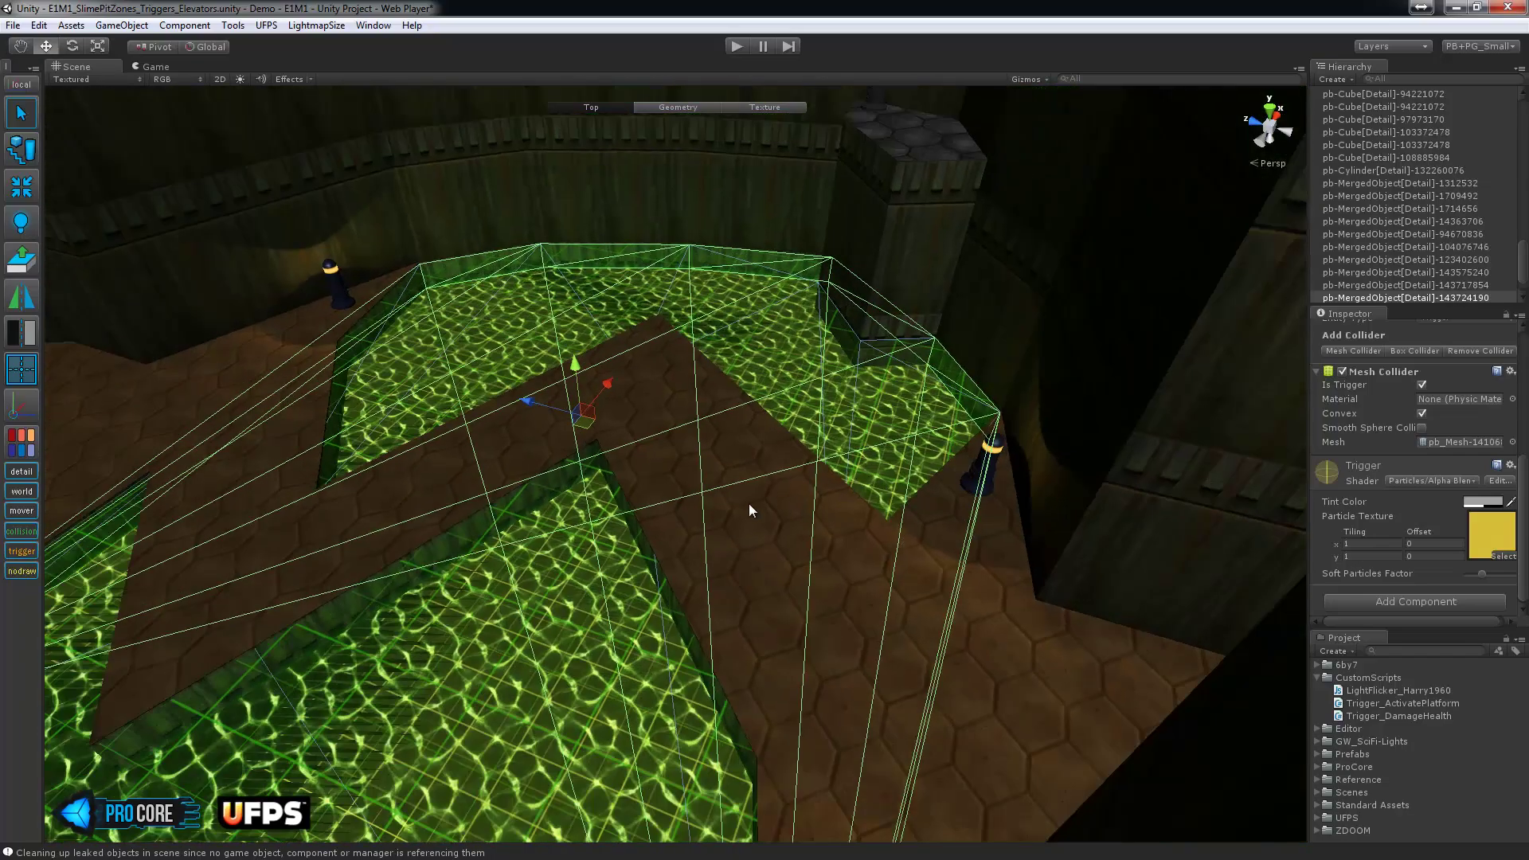
{"action": "left_click_drag", "start_coordinate": [749, 512], "coordinate": [830, 525], "text": "alt"}
{"action": "scroll", "coordinate": [830, 526], "scroll_direction": "up", "scroll_amount": 3}
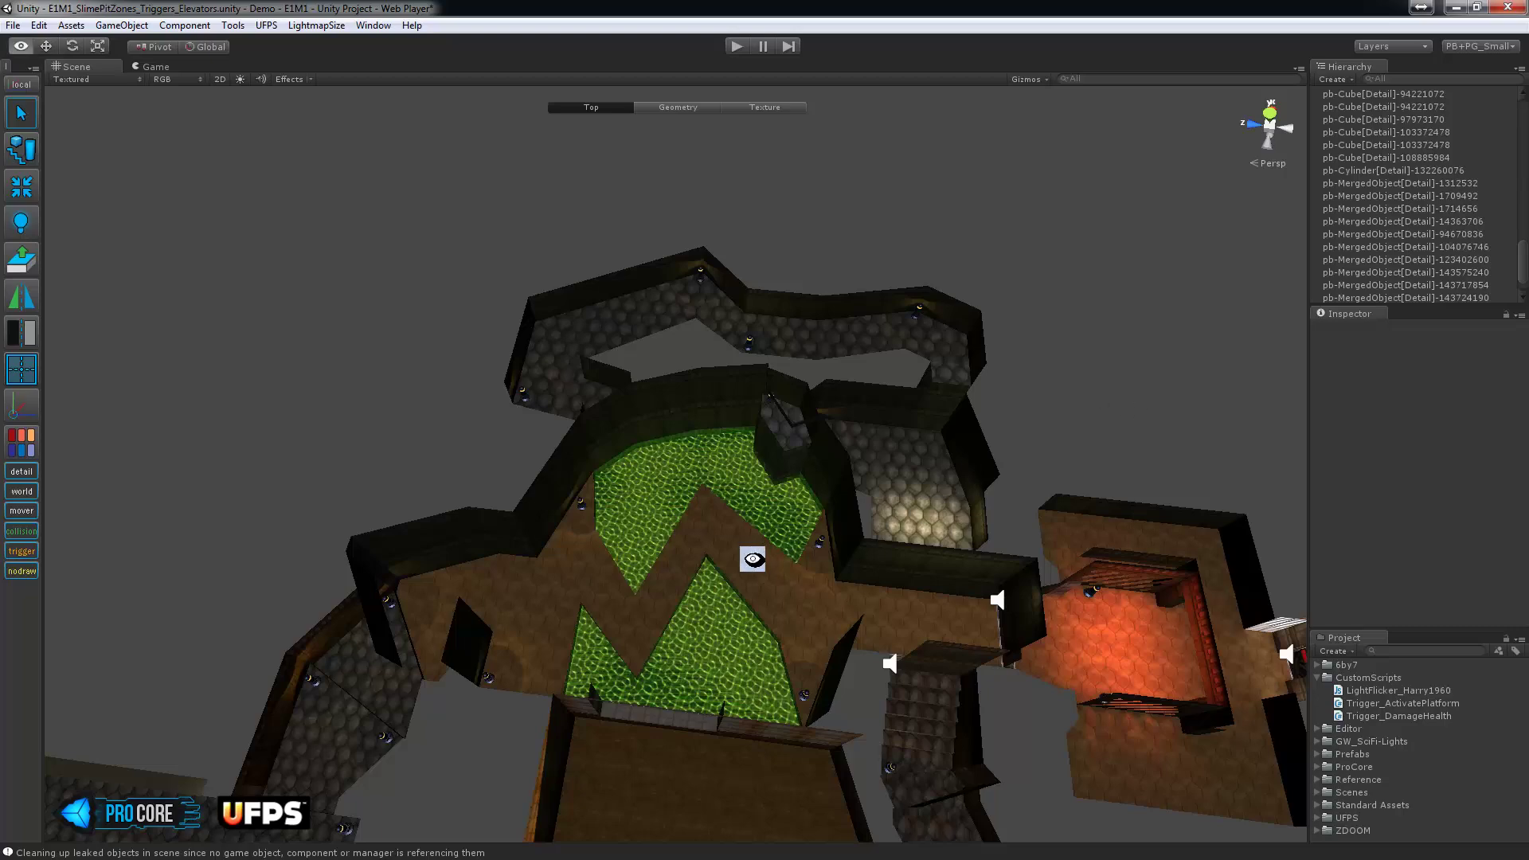
View the outdoor slime pit and select its trigger volume.
{"action": "left_click_drag", "start_coordinate": [749, 554], "coordinate": [1016, 517], "text": "alt"}
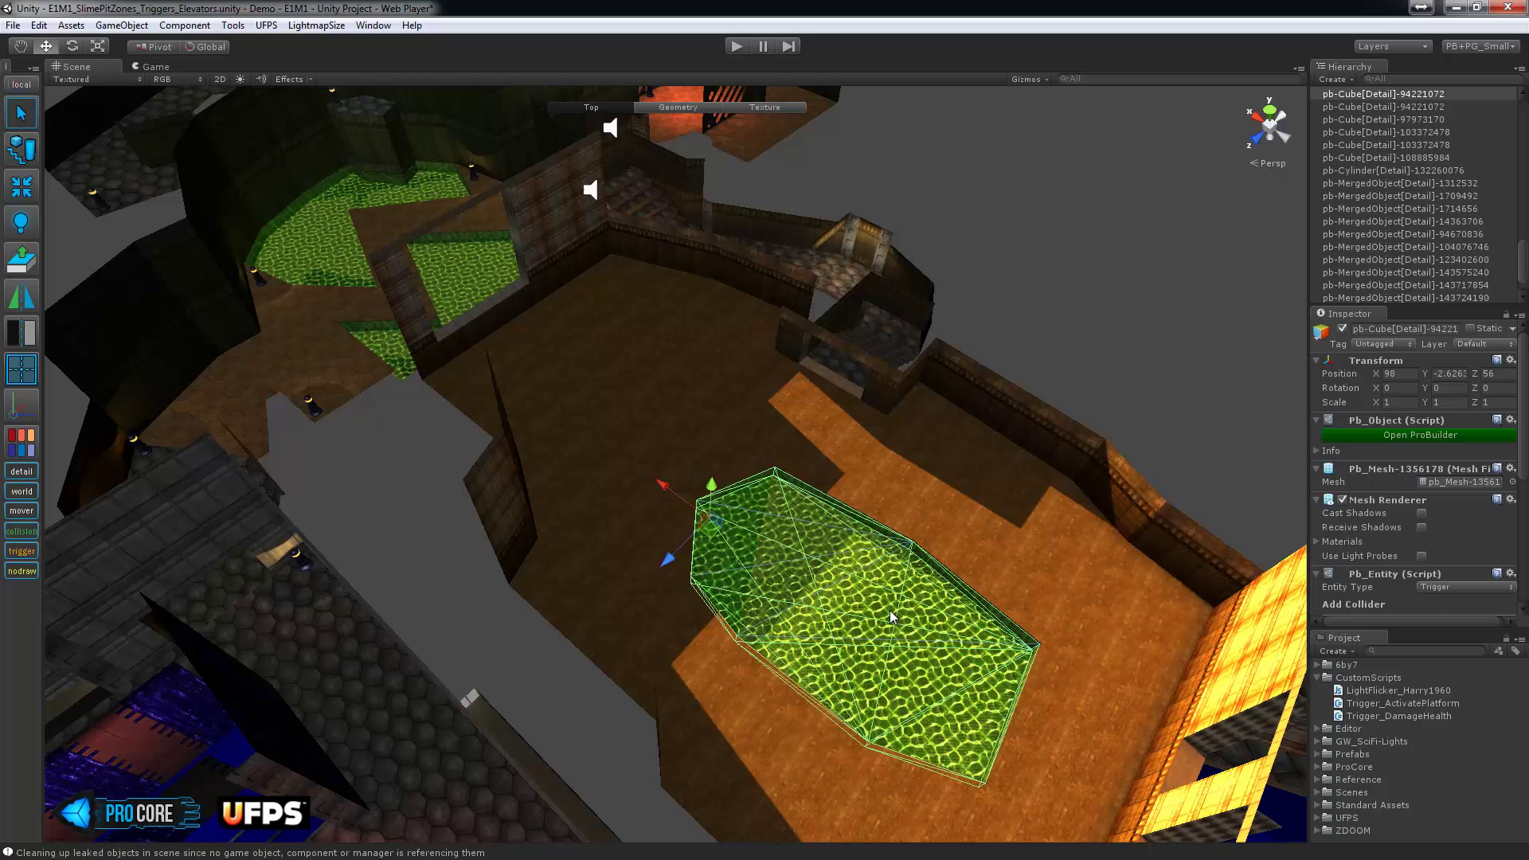
{"action": "left_click", "coordinate": [1157, 348]}
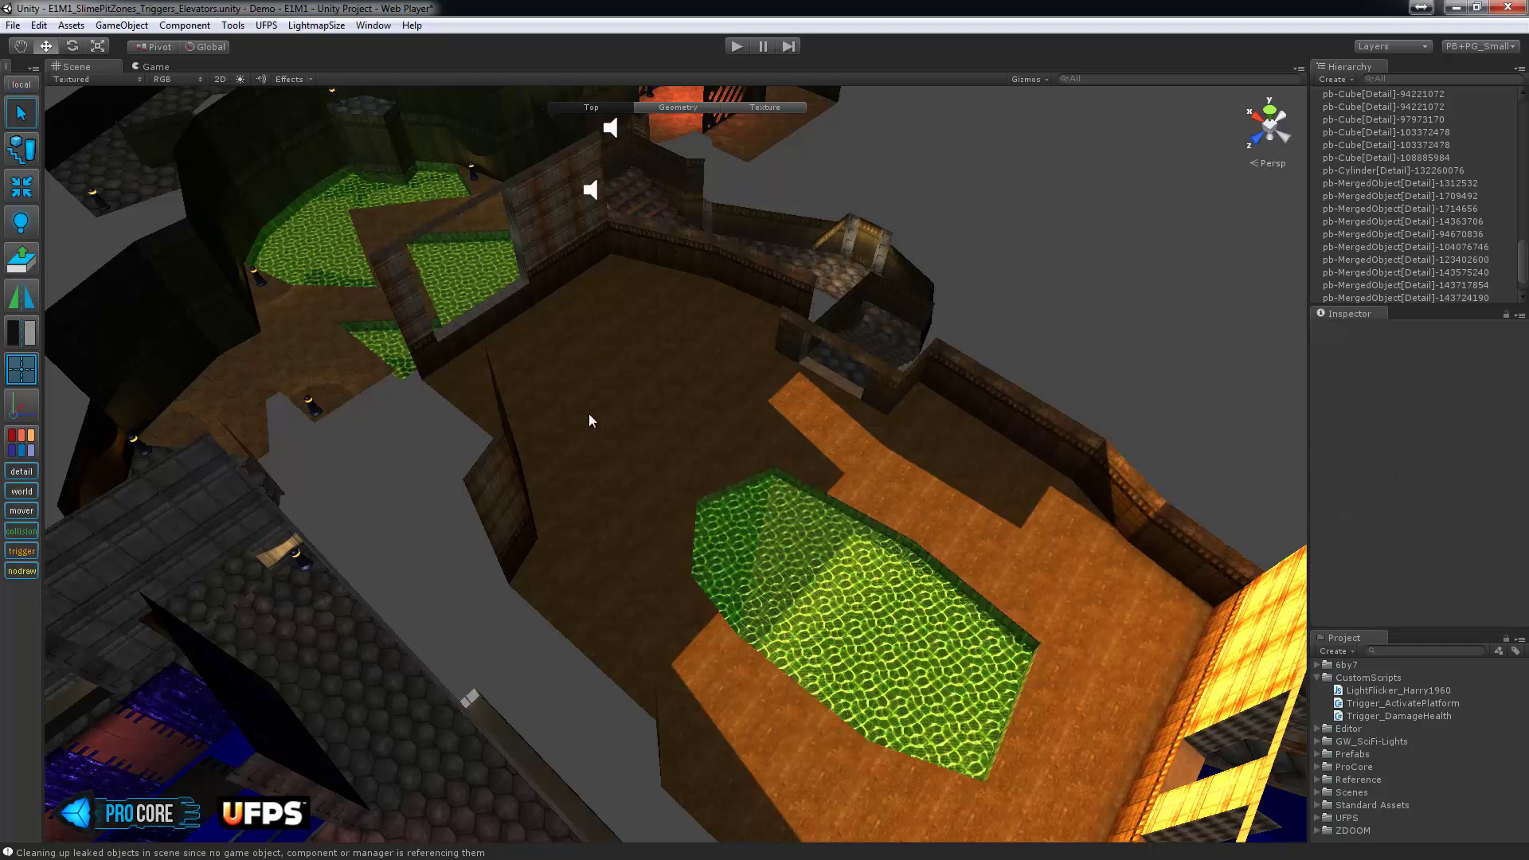
{"action": "left_click", "coordinate": [891, 608]}
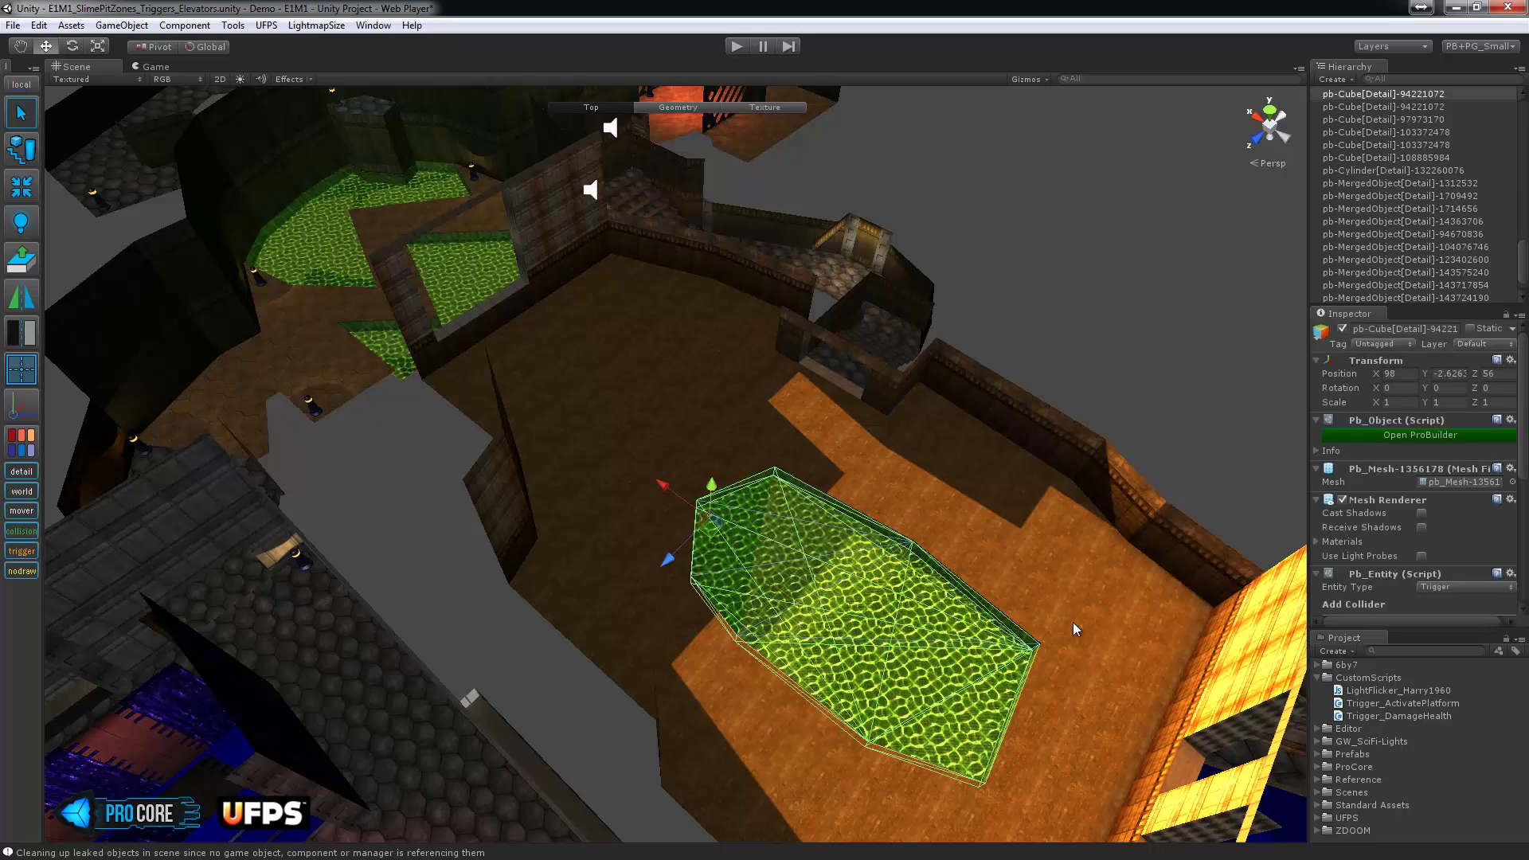
Bring up Trigger_DamageHealth.cs in UniSciTE and review the SendMessage line with its Damage, zoneDamage * Time.deltaTime and DontRequireReceiver arguments.
{"action": "left_click_drag", "start_coordinate": [1528, 80], "coordinate": [1017, 83]}
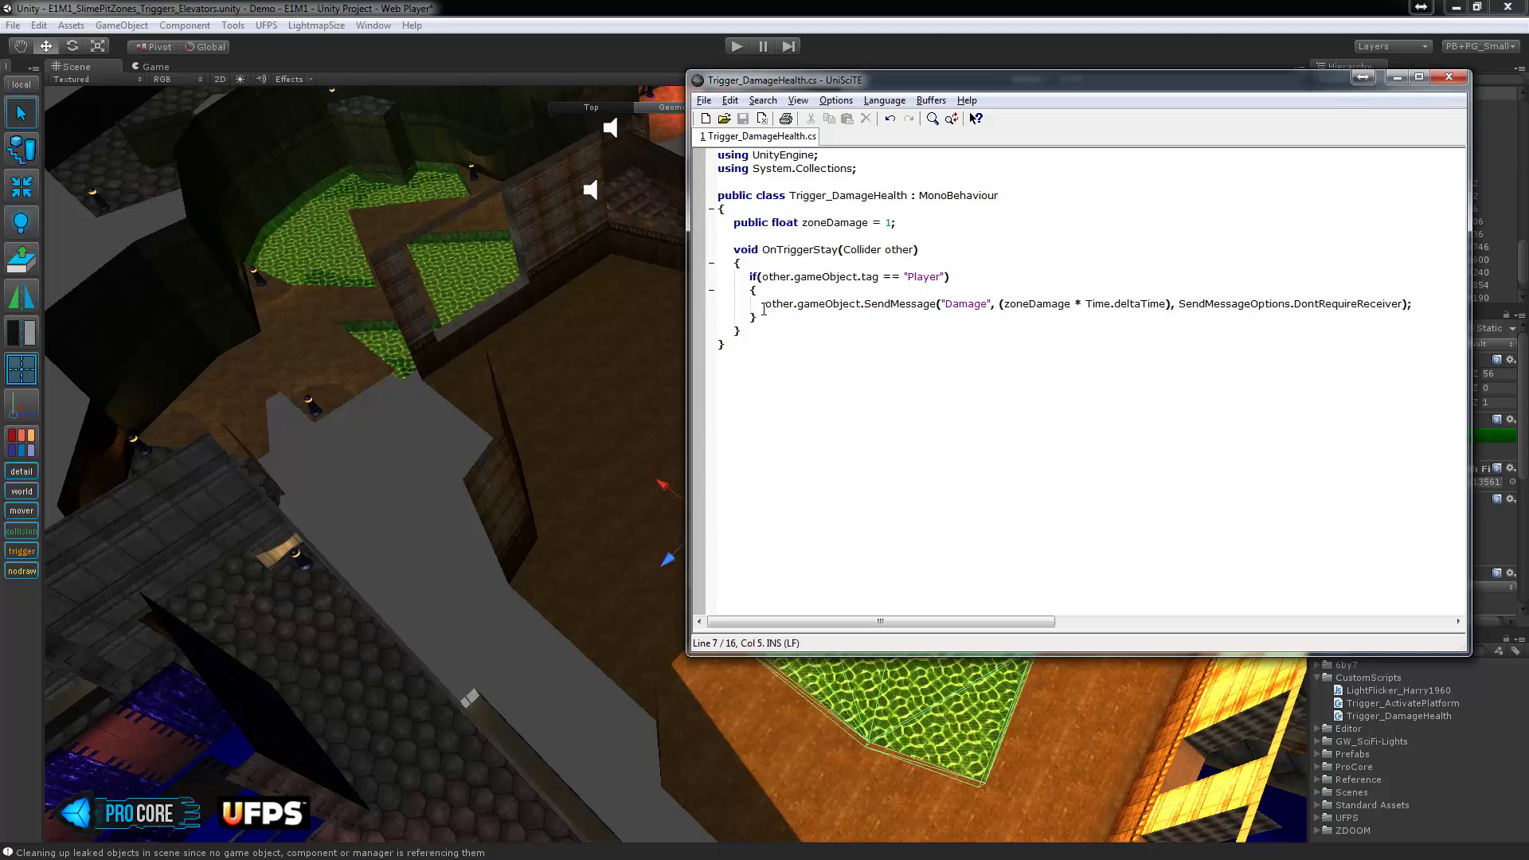
{"action": "left_click_drag", "start_coordinate": [866, 305], "coordinate": [1338, 310]}
{"action": "left_click", "coordinate": [966, 304]}
{"action": "left_click_drag", "start_coordinate": [865, 303], "coordinate": [1170, 310]}
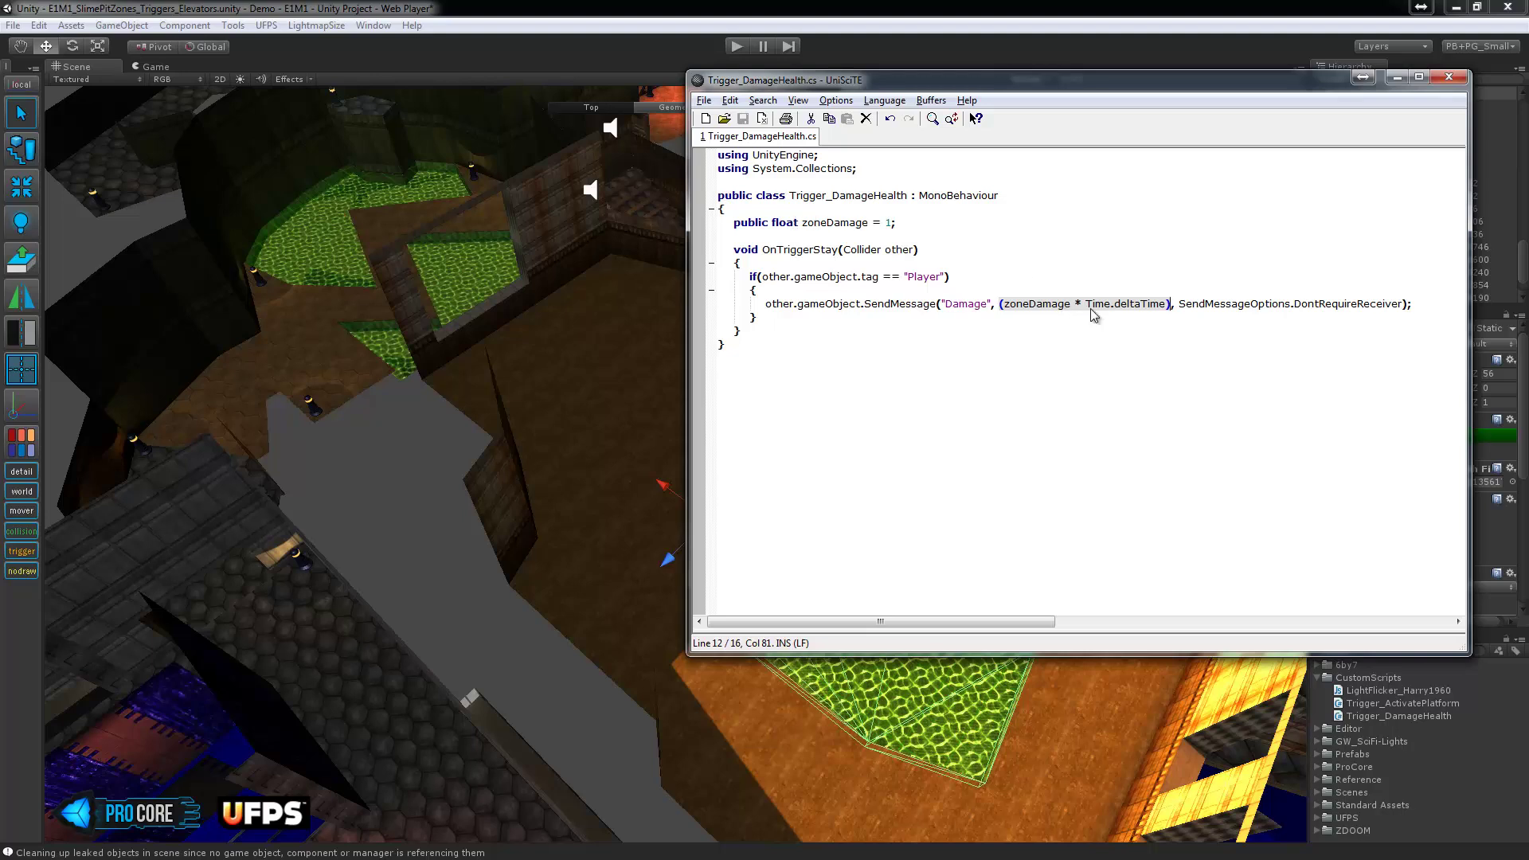
{"action": "left_click_drag", "start_coordinate": [1071, 305], "coordinate": [1165, 309]}
{"action": "left_click_drag", "start_coordinate": [943, 304], "coordinate": [1038, 309]}
{"action": "left_click", "coordinate": [1166, 302]}
{"action": "left_click_drag", "start_coordinate": [1179, 304], "coordinate": [1406, 307]}
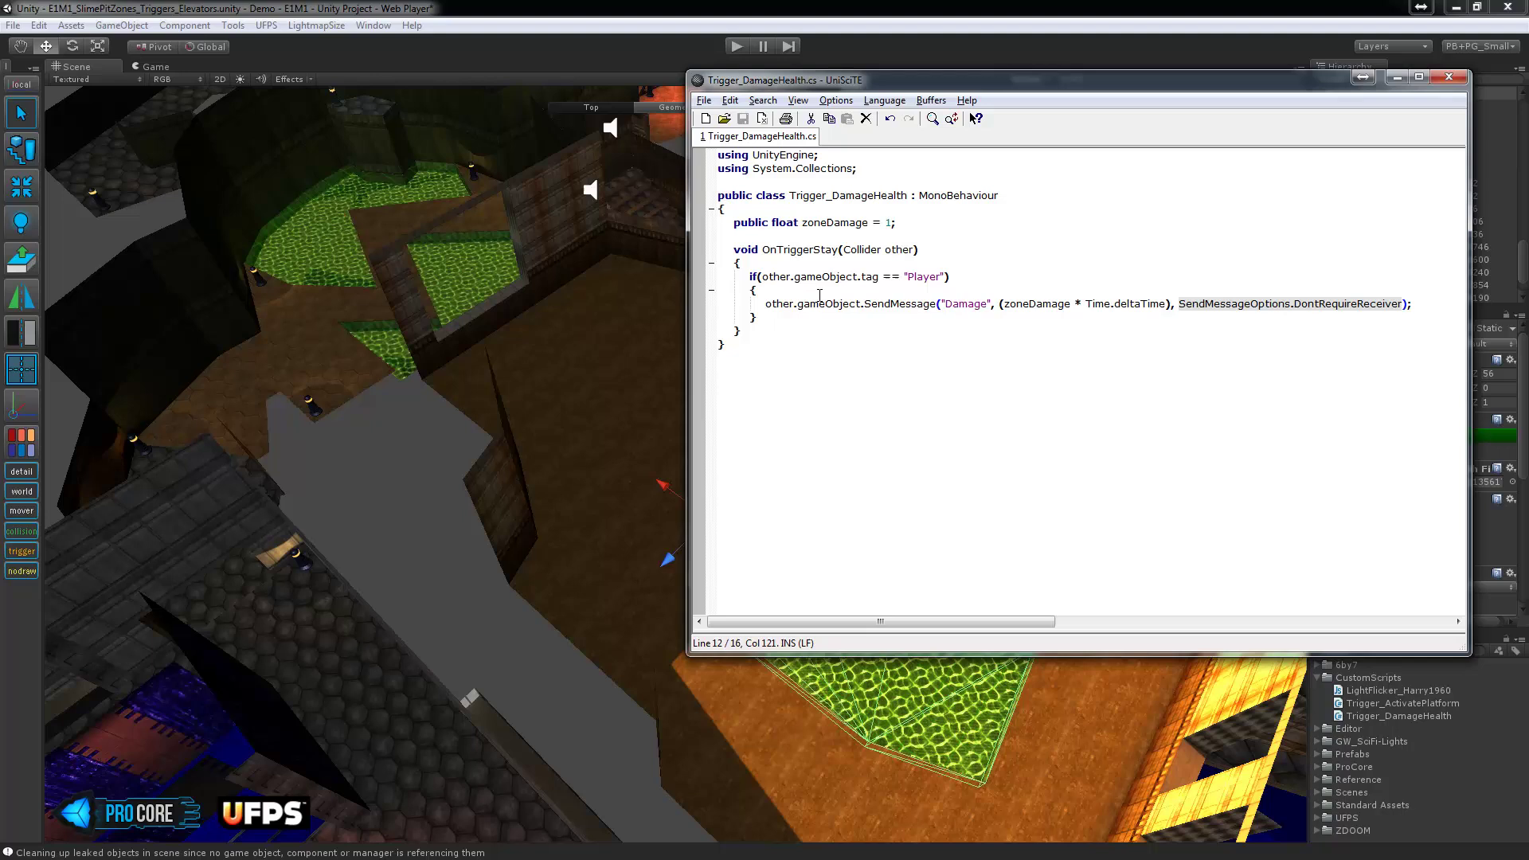
{"action": "key", "text": "Up"}
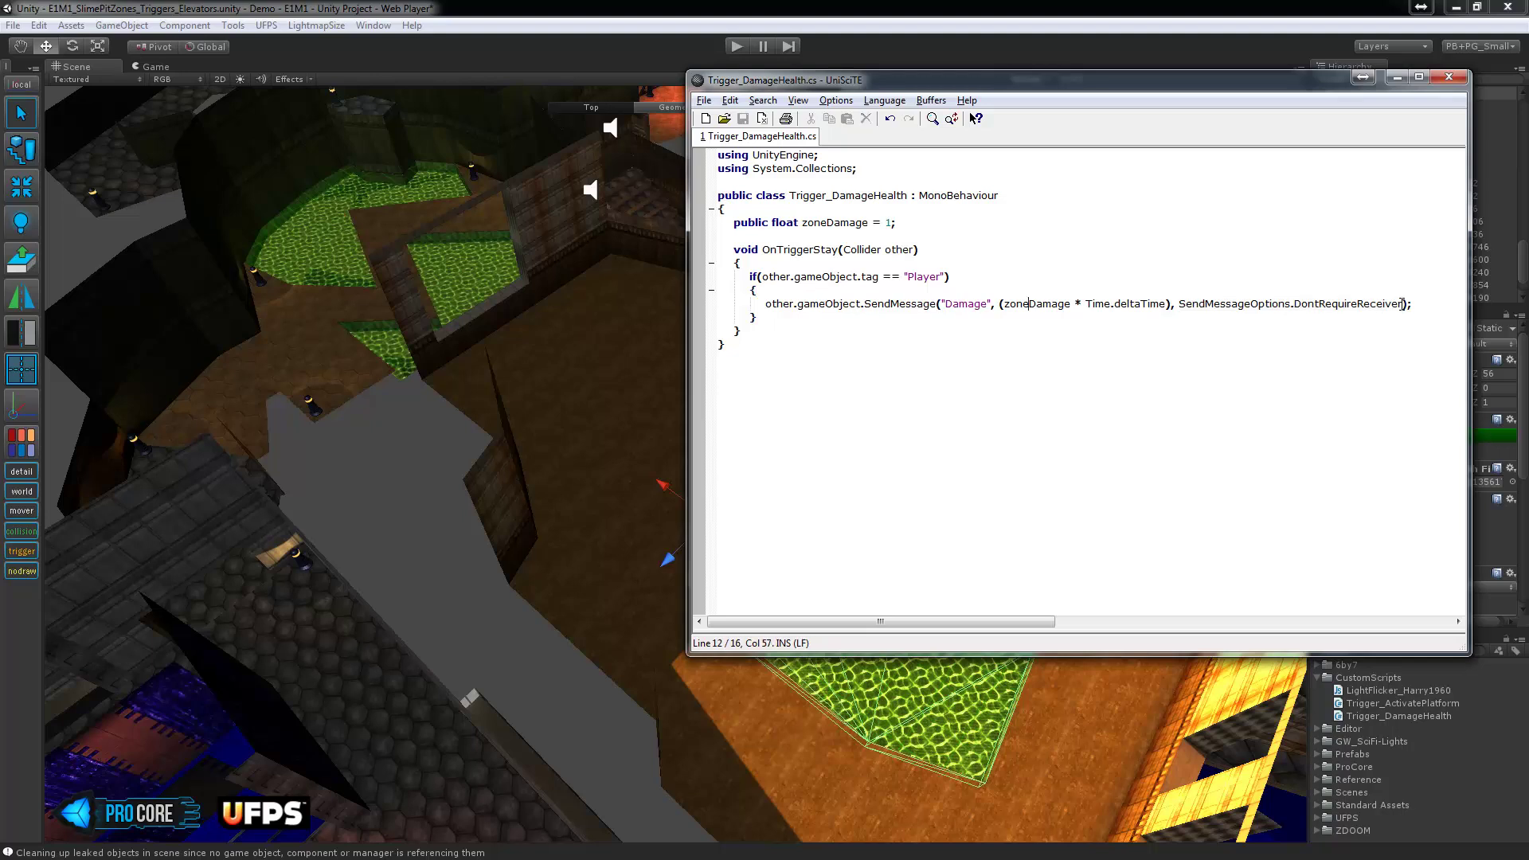
{"action": "left_click", "coordinate": [1404, 303]}
{"action": "left_click_drag", "start_coordinate": [942, 303], "coordinate": [1001, 303]}
{"action": "left_click", "coordinate": [1031, 304]}
Review the script's public zoneDamage variable declaration and the OnTriggerStay function.
{"action": "left_click_drag", "start_coordinate": [1008, 196], "coordinate": [896, 224]}
{"action": "left_click", "coordinate": [794, 225]}
{"action": "left_click_drag", "start_coordinate": [803, 224], "coordinate": [872, 223]}
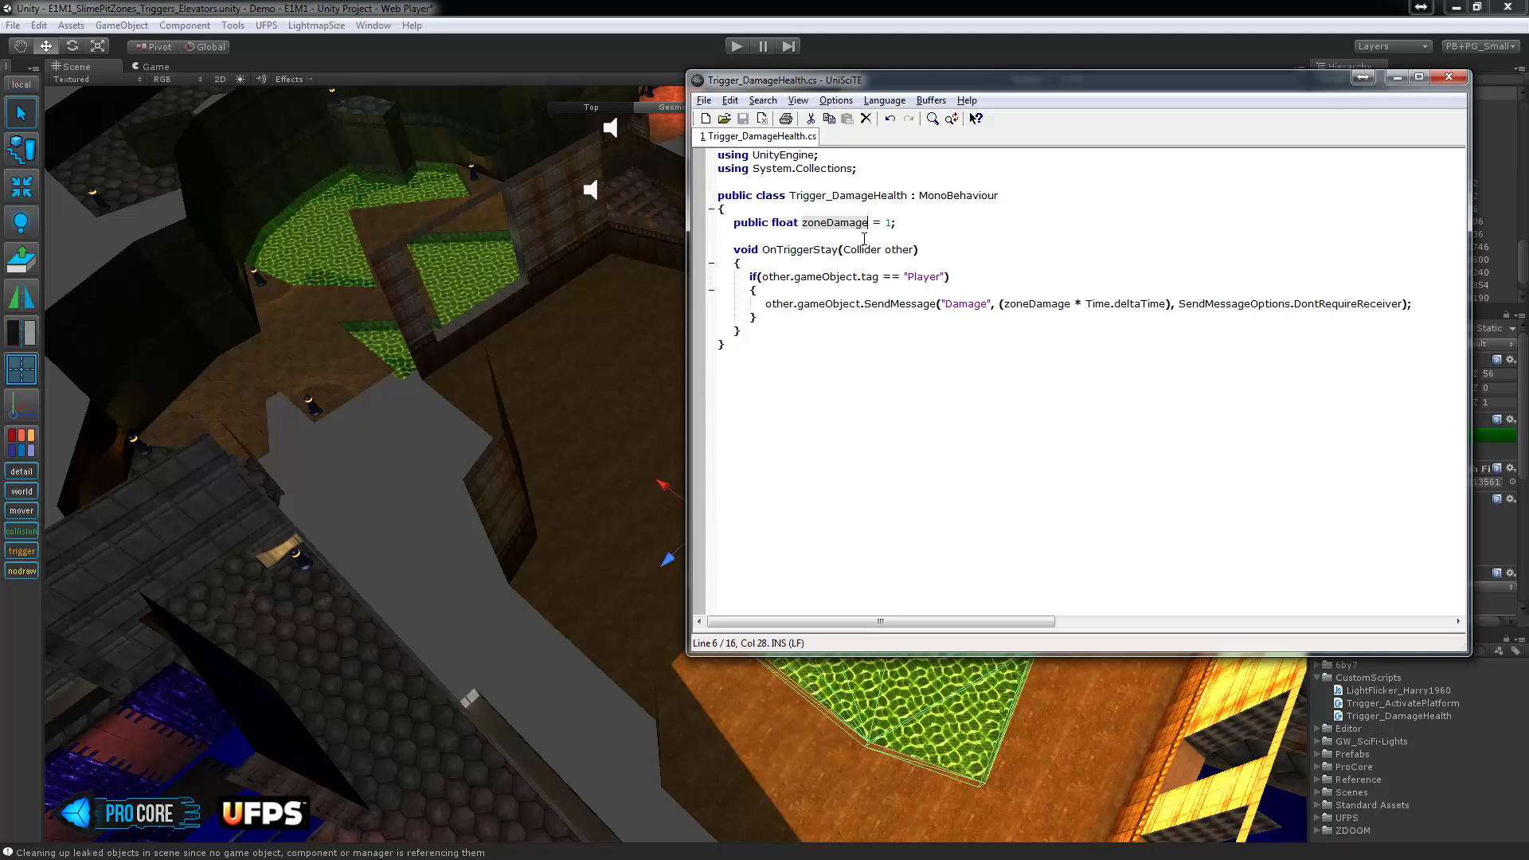
{"action": "left_click", "coordinate": [863, 249]}
{"action": "left_click_drag", "start_coordinate": [735, 249], "coordinate": [820, 266]}
{"action": "left_click", "coordinate": [835, 277]}
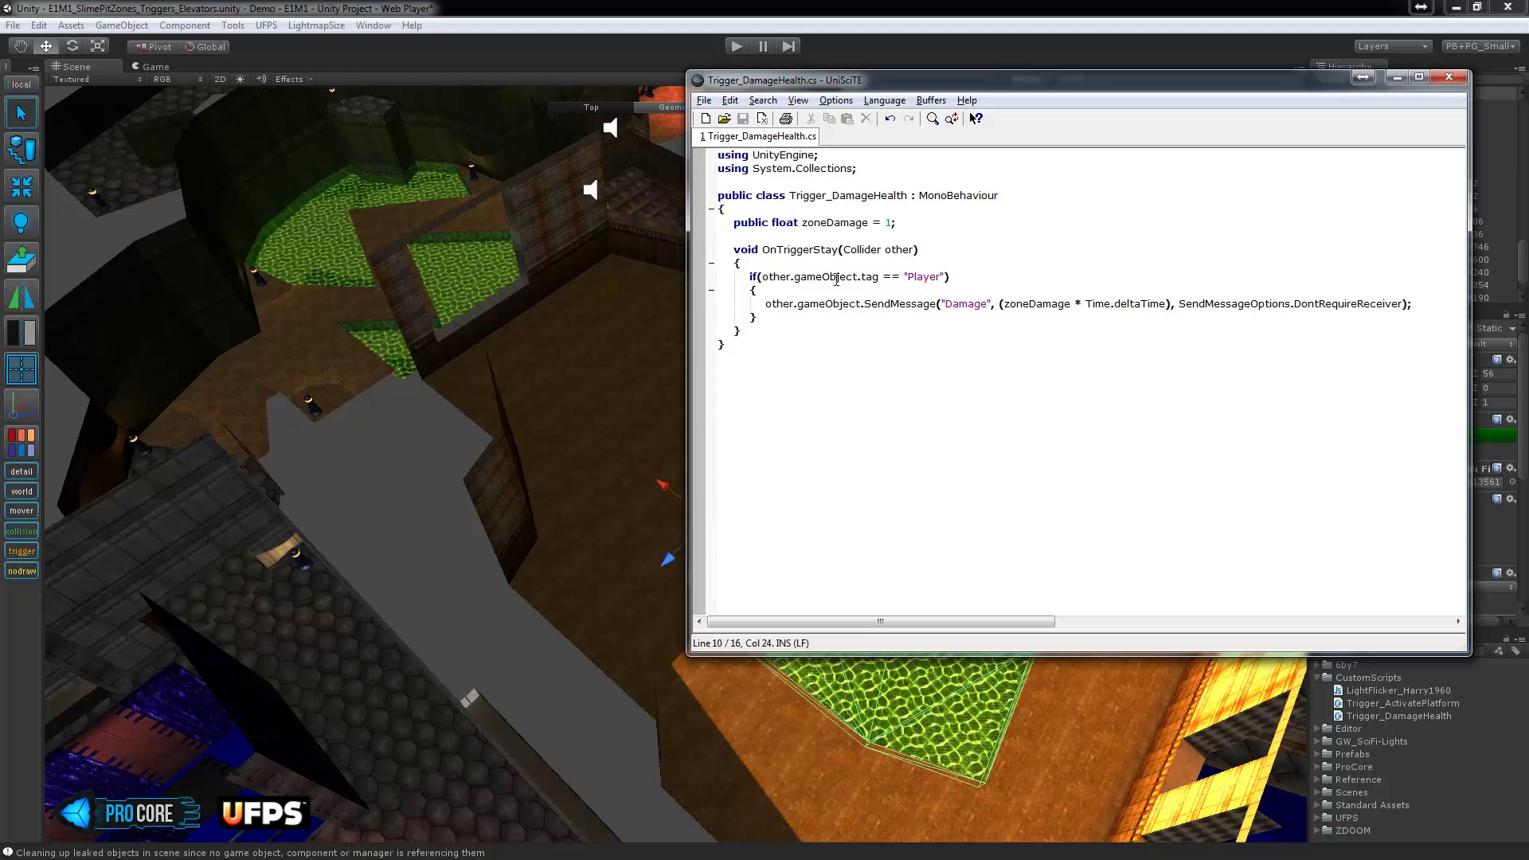
{"action": "left_click_drag", "start_coordinate": [765, 249], "coordinate": [841, 255]}
{"action": "left_click", "coordinate": [865, 278]}
Review the "Player" tag check and the message it sends, and move the script window out of the way.
{"action": "left_click_drag", "start_coordinate": [748, 276], "coordinate": [945, 274]}
{"action": "left_click", "coordinate": [849, 278]}
{"action": "left_click", "coordinate": [935, 292]}
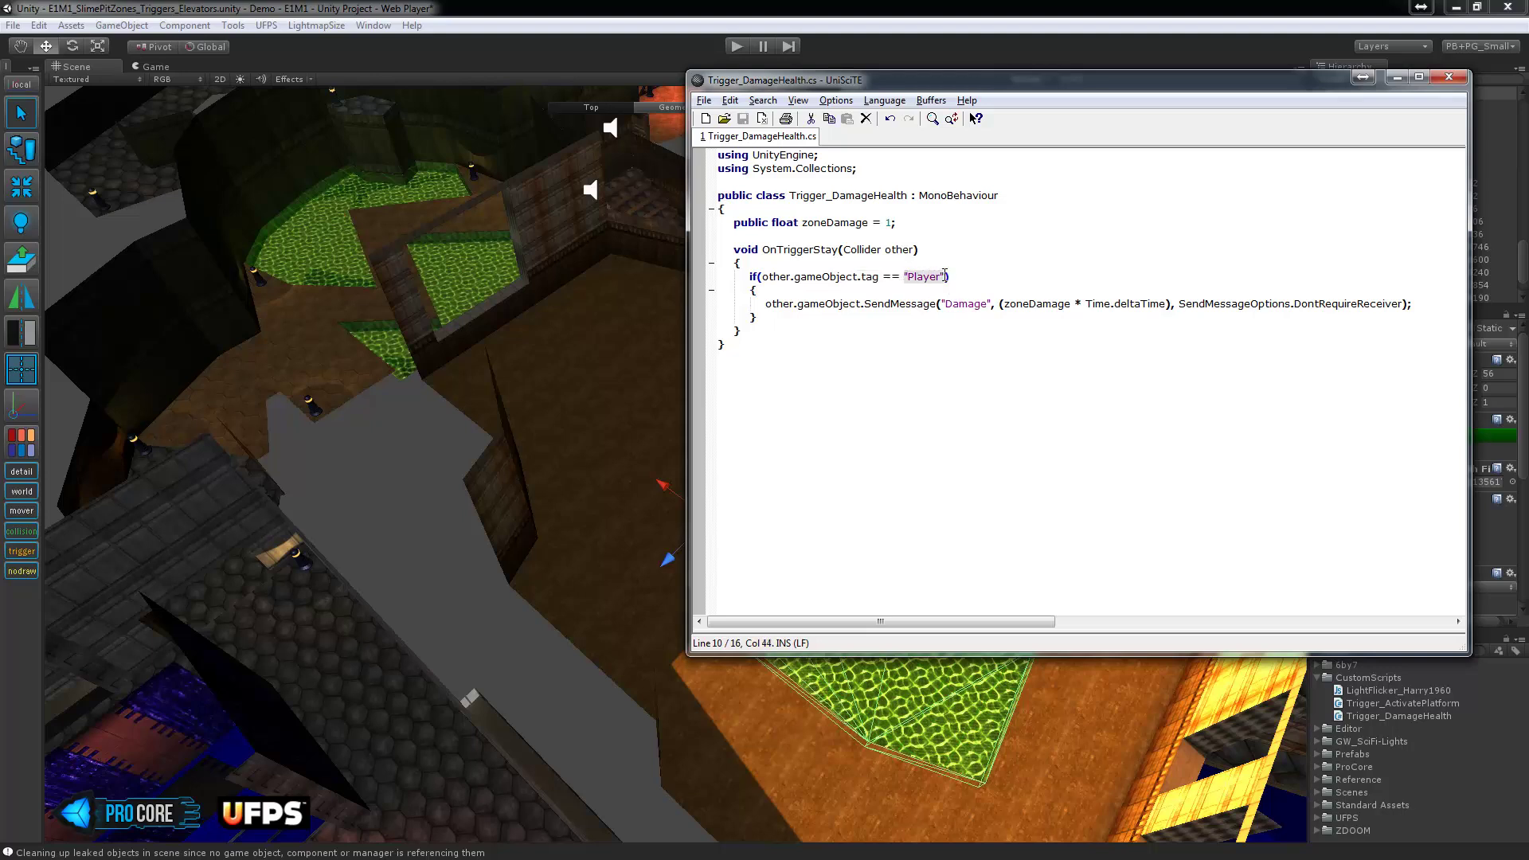
{"action": "left_click", "coordinate": [815, 277]}
{"action": "left_click_drag", "start_coordinate": [750, 277], "coordinate": [1001, 303]}
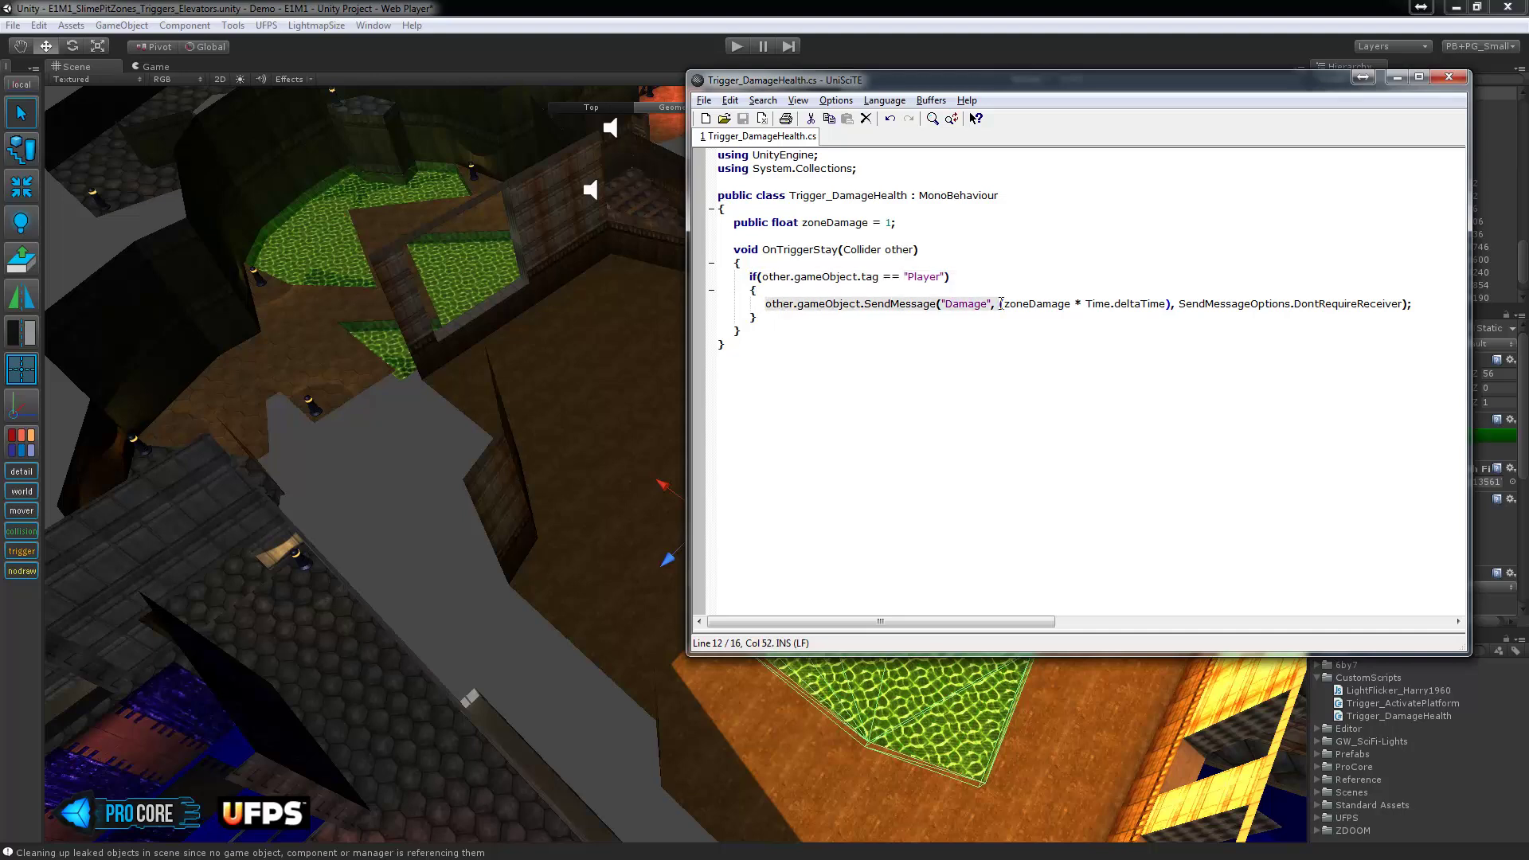
{"action": "left_click", "coordinate": [772, 318]}
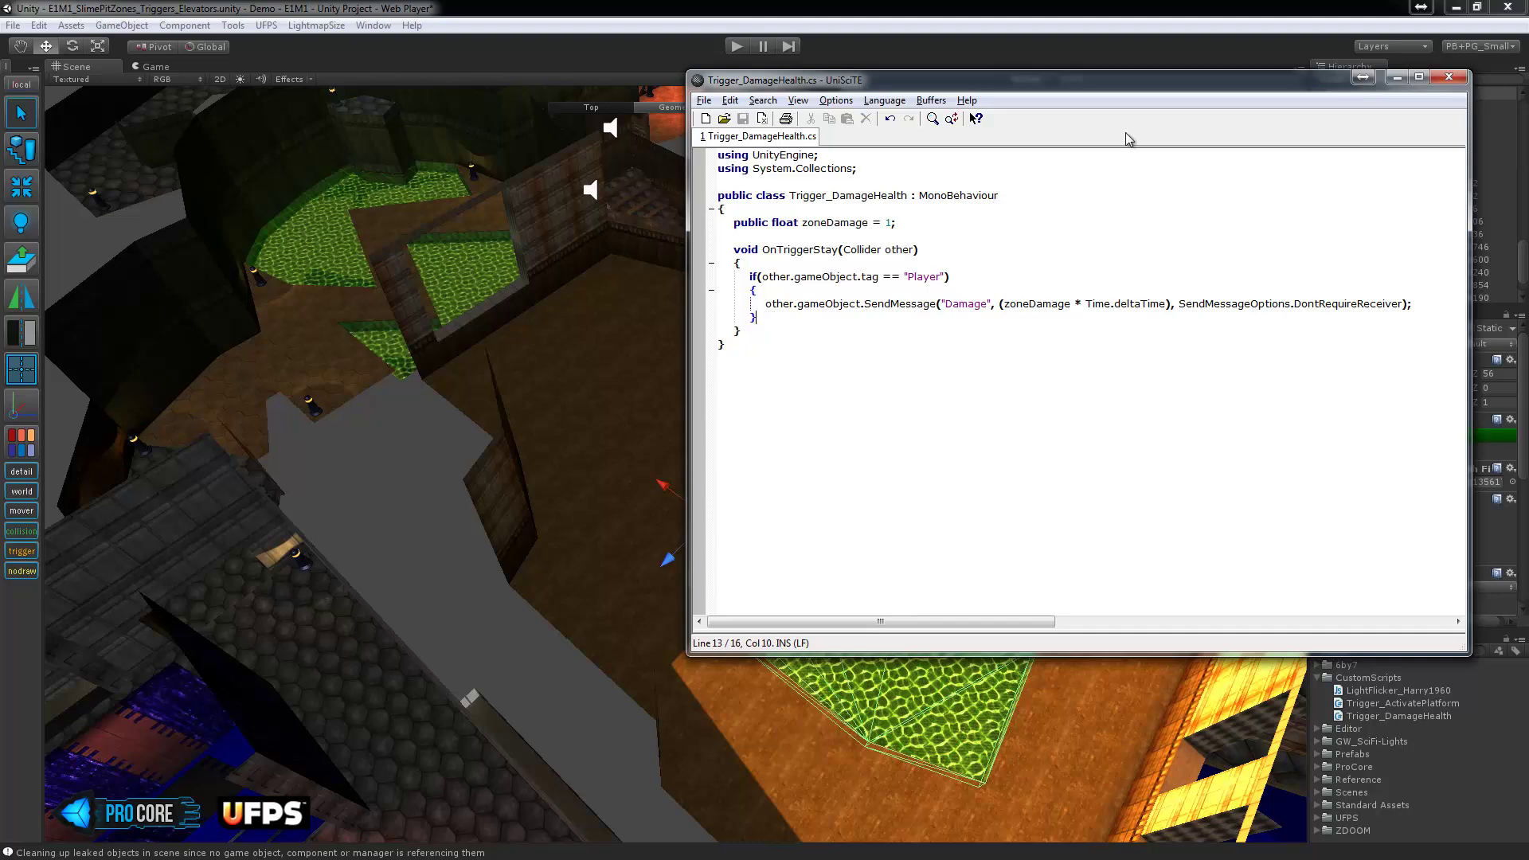
{"action": "left_click_drag", "start_coordinate": [1168, 83], "coordinate": [1528, 83]}
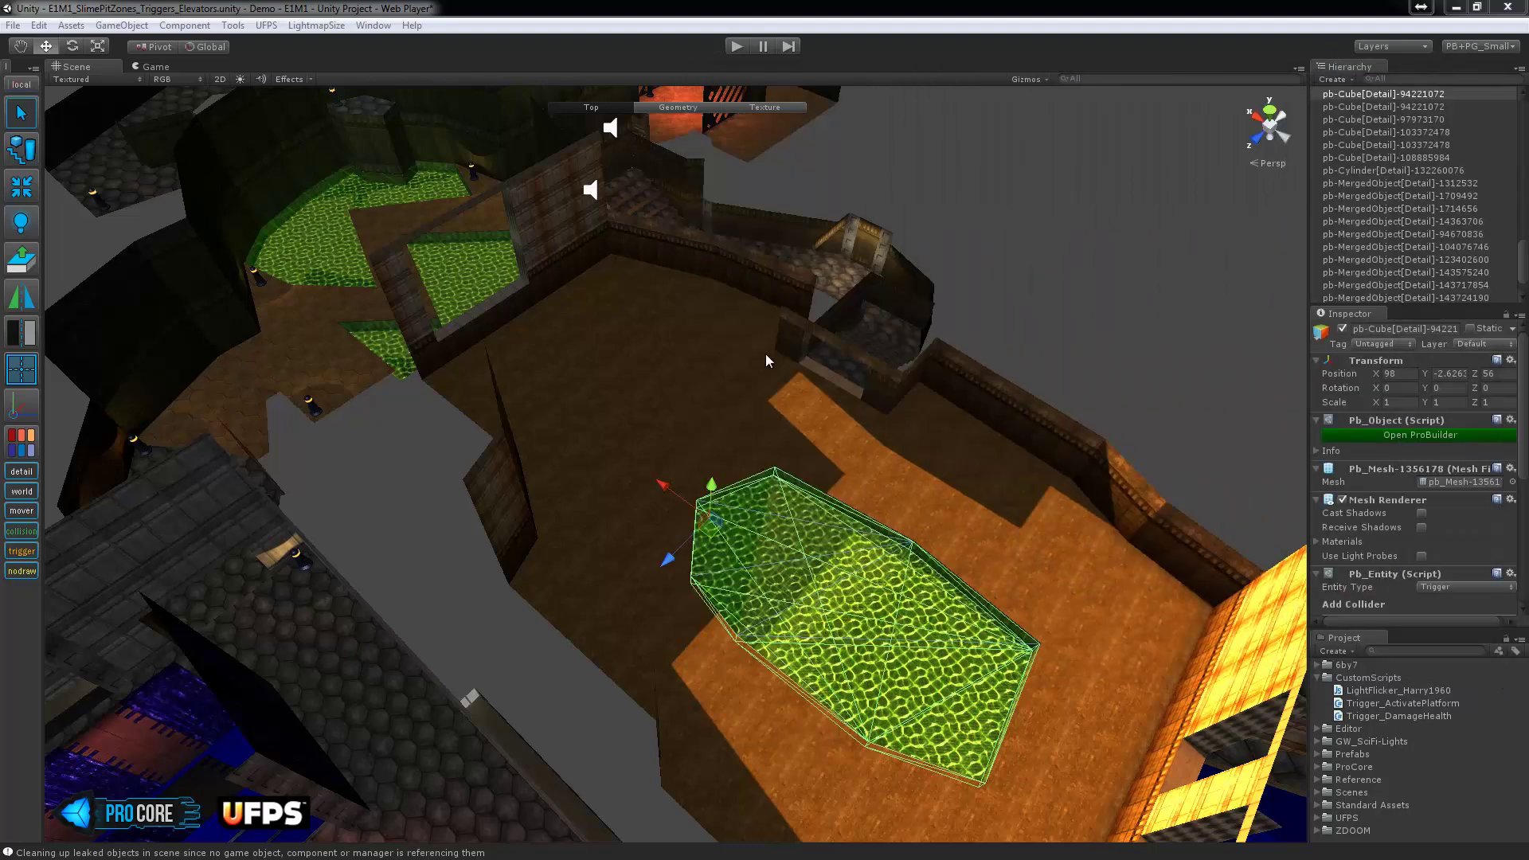
Select the zigzag room and outdoor pit trigger volumes together and add the Trigger_DamageHealth script component to both.
{"action": "left_click", "coordinate": [314, 202]}
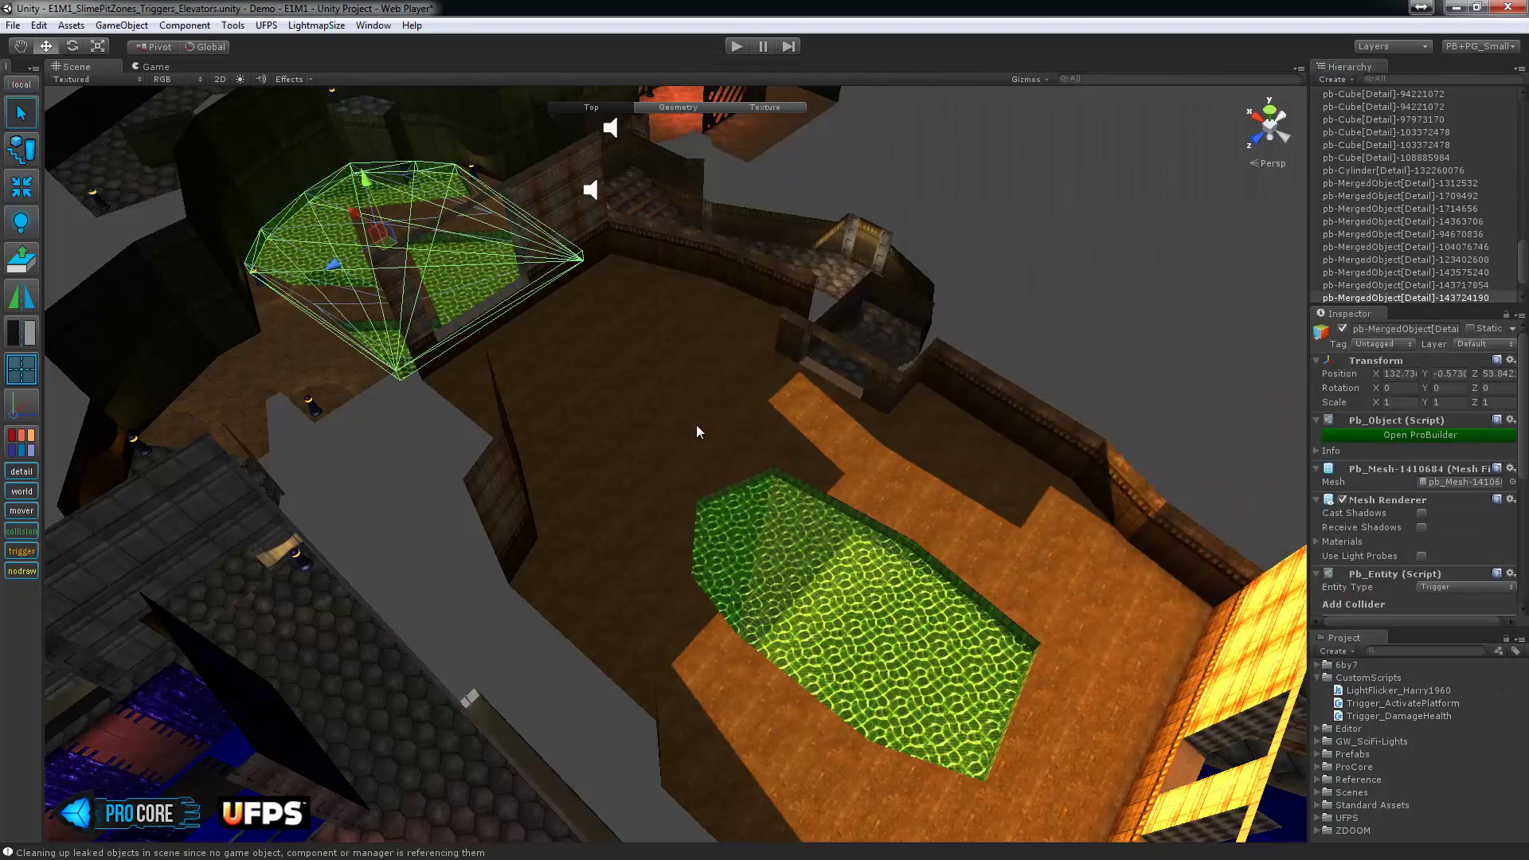
{"action": "left_click", "coordinate": [838, 574]}
{"action": "scroll", "coordinate": [1357, 452], "scroll_direction": "down", "scroll_amount": 5}
{"action": "left_click", "coordinate": [1454, 609]}
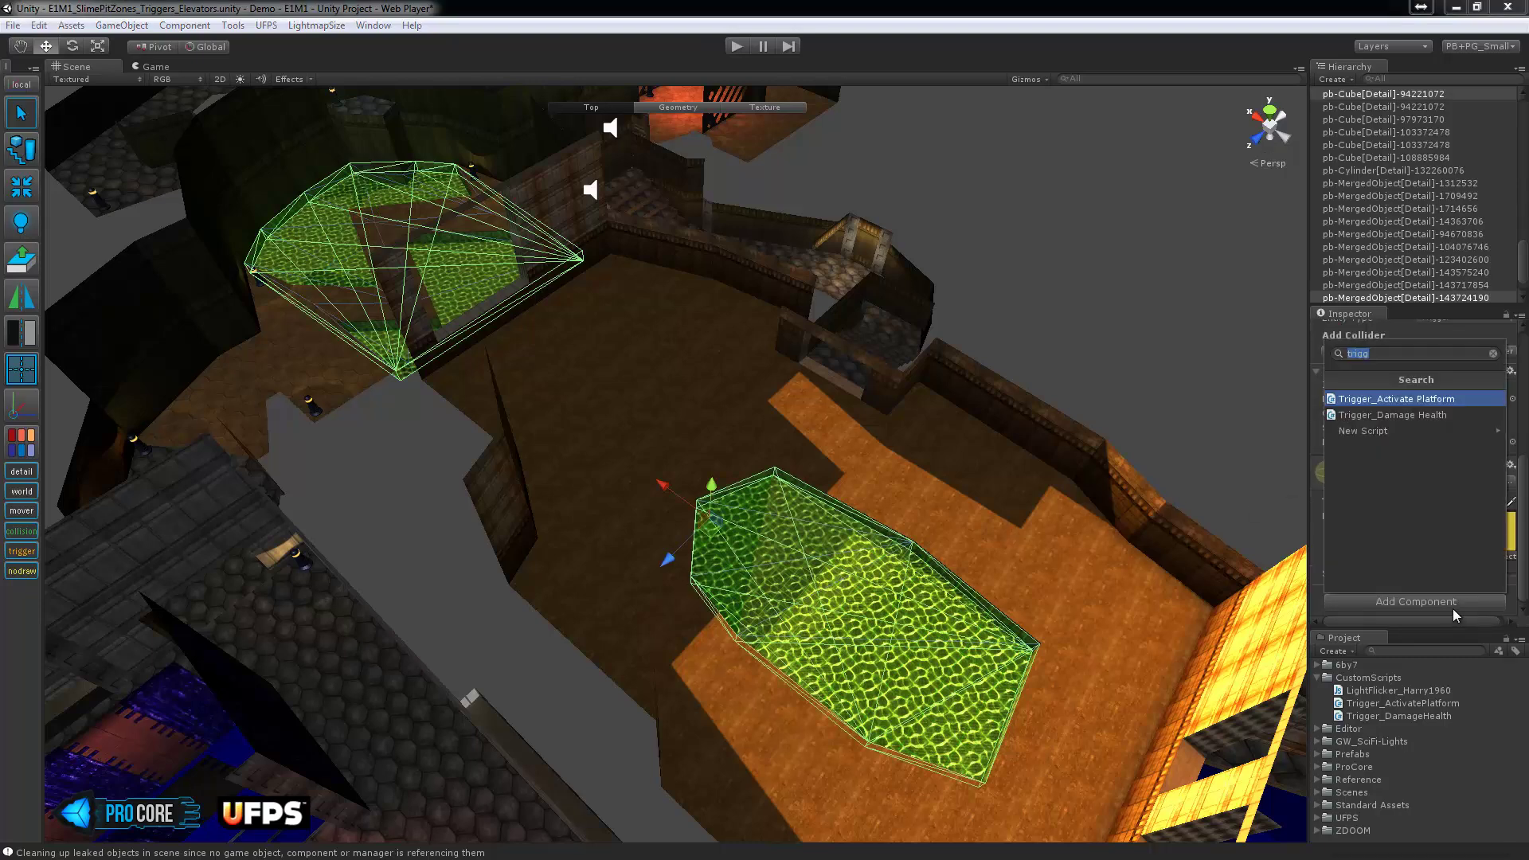
{"action": "left_click", "coordinate": [1426, 414]}
Set Zone Damage to 0.25 on the Trigger_DamageHealth component of both slime pit triggers, then deselect them.
{"action": "scroll", "coordinate": [1412, 495], "scroll_direction": "down", "scroll_amount": 2}
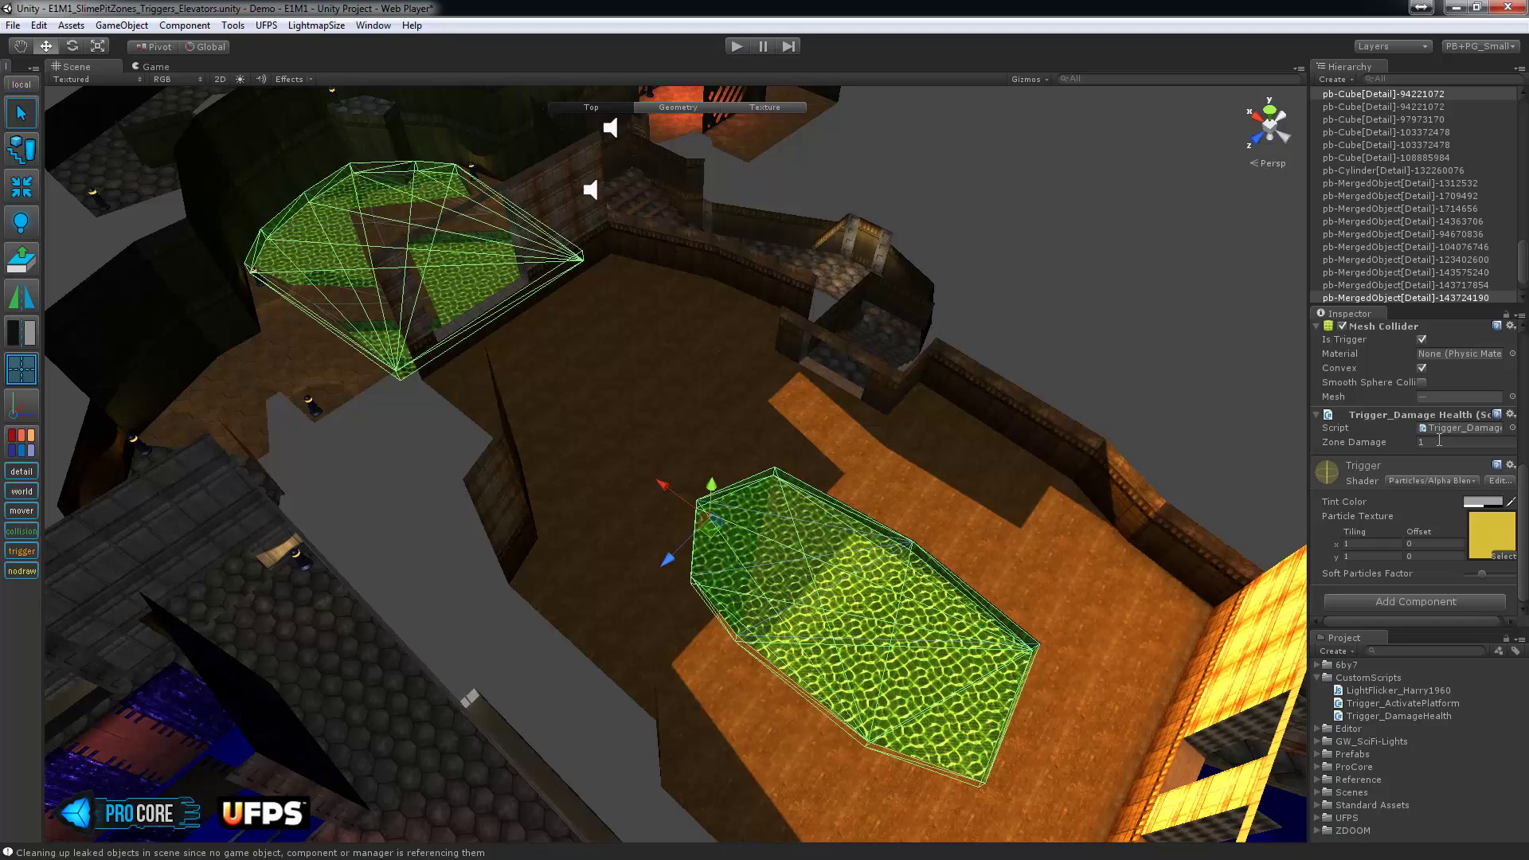
{"action": "left_click", "coordinate": [1441, 443]}
{"action": "key", "text": "BackSpace"}
{"action": "key", "text": "BackSpace"}
{"action": "key", "text": "BackSpace"}
{"action": "key", "text": "BackSpace"}
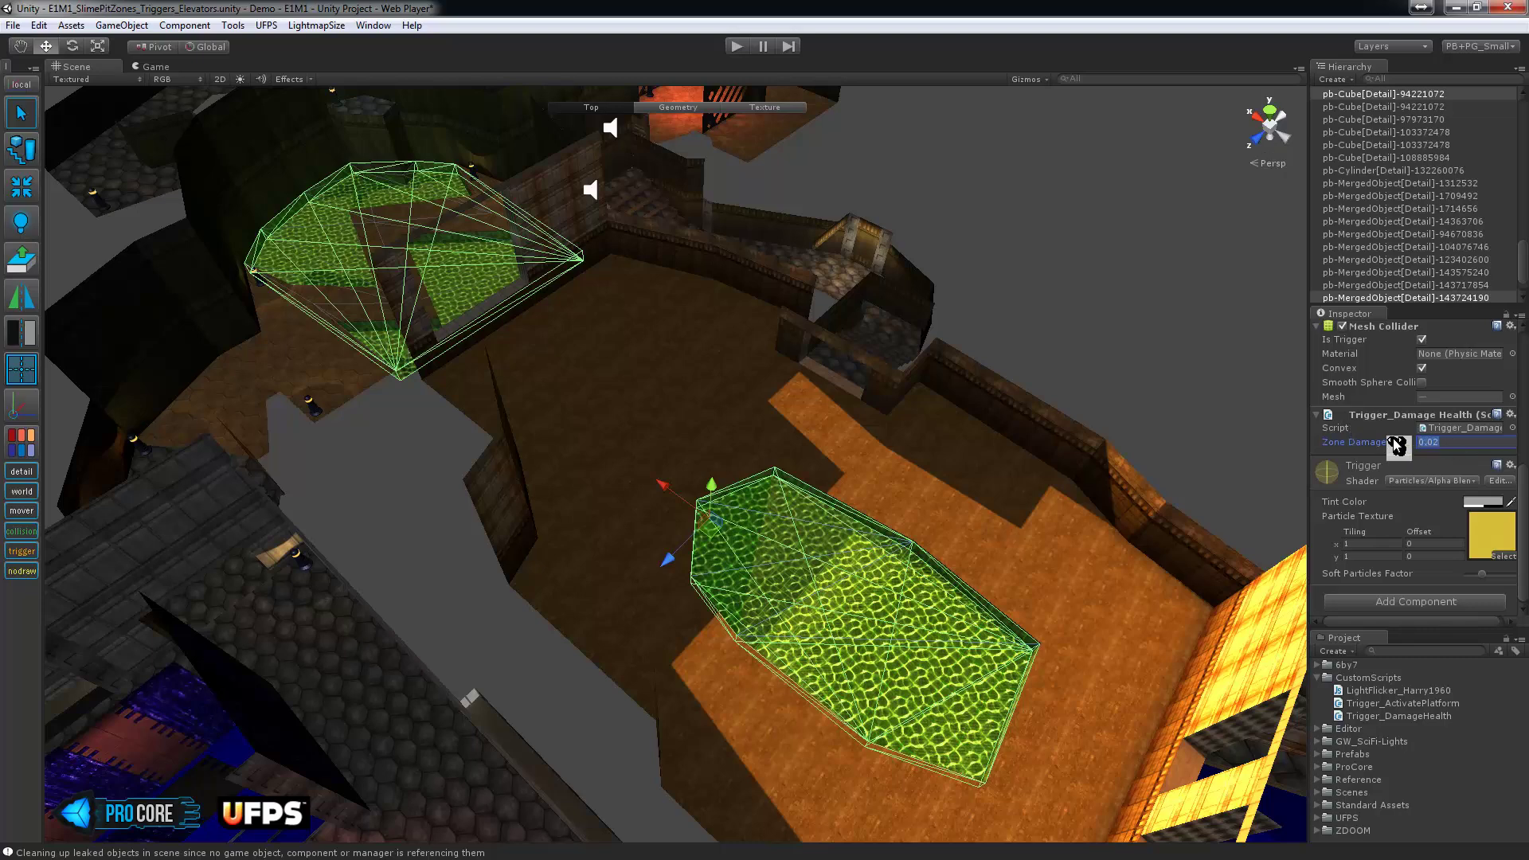
{"action": "type", "text": "0.25"}
{"action": "left_click", "coordinate": [1197, 290]}
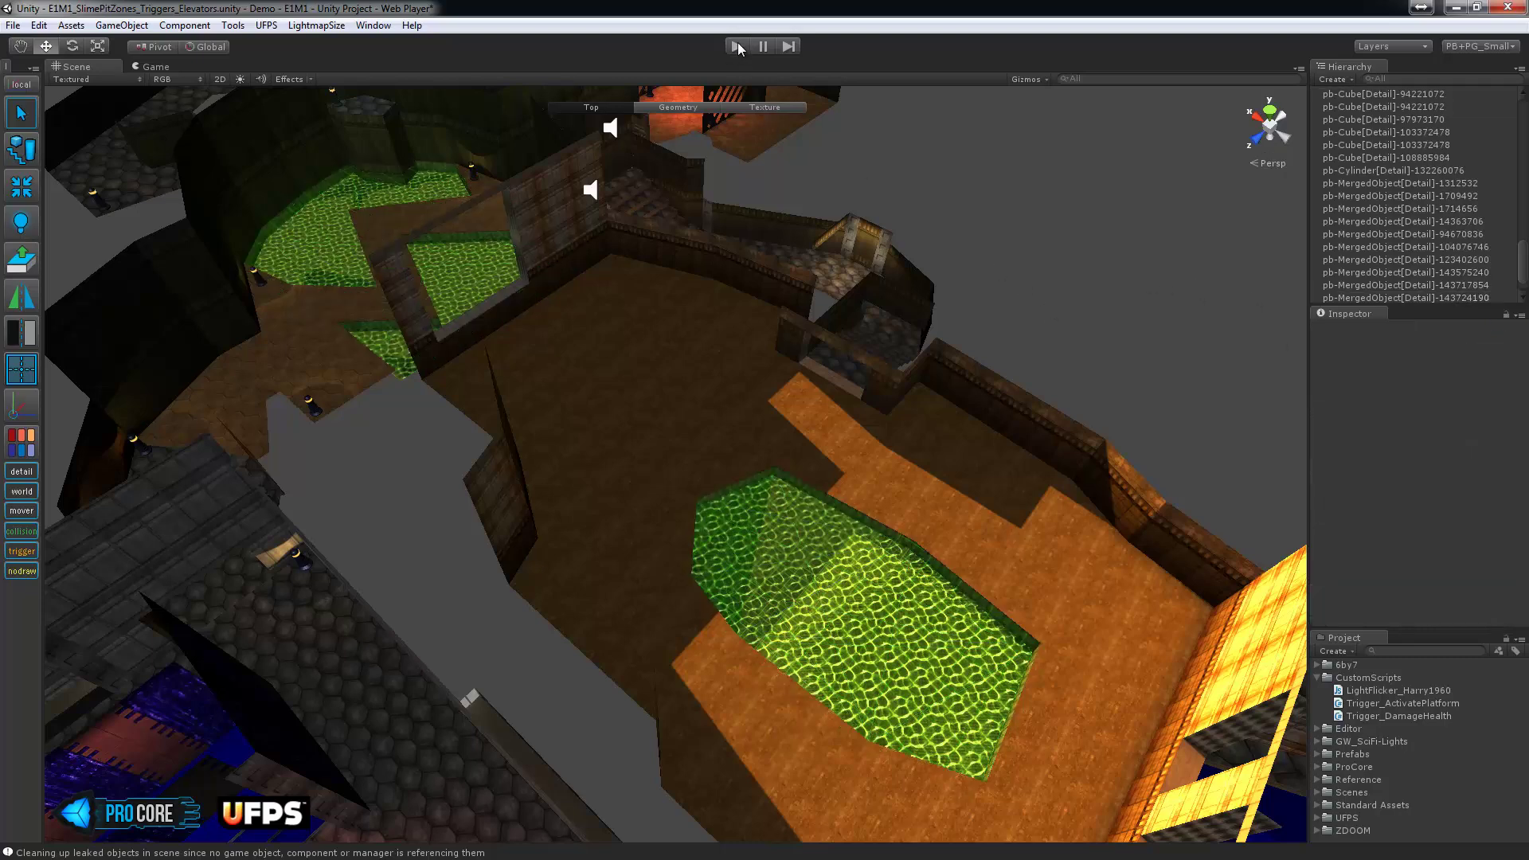
Play-test the level by walking the player through the window into the outdoor slime pit and staying in the slime until death.
{"action": "left_click", "coordinate": [738, 46]}
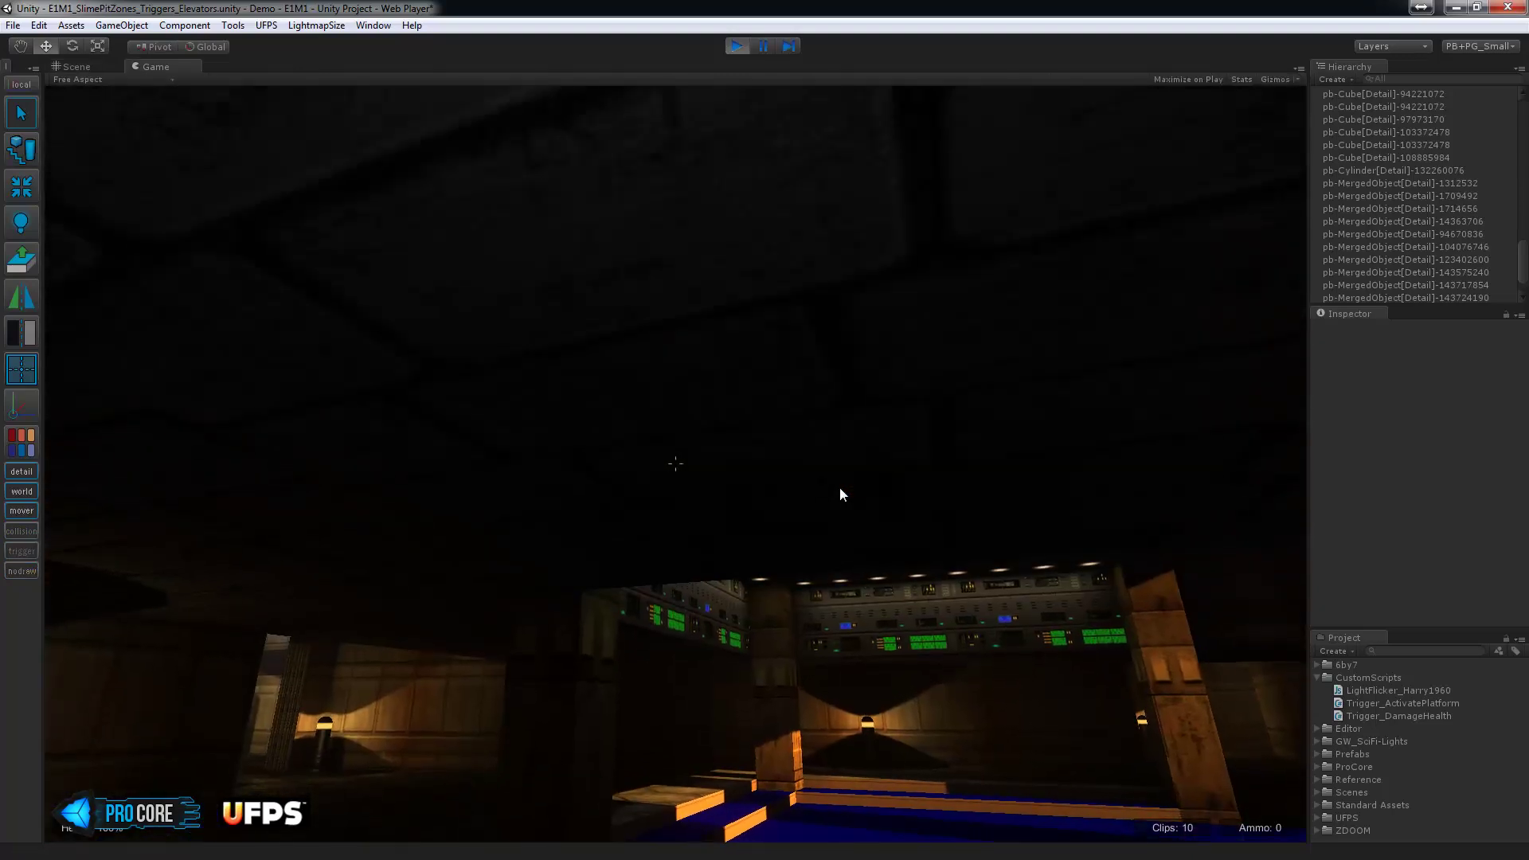
{"action": "key", "text": "w"}
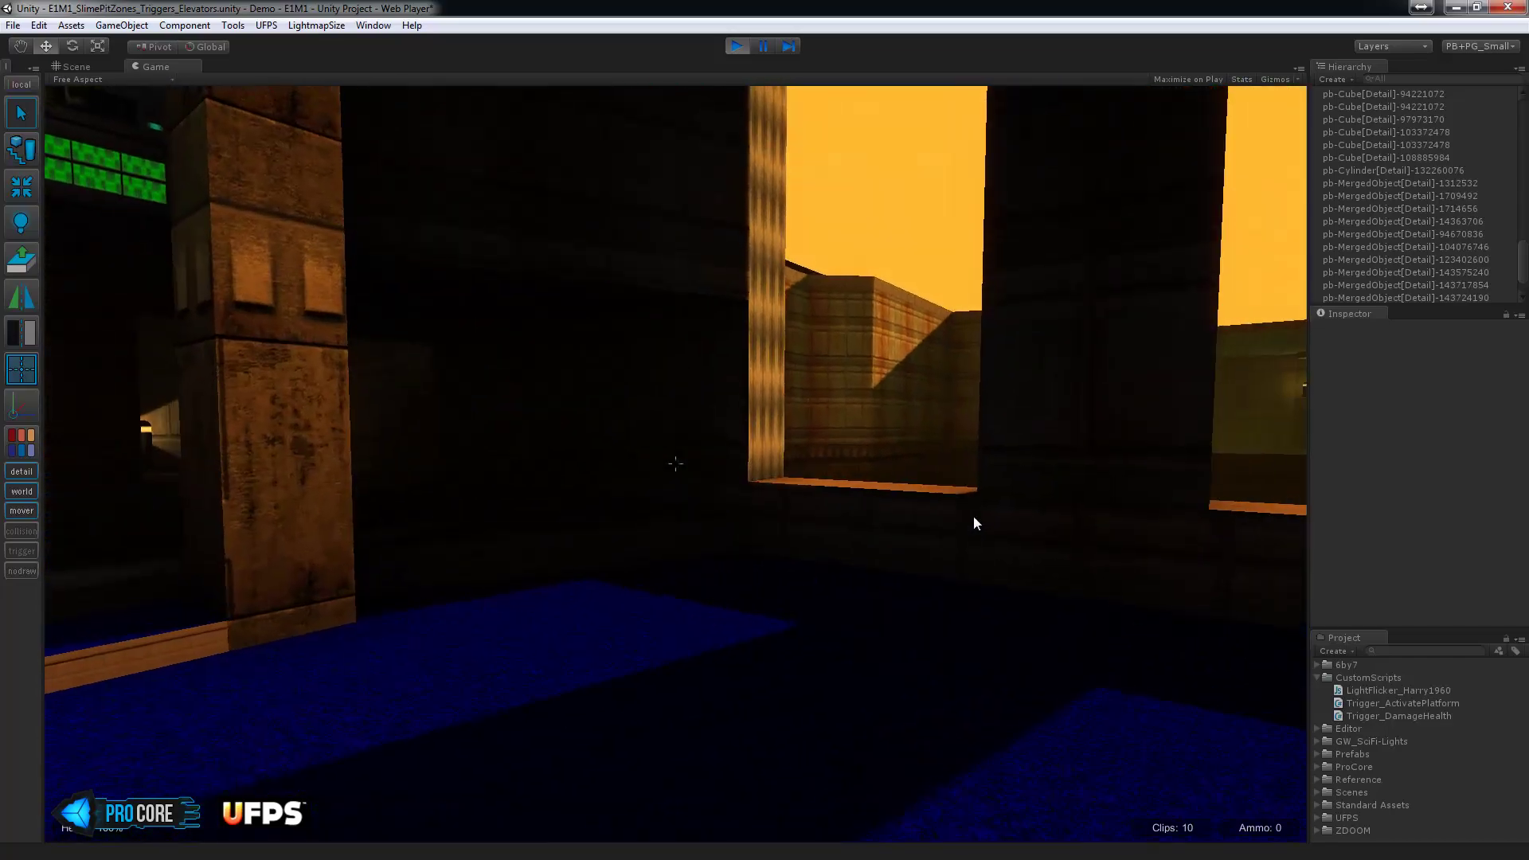
{"action": "key", "text": "w"}
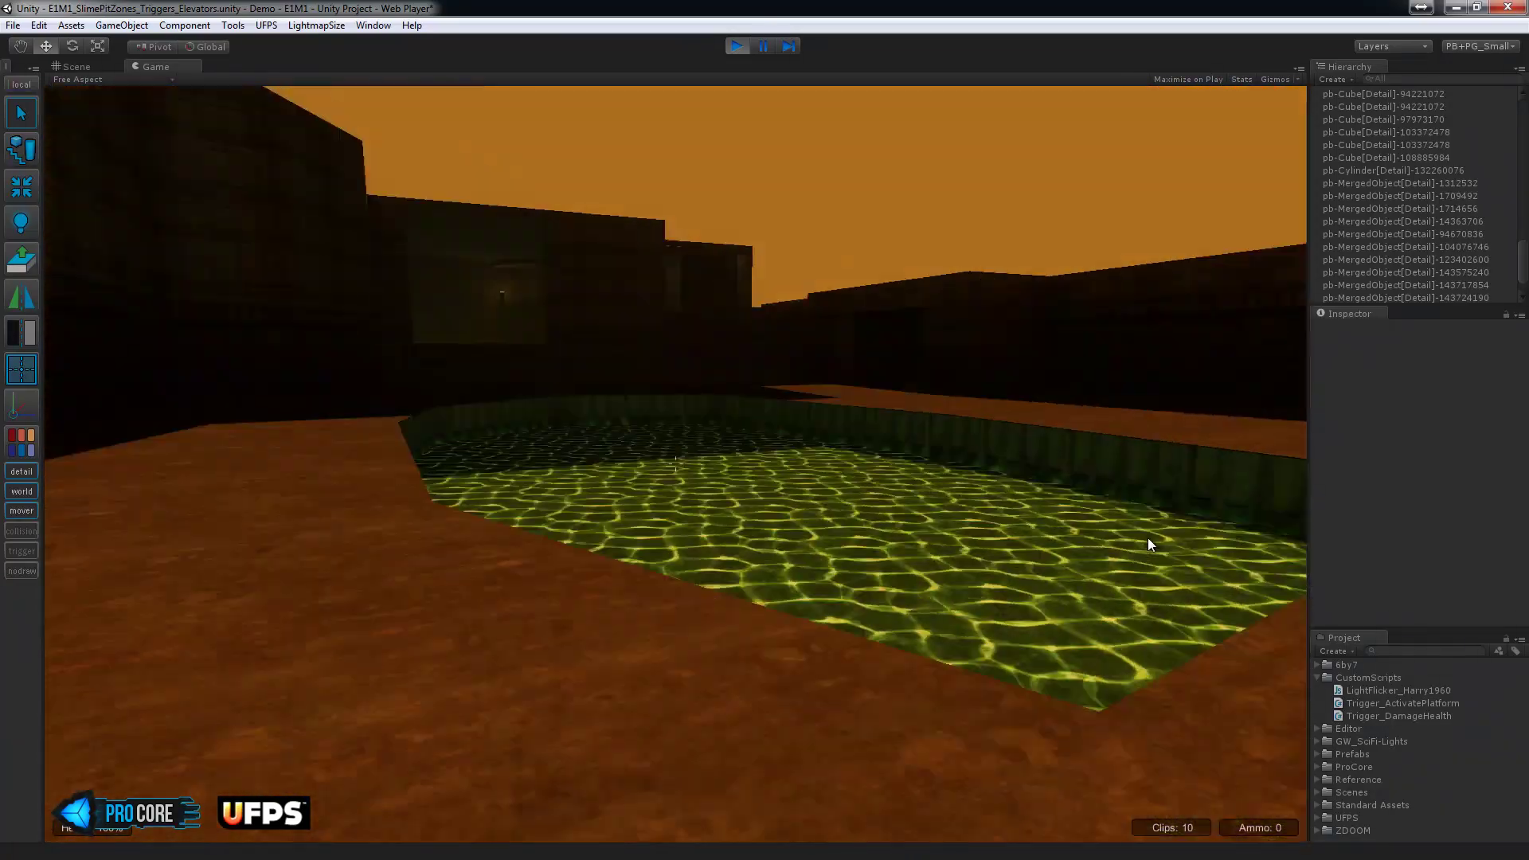
{"action": "key", "text": "w"}
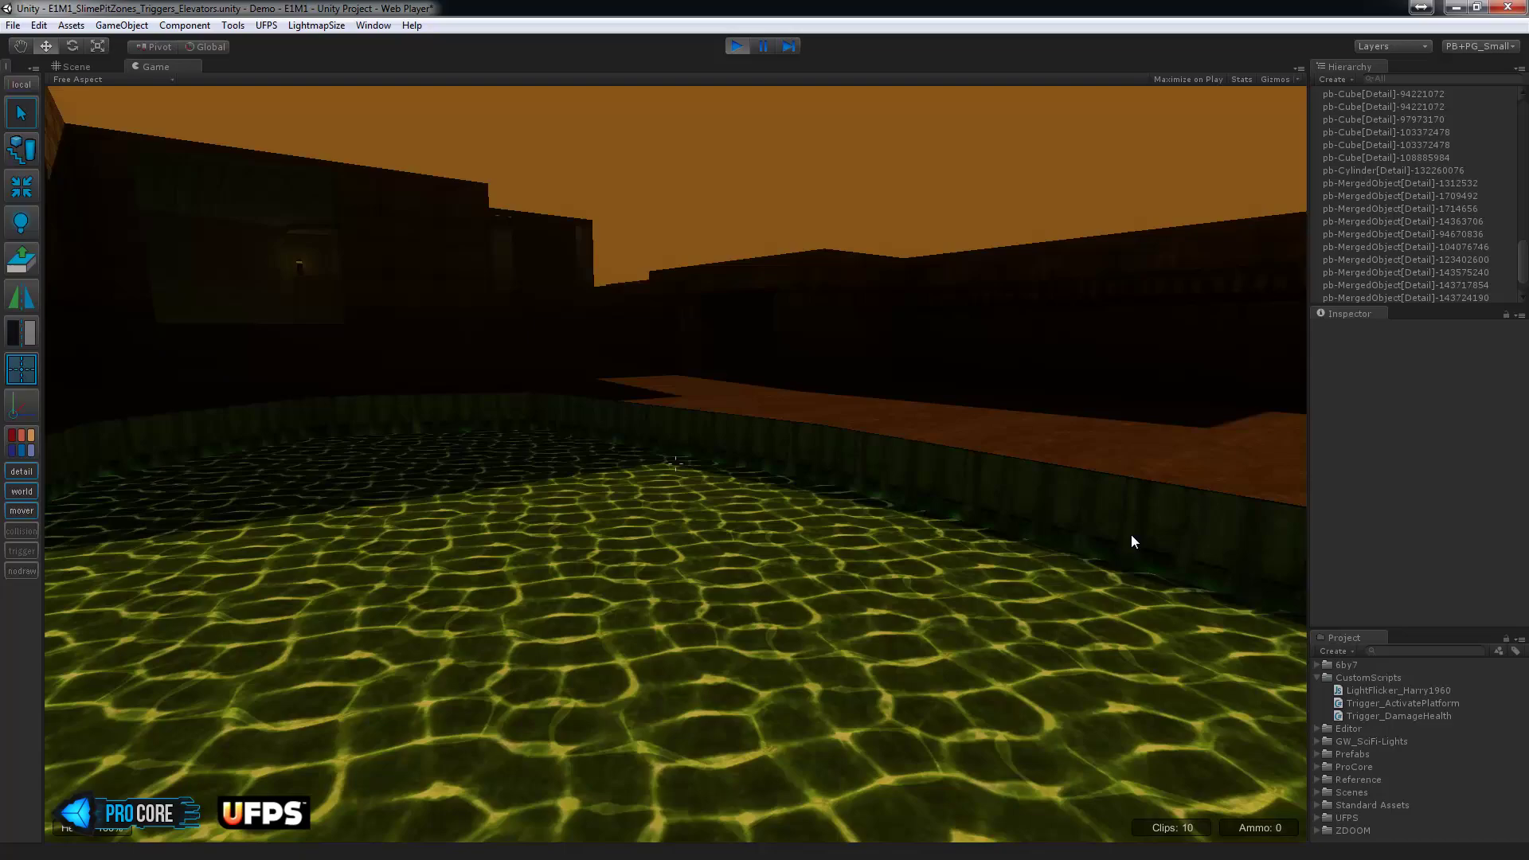
{"action": "key", "text": "w"}
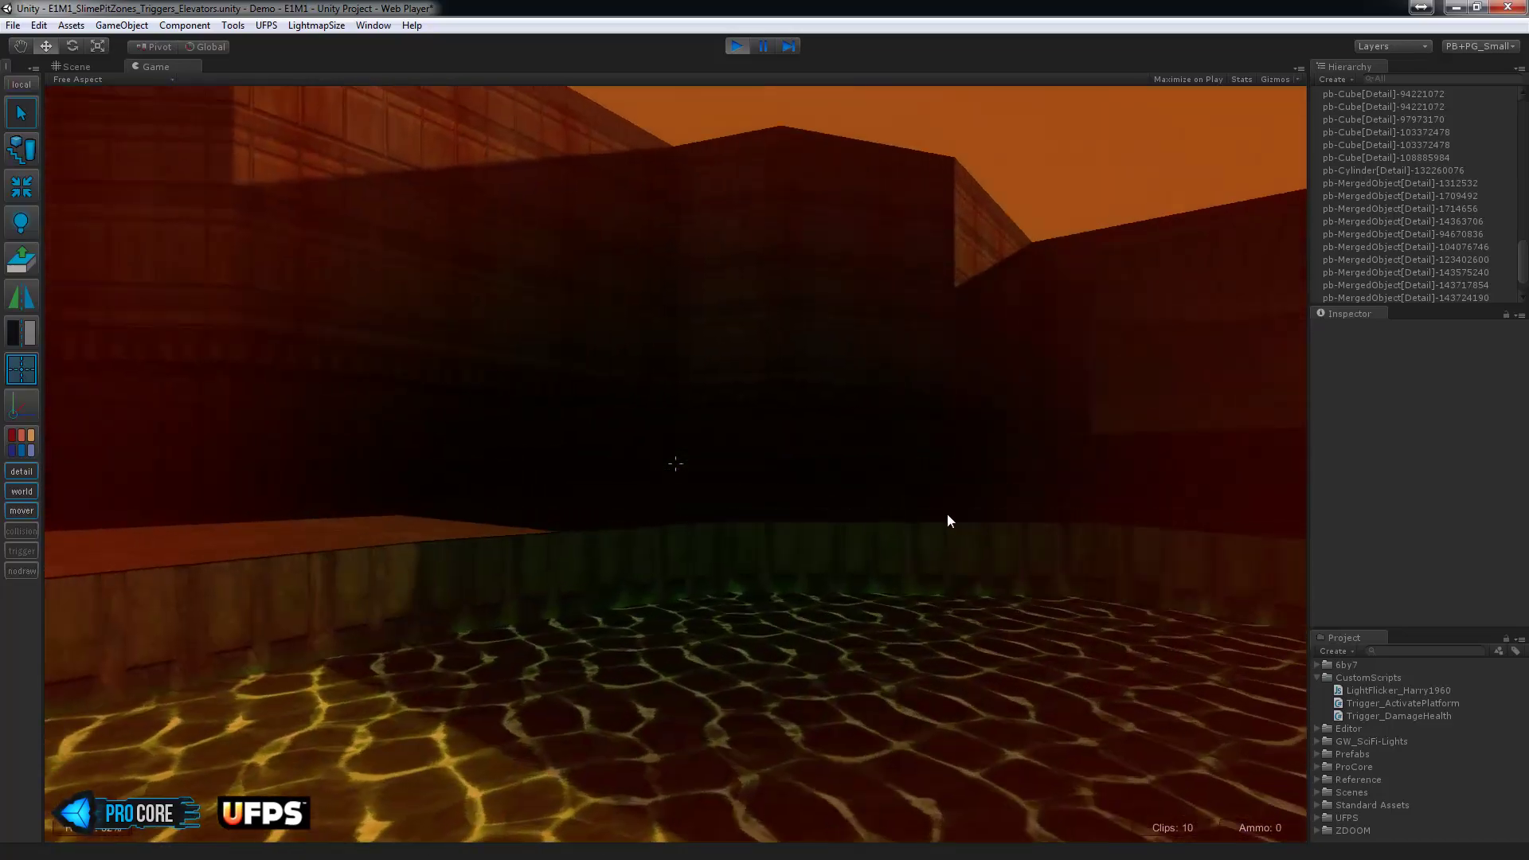
{"action": "key", "text": "w"}
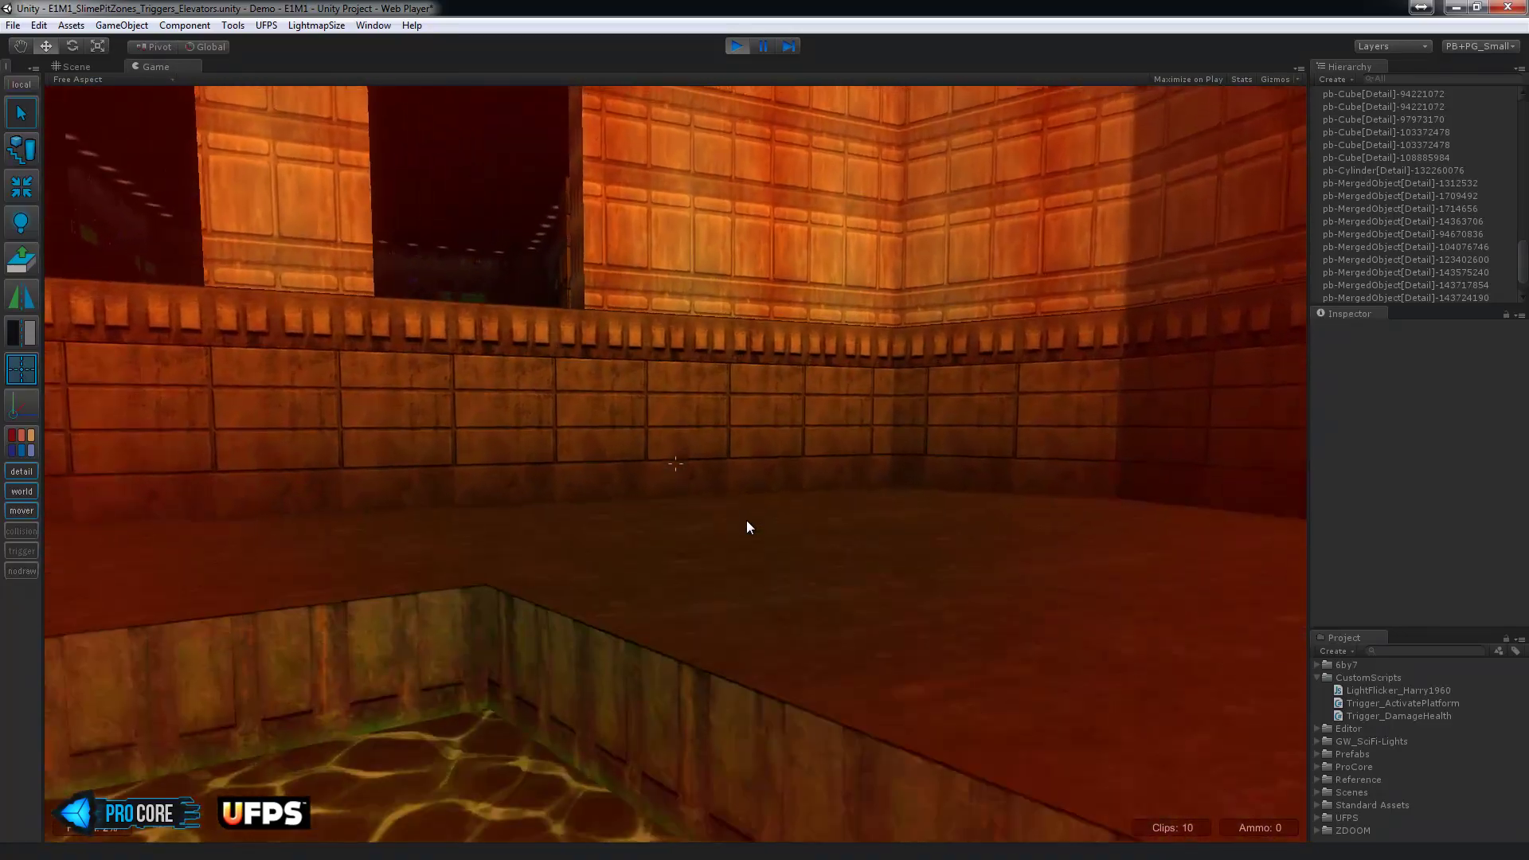
{"action": "key", "text": "w"}
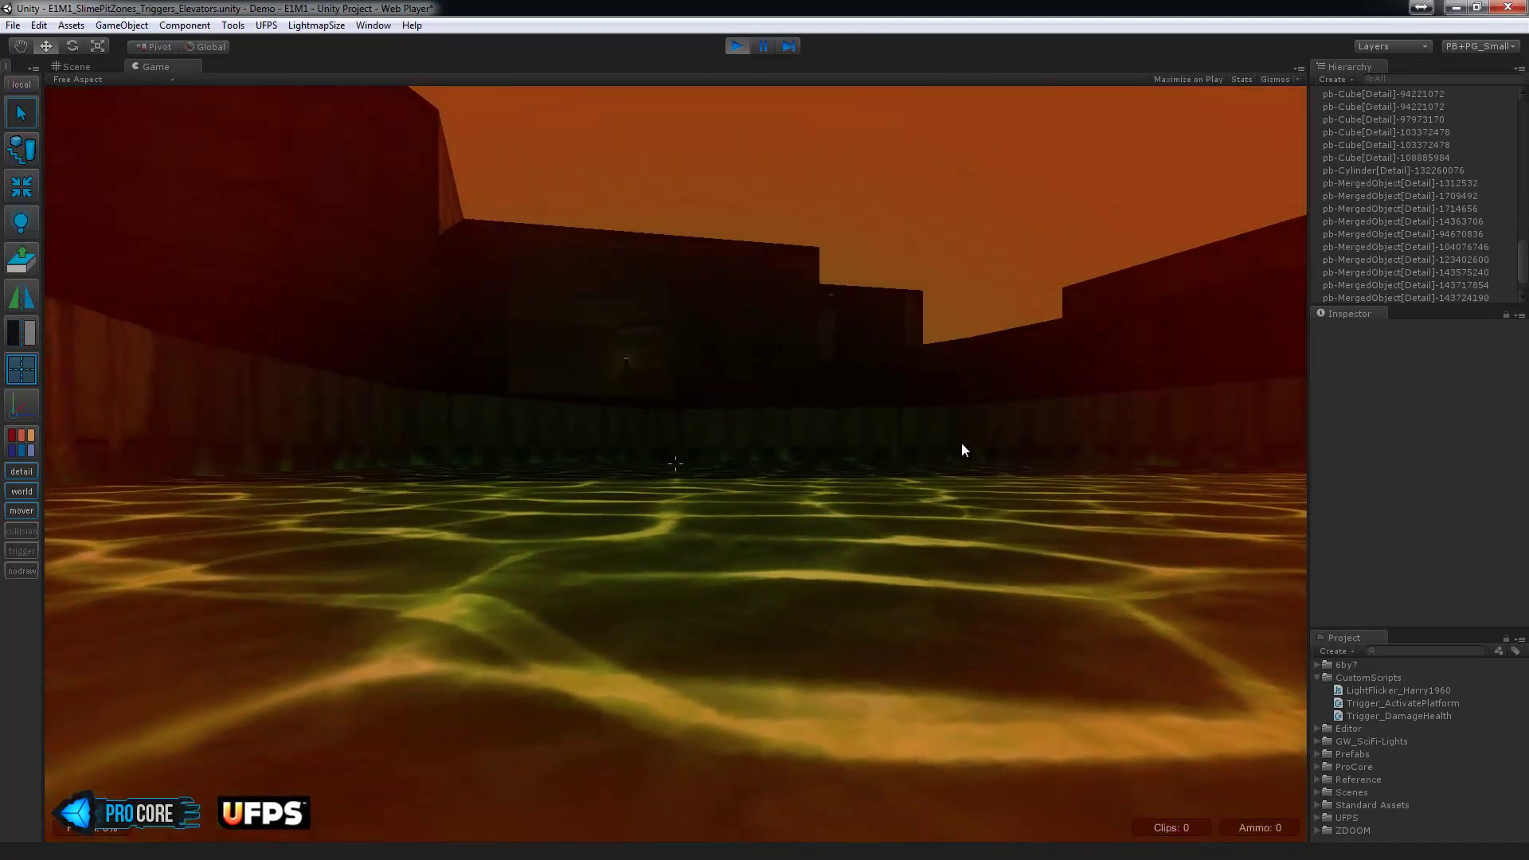
{"action": "key", "text": "w"}
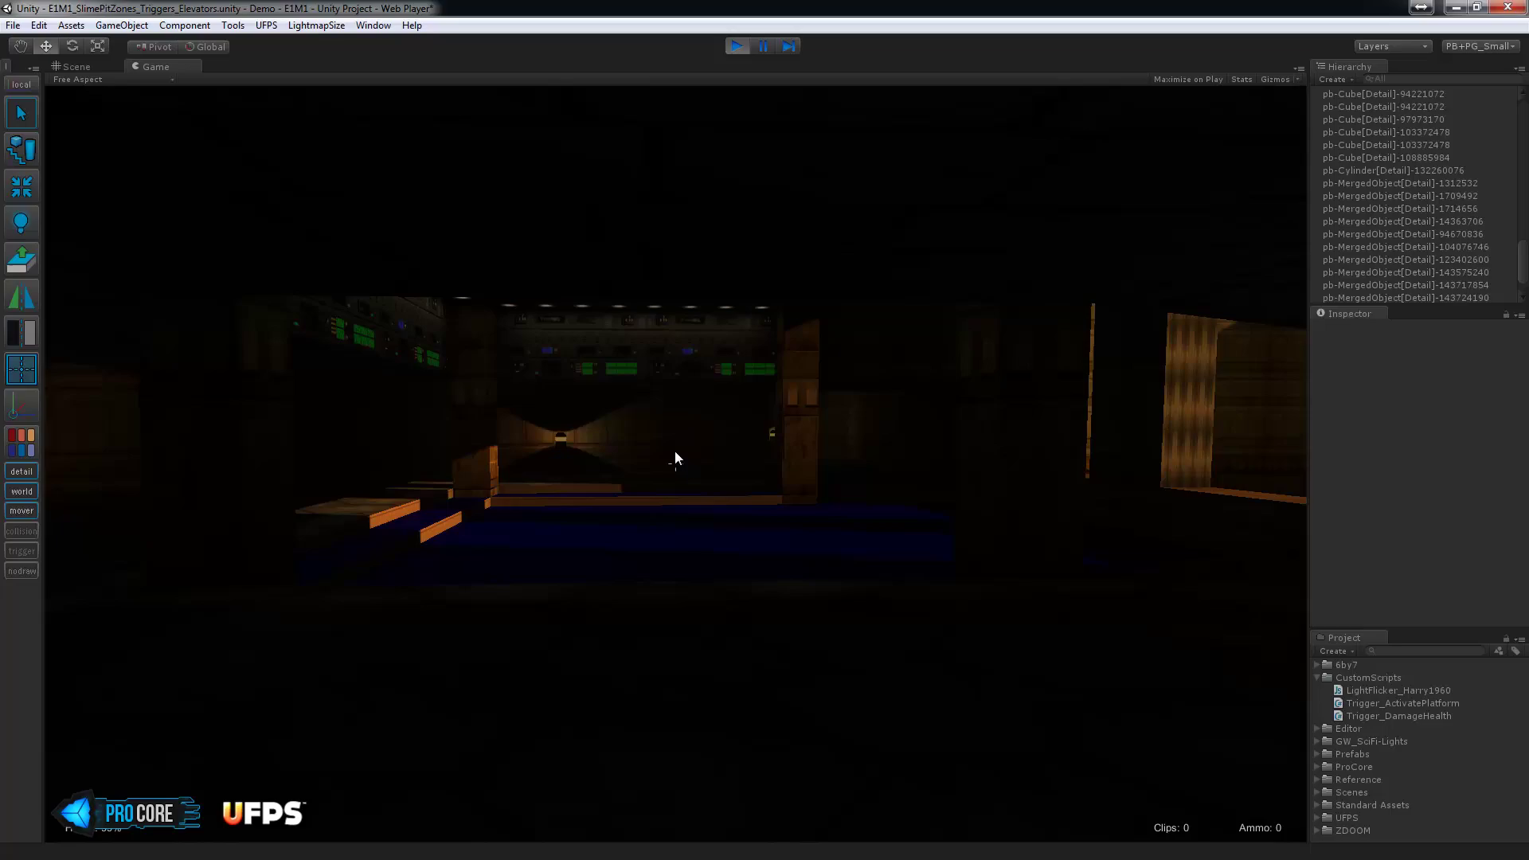
Return the respawned player to the outdoor slime pit and jump in and out of it to test the damage again.
{"action": "key", "text": "w"}
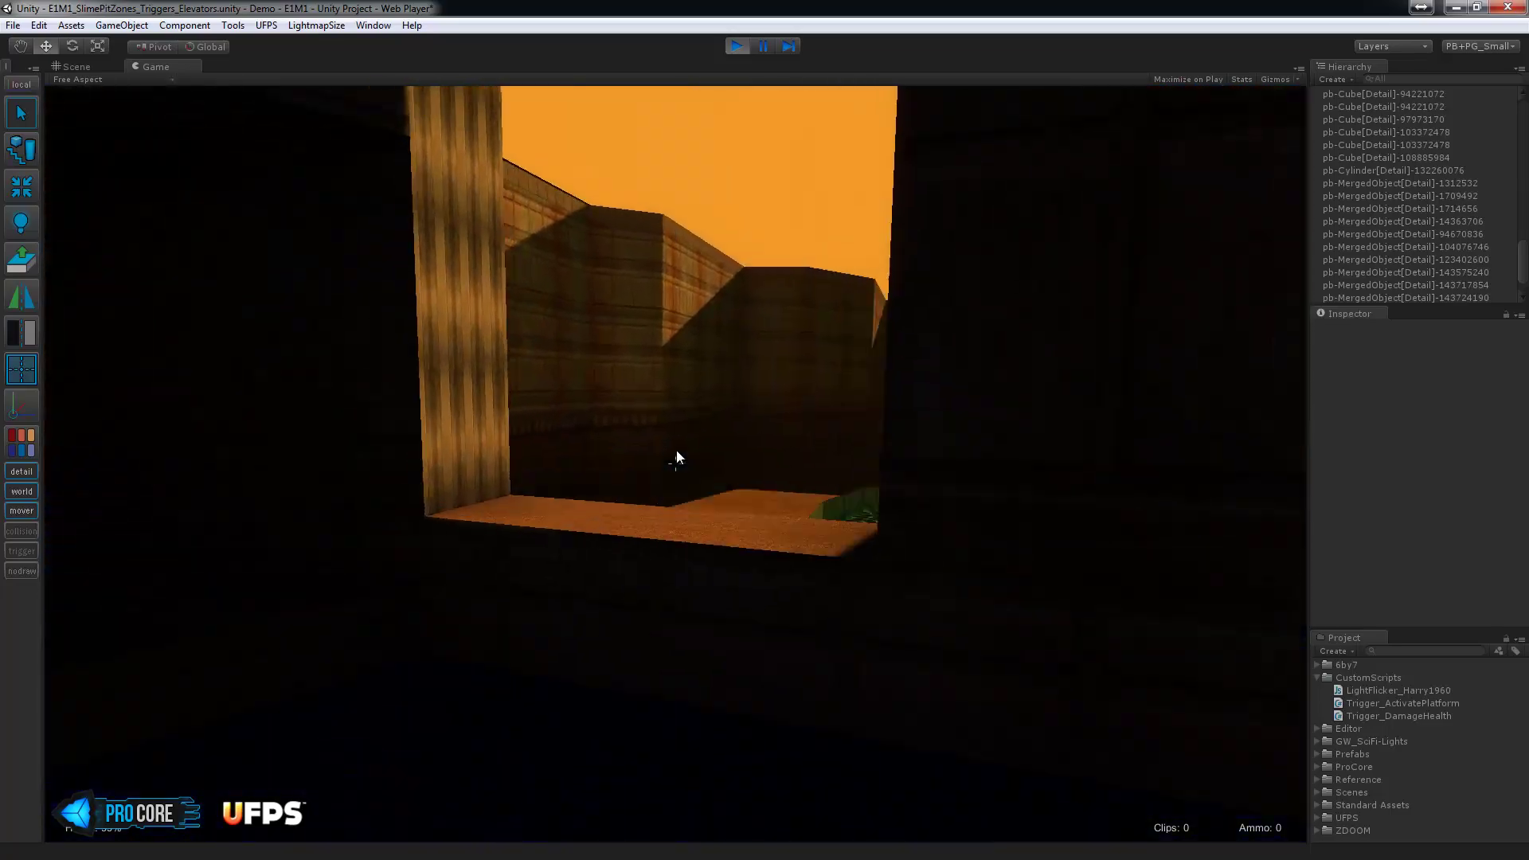
{"action": "key", "text": "w"}
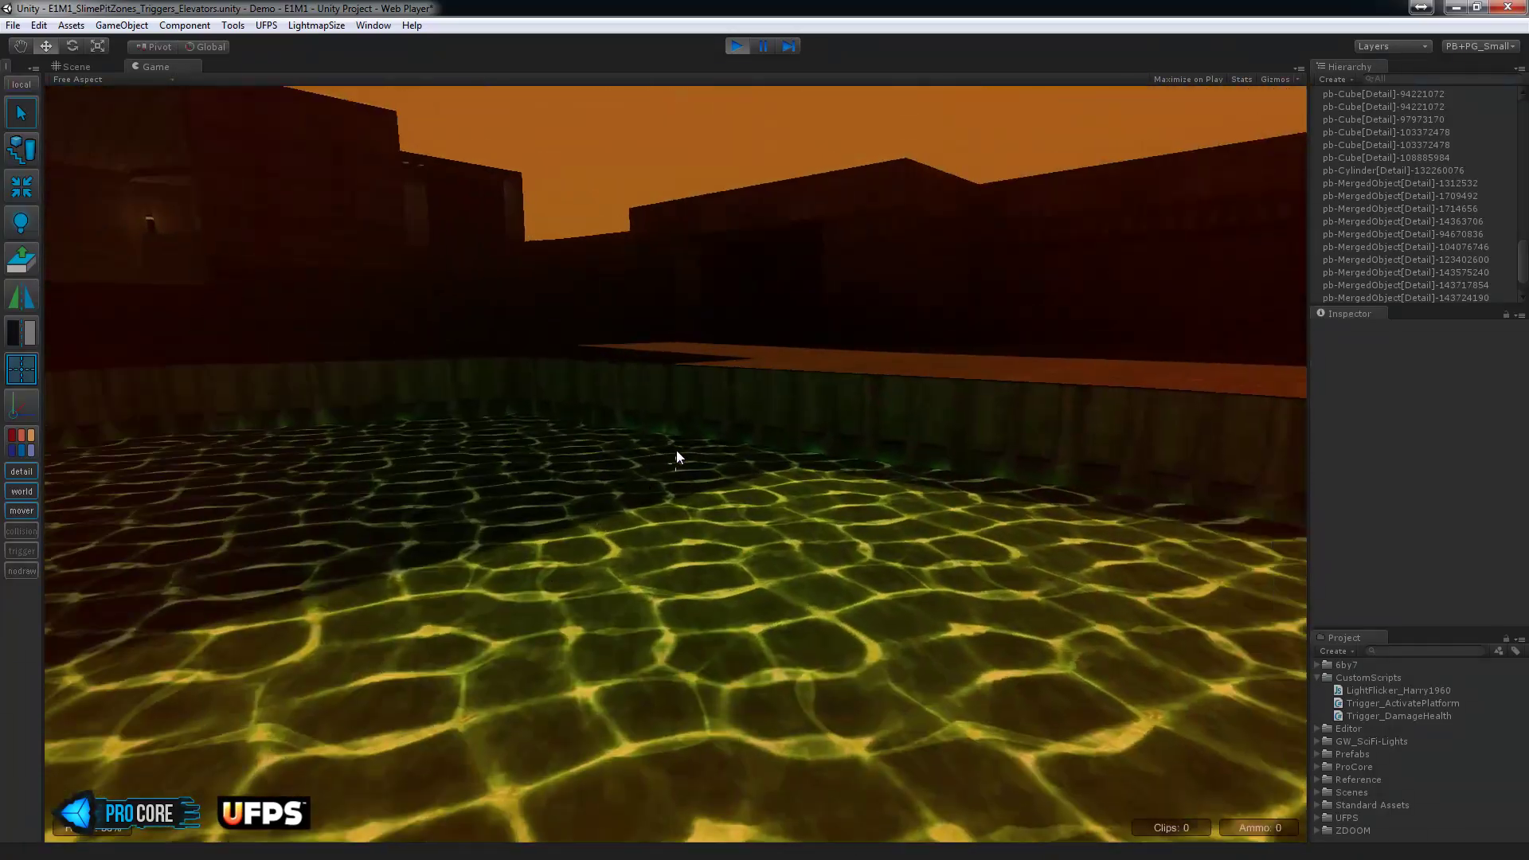
{"action": "key", "text": "w"}
{"action": "key", "text": "space"}
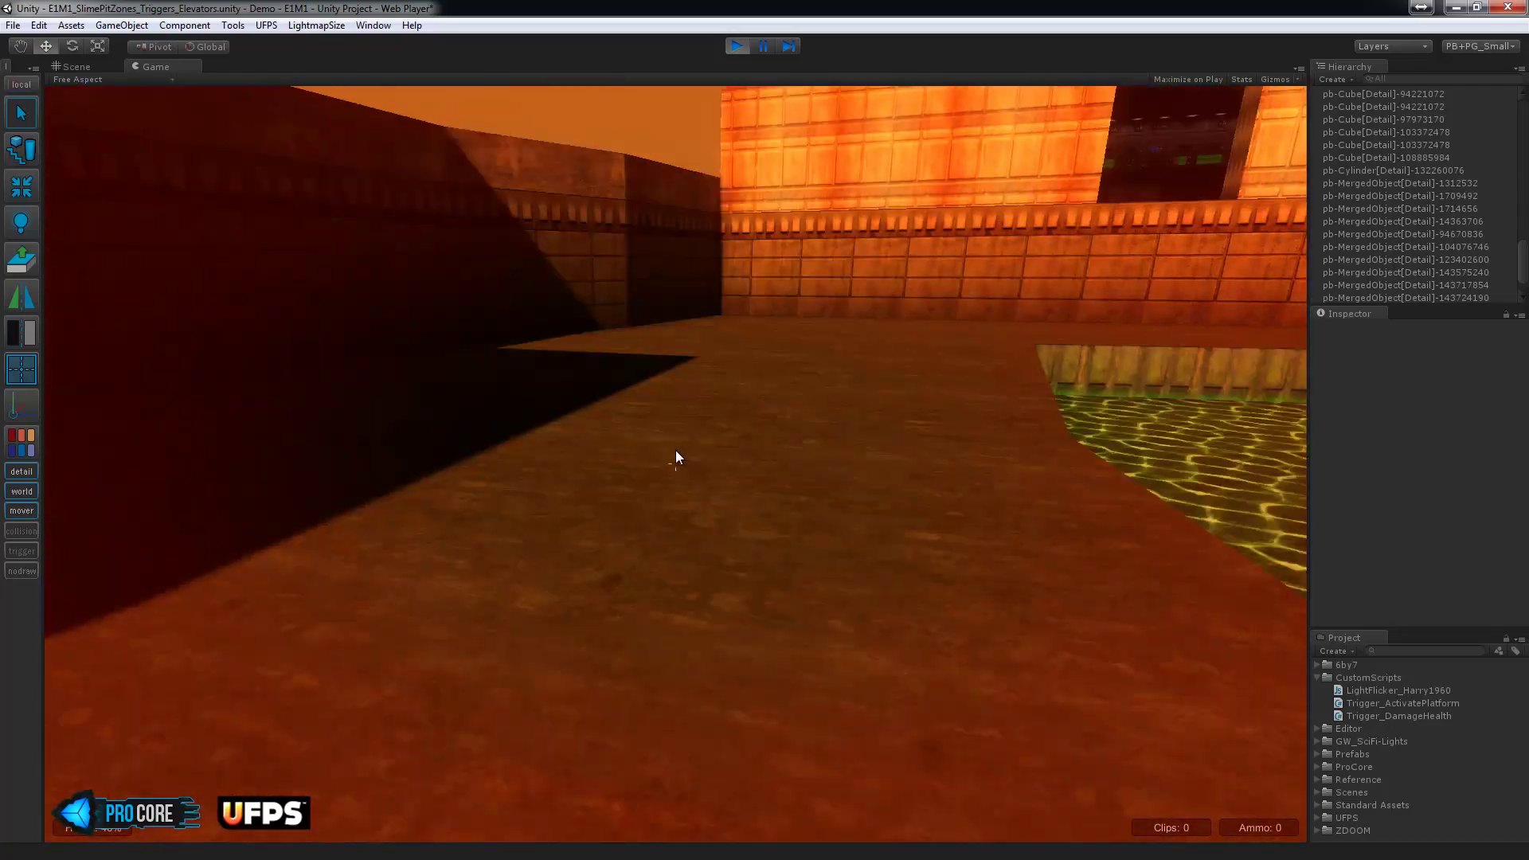
{"action": "key", "text": "w"}
{"action": "key", "text": "space"}
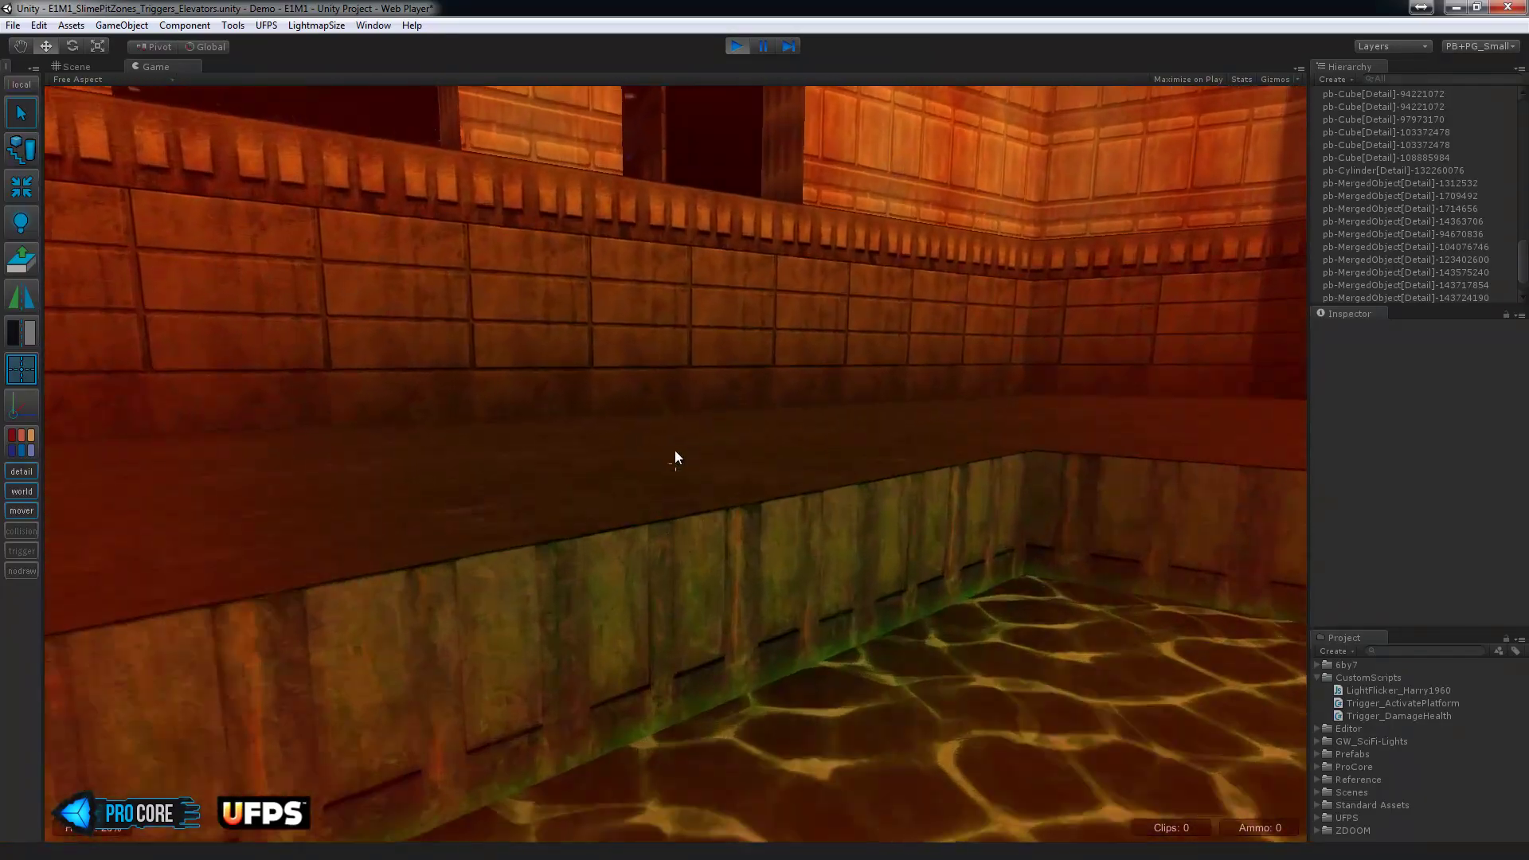
{"action": "key", "text": "w"}
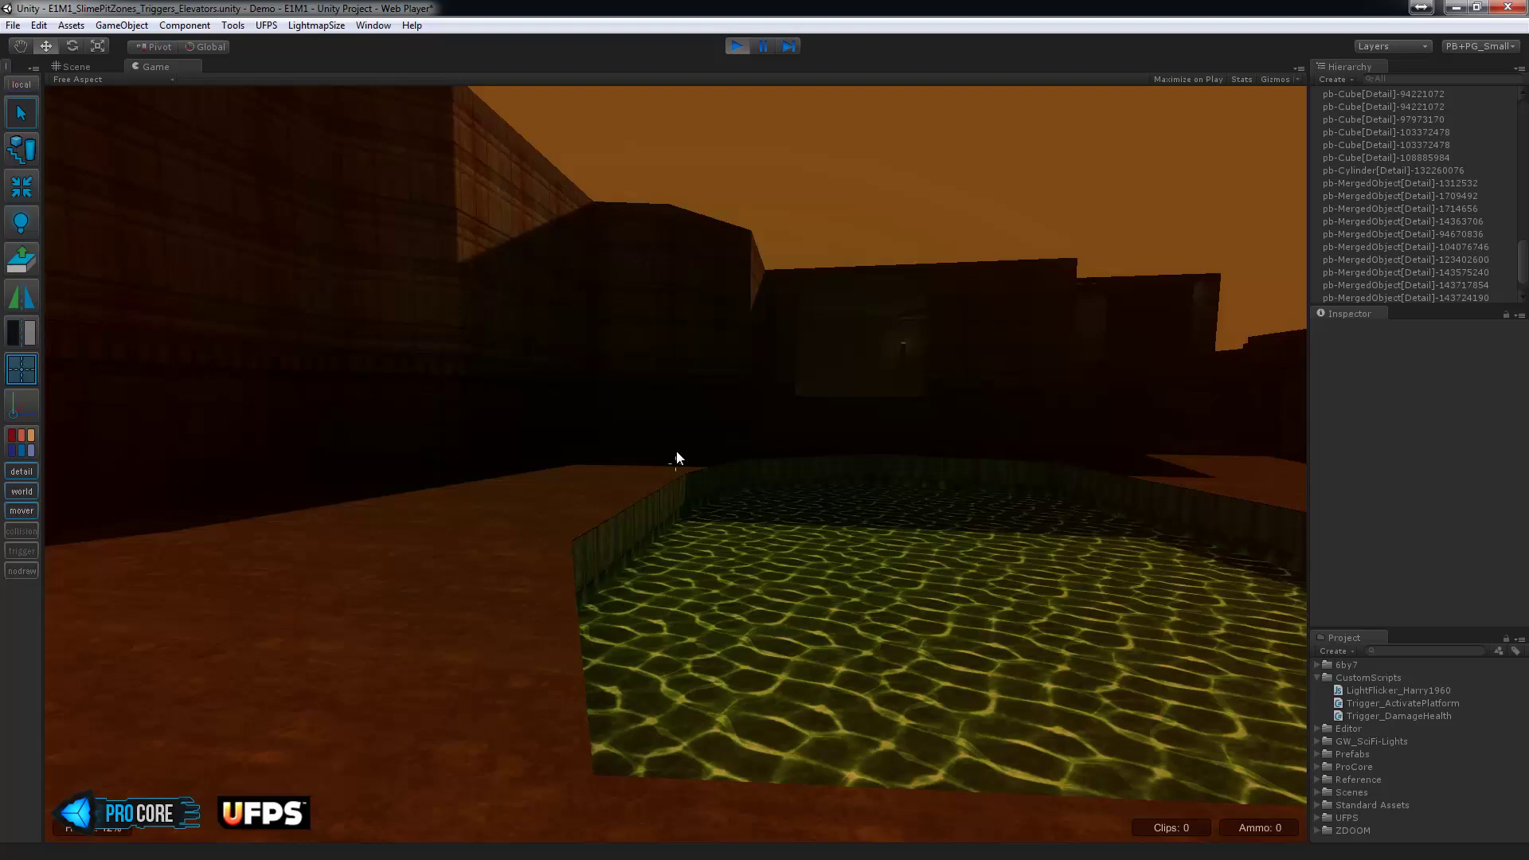
{"action": "key", "text": "w"}
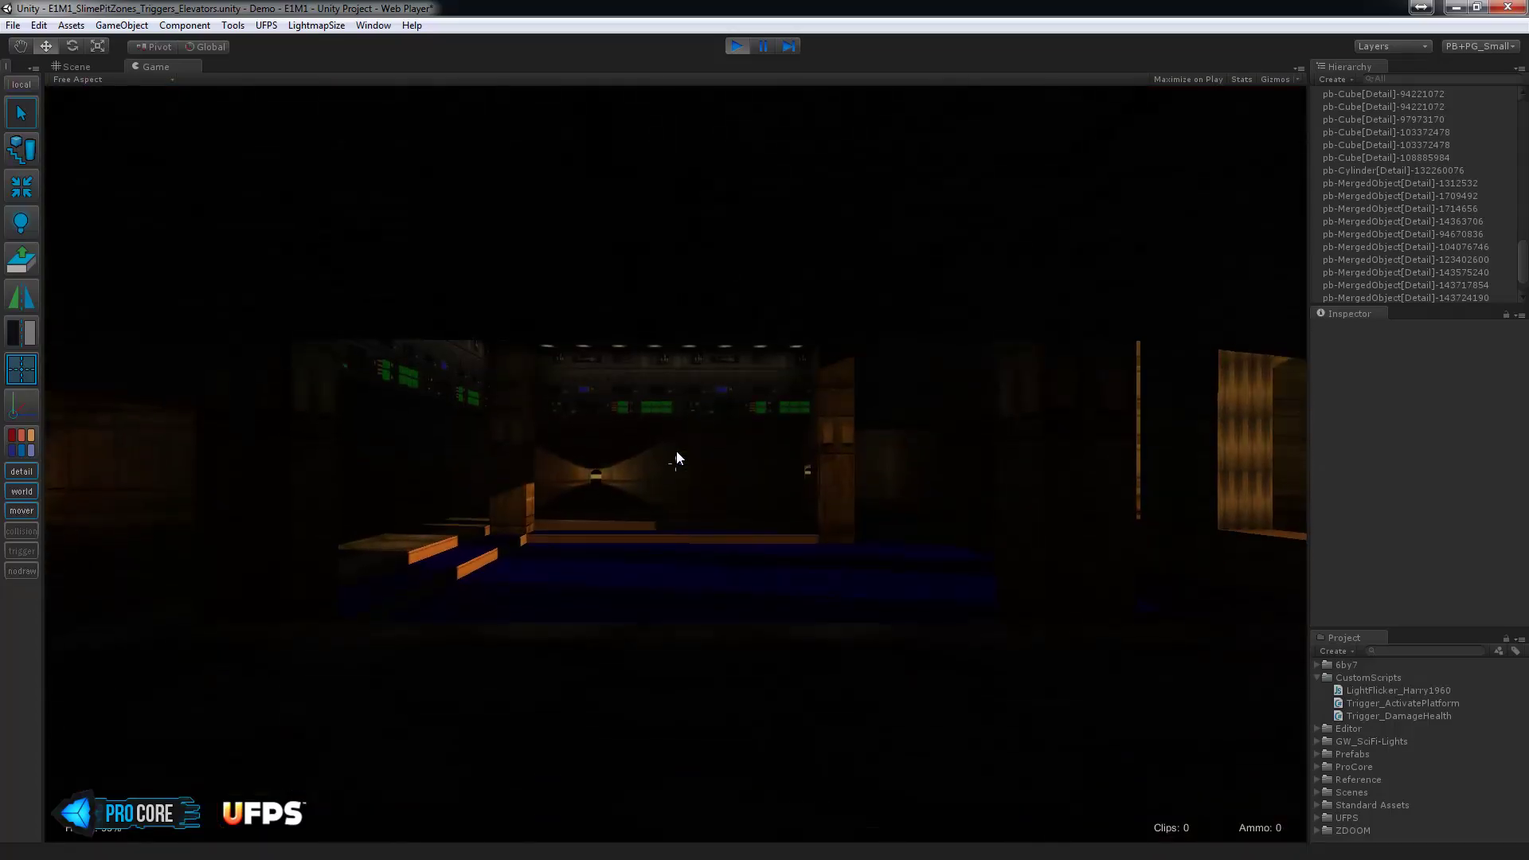
Stop the play test and save the scene.
{"action": "key", "text": "ctrl+p"}
{"action": "middle_click_drag", "start_coordinate": [676, 451], "coordinate": [709, 654]}
{"action": "scroll", "coordinate": [741, 534], "scroll_direction": "up", "scroll_amount": 8}
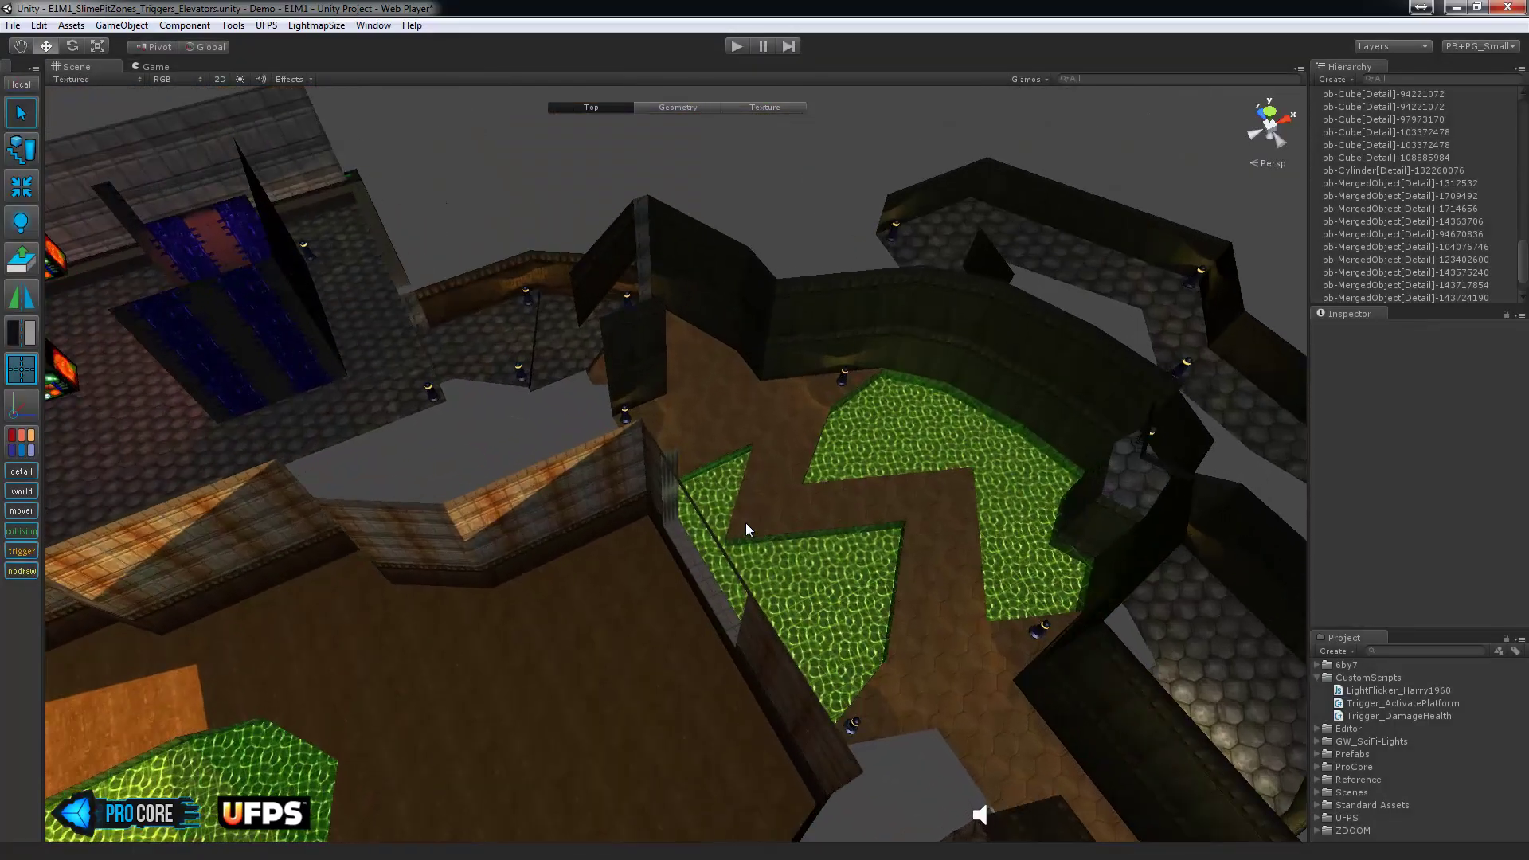
{"action": "left_click_drag", "start_coordinate": [768, 526], "coordinate": [784, 605], "text": "alt"}
{"action": "middle_click_drag", "start_coordinate": [1017, 682], "coordinate": [859, 481]}
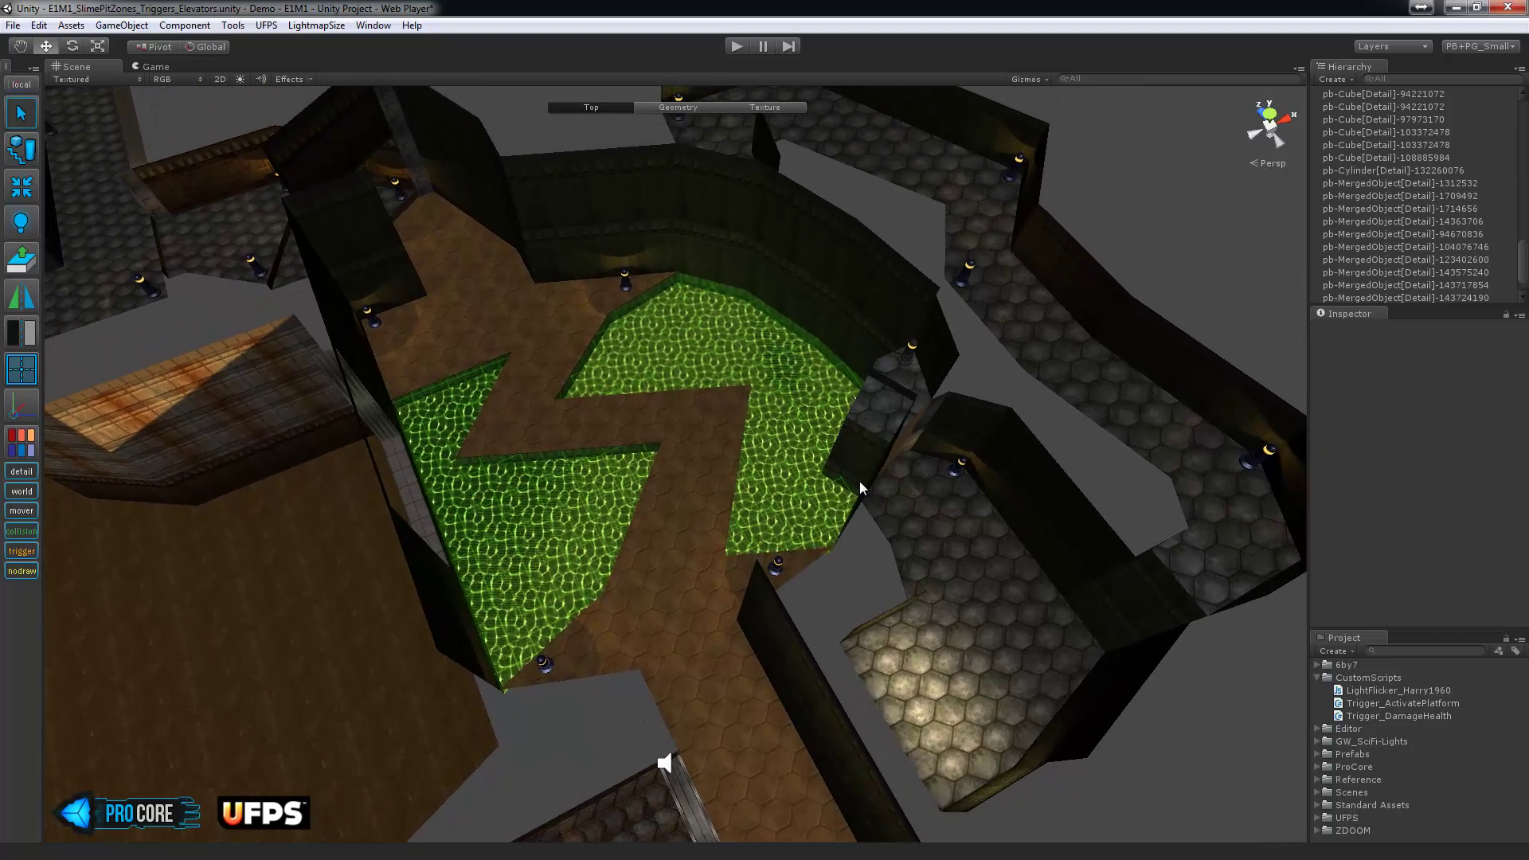
{"action": "key", "text": "ctrl+s"}
Create a ProBuilder cube near the zigzag room's entrance and place it beside the slime pit's edge at position 132, -0.5, 63.
{"action": "left_click_drag", "start_coordinate": [1010, 328], "coordinate": [698, 481], "text": "alt"}
{"action": "middle_click_drag", "start_coordinate": [698, 481], "coordinate": [806, 652]}
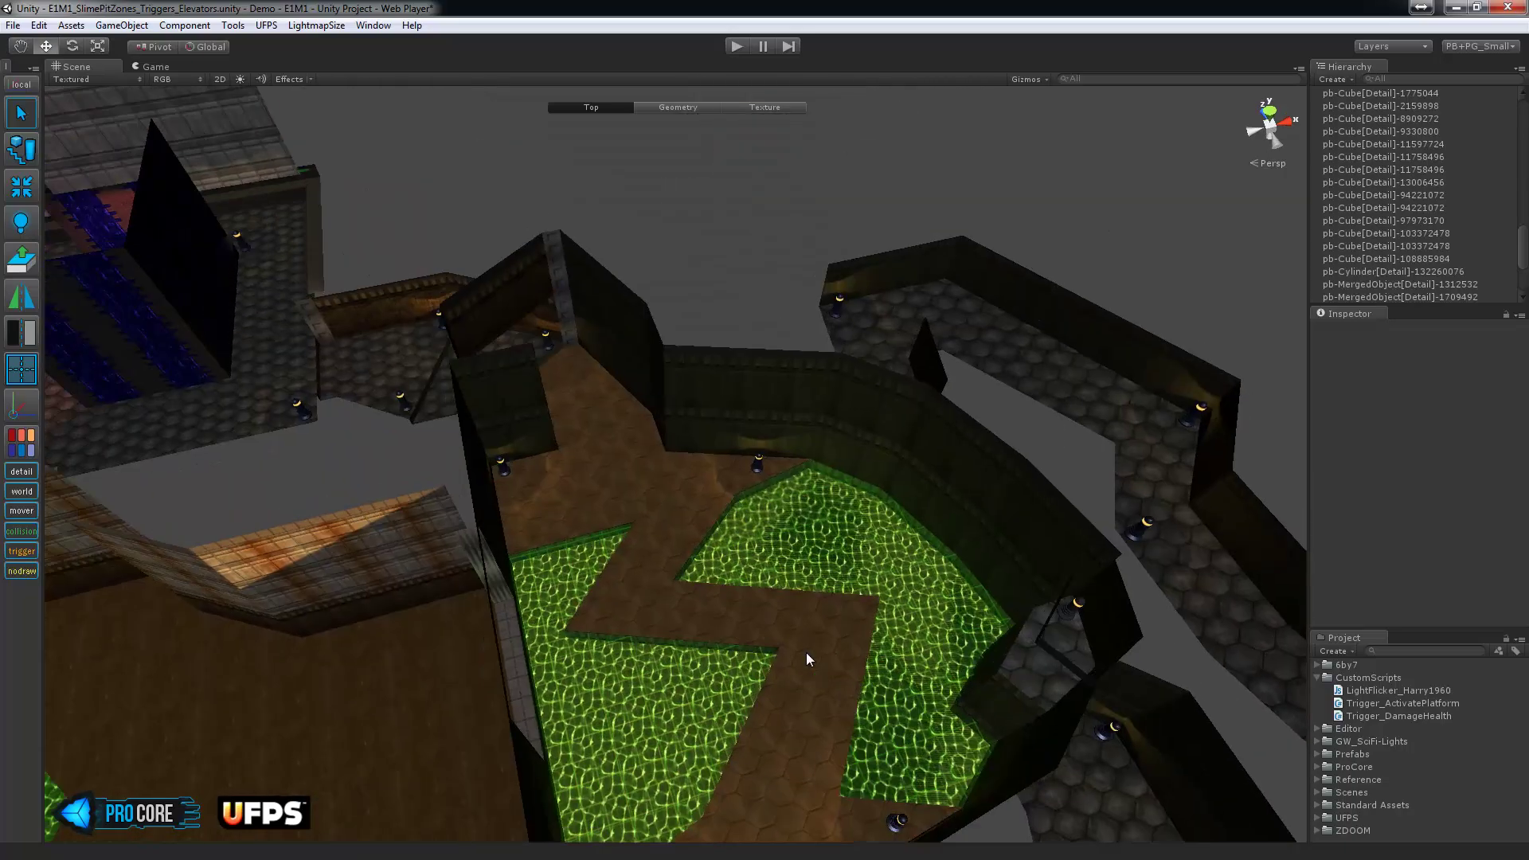
{"action": "scroll", "coordinate": [807, 653], "scroll_direction": "up", "scroll_amount": 5}
{"action": "left_click_drag", "start_coordinate": [819, 647], "coordinate": [551, 378], "text": "alt"}
{"action": "left_click", "coordinate": [765, 647]}
{"action": "key", "text": "v"}
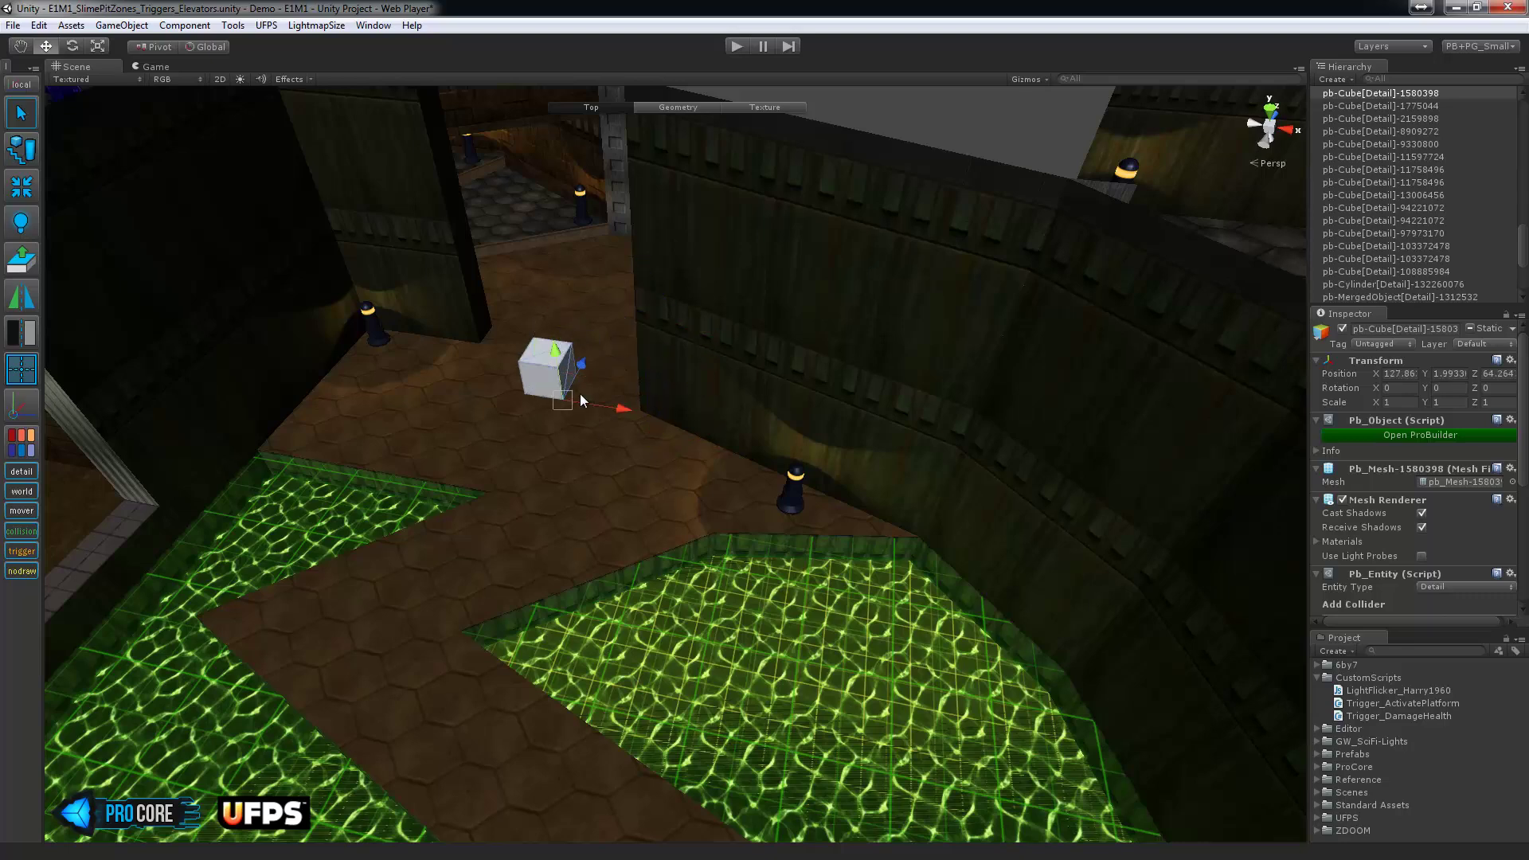
{"action": "left_click_drag", "start_coordinate": [580, 379], "coordinate": [703, 524]}
{"action": "left_click_drag", "start_coordinate": [812, 591], "coordinate": [728, 586], "text": "alt"}
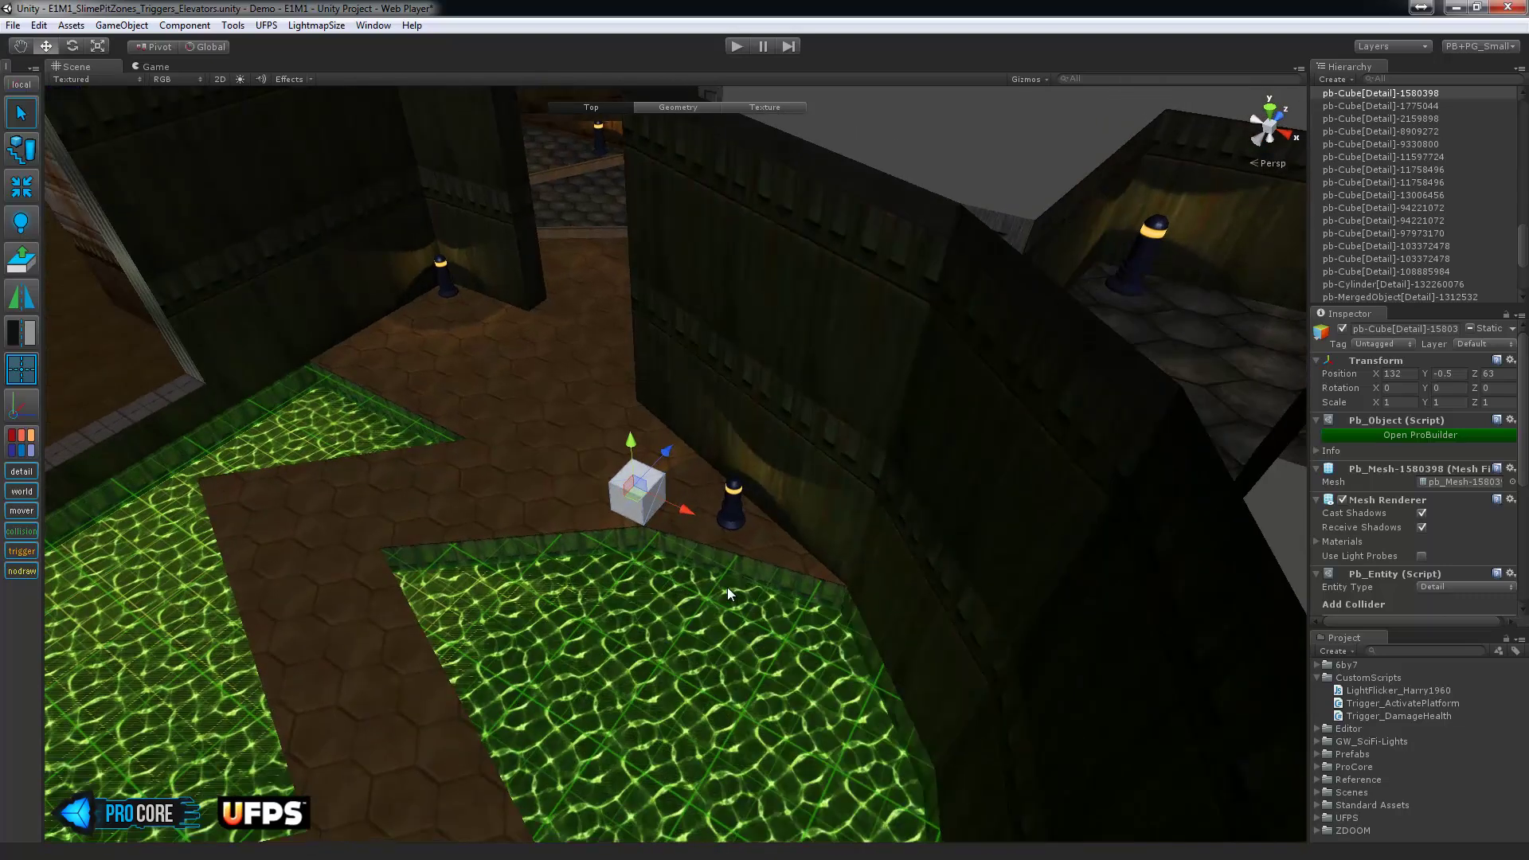
In geometry editing, stretch one end of the cube along the slime pit's edge to meet the curved wall.
{"action": "scroll", "coordinate": [713, 590], "scroll_direction": "up", "scroll_amount": 3}
{"action": "key", "text": "g"}
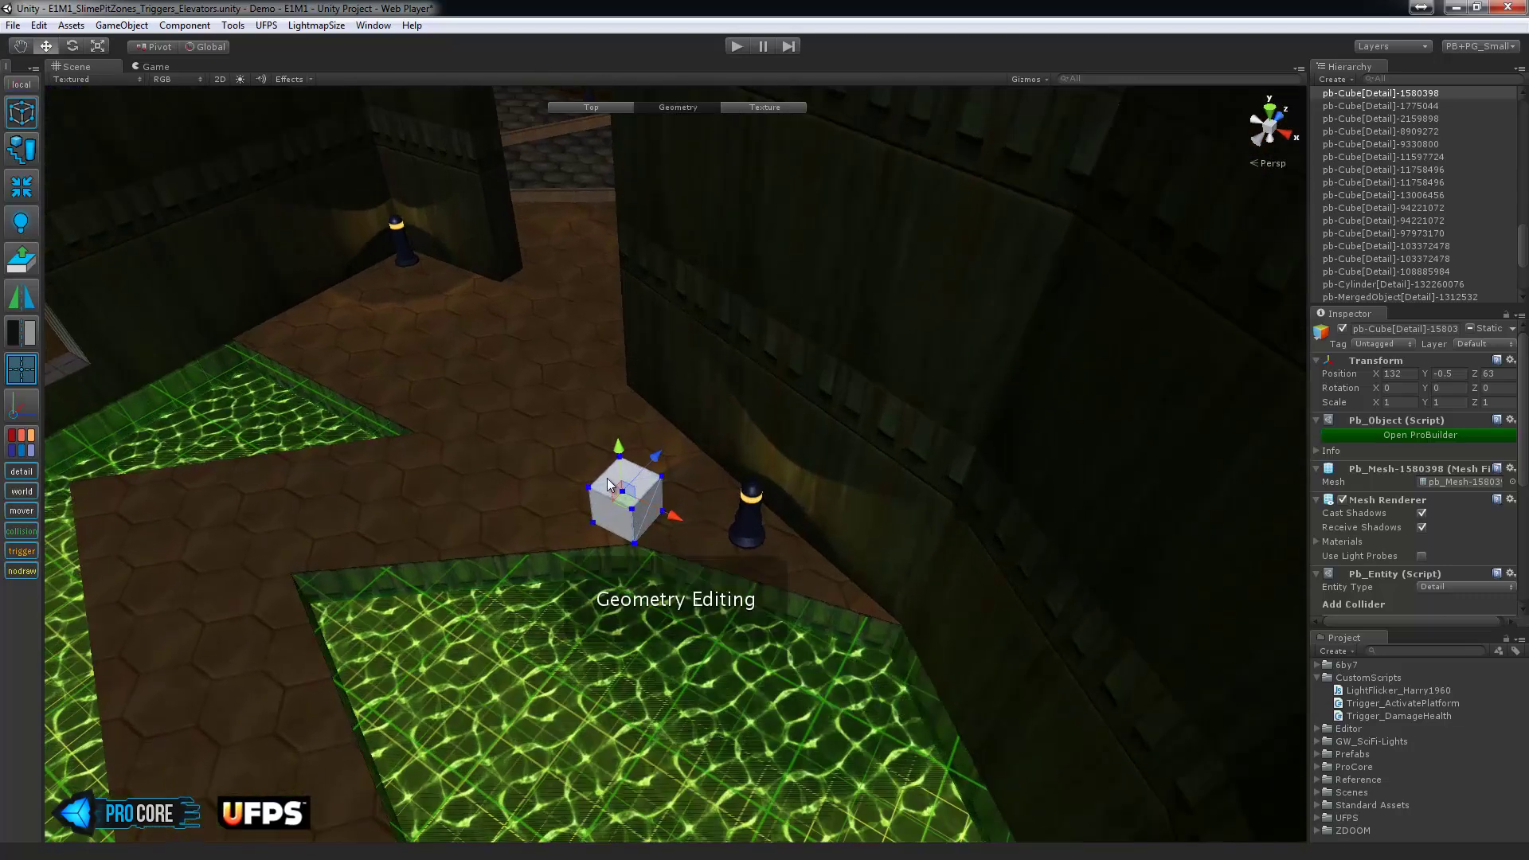
{"action": "left_click_drag", "start_coordinate": [650, 541], "coordinate": [915, 625]}
{"action": "left_click_drag", "start_coordinate": [534, 514], "coordinate": [682, 530], "text": "alt"}
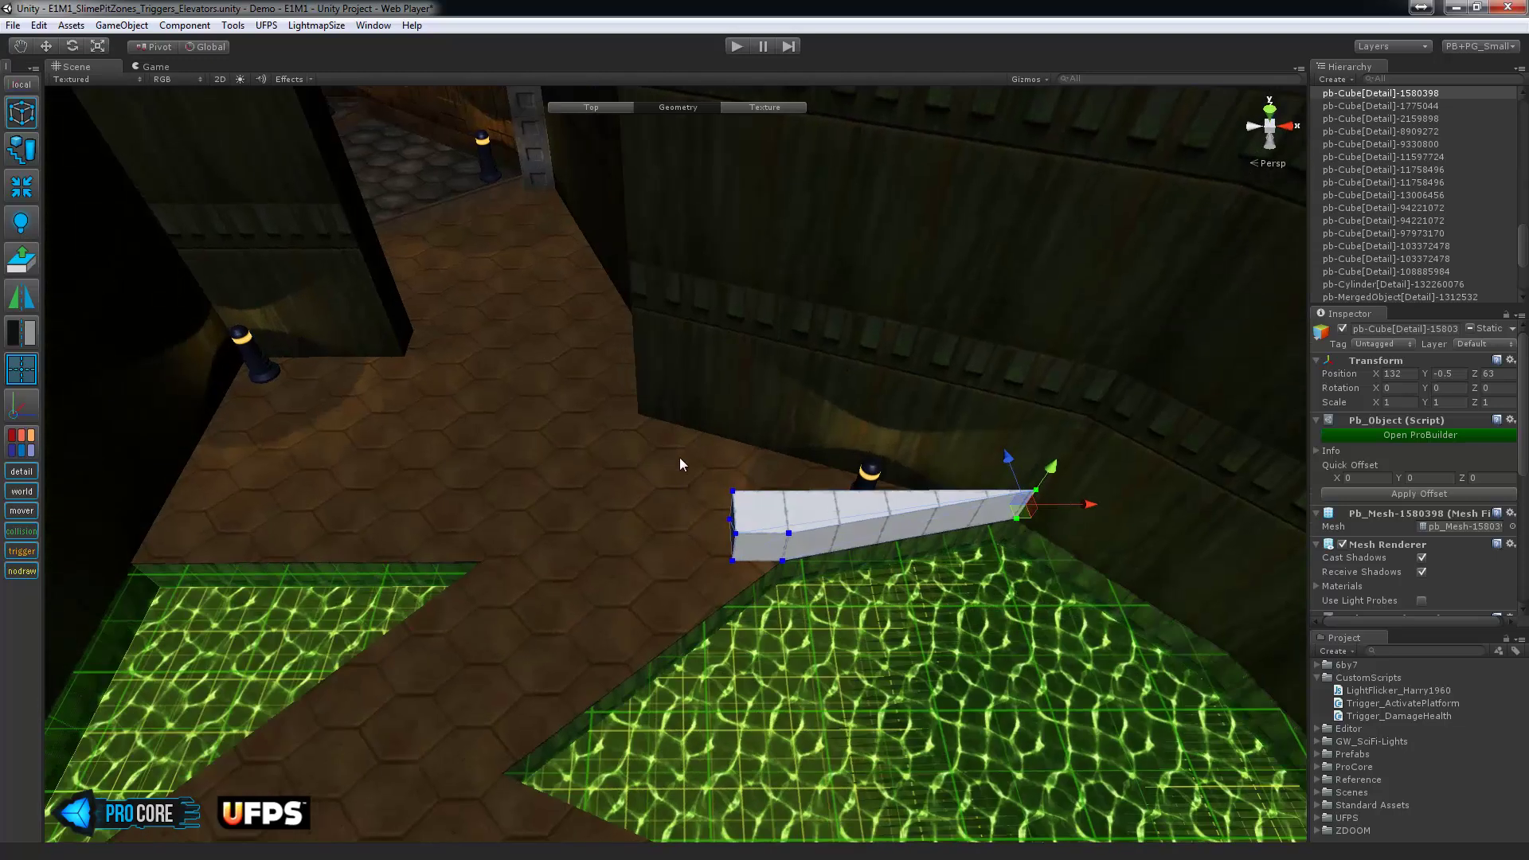
Extrude the cube's opposite end across the path to the lamp at the far wall of the entrance.
{"action": "left_click_drag", "start_coordinate": [681, 458], "coordinate": [758, 577]}
{"action": "key", "text": "p"}
{"action": "middle_click_drag", "start_coordinate": [757, 576], "coordinate": [817, 597]}
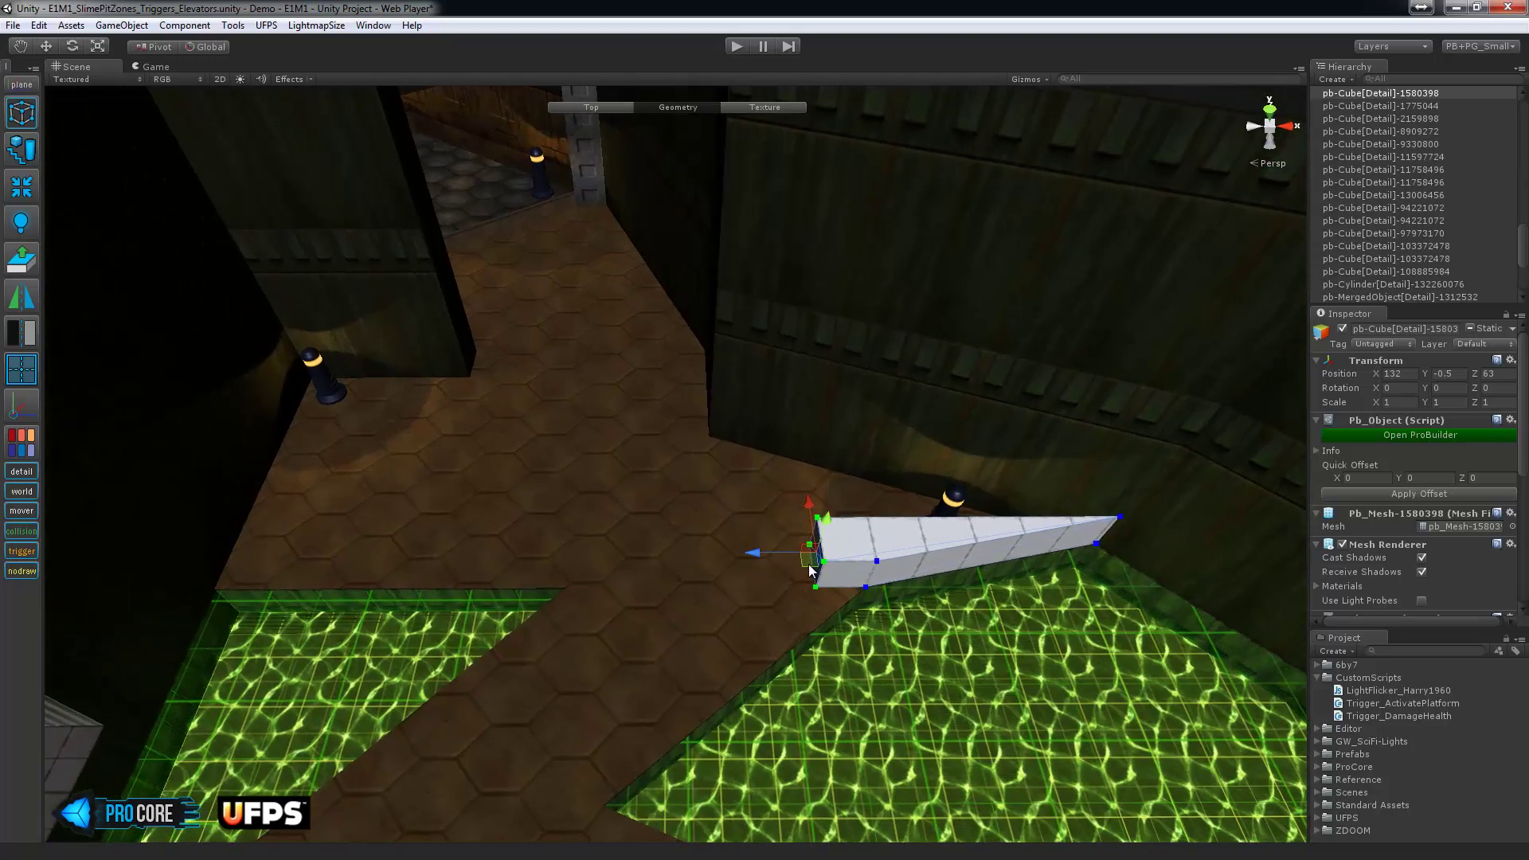
{"action": "left_click_drag", "start_coordinate": [809, 570], "coordinate": [296, 363], "text": "shift"}
{"action": "left_click_drag", "start_coordinate": [483, 358], "coordinate": [466, 530], "text": "alt"}
Select the top of the block and raise it so the volume fills the room's entrance like a tall wall.
{"action": "left_click_drag", "start_coordinate": [396, 253], "coordinate": [755, 522]}
{"action": "left_click", "coordinate": [675, 460]}
{"action": "key", "text": "p"}
{"action": "mouse_move", "coordinate": [547, 519]}
{"action": "left_mouse_down", "text": "alt"}
{"action": "mouse_move", "coordinate": [556, 635]}
{"action": "mouse_move", "coordinate": [548, 470]}
{"action": "mouse_move", "coordinate": [548, 514]}
{"action": "left_mouse_up", "text": "alt"}
{"action": "left_click_drag", "start_coordinate": [619, 422], "coordinate": [692, 508]}
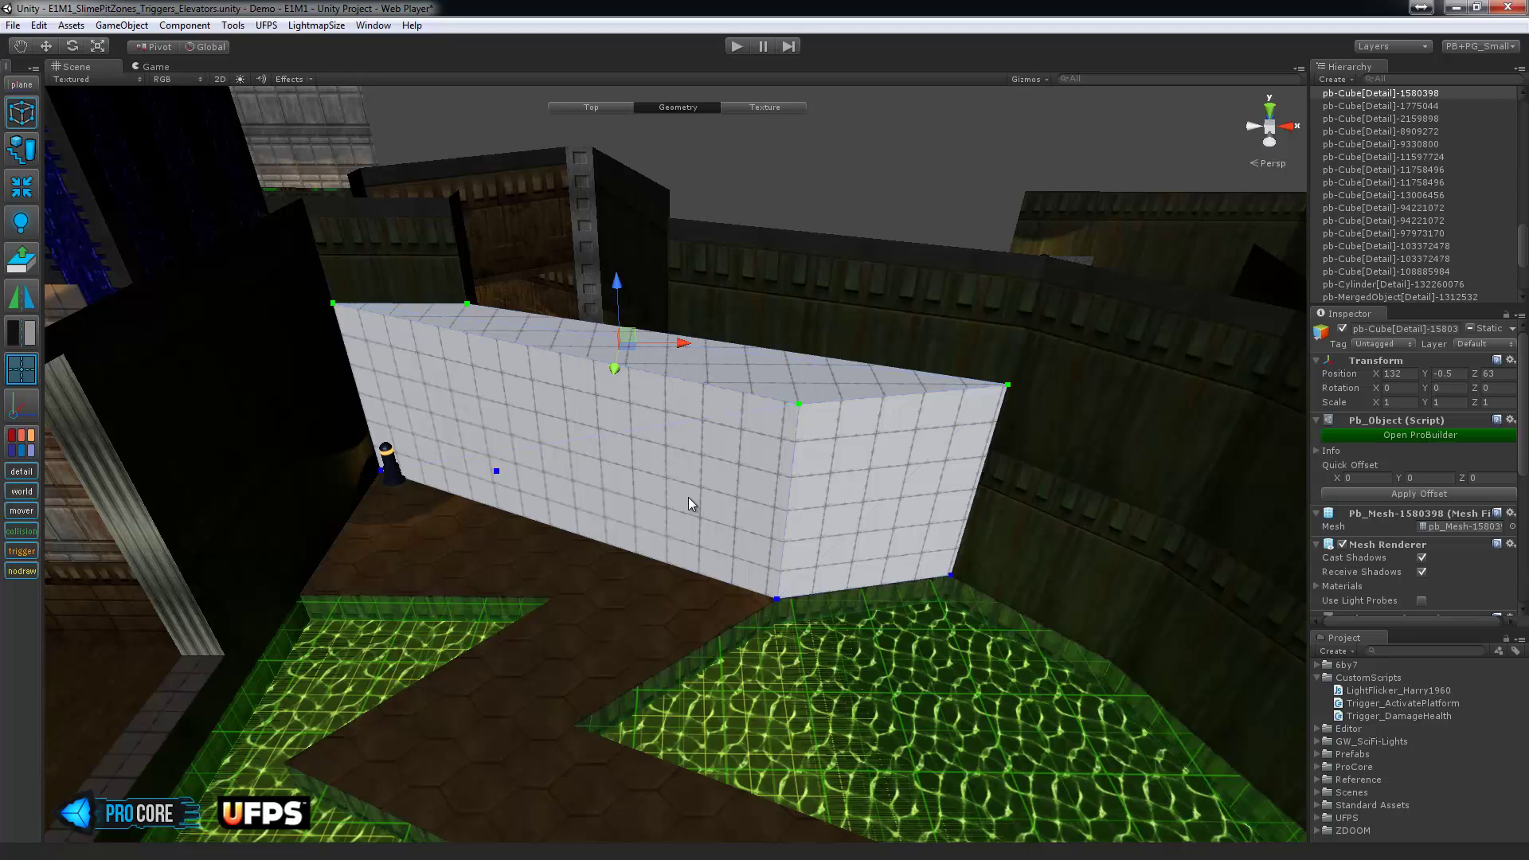
Leave geometry editing, set the entrance block's entity type to Trigger, and make its mesh collider convex.
{"action": "key", "text": "Escape"}
{"action": "left_click_drag", "start_coordinate": [813, 465], "coordinate": [744, 355], "text": "alt"}
{"action": "key", "text": "t"}
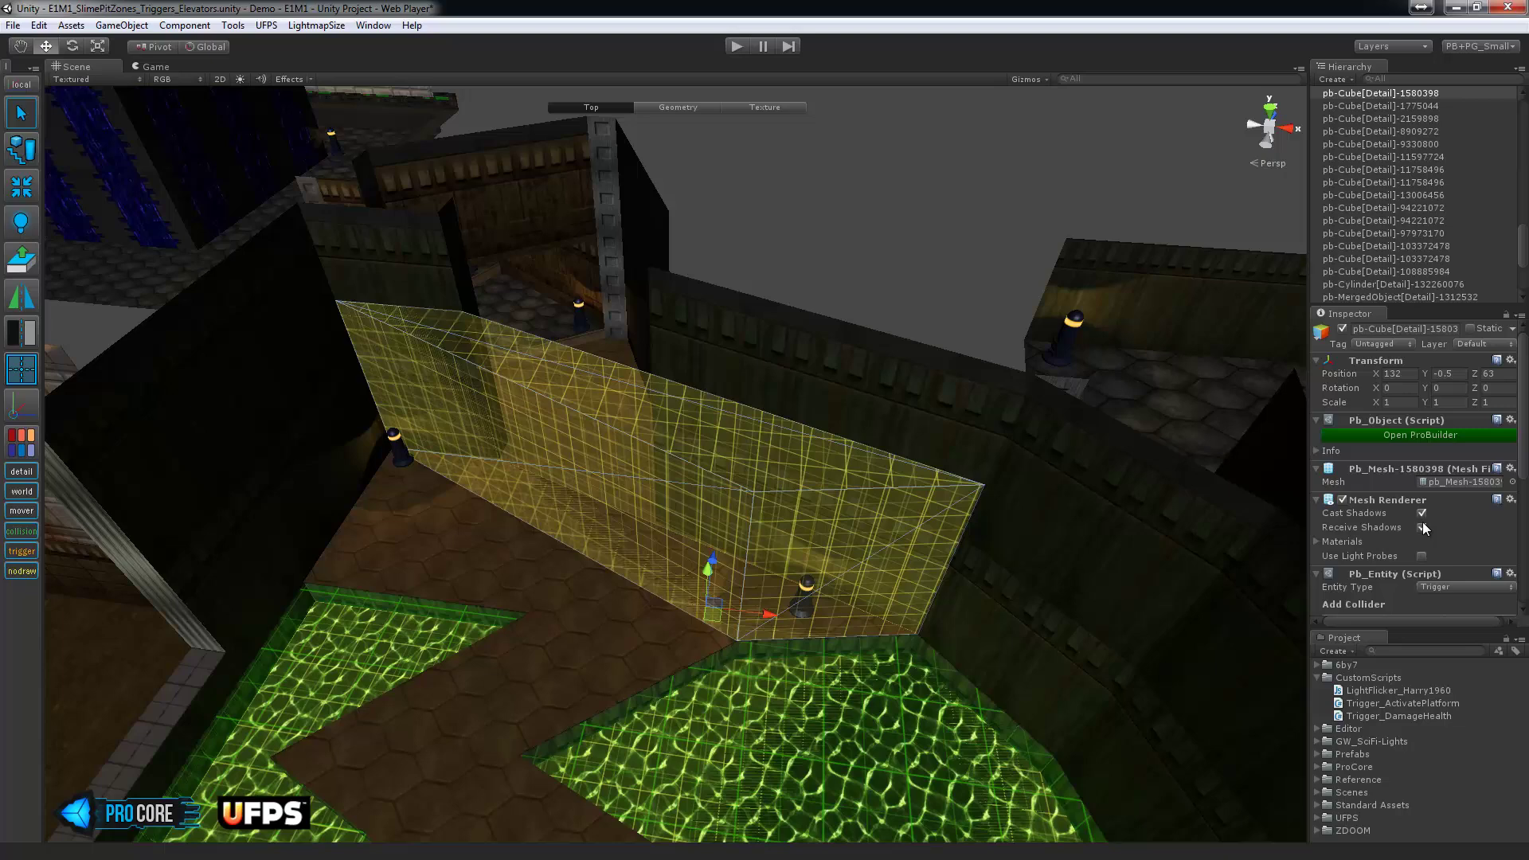
{"action": "scroll", "coordinate": [1423, 528], "scroll_direction": "down", "scroll_amount": 5}
{"action": "left_click", "coordinate": [1424, 493]}
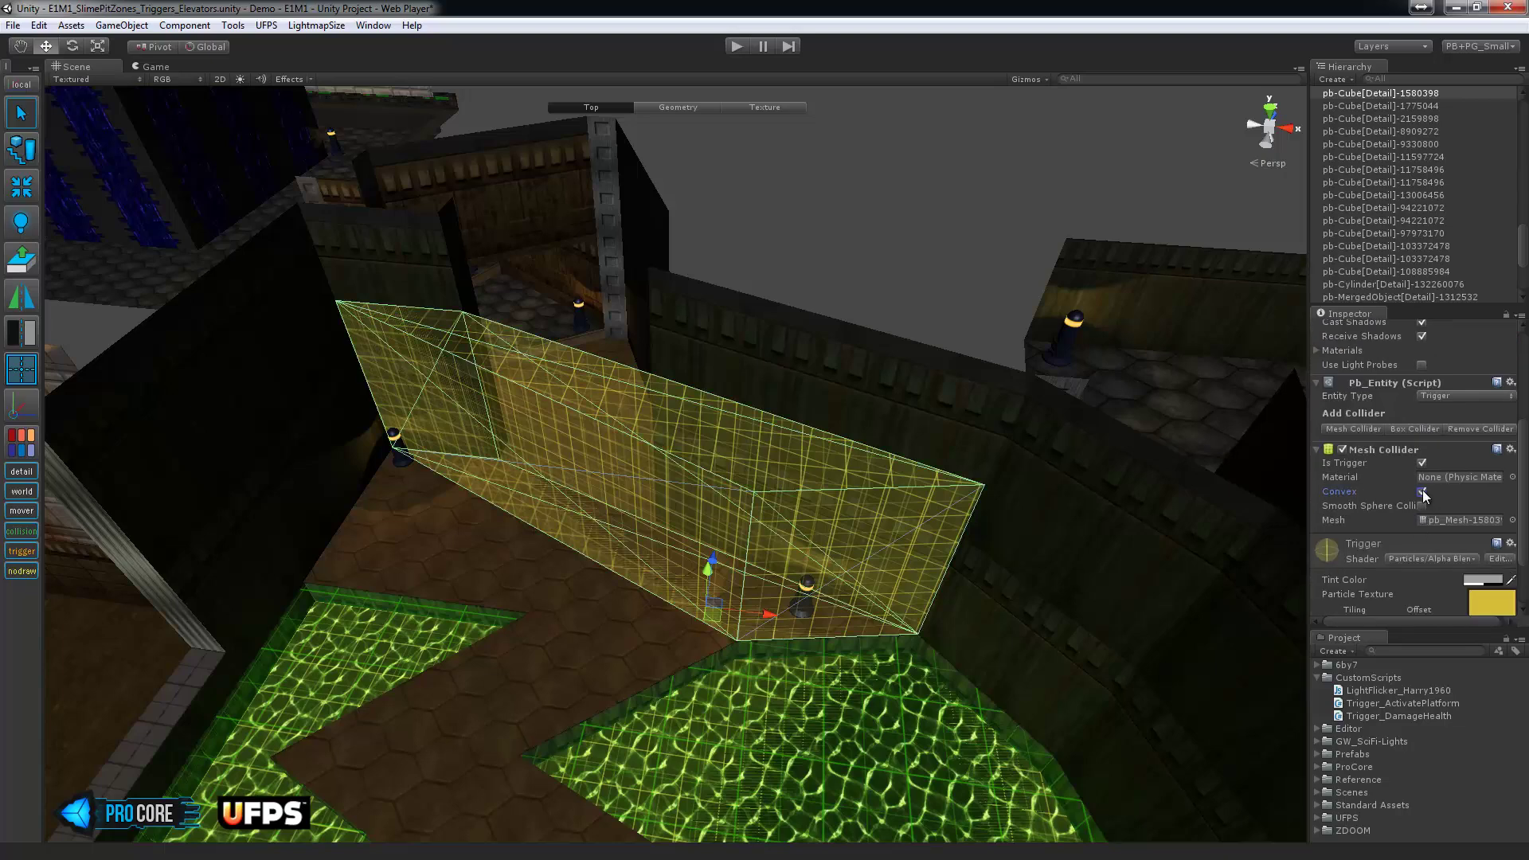
{"action": "left_click_drag", "start_coordinate": [819, 351], "coordinate": [615, 365], "text": "alt"}
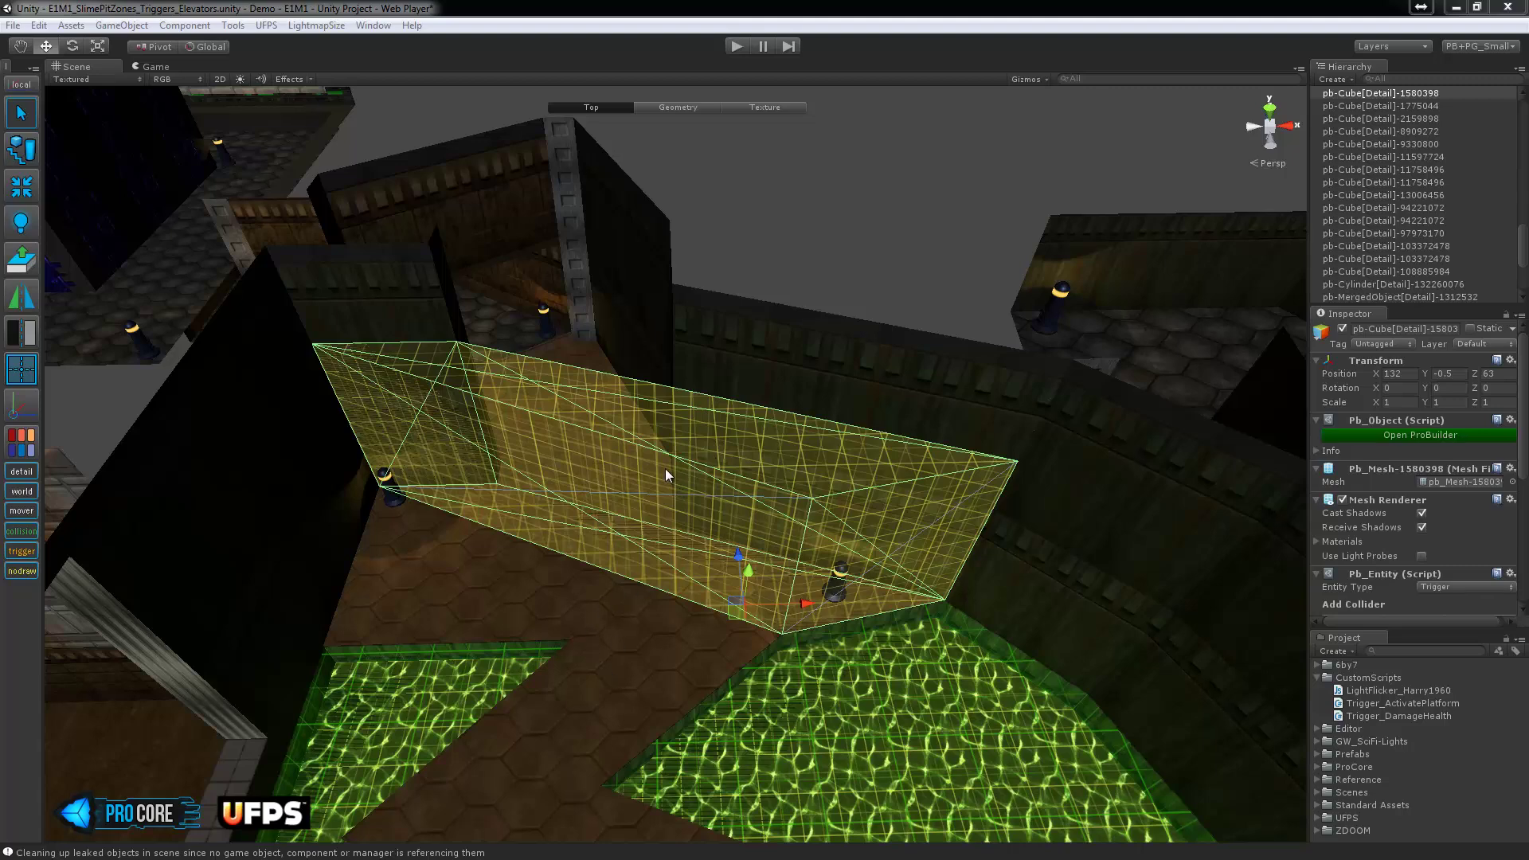
Bring up Trigger_ActivatePlatform.cs in UniSciTE and place its window beside the zigzag room view.
{"action": "scroll", "coordinate": [988, 755], "scroll_direction": "down", "scroll_amount": 10}
{"action": "middle_click_drag", "start_coordinate": [944, 705], "coordinate": [863, 565]}
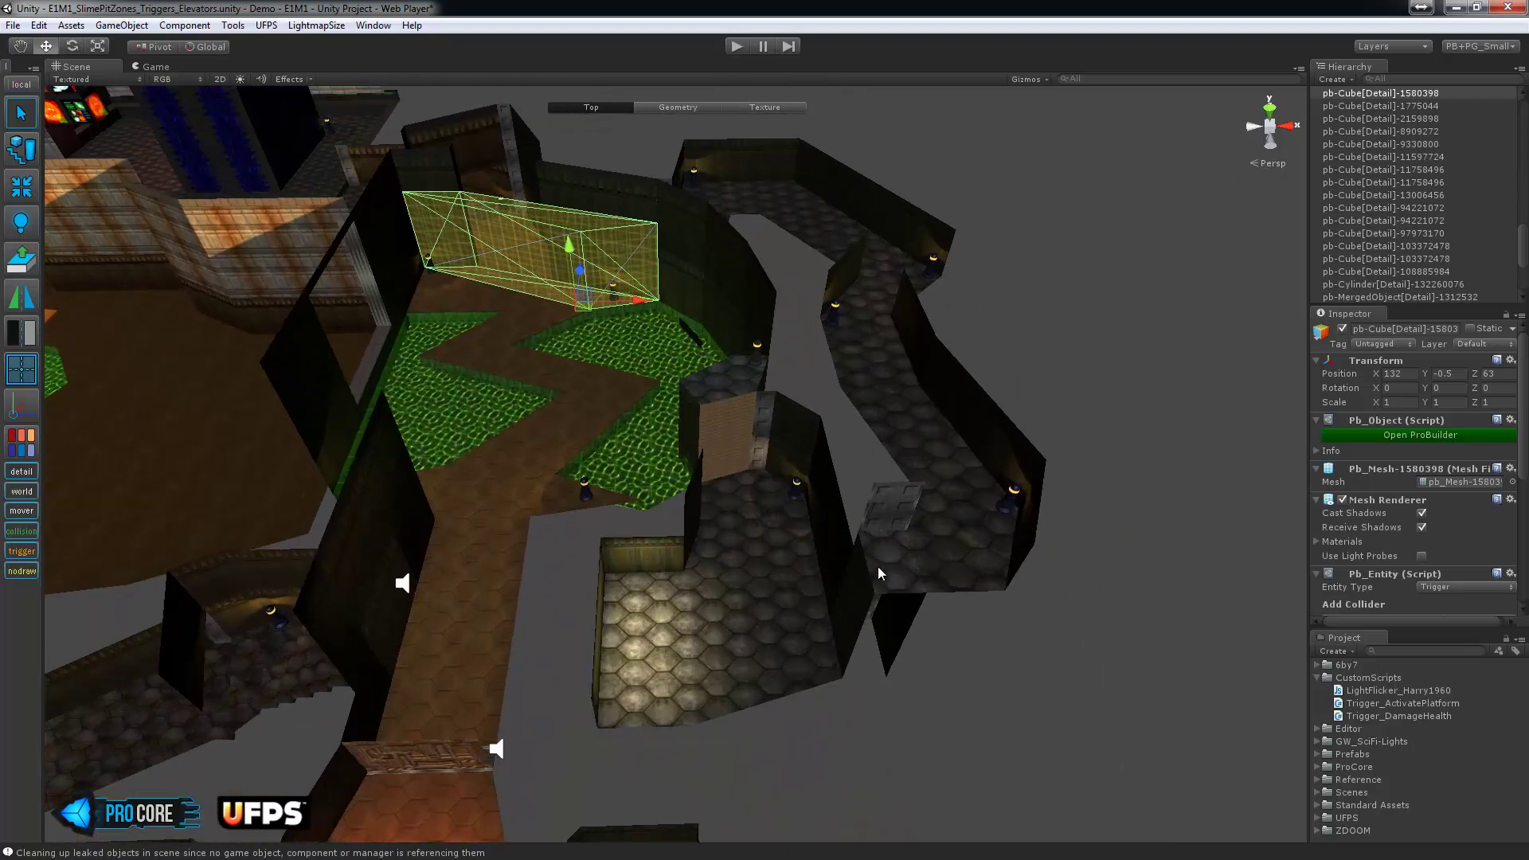
{"action": "left_click", "coordinate": [879, 572]}
{"action": "left_click_drag", "start_coordinate": [709, 454], "coordinate": [593, 336], "text": "alt"}
{"action": "left_click", "coordinate": [592, 333]}
{"action": "left_click_drag", "start_coordinate": [1528, 141], "coordinate": [877, 156]}
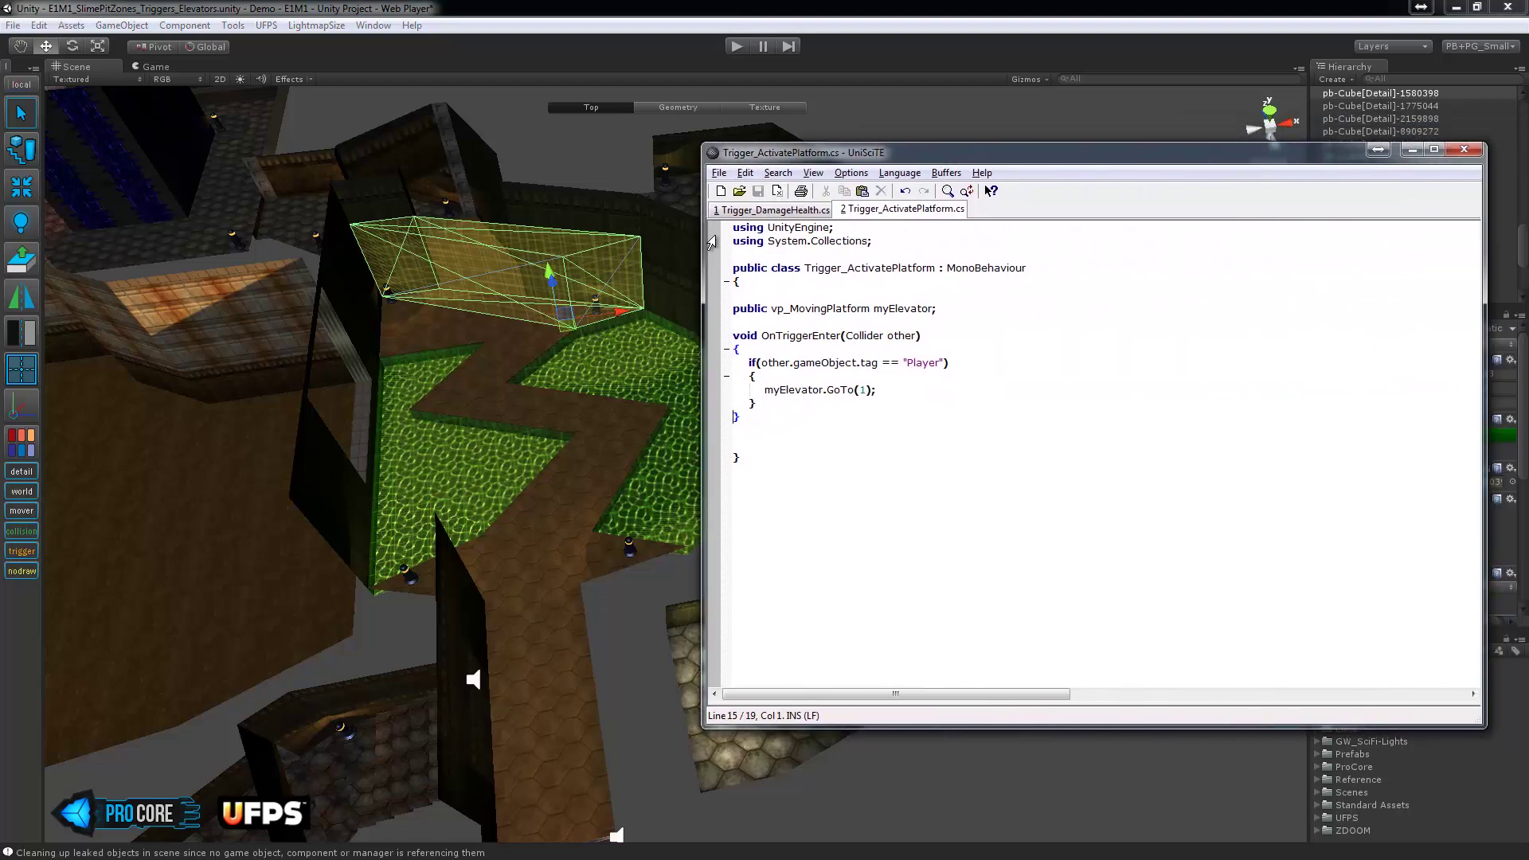
{"action": "left_click_drag", "start_coordinate": [703, 242], "coordinate": [938, 243]}
{"action": "left_click_drag", "start_coordinate": [1271, 168], "coordinate": [1310, 184]}
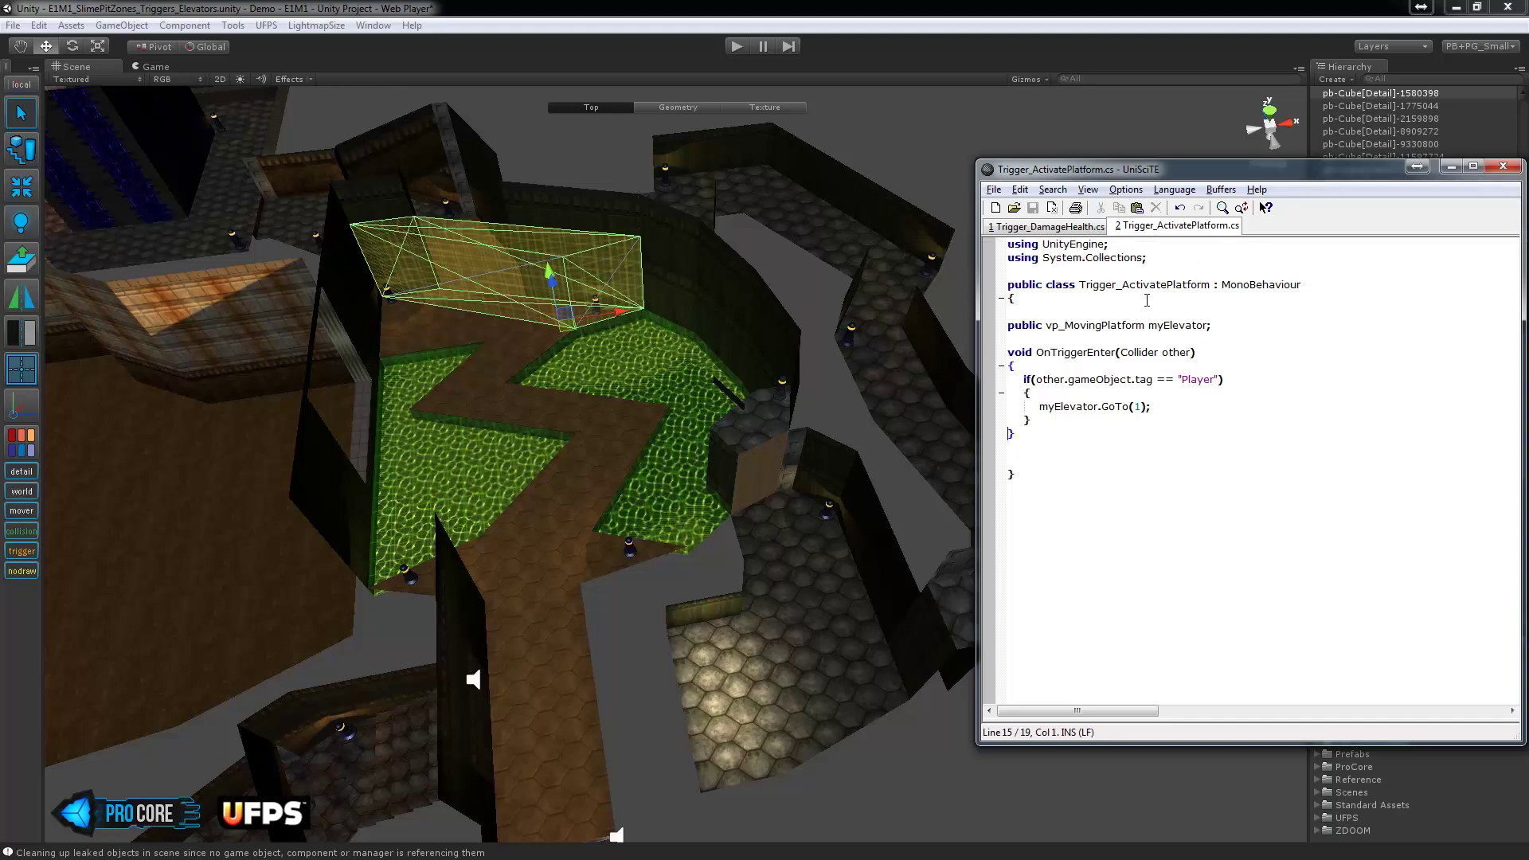
Review the script's public vp_MovingPlatform myElevator variable, the OnTriggerEnter function and the "Player" tag check.
{"action": "left_click_drag", "start_coordinate": [1008, 326], "coordinate": [1217, 329]}
{"action": "left_click", "coordinate": [1173, 327]}
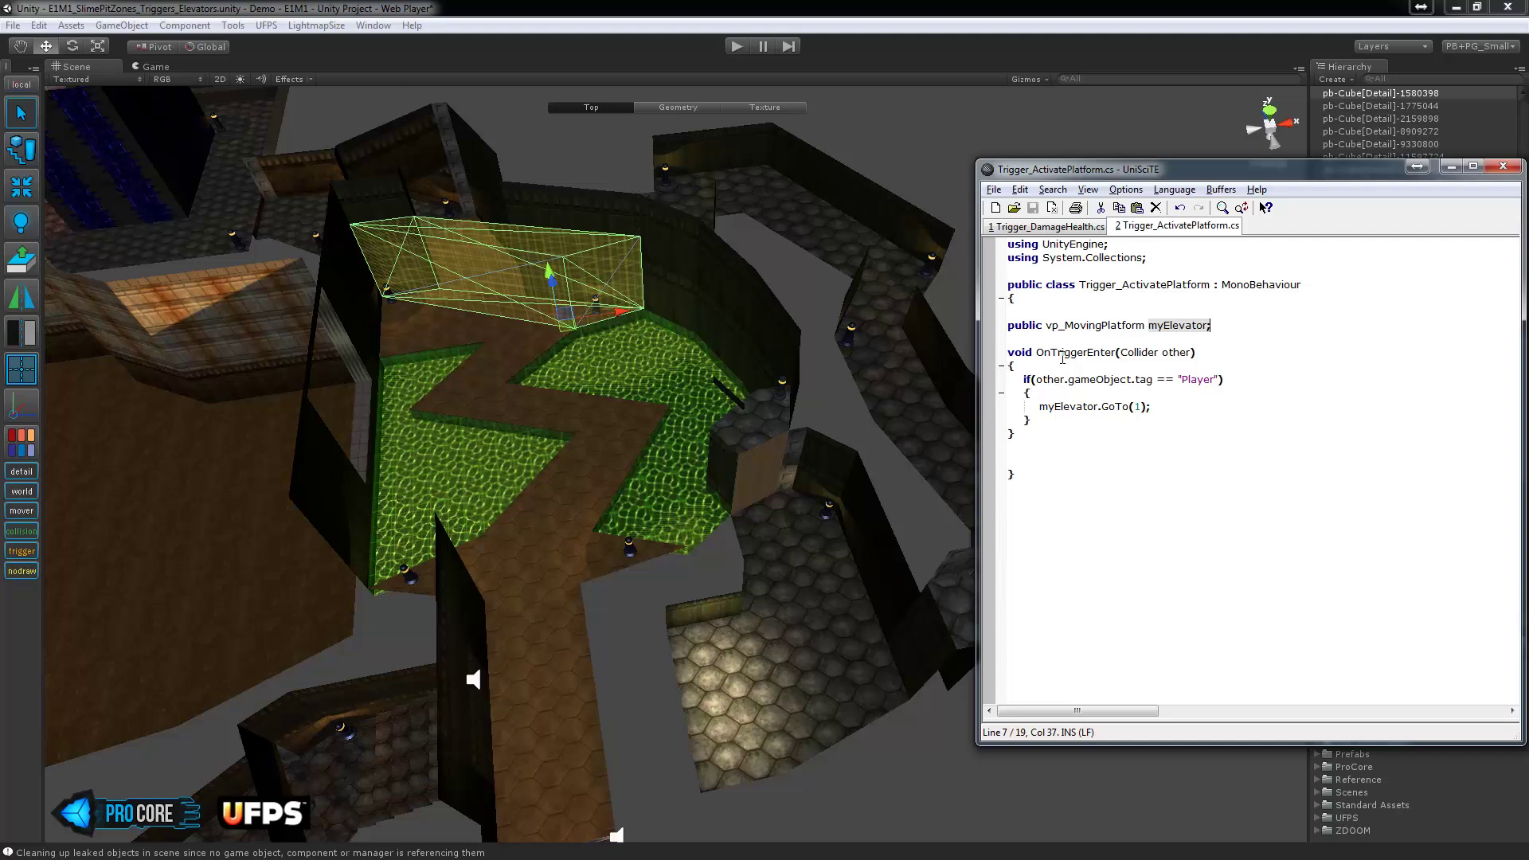
{"action": "left_click_drag", "start_coordinate": [1037, 353], "coordinate": [1117, 353]}
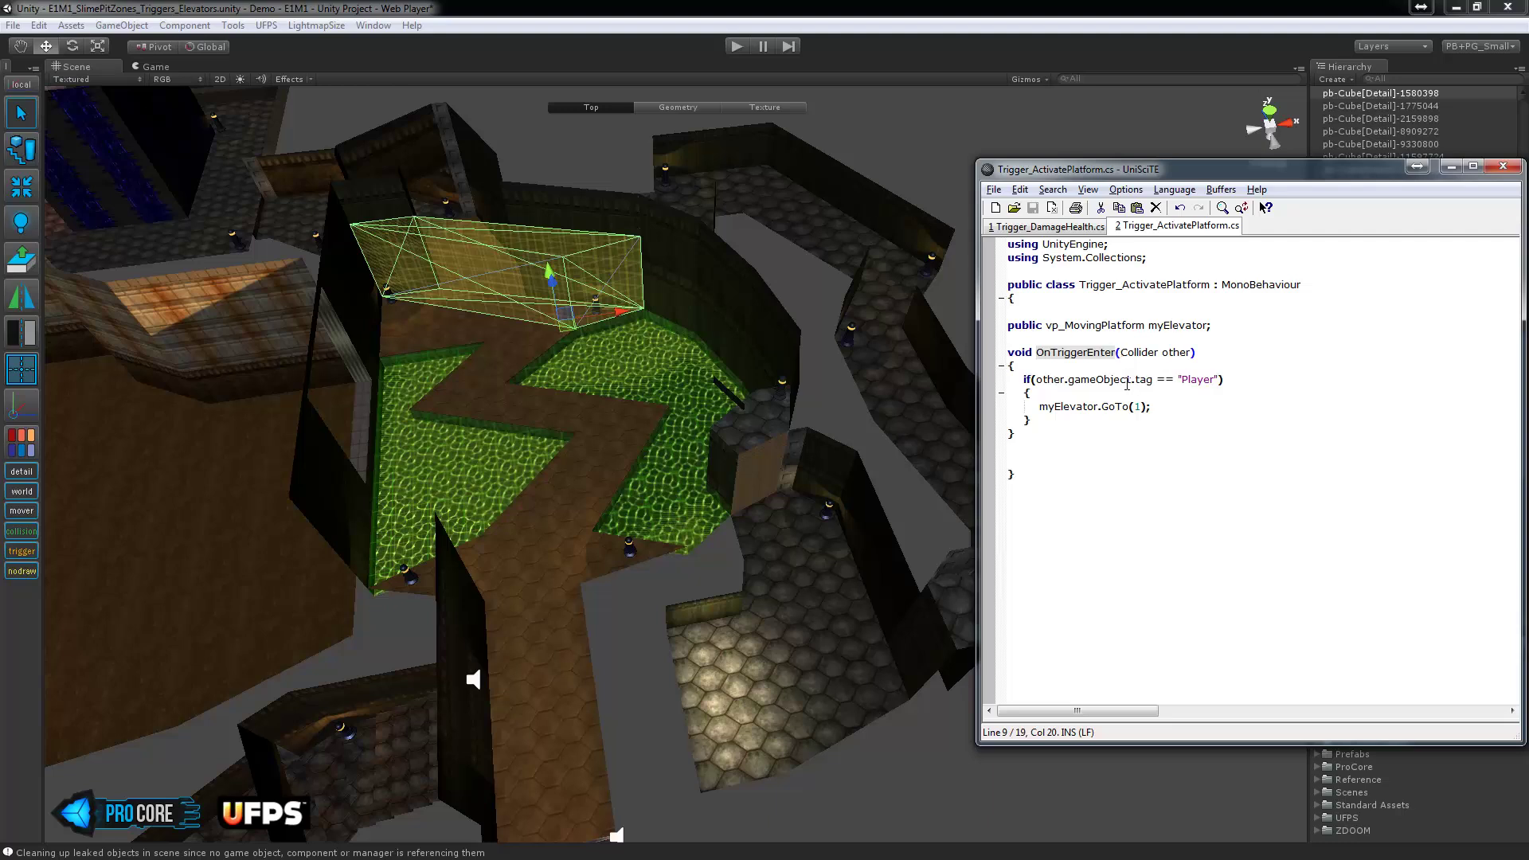
{"action": "left_click", "coordinate": [1025, 381]}
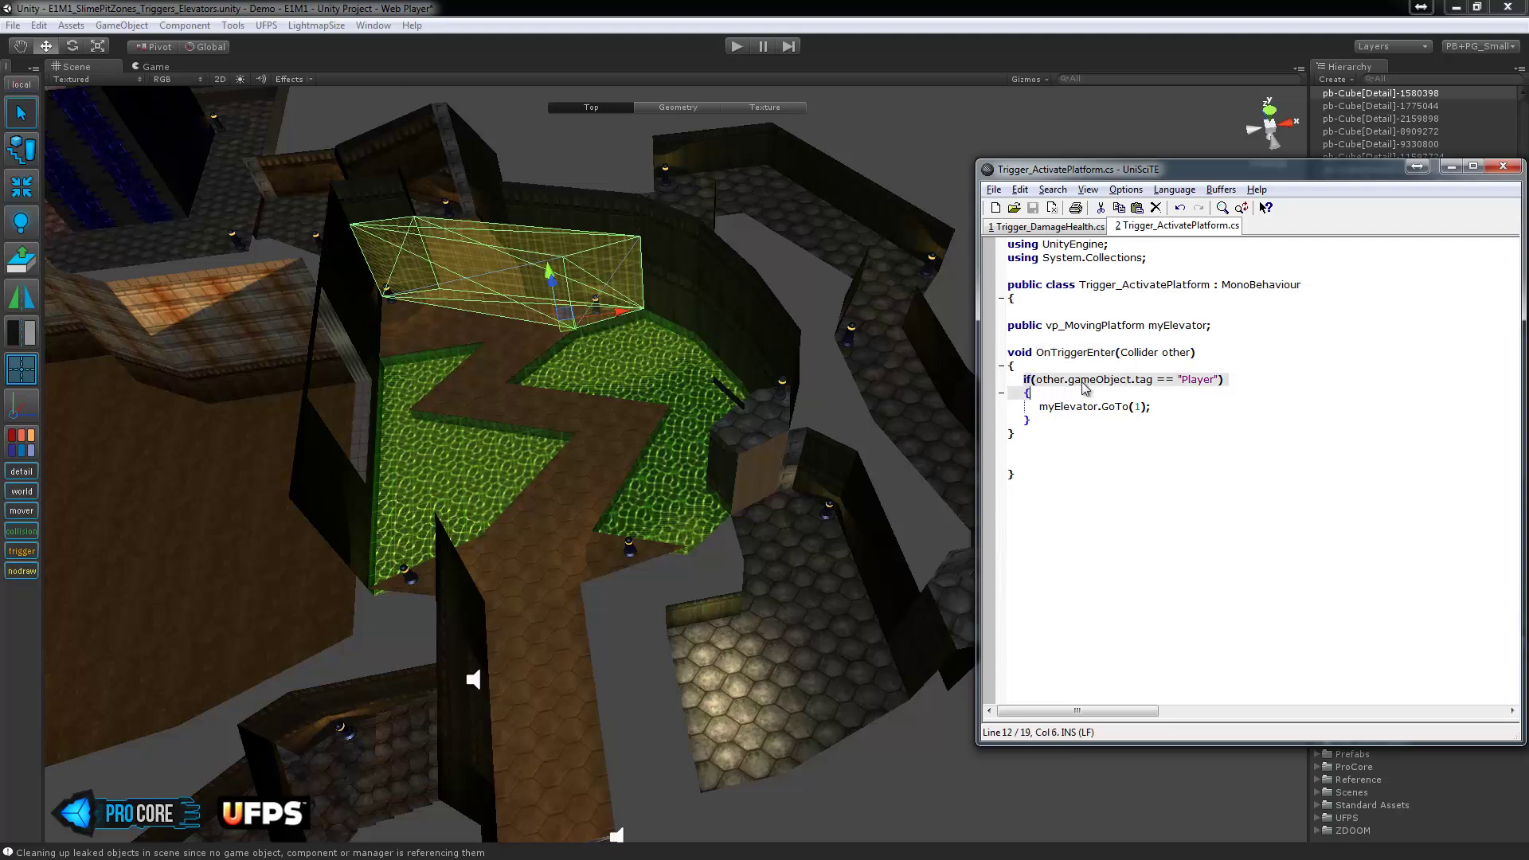
Review the script's "Player" tag check and the myElevator.GoTo(1) call, and return to the Unity scene.
{"action": "left_click", "coordinate": [1066, 381]}
{"action": "left_click_drag", "start_coordinate": [1025, 380], "coordinate": [1034, 388]}
{"action": "double_click", "coordinate": [1084, 407]}
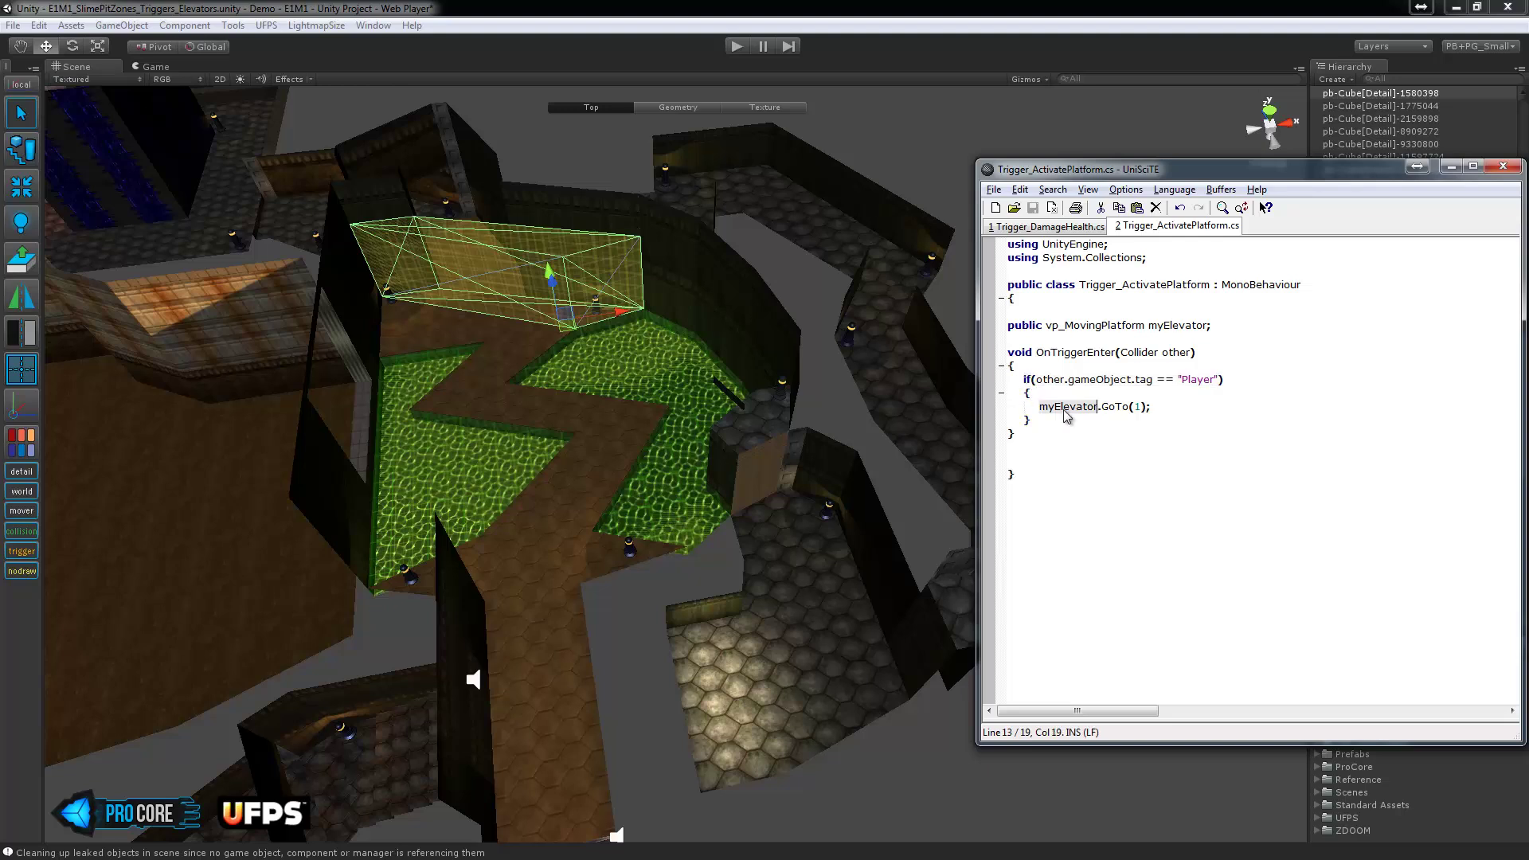
{"action": "double_click", "coordinate": [1124, 407]}
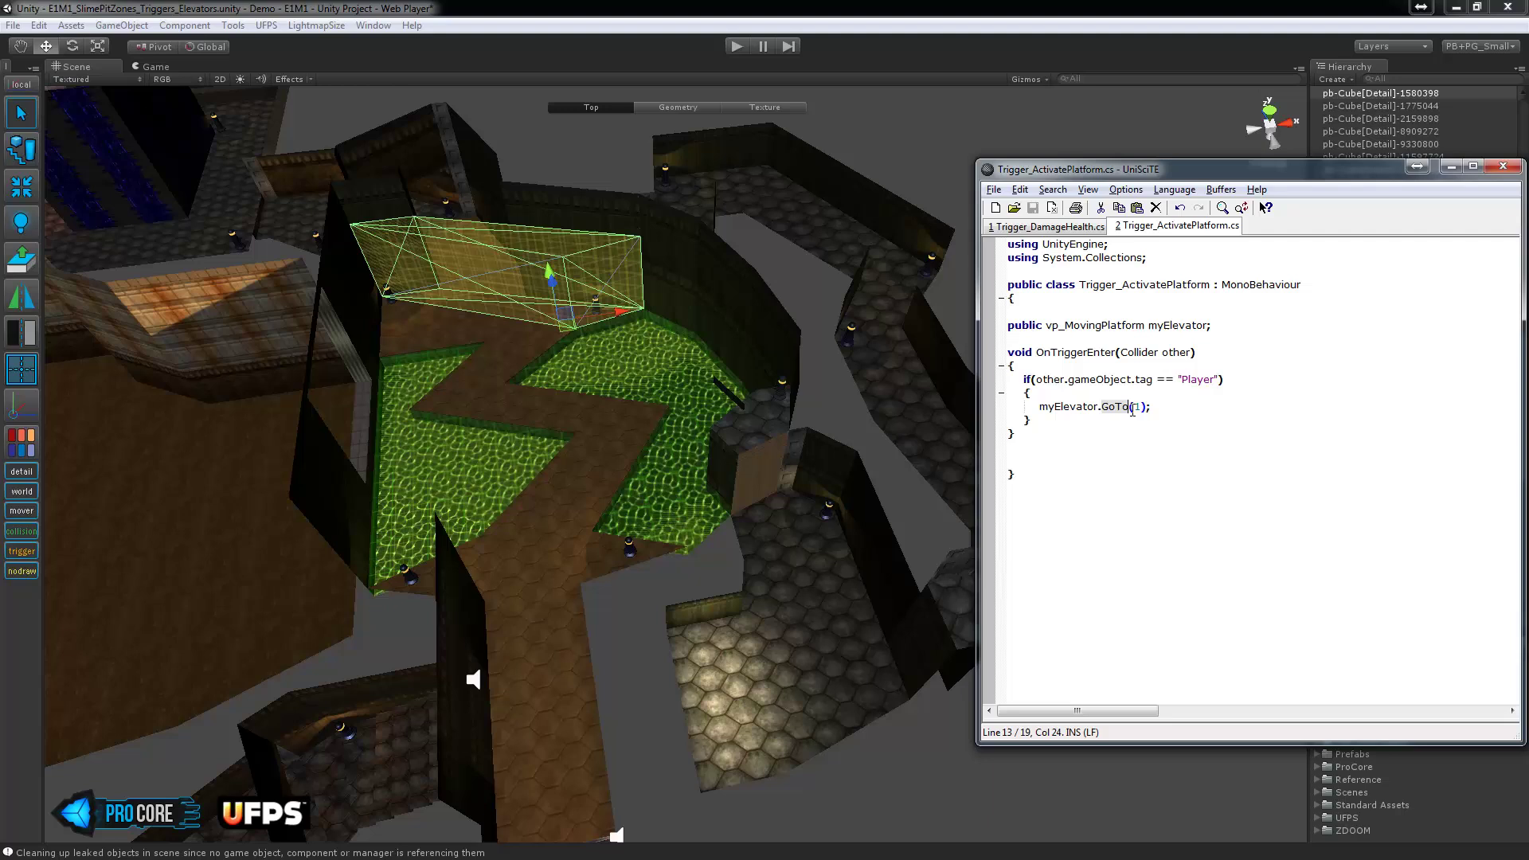
{"action": "double_click", "coordinate": [1138, 407]}
{"action": "left_click", "coordinate": [850, 512]}
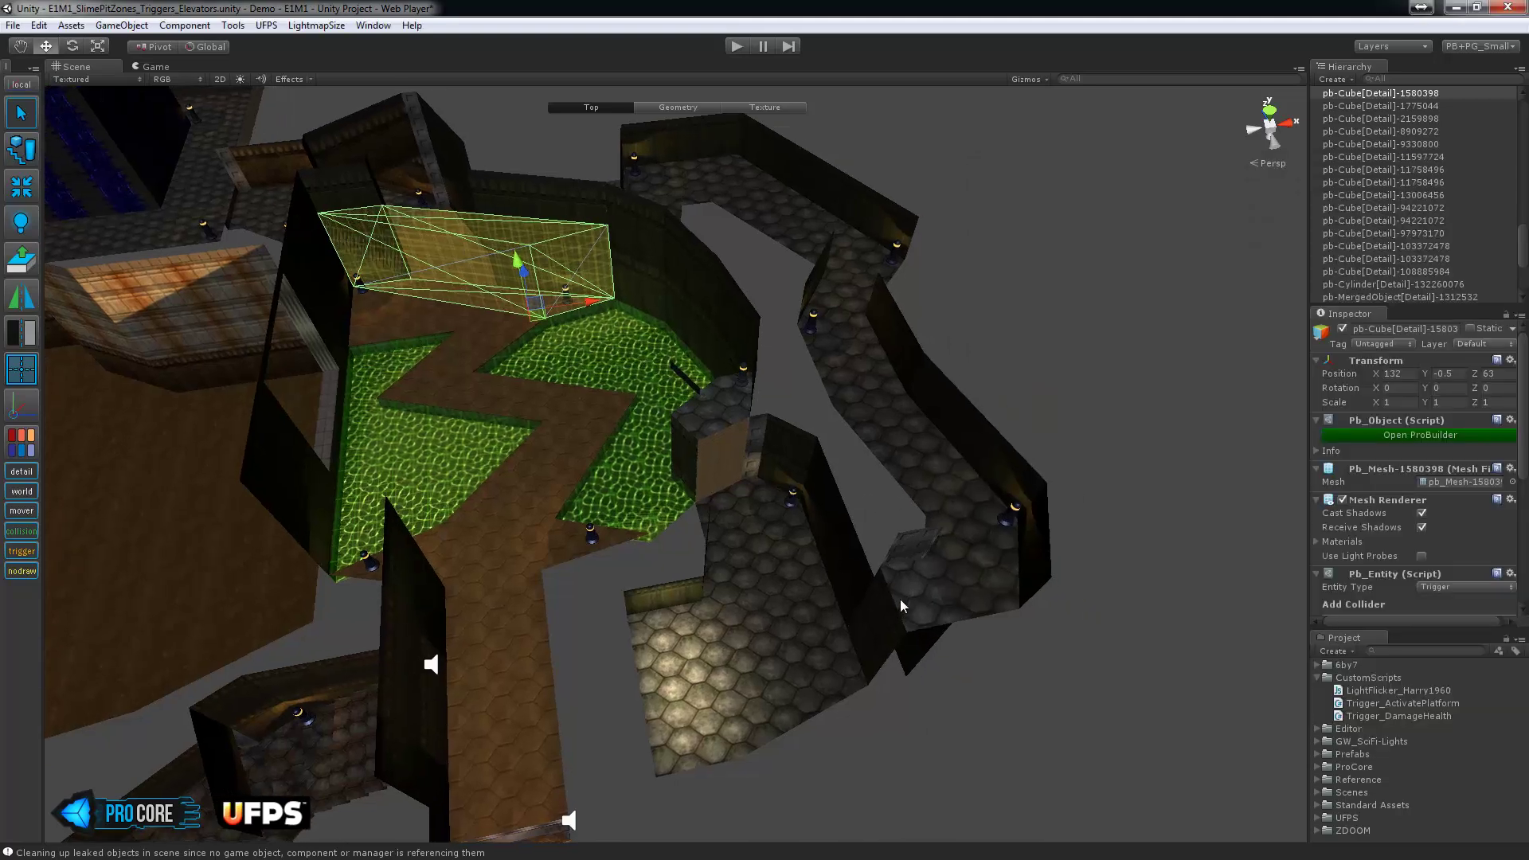
Try lowering the elevator block at the end of the stone hallway to preview its travel, and undo the move.
{"action": "left_click", "coordinate": [901, 606]}
{"action": "left_click_drag", "start_coordinate": [979, 674], "coordinate": [998, 645], "text": "alt"}
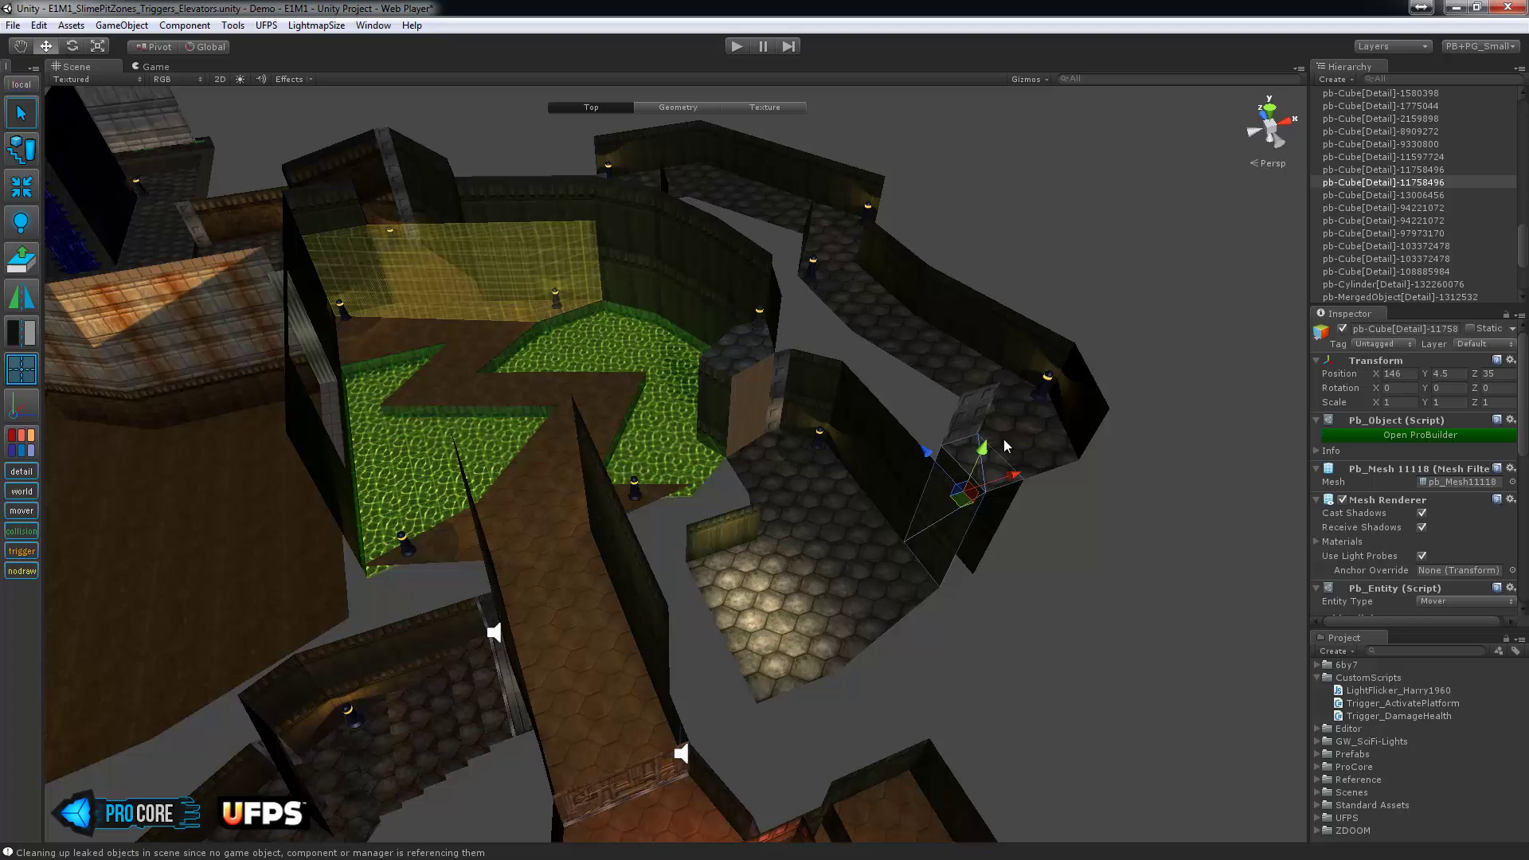
{"action": "left_click_drag", "start_coordinate": [986, 454], "coordinate": [970, 572]}
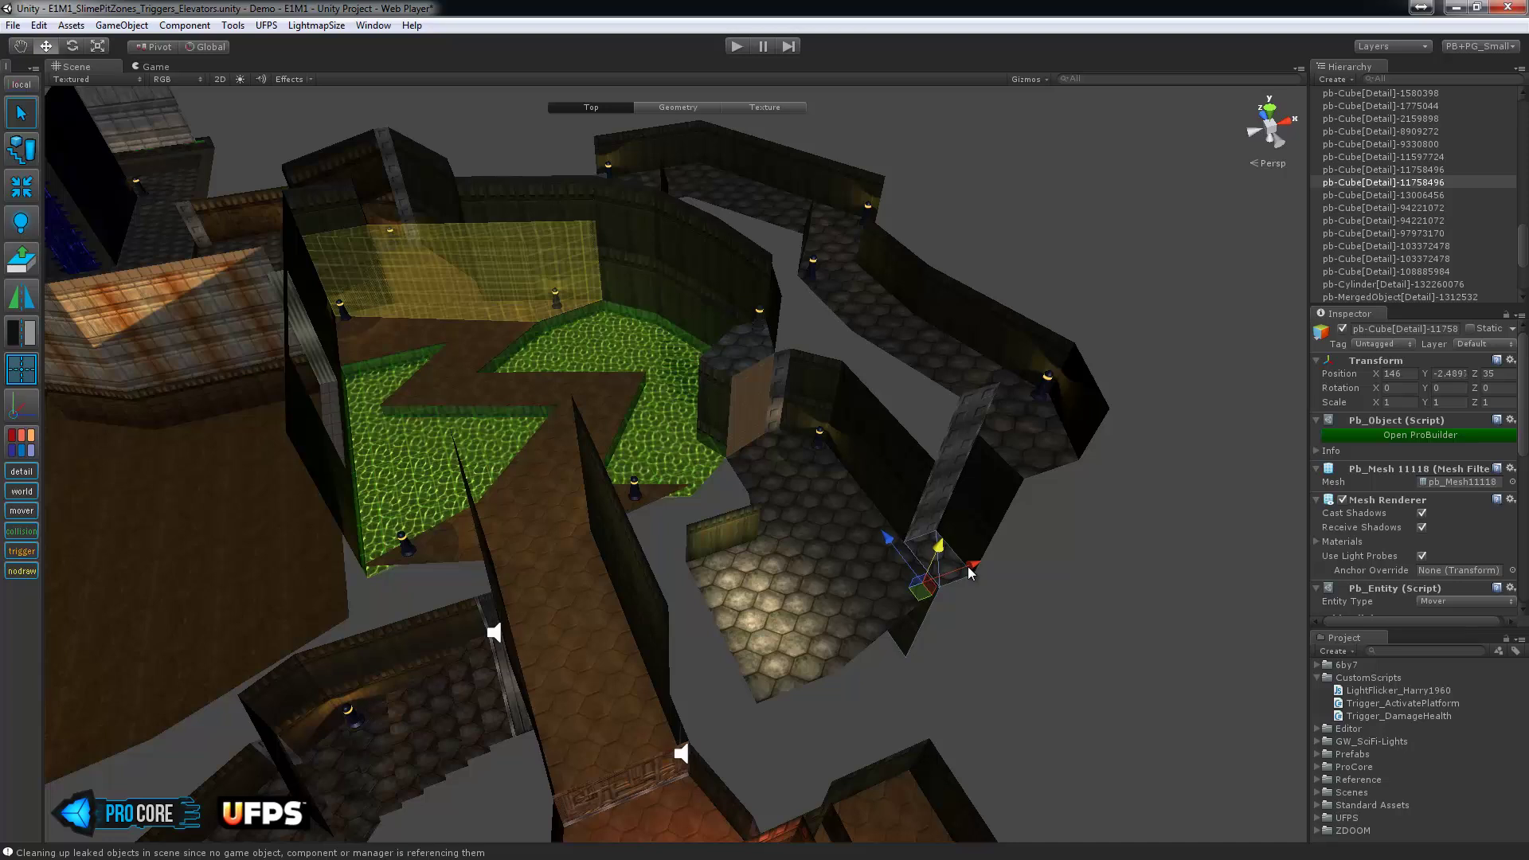
{"action": "key", "text": "ctrl+z"}
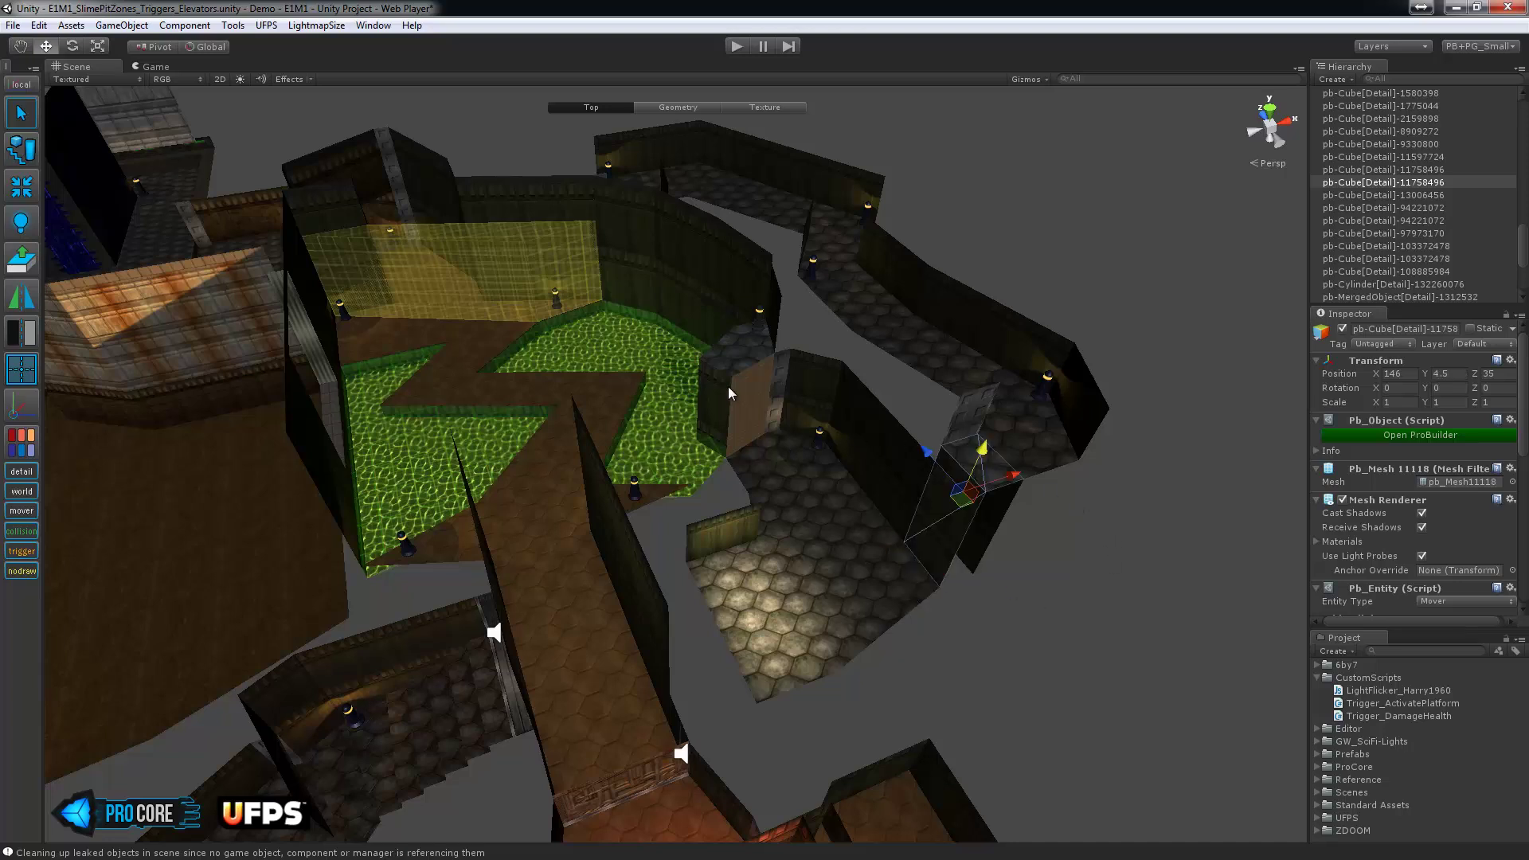
Try lowering the second elevator block beside the slime pit, and undo the move.
{"action": "left_click", "coordinate": [728, 387]}
{"action": "left_click_drag", "start_coordinate": [738, 365], "coordinate": [727, 419]}
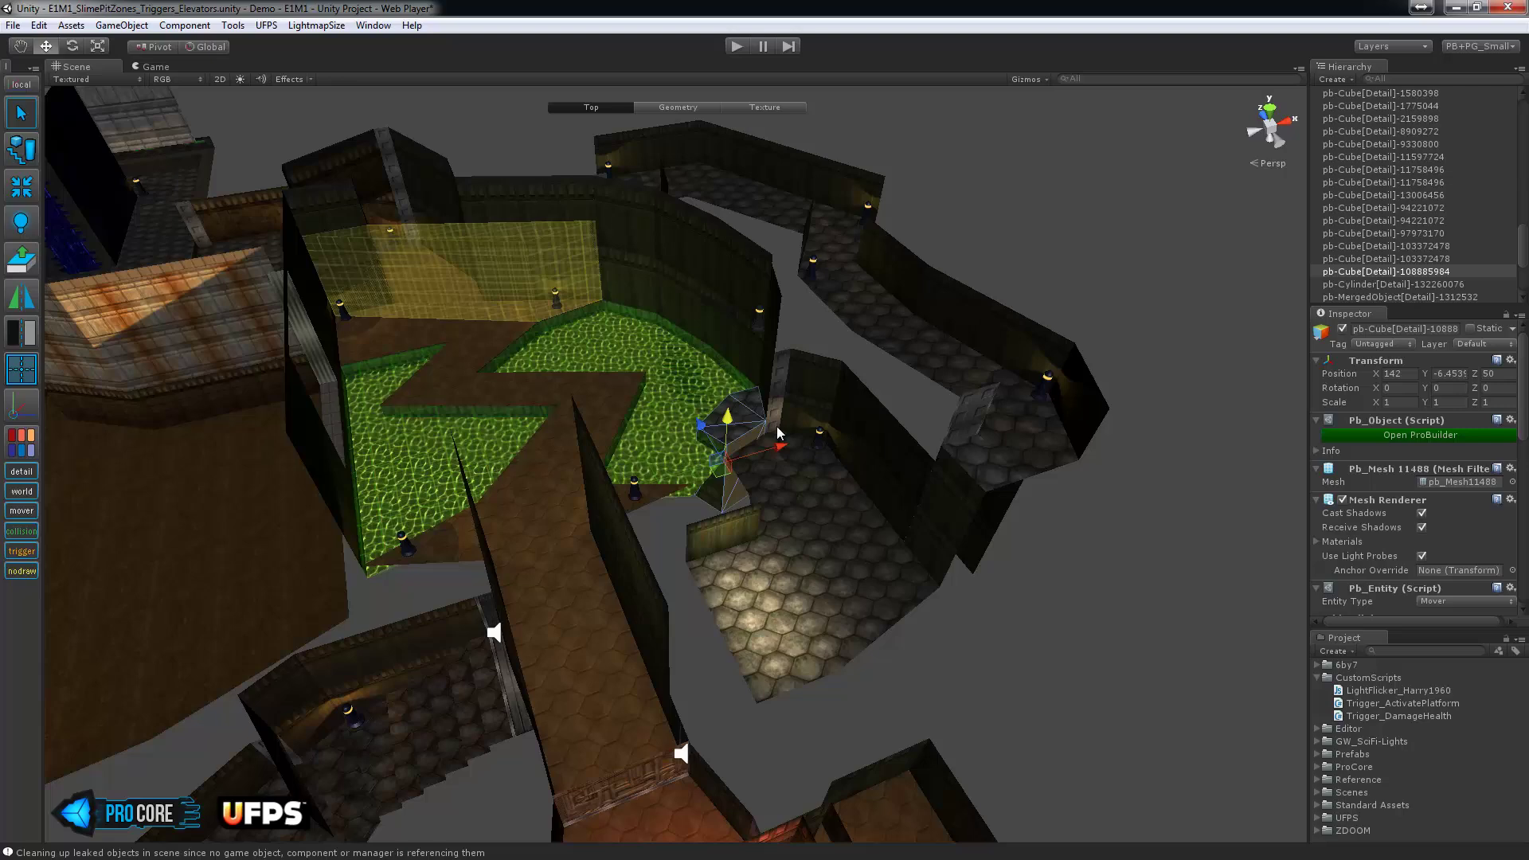
{"action": "key", "text": "ctrl+z"}
Add the Trigger_Activate Platform script to the yellow entrance trigger volume.
{"action": "left_click_drag", "start_coordinate": [550, 328], "coordinate": [615, 395], "text": "alt"}
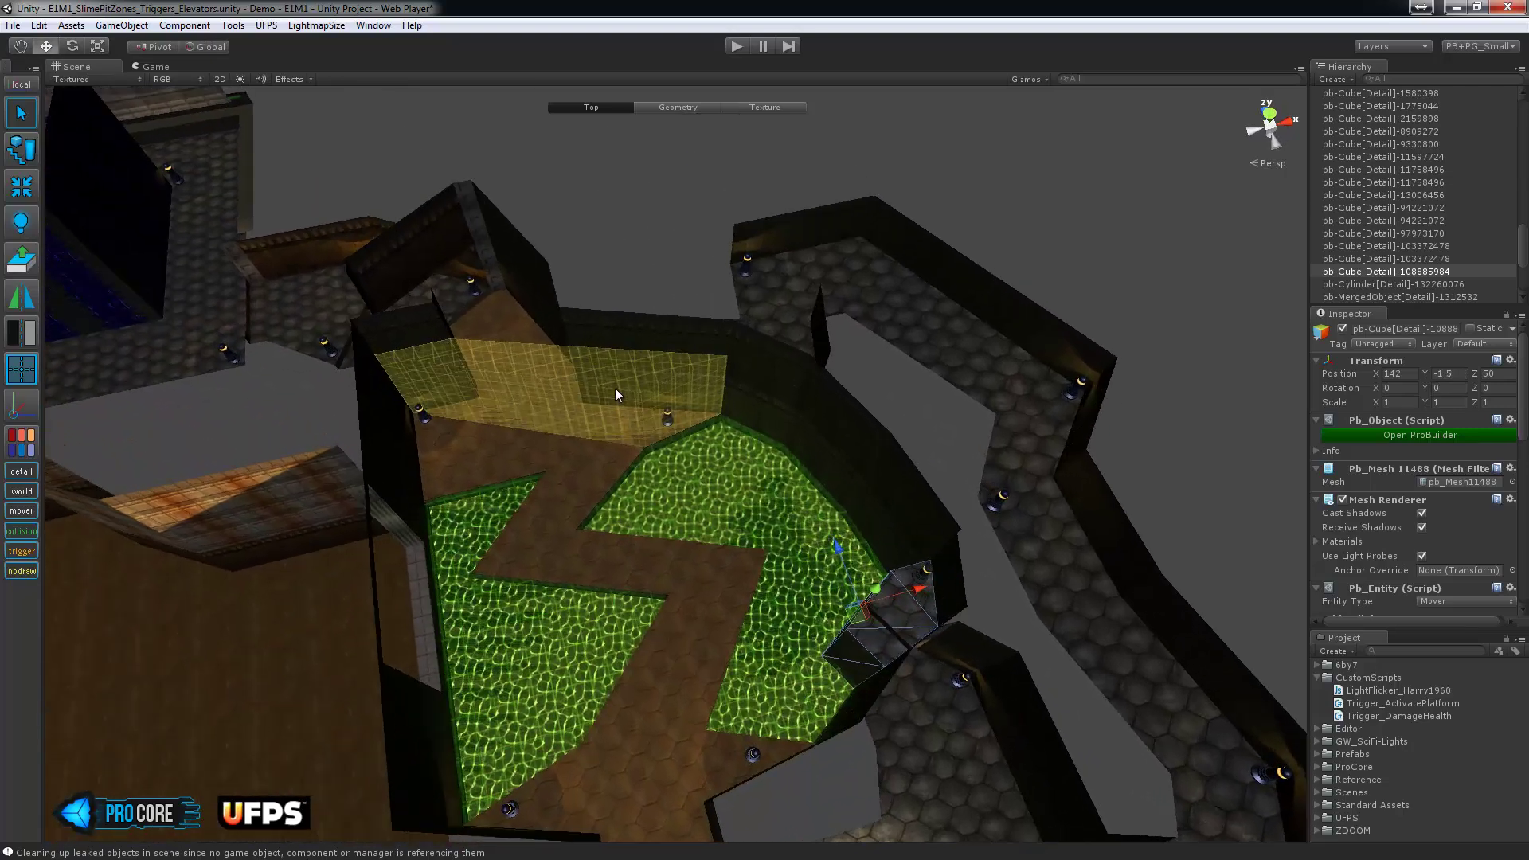
{"action": "left_click", "coordinate": [615, 395]}
{"action": "scroll", "coordinate": [1427, 551], "scroll_direction": "down", "scroll_amount": 3}
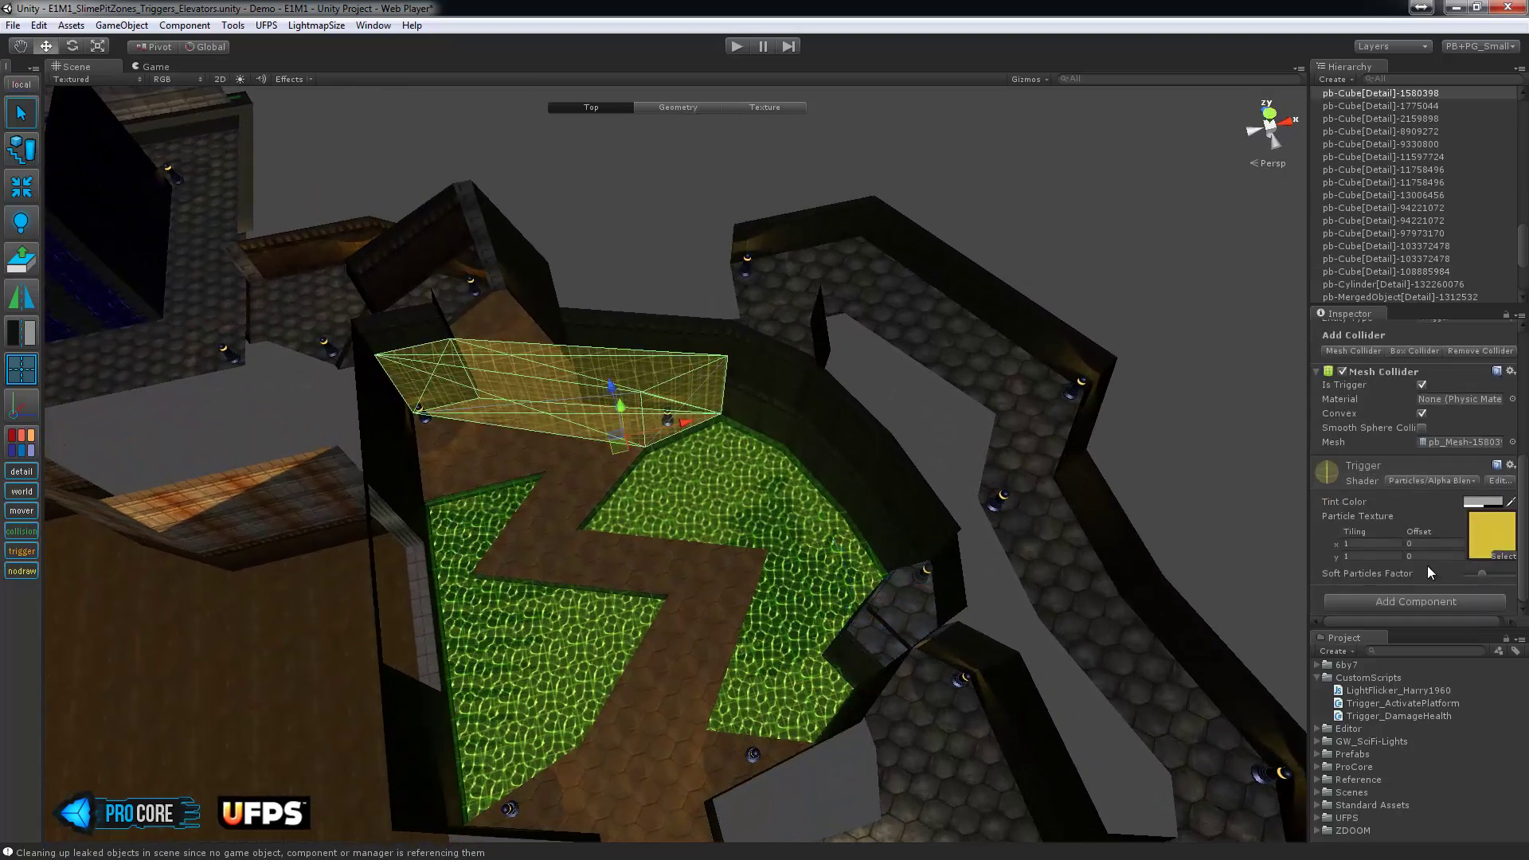
{"action": "left_click", "coordinate": [1432, 602]}
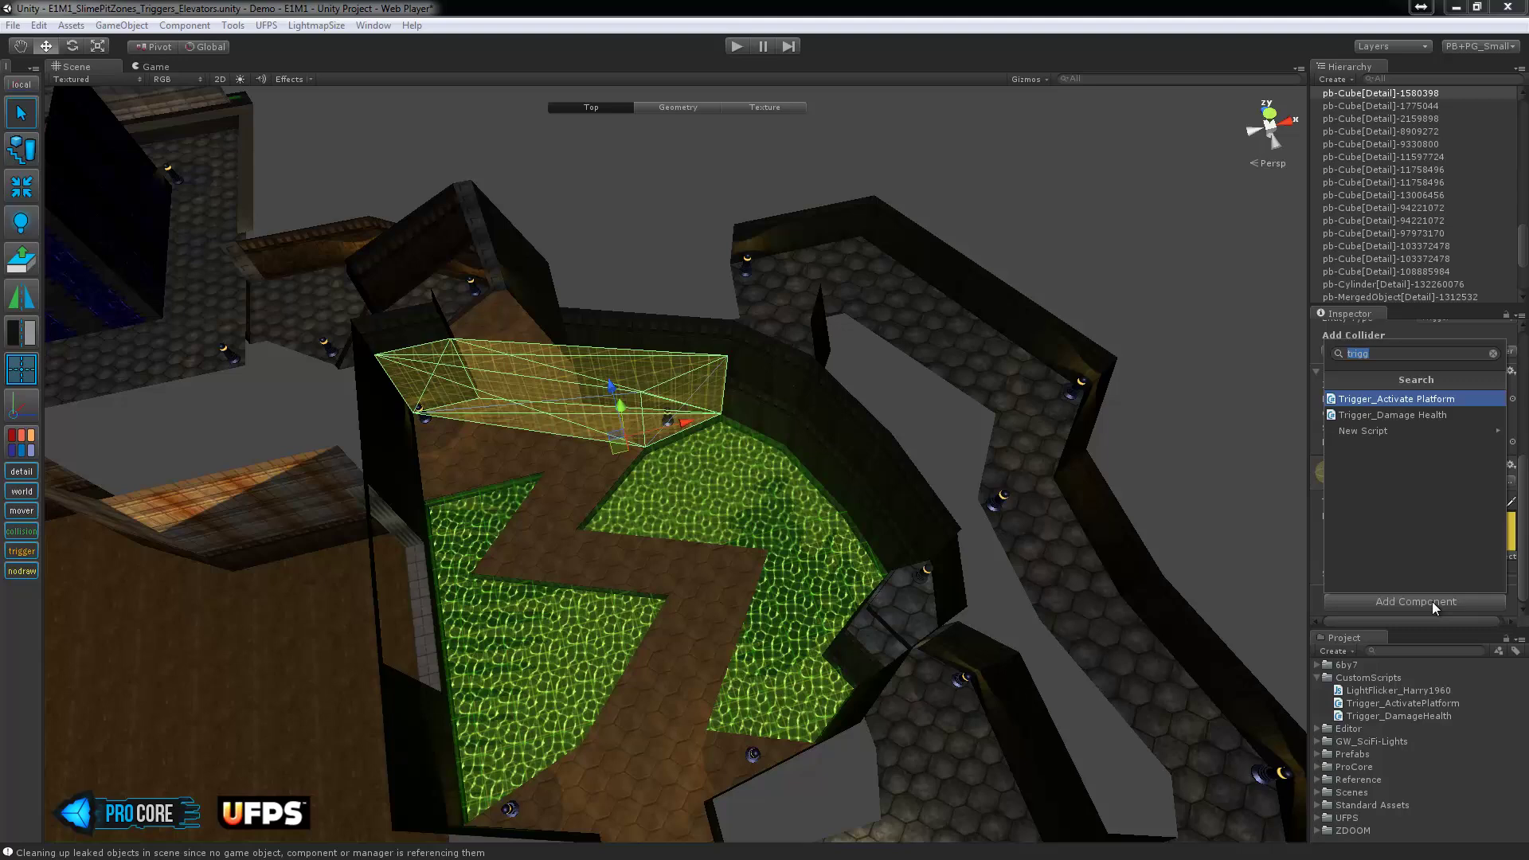
{"action": "key", "text": "Return"}
{"action": "scroll", "coordinate": [1422, 555], "scroll_direction": "down", "scroll_amount": 2}
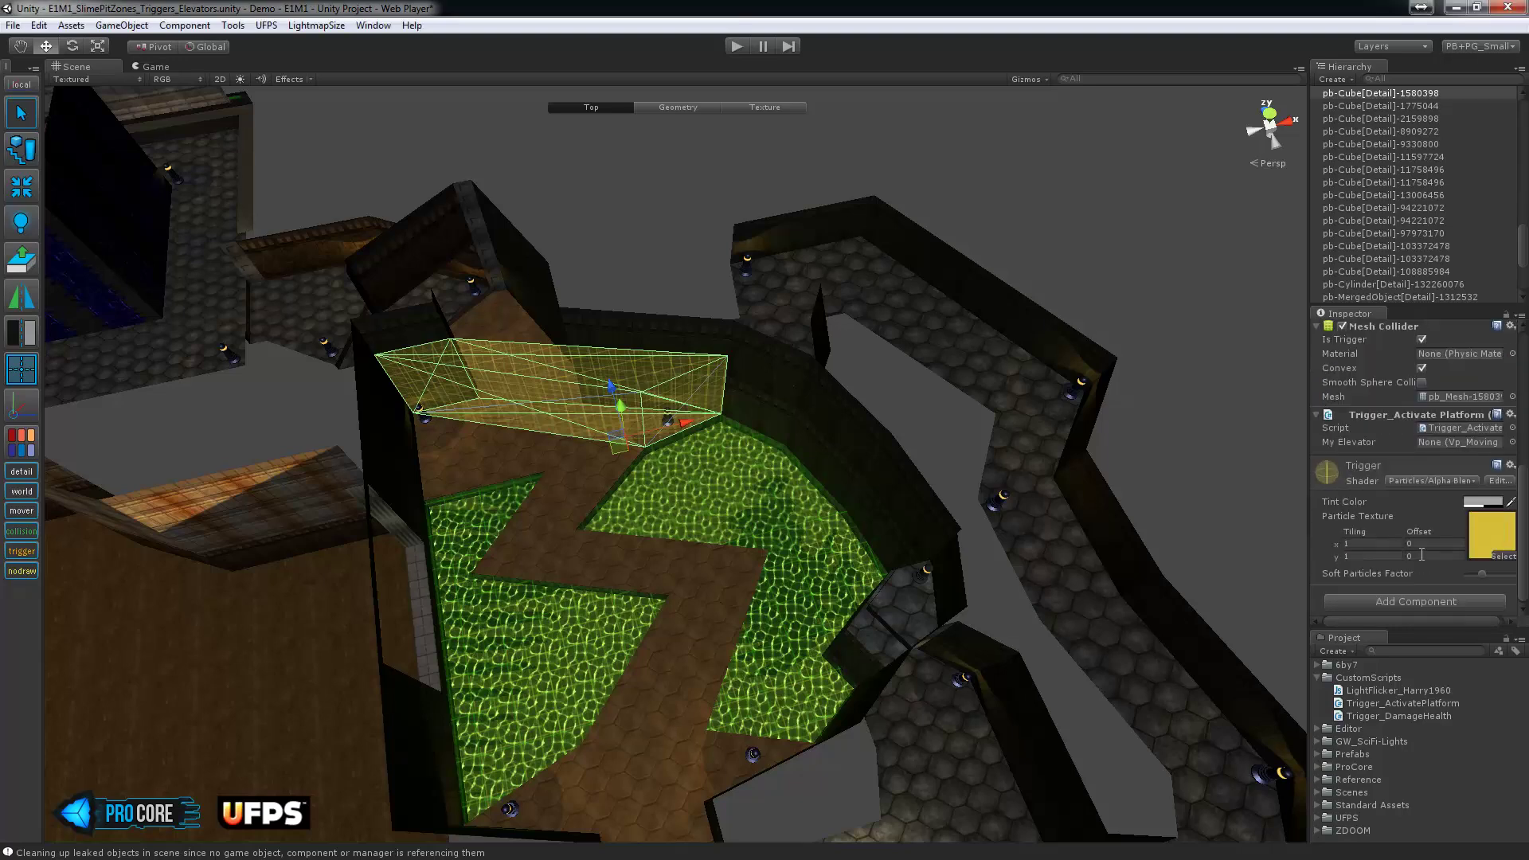
{"action": "middle_click_drag", "start_coordinate": [1006, 528], "coordinate": [899, 419]}
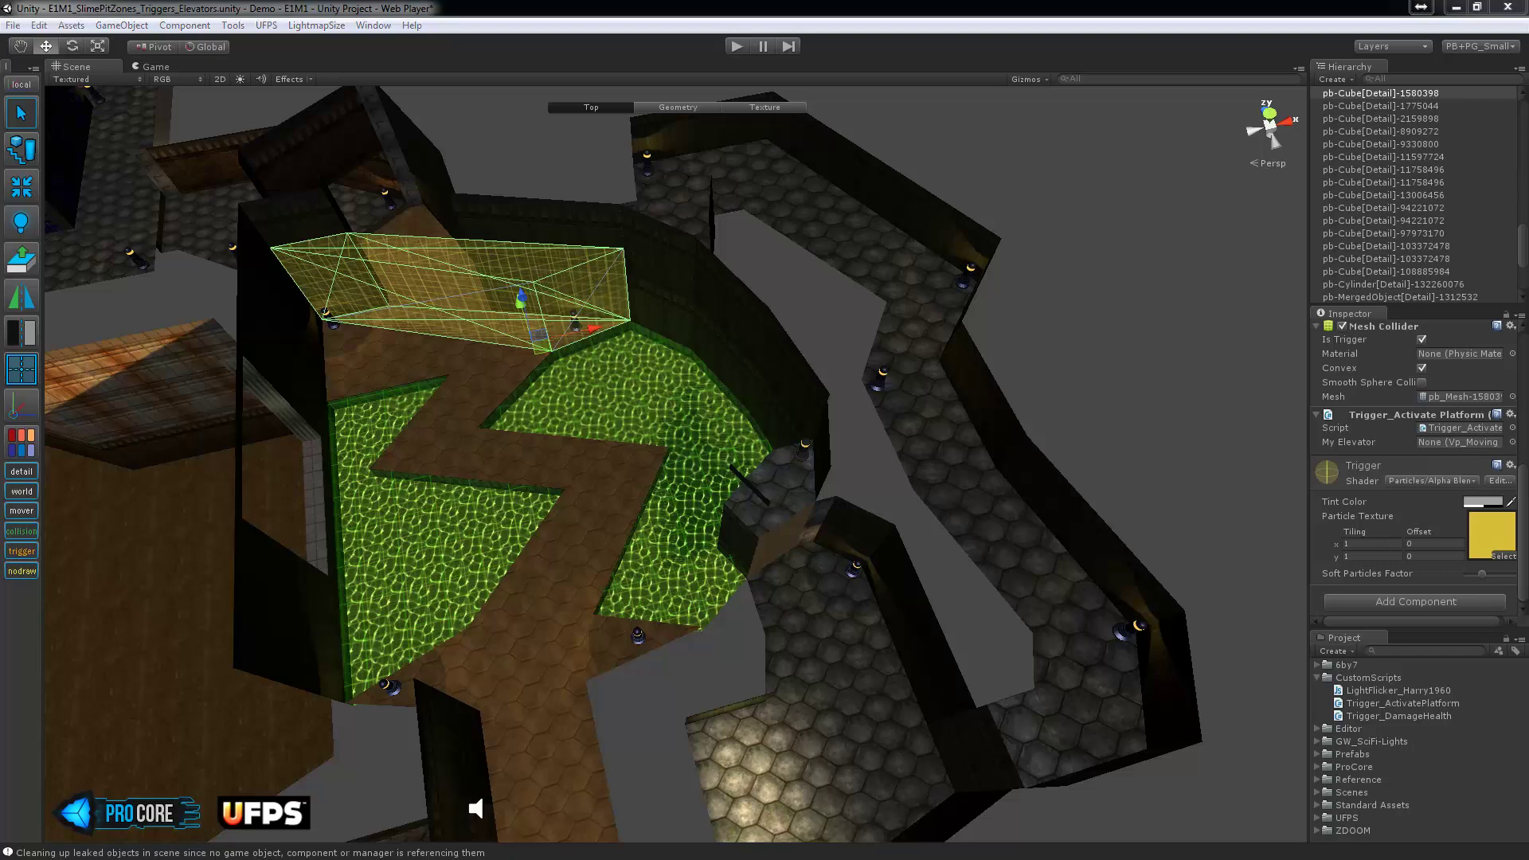
{"action": "left_click", "coordinate": [1513, 442]}
{"action": "left_click_drag", "start_coordinate": [1372, 185], "coordinate": [1010, 185]}
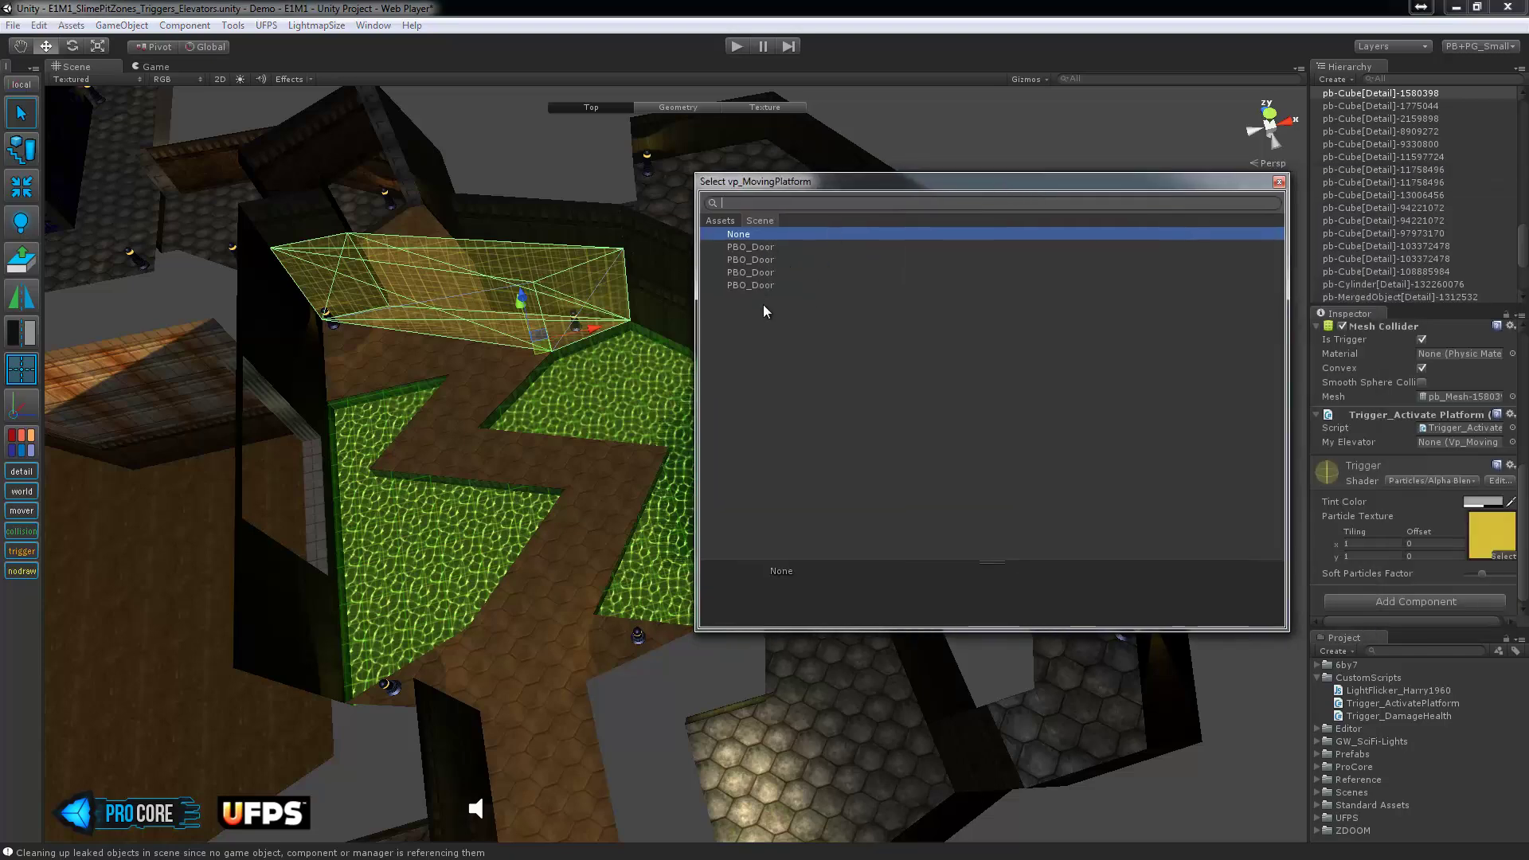
{"action": "left_click", "coordinate": [1279, 182]}
Add a Vp_Moving Platform component to the elevator block at the hallway's end and make its mesh collider convex.
{"action": "middle_click_drag", "start_coordinate": [1021, 543], "coordinate": [942, 436]}
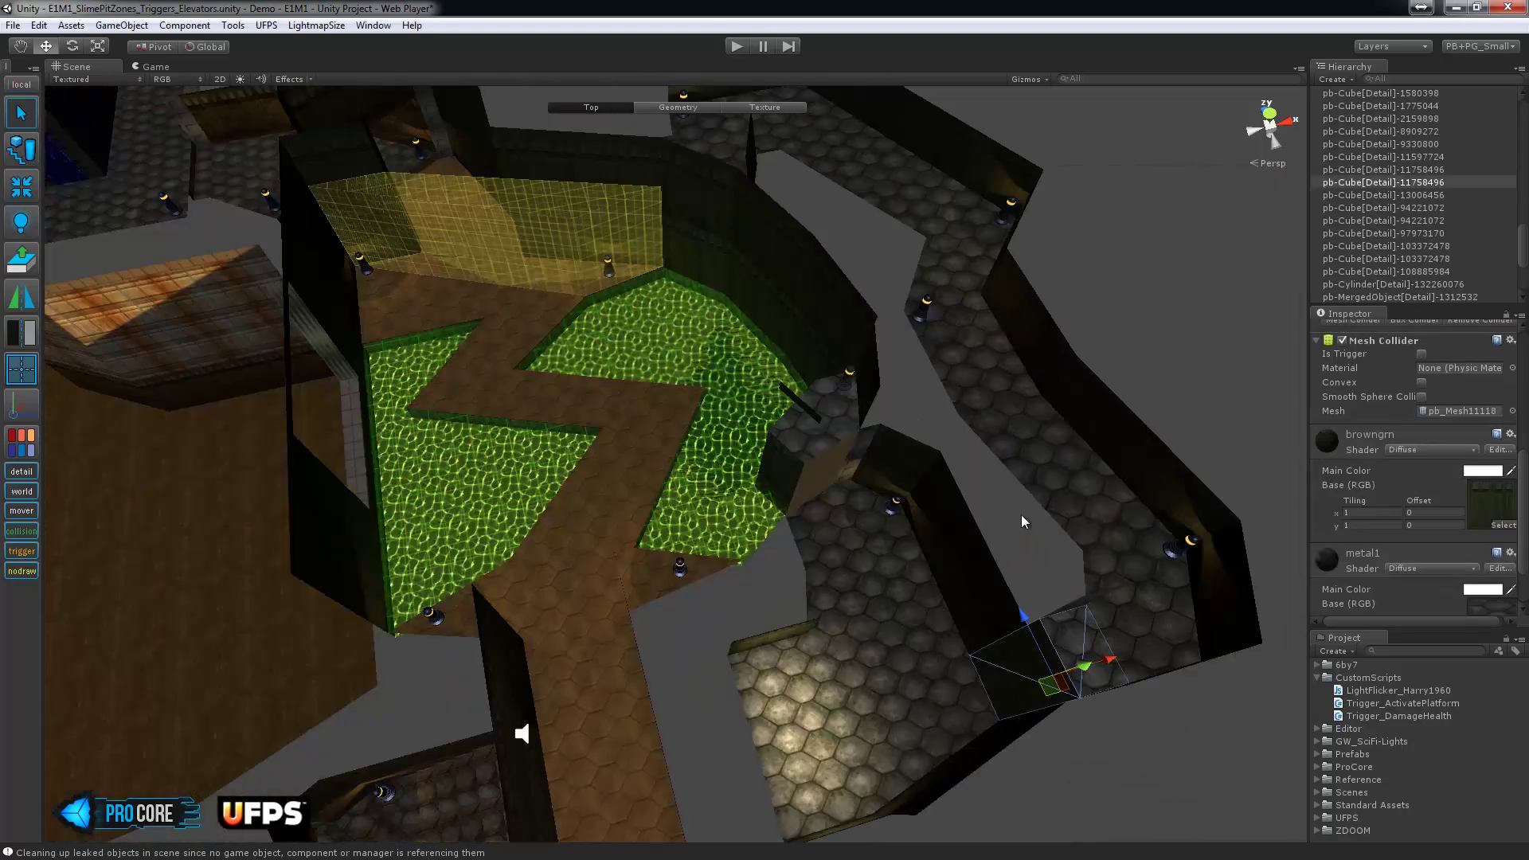
{"action": "left_click_drag", "start_coordinate": [1019, 514], "coordinate": [830, 465], "text": "alt"}
{"action": "scroll", "coordinate": [834, 519], "scroll_direction": "up", "scroll_amount": 8}
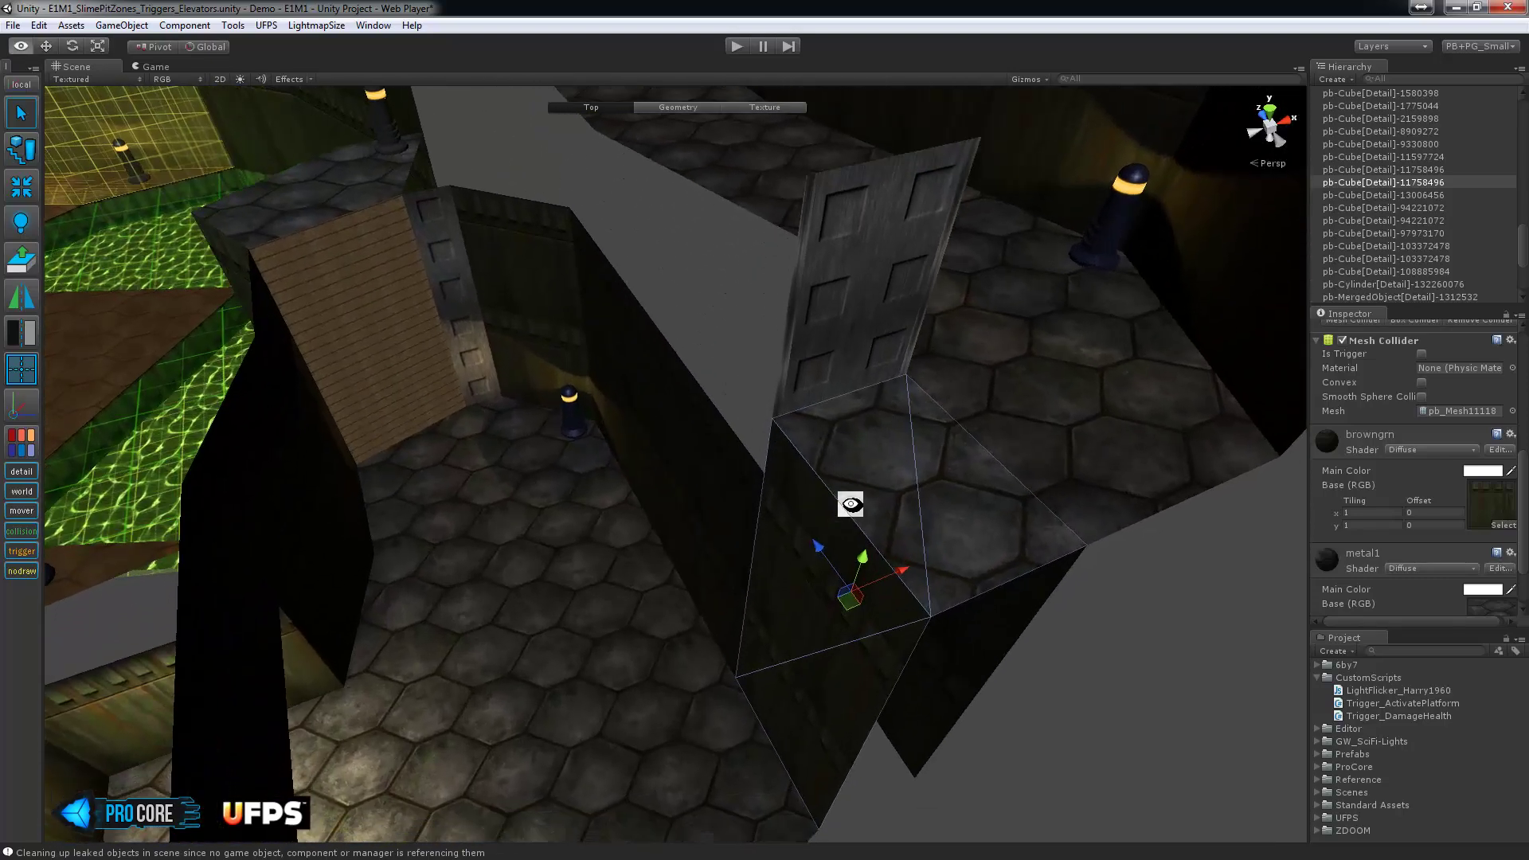
{"action": "scroll", "coordinate": [1434, 563], "scroll_direction": "down", "scroll_amount": 3}
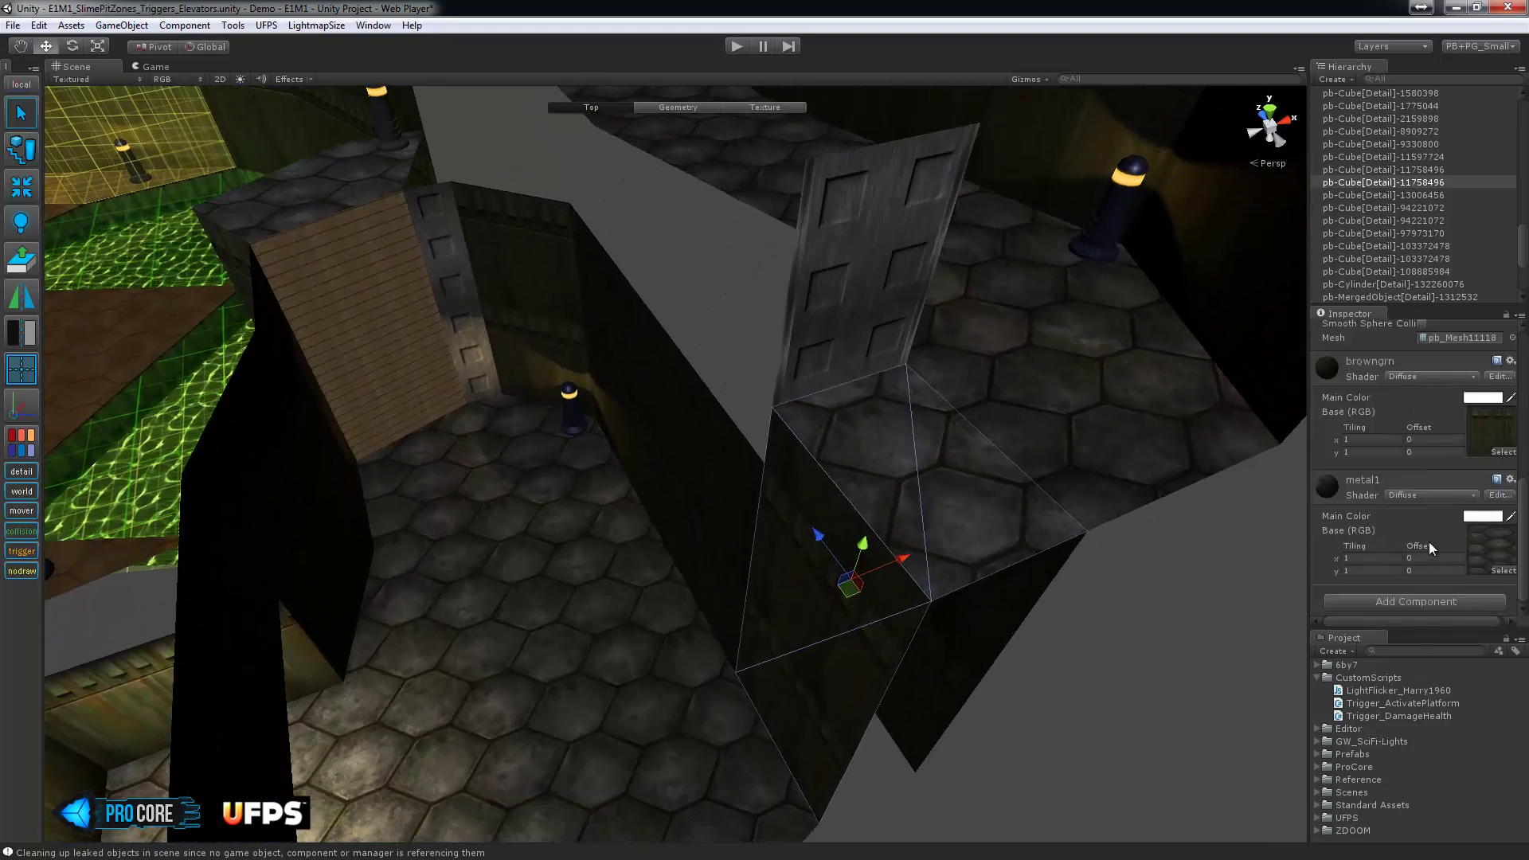
{"action": "left_click", "coordinate": [1434, 600]}
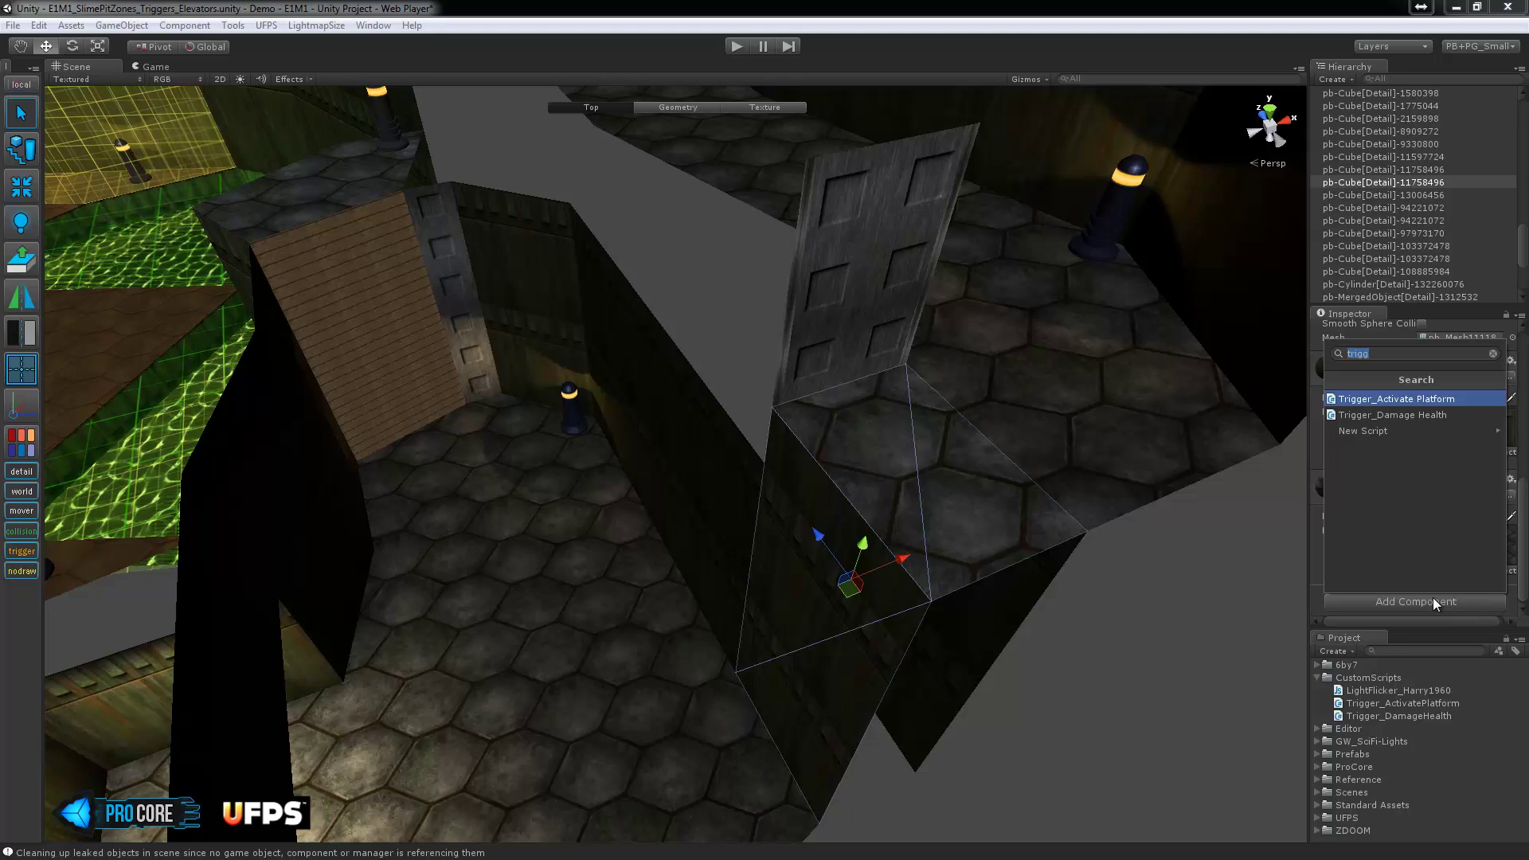
{"action": "type", "text": "vp_"}
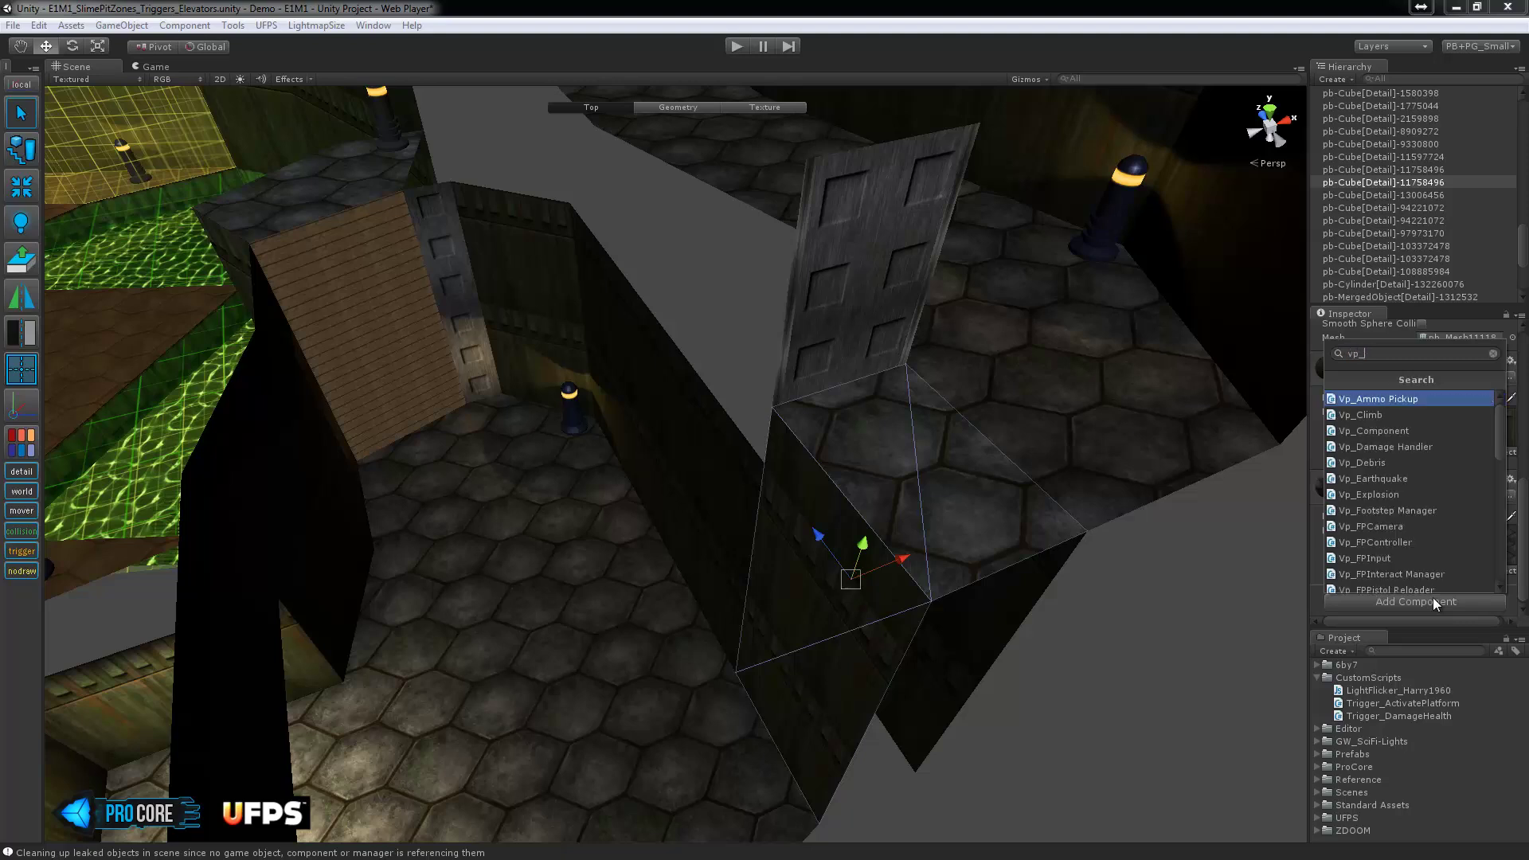
{"action": "type", "text": "movi"}
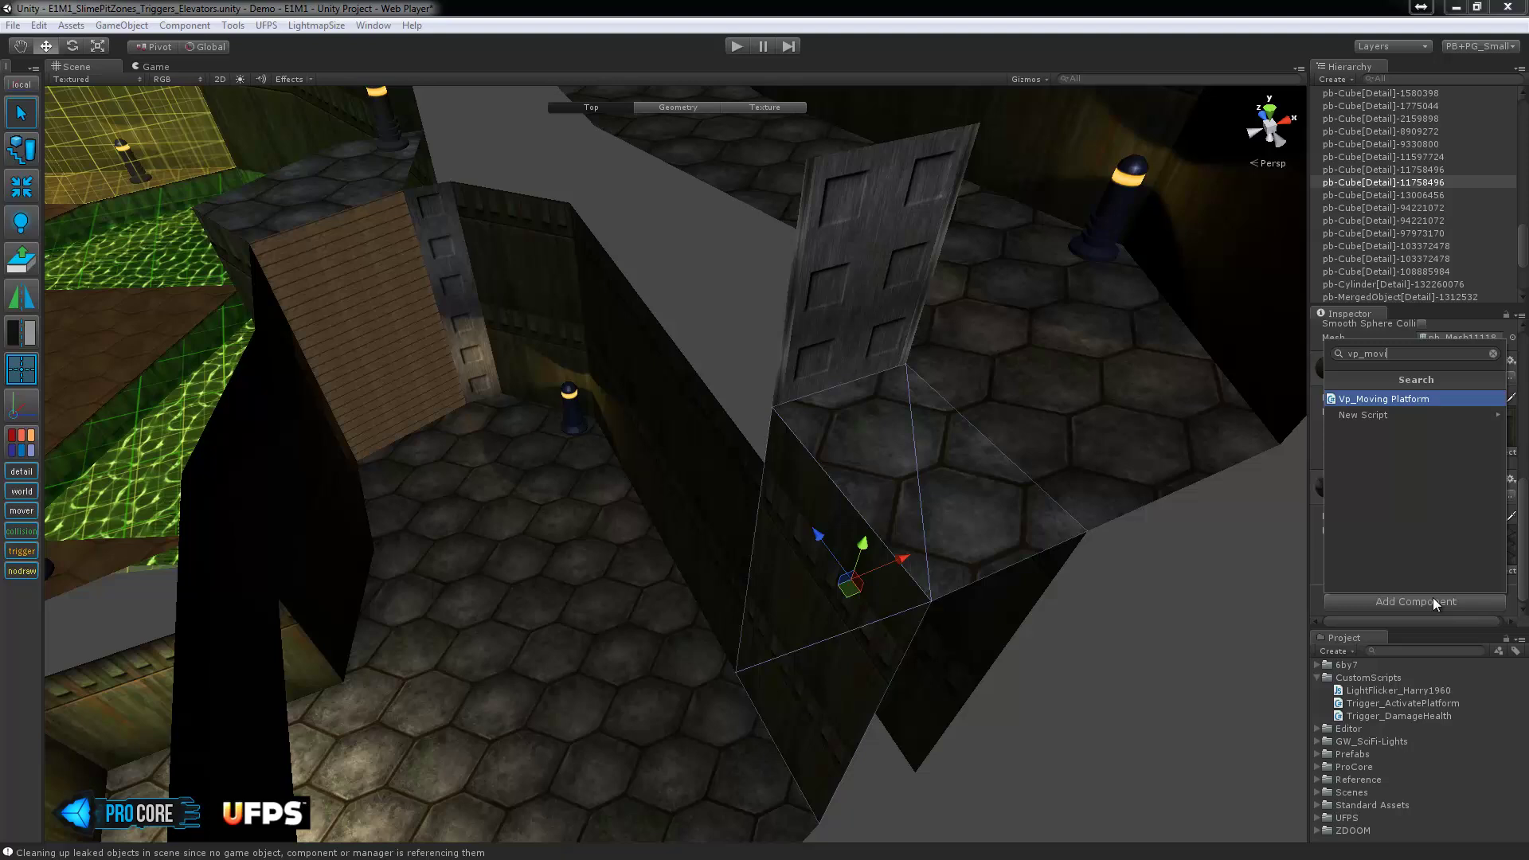
{"action": "key", "text": "Return"}
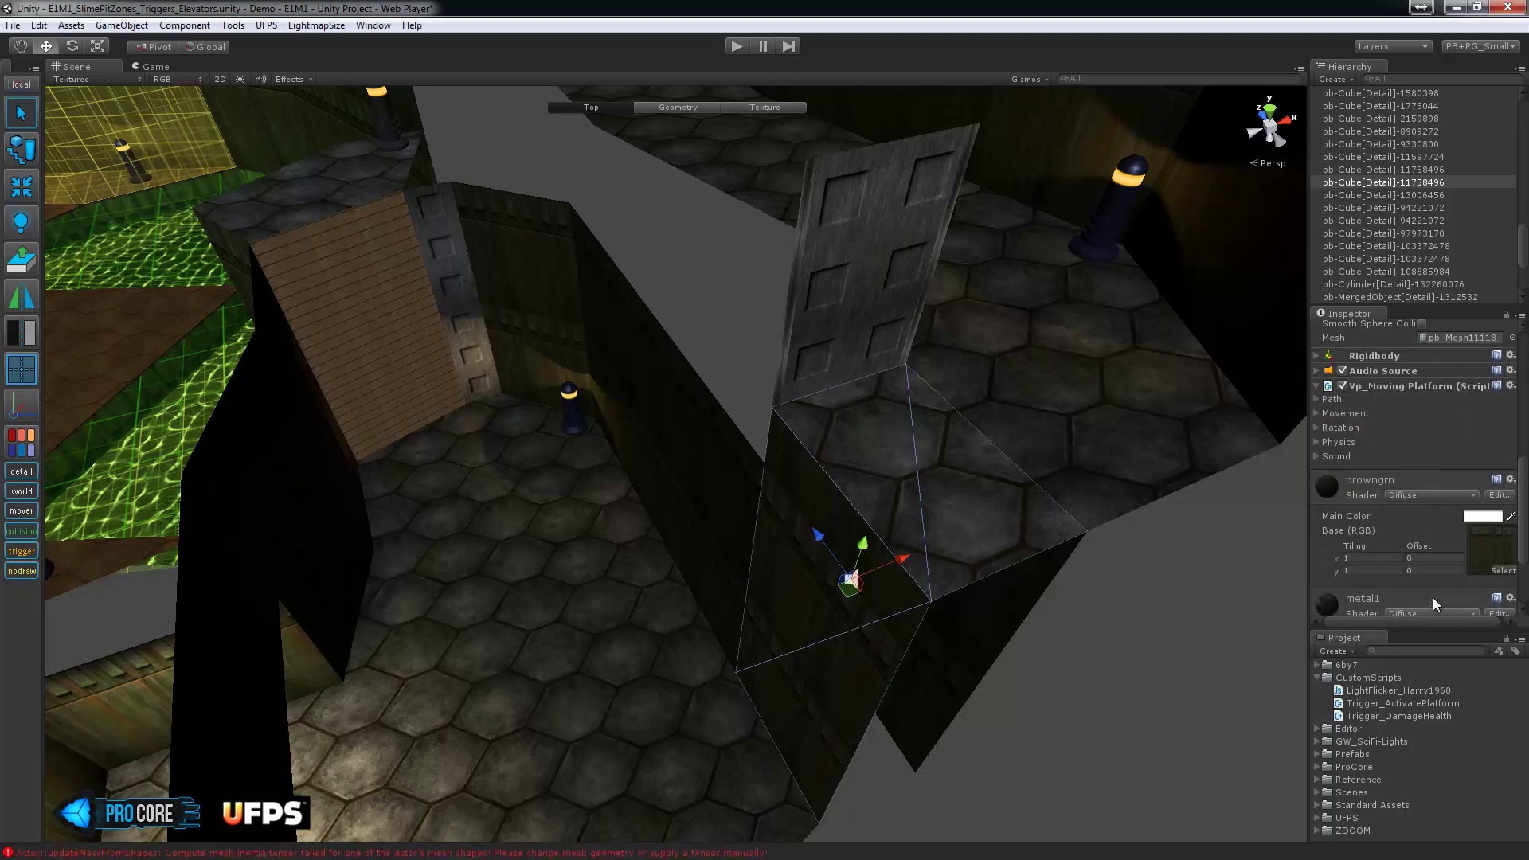
{"action": "scroll", "coordinate": [1434, 593], "scroll_direction": "up", "scroll_amount": 5}
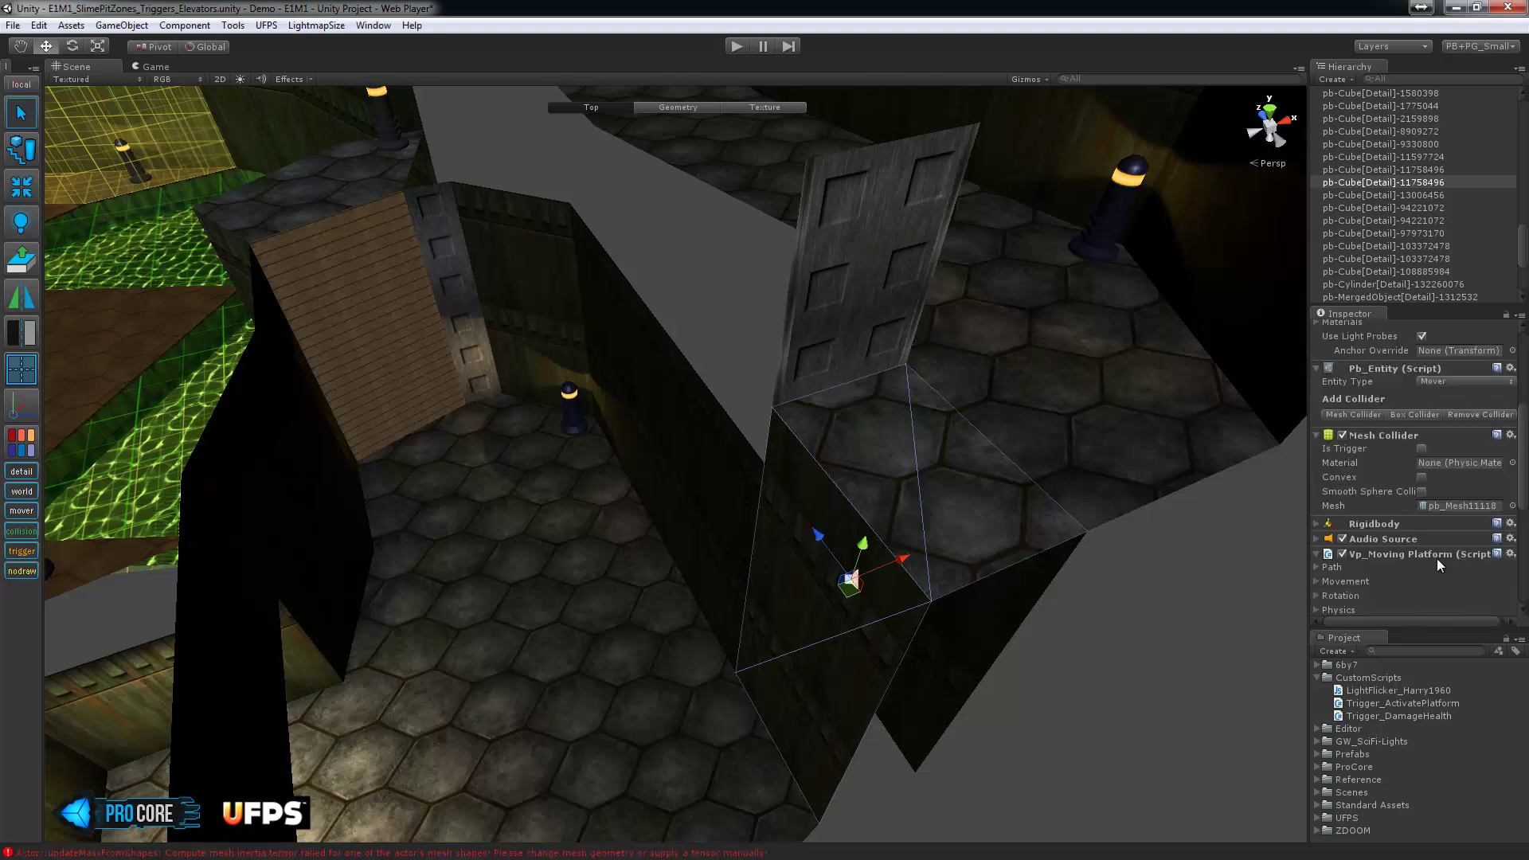
{"action": "left_click", "coordinate": [1423, 477]}
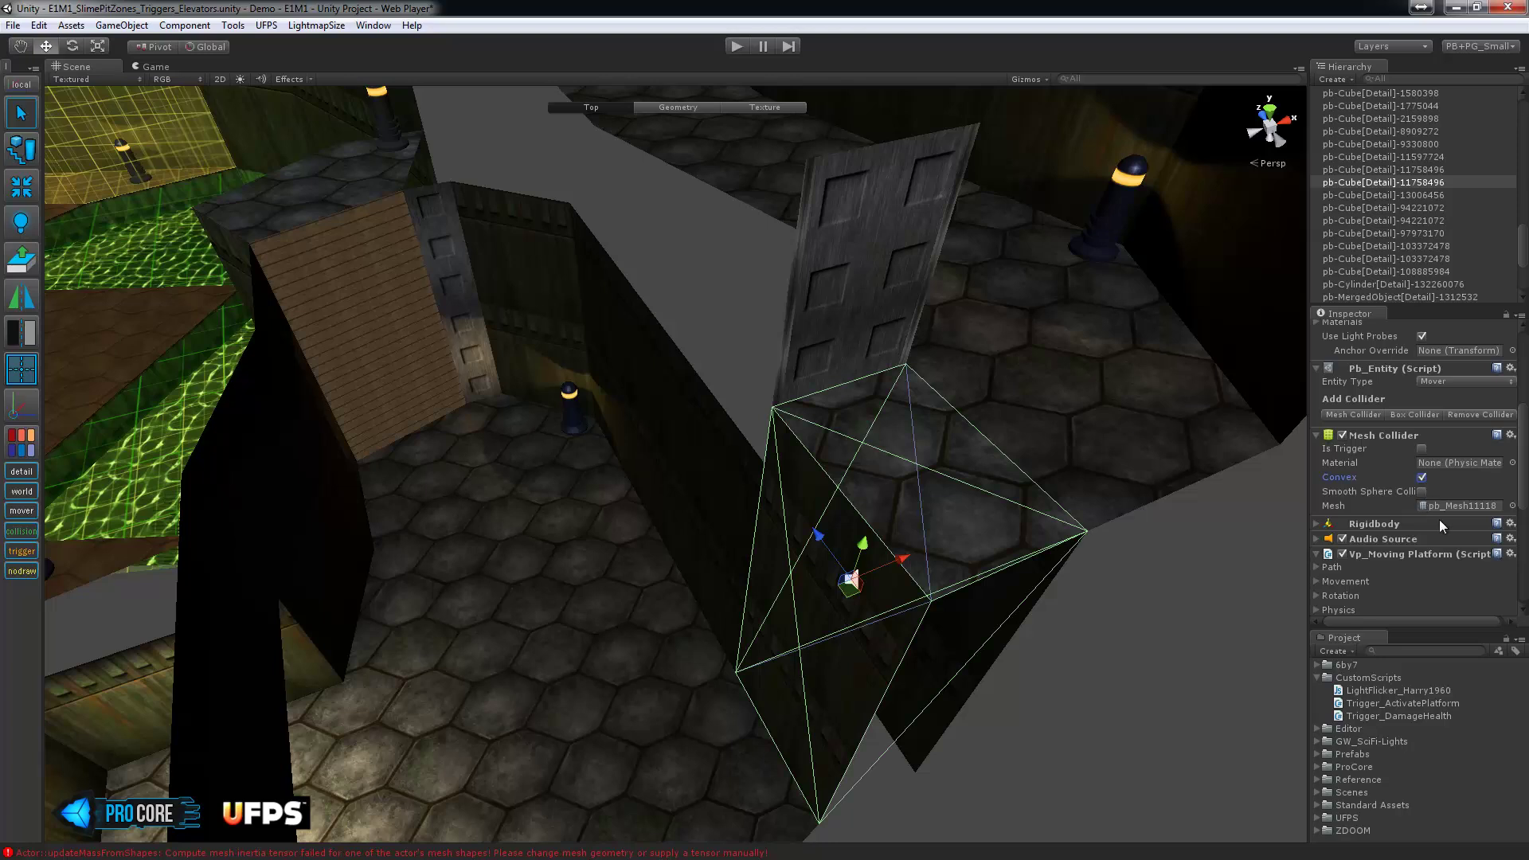
{"action": "scroll", "coordinate": [1440, 519], "scroll_direction": "down", "scroll_amount": 3}
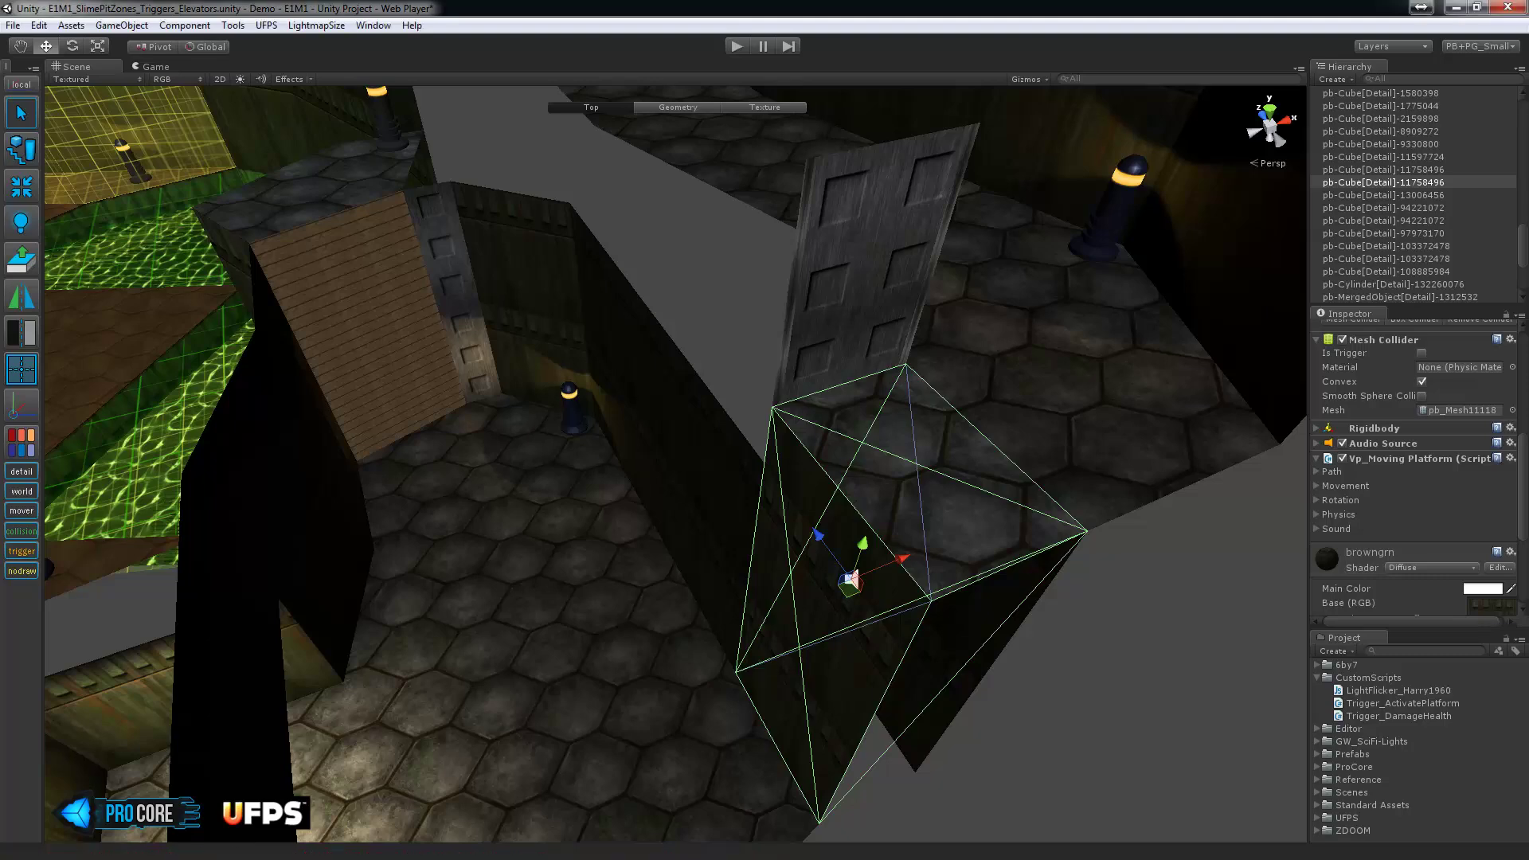
Add a Vp_Moving Platform component to the block beside the slime pit and make its mesh collider convex.
{"action": "left_click", "coordinate": [359, 250]}
{"action": "key", "text": "f"}
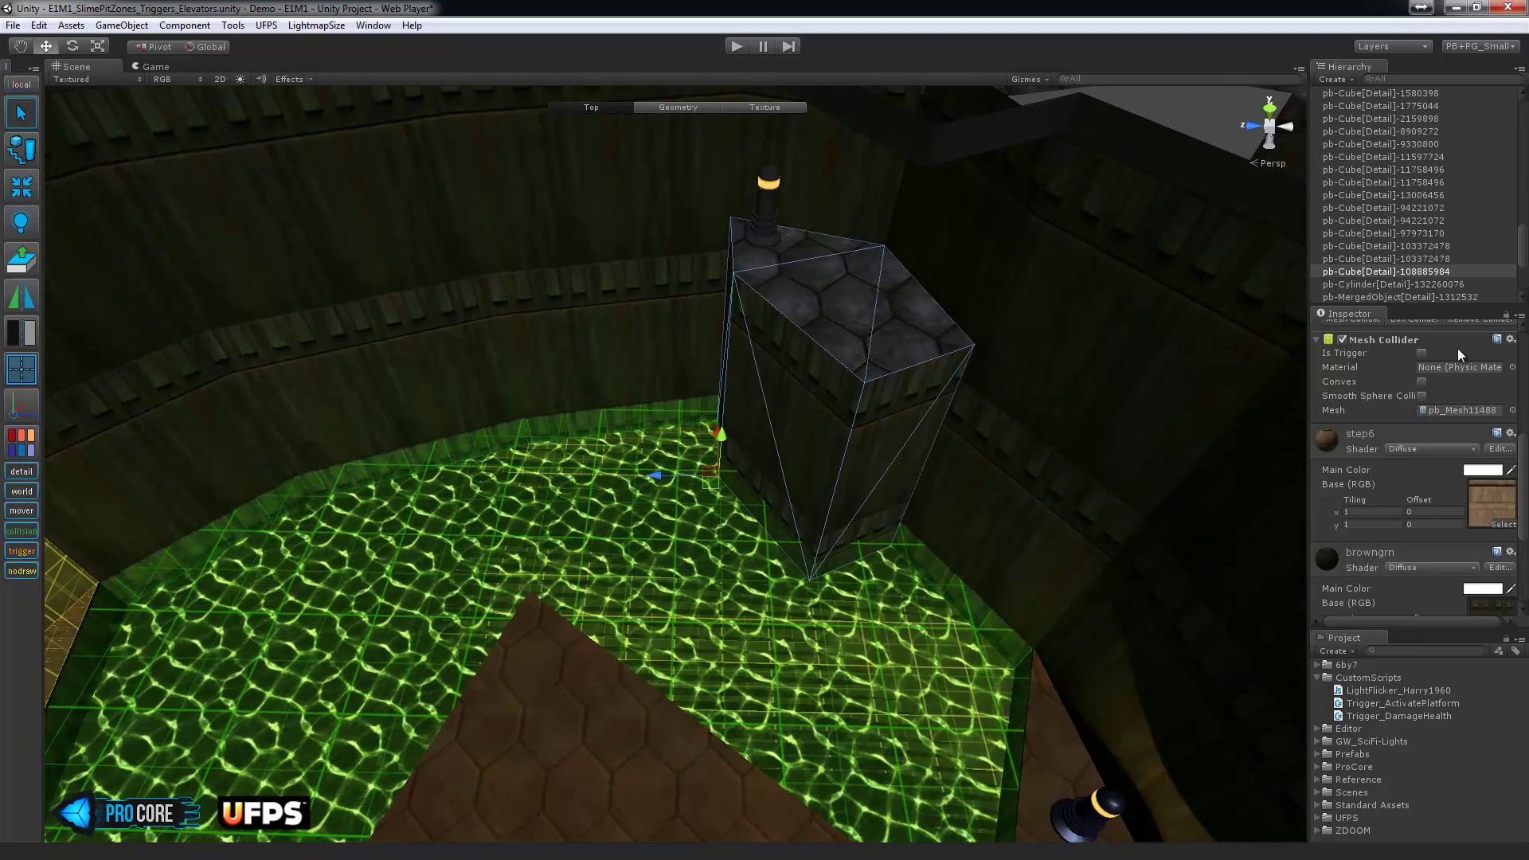
{"action": "scroll", "coordinate": [1428, 557], "scroll_direction": "down", "scroll_amount": 4}
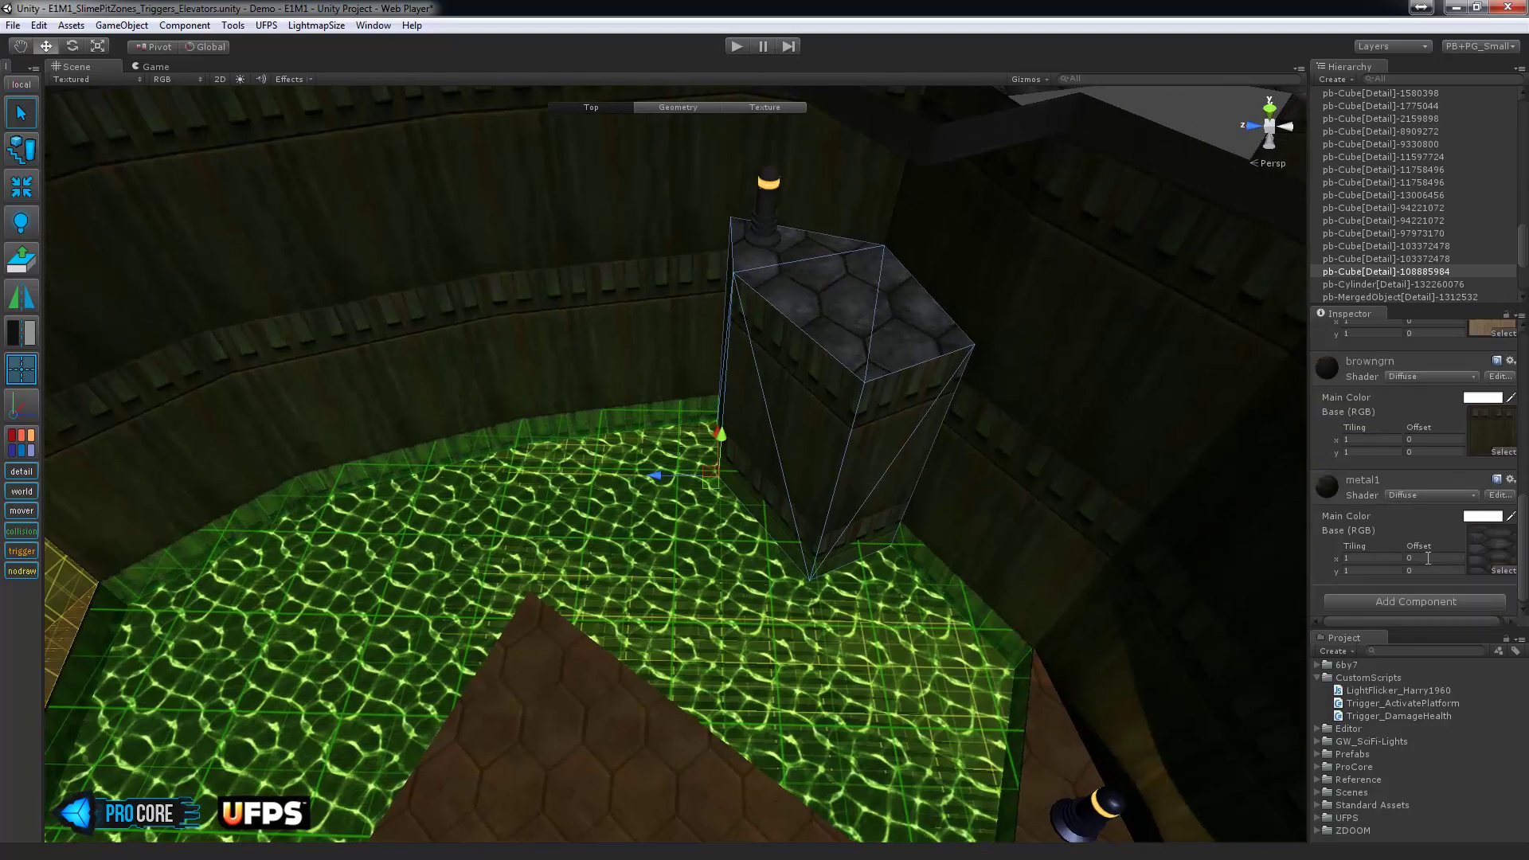
{"action": "left_click", "coordinate": [1433, 602]}
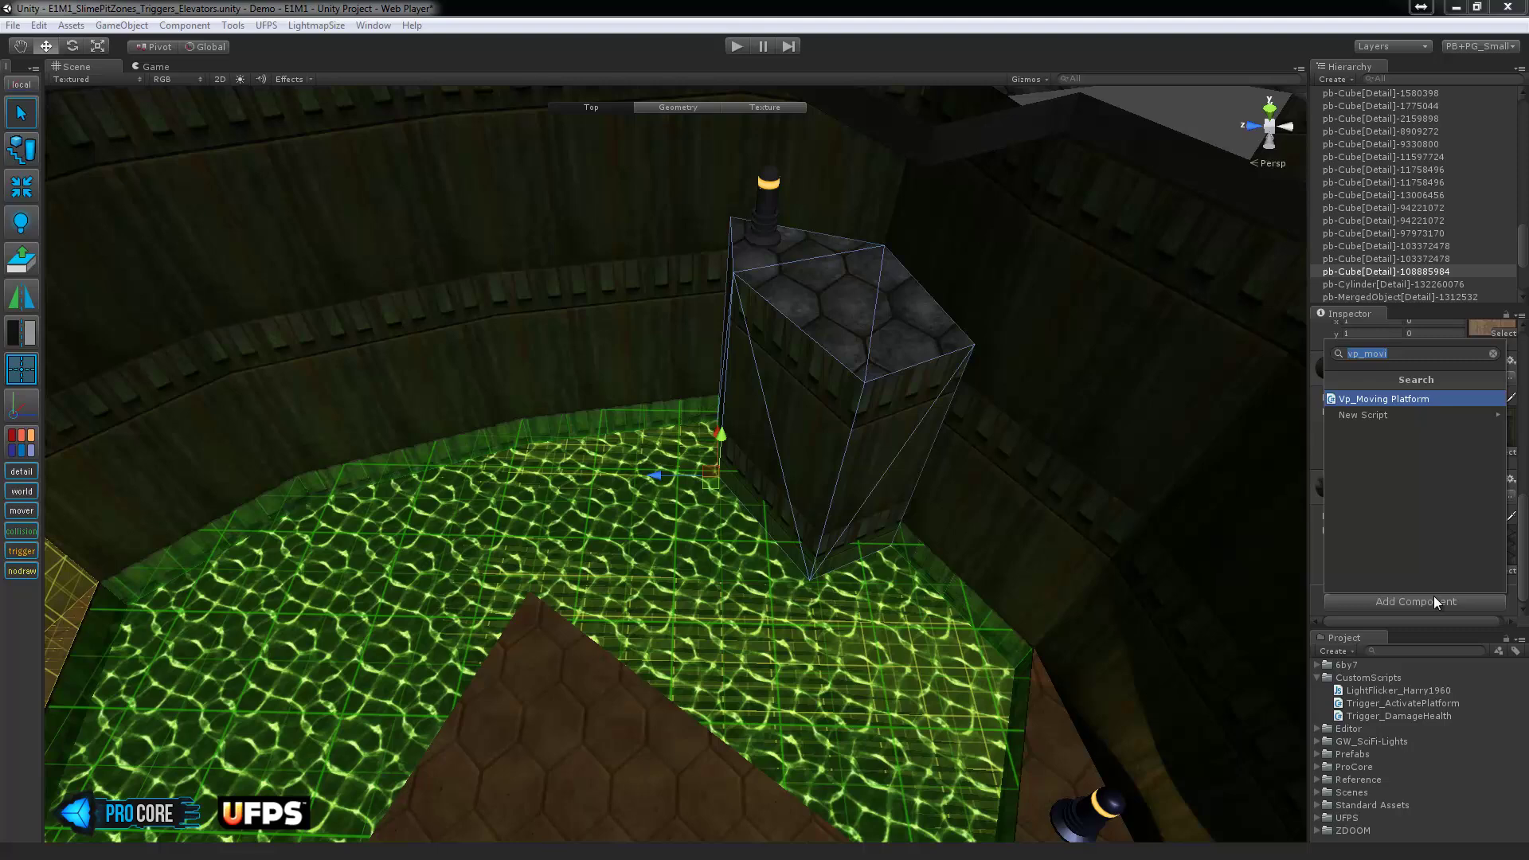
{"action": "key", "text": "Return"}
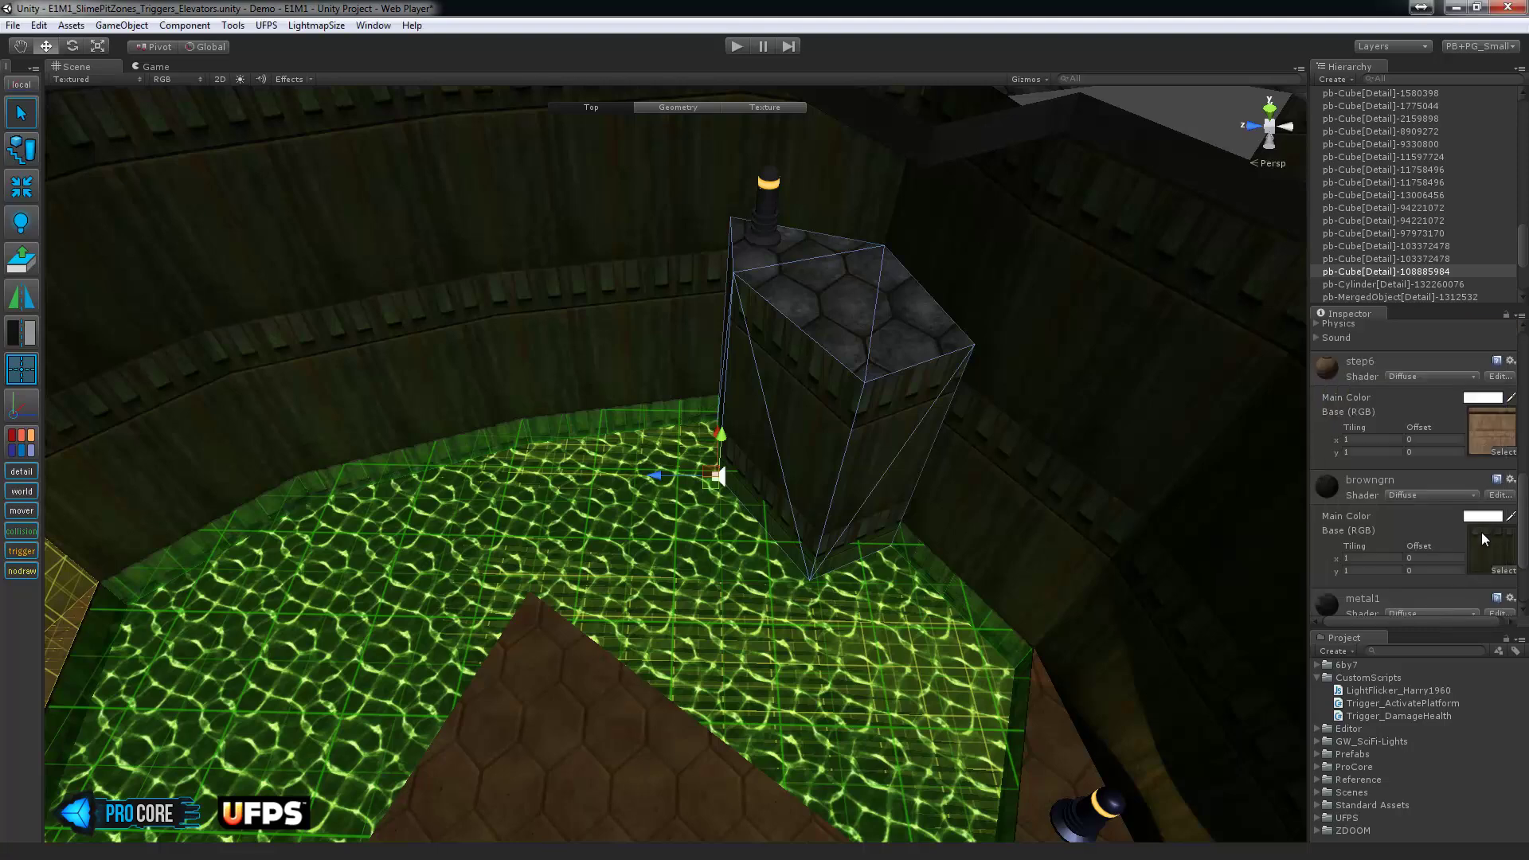
{"action": "scroll", "coordinate": [1482, 532], "scroll_direction": "up", "scroll_amount": 5}
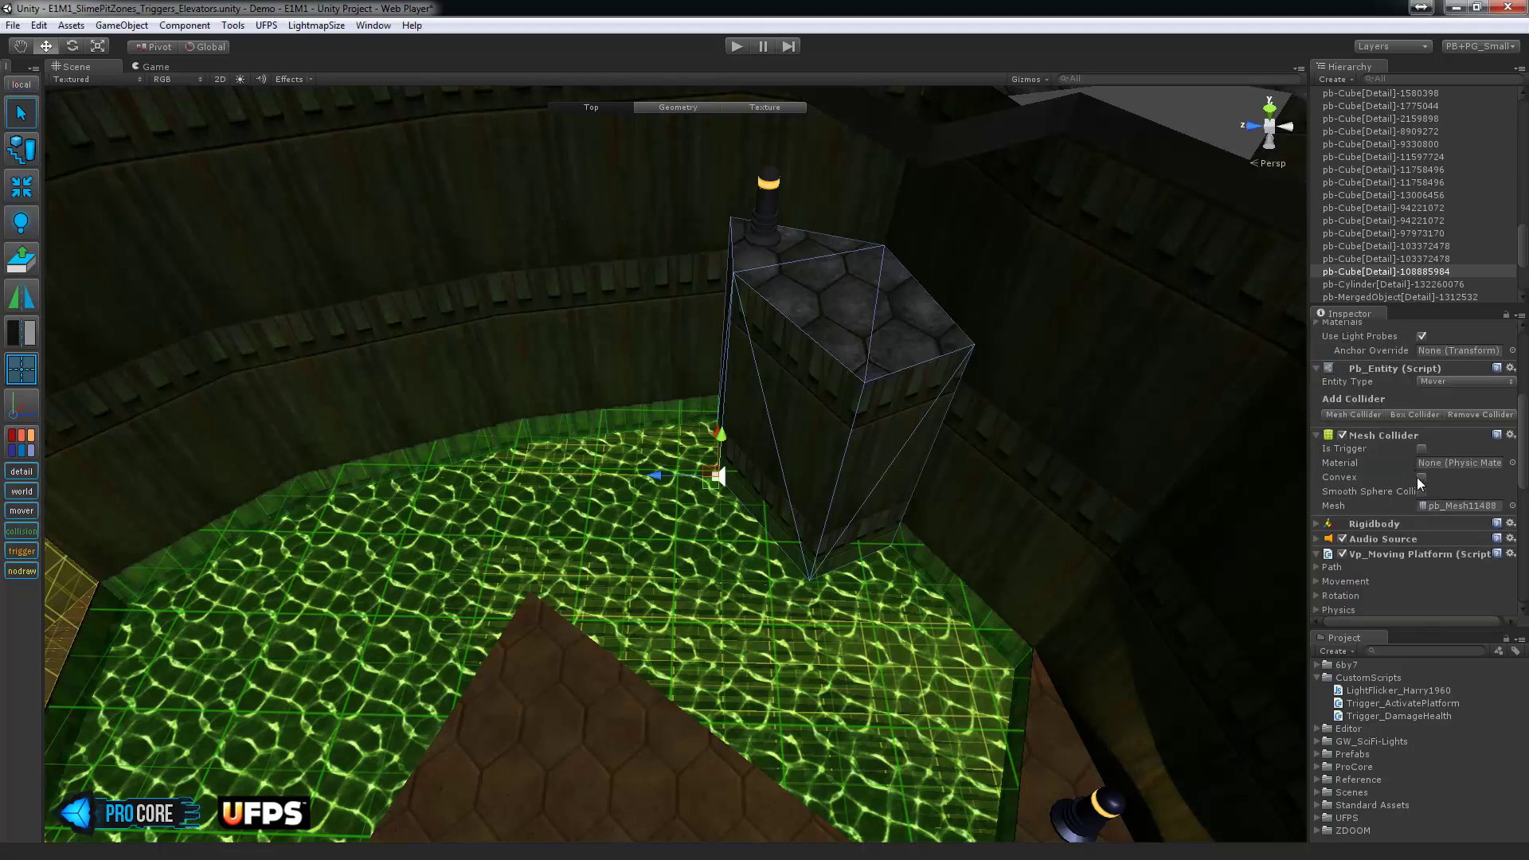
{"action": "left_click", "coordinate": [1422, 477]}
Select both elevator blocks together and assign them to the MovableObject layer.
{"action": "left_click_drag", "start_coordinate": [1109, 489], "coordinate": [765, 501], "text": "alt"}
{"action": "left_click", "coordinate": [968, 588]}
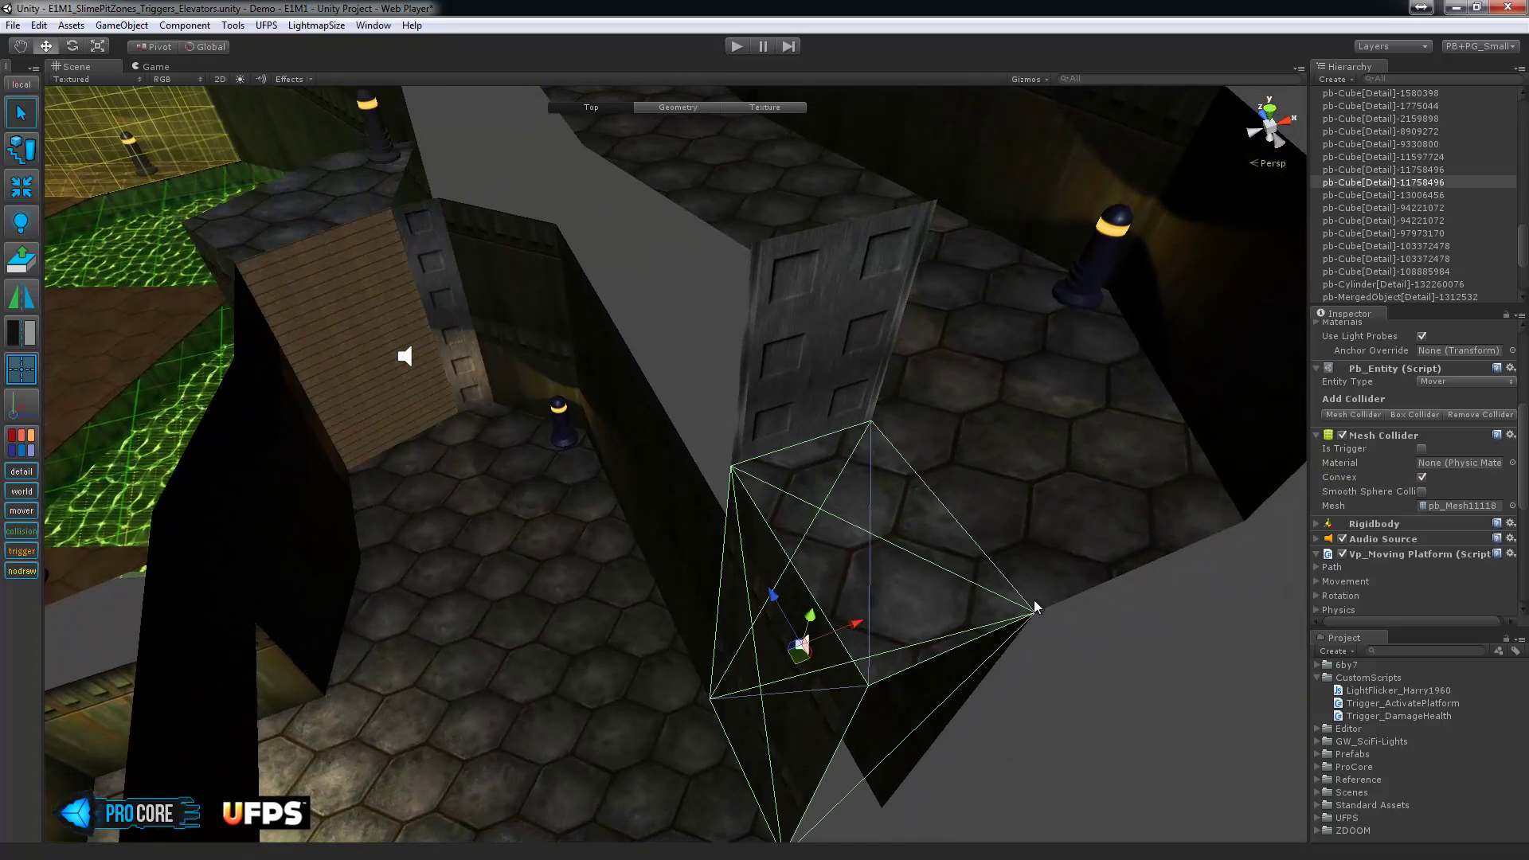
{"action": "left_click_drag", "start_coordinate": [892, 587], "coordinate": [980, 551], "text": "alt"}
{"action": "middle_click_drag", "start_coordinate": [980, 551], "coordinate": [978, 542]}
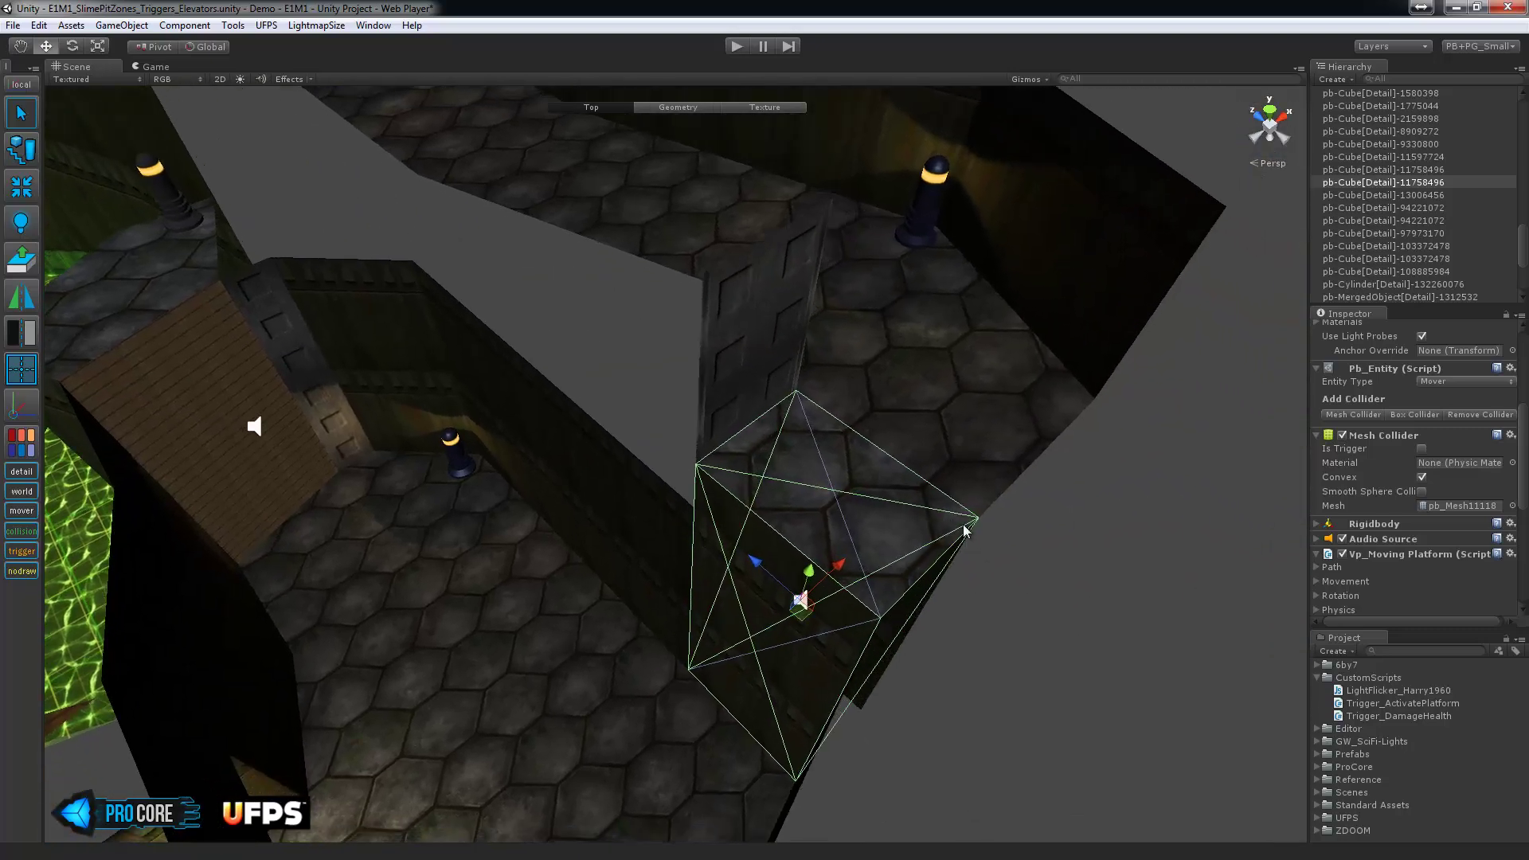
{"action": "left_click", "coordinate": [230, 362], "text": "shift"}
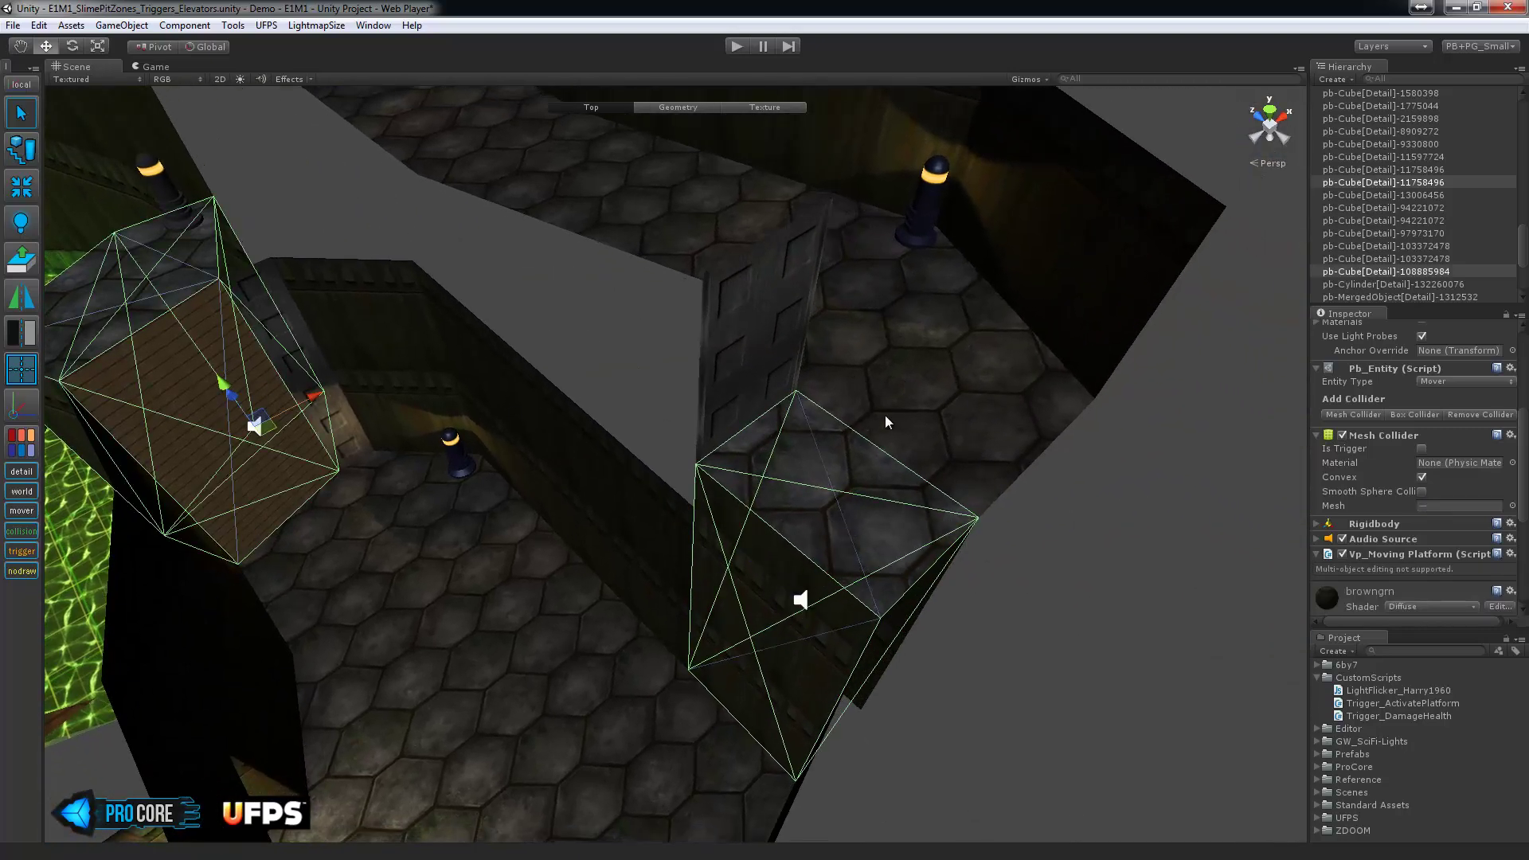
{"action": "scroll", "coordinate": [1452, 233], "scroll_direction": "up", "scroll_amount": 10}
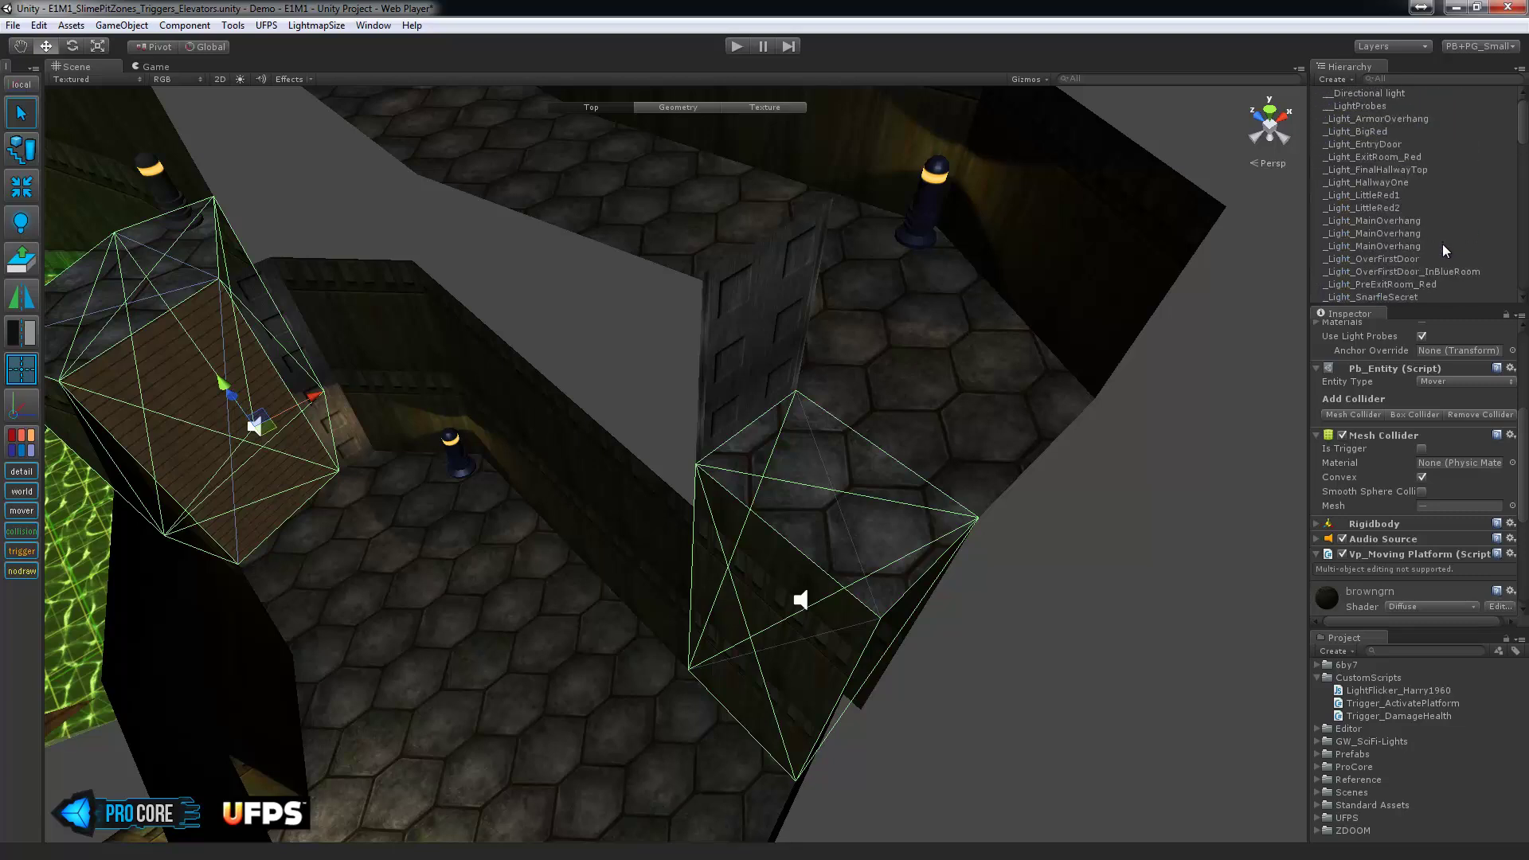
{"action": "scroll", "coordinate": [1450, 370], "scroll_direction": "up", "scroll_amount": 5}
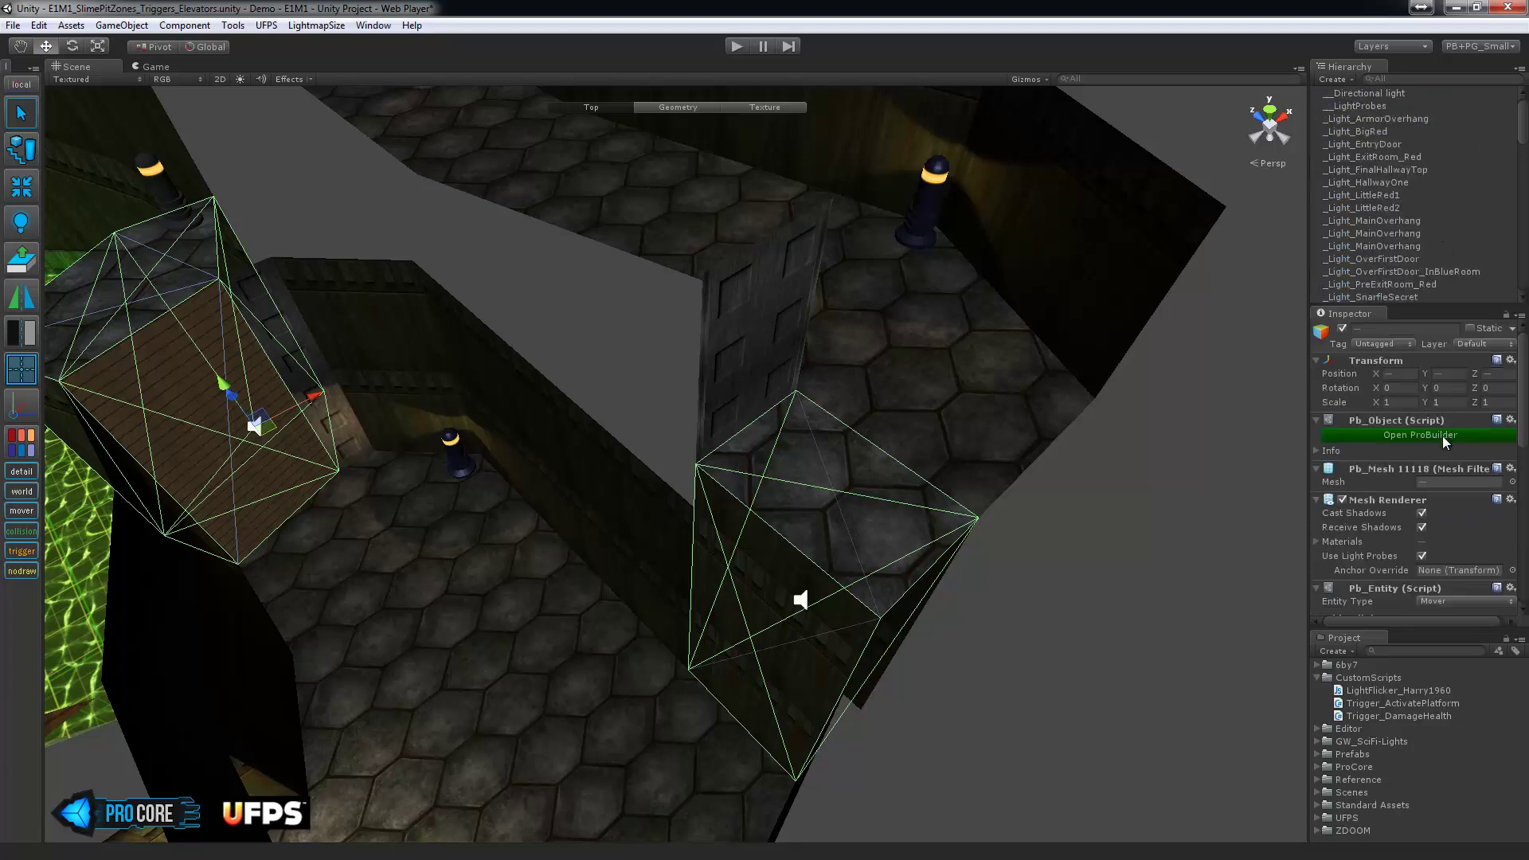
{"action": "left_click", "coordinate": [1485, 344]}
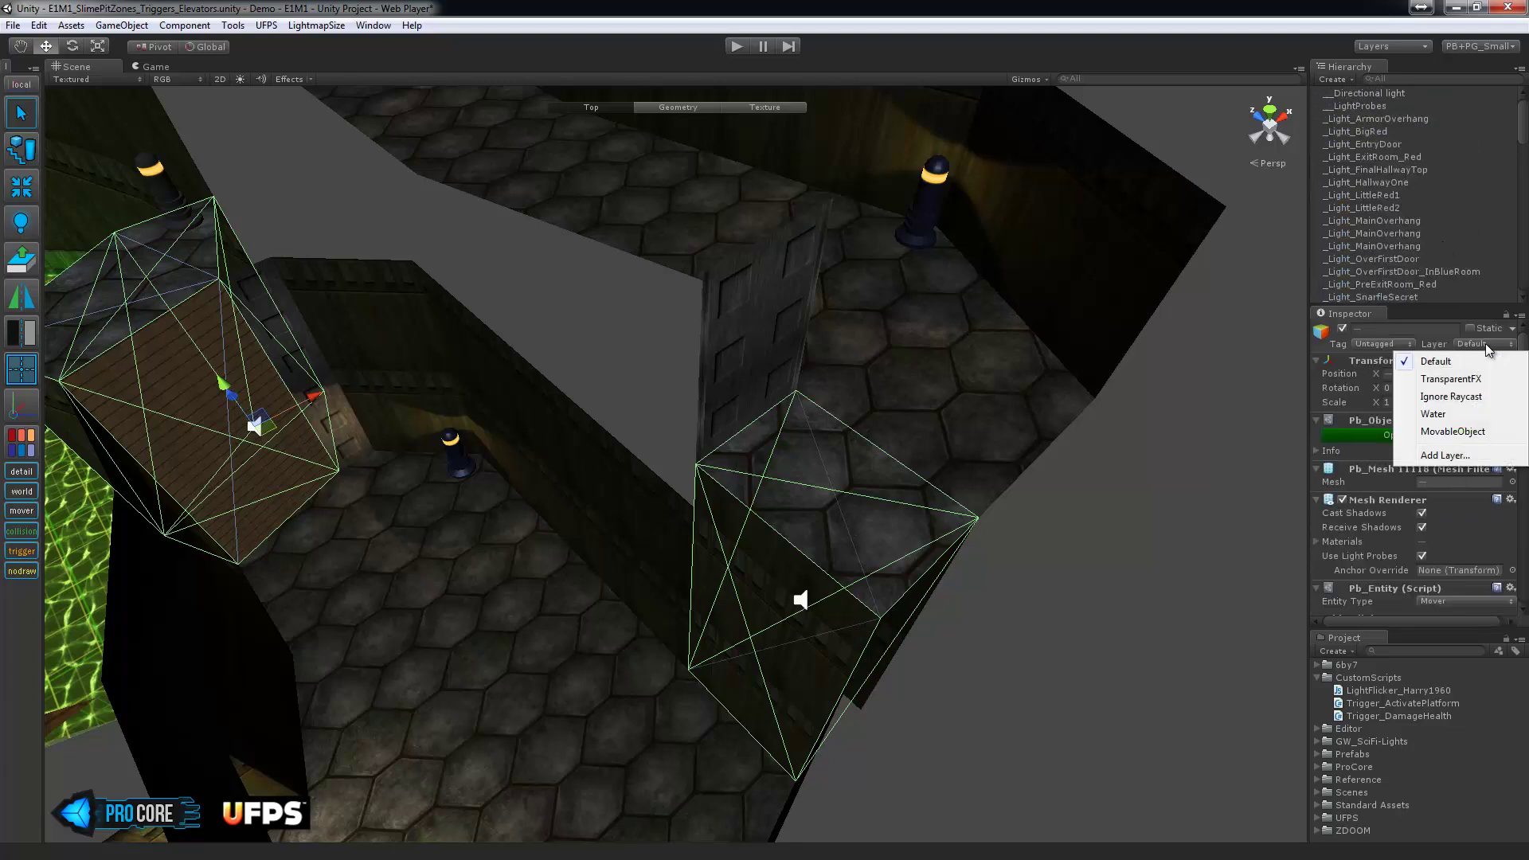
{"action": "left_click", "coordinate": [1458, 432]}
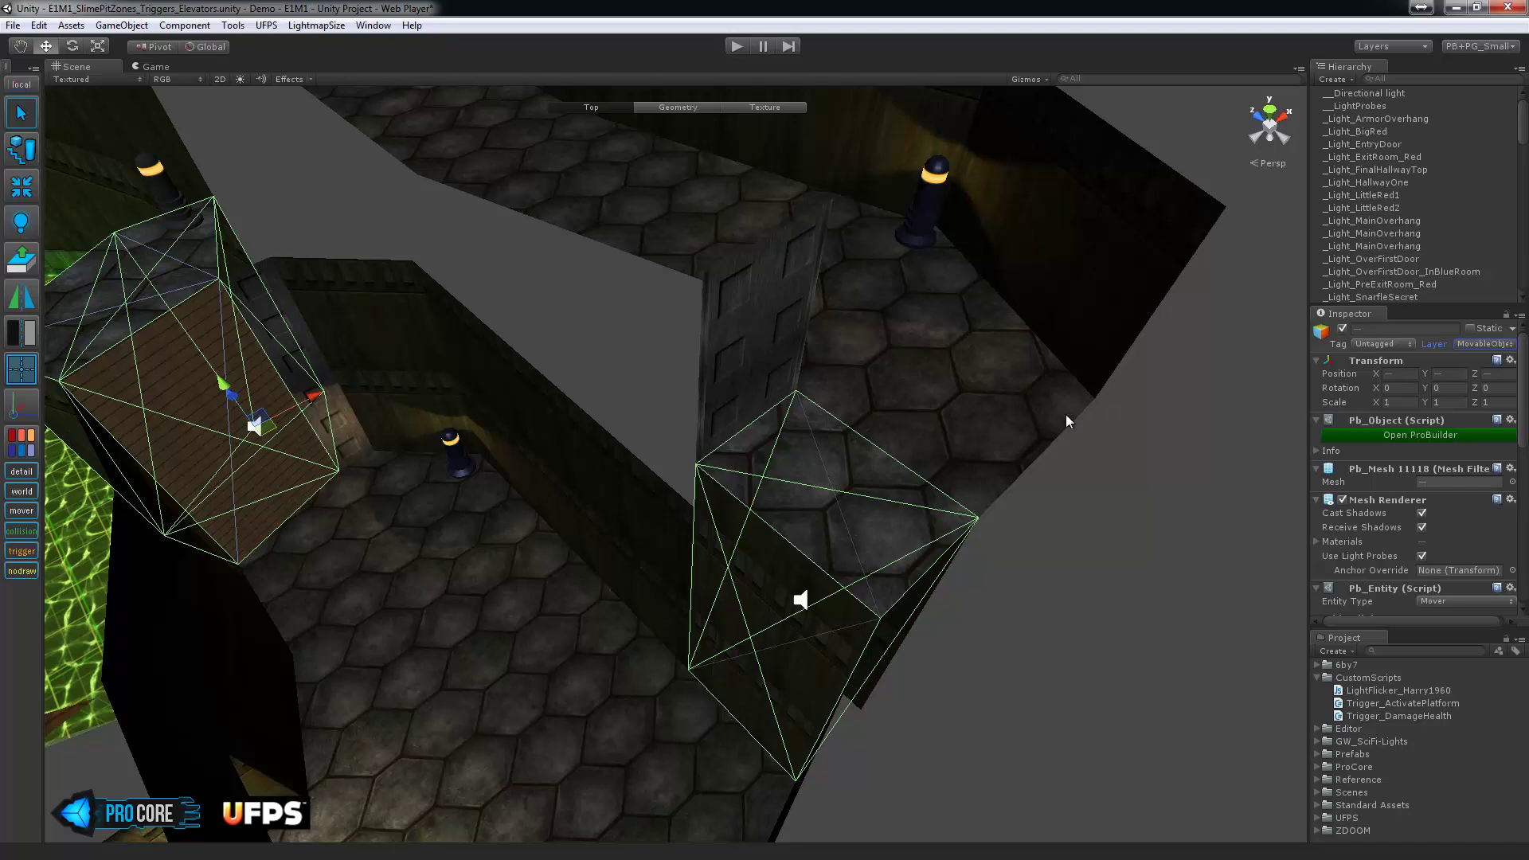
Set the pivot of the elevator block at the hallway's end to its upper corner vertex beside the door frame.
{"action": "left_click_drag", "start_coordinate": [1066, 414], "coordinate": [1022, 402], "text": "alt"}
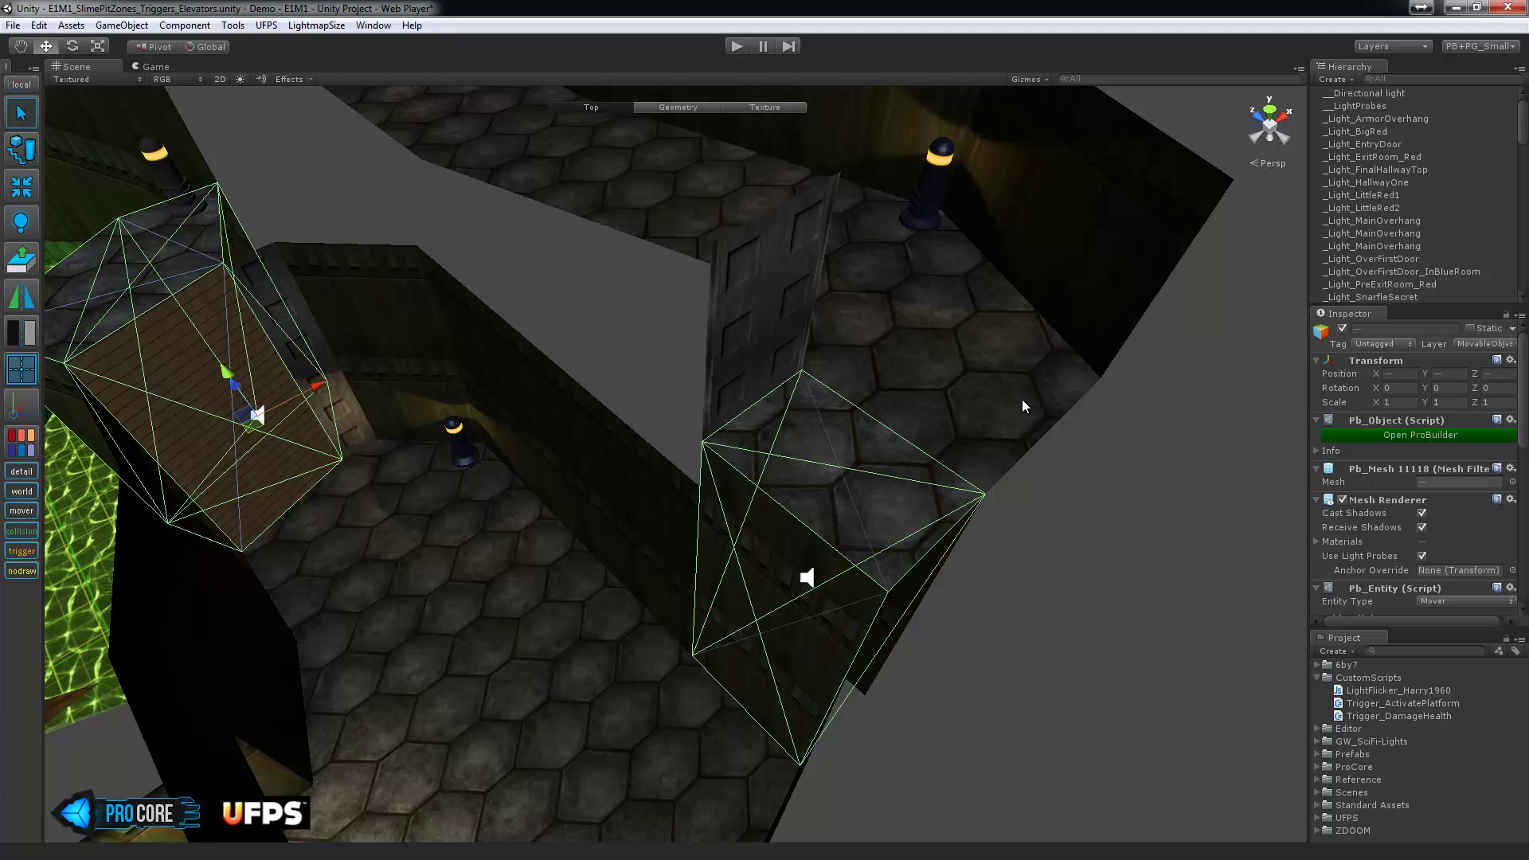
{"action": "key", "text": "m"}
{"action": "left_click", "coordinate": [762, 514]}
{"action": "left_click_drag", "start_coordinate": [656, 502], "coordinate": [602, 485], "text": "alt"}
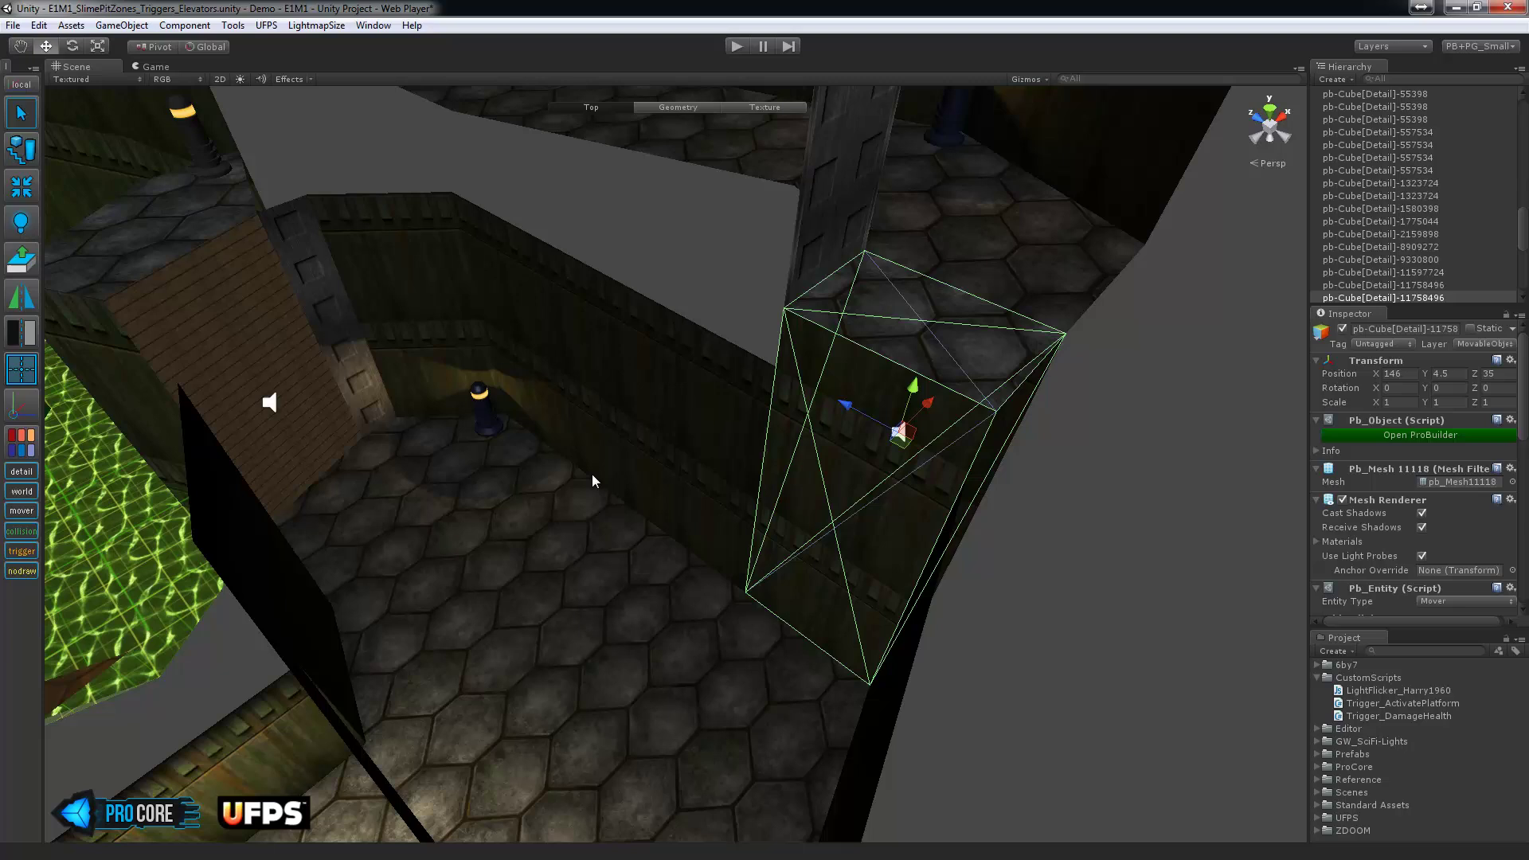
{"action": "key", "text": "g"}
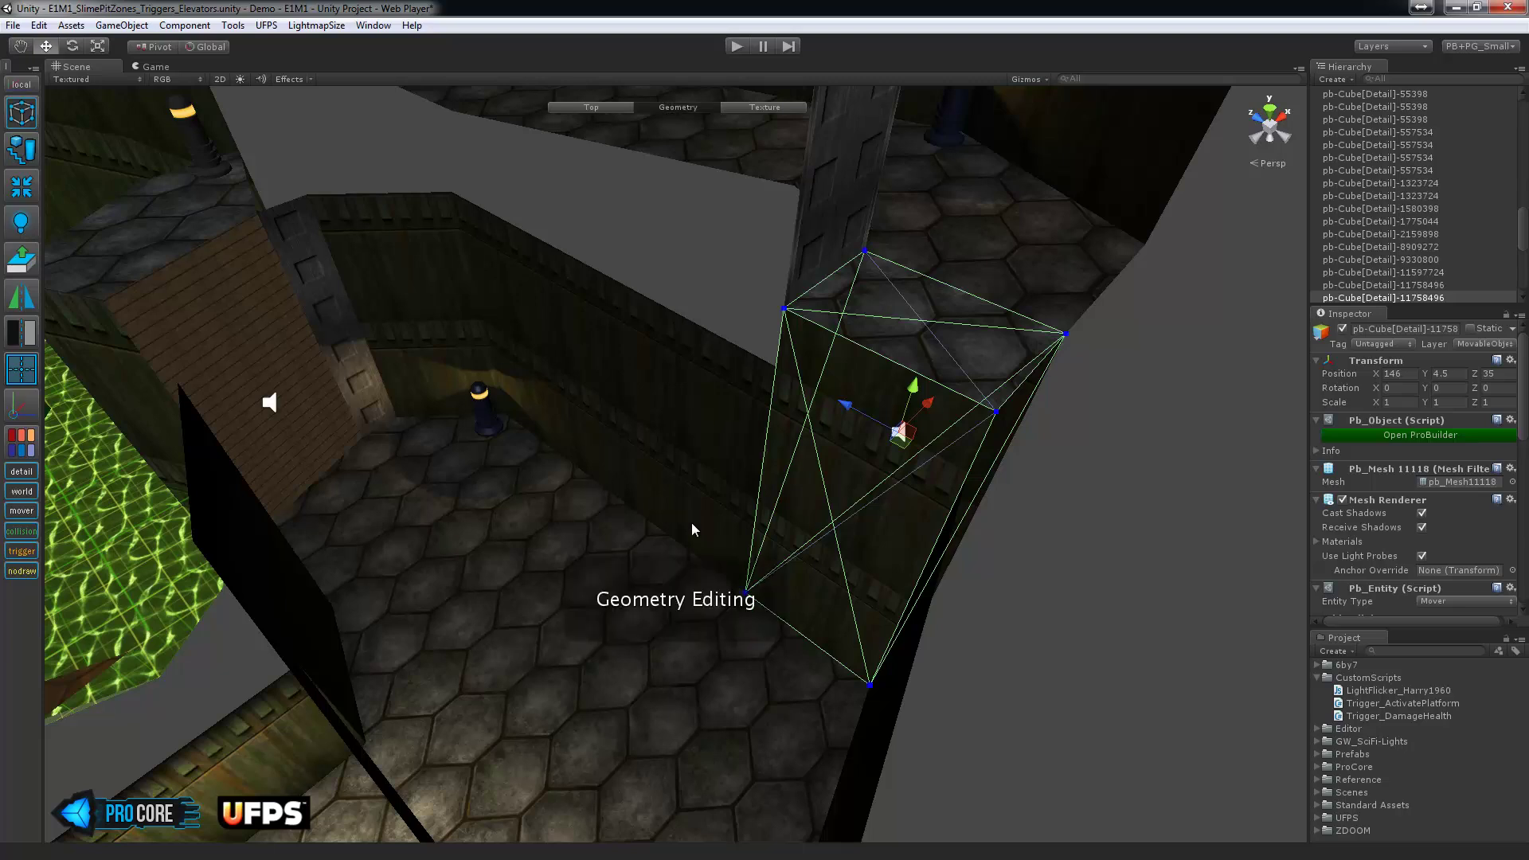
{"action": "left_click", "coordinate": [761, 605]}
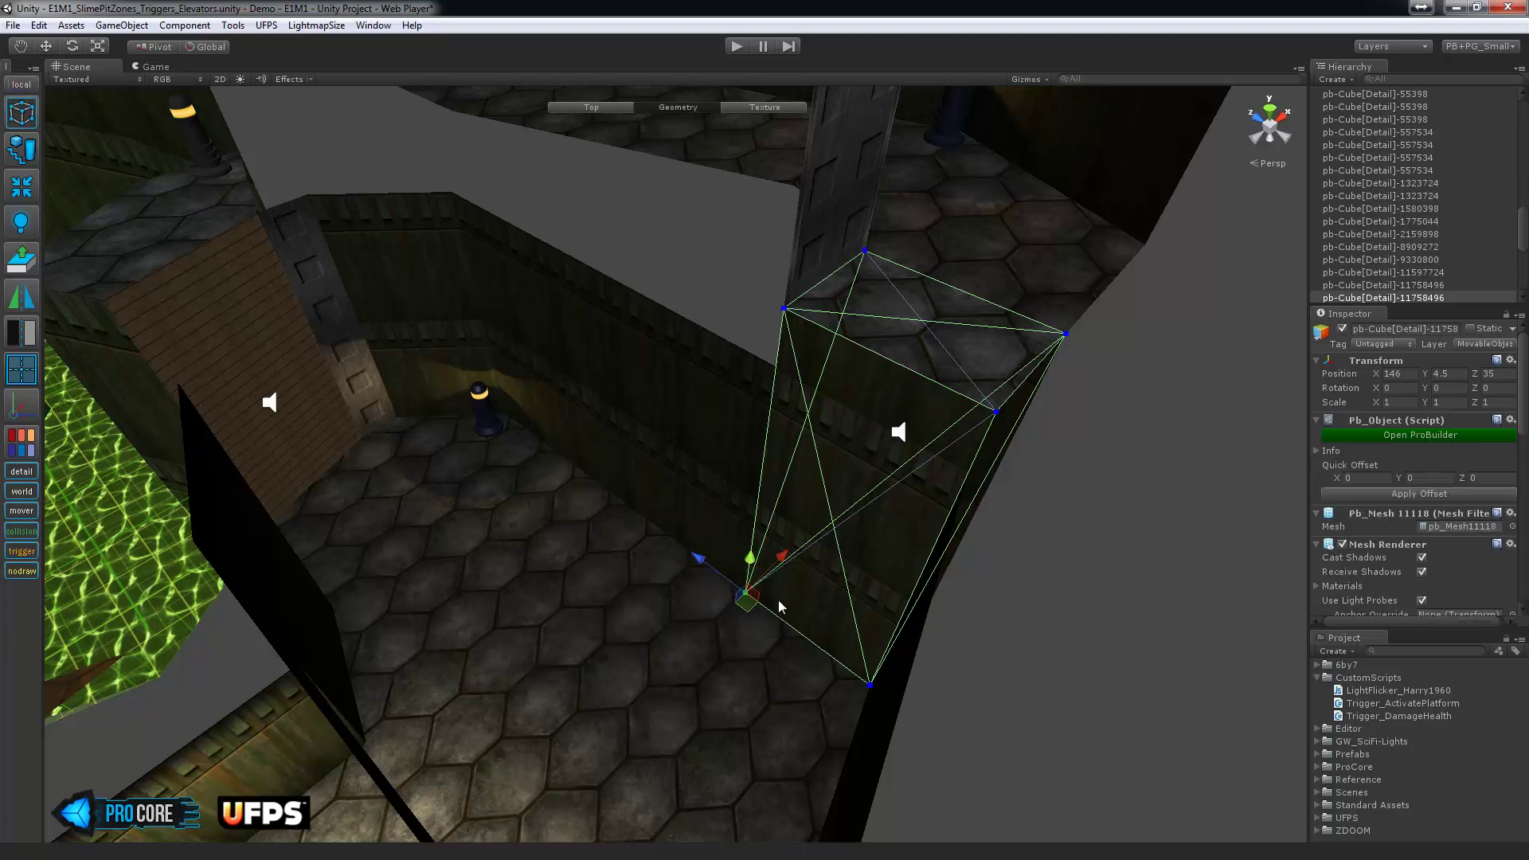
{"action": "left_click_drag", "start_coordinate": [801, 323], "coordinate": [803, 325]}
{"action": "left_click_drag", "start_coordinate": [902, 381], "coordinate": [882, 380], "text": "alt"}
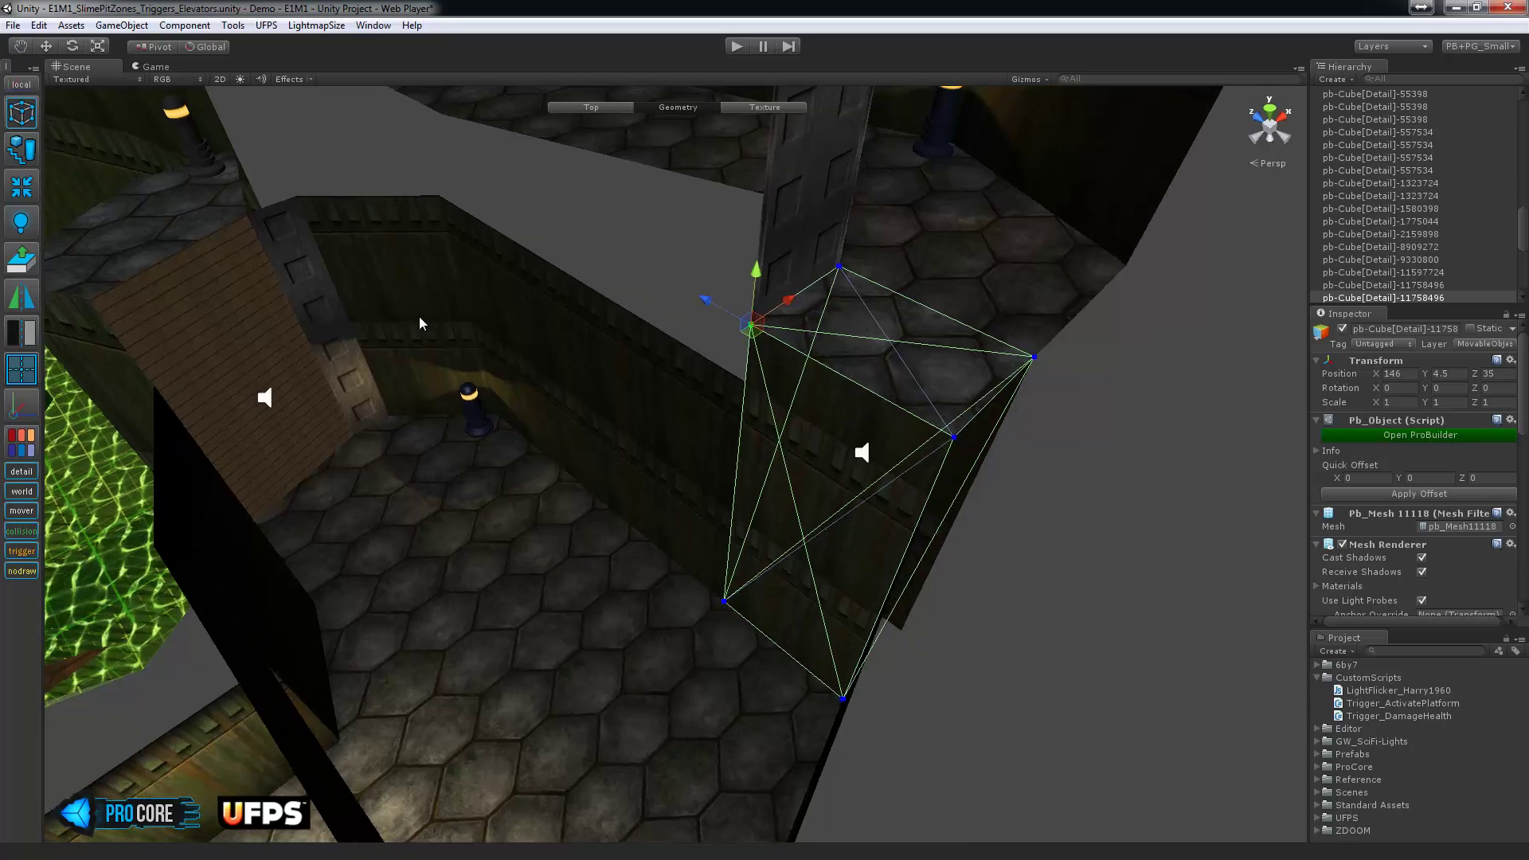
{"action": "left_click", "coordinate": [23, 408]}
Set the pivot of the elevator block beside the slime pit to its upper back corner vertex.
{"action": "left_click", "coordinate": [214, 255]}
{"action": "key", "text": "f"}
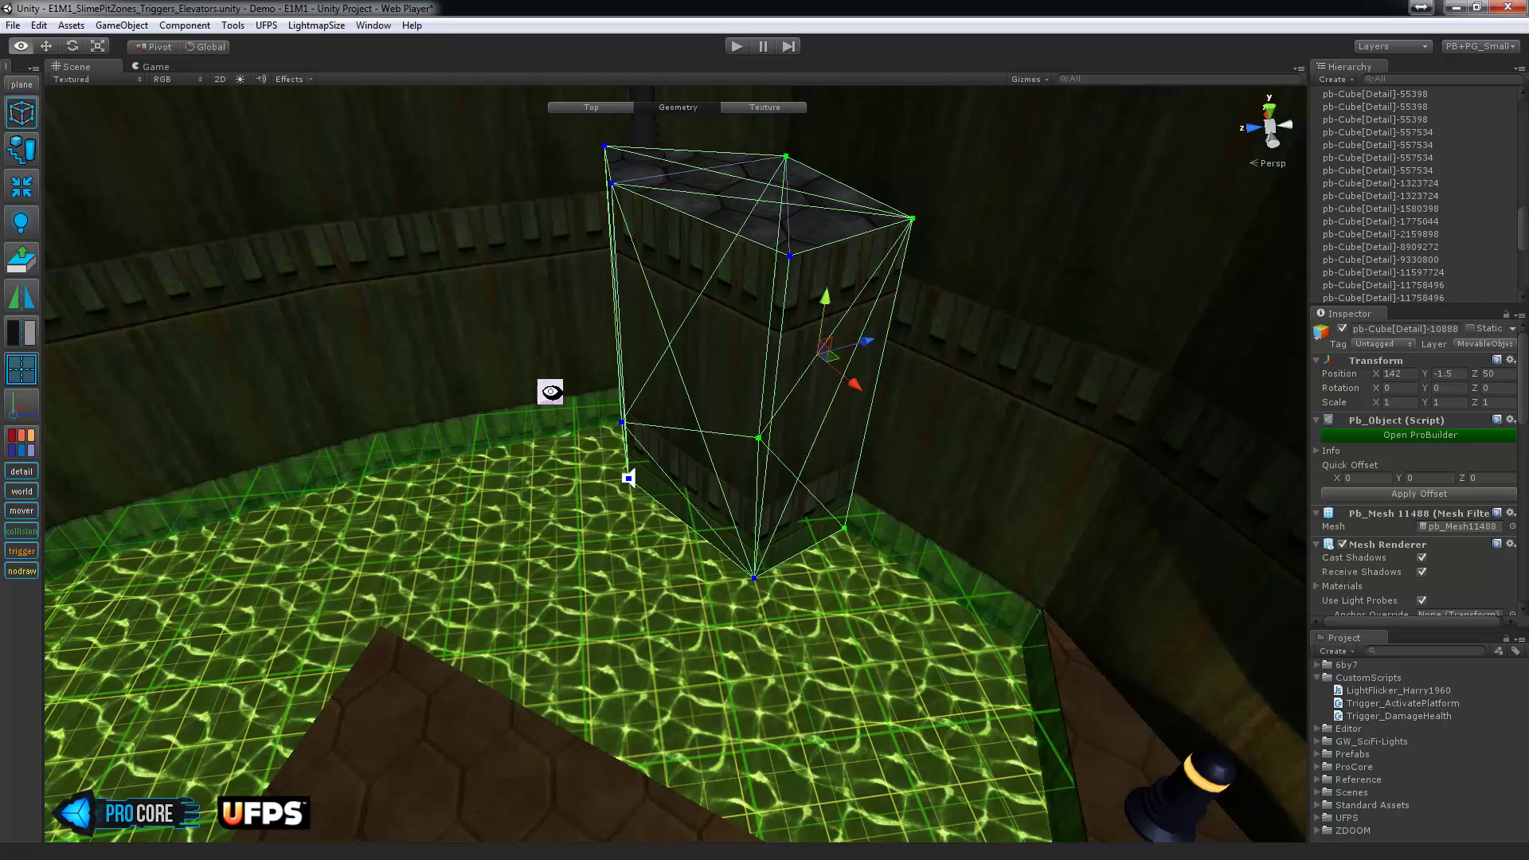
{"action": "left_click_drag", "start_coordinate": [726, 439], "coordinate": [494, 307], "text": "alt"}
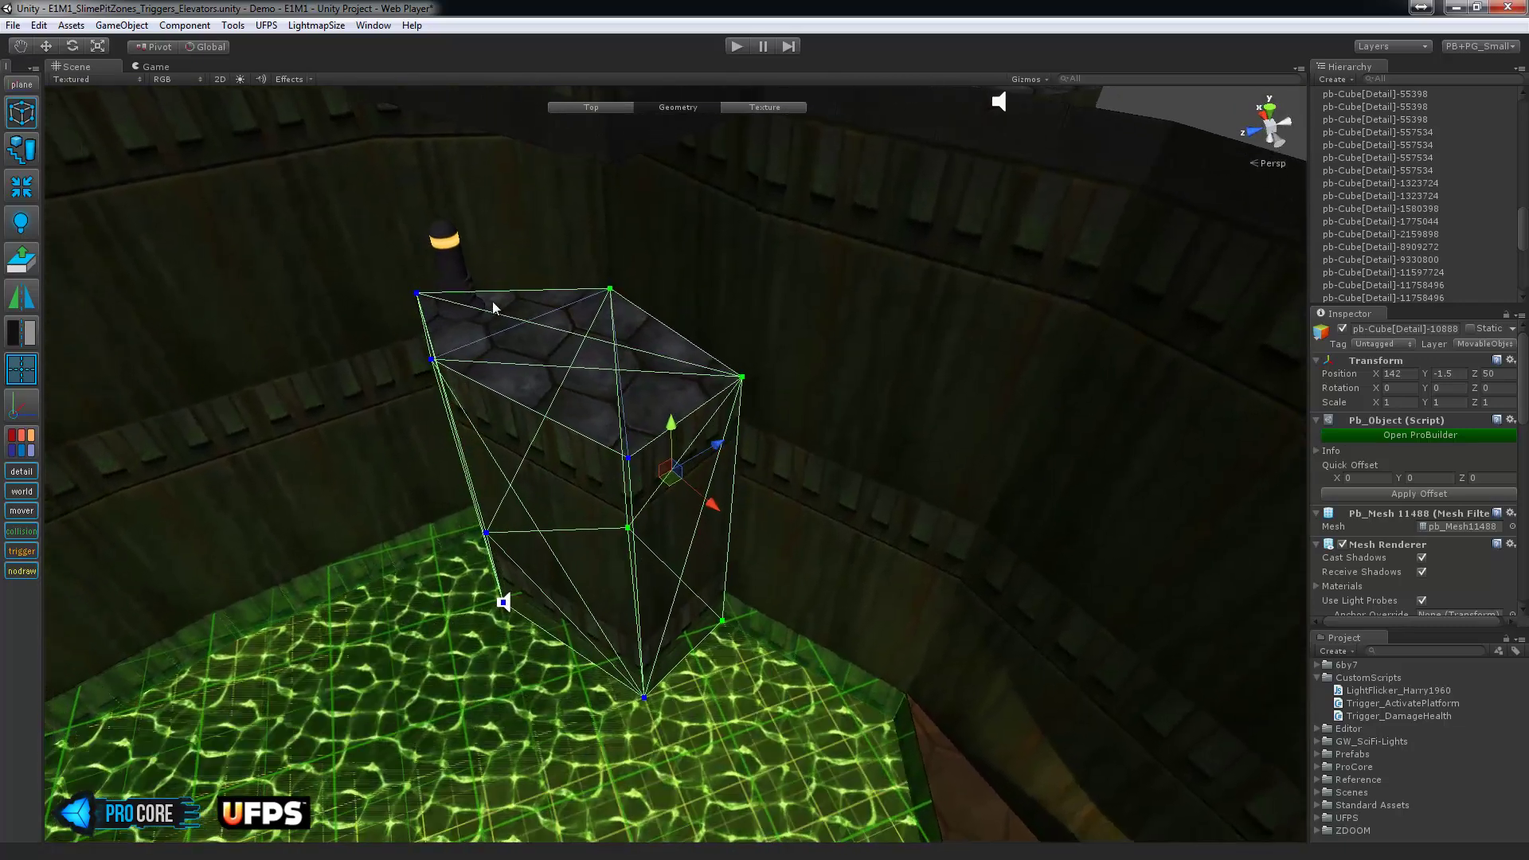
{"action": "left_click", "coordinate": [633, 301]}
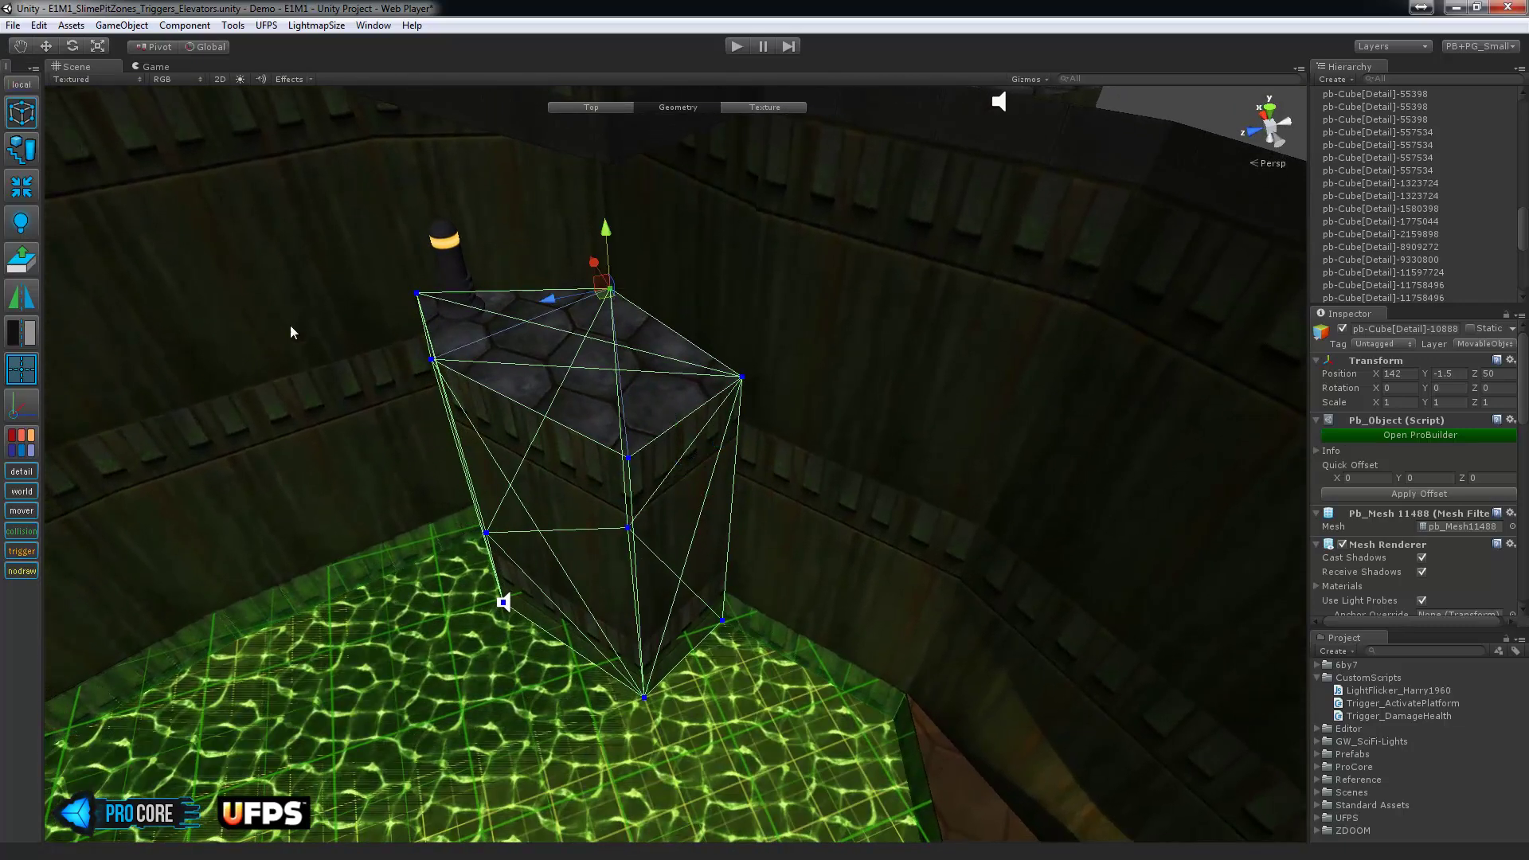
{"action": "left_click", "coordinate": [20, 410]}
{"action": "left_click_drag", "start_coordinate": [905, 348], "coordinate": [801, 399], "text": "alt"}
{"action": "key", "text": "Escape"}
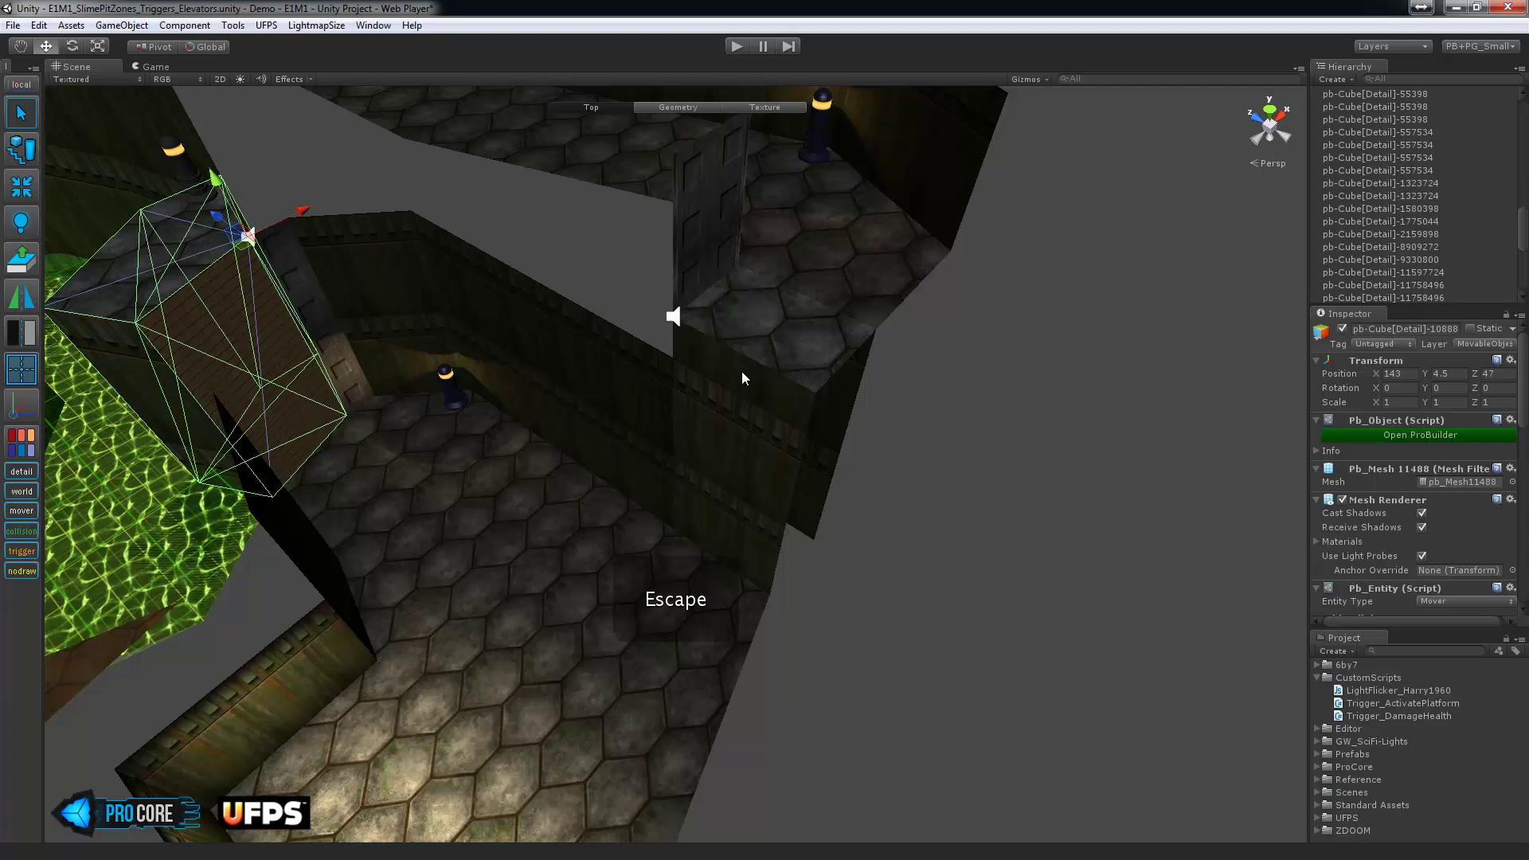
Create an empty game object and snap it to the hallway elevator block's pivot corner at 146, 5.5, 37.
{"action": "left_click", "coordinate": [782, 403]}
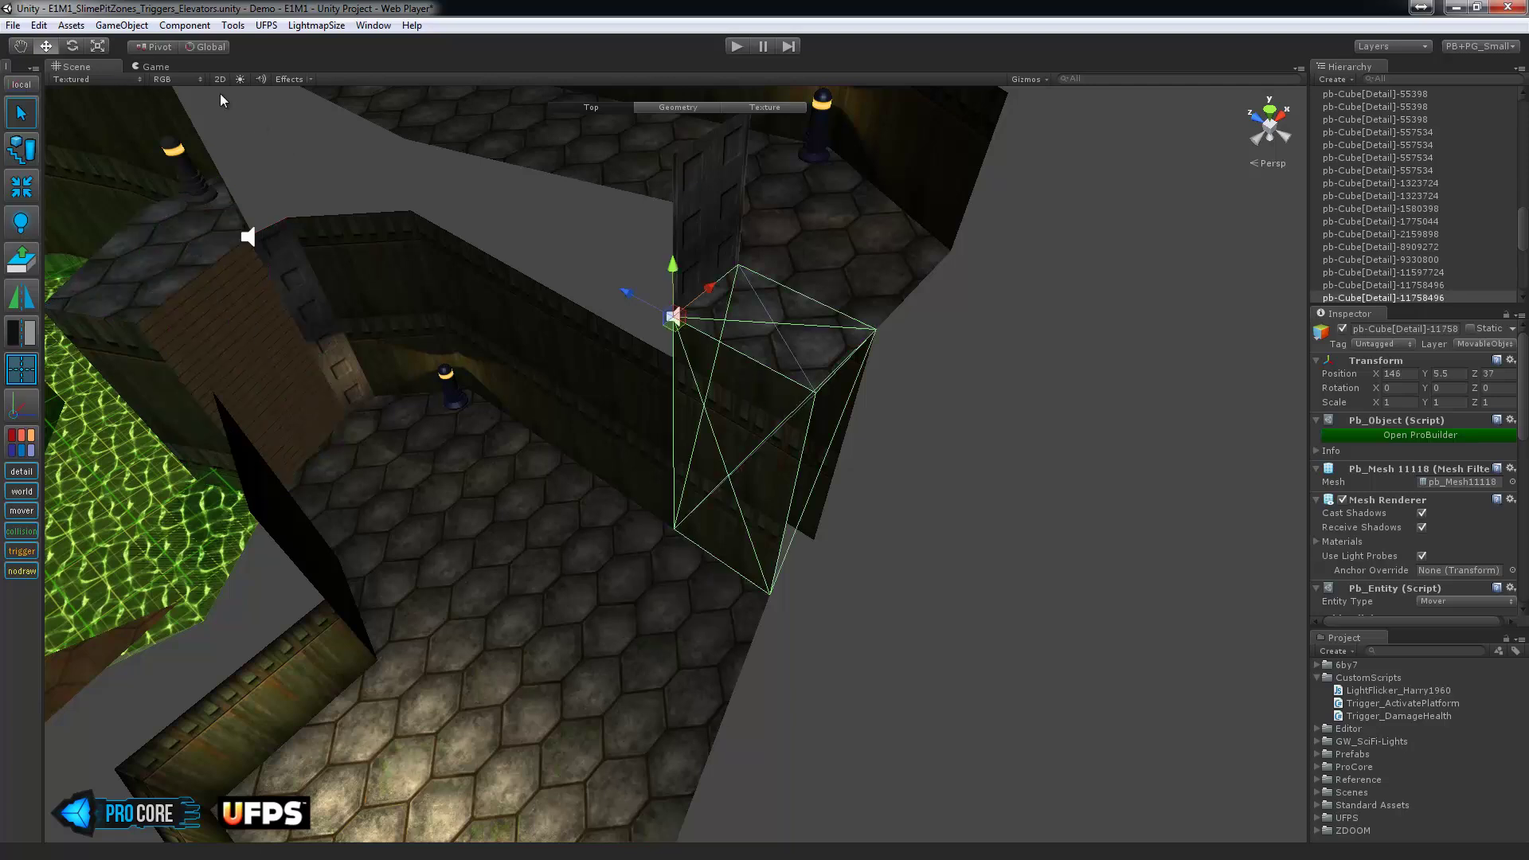
{"action": "left_click", "coordinate": [121, 25]}
{"action": "left_click", "coordinate": [119, 41]}
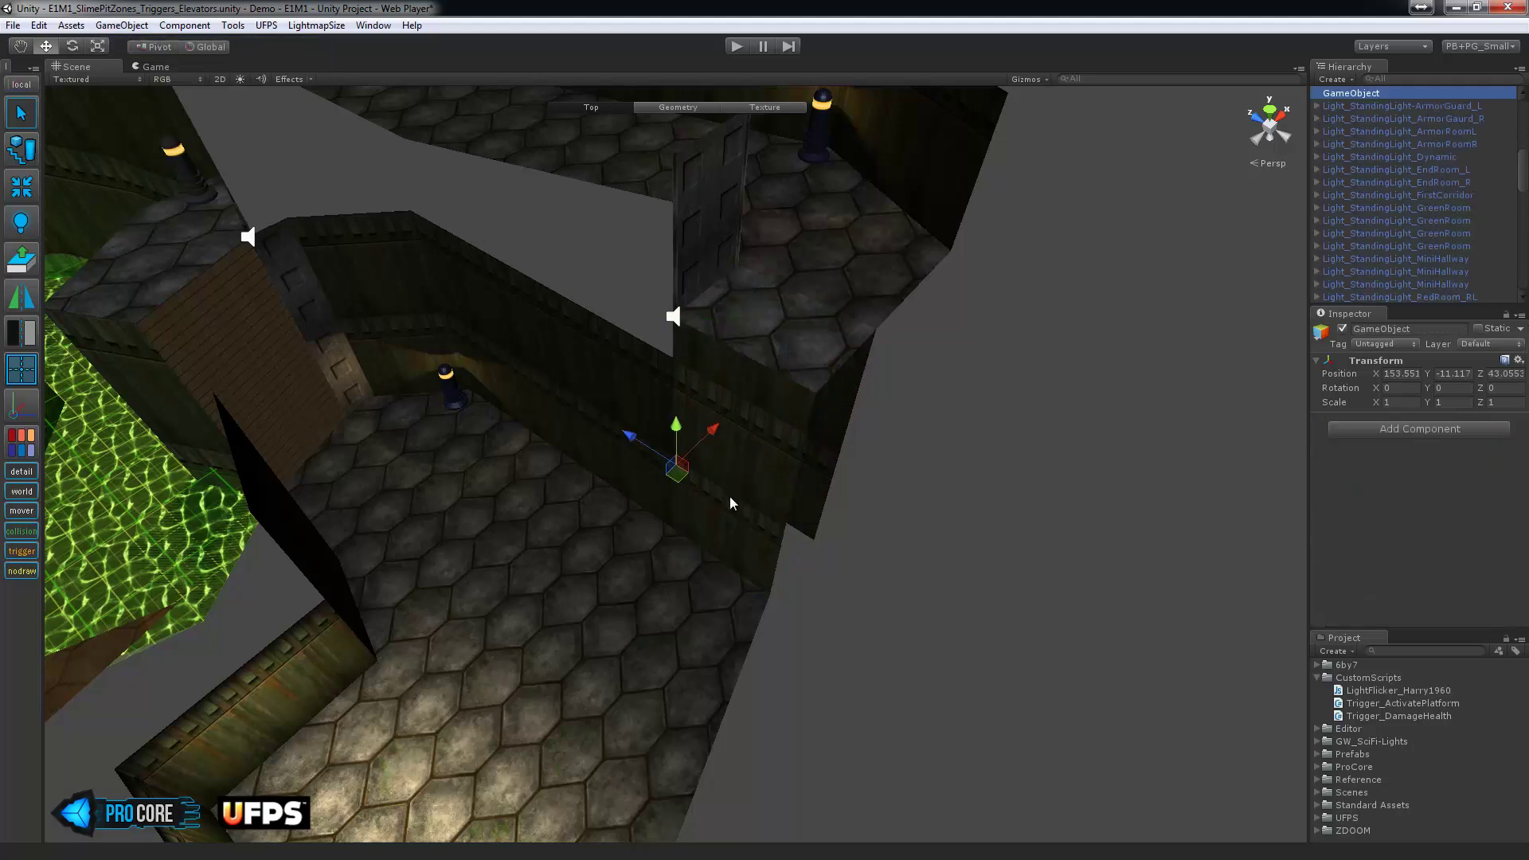
{"action": "scroll", "coordinate": [729, 498], "scroll_direction": "up", "scroll_amount": 7}
{"action": "left_click_drag", "start_coordinate": [723, 501], "coordinate": [623, 319], "text": "alt"}
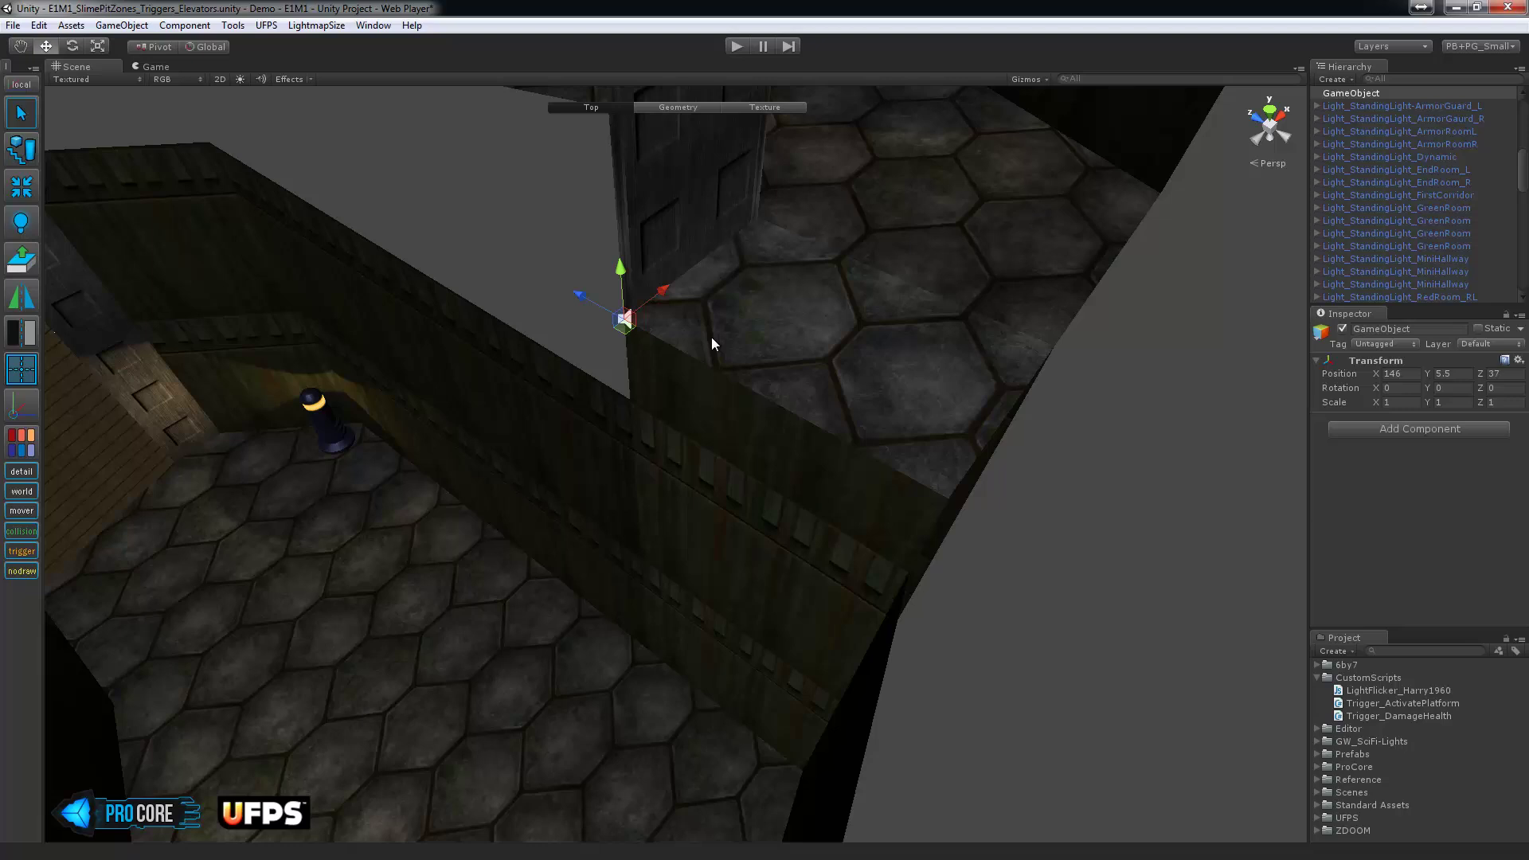
Rename the new empty game object at the hallway elevator's corner as WayPointParent.
{"action": "left_click", "coordinate": [752, 320]}
{"action": "scroll", "coordinate": [1422, 221], "scroll_direction": "up", "scroll_amount": 10}
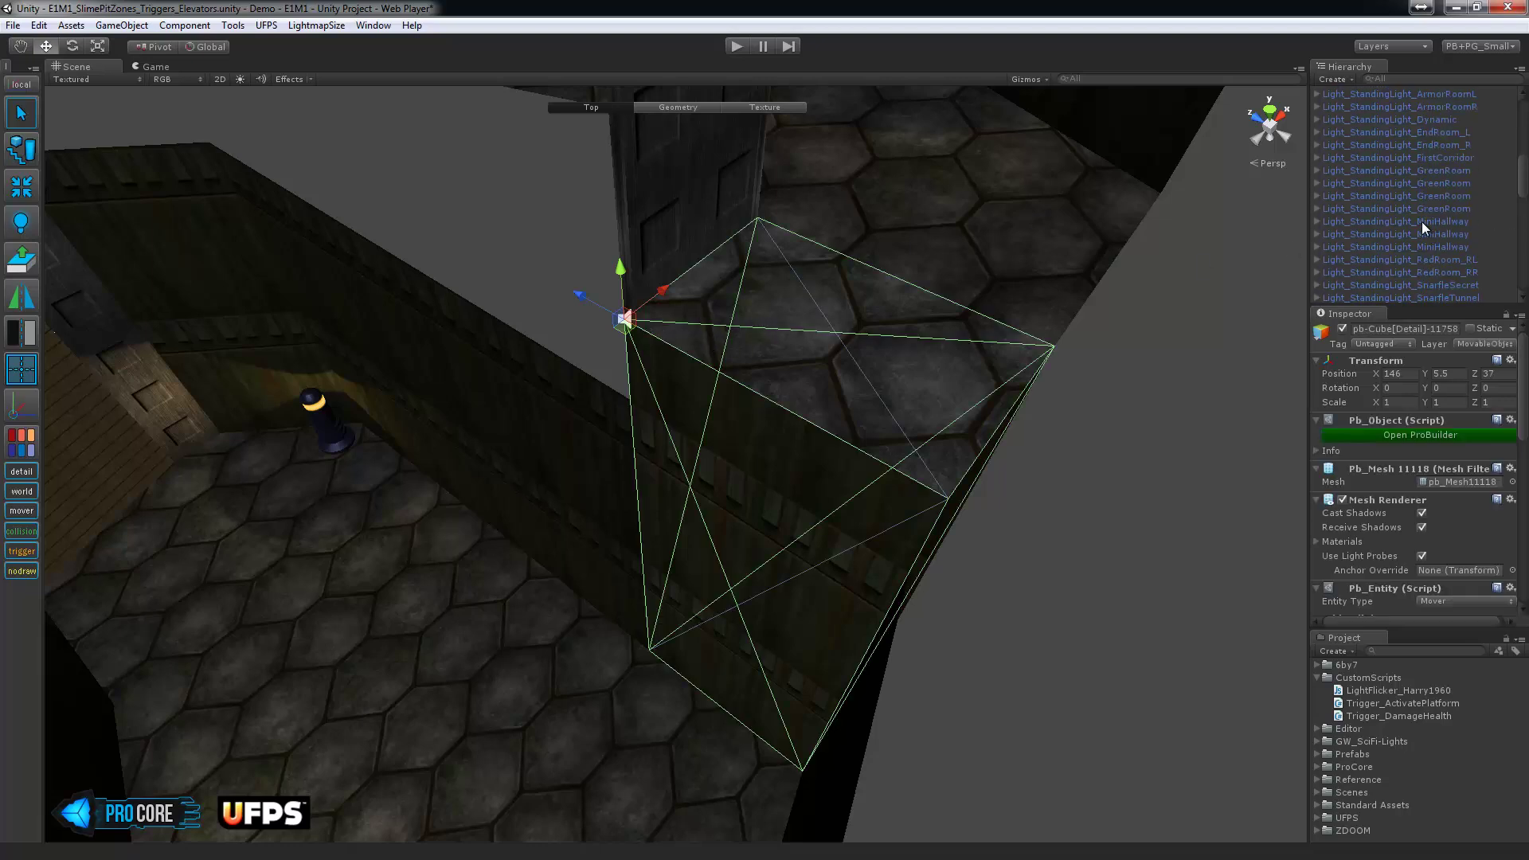
{"action": "scroll", "coordinate": [1414, 223], "scroll_direction": "down", "scroll_amount": 5}
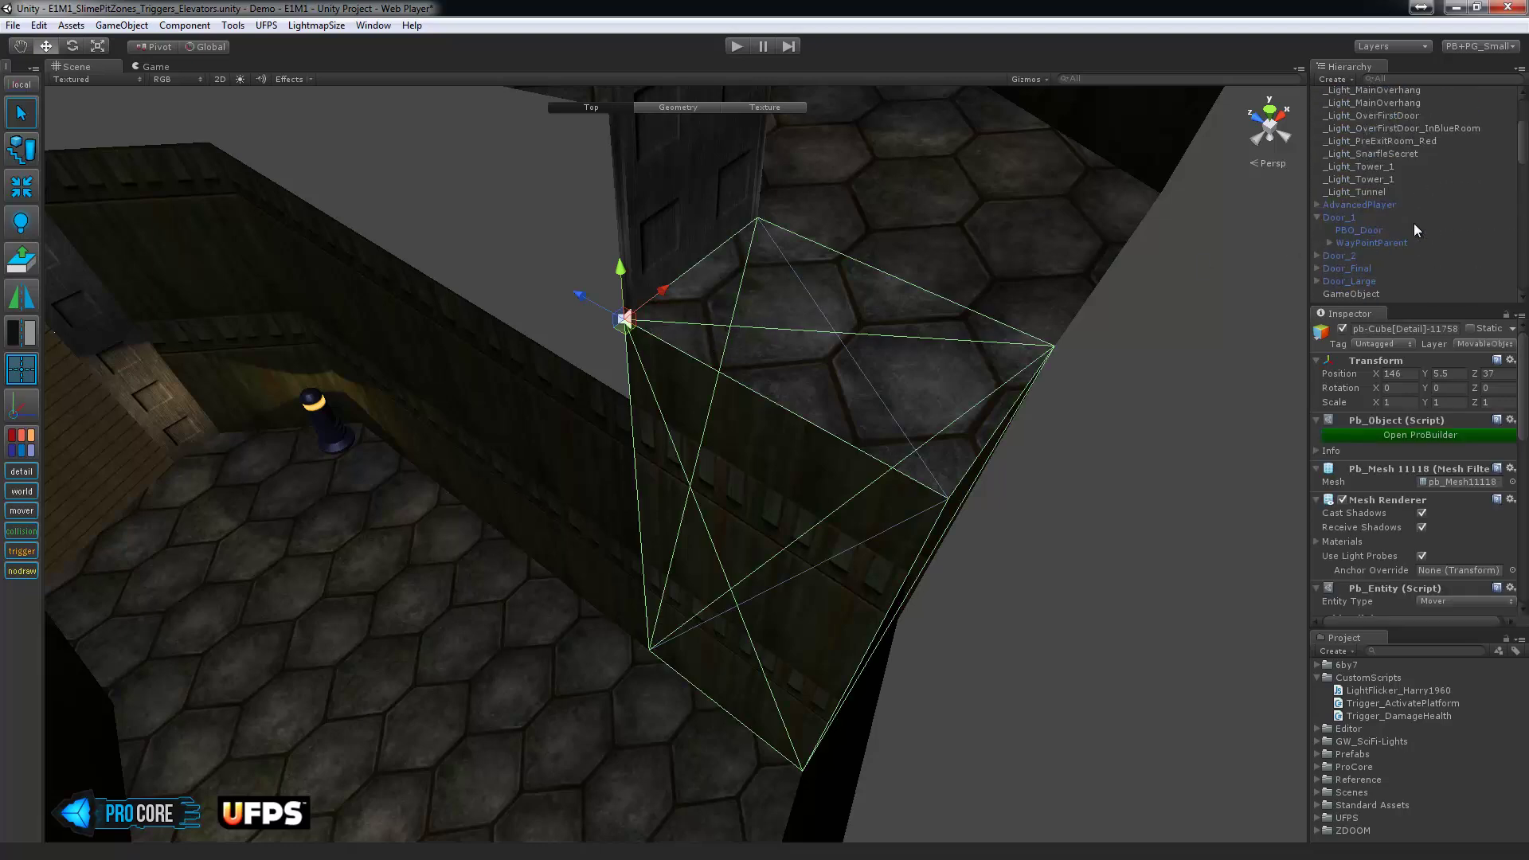
{"action": "left_click", "coordinate": [1391, 199]}
{"action": "left_click", "coordinate": [1391, 199]}
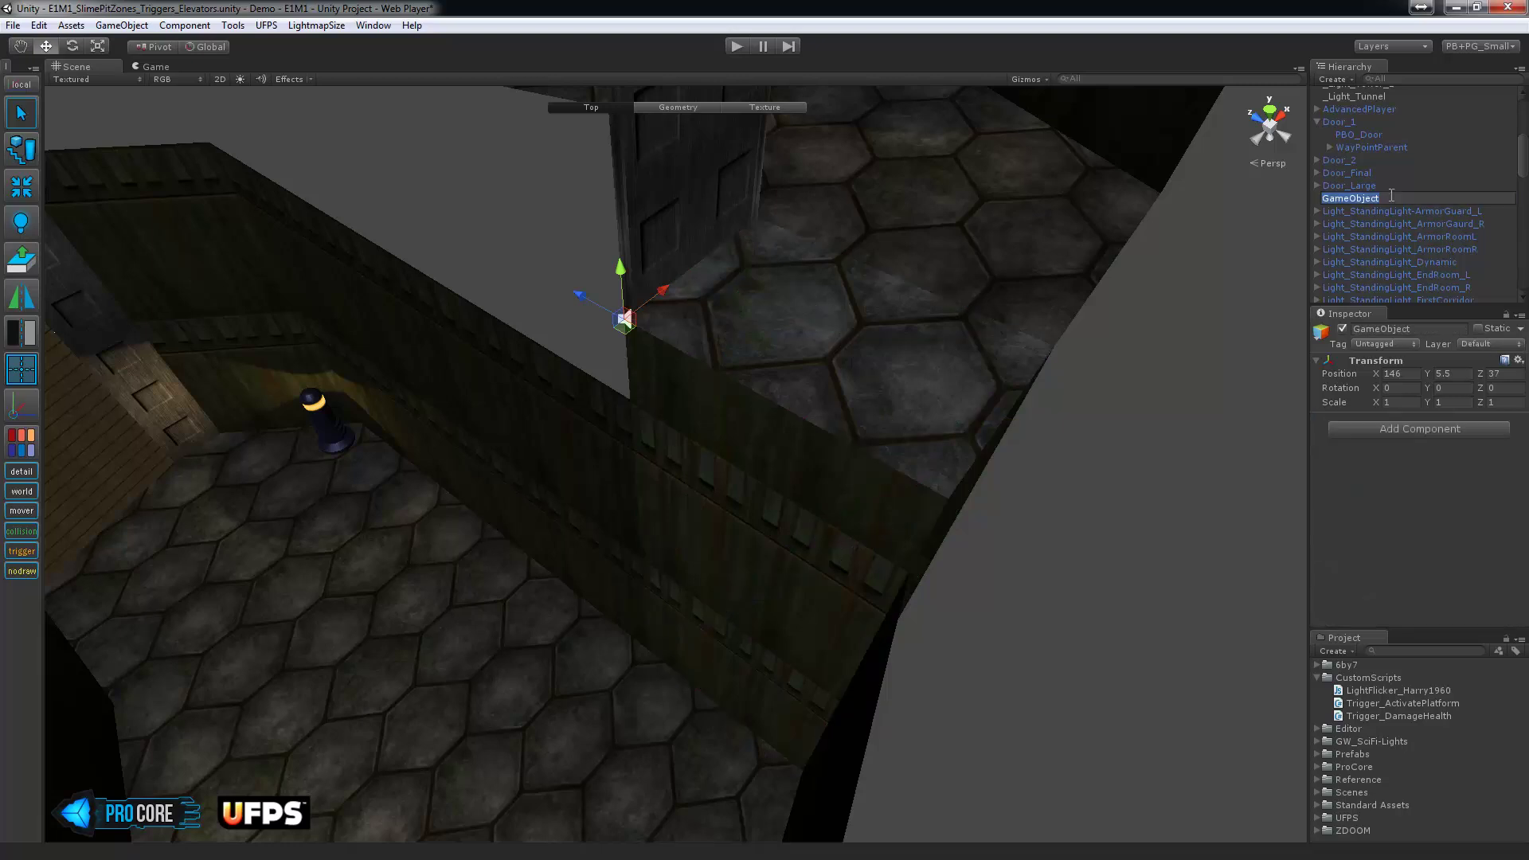
{"action": "type", "text": "WayPointParent"}
{"action": "key", "text": "Return"}
{"action": "key", "text": "f"}
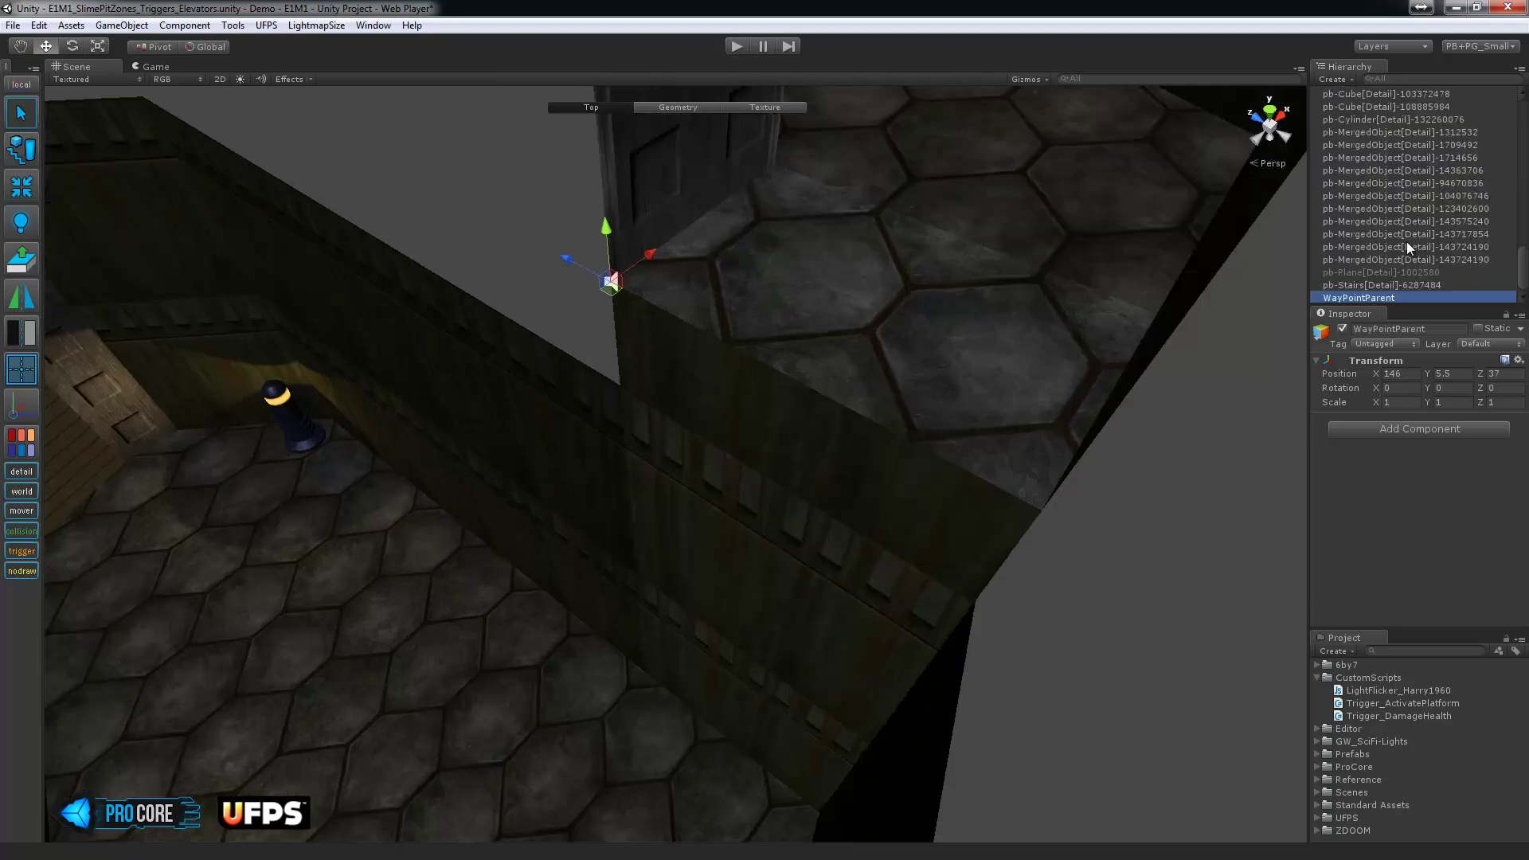
Duplicate WayPointParent twice and rename the two copies WP1 and WP2.
{"action": "left_click", "coordinate": [745, 309]}
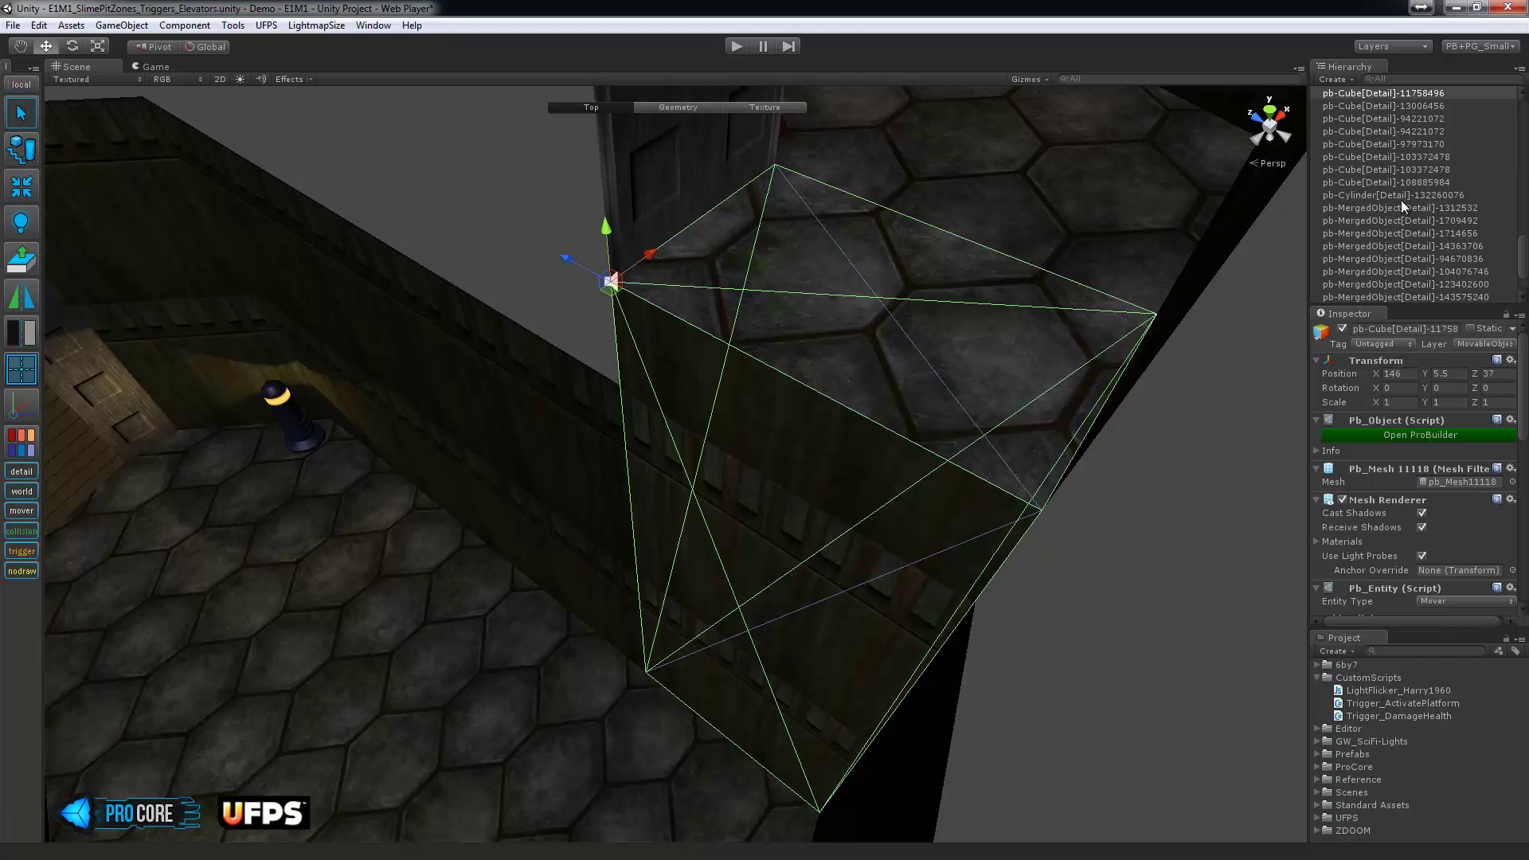
{"action": "scroll", "coordinate": [1402, 199], "scroll_direction": "down", "scroll_amount": 2}
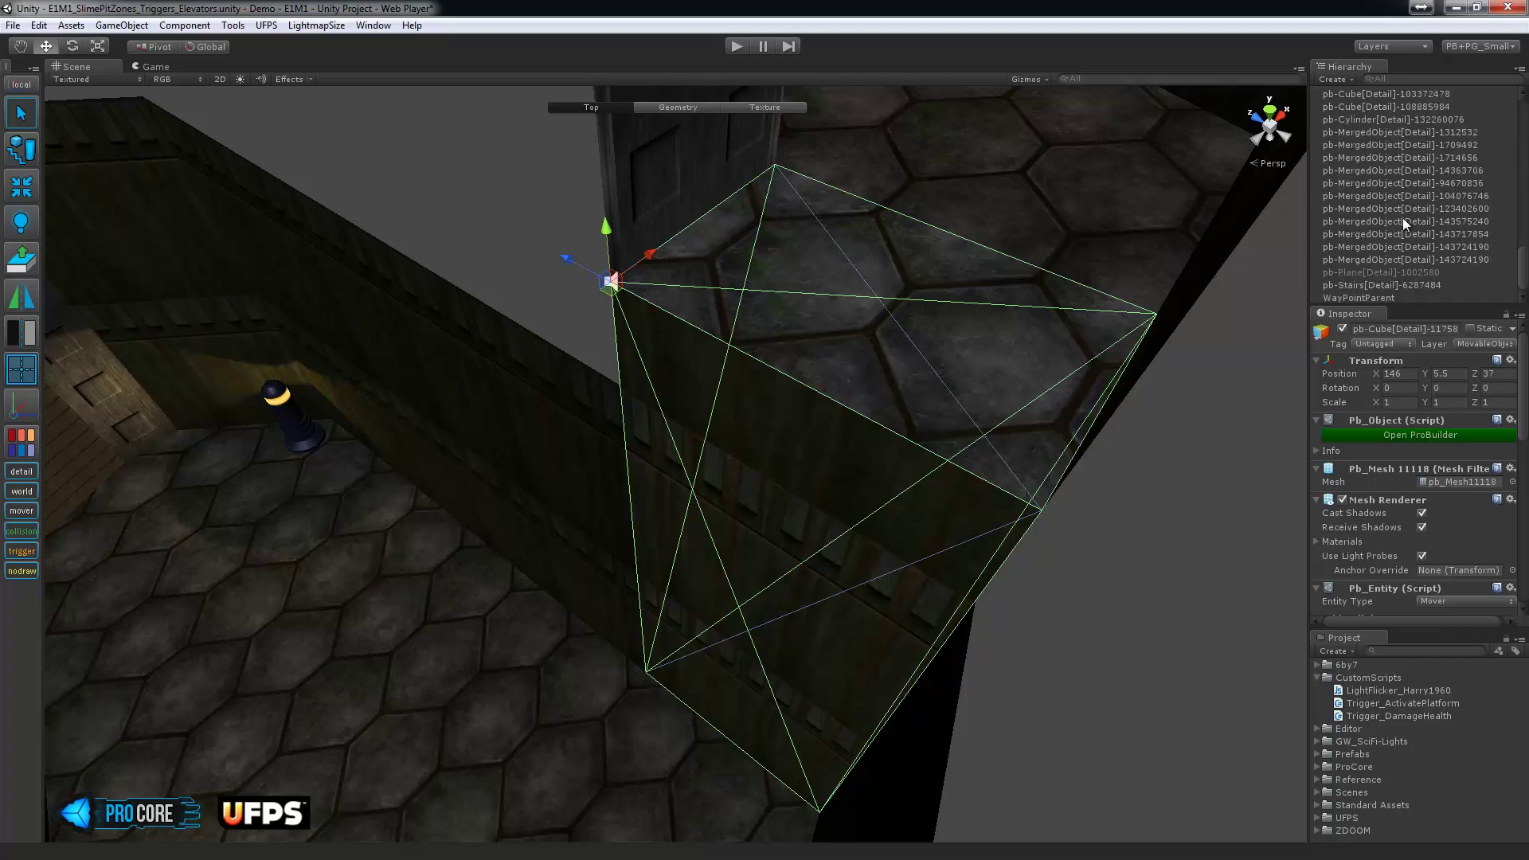
{"action": "left_click", "coordinate": [1391, 296]}
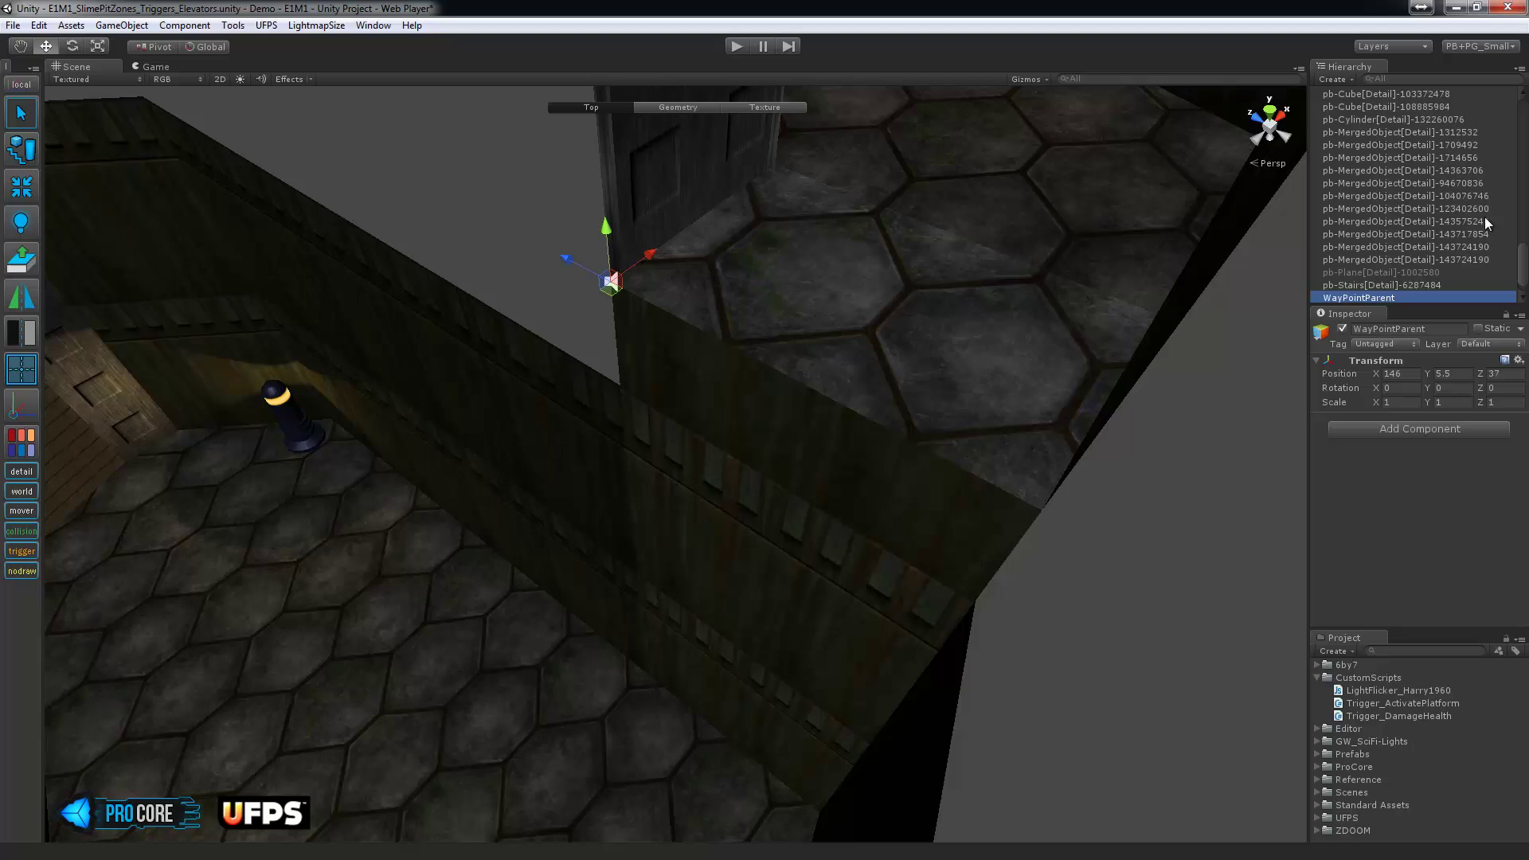
{"action": "key", "text": "ctrl+d"}
{"action": "key", "text": "ctrl+d"}
{"action": "left_click", "coordinate": [1400, 285]}
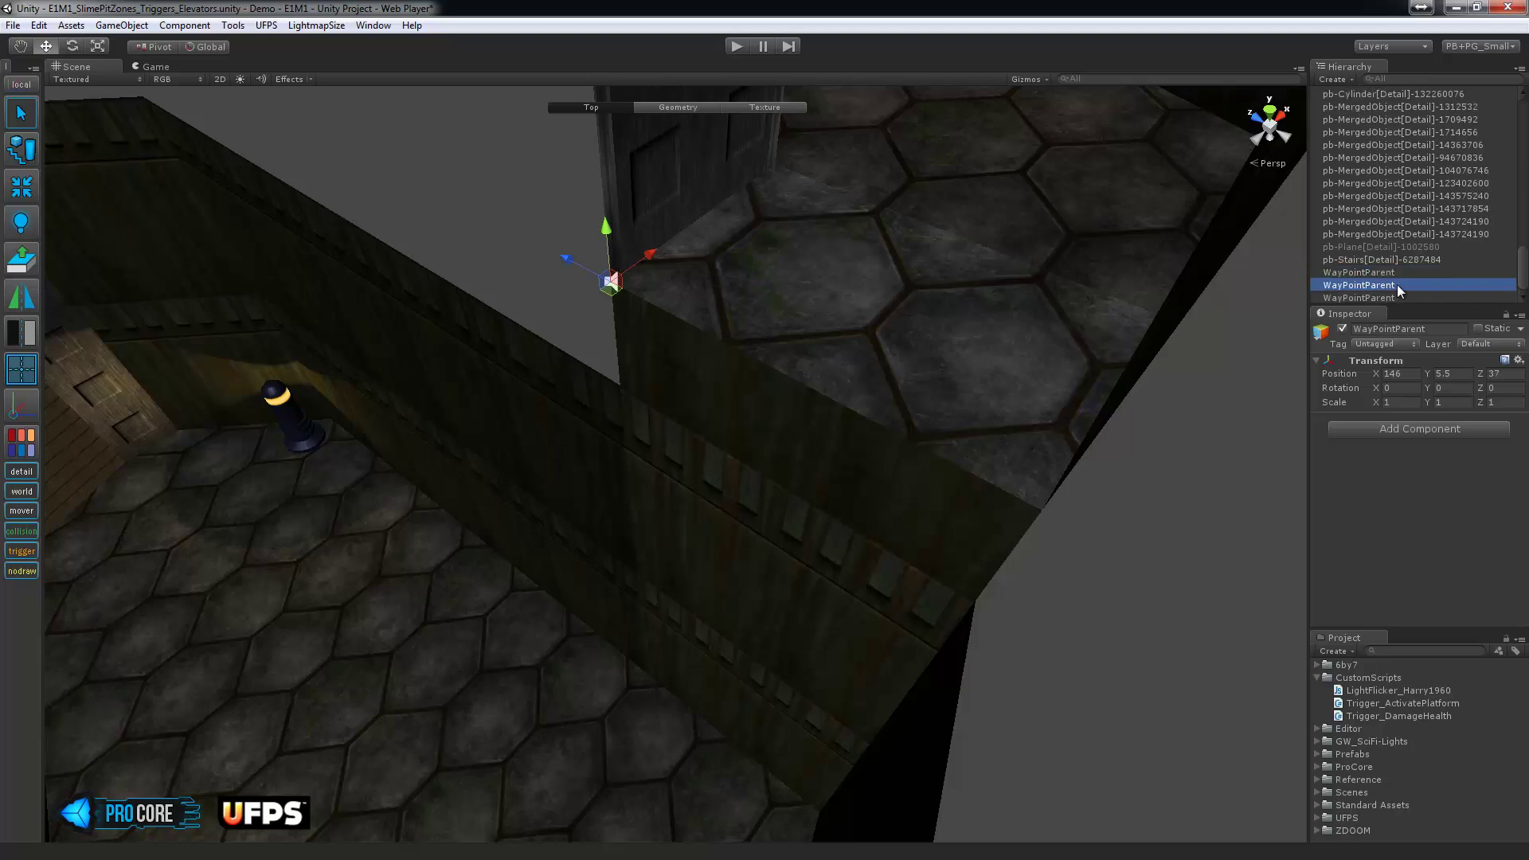
{"action": "left_click", "coordinate": [1397, 285]}
{"action": "type", "text": "WP1"}
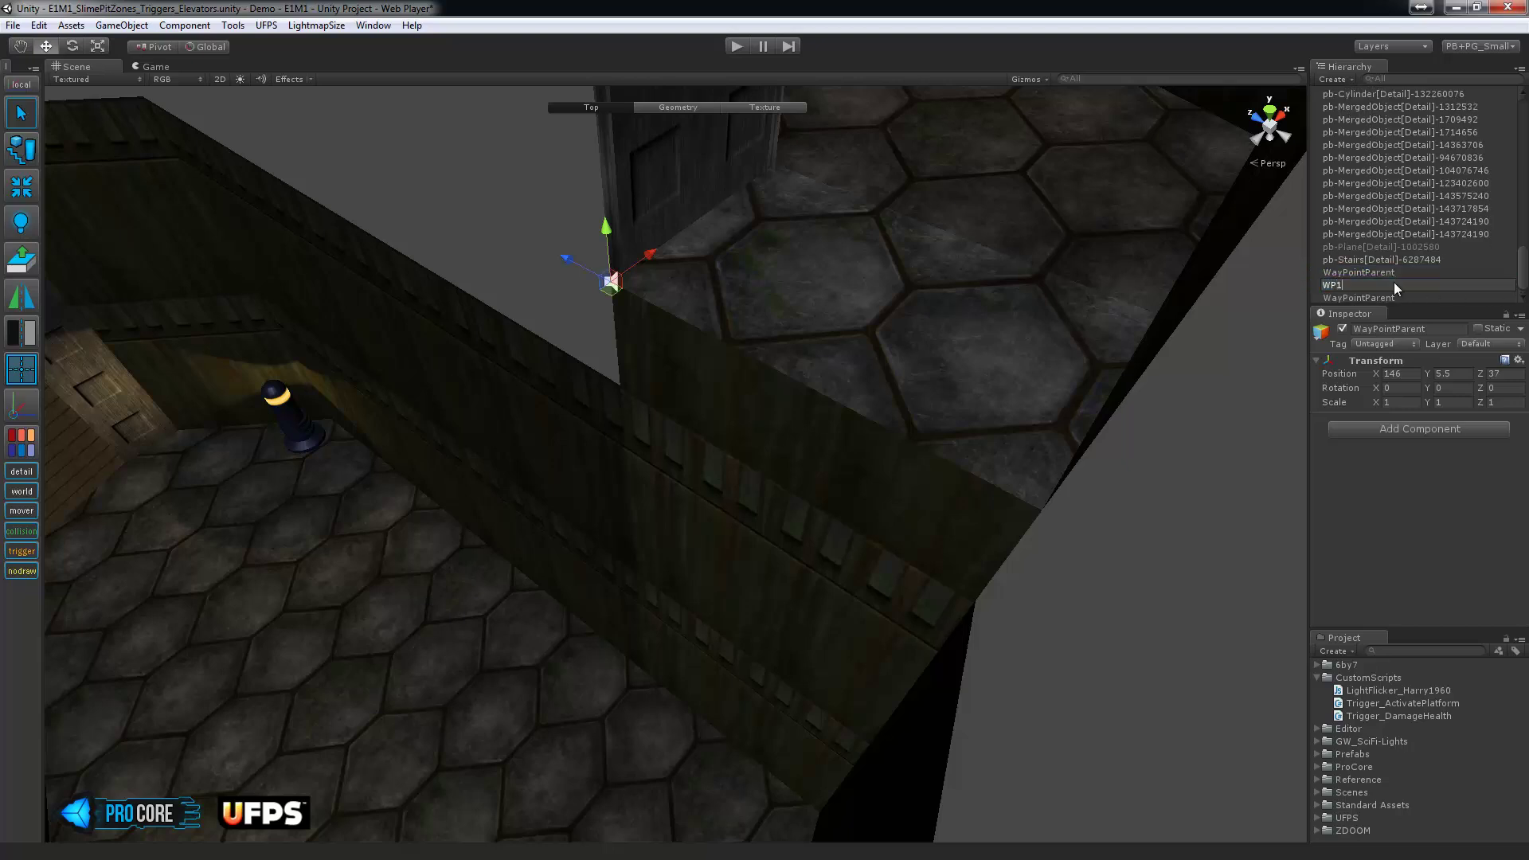
{"action": "key", "text": "Return"}
{"action": "left_click", "coordinate": [1395, 284]}
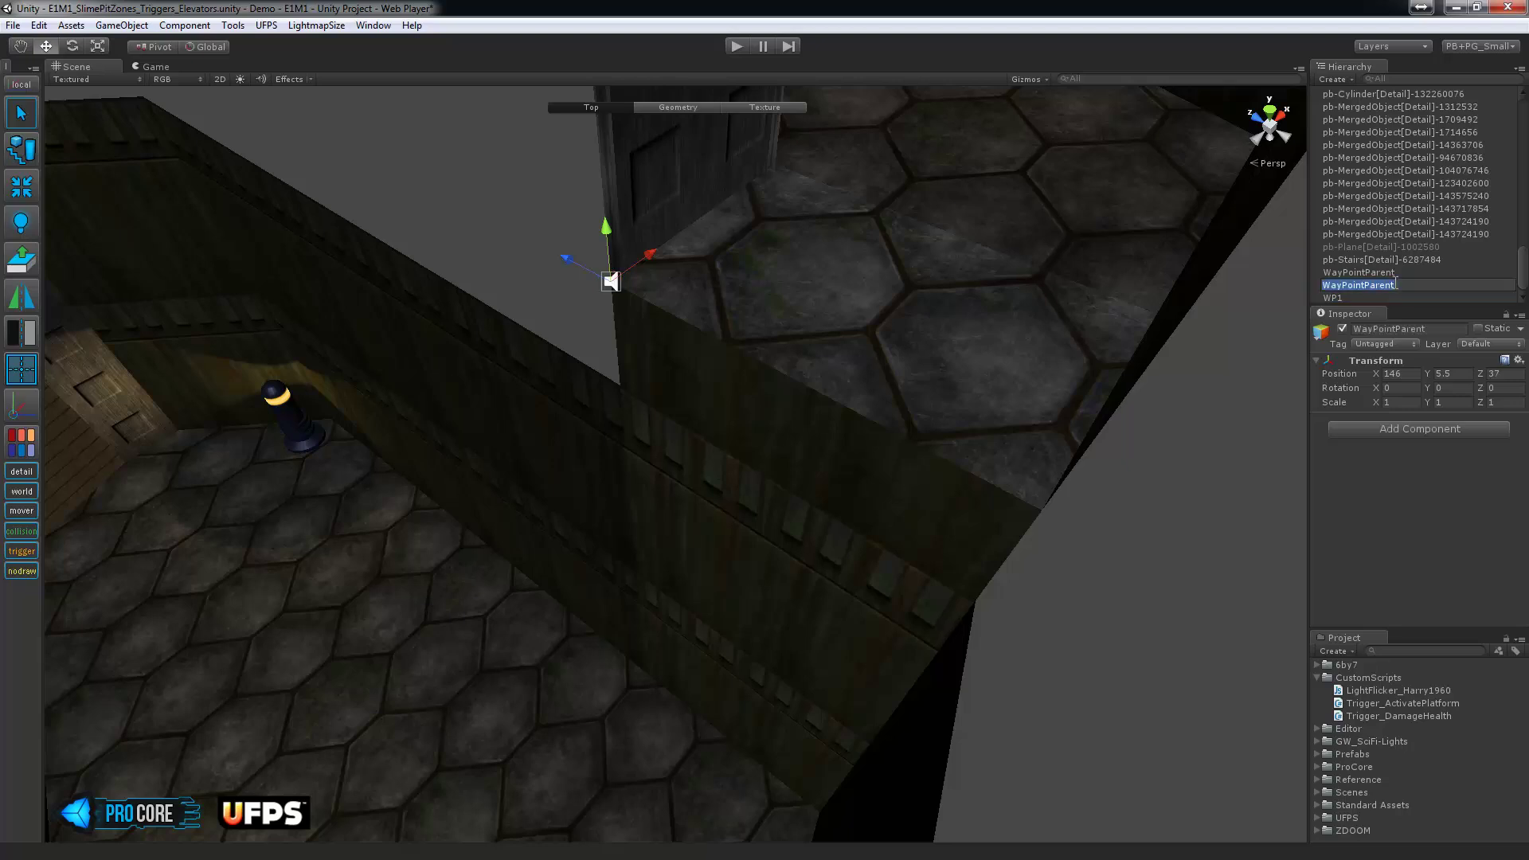
{"action": "type", "text": "WP2"}
{"action": "key", "text": "Return"}
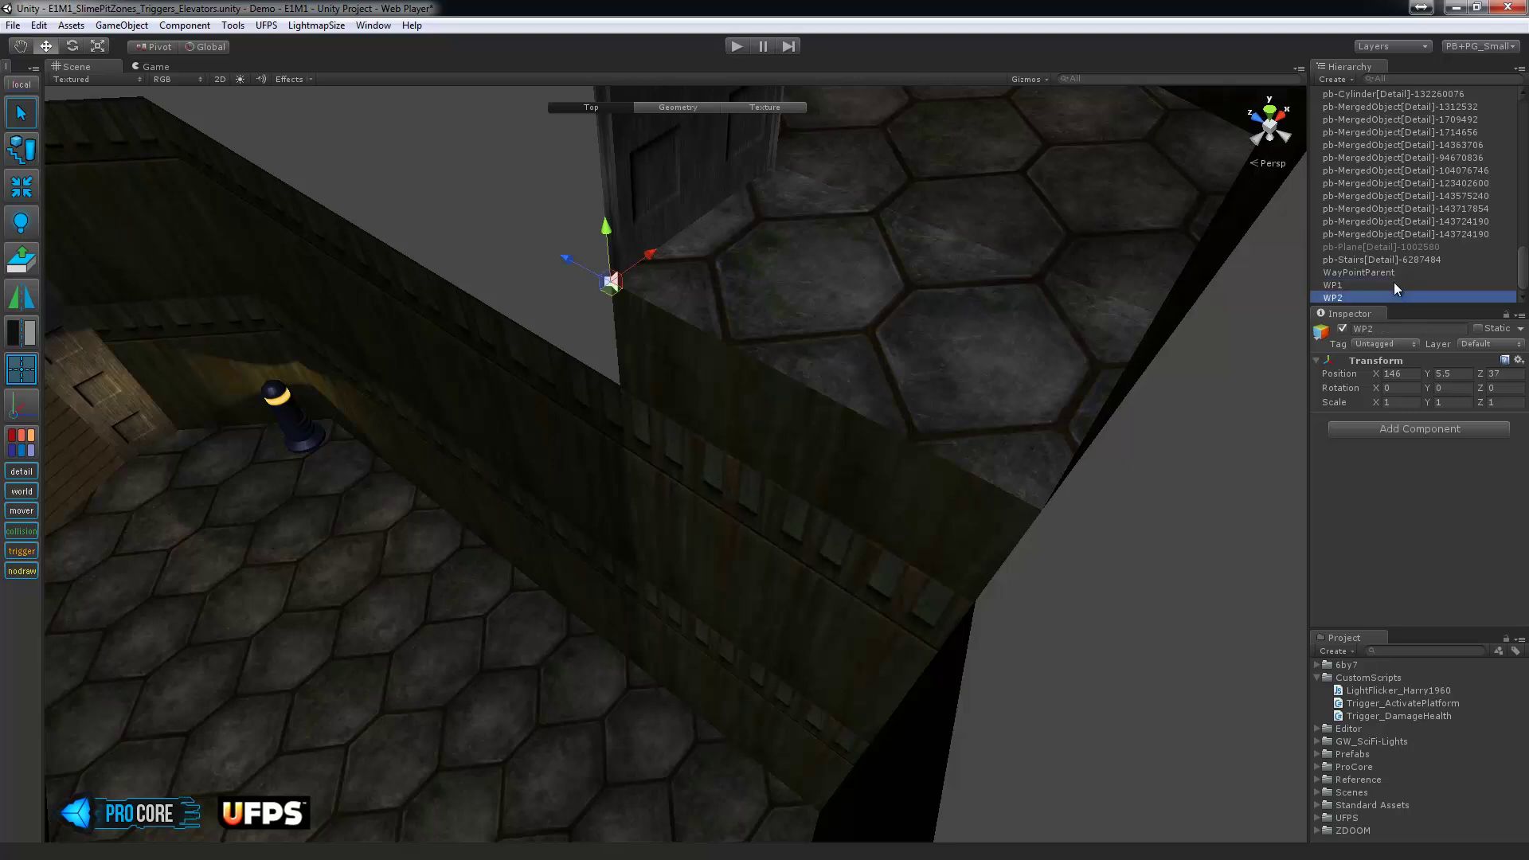
Make WP1 and WP2 children of the WayPointParent object.
{"action": "left_click", "coordinate": [1392, 285]}
{"action": "left_click", "coordinate": [1374, 296], "text": "shift"}
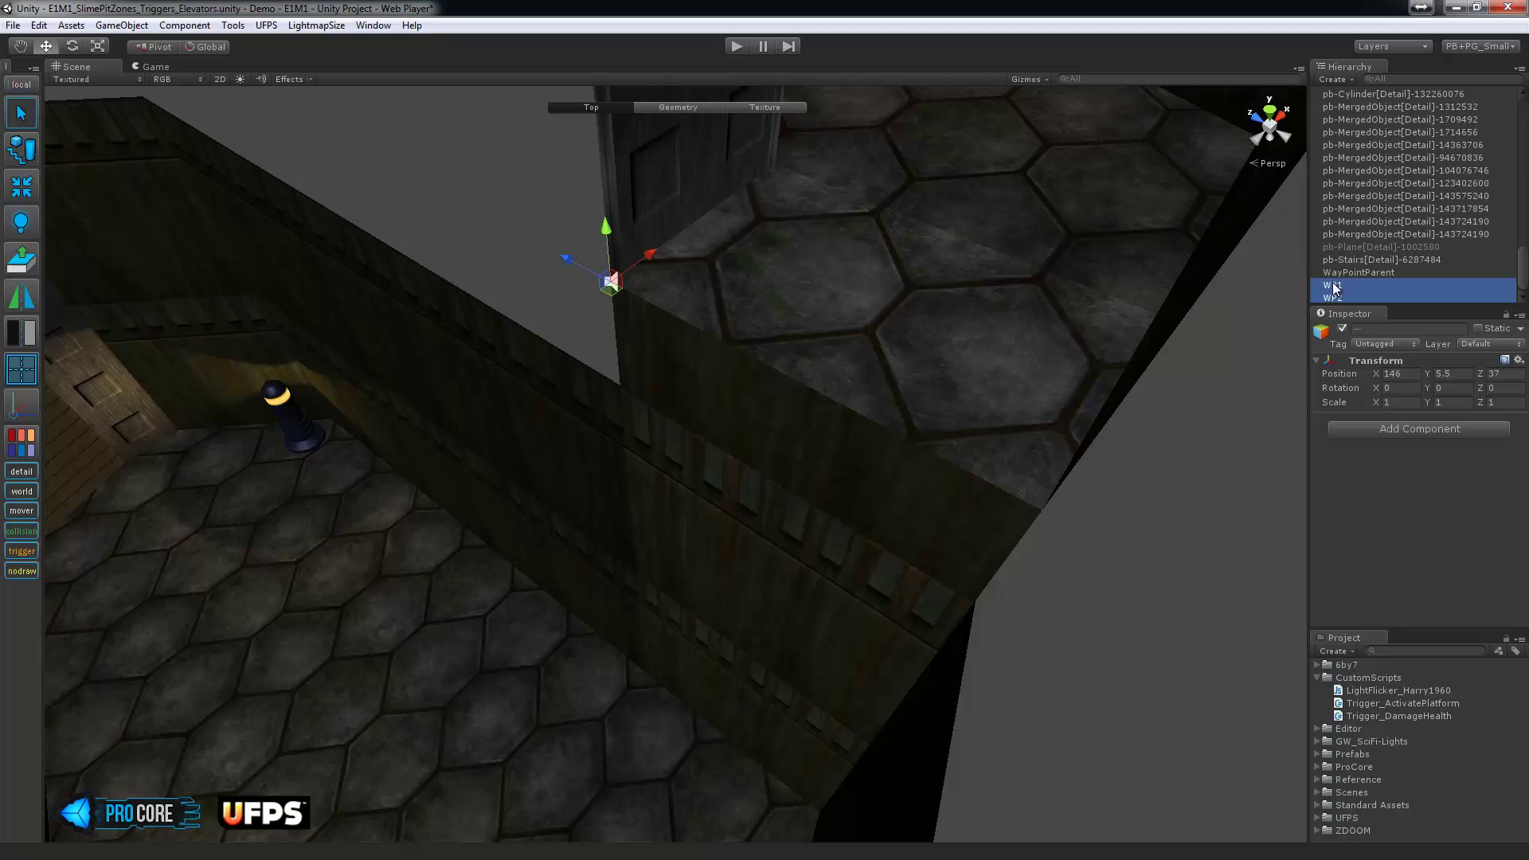
{"action": "left_click_drag", "start_coordinate": [1336, 289], "coordinate": [1343, 275]}
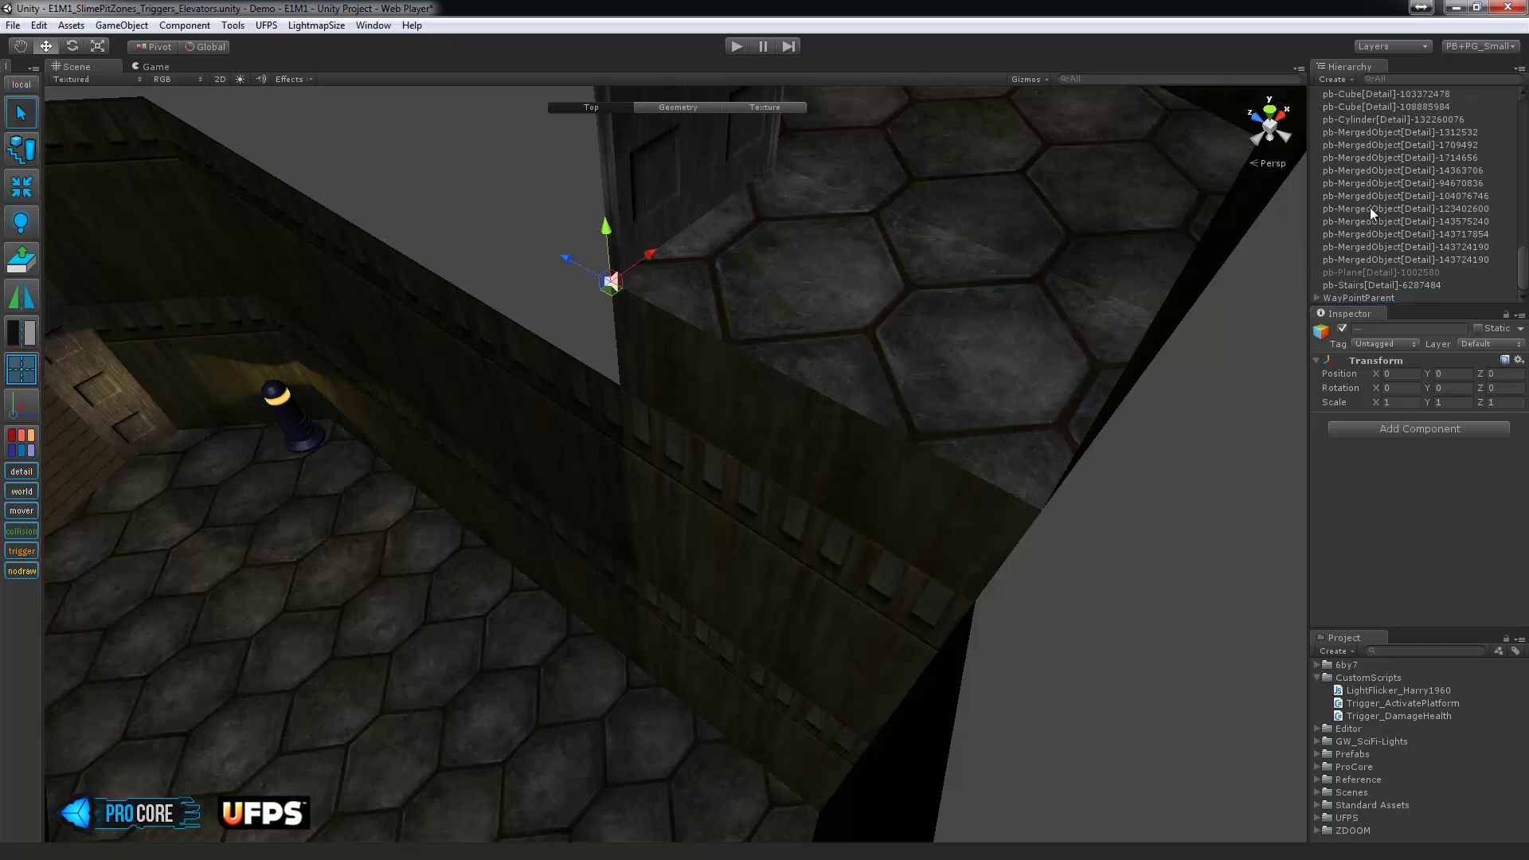
Rename the WayPointParent object as WayPointParent_SecretTunnel.
{"action": "left_click", "coordinate": [1354, 298]}
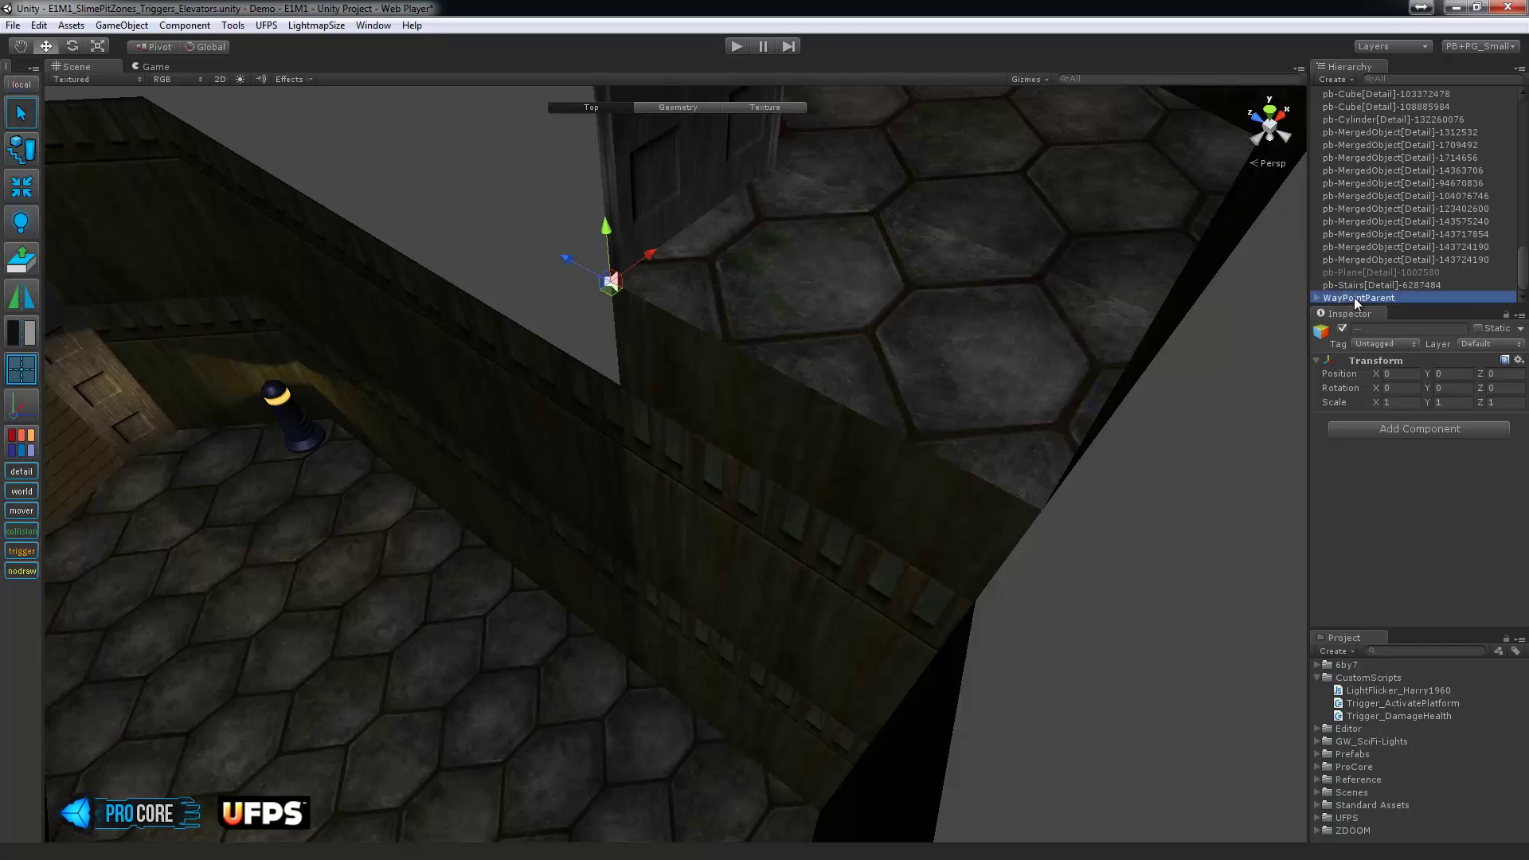
{"action": "left_click", "coordinate": [1399, 297]}
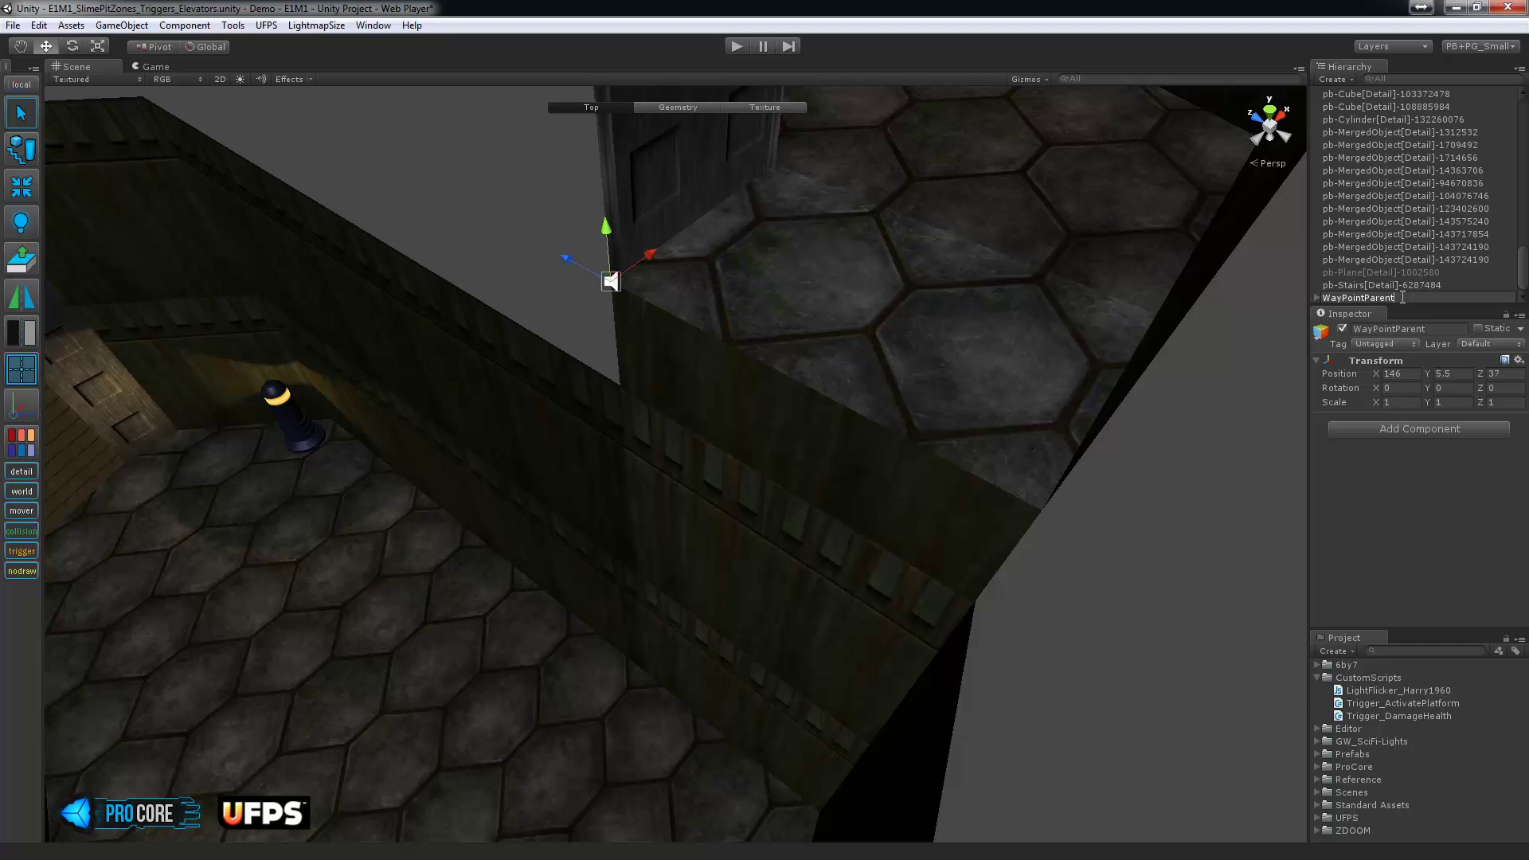
{"action": "type", "text": "_SecreteT"}
{"action": "key", "text": "BackSpace"}
{"action": "key", "text": "BackSpace"}
{"action": "type", "text": "Tunnel"}
{"action": "key", "text": "Return"}
Assign WayPointParent_SecretTunnel as the hallway elevator block's Vp_Moving Platform waypoints and set its path type to Target.
{"action": "left_click", "coordinate": [745, 388]}
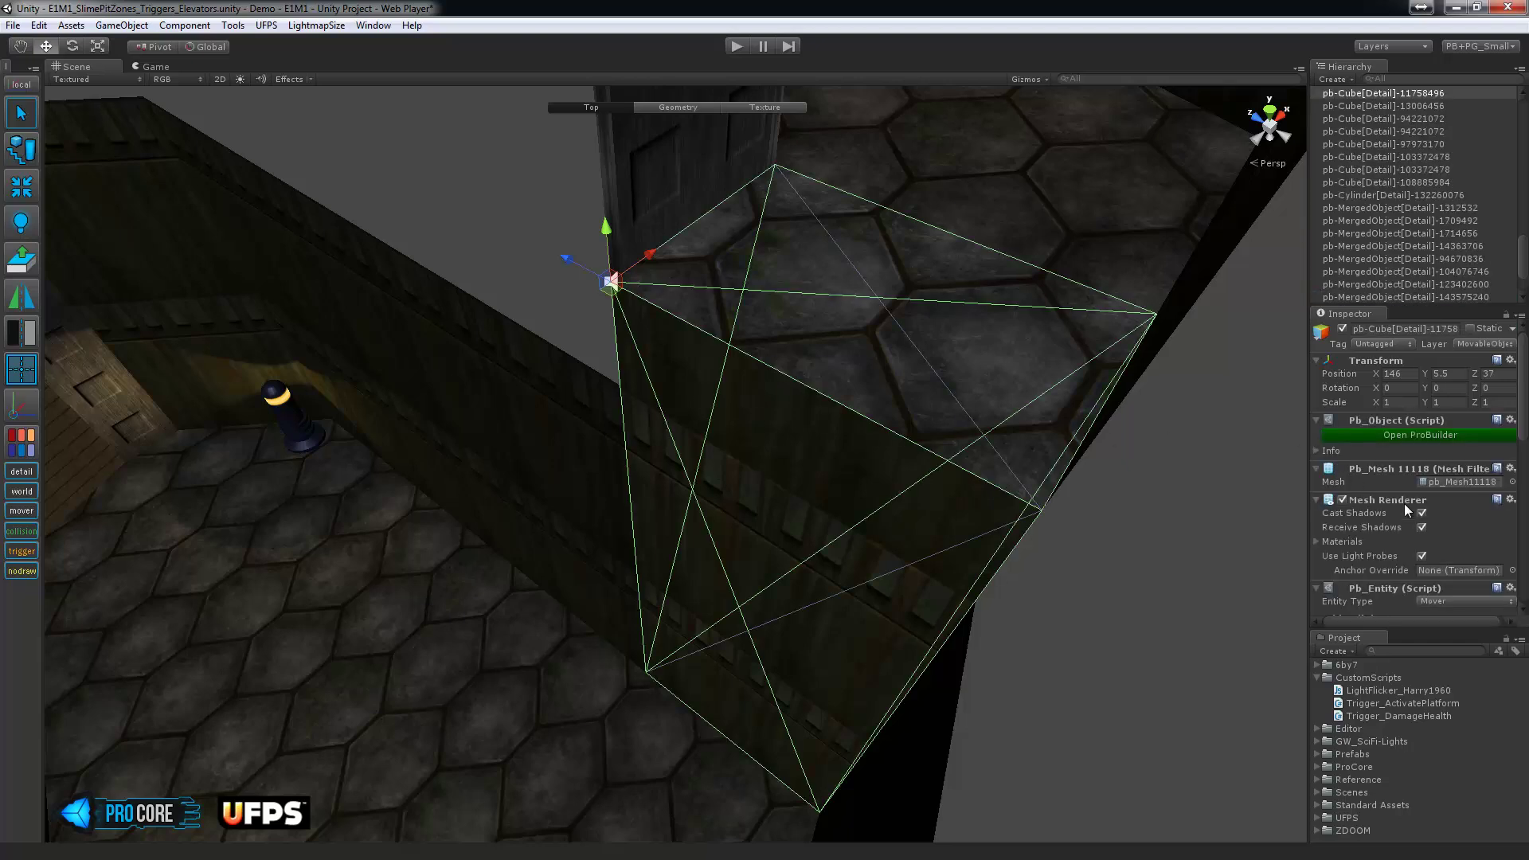
{"action": "scroll", "coordinate": [1405, 504], "scroll_direction": "down", "scroll_amount": 10}
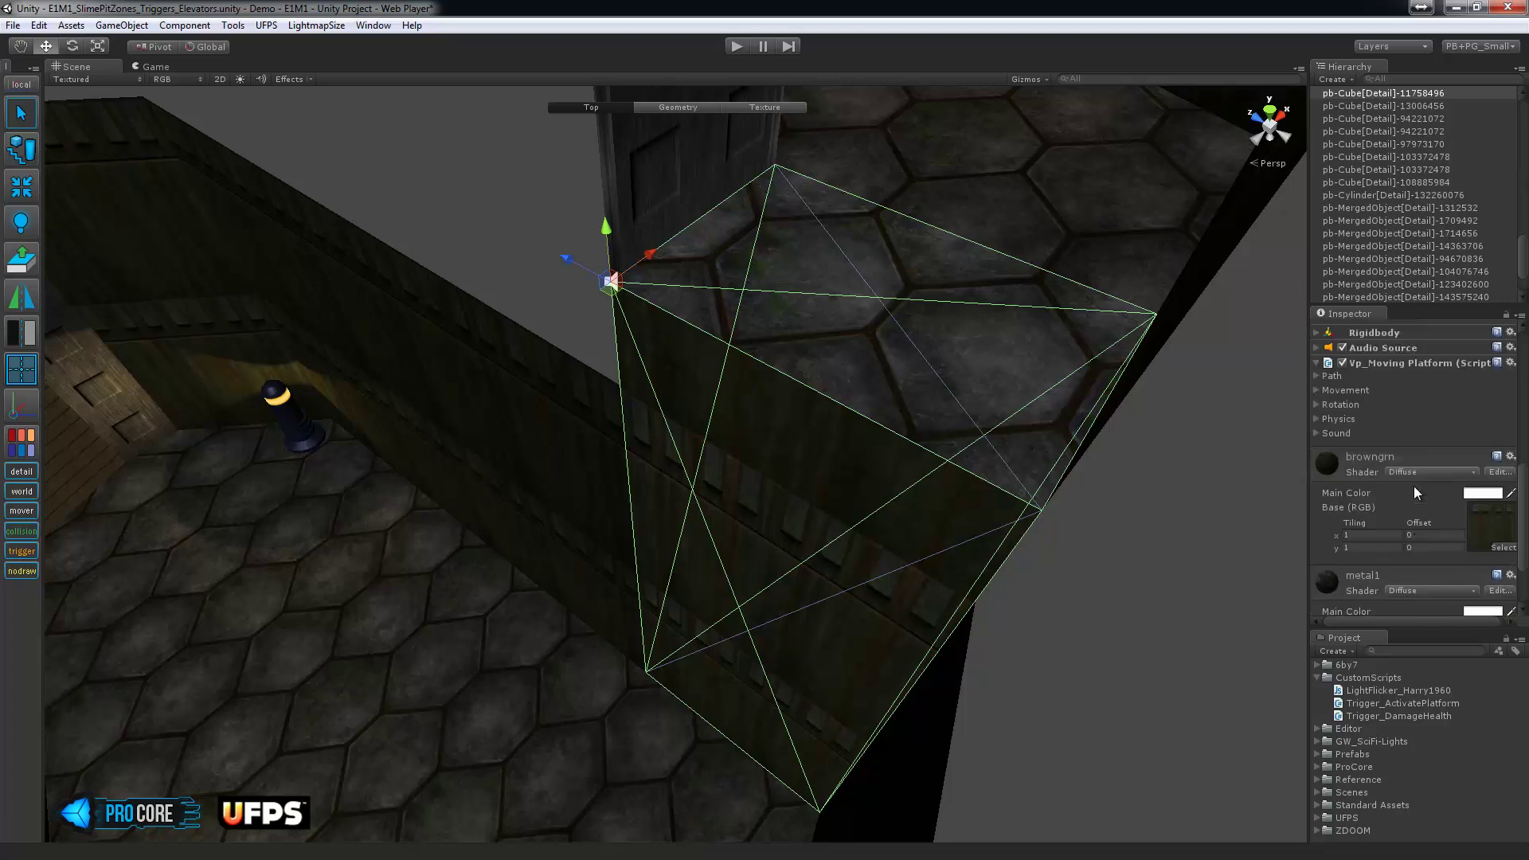
{"action": "scroll", "coordinate": [1415, 492], "scroll_direction": "up", "scroll_amount": 2}
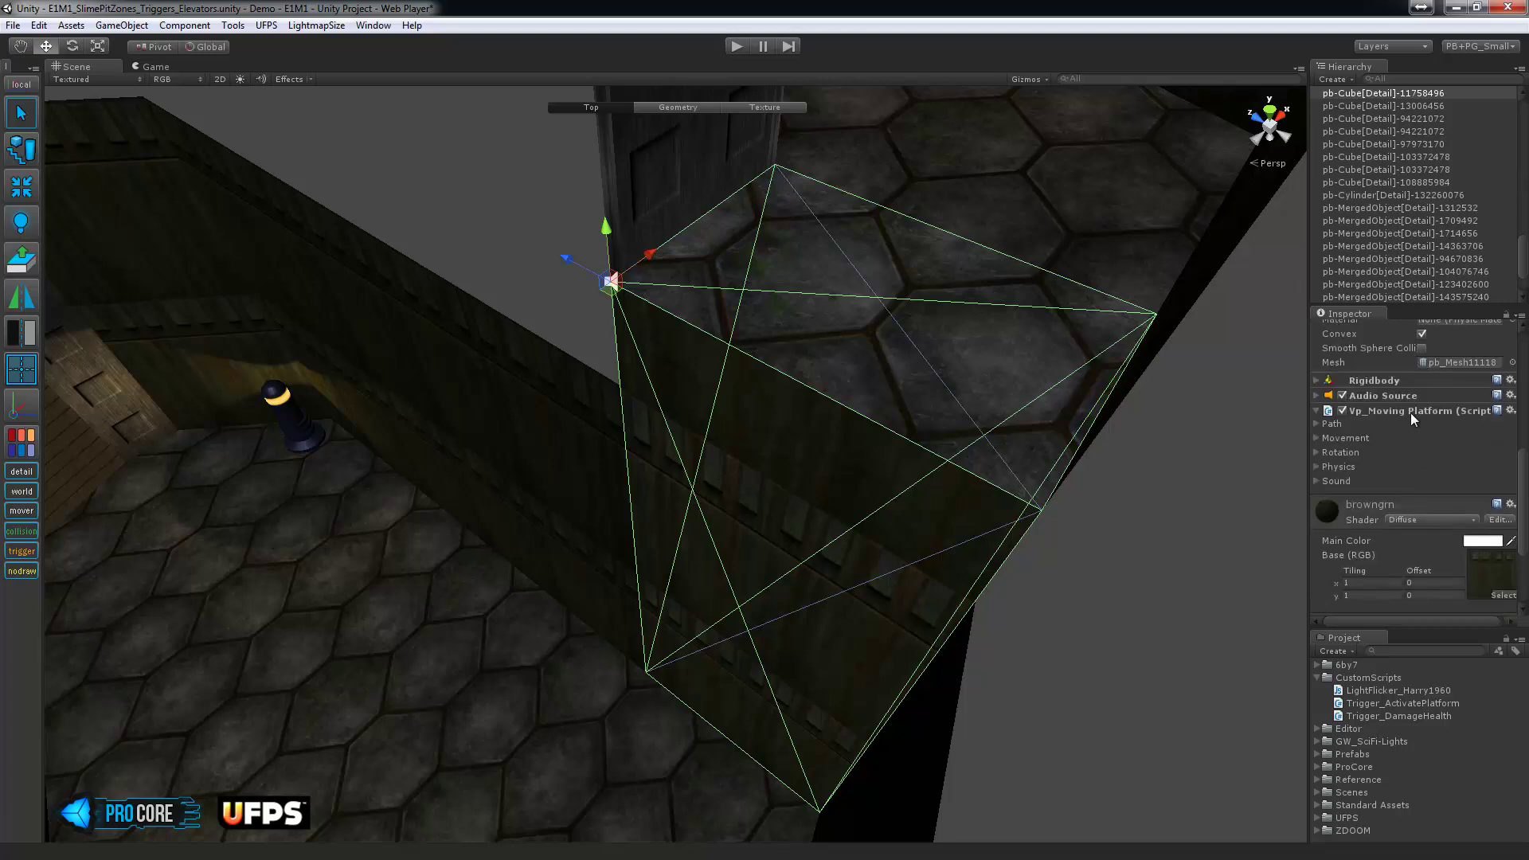
{"action": "left_click", "coordinate": [1317, 423]}
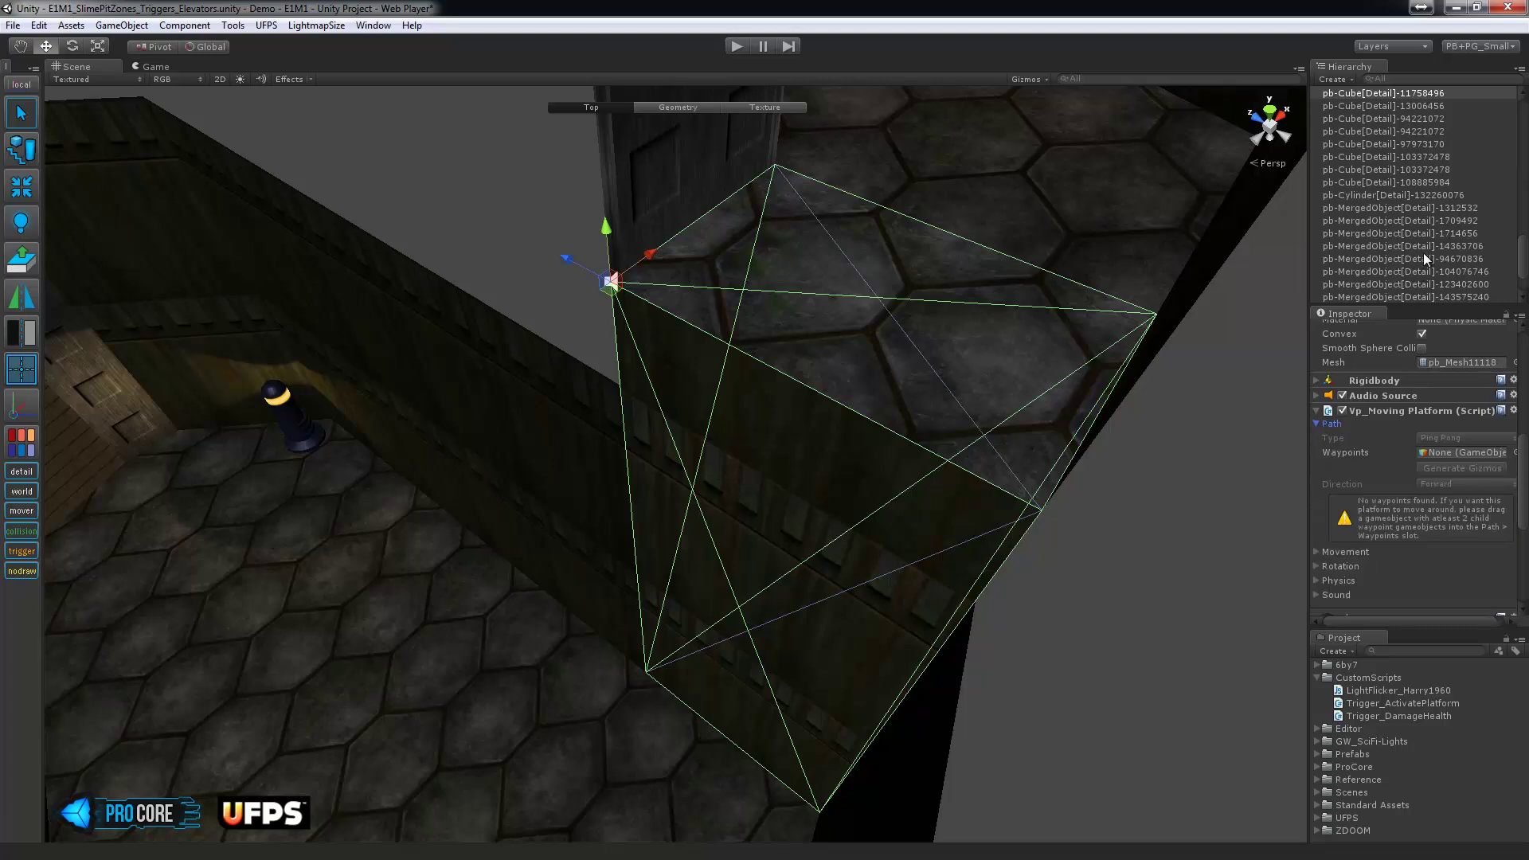
{"action": "scroll", "coordinate": [1423, 252], "scroll_direction": "down", "scroll_amount": 2}
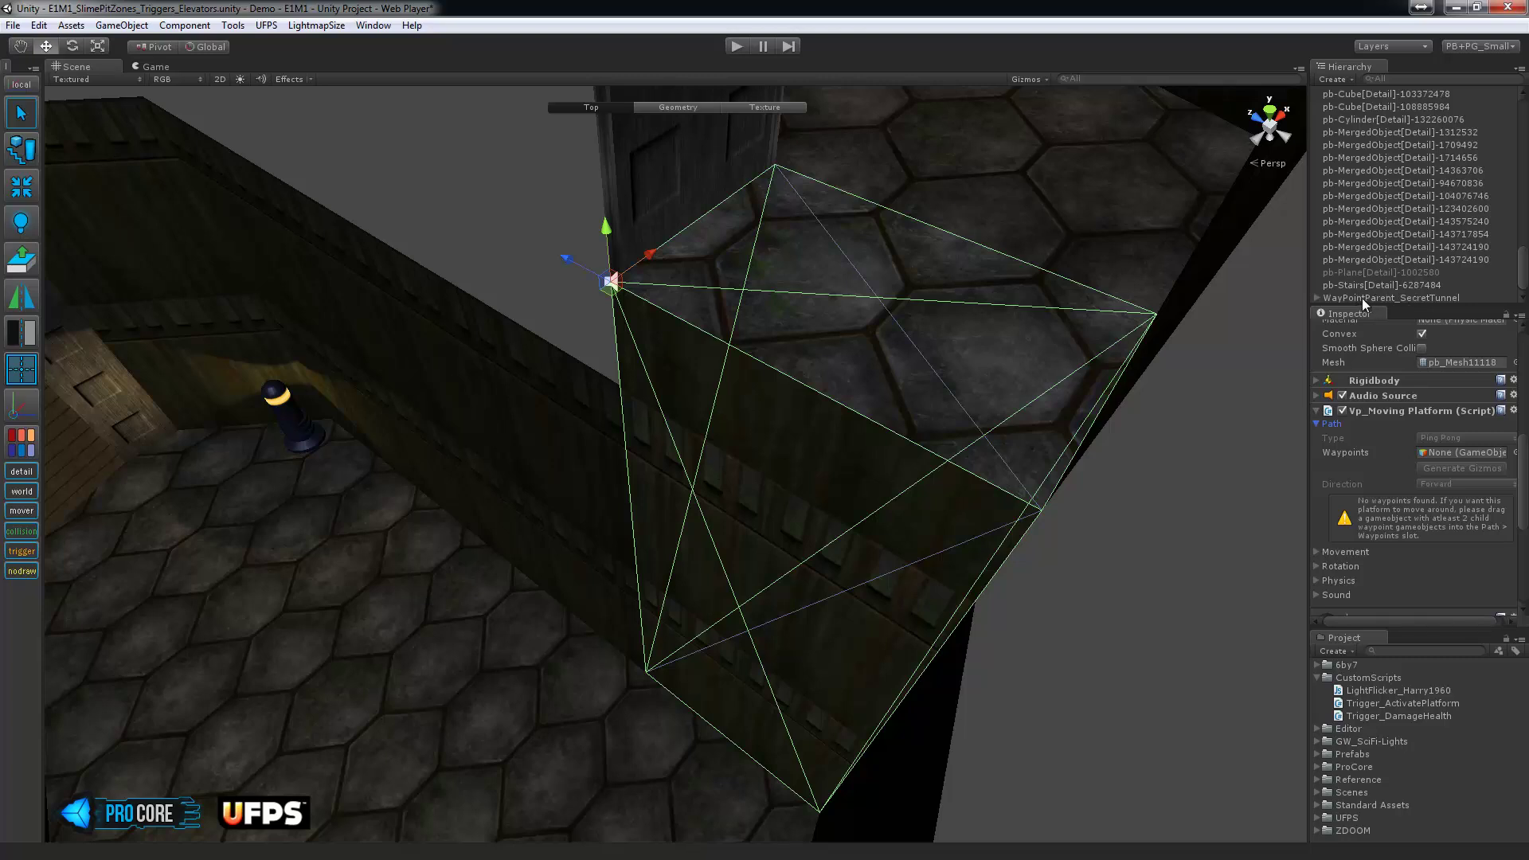
{"action": "left_click_drag", "start_coordinate": [1362, 298], "coordinate": [1455, 466]}
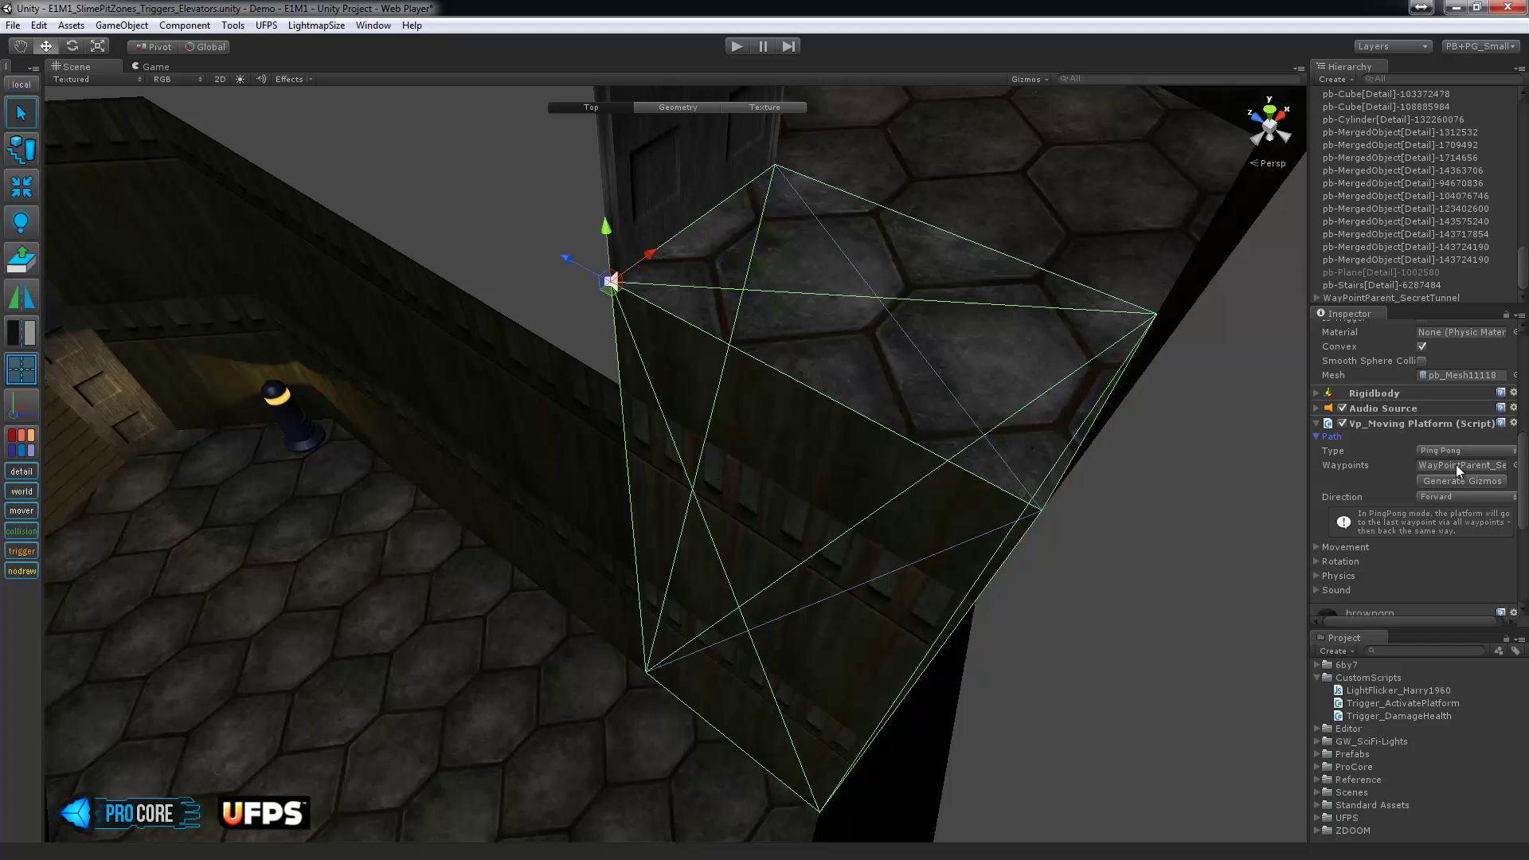
{"action": "left_click", "coordinate": [1455, 449]}
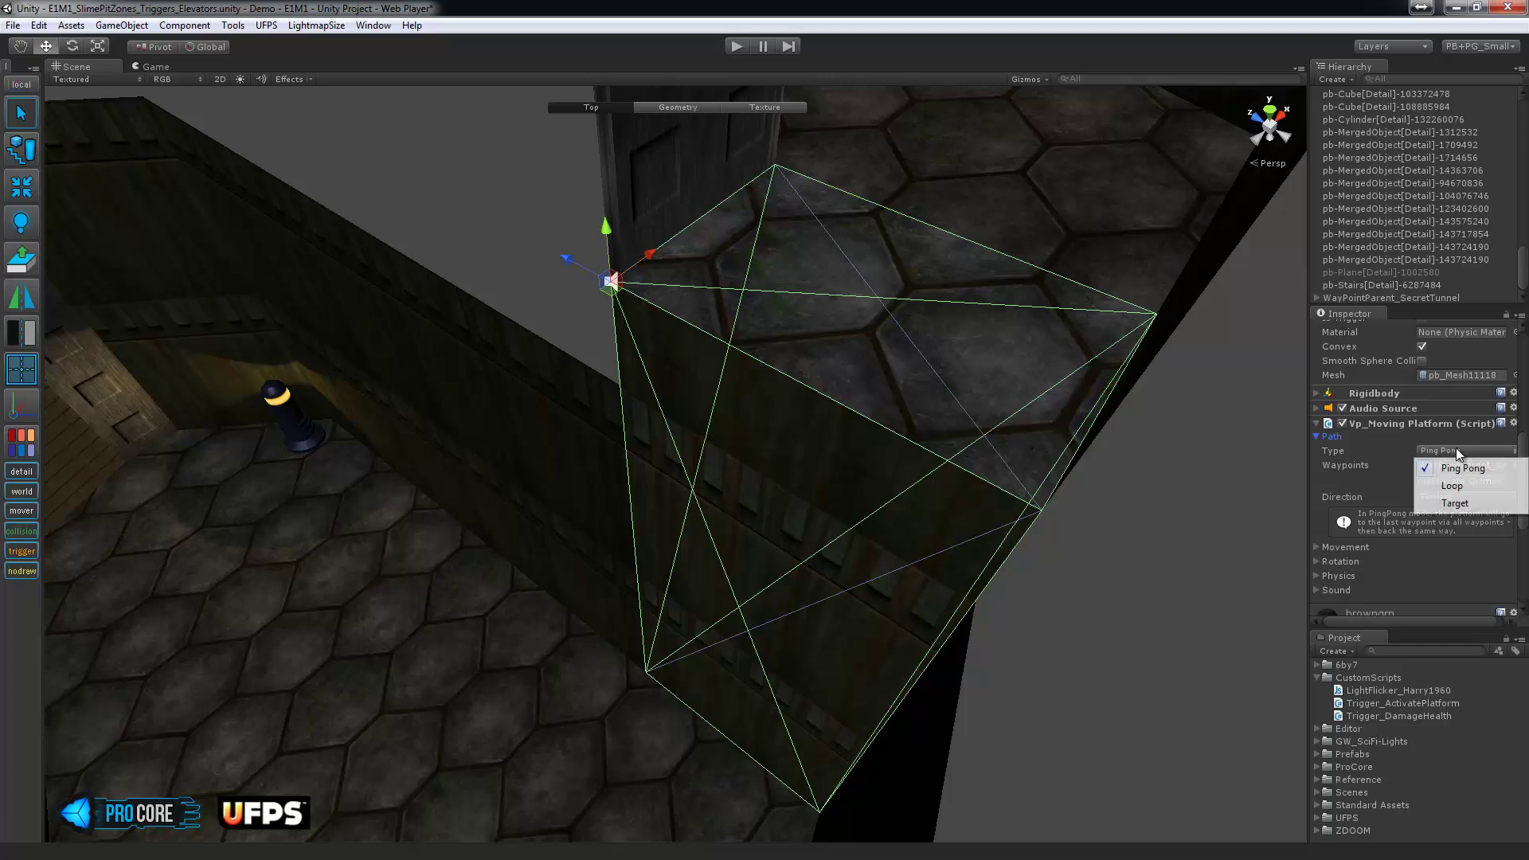
{"action": "left_click", "coordinate": [1470, 505]}
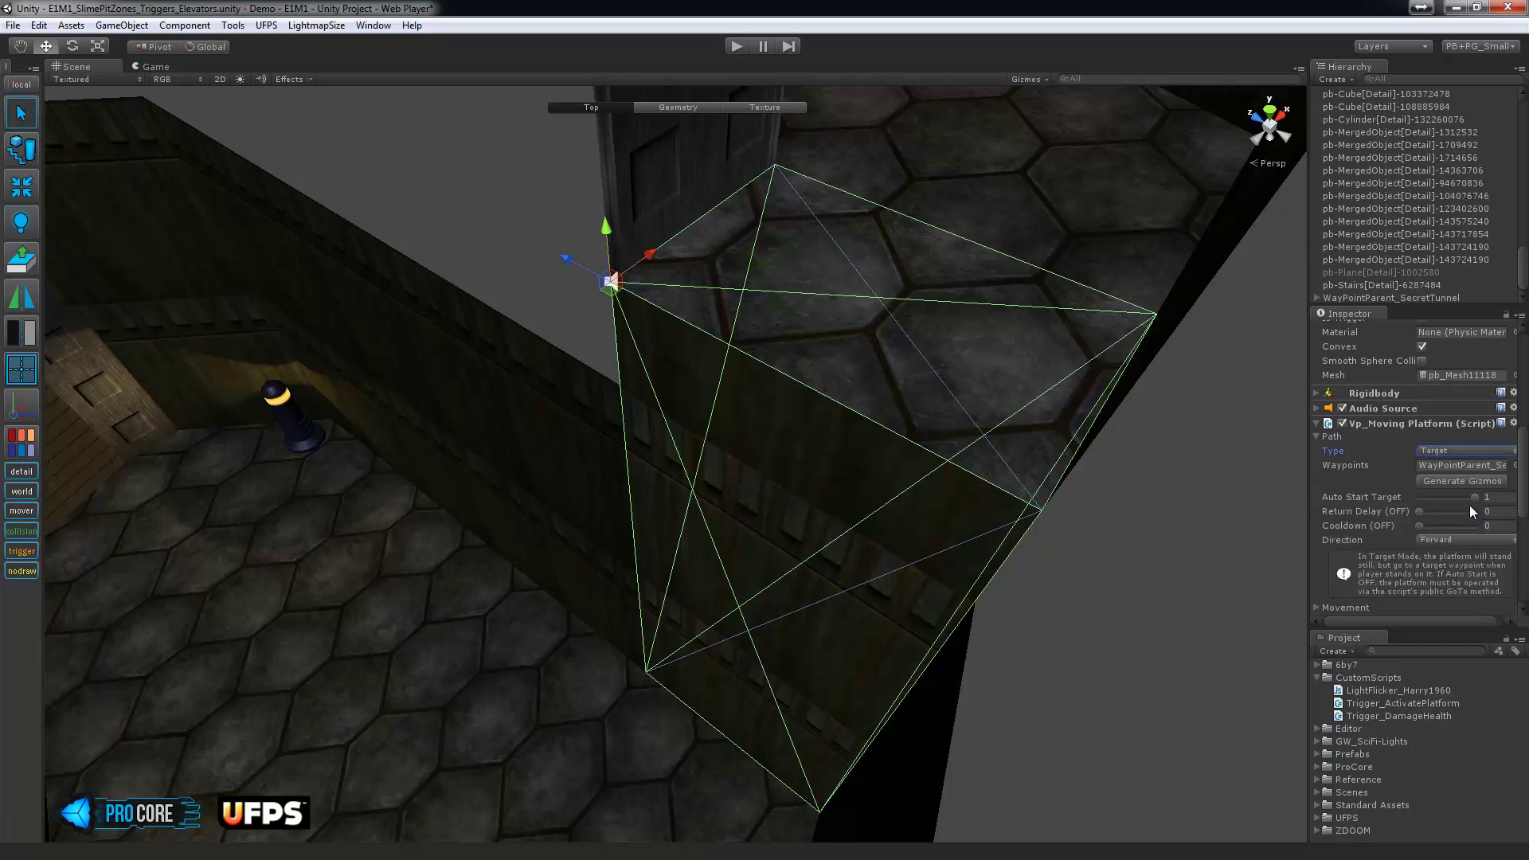
Turn off the hallway platform's auto start and set its return delay to 5 and cooldown to 10.
{"action": "left_click", "coordinate": [1475, 496]}
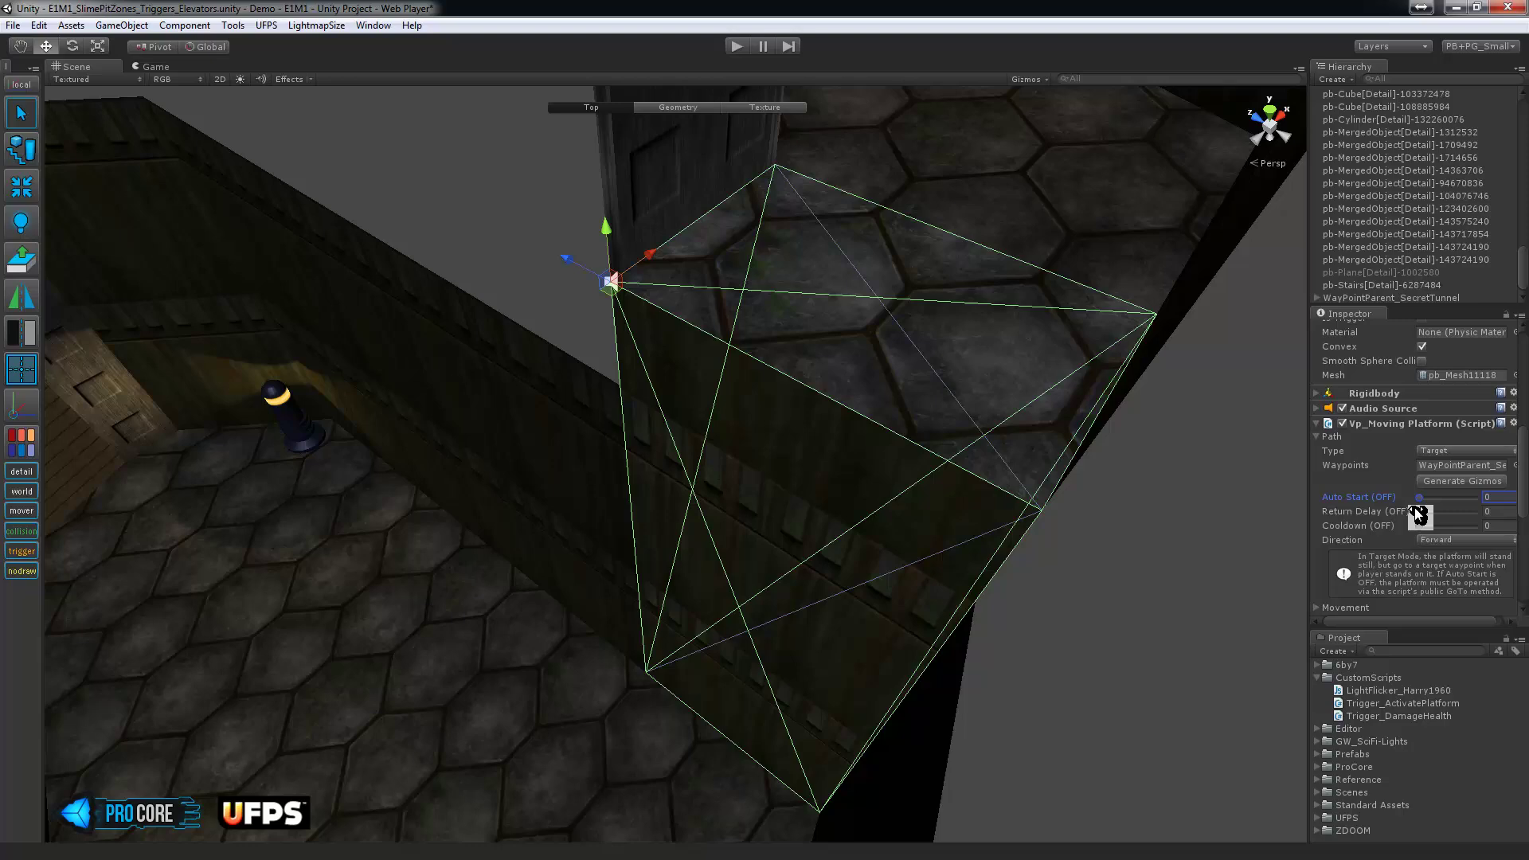
{"action": "scroll", "coordinate": [777, 528], "scroll_direction": "down", "scroll_amount": 10}
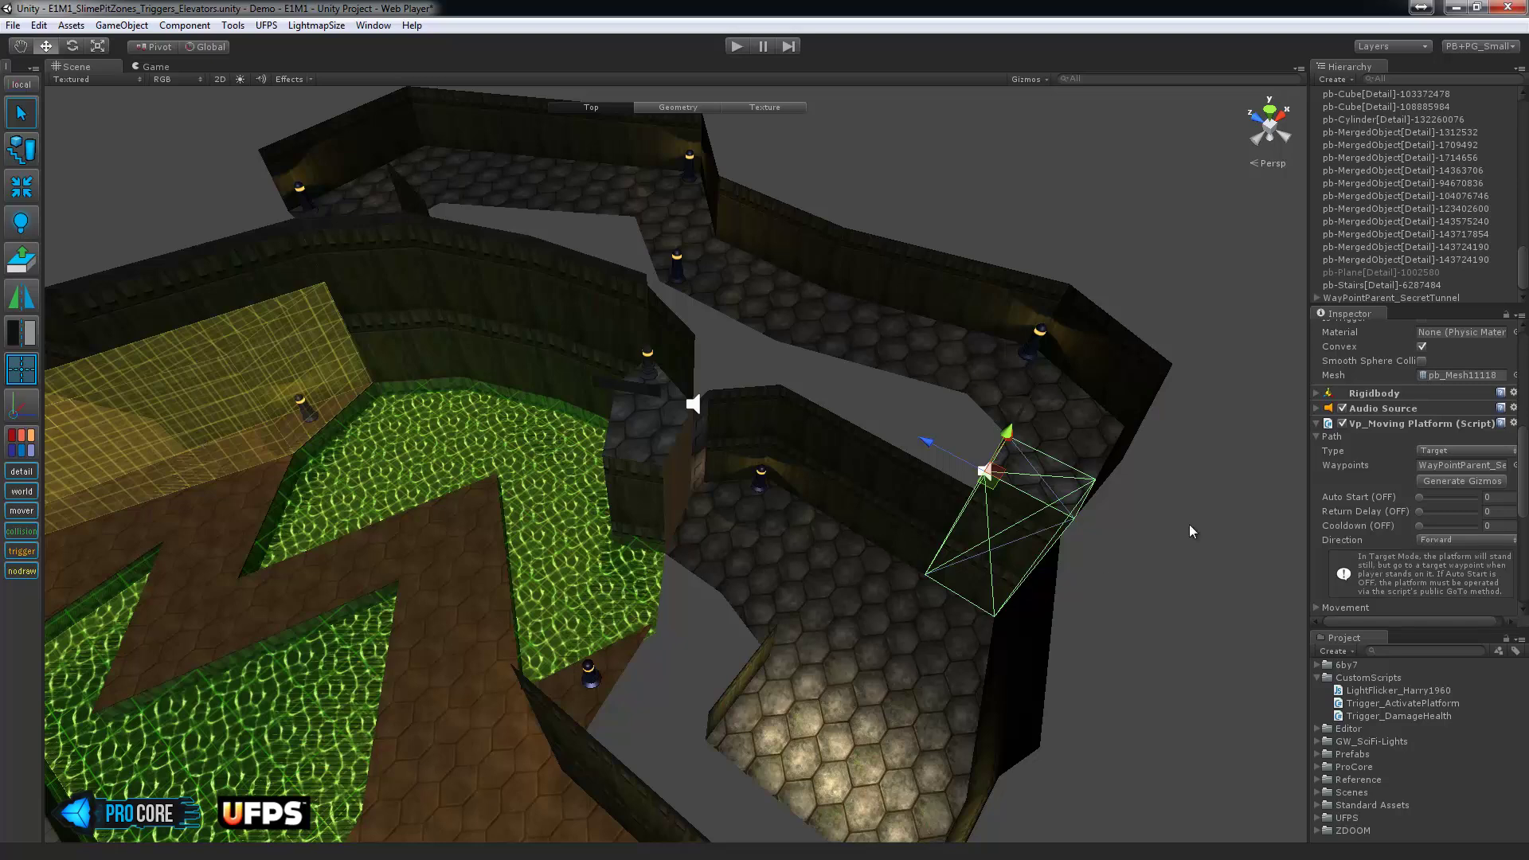
{"action": "left_click", "coordinate": [1485, 512]}
{"action": "type", "text": "5"}
{"action": "left_click", "coordinate": [1500, 527]}
{"action": "type", "text": "10"}
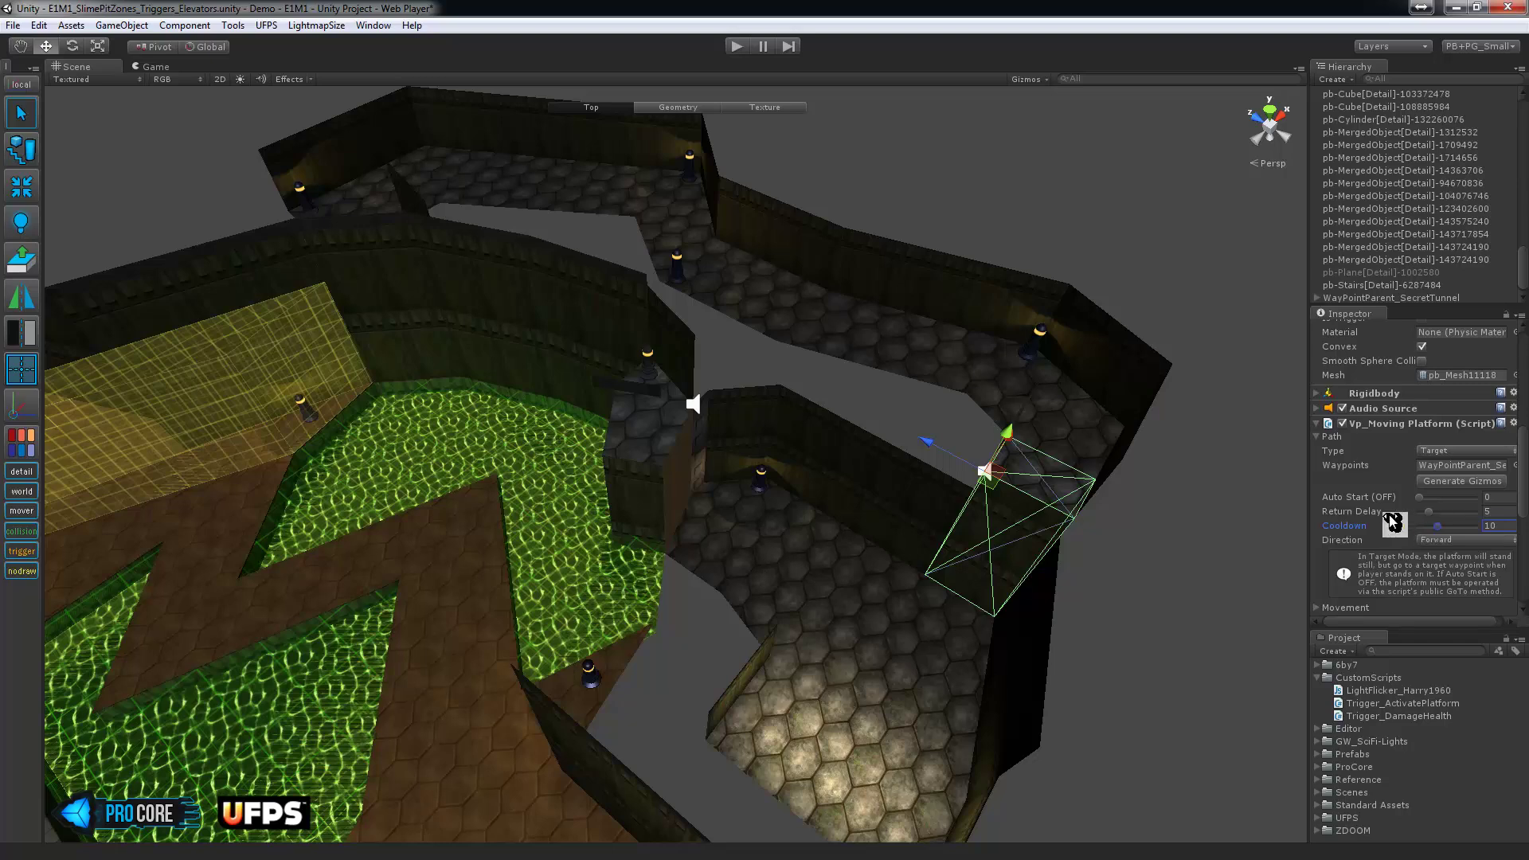
Set the hallway platform's movement interpolation mode to Ease Out and its speed to 0.5.
{"action": "scroll", "coordinate": [1366, 498], "scroll_direction": "down", "scroll_amount": 3}
{"action": "left_click", "coordinate": [1316, 513]}
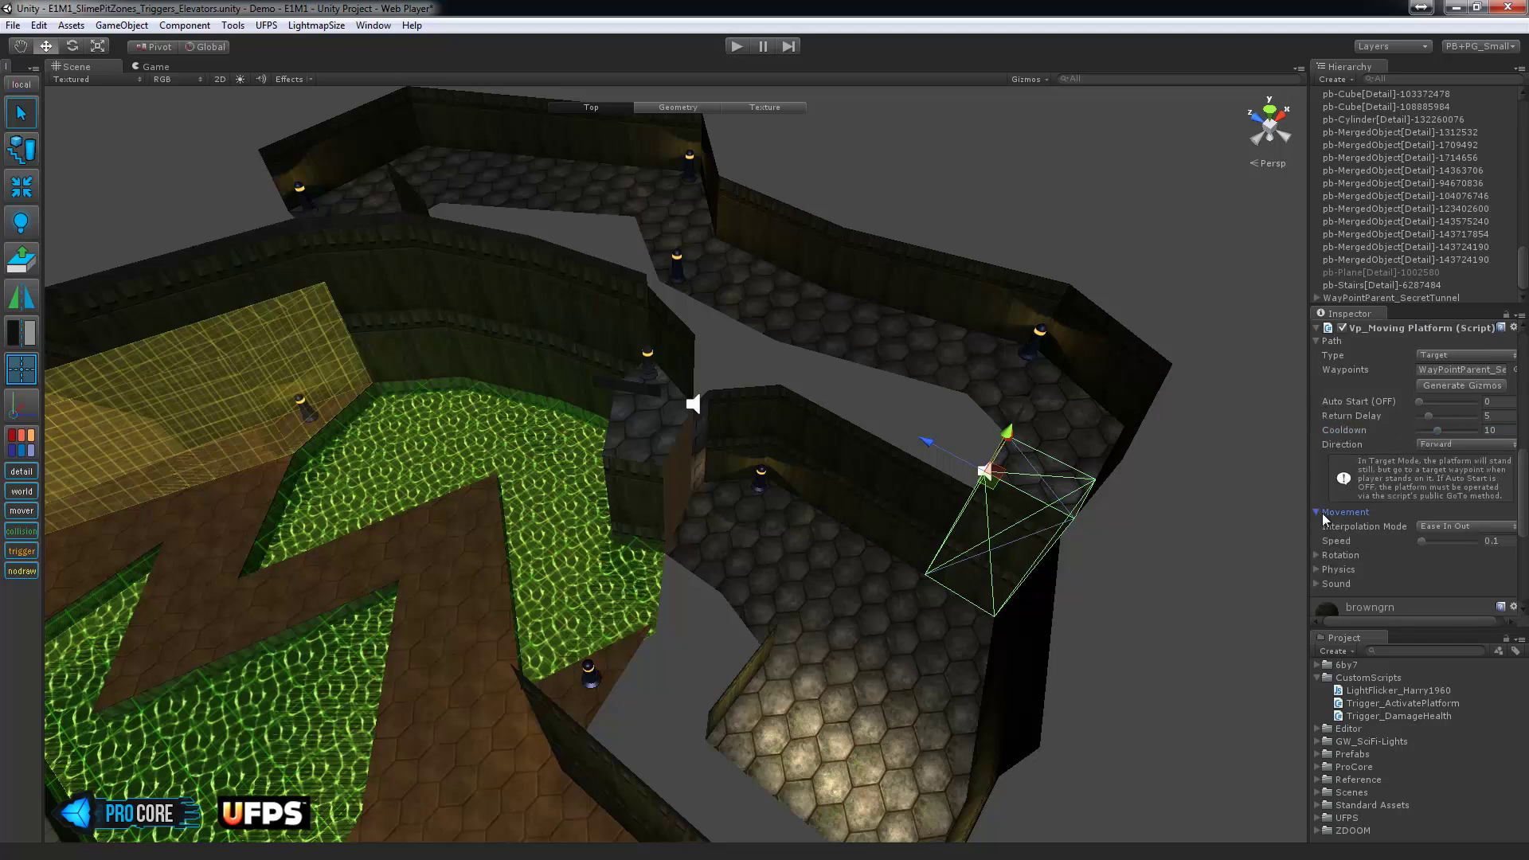
{"action": "scroll", "coordinate": [1460, 475], "scroll_direction": "down", "scroll_amount": 2}
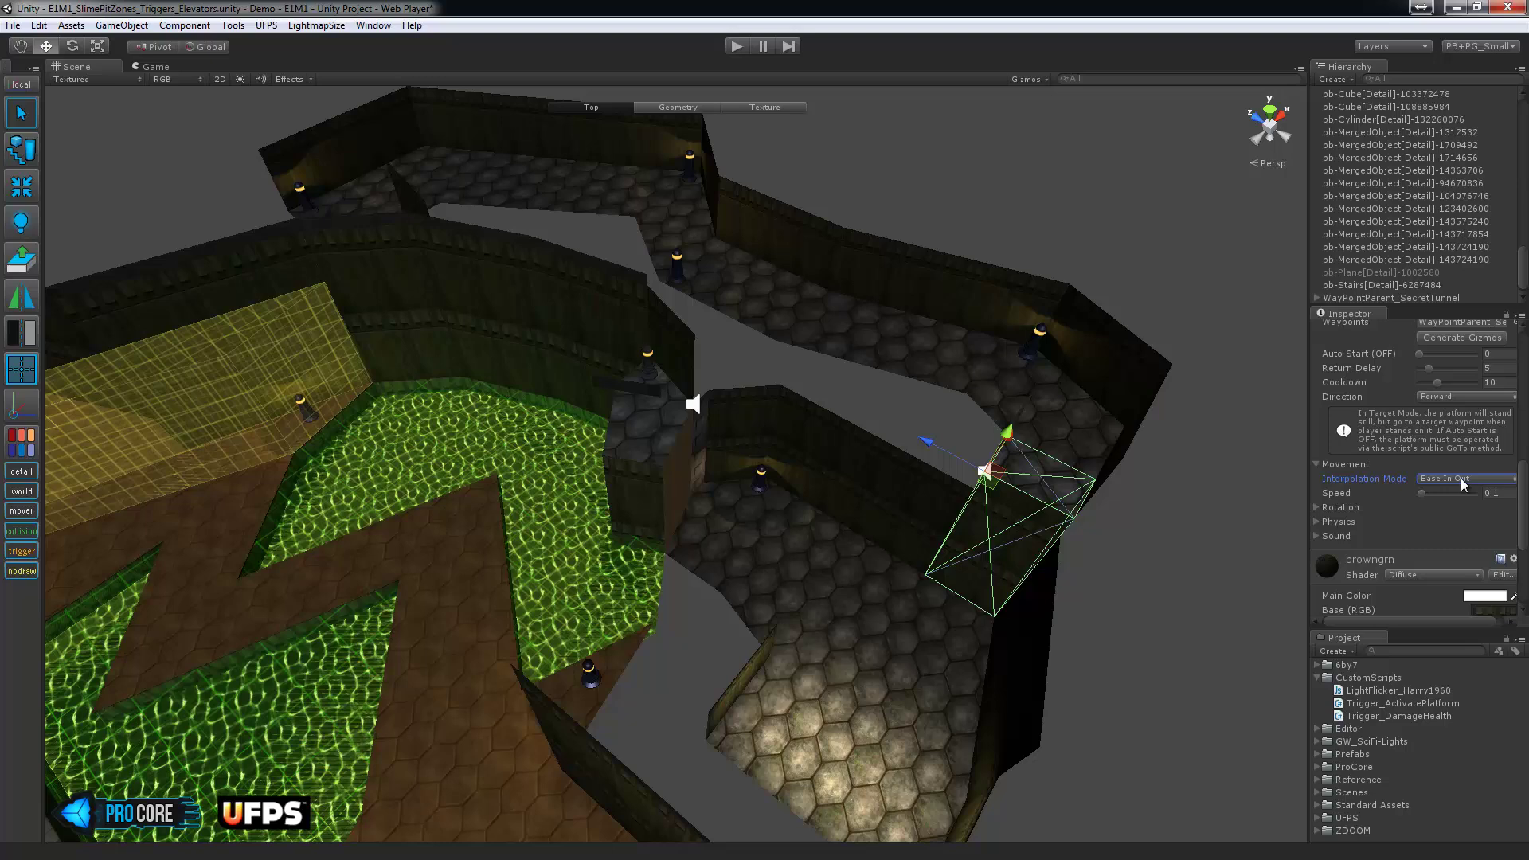
{"action": "left_click", "coordinate": [1461, 478]}
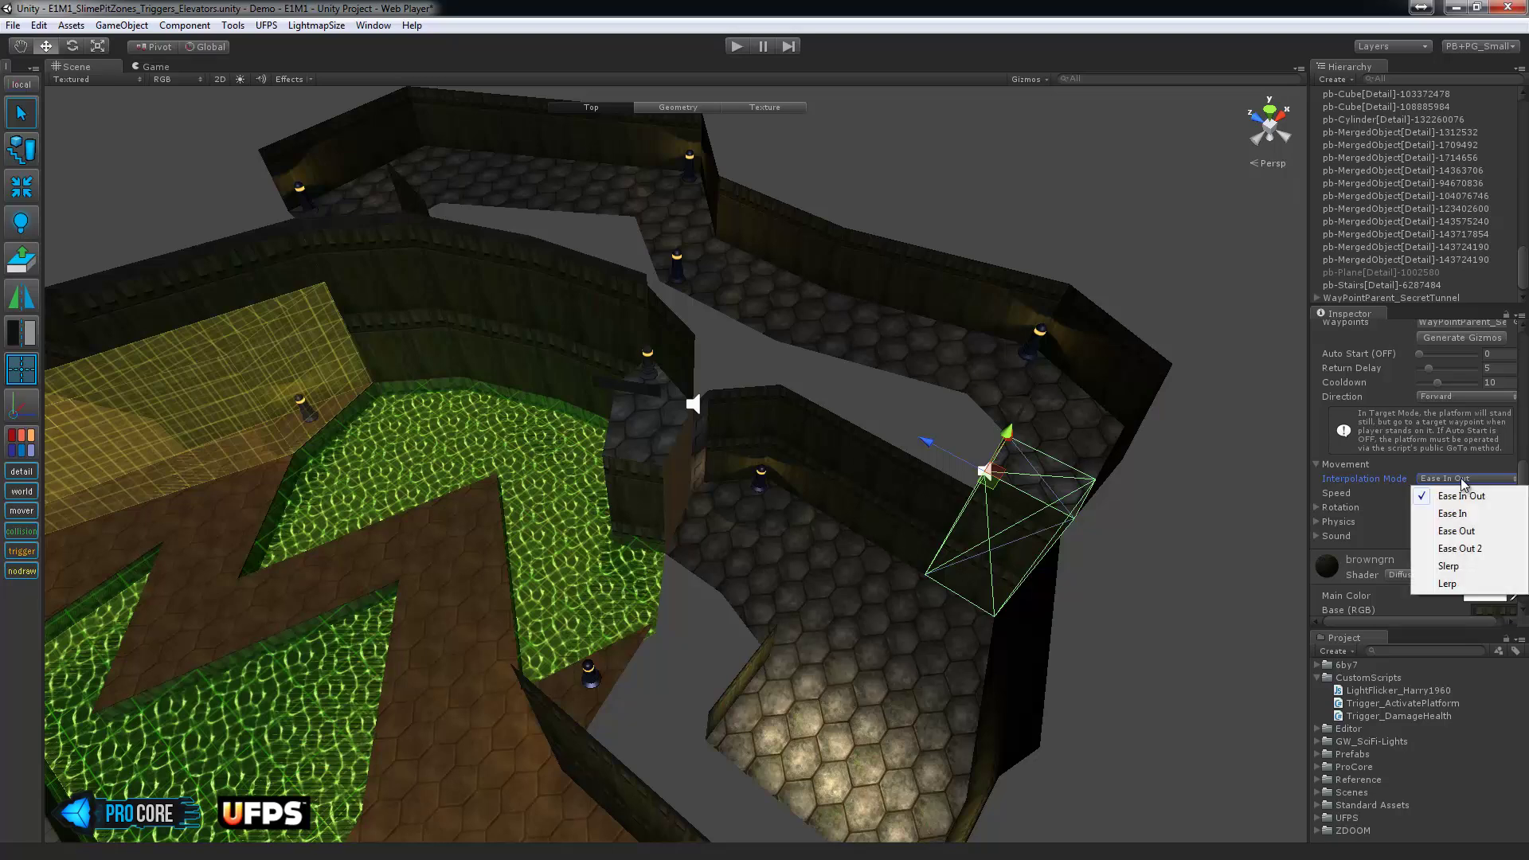
{"action": "left_click", "coordinate": [1468, 531]}
{"action": "left_click", "coordinate": [1499, 493]}
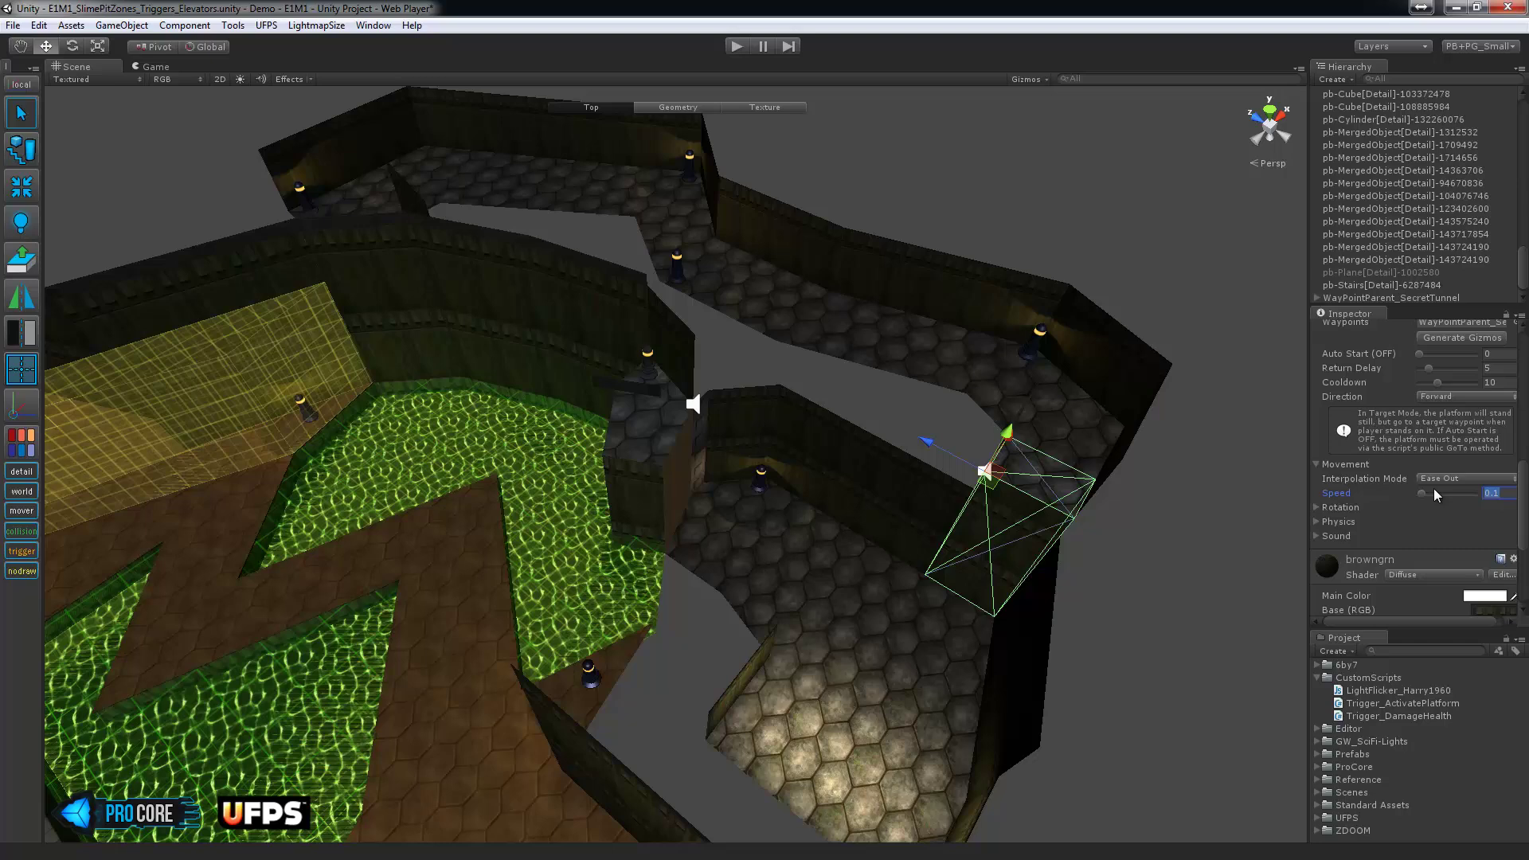
{"action": "type", "text": "0.5"}
Rename the hallway elevator block as PBO_Elevator_SecretTunnel.
{"action": "scroll", "coordinate": [1407, 247], "scroll_direction": "up", "scroll_amount": 5}
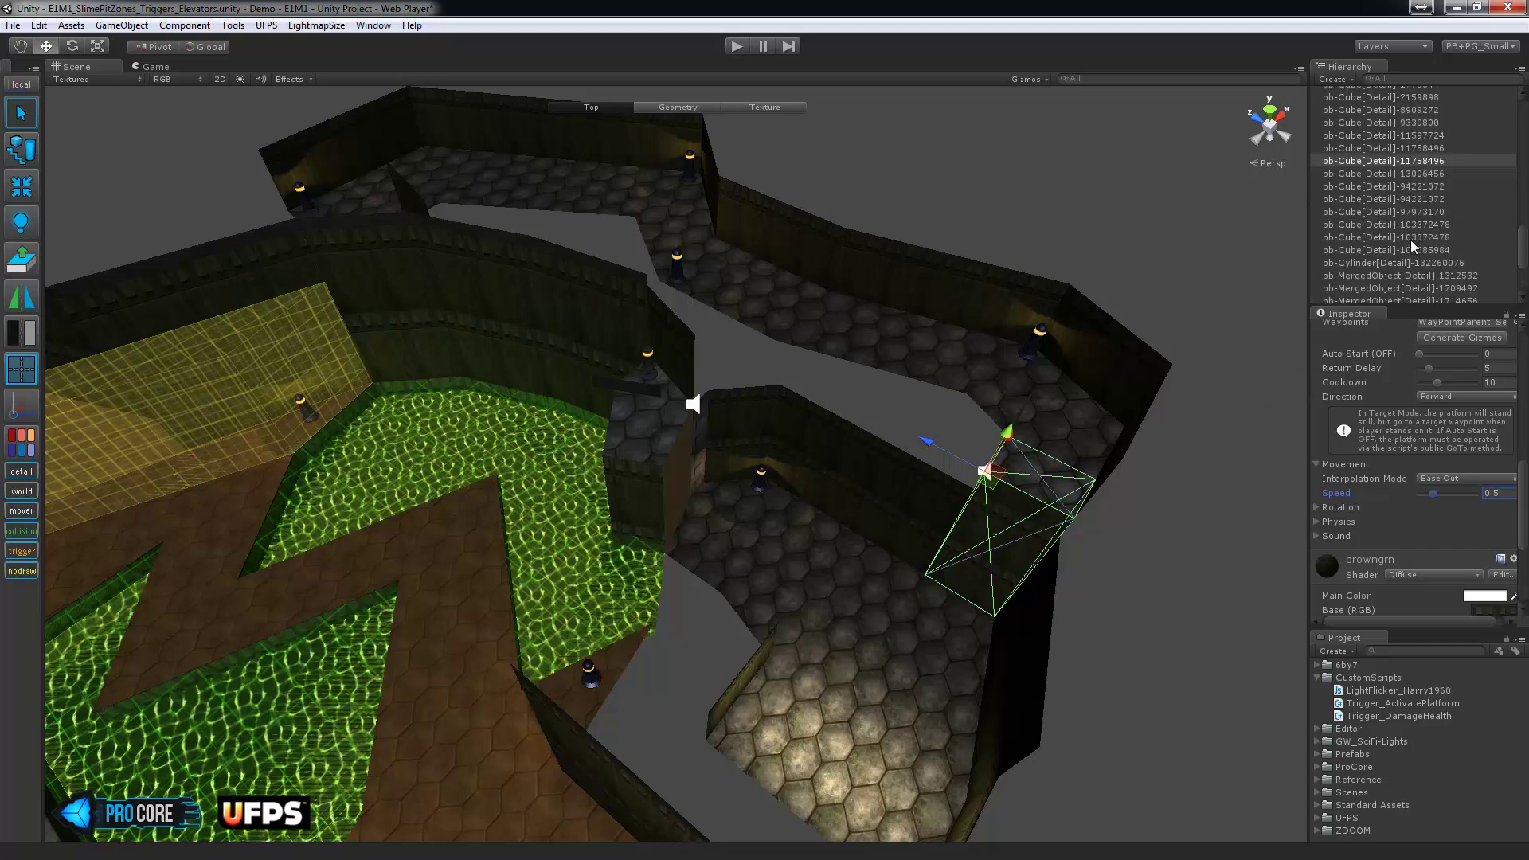
{"action": "left_click", "coordinate": [1388, 160]}
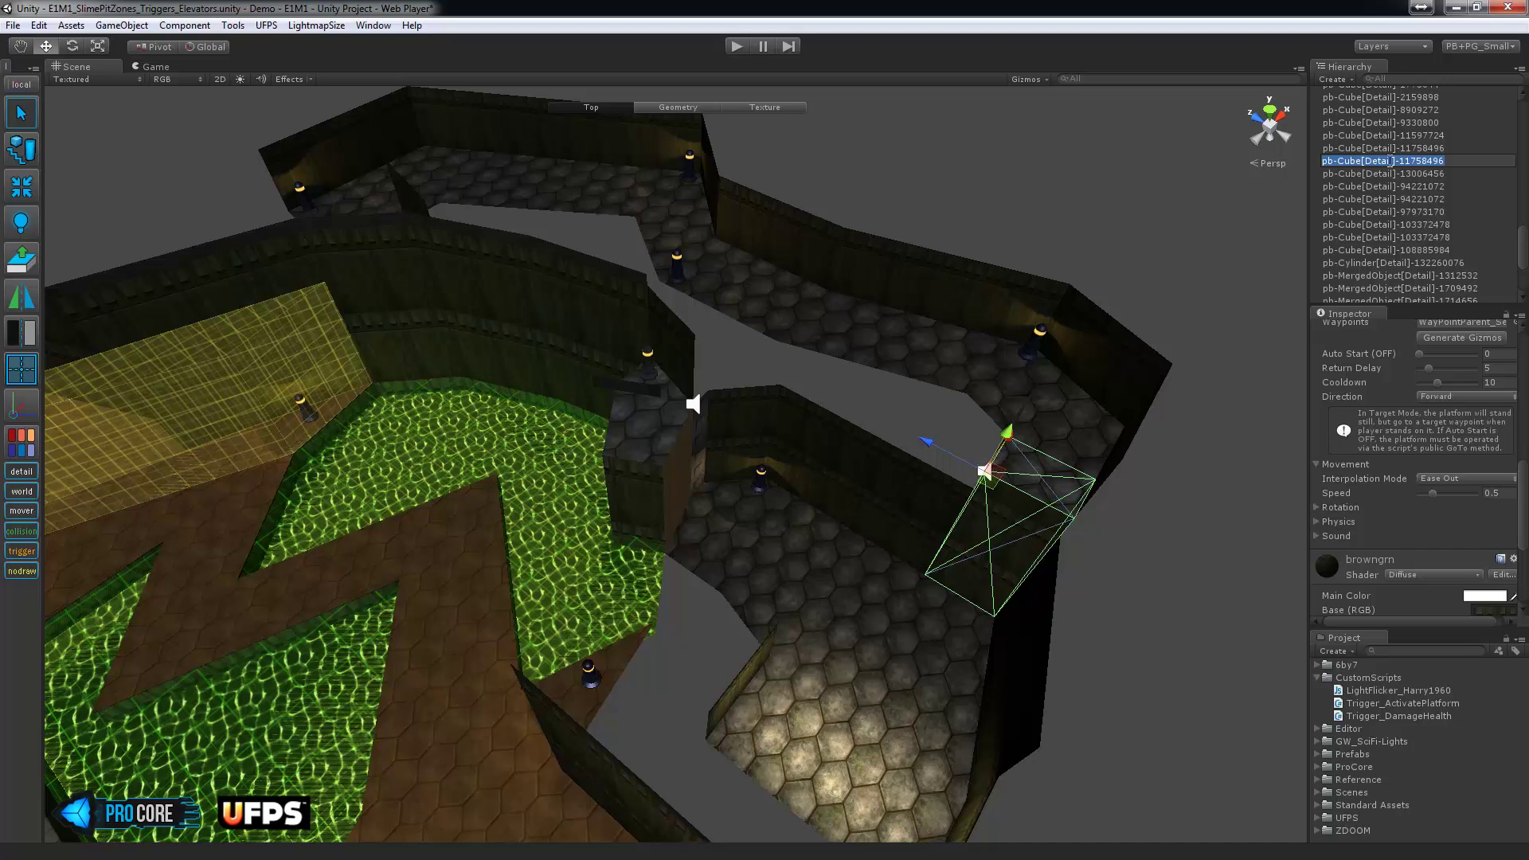
{"action": "type", "text": "PBO_"}
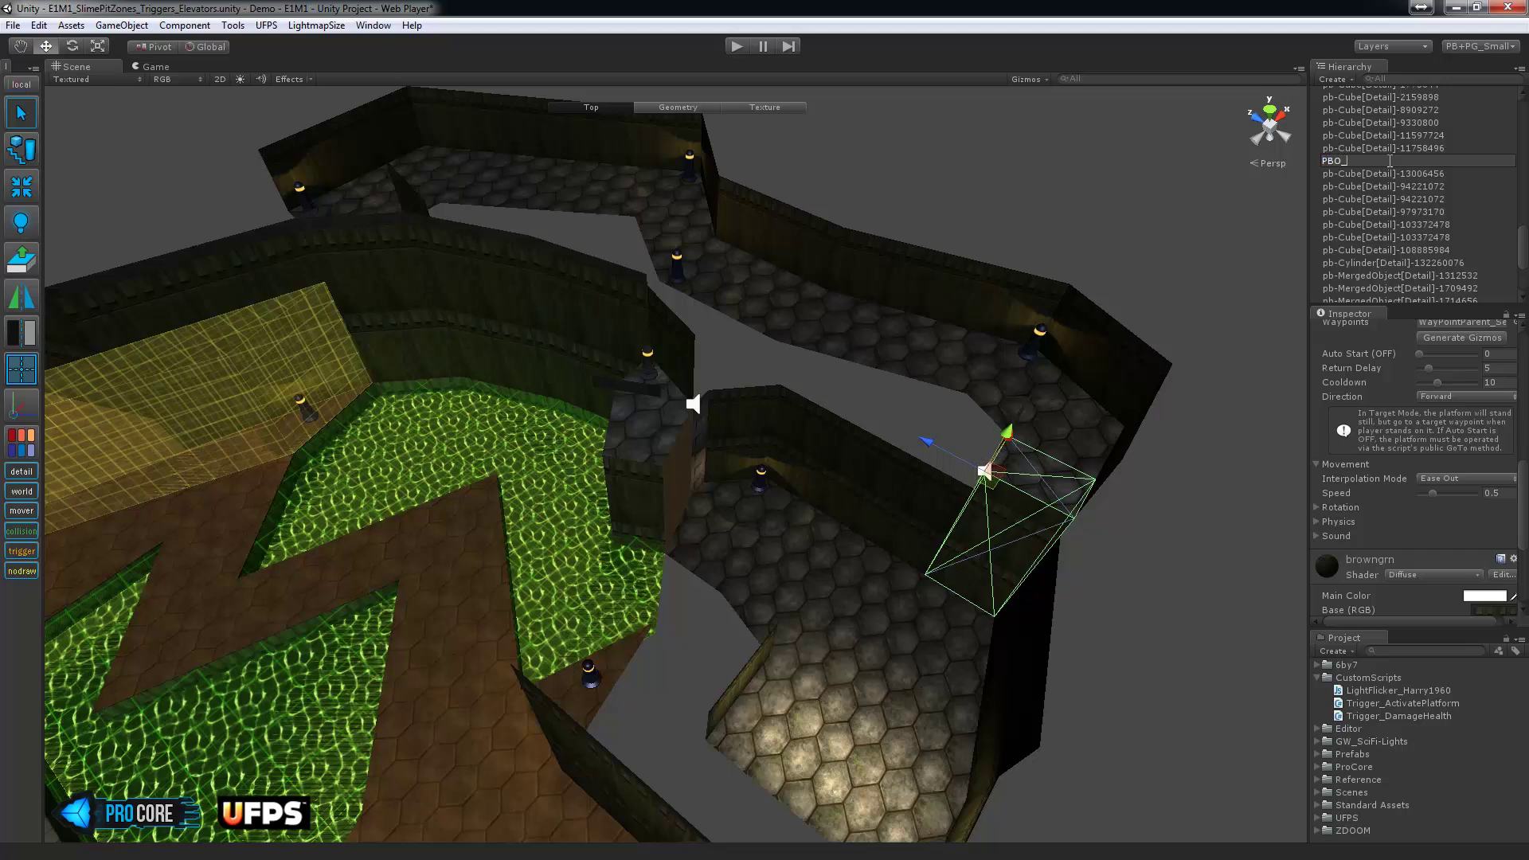
{"action": "type", "text": "Elevator_"}
{"action": "type", "text": "Tu"}
{"action": "type", "text": "Secrete"}
{"action": "key", "text": "Return"}
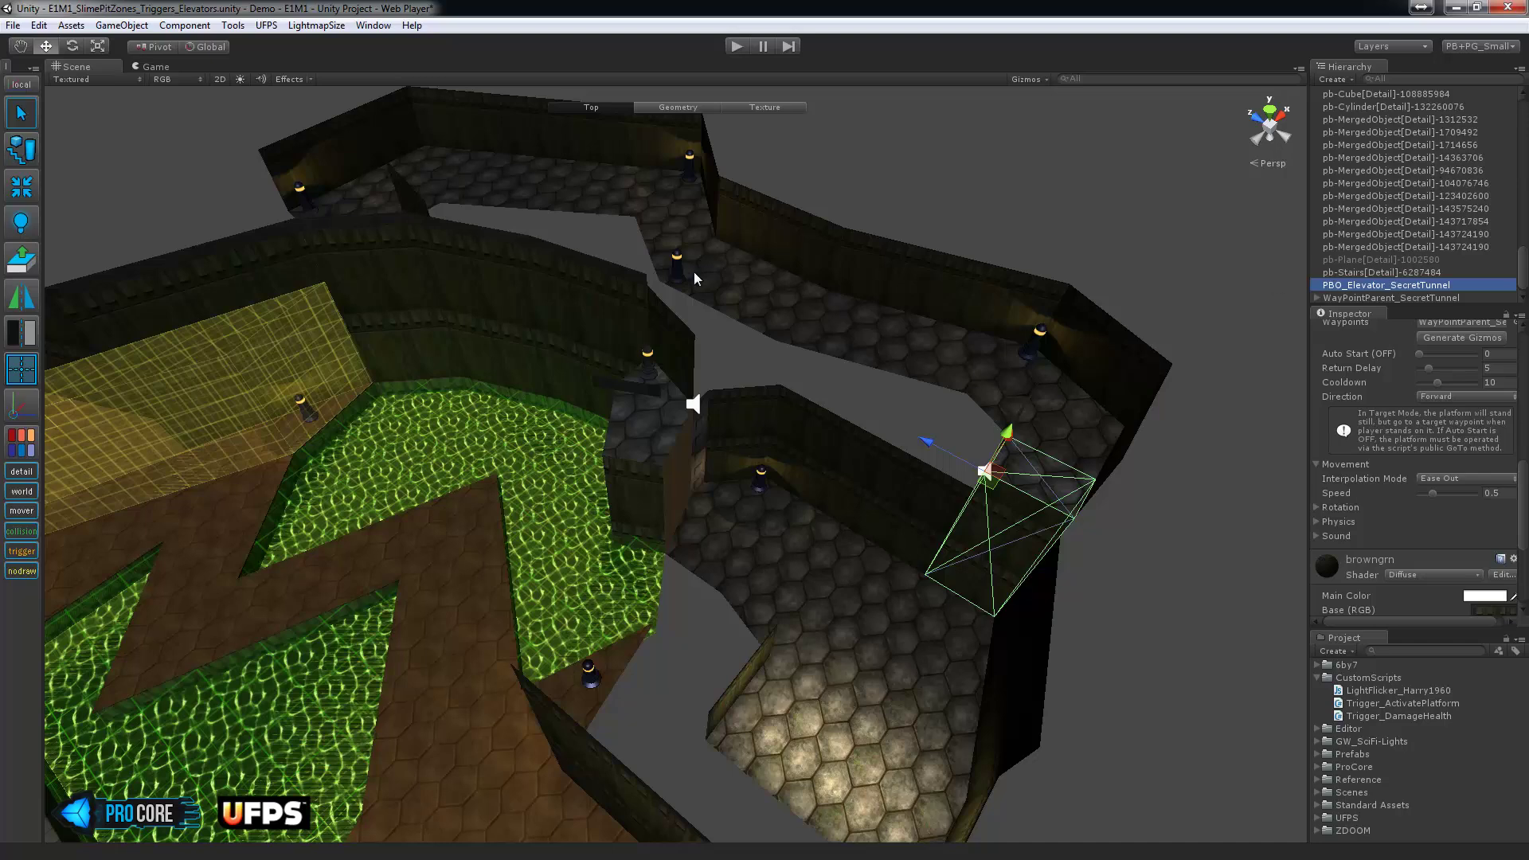
Assign PBO_Elevator_SecretTunnel as My Elevator on the yellow trigger volume beside the slime pit.
{"action": "left_click", "coordinate": [266, 376]}
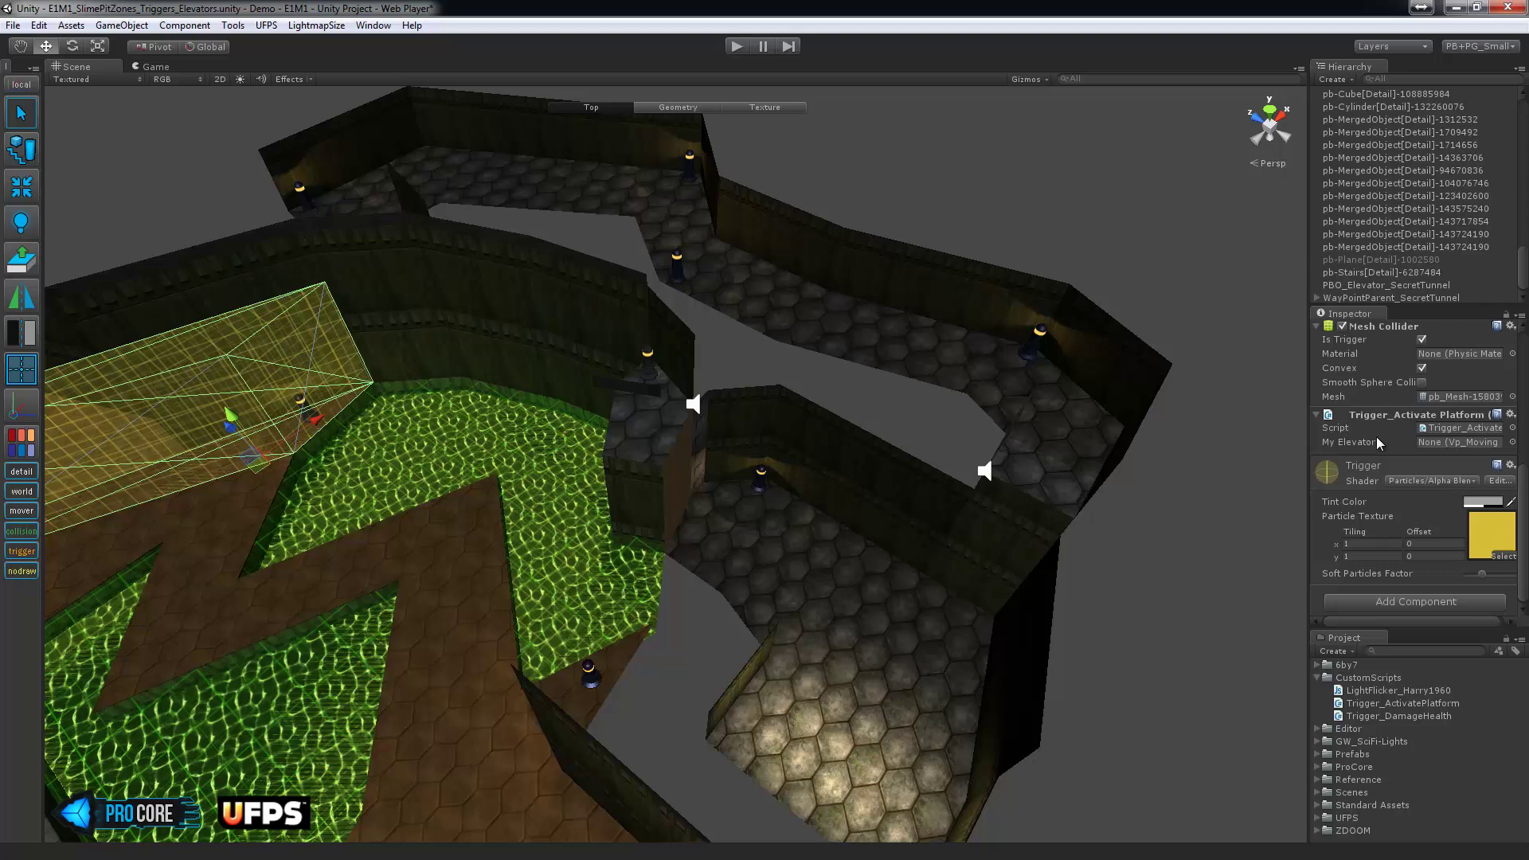
{"action": "left_click", "coordinate": [1513, 442]}
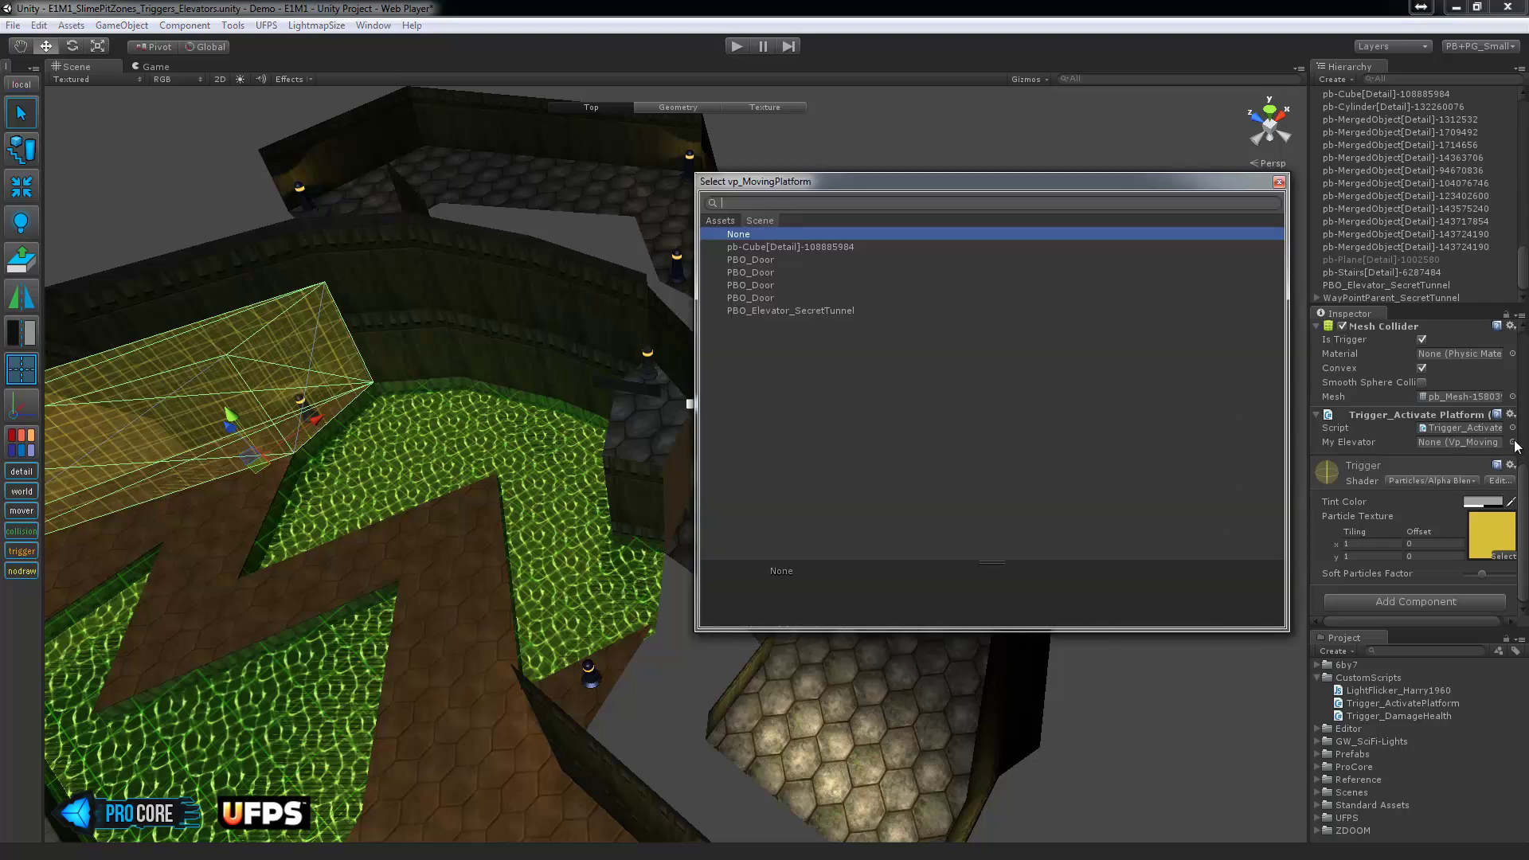
{"action": "left_click", "coordinate": [803, 310]}
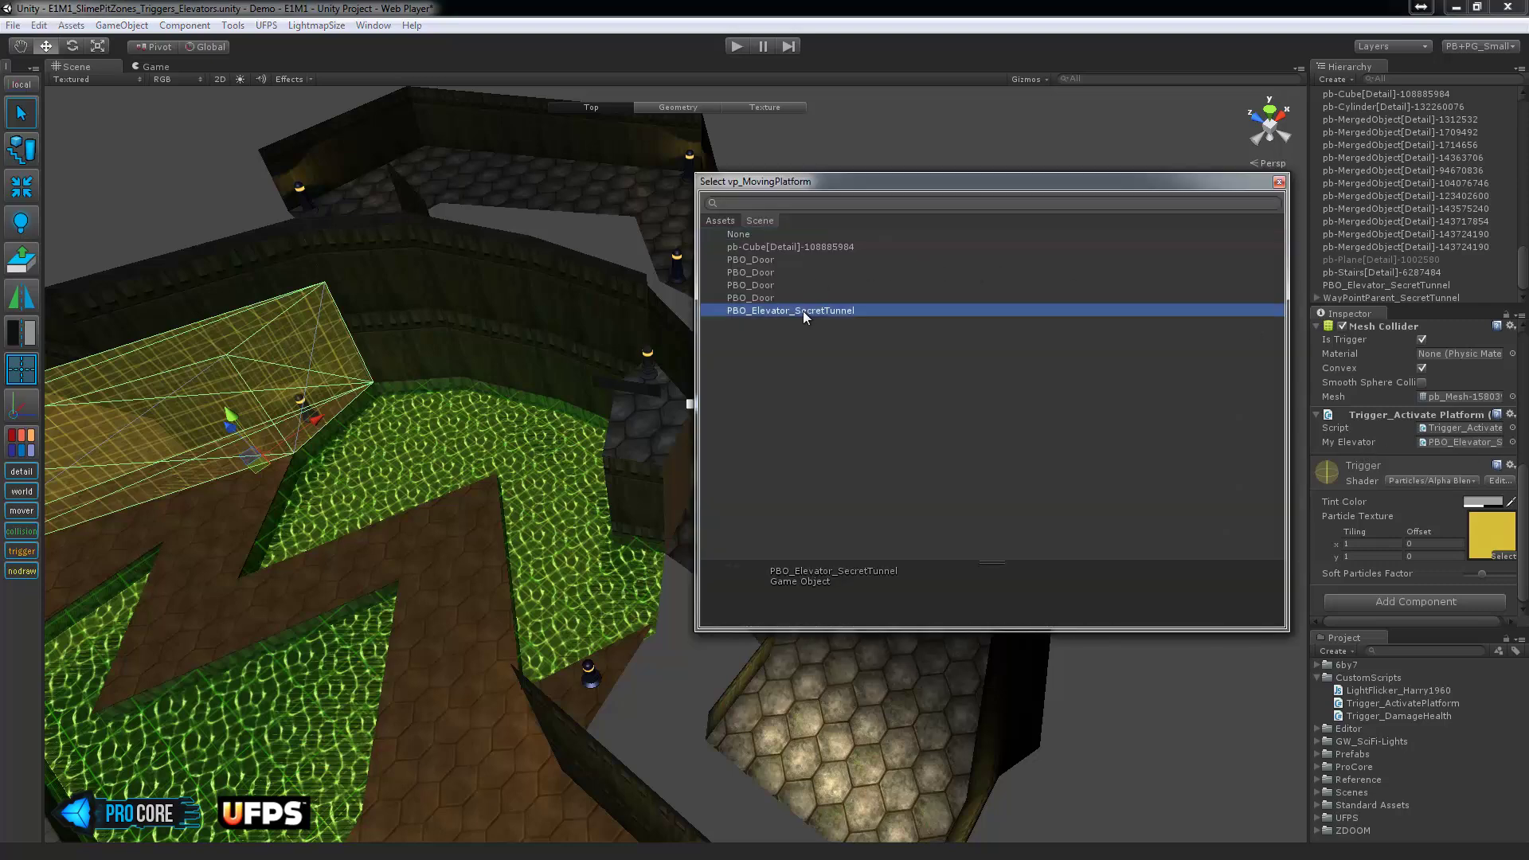
{"action": "double_click", "coordinate": [802, 311]}
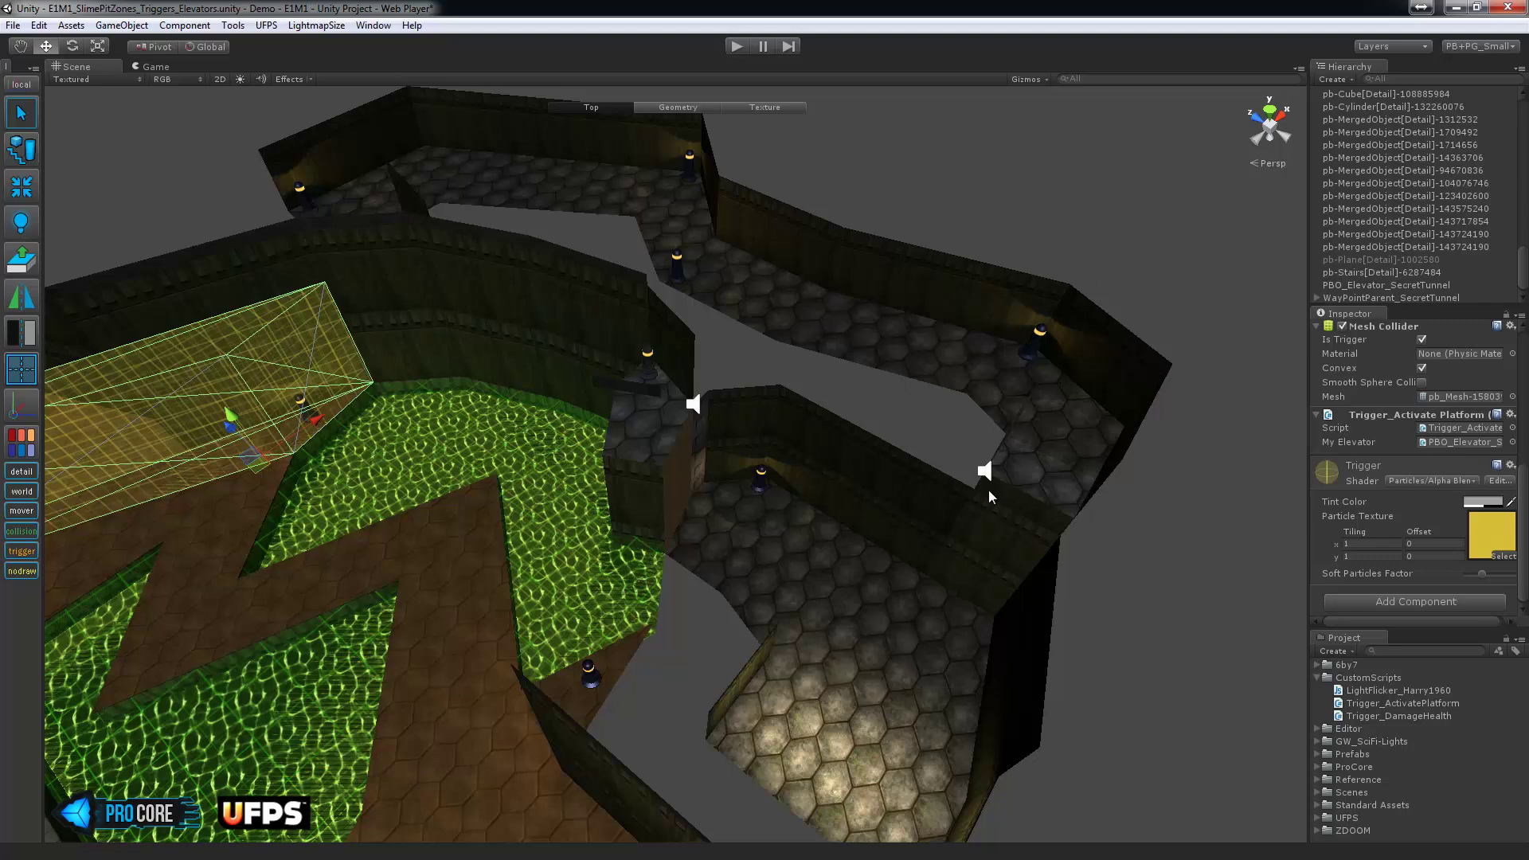
{"action": "left_click", "coordinate": [665, 462]}
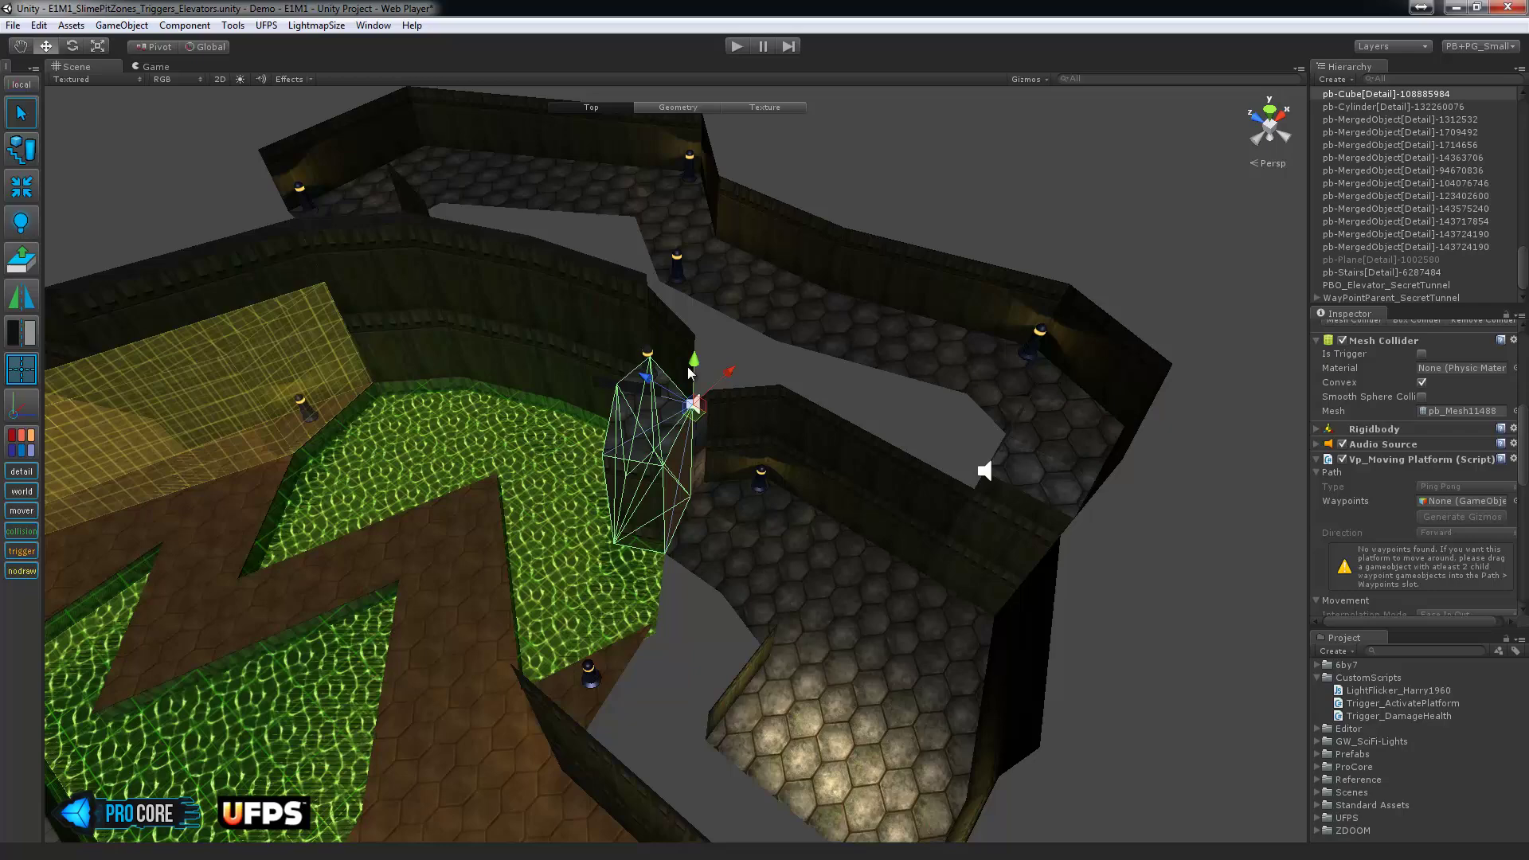
{"action": "left_click_drag", "start_coordinate": [696, 387], "coordinate": [702, 451]}
{"action": "key", "text": "ctrl+z"}
Create a new ProBuilder cube and place it on the floor near an open corner of the red-lit room.
{"action": "left_click_drag", "start_coordinate": [918, 495], "coordinate": [808, 677], "text": "alt"}
{"action": "middle_click_drag", "start_coordinate": [809, 678], "coordinate": [840, 379]}
{"action": "scroll", "coordinate": [864, 478], "scroll_direction": "down", "scroll_amount": 4}
{"action": "middle_click_drag", "start_coordinate": [888, 560], "coordinate": [785, 441]}
{"action": "scroll", "coordinate": [825, 438], "scroll_direction": "down", "scroll_amount": 1}
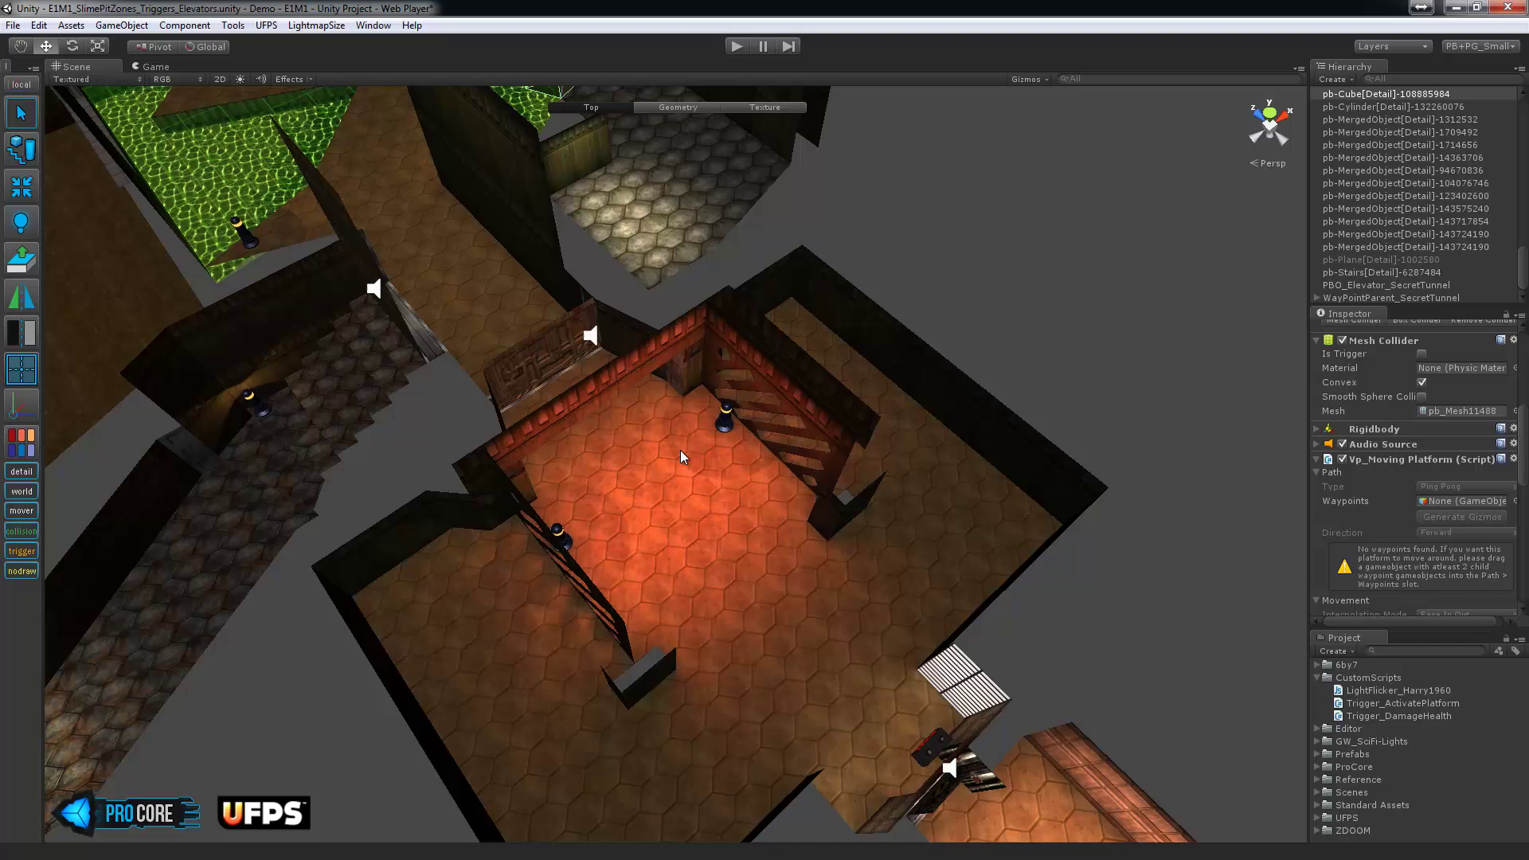
{"action": "left_click", "coordinate": [998, 288]}
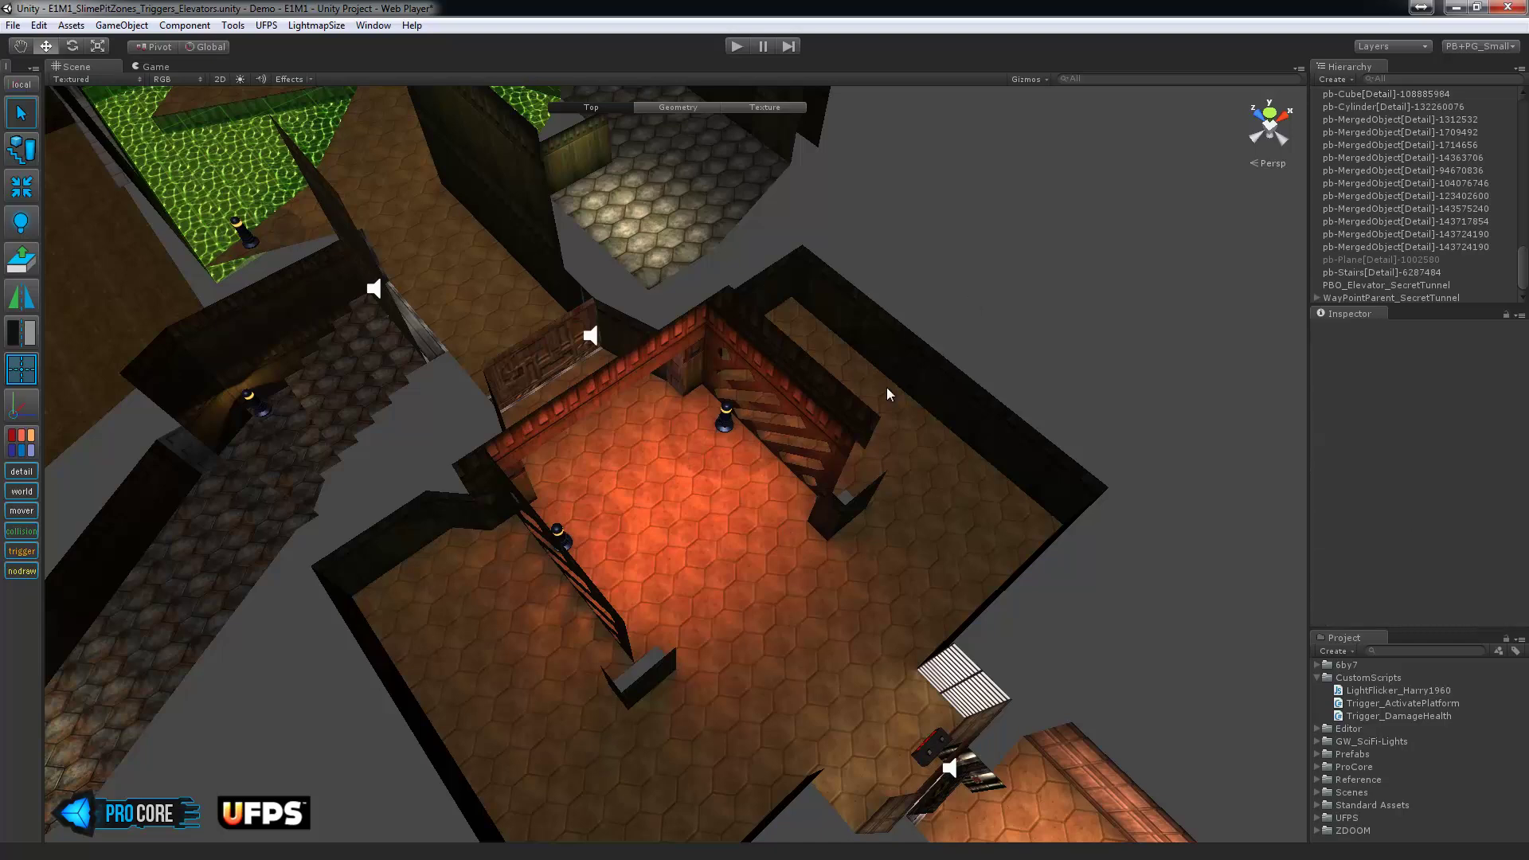
{"action": "key", "text": "ctrl+k"}
{"action": "left_click_drag", "start_coordinate": [648, 519], "coordinate": [834, 535]}
{"action": "key", "text": "v"}
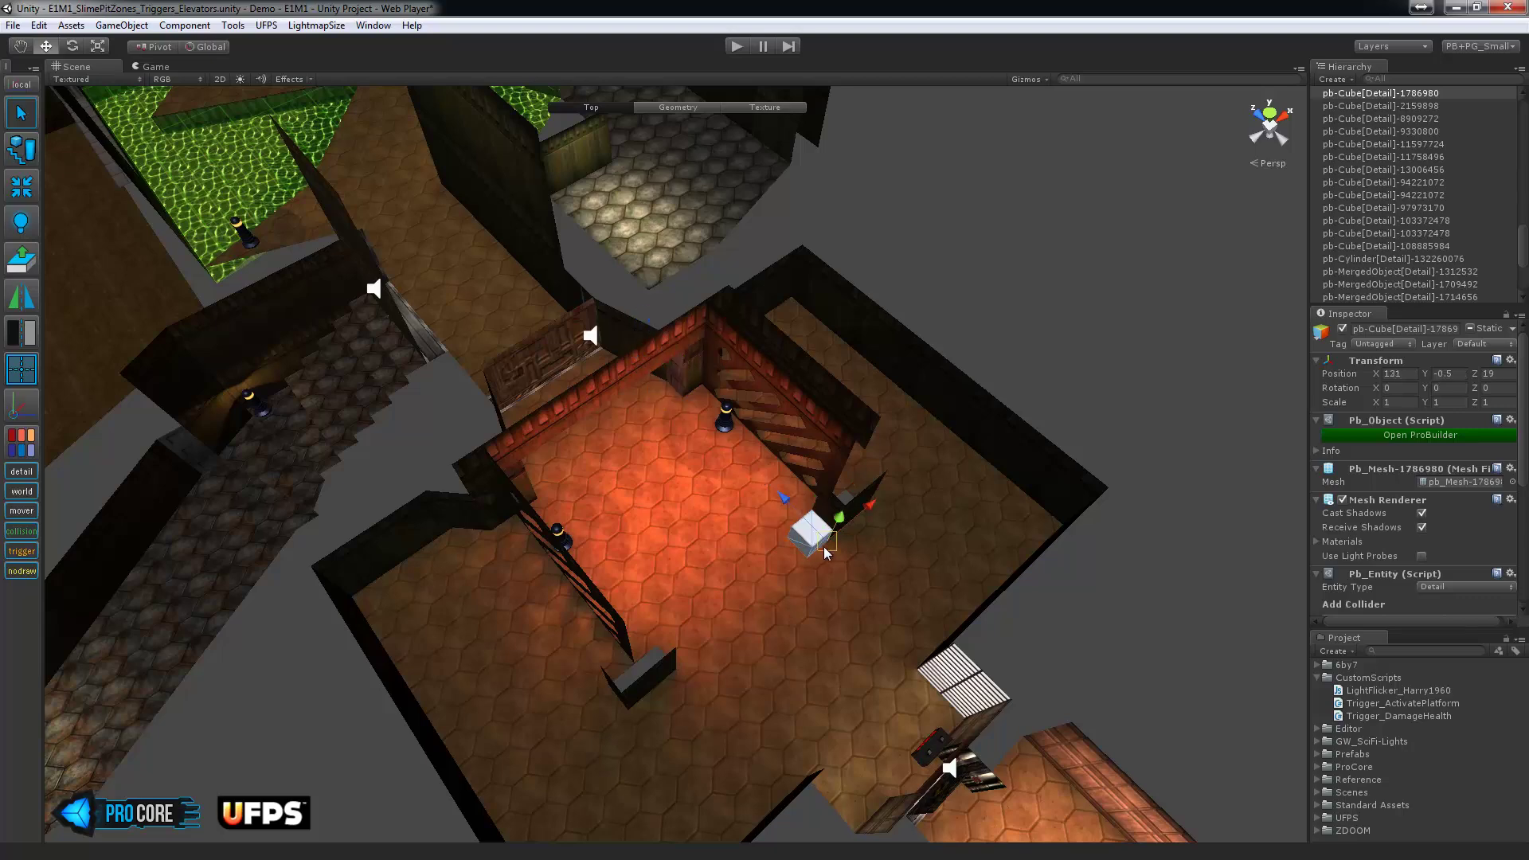
Stretch the new cube's sides in geometry editing so it covers the red-lit room's floor between the slatted walls.
{"action": "left_click_drag", "start_coordinate": [864, 625], "coordinate": [762, 508], "text": "alt"}
{"action": "scroll", "coordinate": [762, 514], "scroll_direction": "up", "scroll_amount": 5}
{"action": "key", "text": "g"}
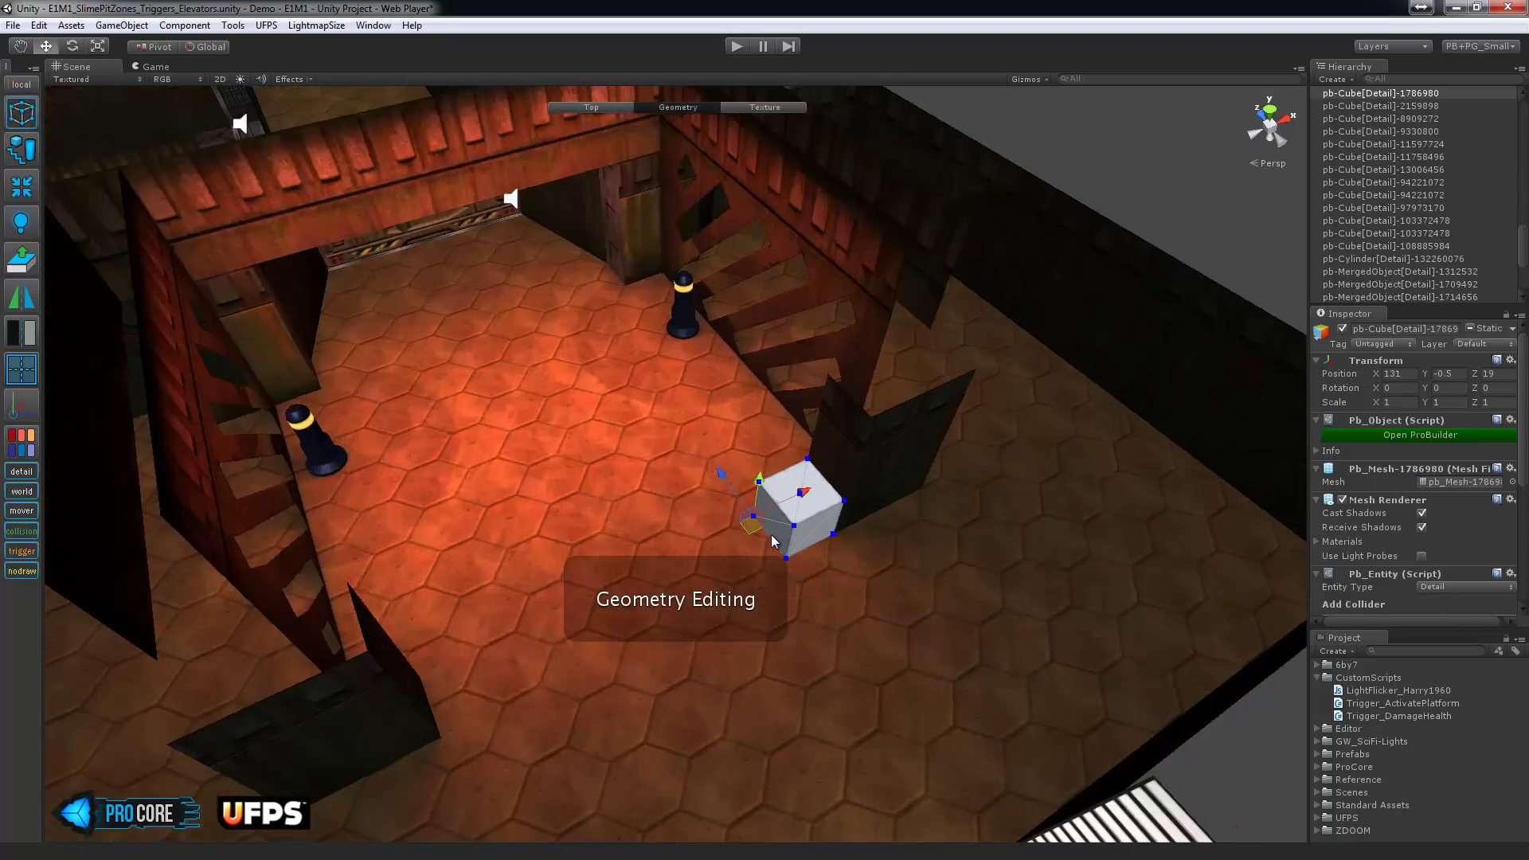
{"action": "scroll", "coordinate": [786, 539], "scroll_direction": "down", "scroll_amount": 5}
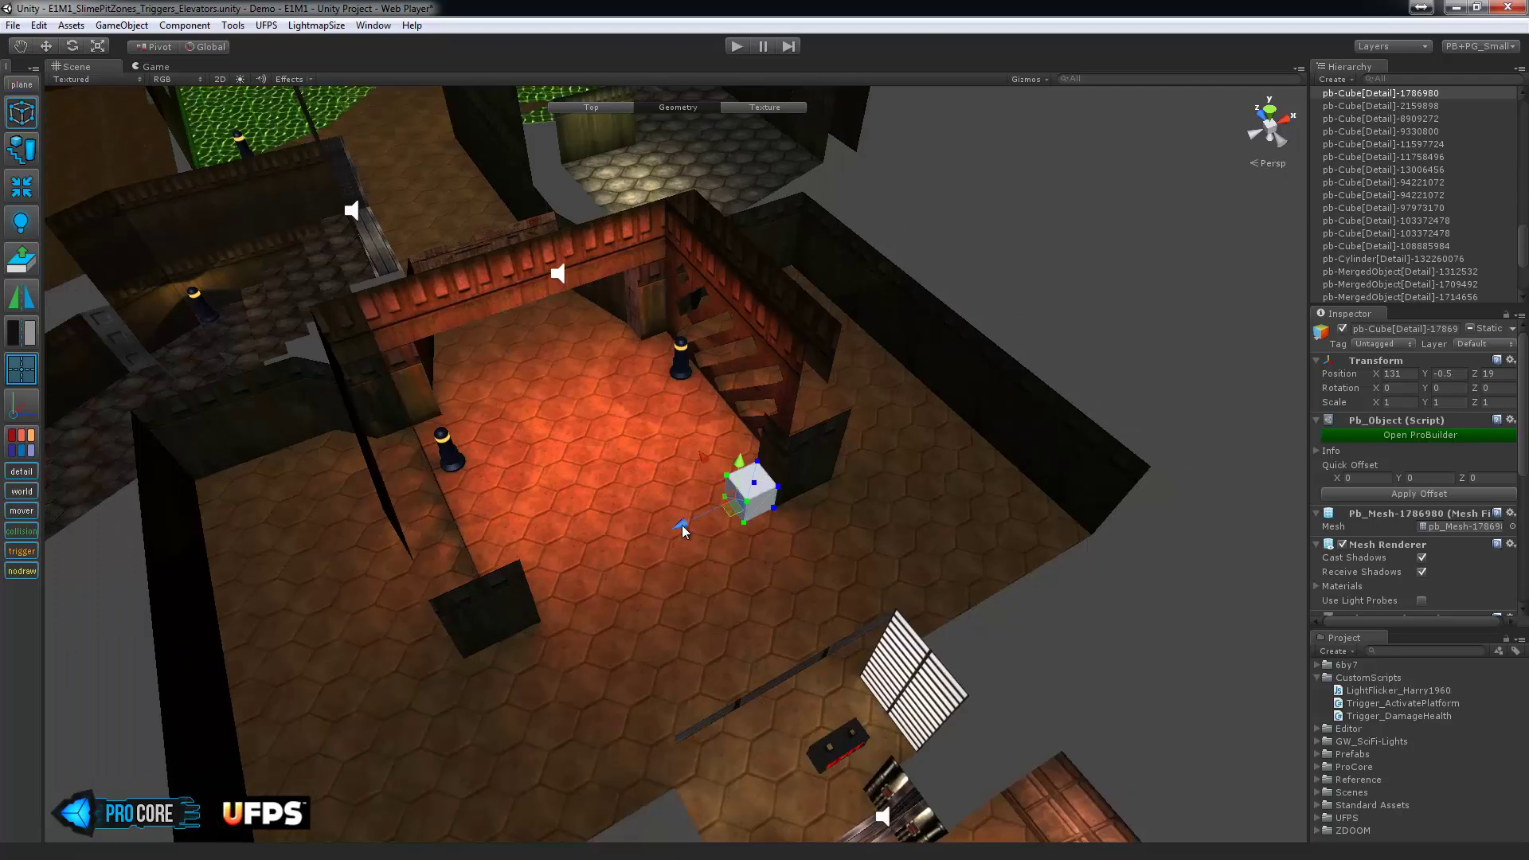
{"action": "left_click_drag", "start_coordinate": [682, 524], "coordinate": [495, 614]}
{"action": "left_click_drag", "start_coordinate": [773, 571], "coordinate": [1051, 533], "text": "alt"}
{"action": "middle_click_drag", "start_coordinate": [1052, 532], "coordinate": [1097, 527]}
{"action": "left_click_drag", "start_coordinate": [1097, 527], "coordinate": [748, 552], "text": "alt"}
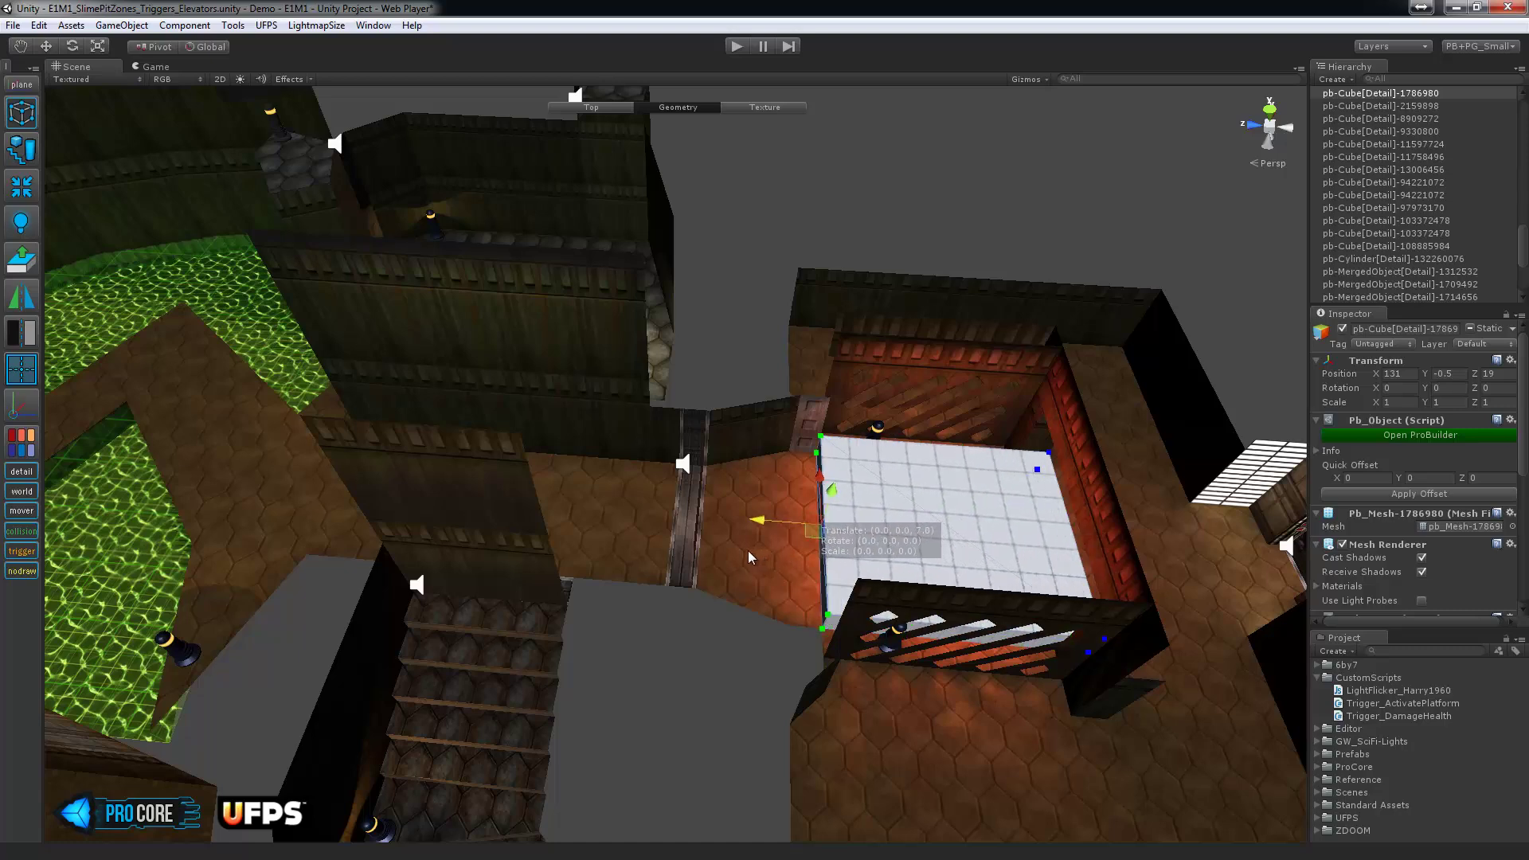
{"action": "left_click_drag", "start_coordinate": [971, 513], "coordinate": [744, 446], "text": "alt"}
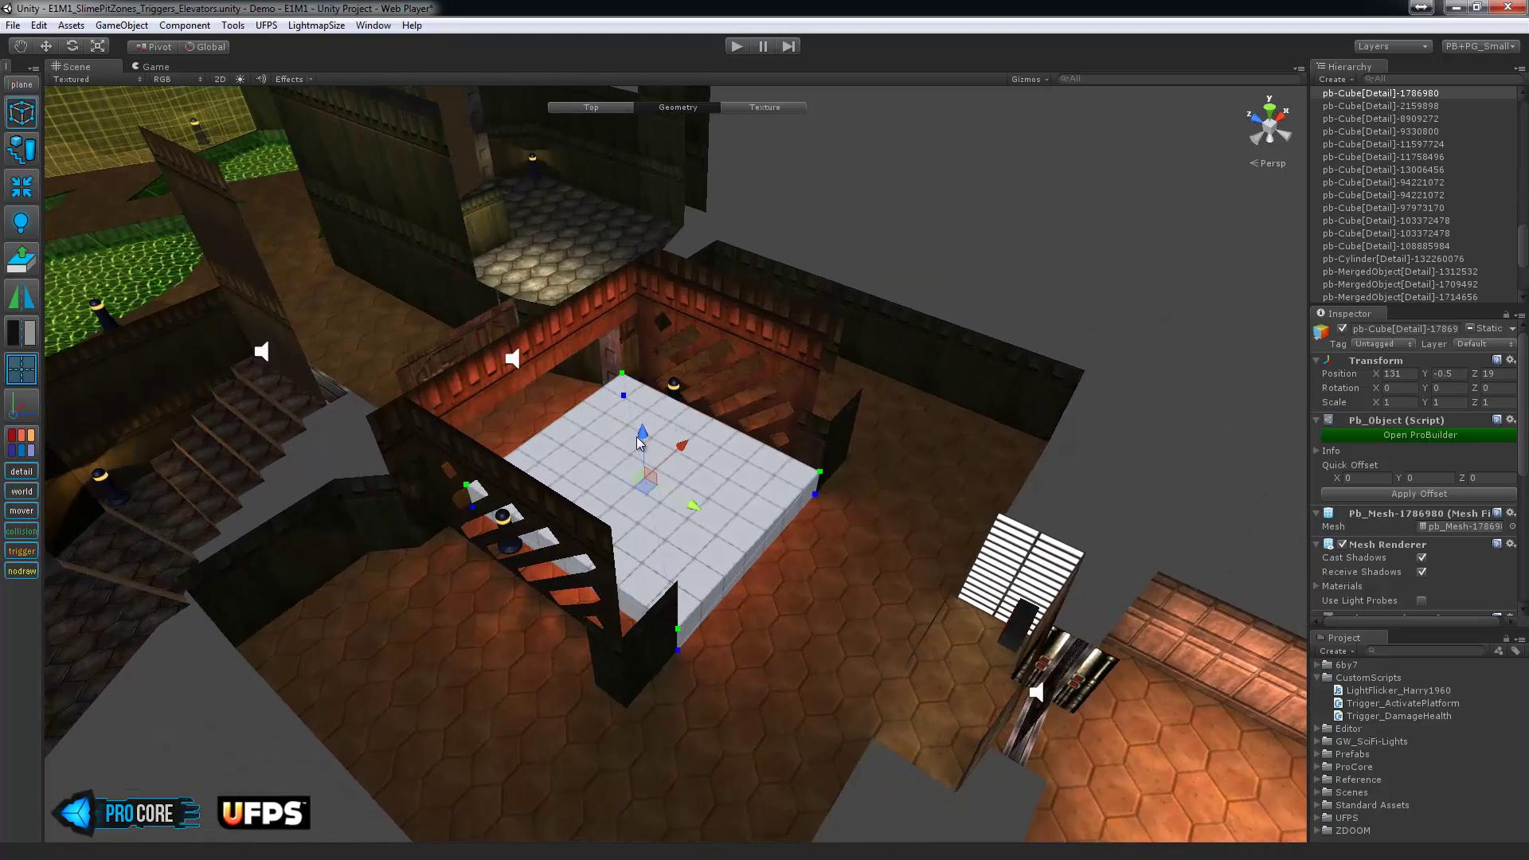
Raise the block's top face to nearly the height of the slatted walls and leave geometry editing.
{"action": "left_click_drag", "start_coordinate": [640, 434], "coordinate": [637, 398]}
{"action": "scroll", "coordinate": [637, 399], "scroll_direction": "down", "scroll_amount": 3}
{"action": "left_click_drag", "start_coordinate": [728, 489], "coordinate": [725, 462], "text": "alt"}
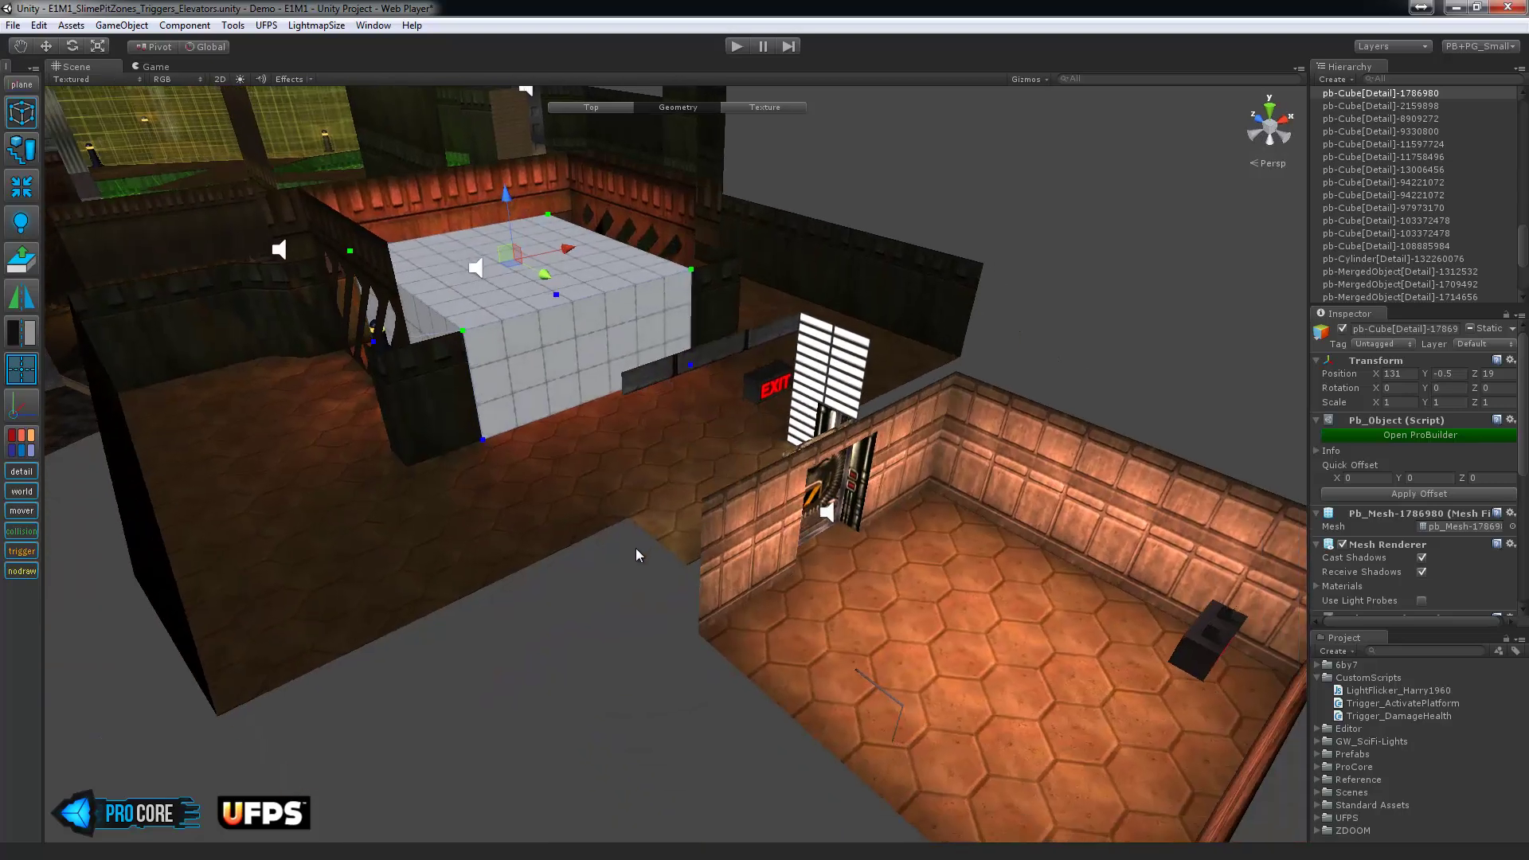
{"action": "scroll", "coordinate": [636, 548], "scroll_direction": "down", "scroll_amount": 2}
{"action": "key", "text": "Escape"}
{"action": "key", "text": "f"}
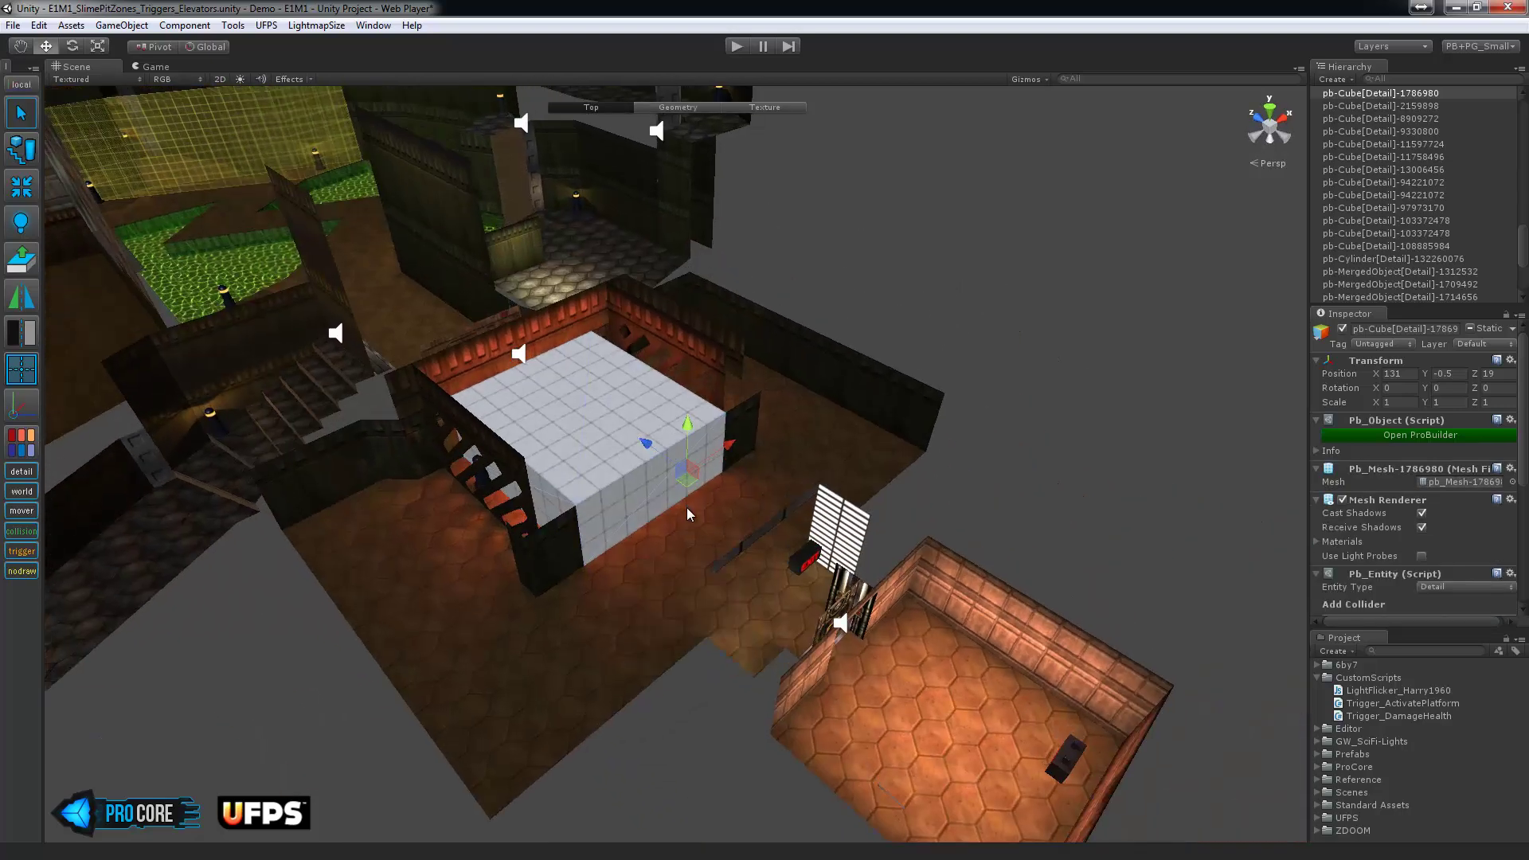
Convert the red-lit room's block into a trigger and make its mesh collider convex.
{"action": "key", "text": "t"}
{"action": "left_click_drag", "start_coordinate": [564, 433], "coordinate": [642, 470], "text": "alt"}
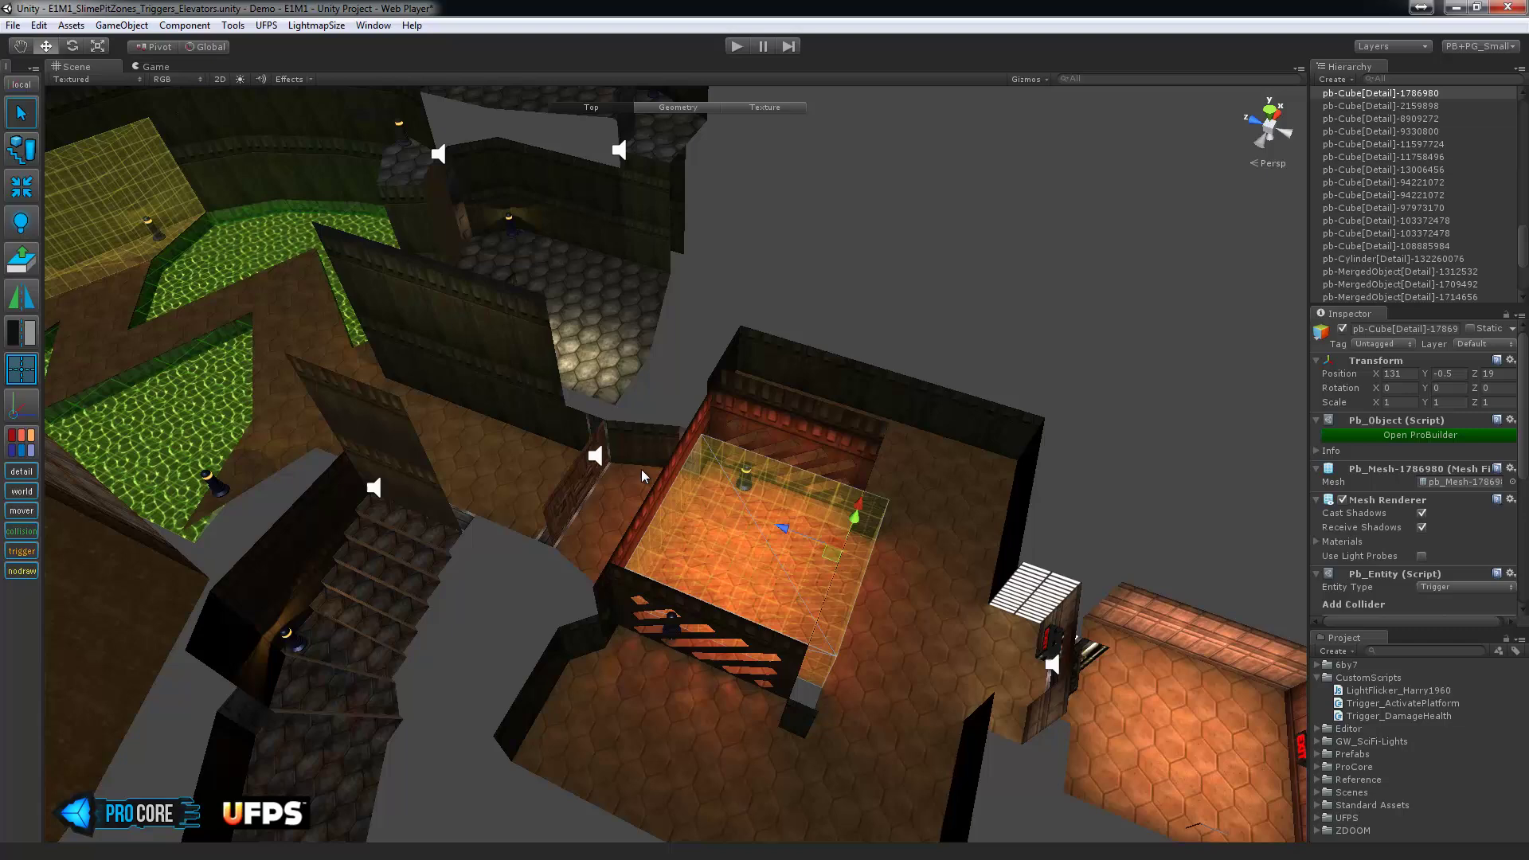
{"action": "scroll", "coordinate": [1356, 448], "scroll_direction": "down", "scroll_amount": 5}
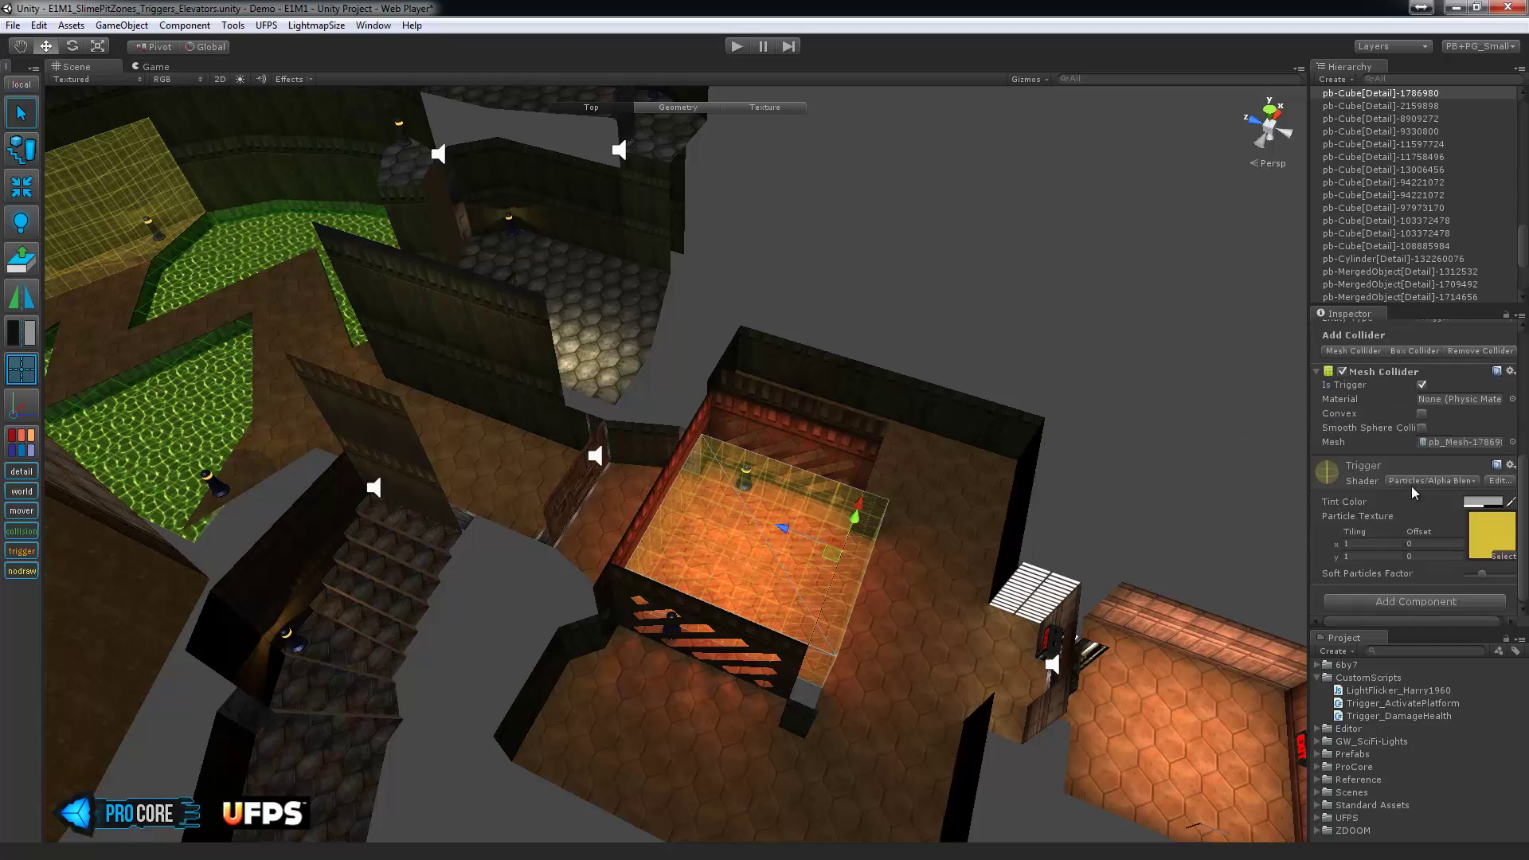
{"action": "left_click", "coordinate": [1422, 414]}
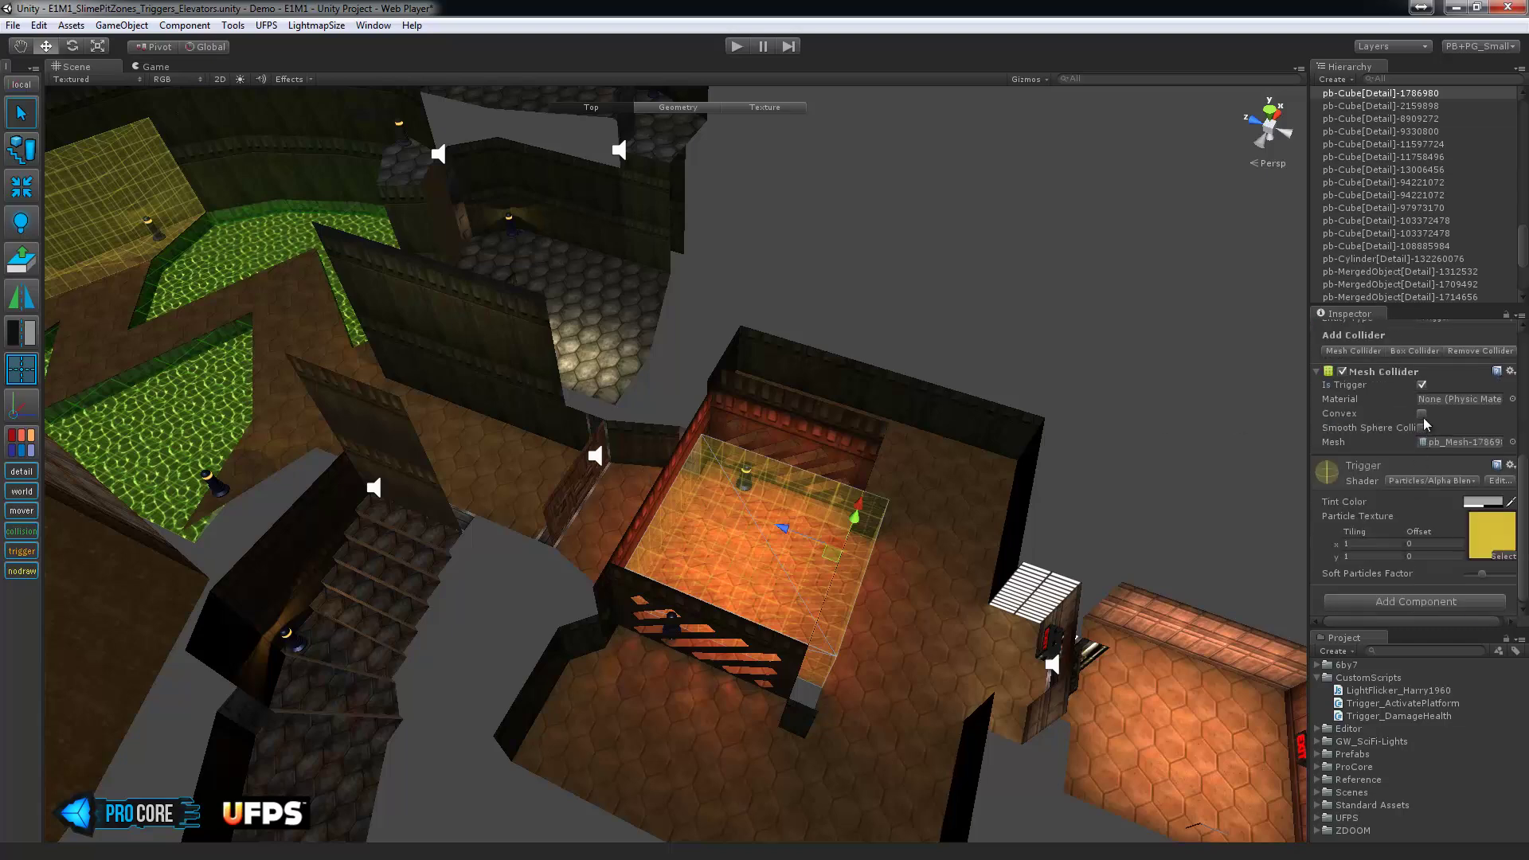
Add the Trigger_Activate Platform script to the red-lit room's trigger volume.
{"action": "left_click", "coordinate": [1435, 602]}
{"action": "type", "text": "tri"}
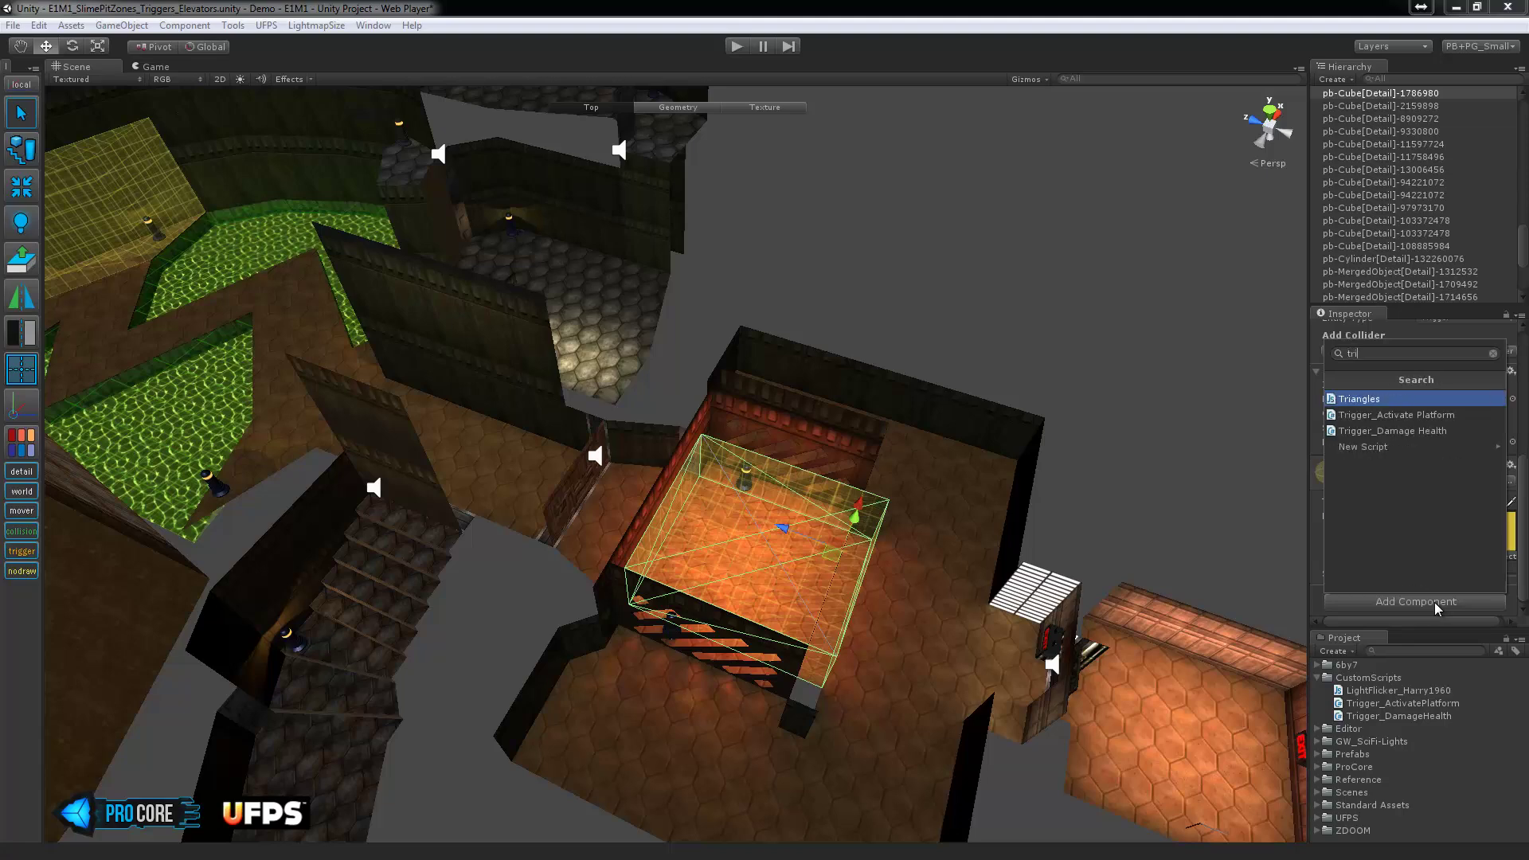
{"action": "key", "text": "Down"}
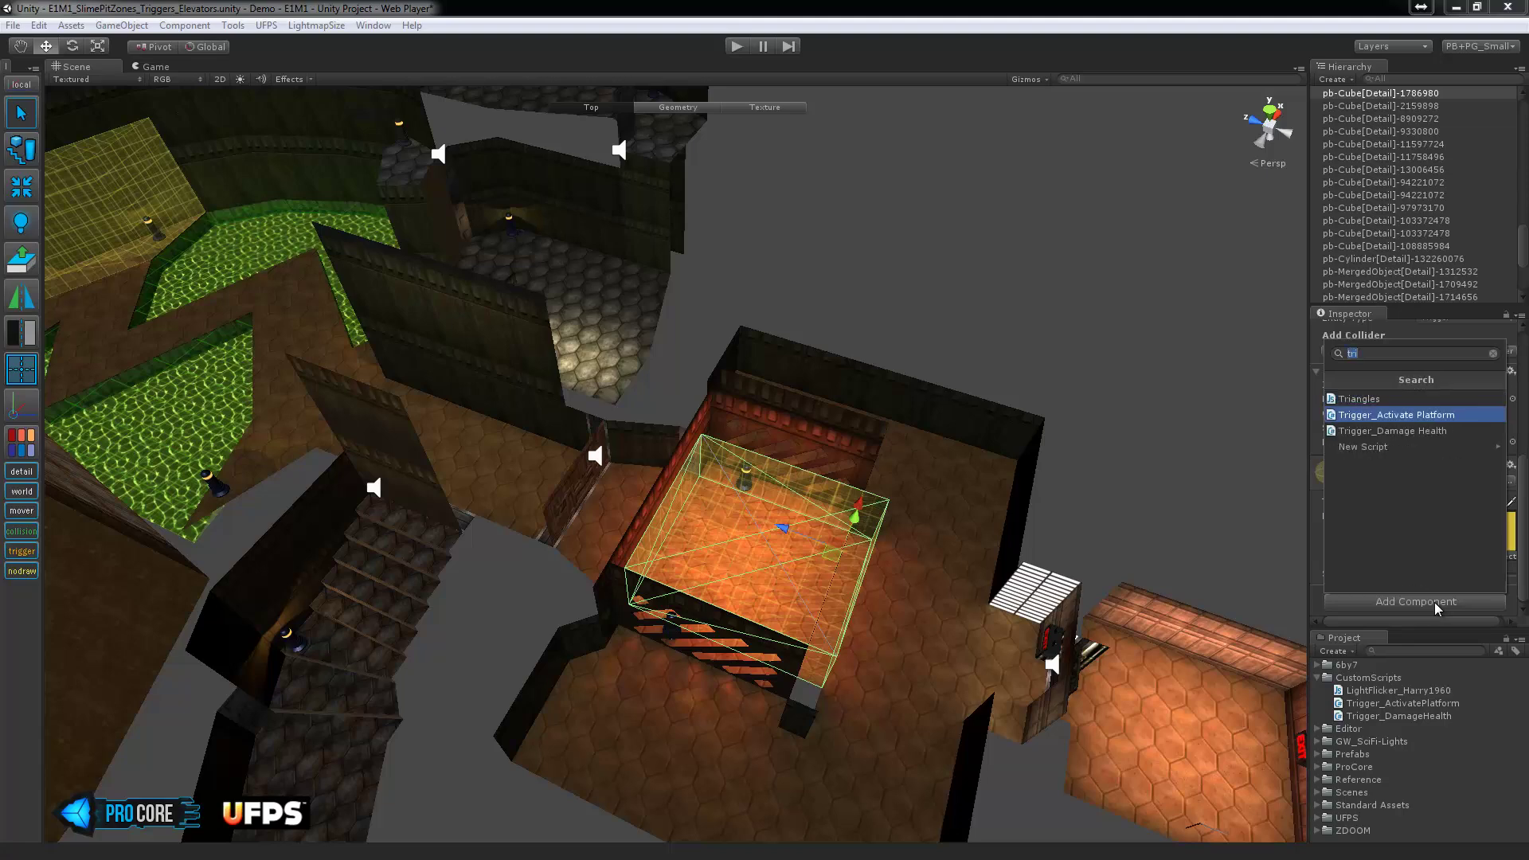
{"action": "key", "text": "Return"}
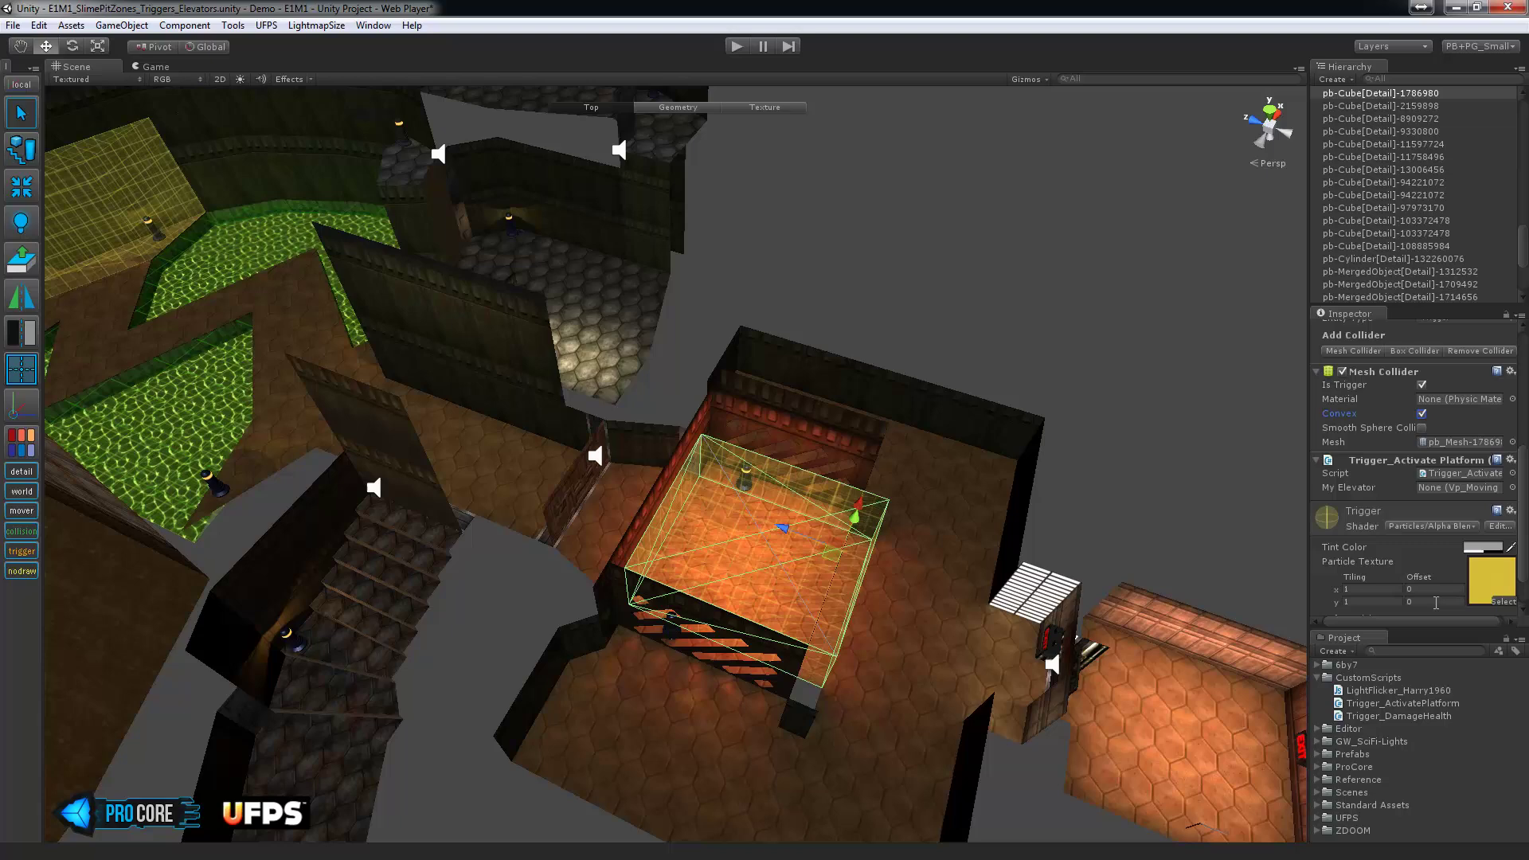
{"action": "scroll", "coordinate": [1436, 603], "scroll_direction": "down", "scroll_amount": 2}
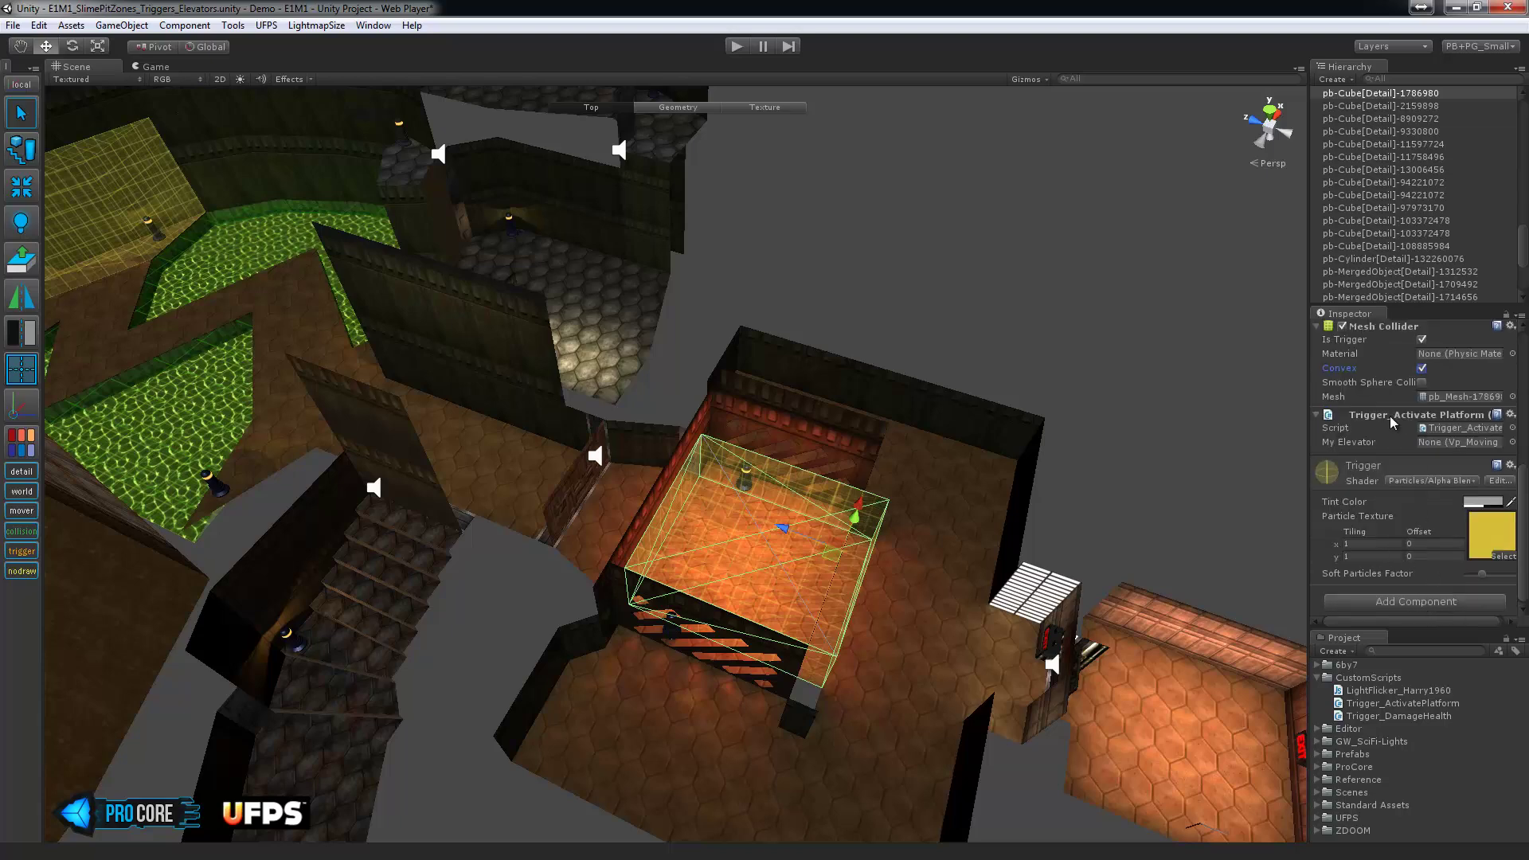
{"action": "left_click", "coordinate": [1418, 604]}
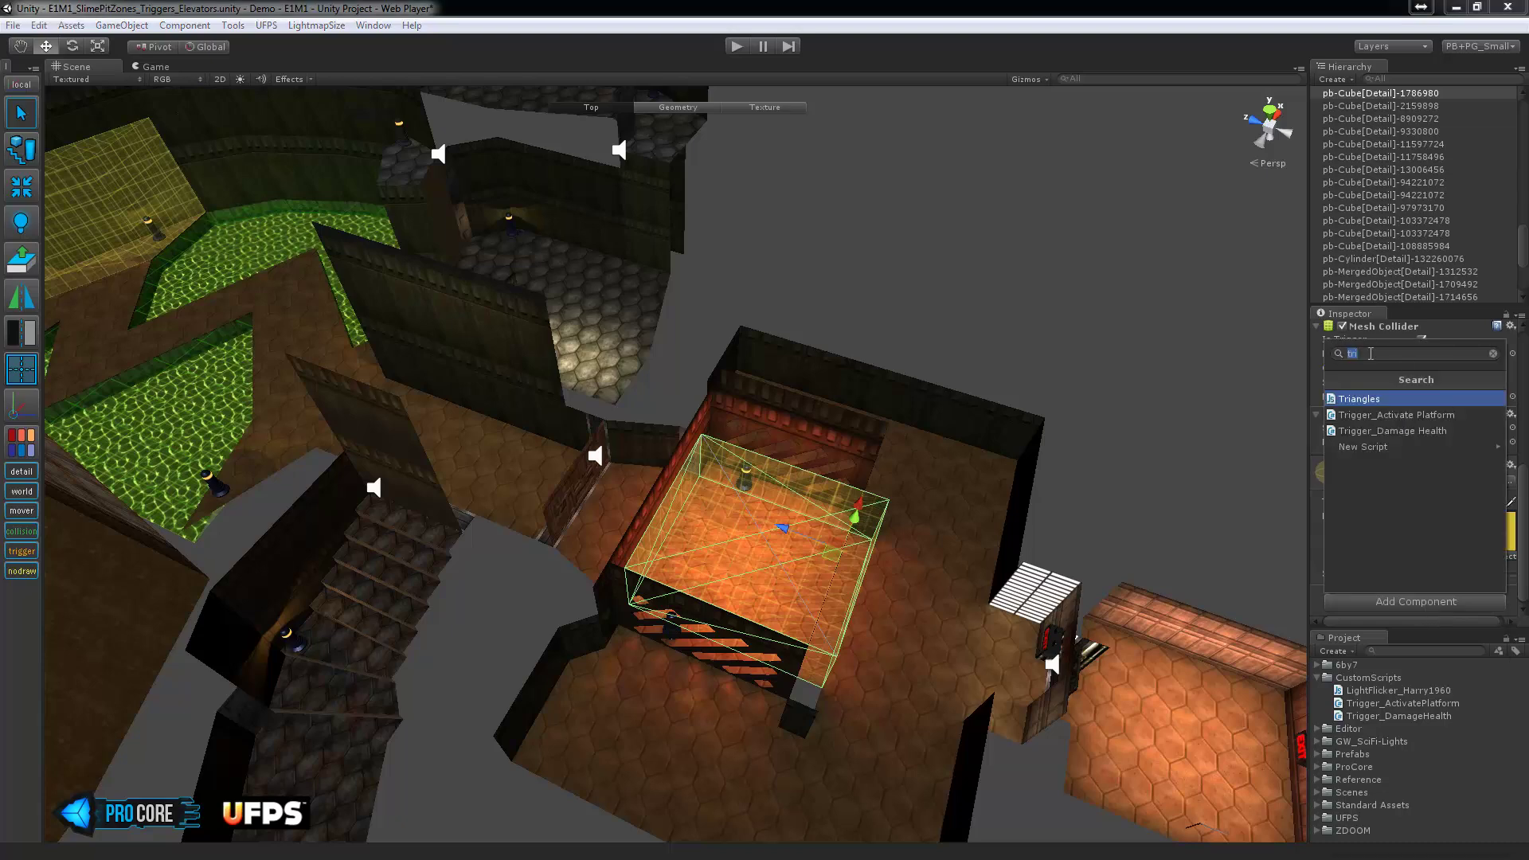
{"action": "left_click", "coordinate": [1493, 353]}
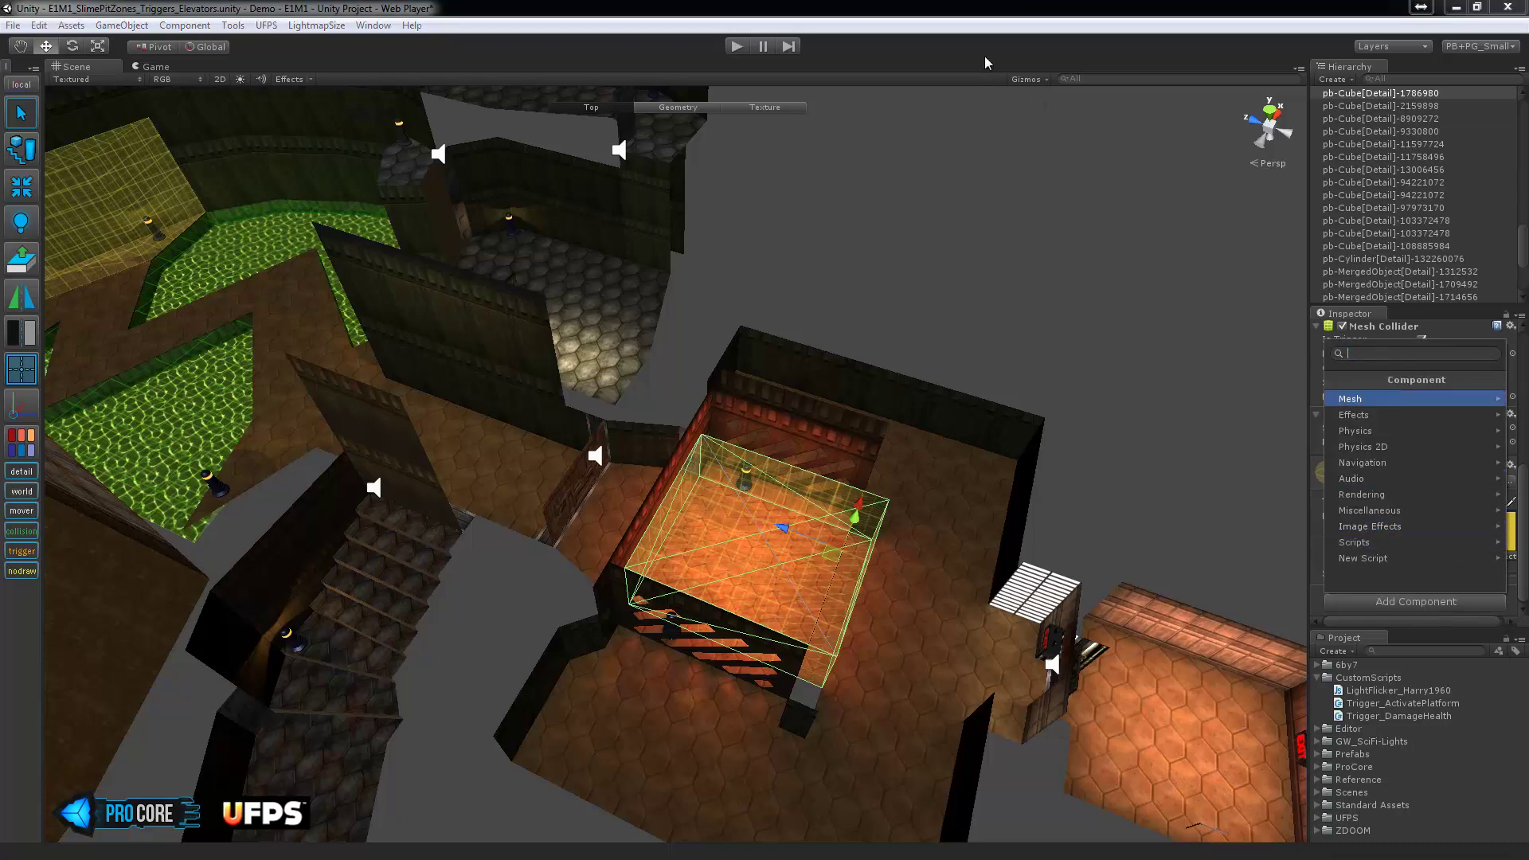
{"action": "left_click", "coordinate": [1096, 6]}
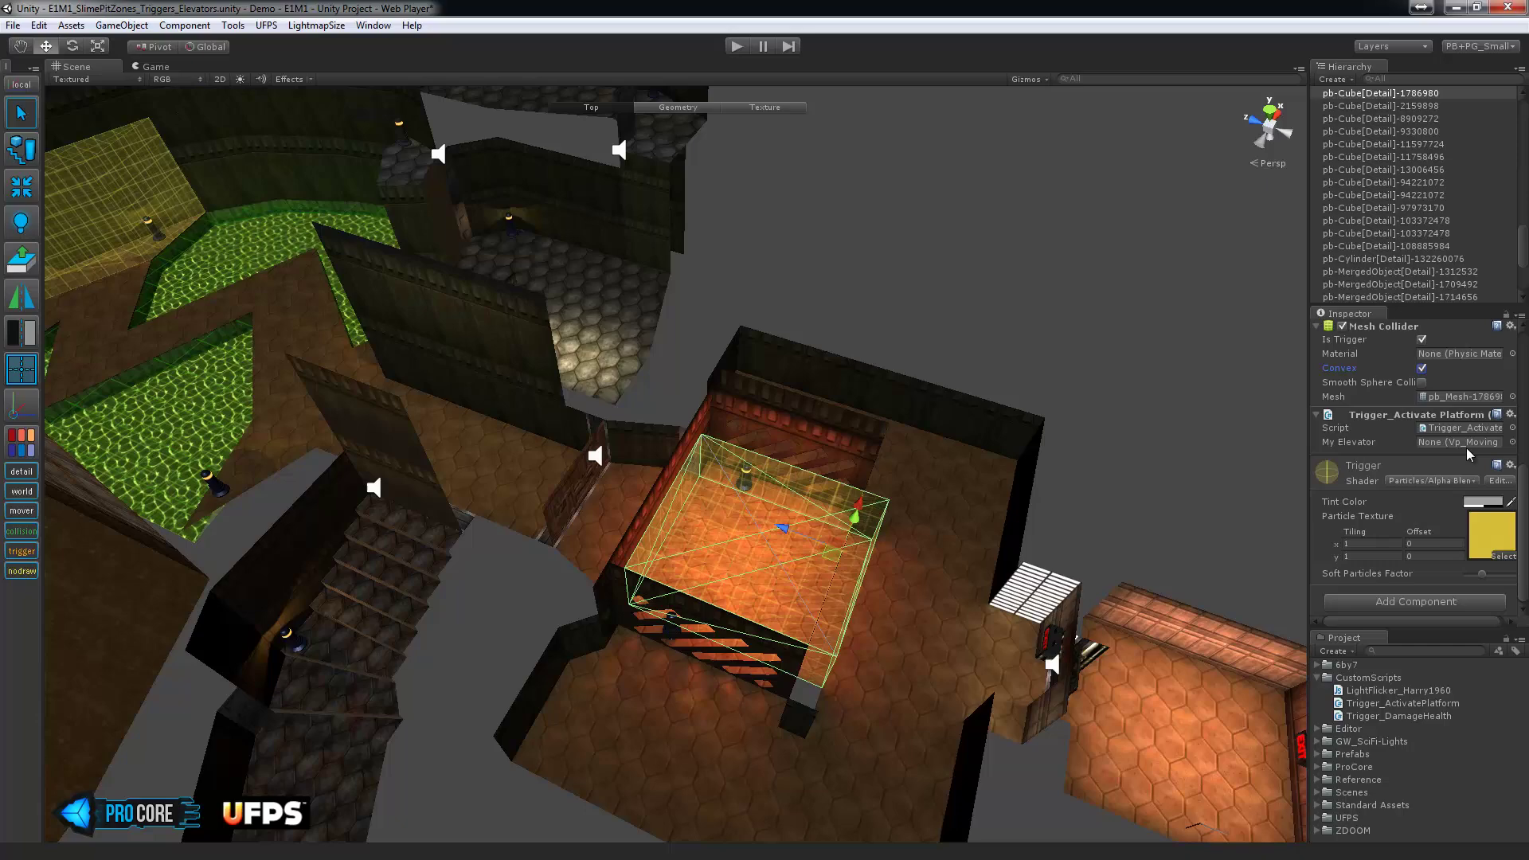
Select the stone-topped tower block standing in the slime pit's corner and create an empty game object.
{"action": "left_click_drag", "start_coordinate": [793, 422], "coordinate": [973, 405], "text": "alt"}
{"action": "left_click", "coordinate": [384, 340]}
{"action": "middle_click_drag", "start_coordinate": [384, 339], "coordinate": [587, 450]}
{"action": "key", "text": "f"}
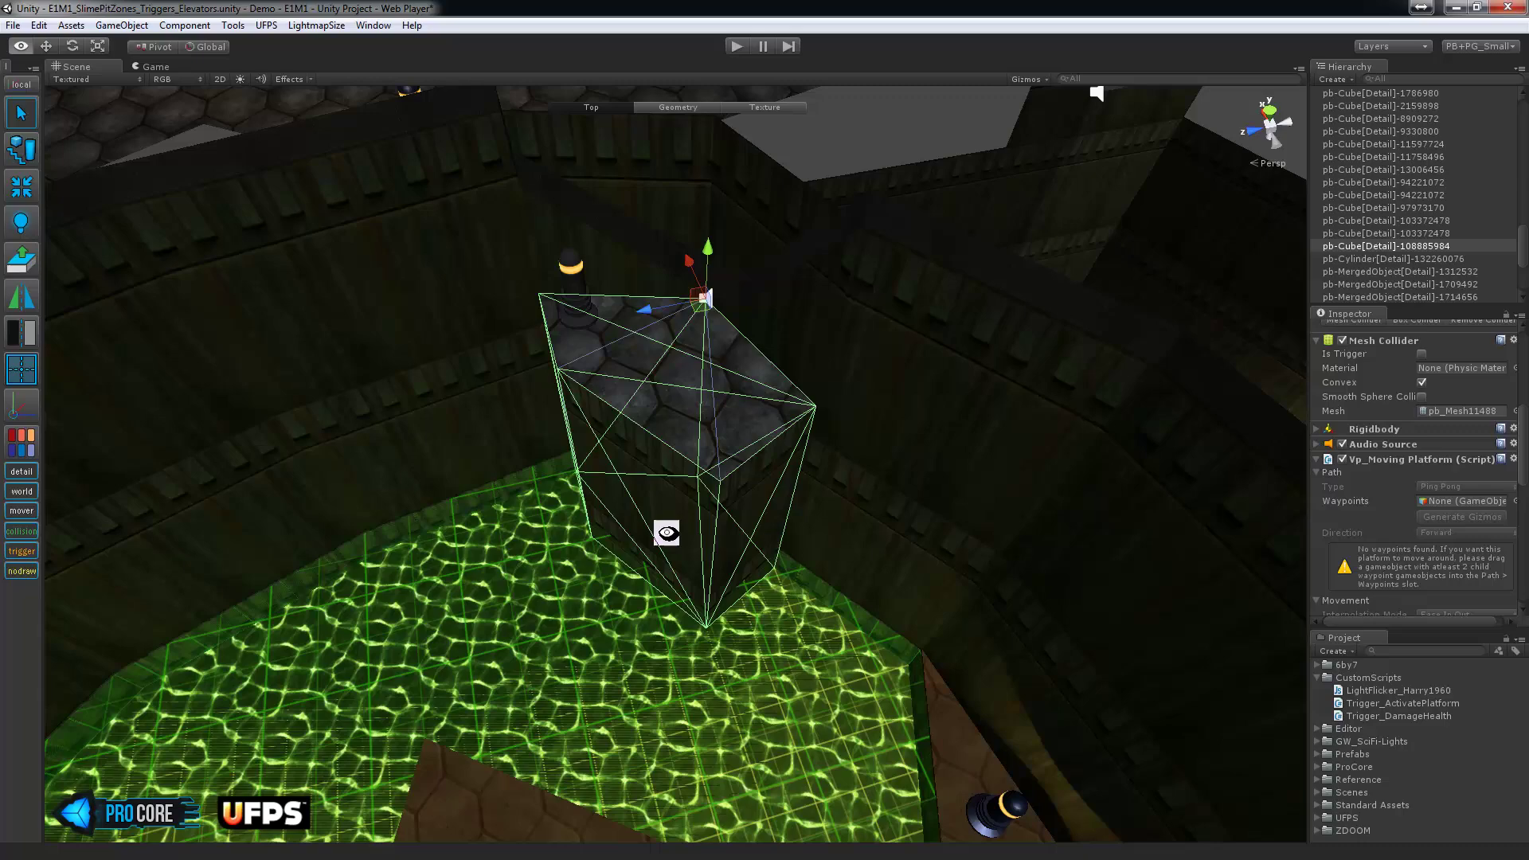
{"action": "right_click_drag", "start_coordinate": [667, 532], "coordinate": [650, 499]}
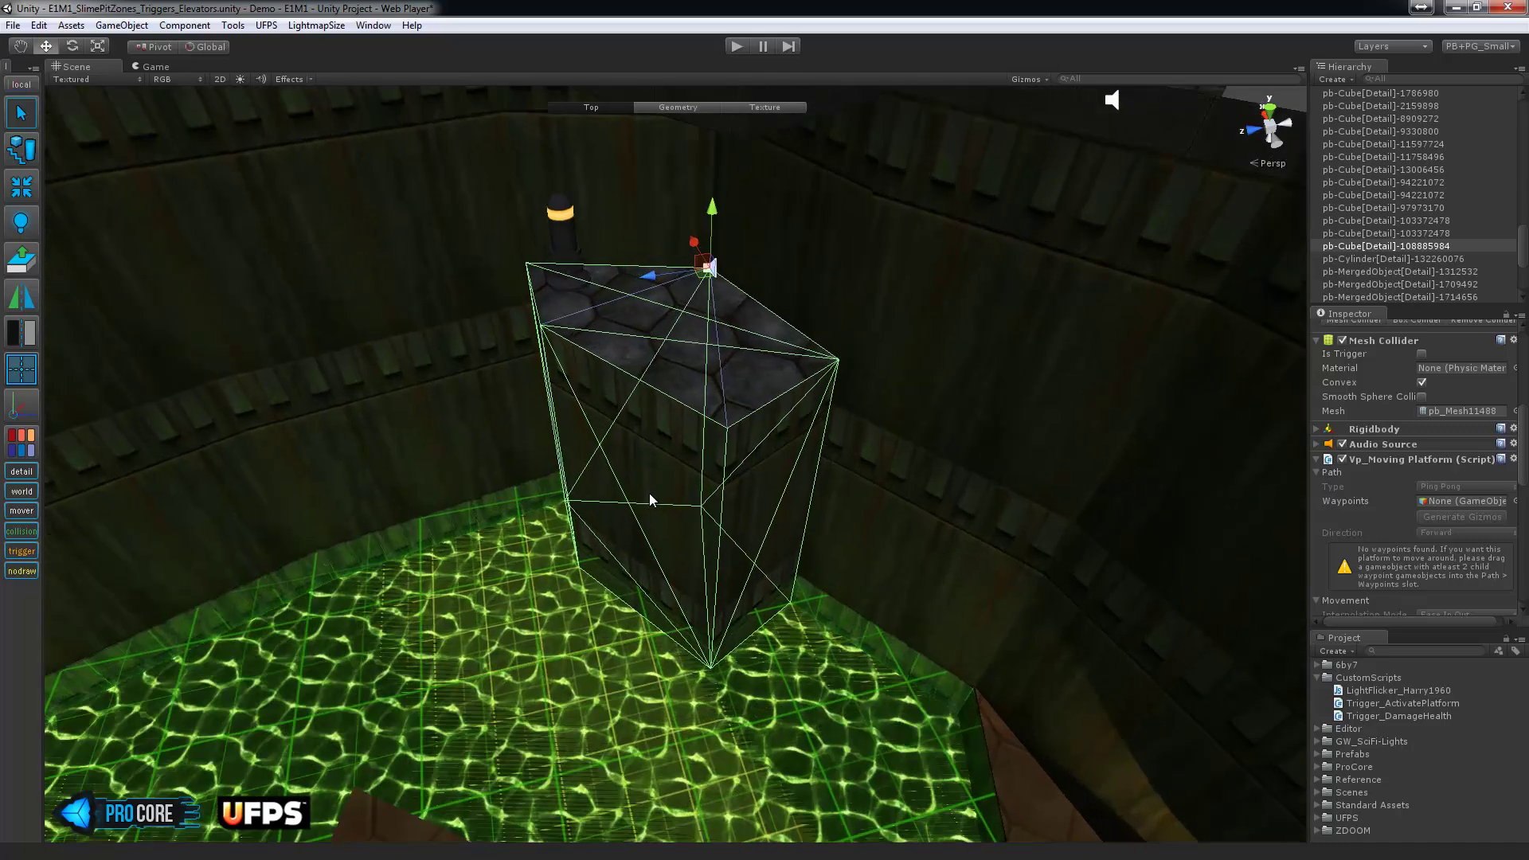
{"action": "right_click_drag", "start_coordinate": [836, 421], "coordinate": [831, 502]}
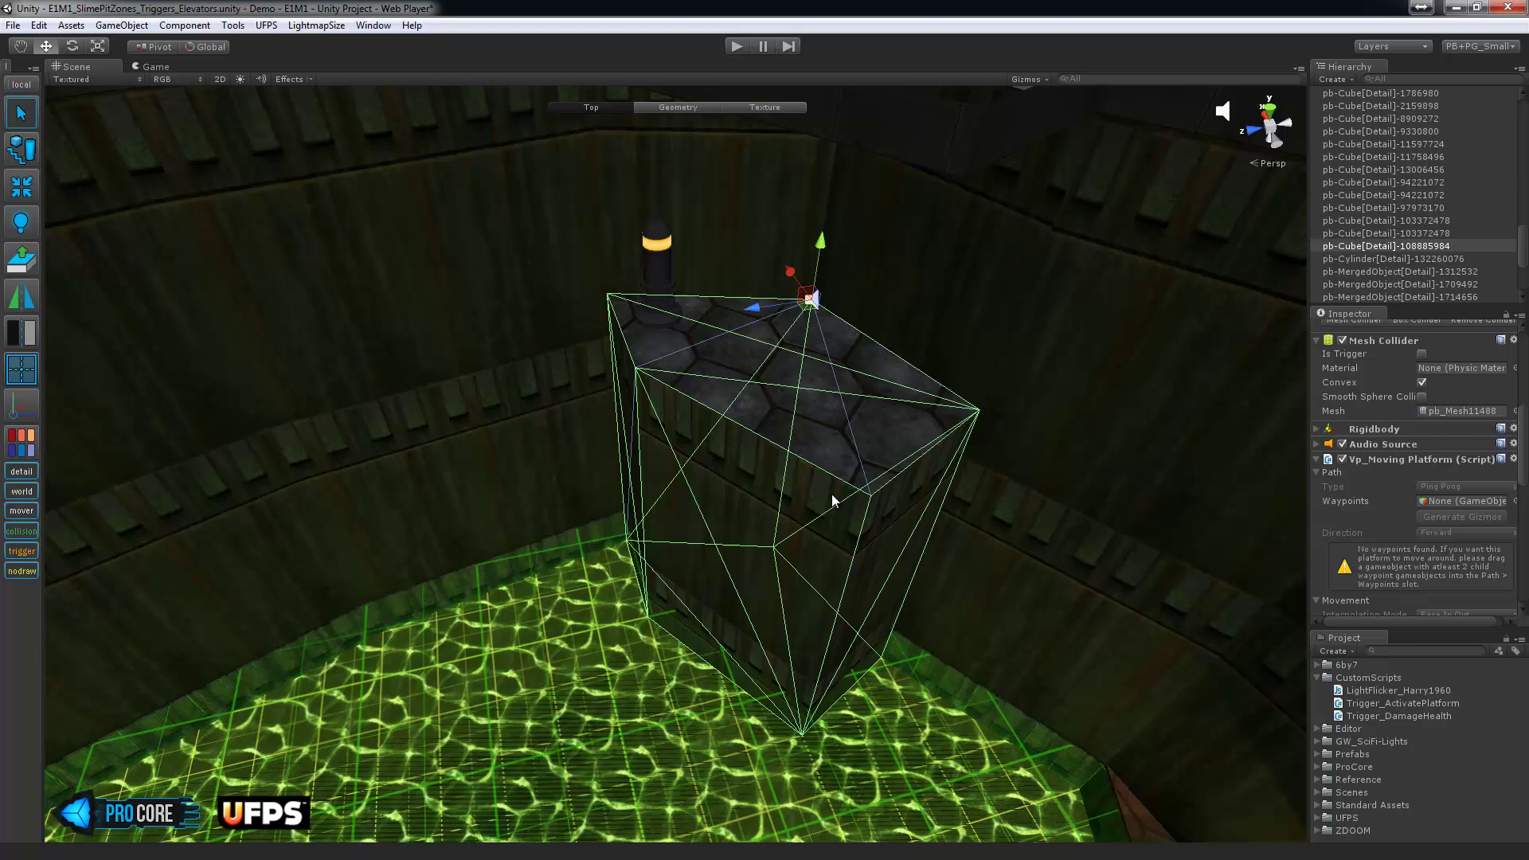
{"action": "left_click", "coordinate": [121, 25]}
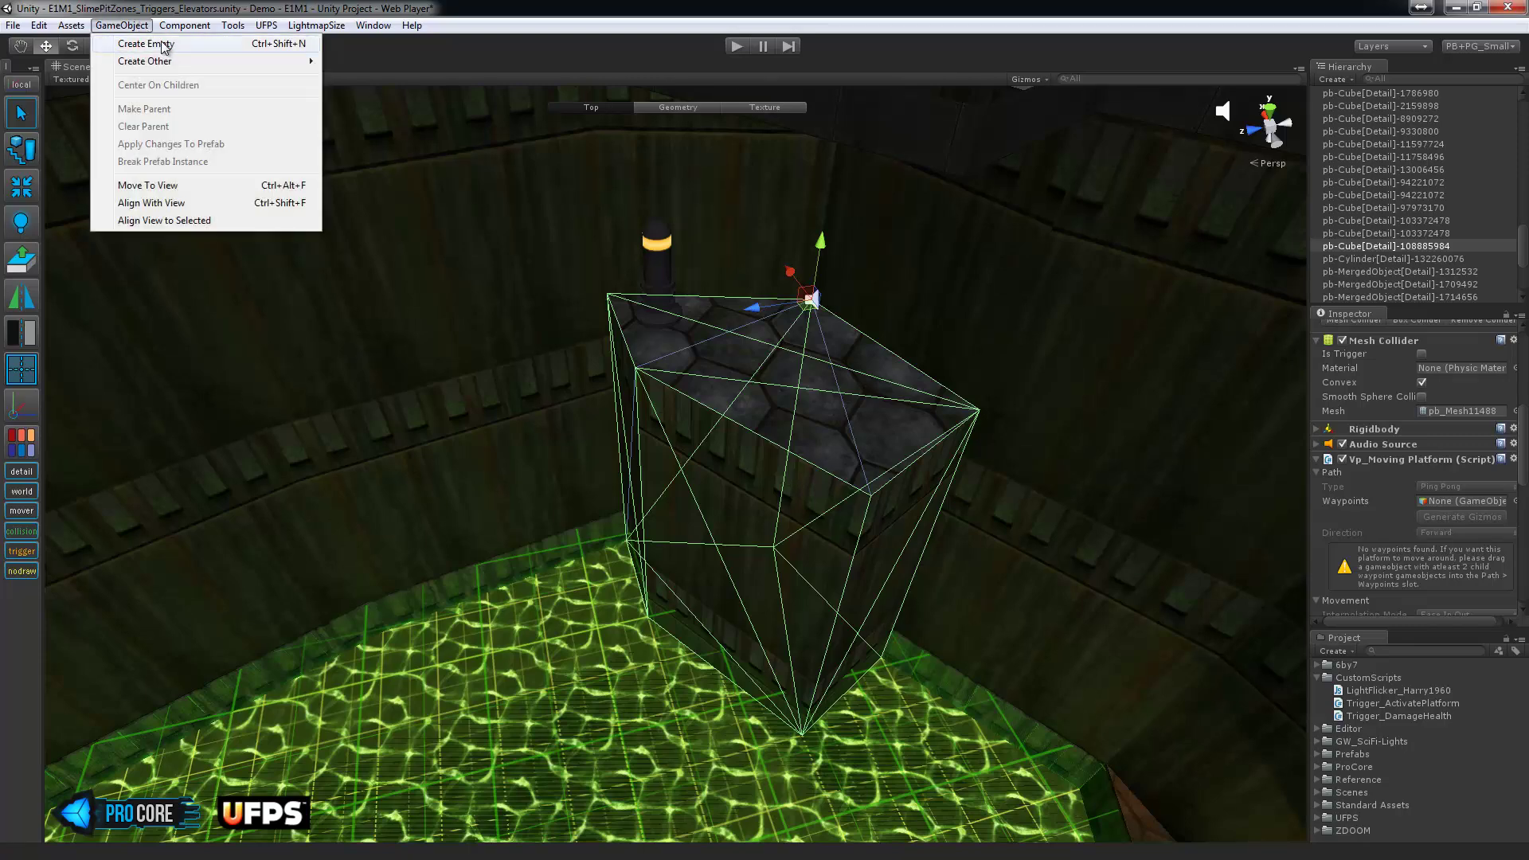
{"action": "left_click", "coordinate": [136, 41]}
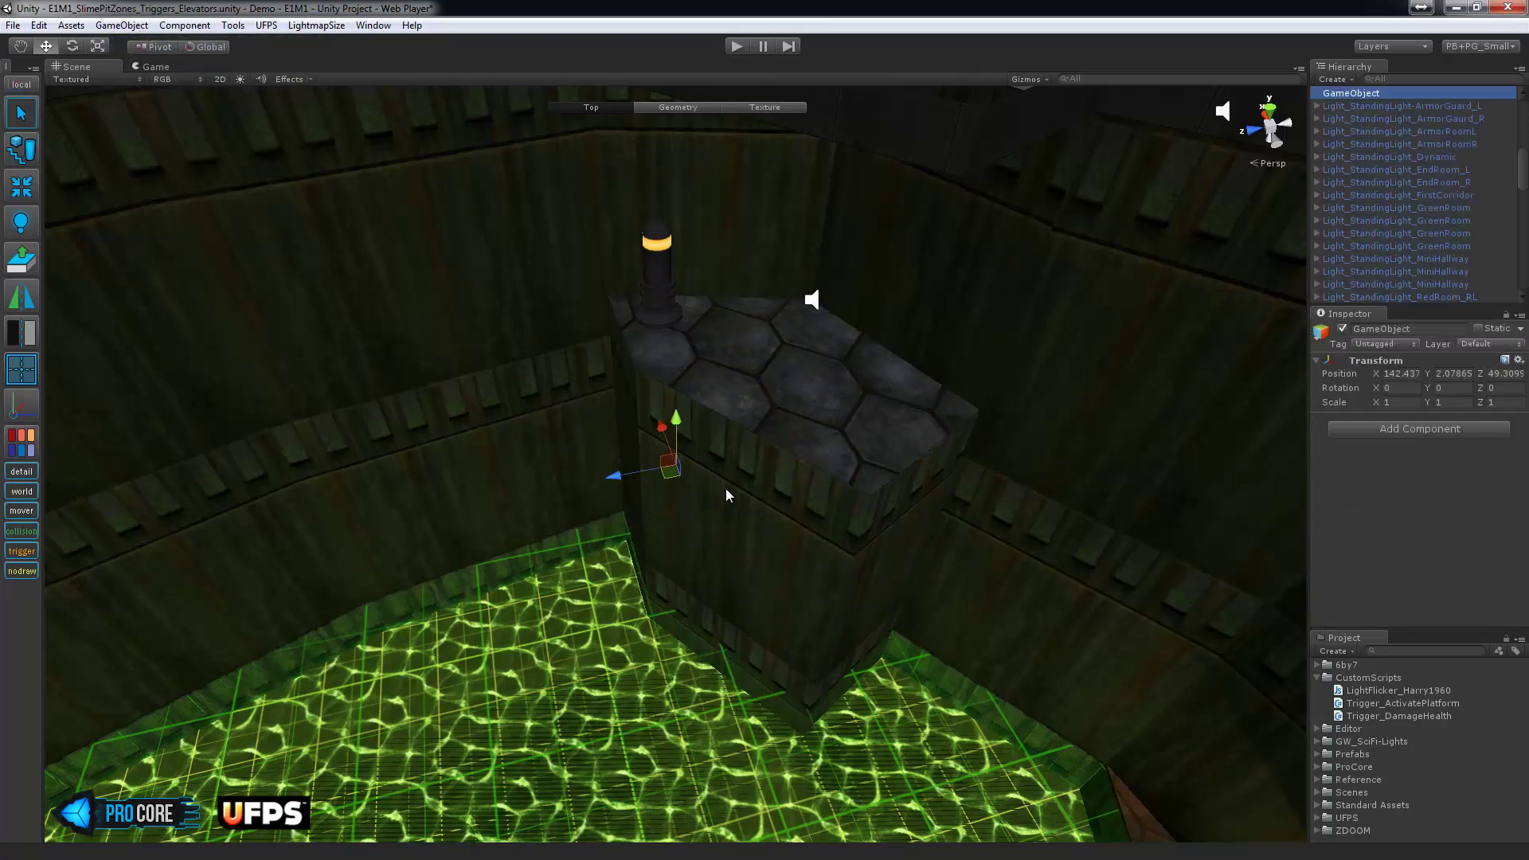
Move the empty game object onto the tower block's pivot at position 143, 4.5, 47 and check it against the block.
{"action": "left_click_drag", "start_coordinate": [672, 474], "coordinate": [784, 329]}
{"action": "scroll", "coordinate": [759, 403], "scroll_direction": "down", "scroll_amount": 1}
{"action": "scroll", "coordinate": [757, 398], "scroll_direction": "down", "scroll_amount": 1}
{"action": "scroll", "coordinate": [805, 354], "scroll_direction": "up", "scroll_amount": 2}
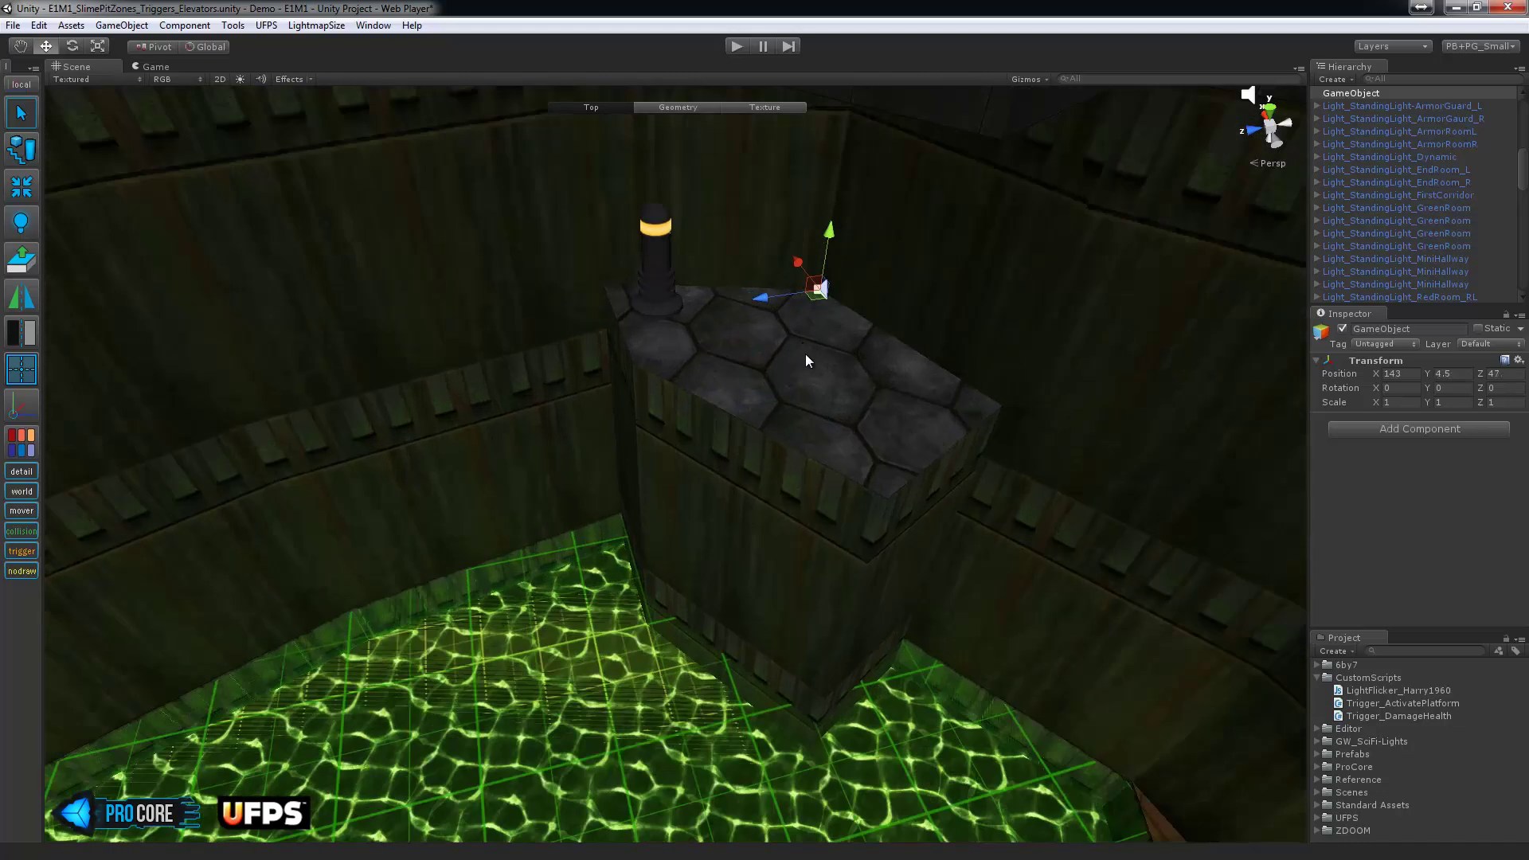
{"action": "scroll", "coordinate": [806, 361], "scroll_direction": "down", "scroll_amount": 3}
{"action": "left_click", "coordinate": [723, 436]}
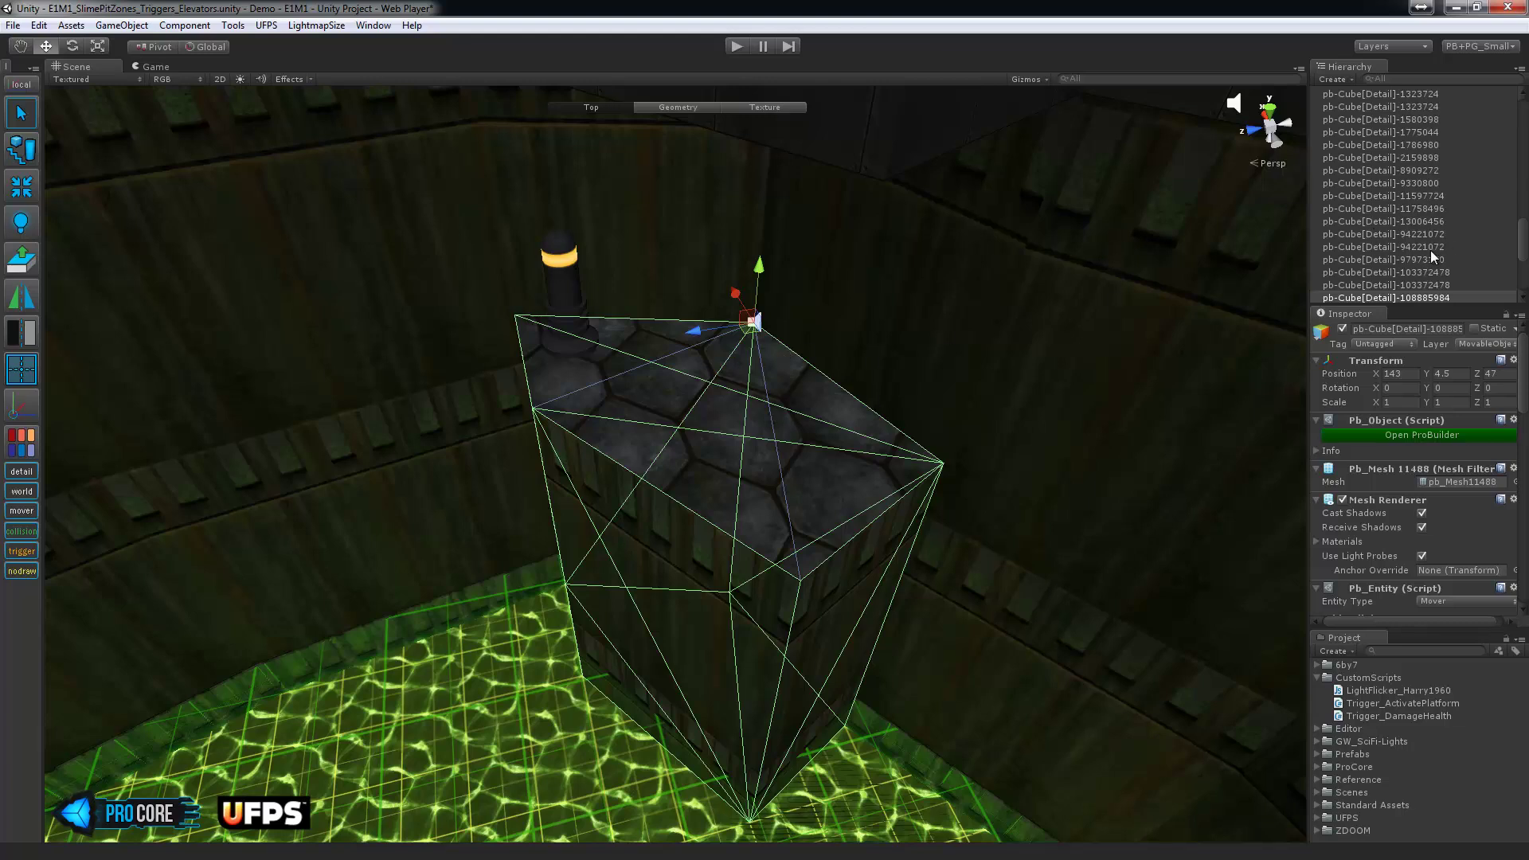
Rename the new empty game object WayPointParent_SecretTowerElevator.
{"action": "scroll", "coordinate": [1431, 250], "scroll_direction": "down", "scroll_amount": 5}
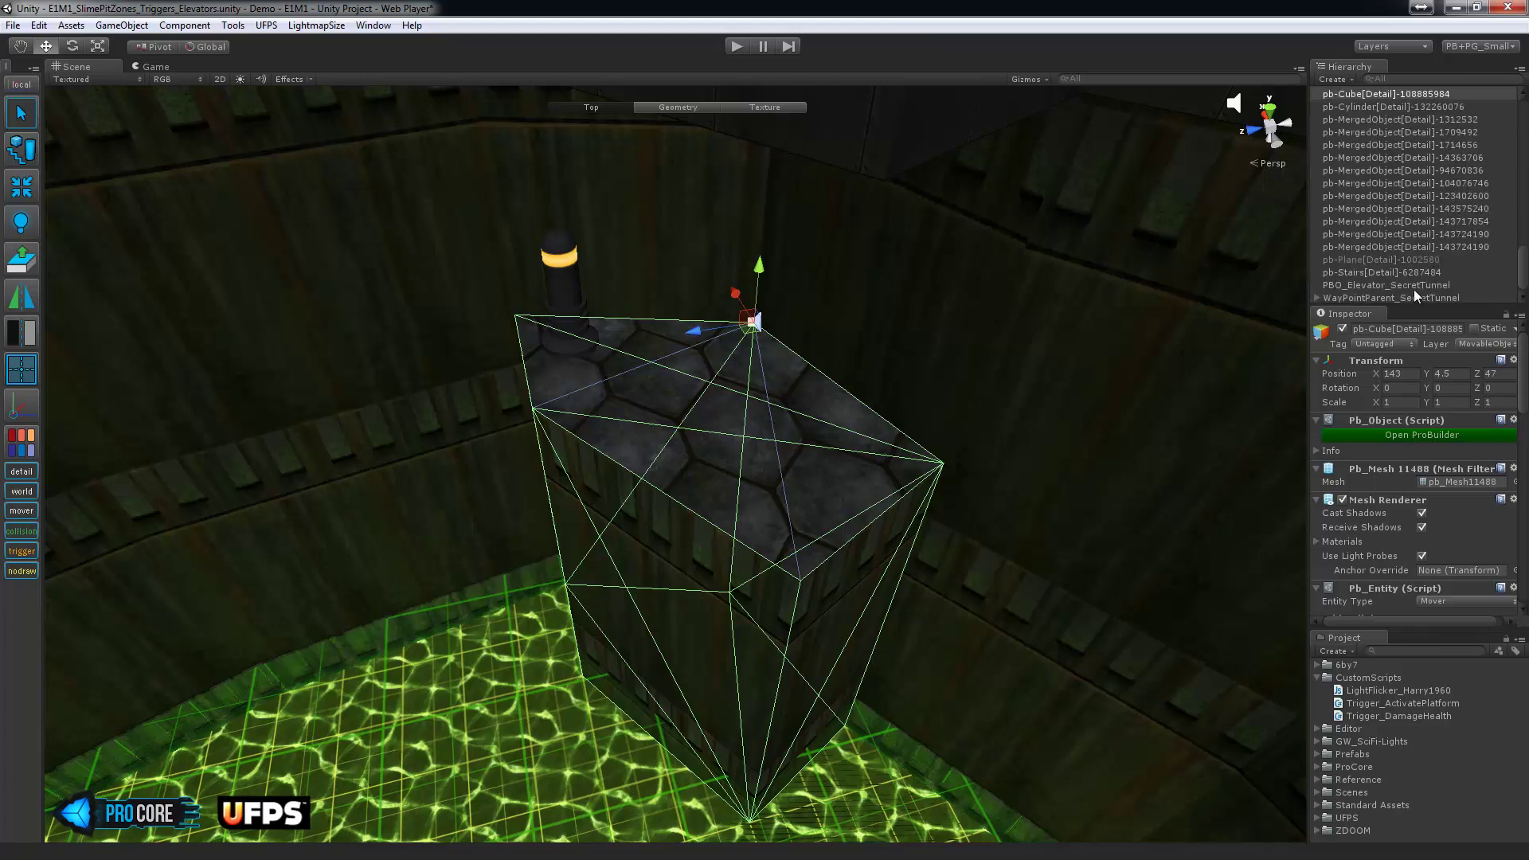
{"action": "scroll", "coordinate": [1415, 293], "scroll_direction": "up", "scroll_amount": 8}
{"action": "scroll", "coordinate": [1415, 293], "scroll_direction": "up", "scroll_amount": 5}
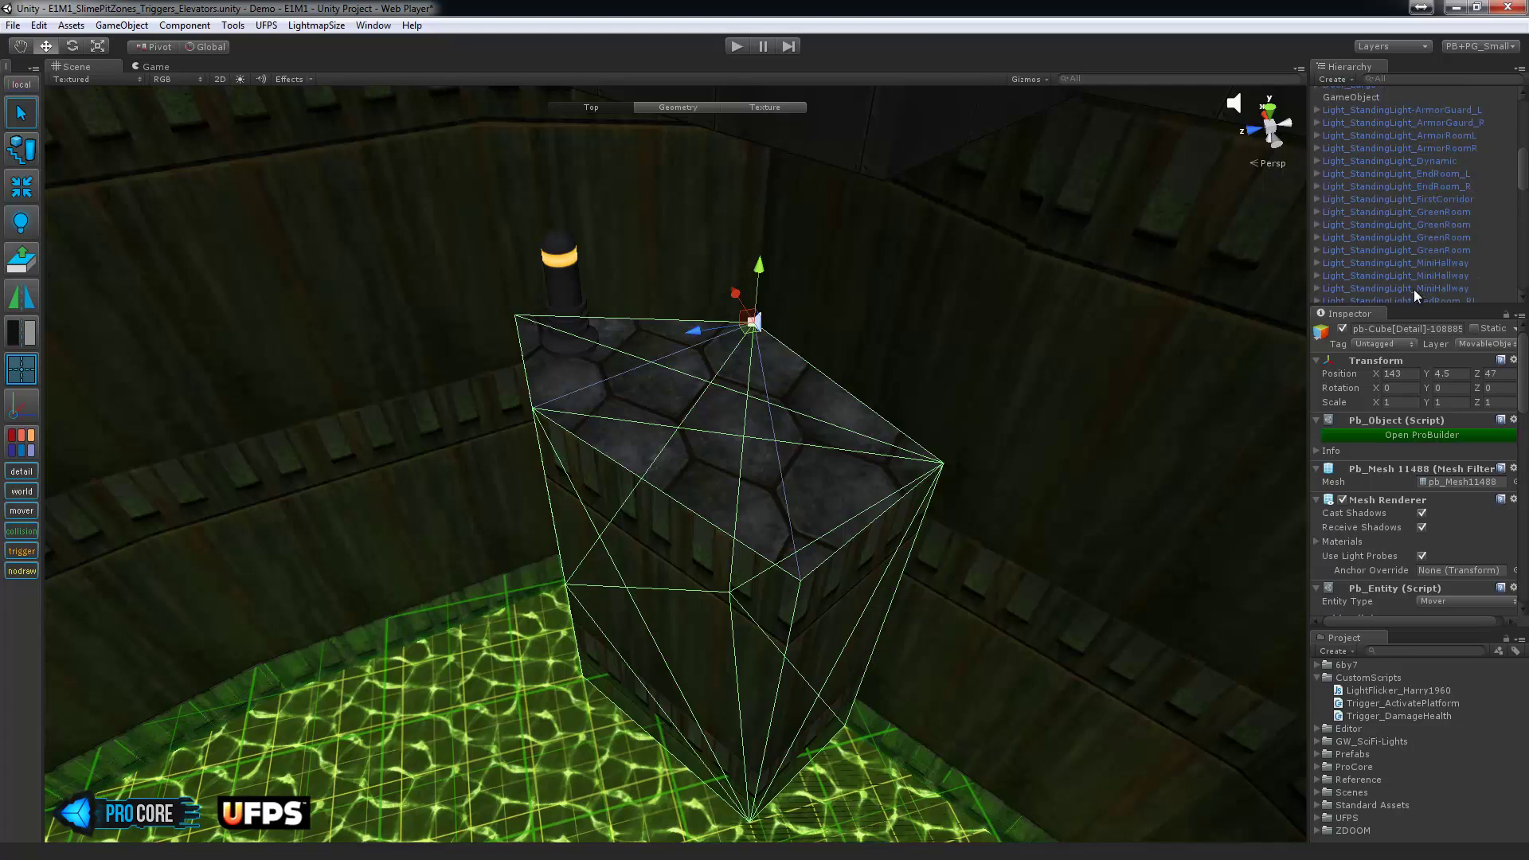
{"action": "left_click", "coordinate": [1370, 145]}
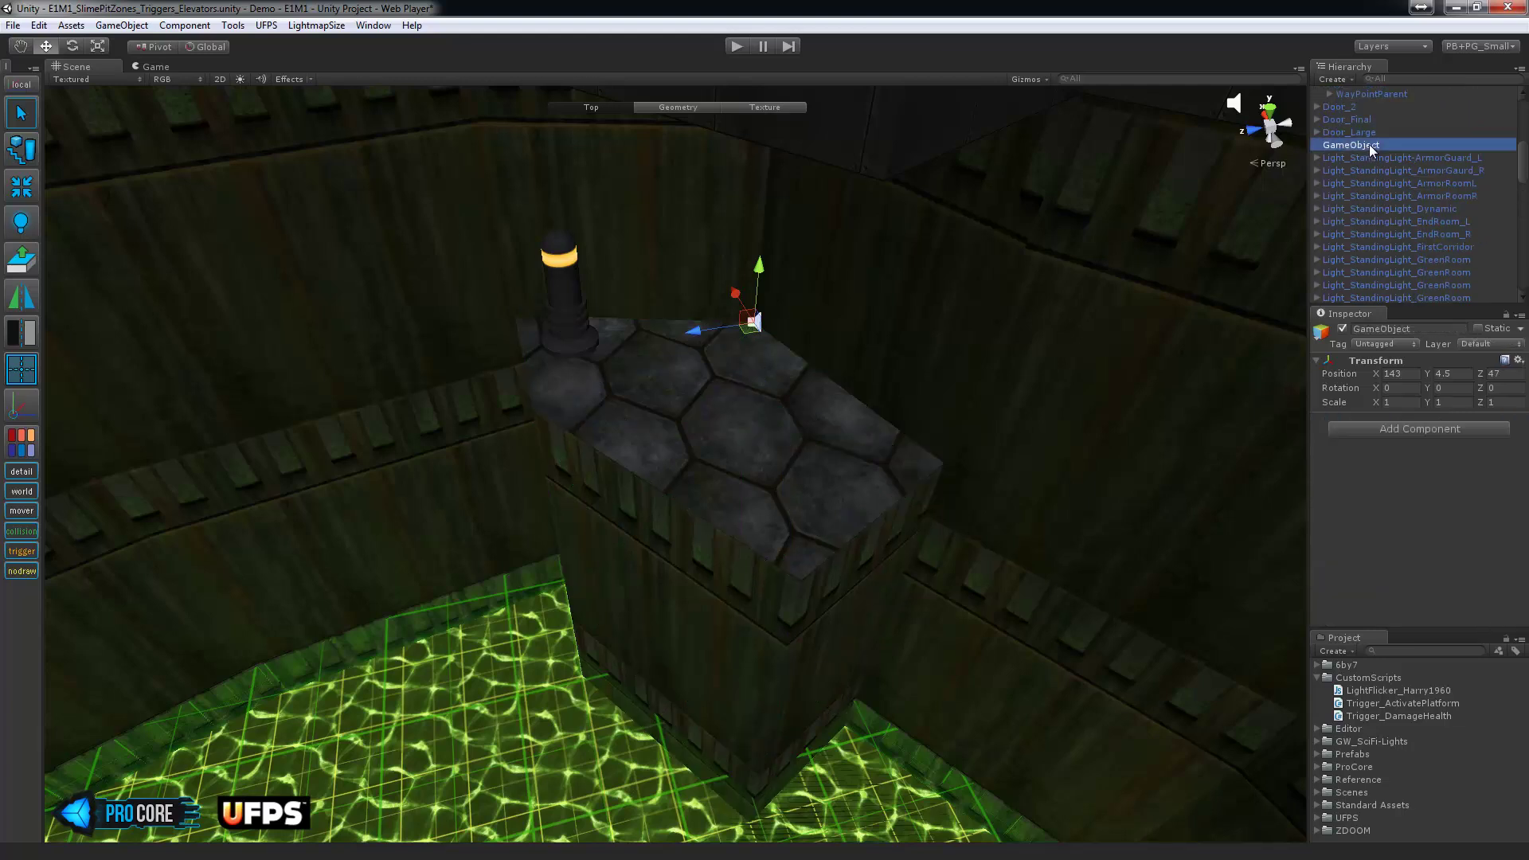
{"action": "left_click", "coordinate": [1370, 145]}
{"action": "type", "text": "WayPointParent_"}
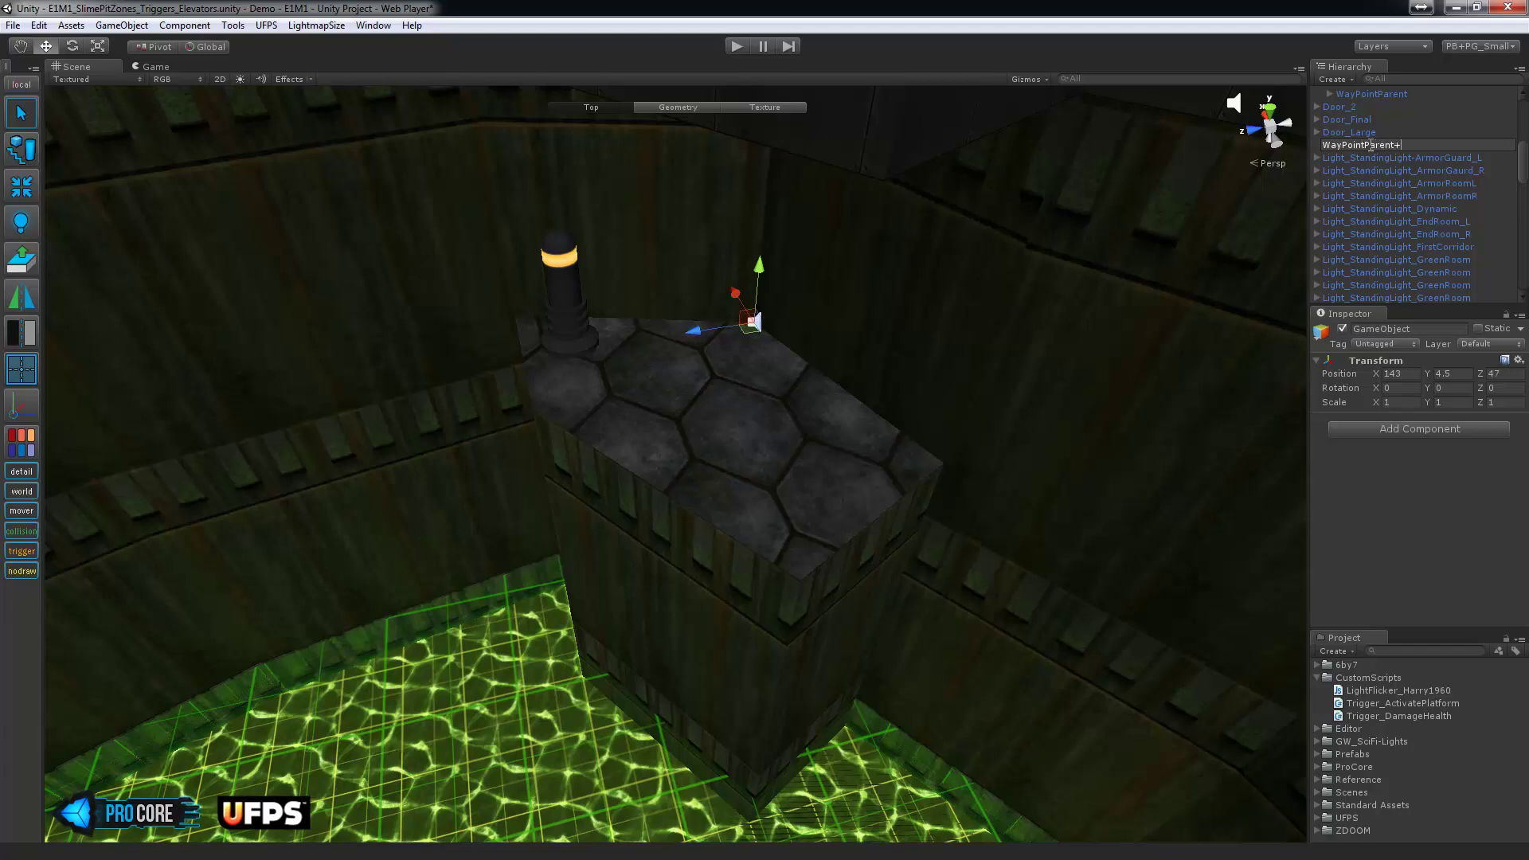
{"action": "type", "text": "Sec"}
{"action": "type", "text": "ret"}
{"action": "type", "text": "Ele"}
{"action": "type", "text": "TowerEl"}
{"action": "type", "text": "eva"}
{"action": "key", "text": "Return"}
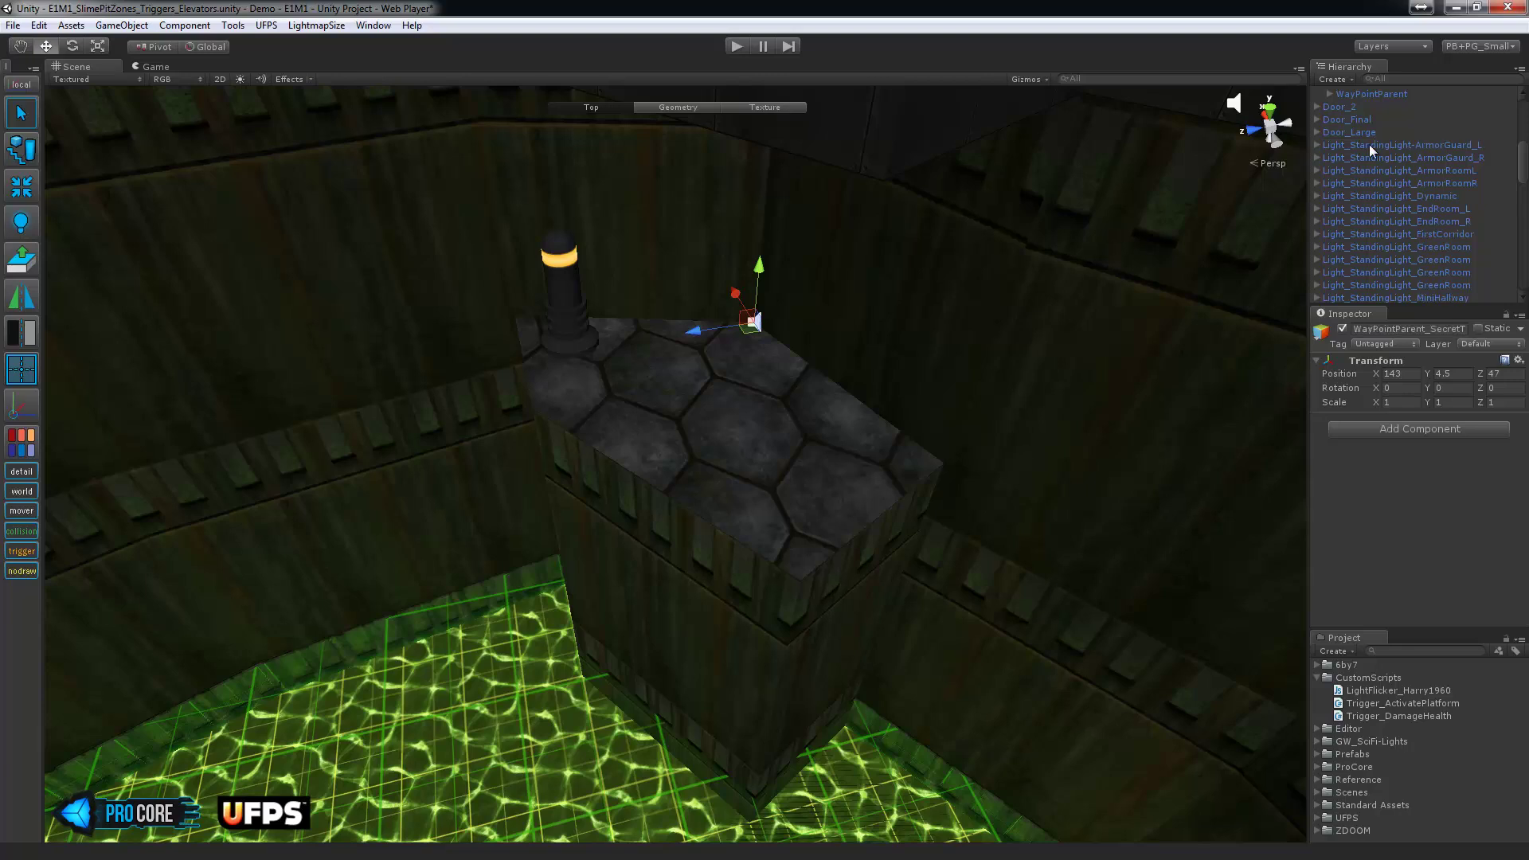
Duplicate the WayPointParent_SecretTowerElevator object twice.
{"action": "scroll", "coordinate": [1426, 188], "scroll_direction": "down", "scroll_amount": 10}
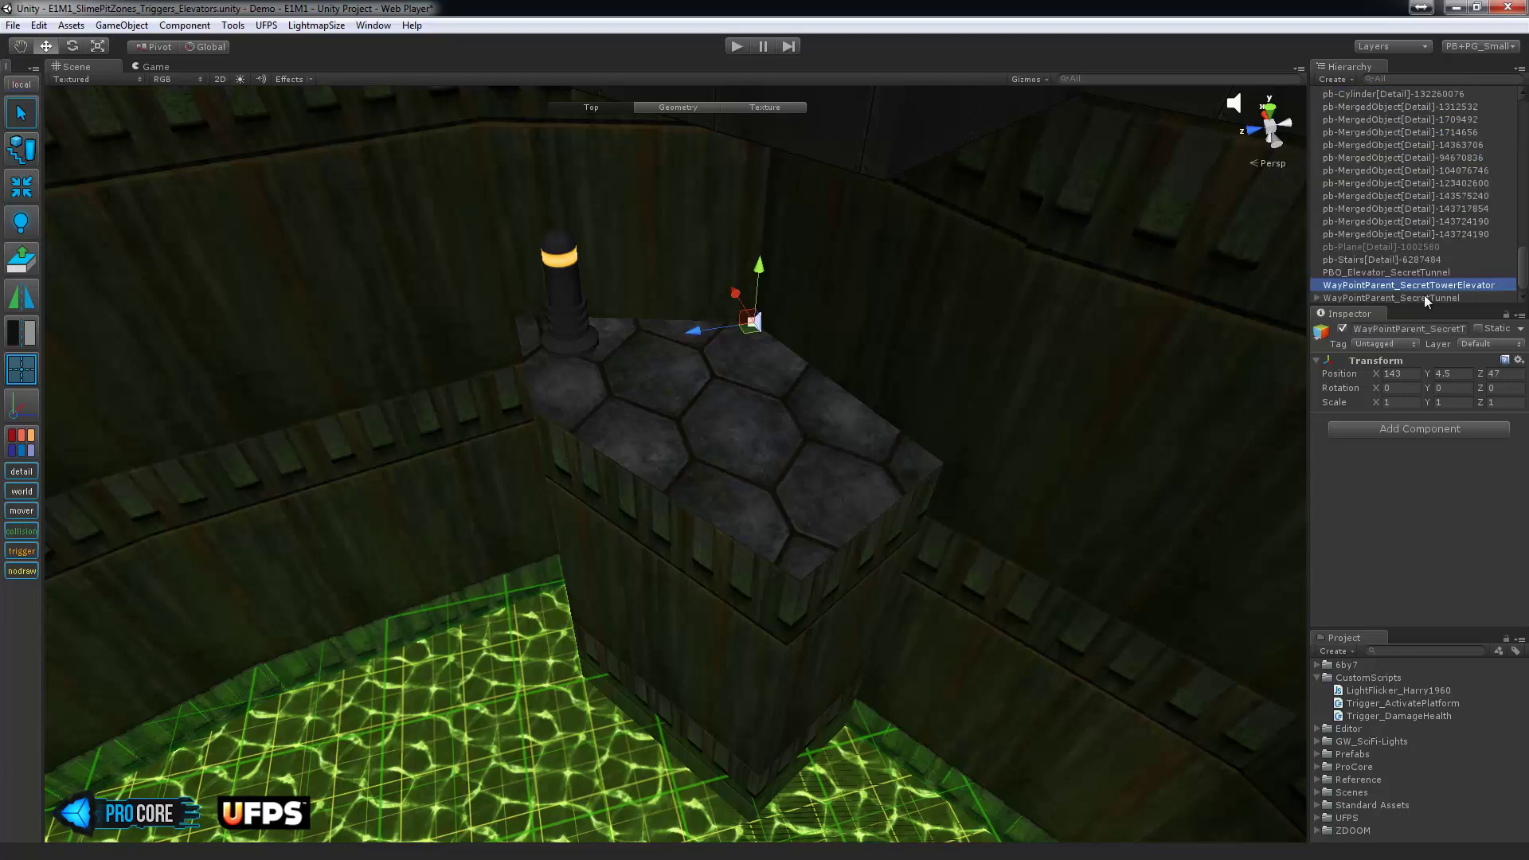
{"action": "left_click", "coordinate": [767, 428]}
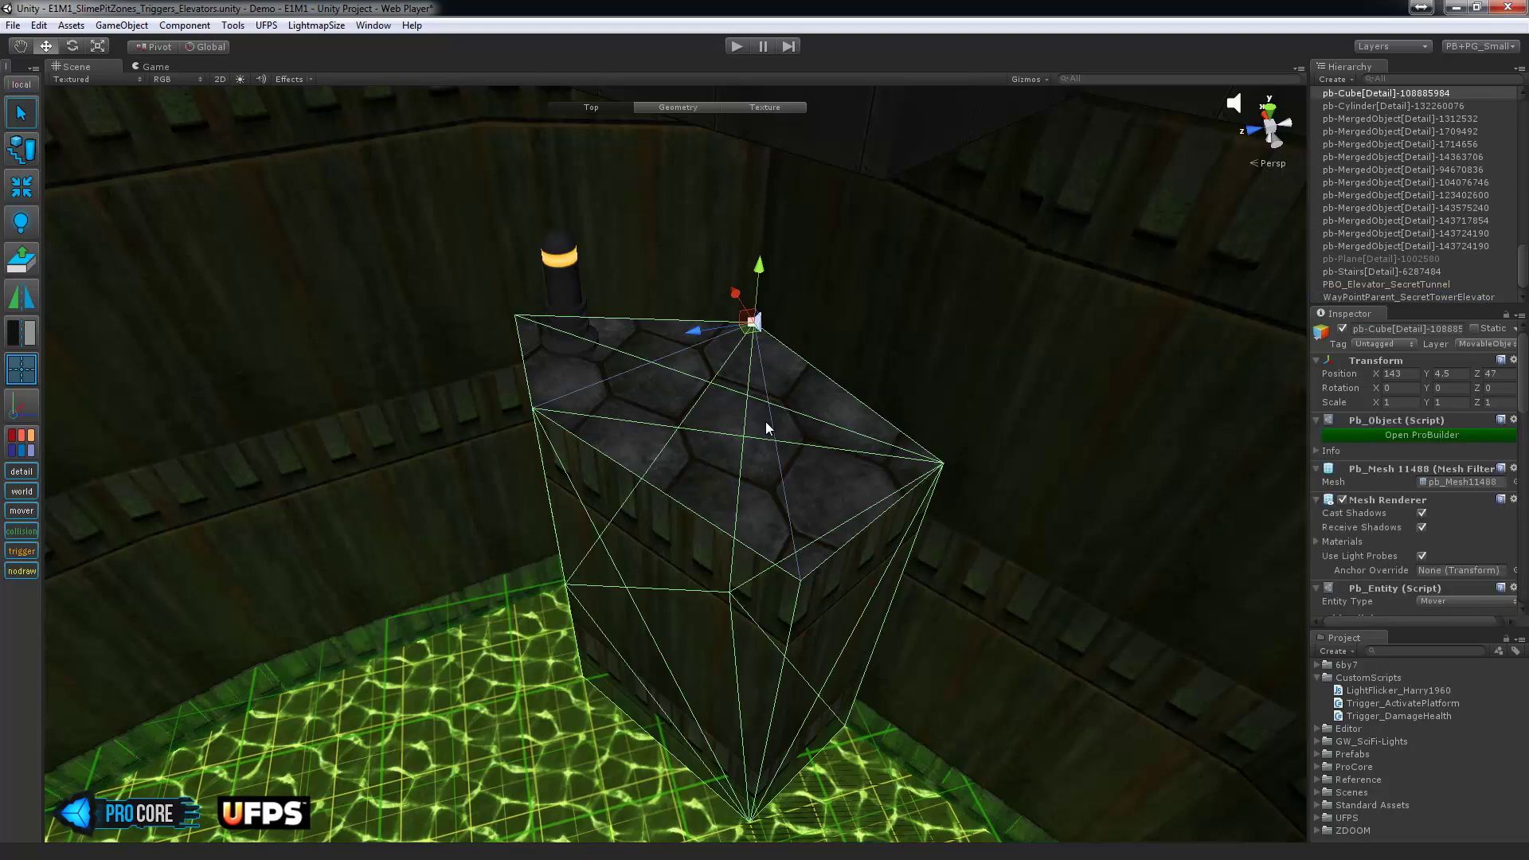
{"action": "middle_click_drag", "start_coordinate": [719, 422], "coordinate": [749, 416]}
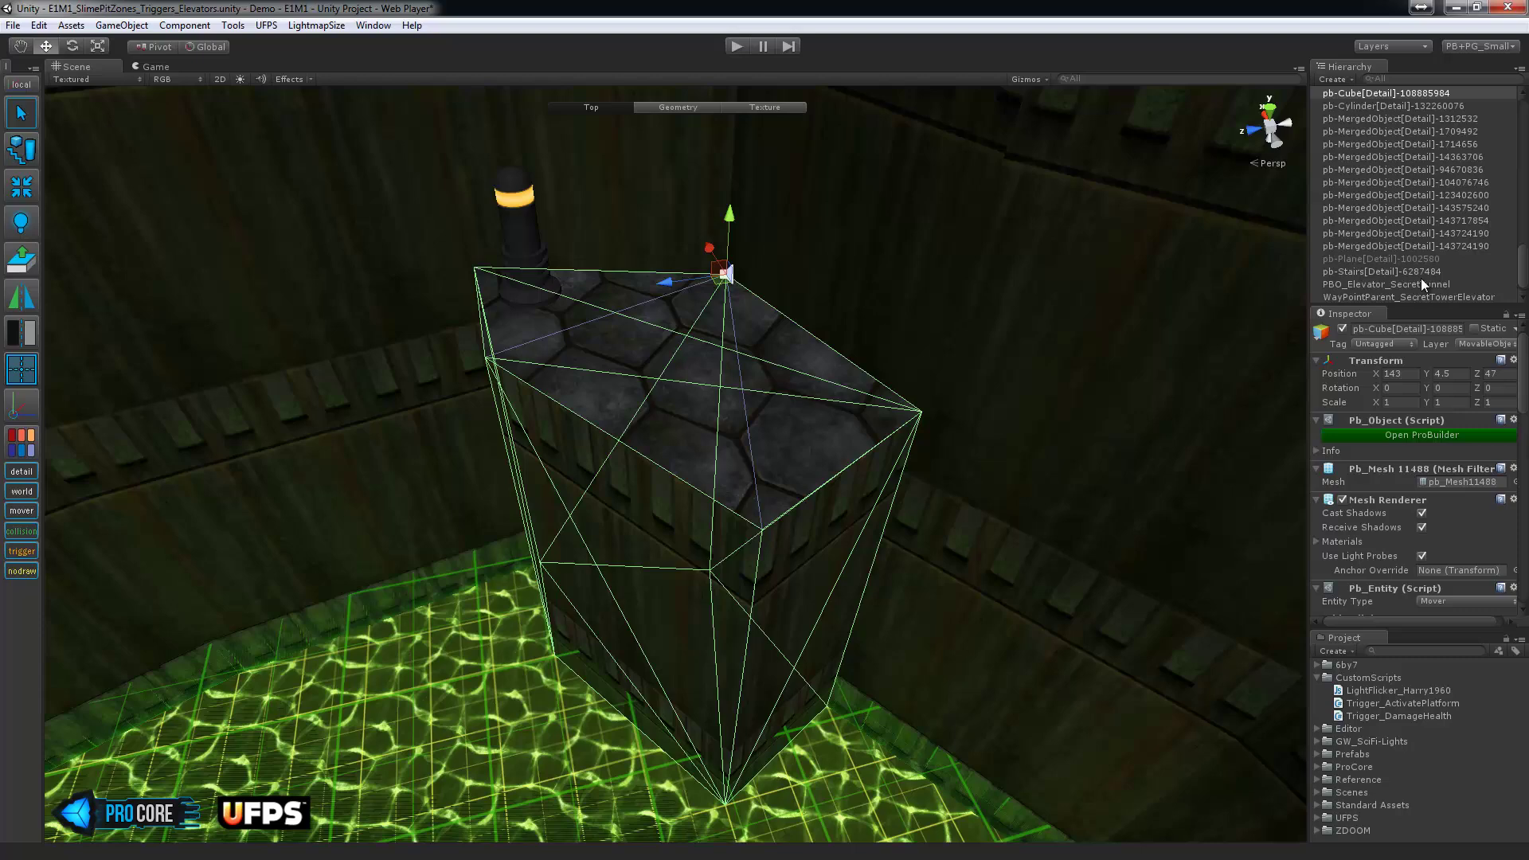
{"action": "scroll", "coordinate": [1426, 287], "scroll_direction": "down", "scroll_amount": 2}
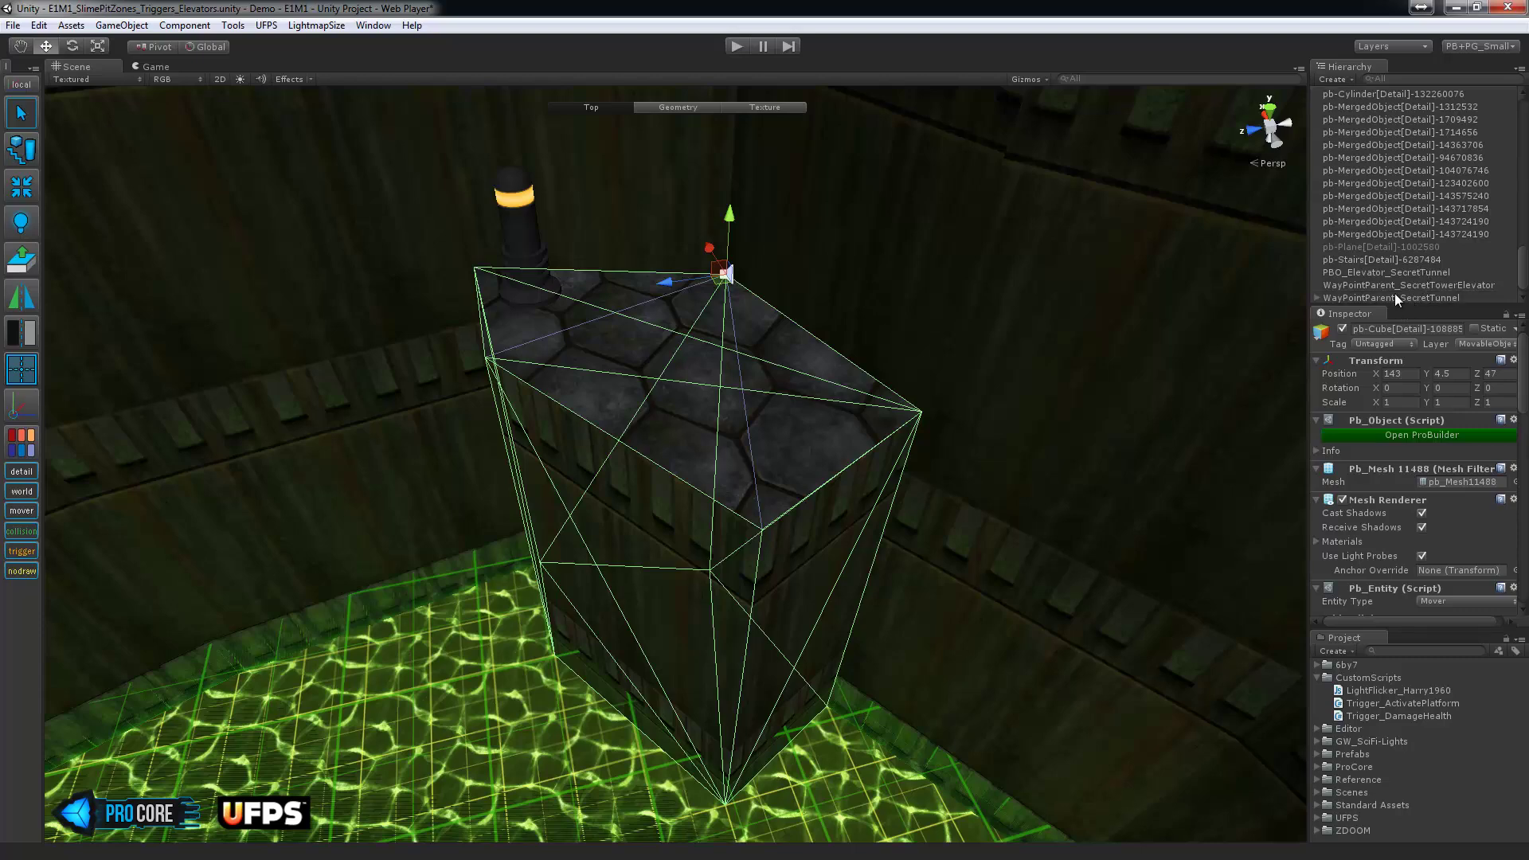
{"action": "left_click", "coordinate": [1413, 286]}
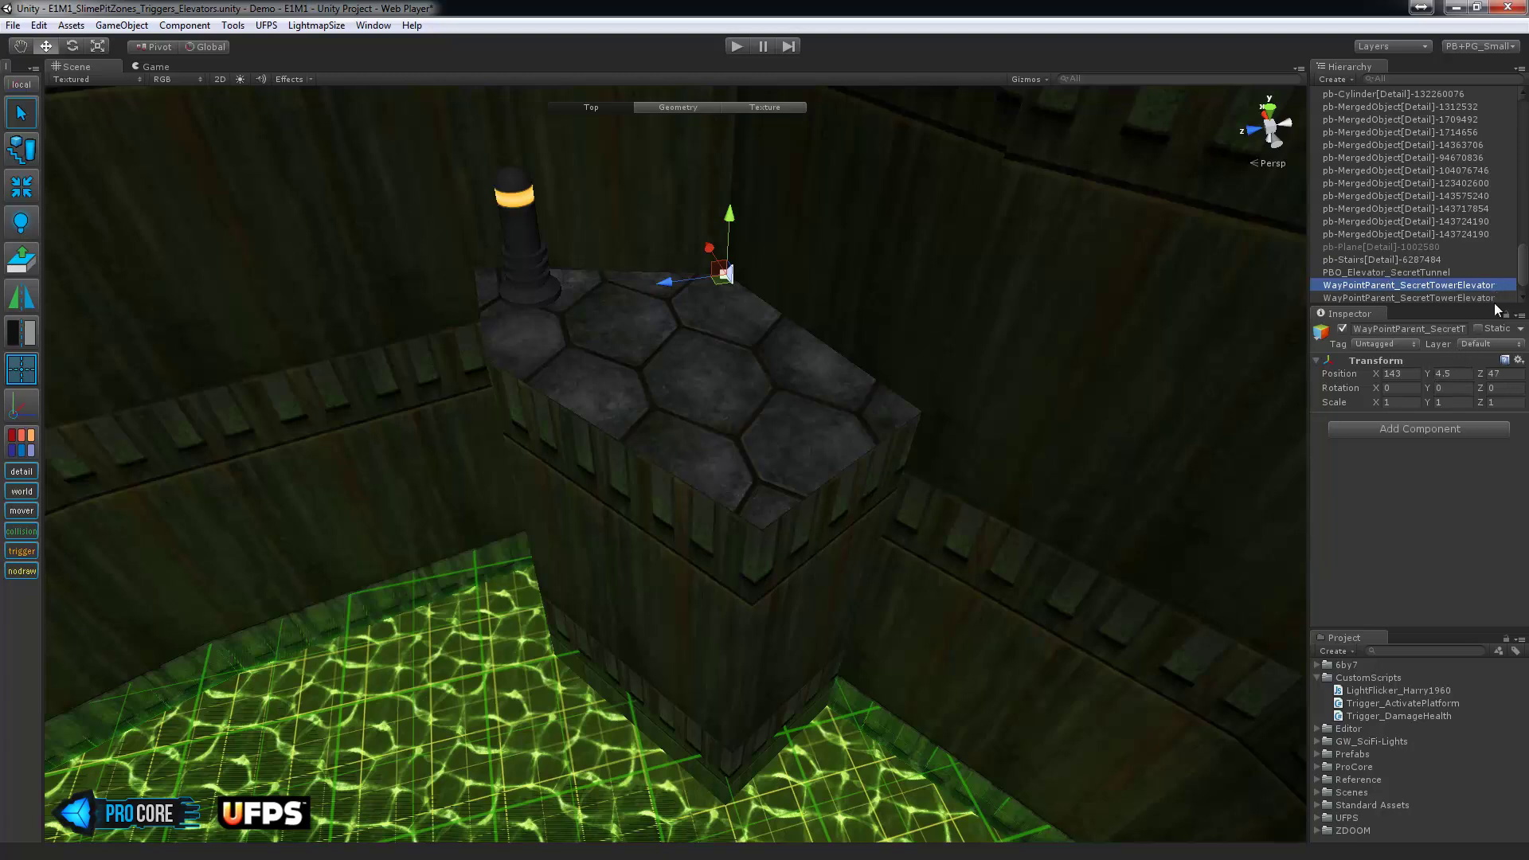
{"action": "key", "text": "ctrl+d"}
{"action": "key", "text": "ctrl+d"}
Rename the two WayPointParent_SecretTowerElevator duplicates WP1 and WP2.
{"action": "left_click", "coordinate": [1470, 275]}
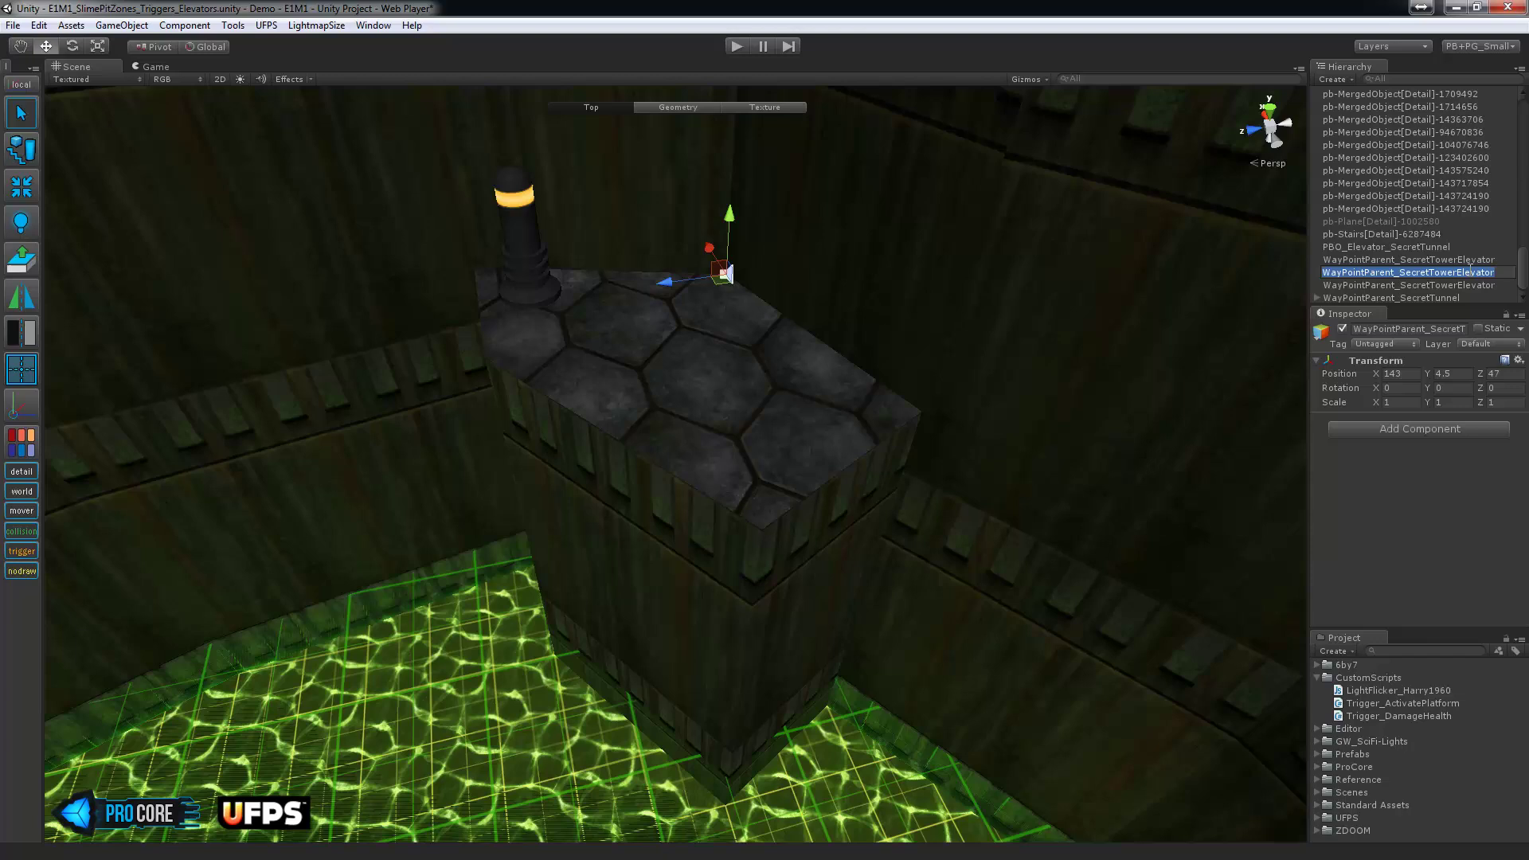
{"action": "type", "text": "WP1"}
{"action": "key", "text": "Return"}
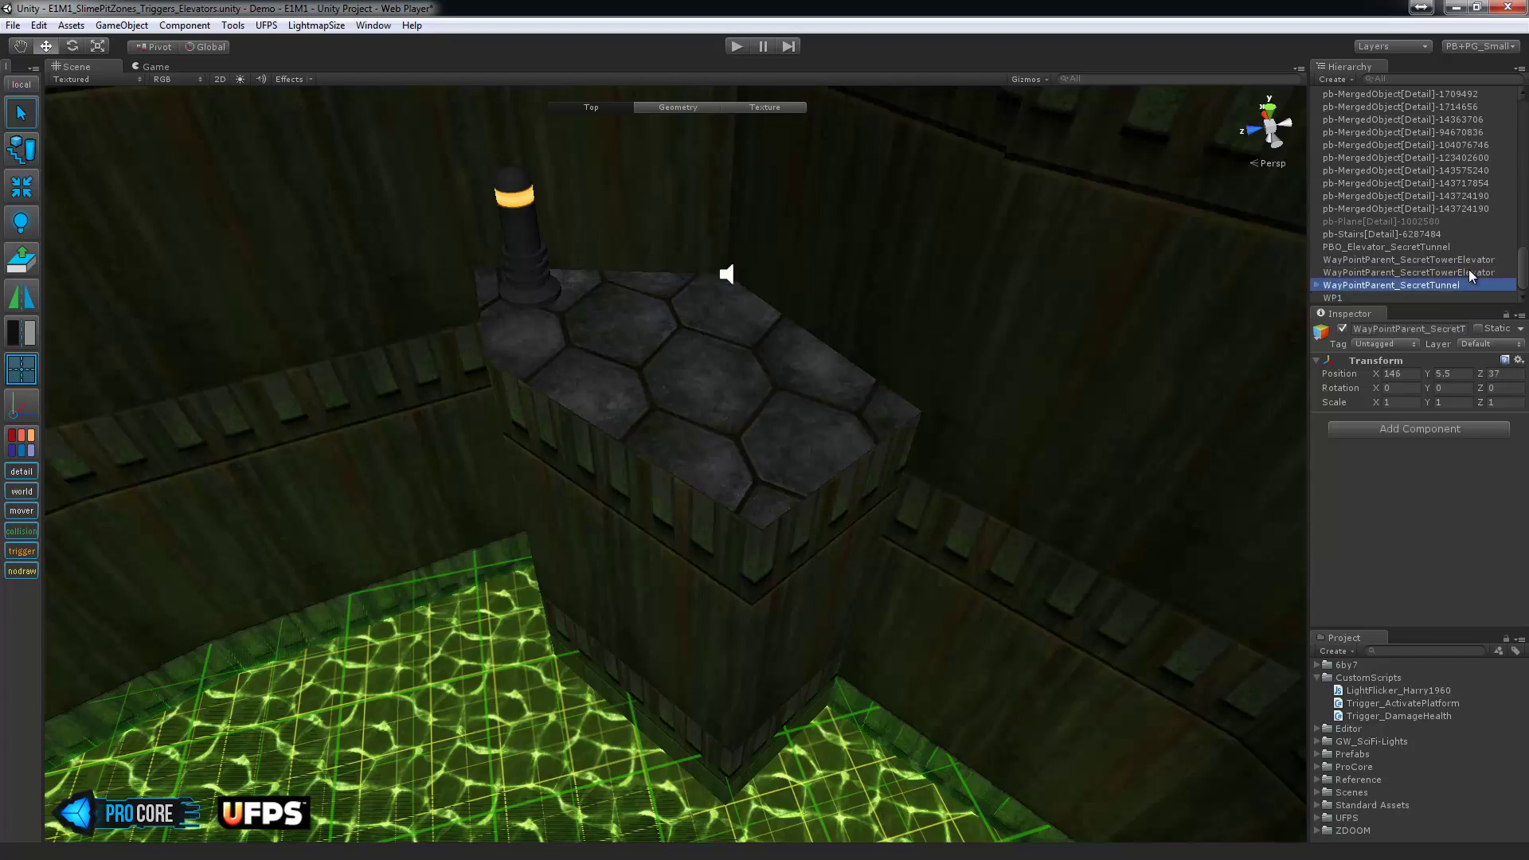
{"action": "left_click", "coordinate": [1470, 272]}
{"action": "left_click", "coordinate": [1471, 271]}
{"action": "type", "text": "WP2"}
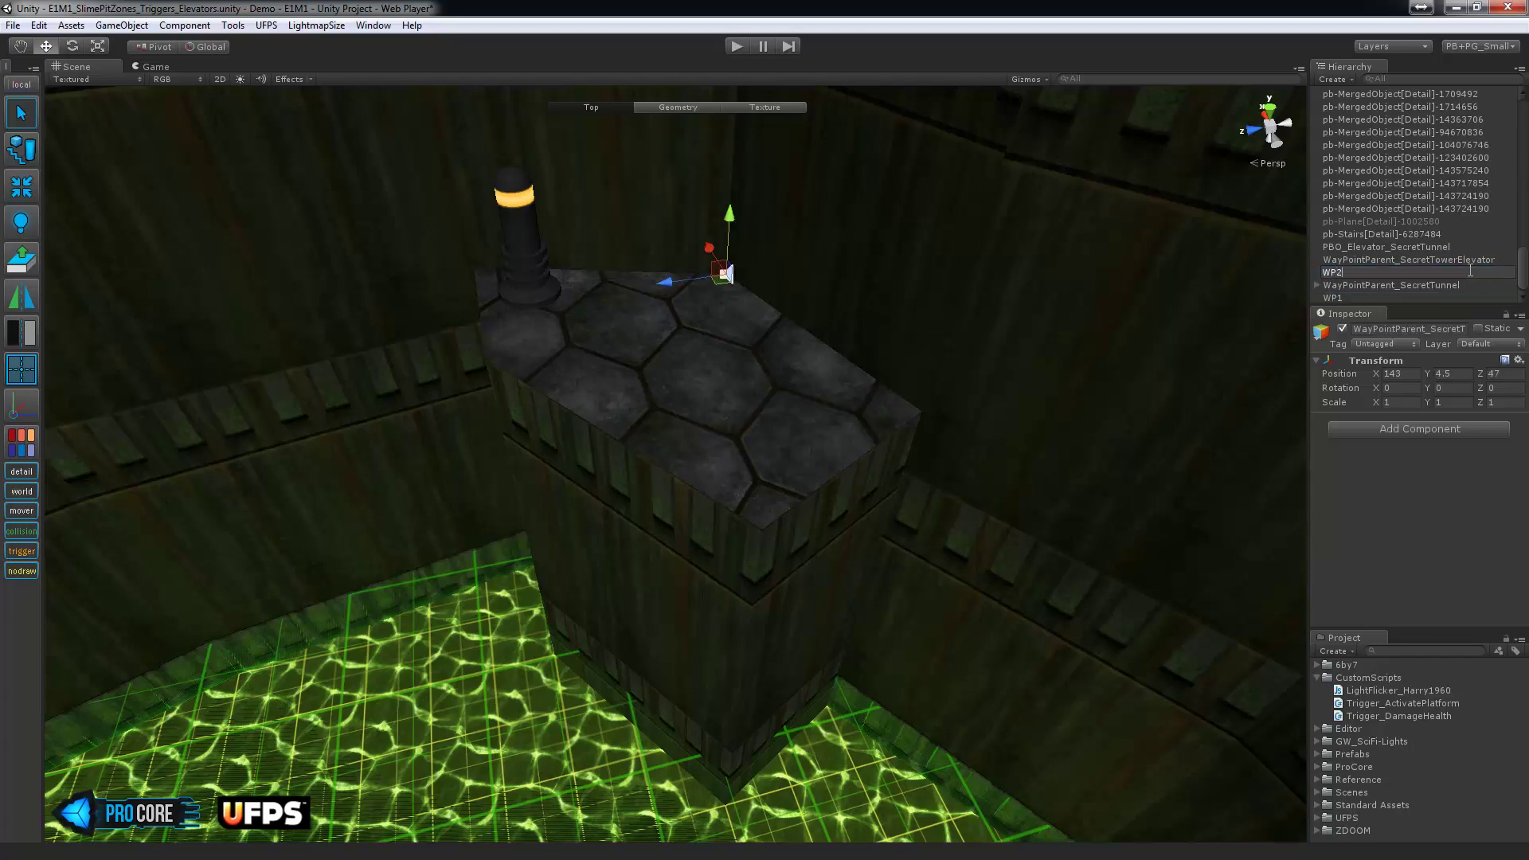
{"action": "key", "text": "Return"}
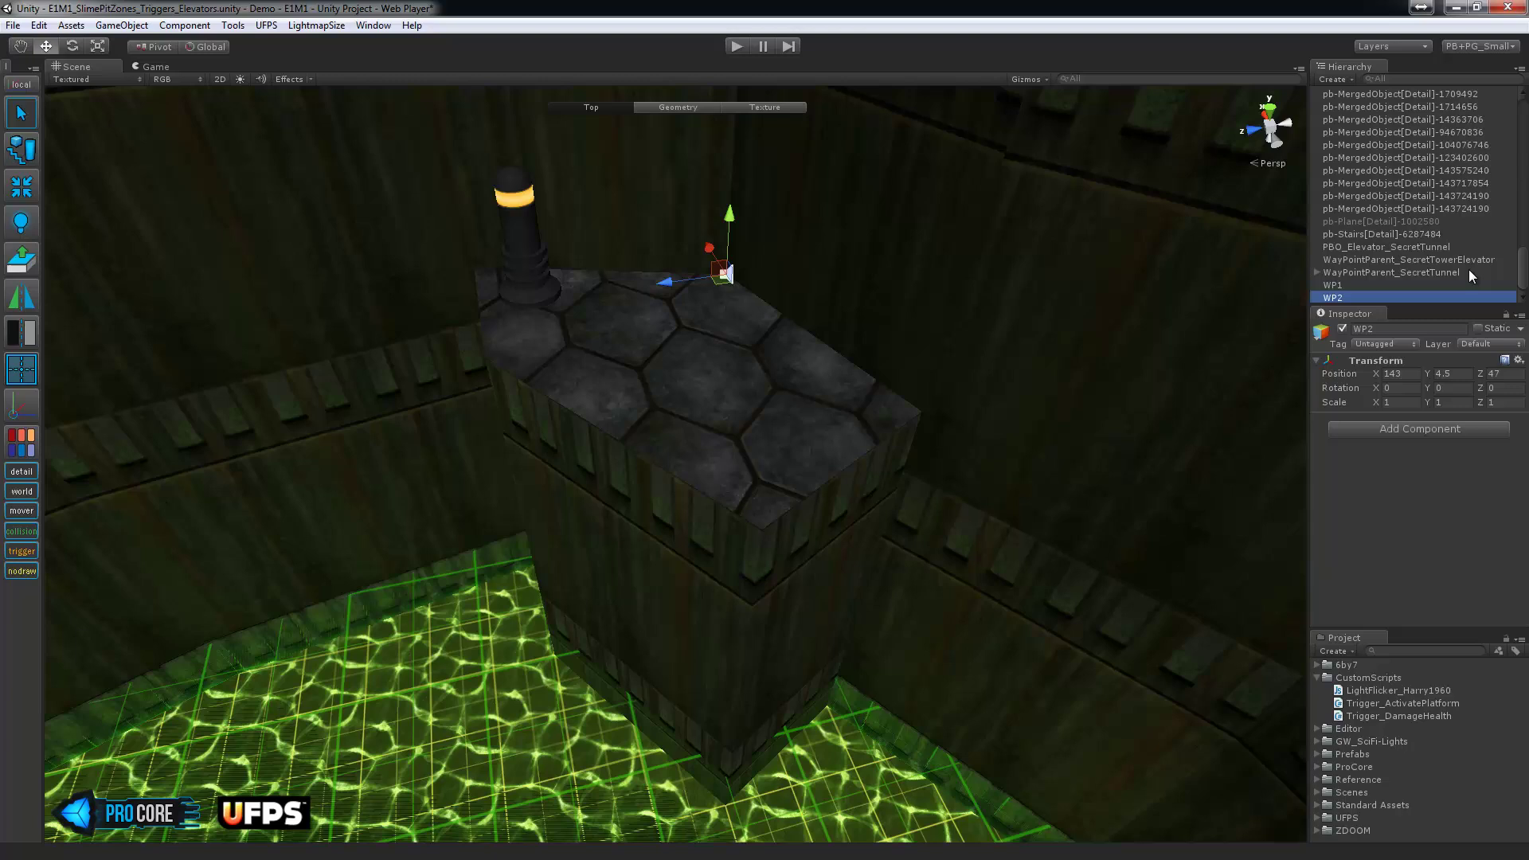
Make WP1 and WP2 children of WayPointParent_SecretTowerElevator, expand the parent and select WP1.
{"action": "left_click", "coordinate": [1375, 285], "text": "ctrl"}
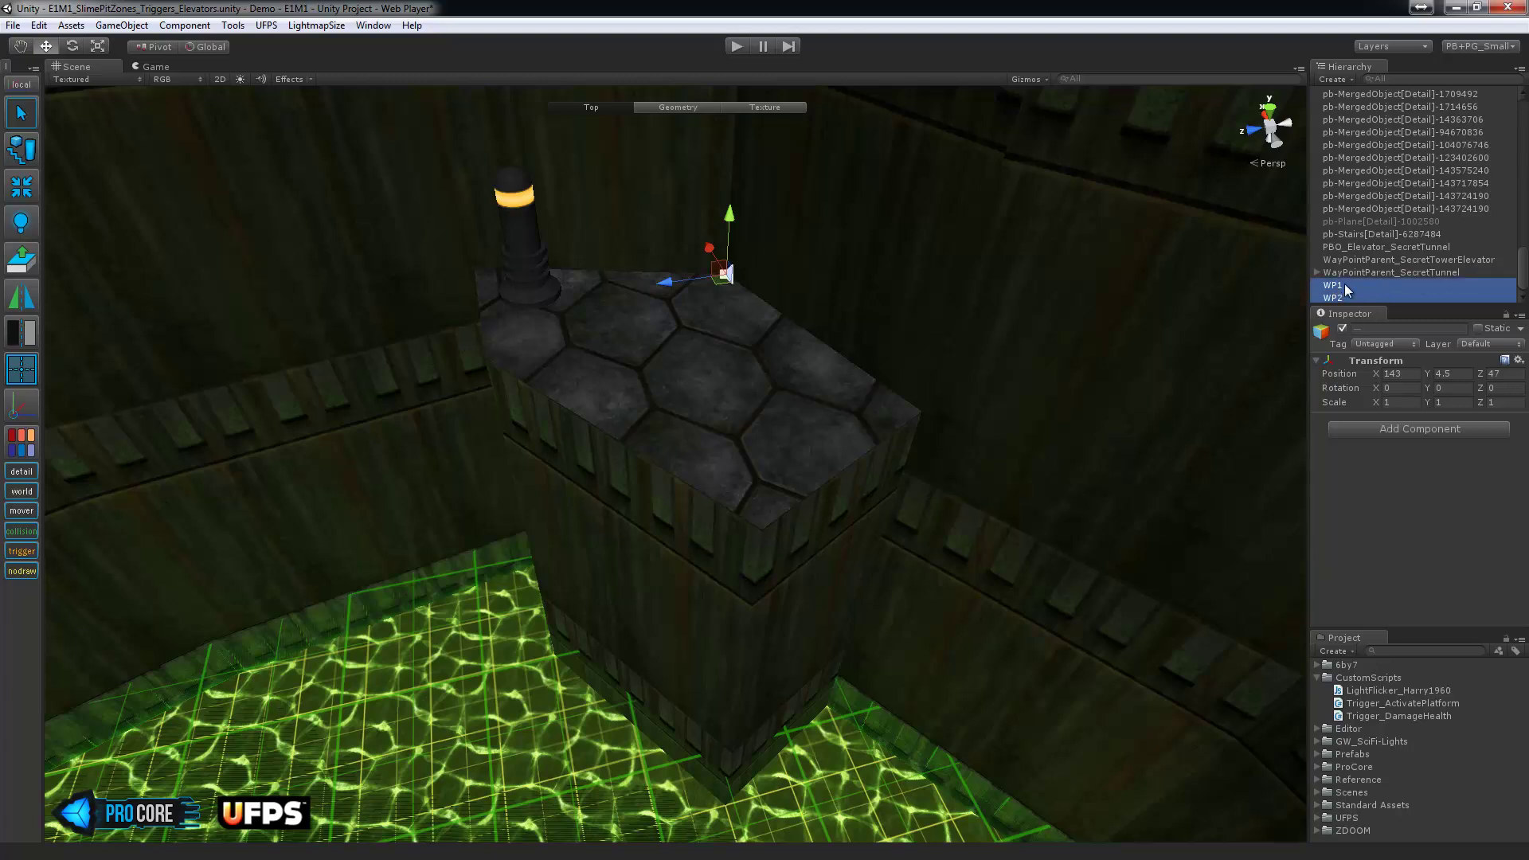
{"action": "left_click_drag", "start_coordinate": [1338, 292], "coordinate": [1423, 262]}
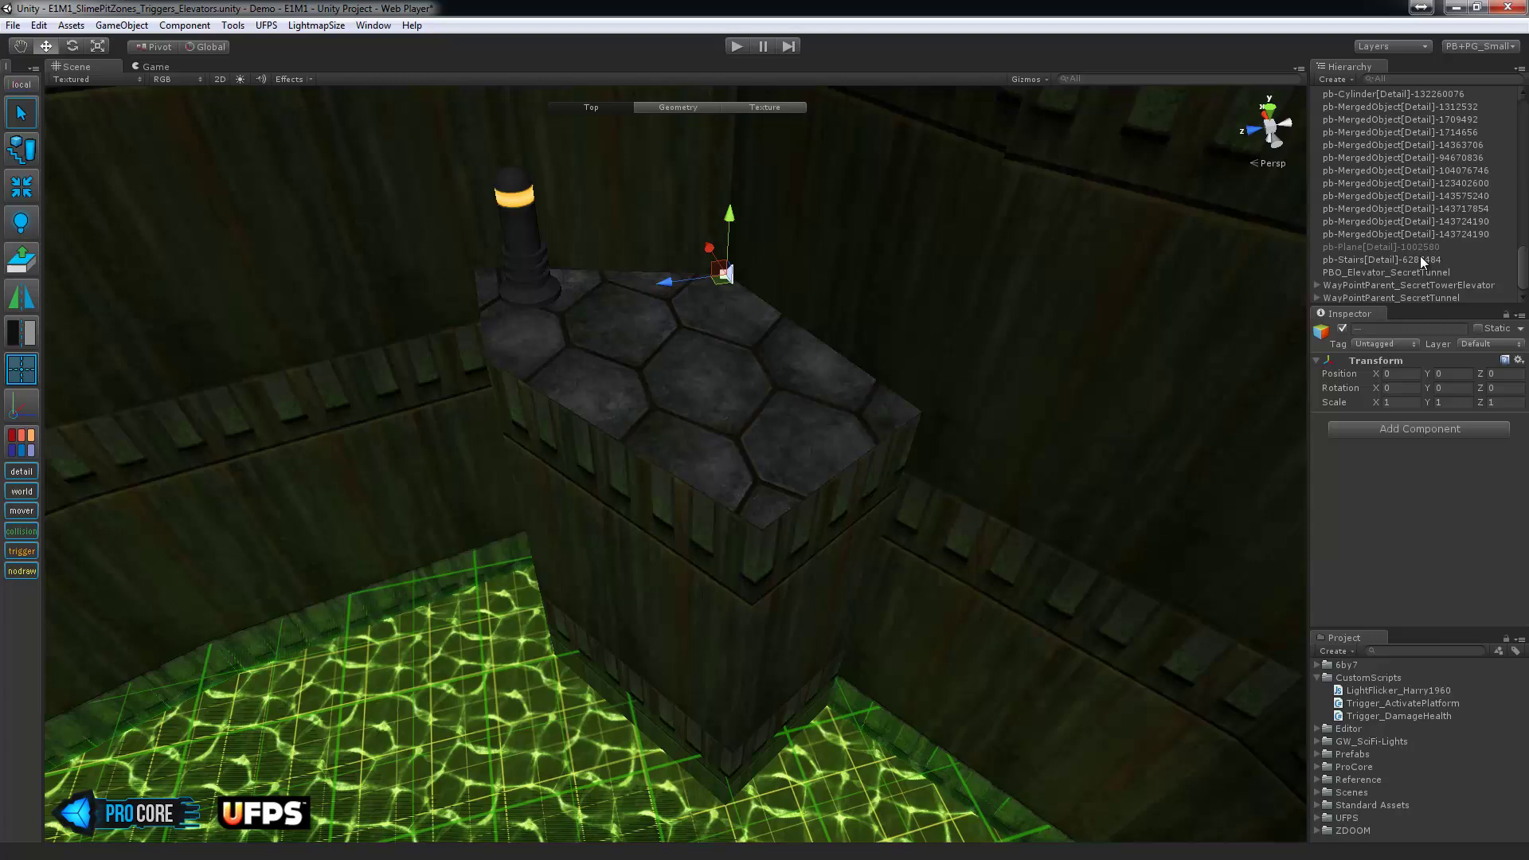
{"action": "left_click", "coordinate": [1318, 285]}
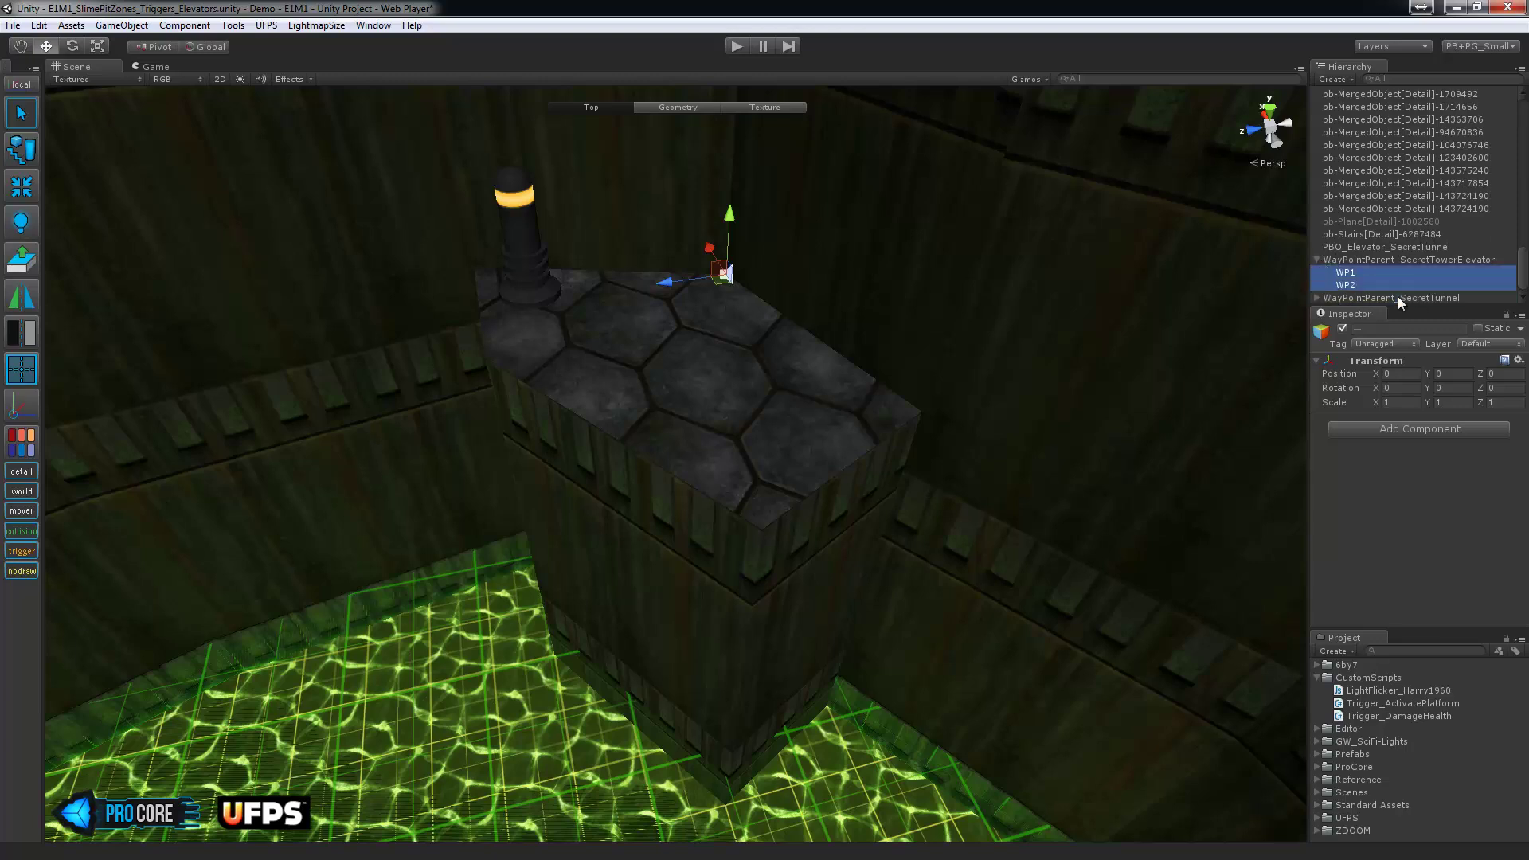
{"action": "left_click", "coordinate": [1359, 272]}
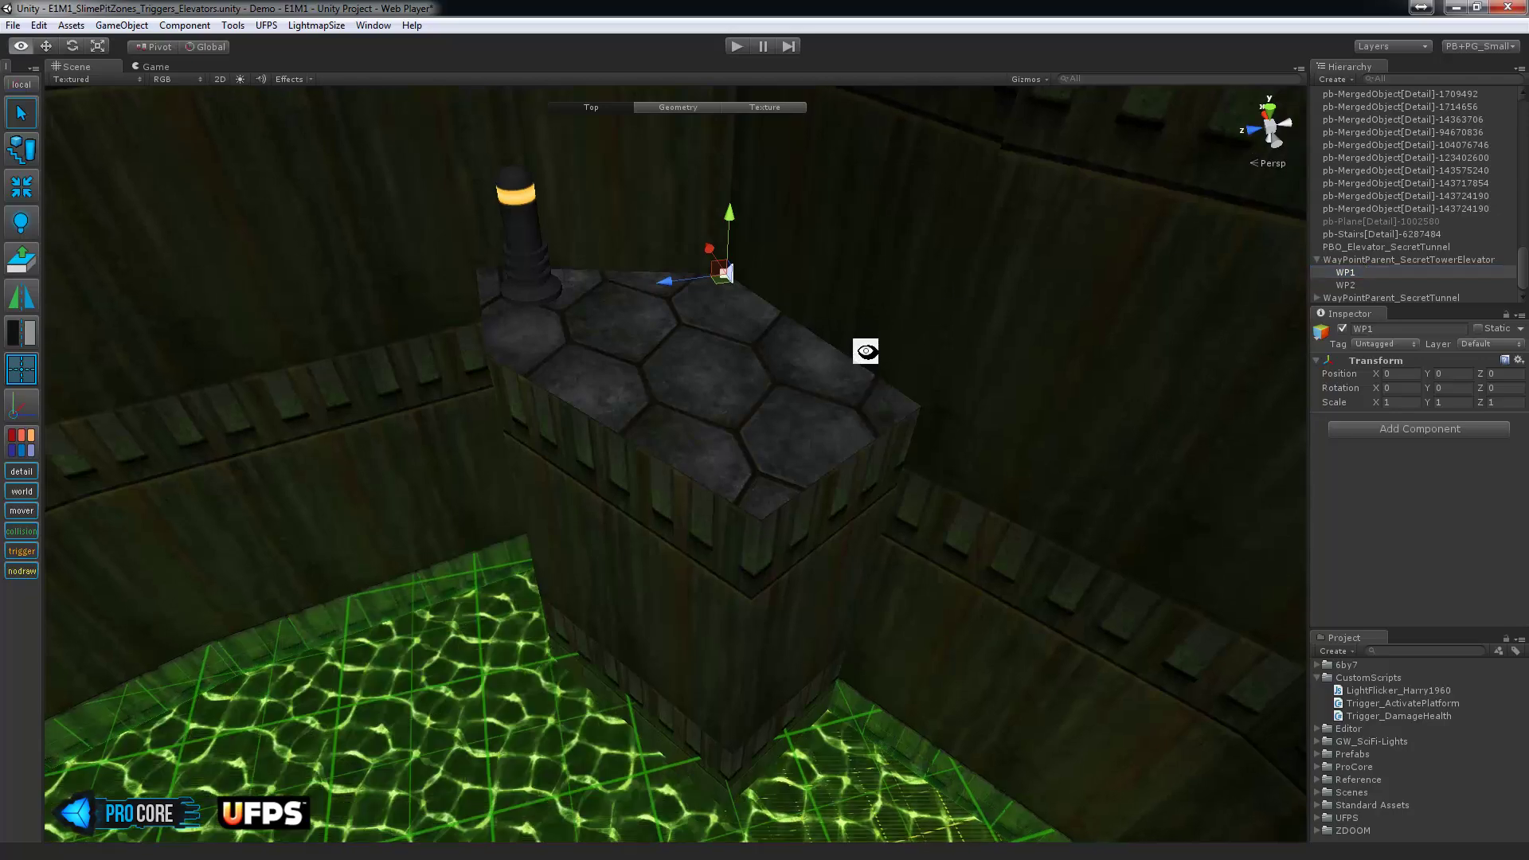
Lower WP2 straight down the tower block to a local Y position of -5.
{"action": "left_click_drag", "start_coordinate": [866, 351], "coordinate": [868, 303], "text": "alt"}
{"action": "middle_click_drag", "start_coordinate": [876, 293], "coordinate": [857, 360]}
{"action": "scroll", "coordinate": [857, 360], "scroll_direction": "down", "scroll_amount": 8}
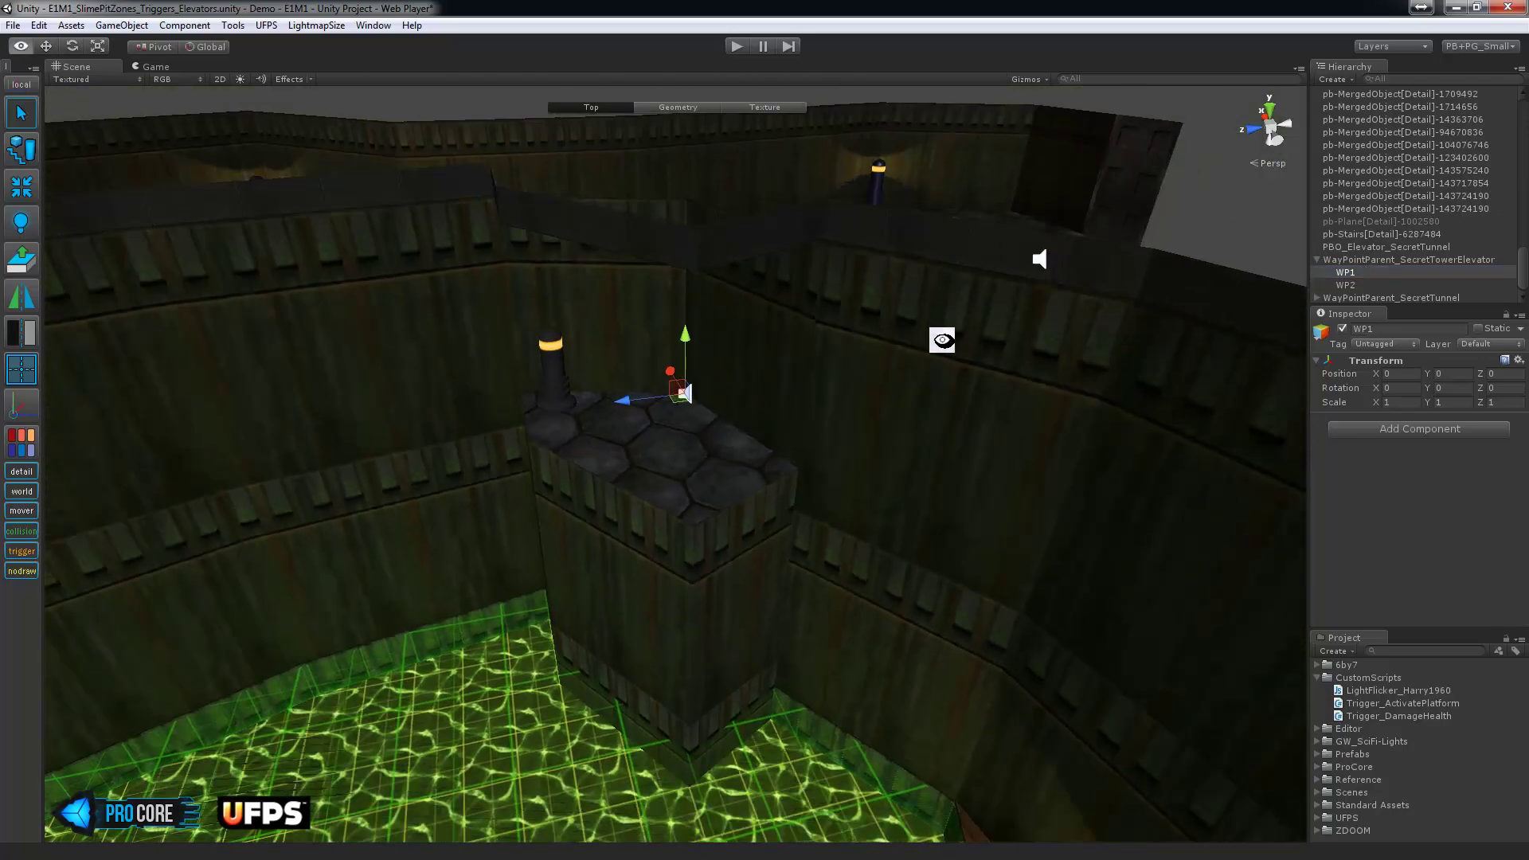
{"action": "left_click_drag", "start_coordinate": [943, 340], "coordinate": [936, 382], "text": "alt"}
{"action": "left_click_drag", "start_coordinate": [864, 463], "coordinate": [877, 434], "text": "alt"}
{"action": "middle_click_drag", "start_coordinate": [816, 454], "coordinate": [868, 396]}
{"action": "scroll", "coordinate": [864, 397], "scroll_direction": "up", "scroll_amount": 4}
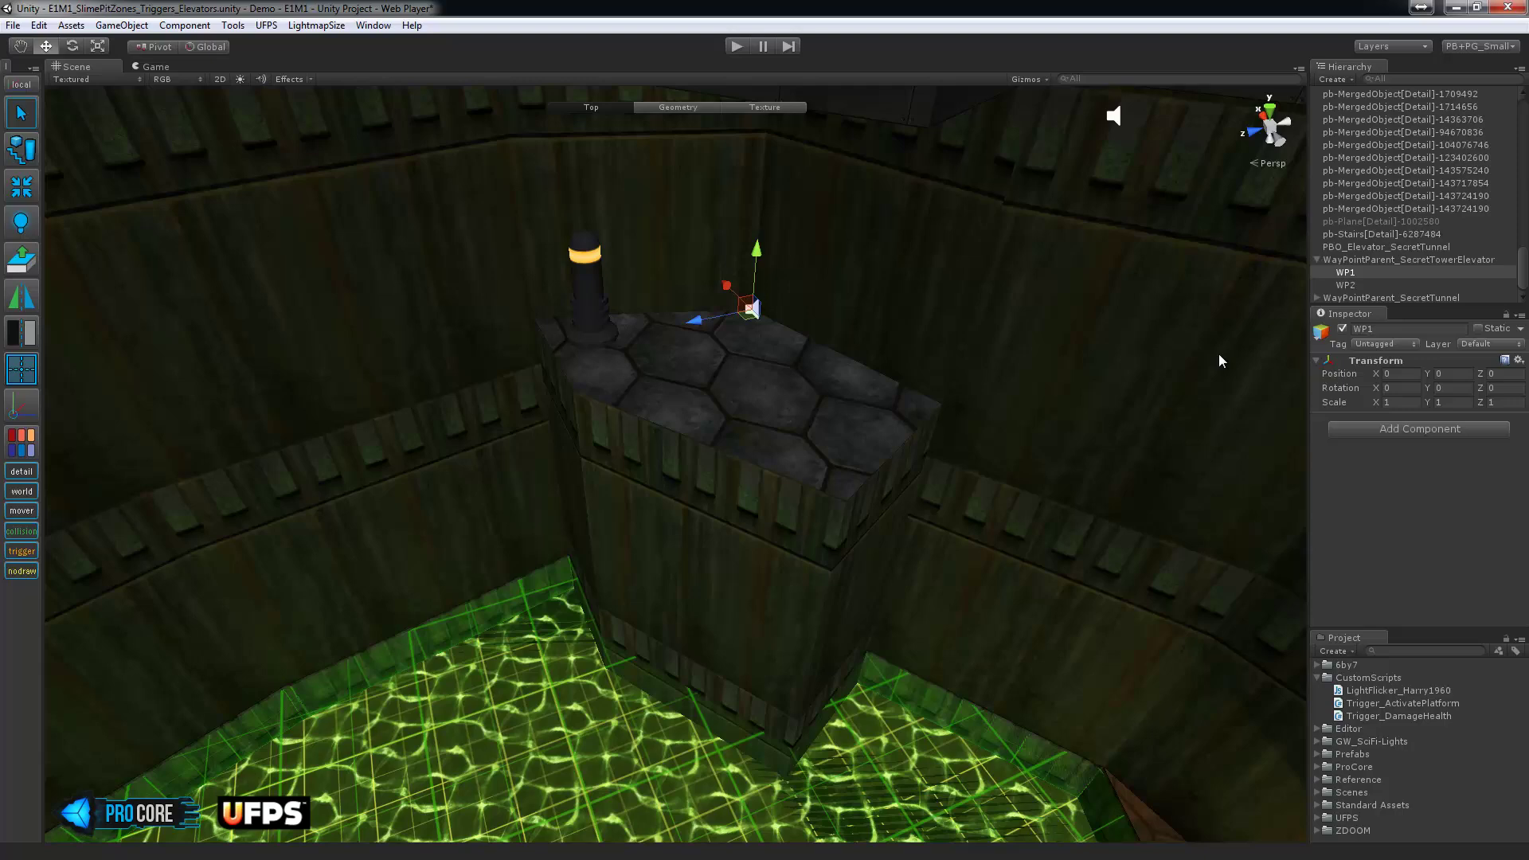
{"action": "left_click", "coordinate": [1364, 282]}
{"action": "right_click_drag", "start_coordinate": [820, 395], "coordinate": [789, 315]}
{"action": "left_click_drag", "start_coordinate": [756, 251], "coordinate": [757, 550]}
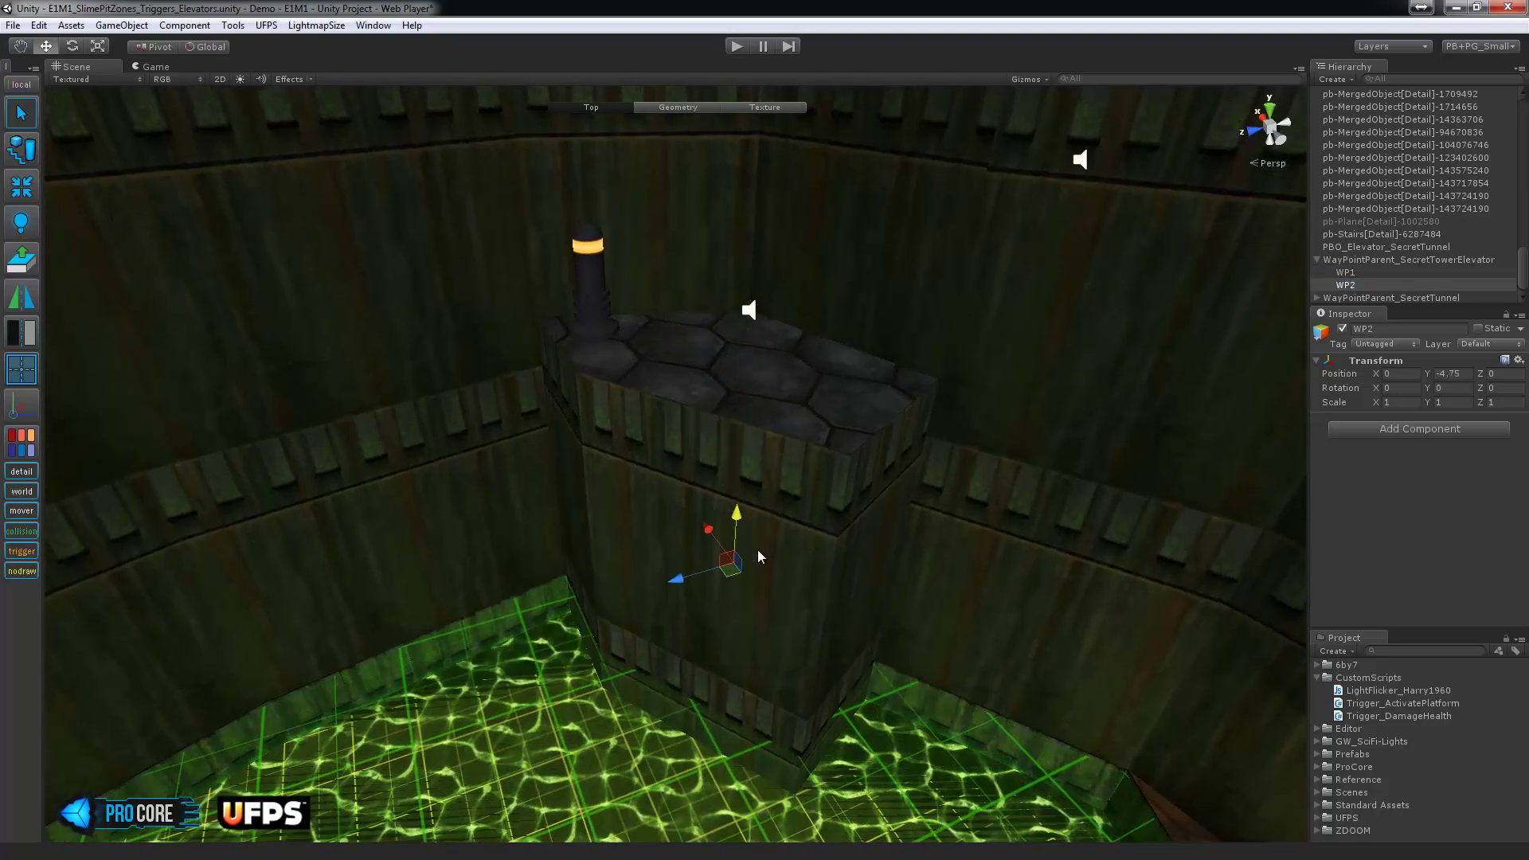
{"action": "middle_click_drag", "start_coordinate": [859, 596], "coordinate": [841, 403]}
{"action": "left_click_drag", "start_coordinate": [841, 402], "coordinate": [679, 438], "text": "alt"}
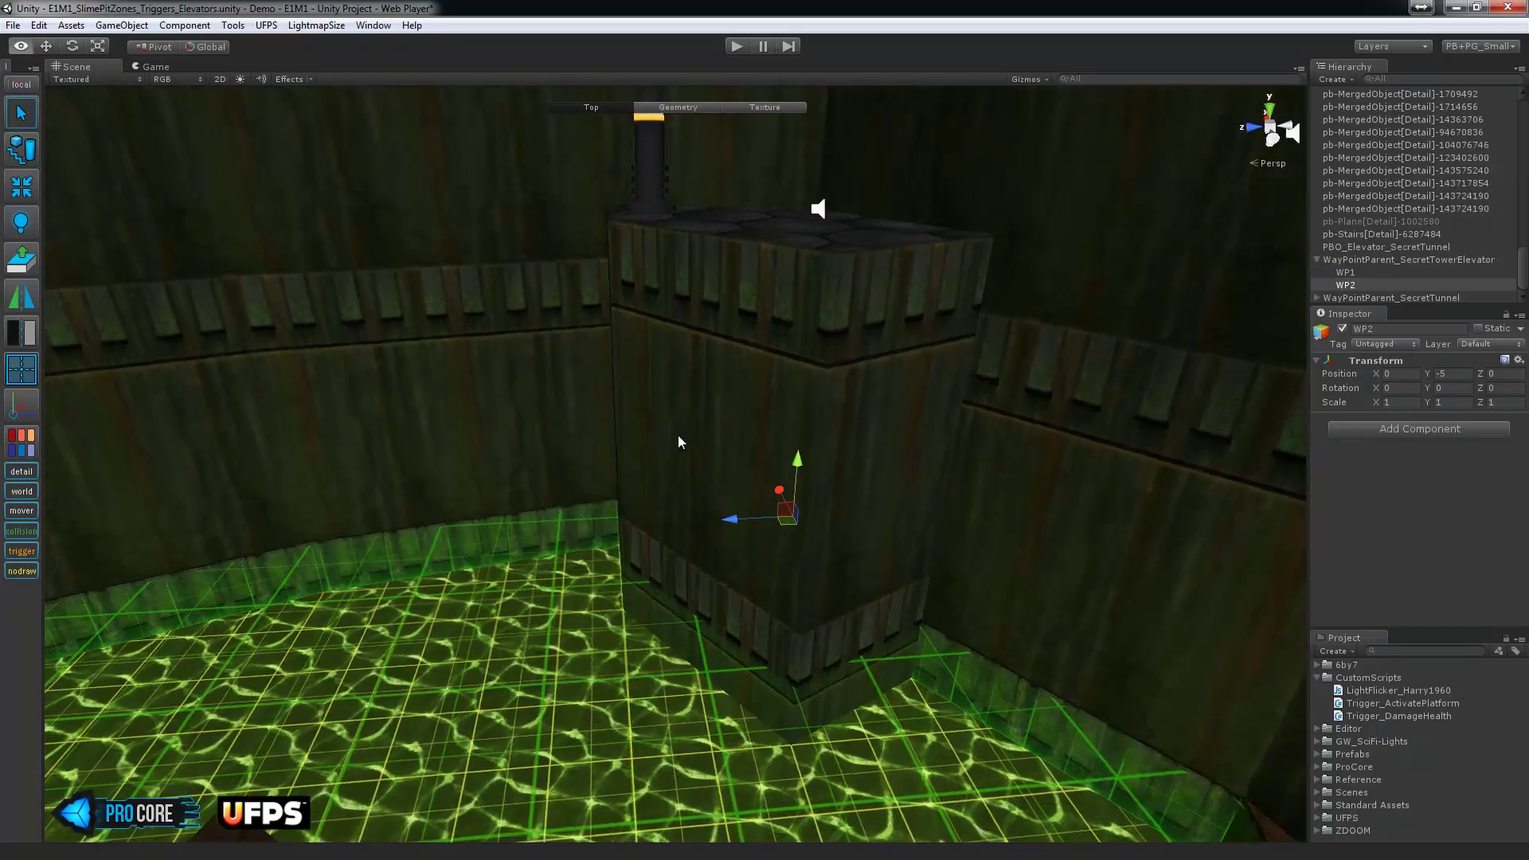
Lower WP2 further to a local Y position of -5.75, closer to the tiled floor's height behind the tower.
{"action": "scroll", "coordinate": [723, 432], "scroll_direction": "up", "scroll_amount": 1}
{"action": "left_click_drag", "start_coordinate": [674, 386], "coordinate": [702, 392], "text": "alt"}
{"action": "right_click_drag", "start_coordinate": [702, 392], "coordinate": [709, 382]}
{"action": "scroll", "coordinate": [710, 382], "scroll_direction": "down", "scroll_amount": 3}
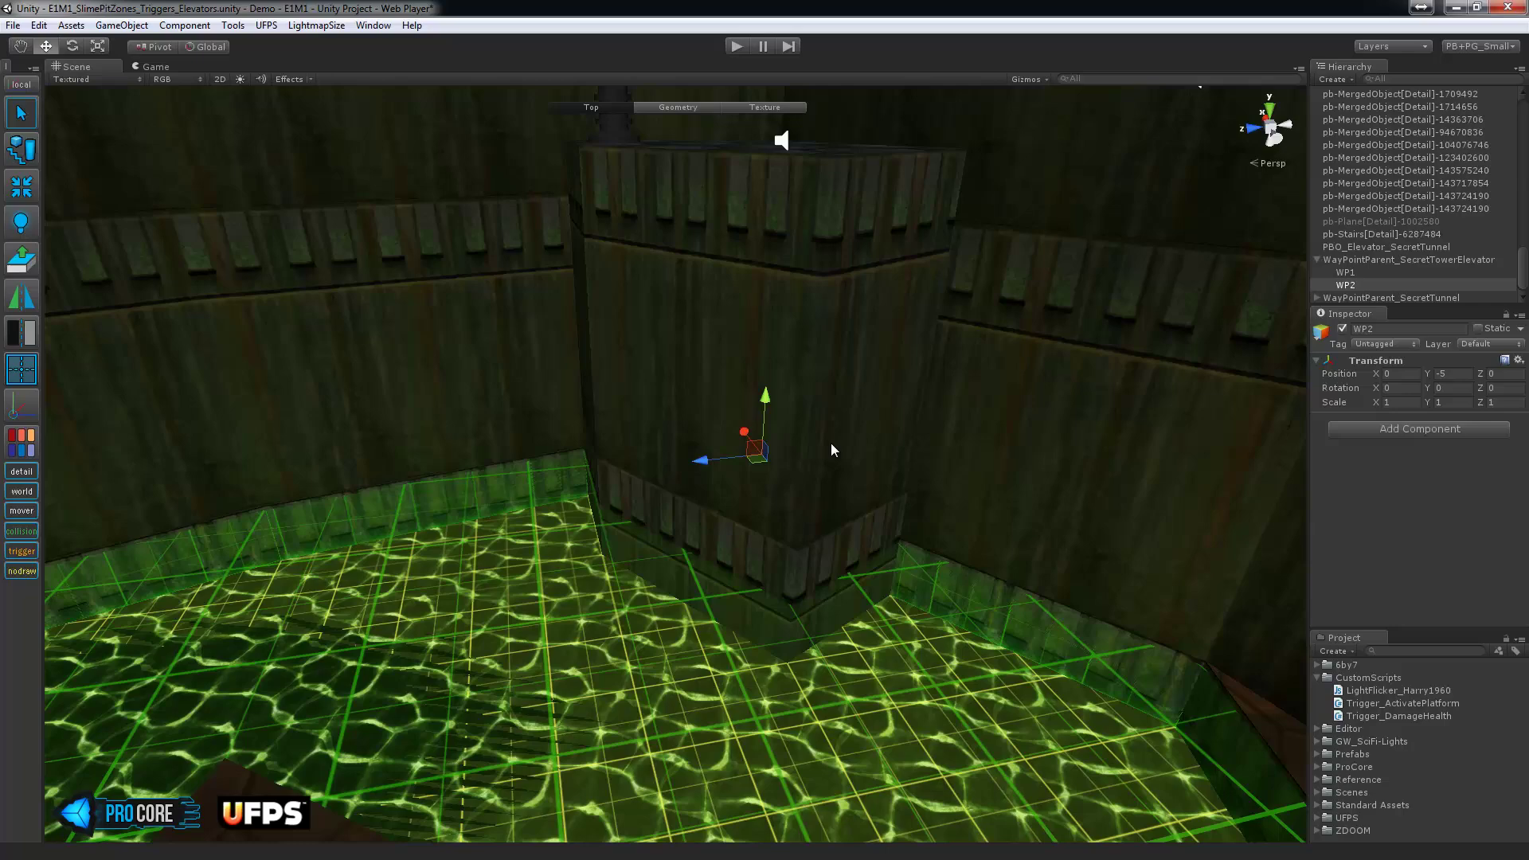
{"action": "scroll", "coordinate": [883, 485], "scroll_direction": "up", "scroll_amount": 2}
{"action": "left_click_drag", "start_coordinate": [883, 485], "coordinate": [656, 389], "text": "alt"}
{"action": "scroll", "coordinate": [741, 451], "scroll_direction": "up", "scroll_amount": 3}
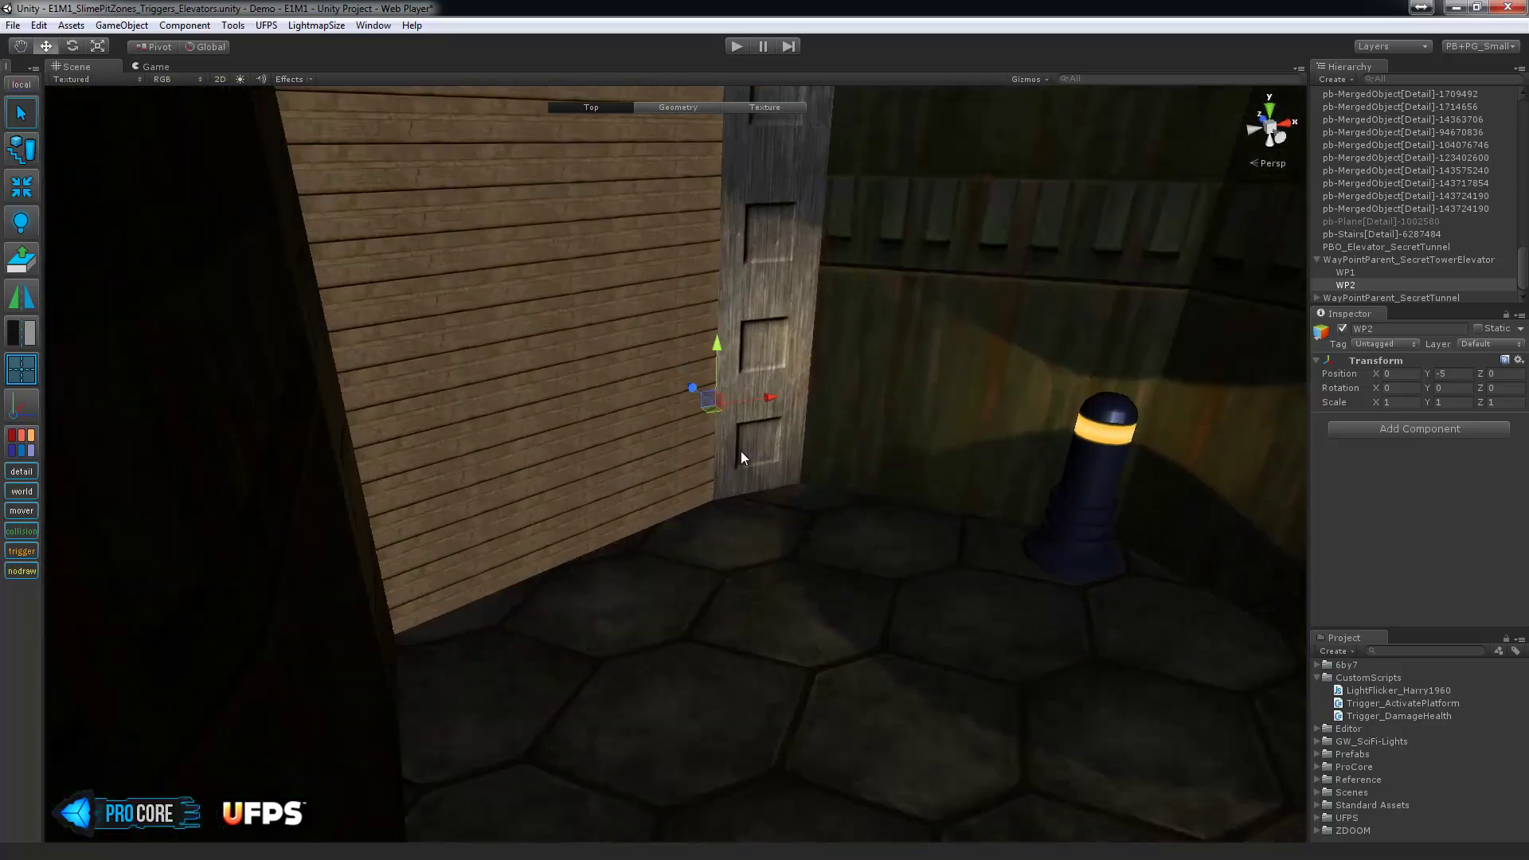
{"action": "scroll", "coordinate": [746, 338], "scroll_direction": "up", "scroll_amount": 3}
{"action": "right_click_drag", "start_coordinate": [747, 333], "coordinate": [724, 355]}
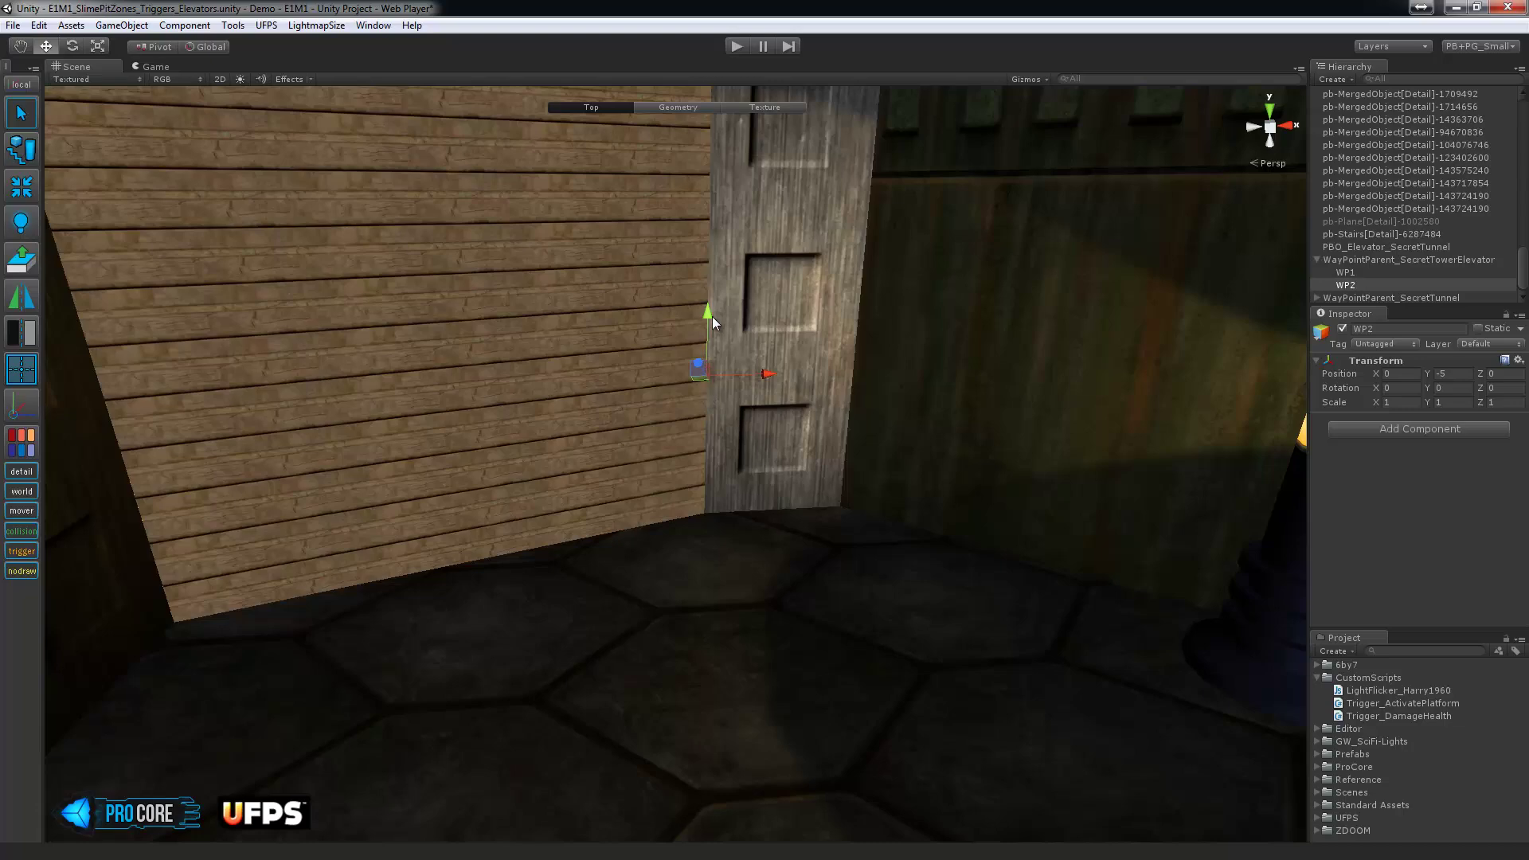
{"action": "left_click_drag", "start_coordinate": [709, 316], "coordinate": [790, 386]}
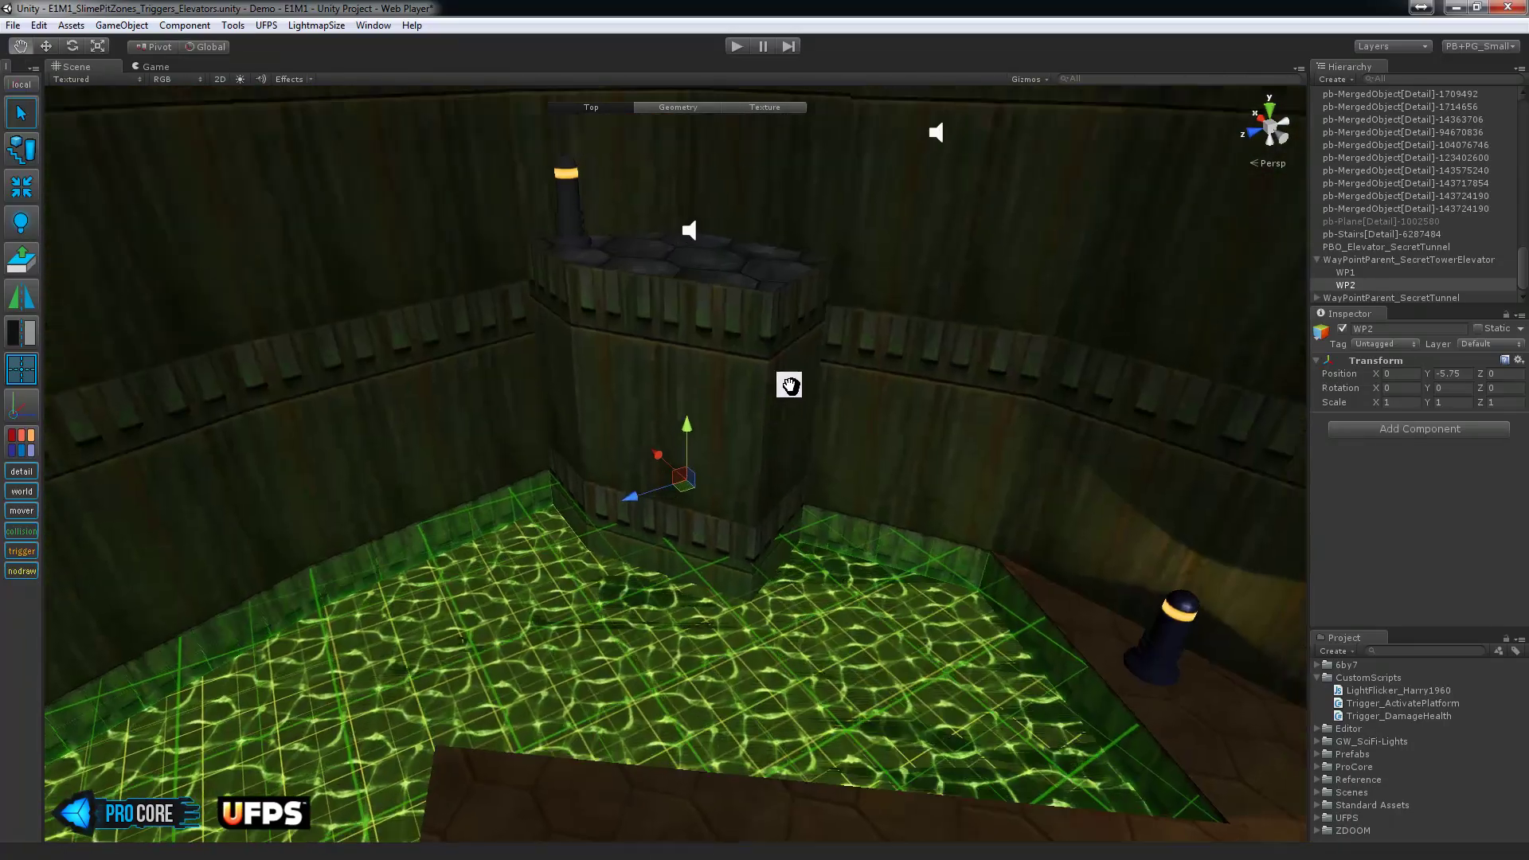
{"action": "middle_click_drag", "start_coordinate": [790, 386], "coordinate": [780, 459]}
{"action": "scroll", "coordinate": [780, 459], "scroll_direction": "up", "scroll_amount": 2}
{"action": "left_click_drag", "start_coordinate": [779, 452], "coordinate": [758, 489], "text": "alt"}
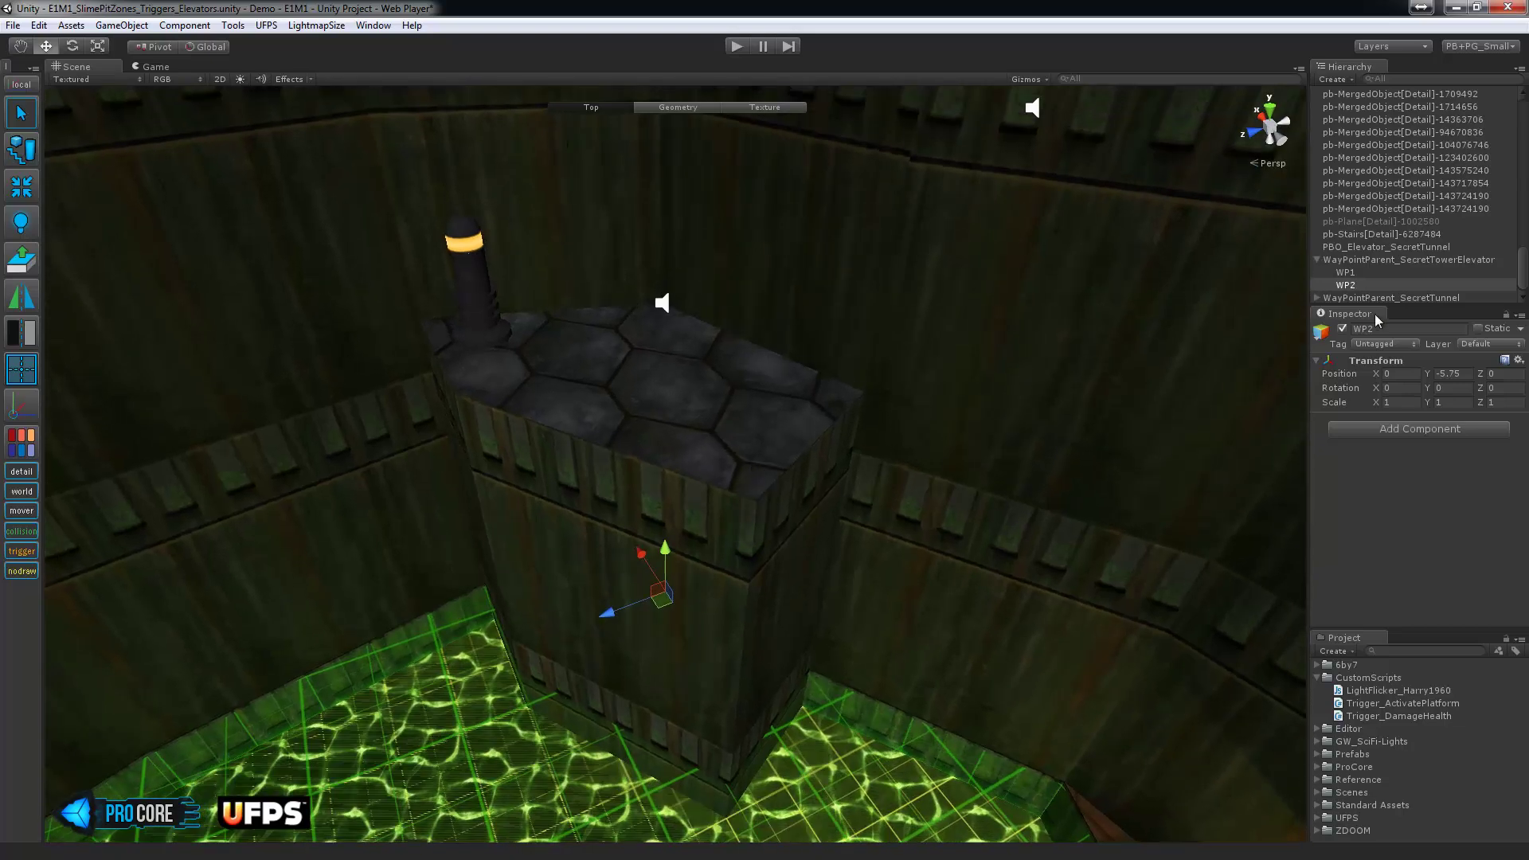
{"action": "left_click_drag", "start_coordinate": [1024, 283], "coordinate": [734, 378], "text": "alt"}
{"action": "middle_click_drag", "start_coordinate": [1036, 382], "coordinate": [753, 360]}
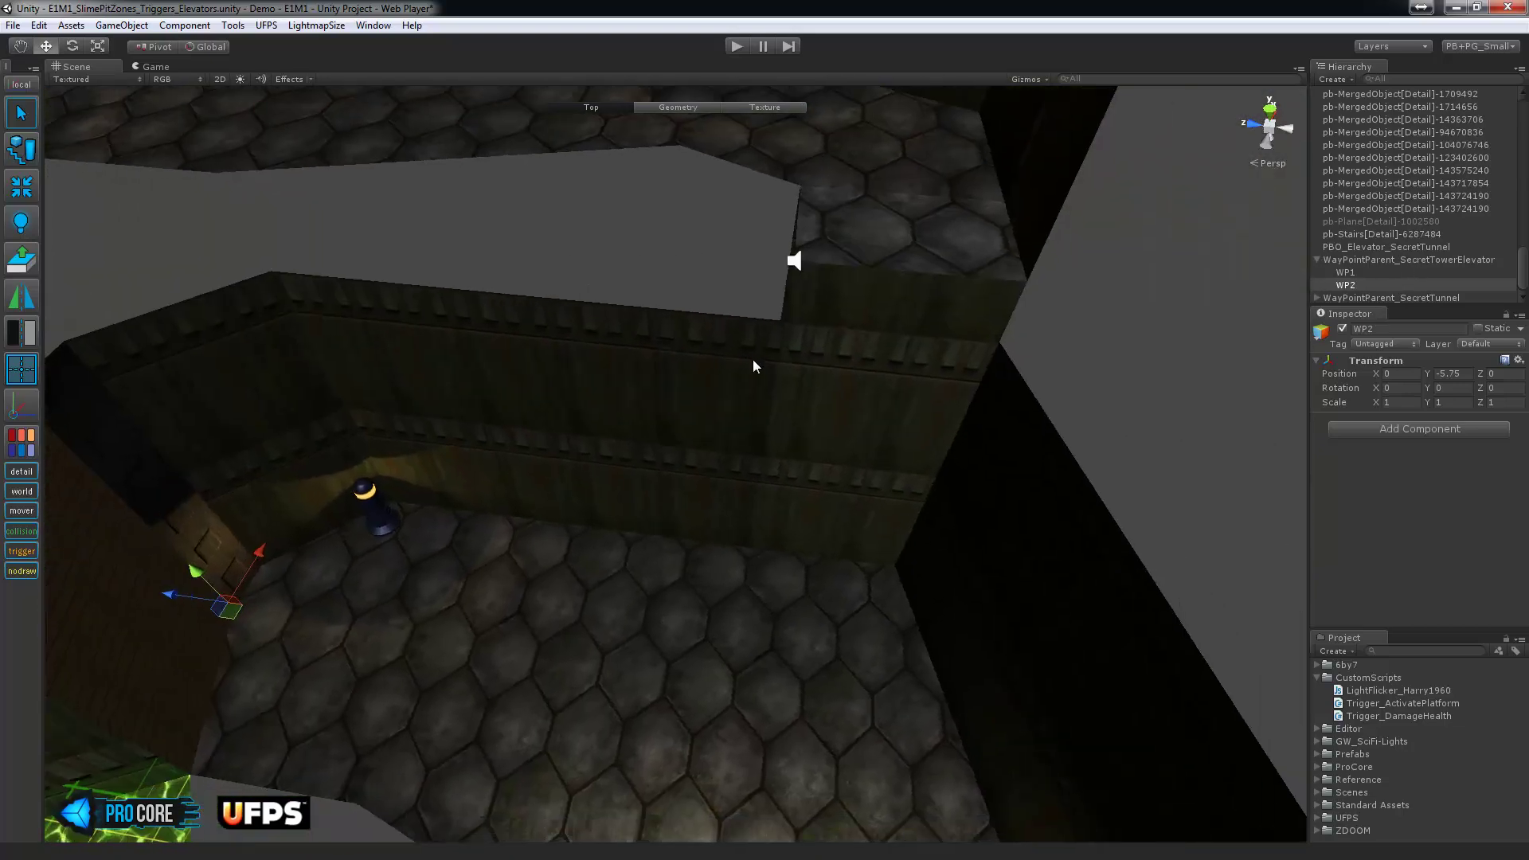
Lower the WP2 child of WayPointParent_SecretTunnel straight down the secret tunnel elevator block to a local Y position of -7.
{"action": "left_click", "coordinate": [870, 456]}
{"action": "scroll", "coordinate": [925, 431], "scroll_direction": "up", "scroll_amount": 2}
{"action": "middle_click_drag", "start_coordinate": [925, 431], "coordinate": [825, 457]}
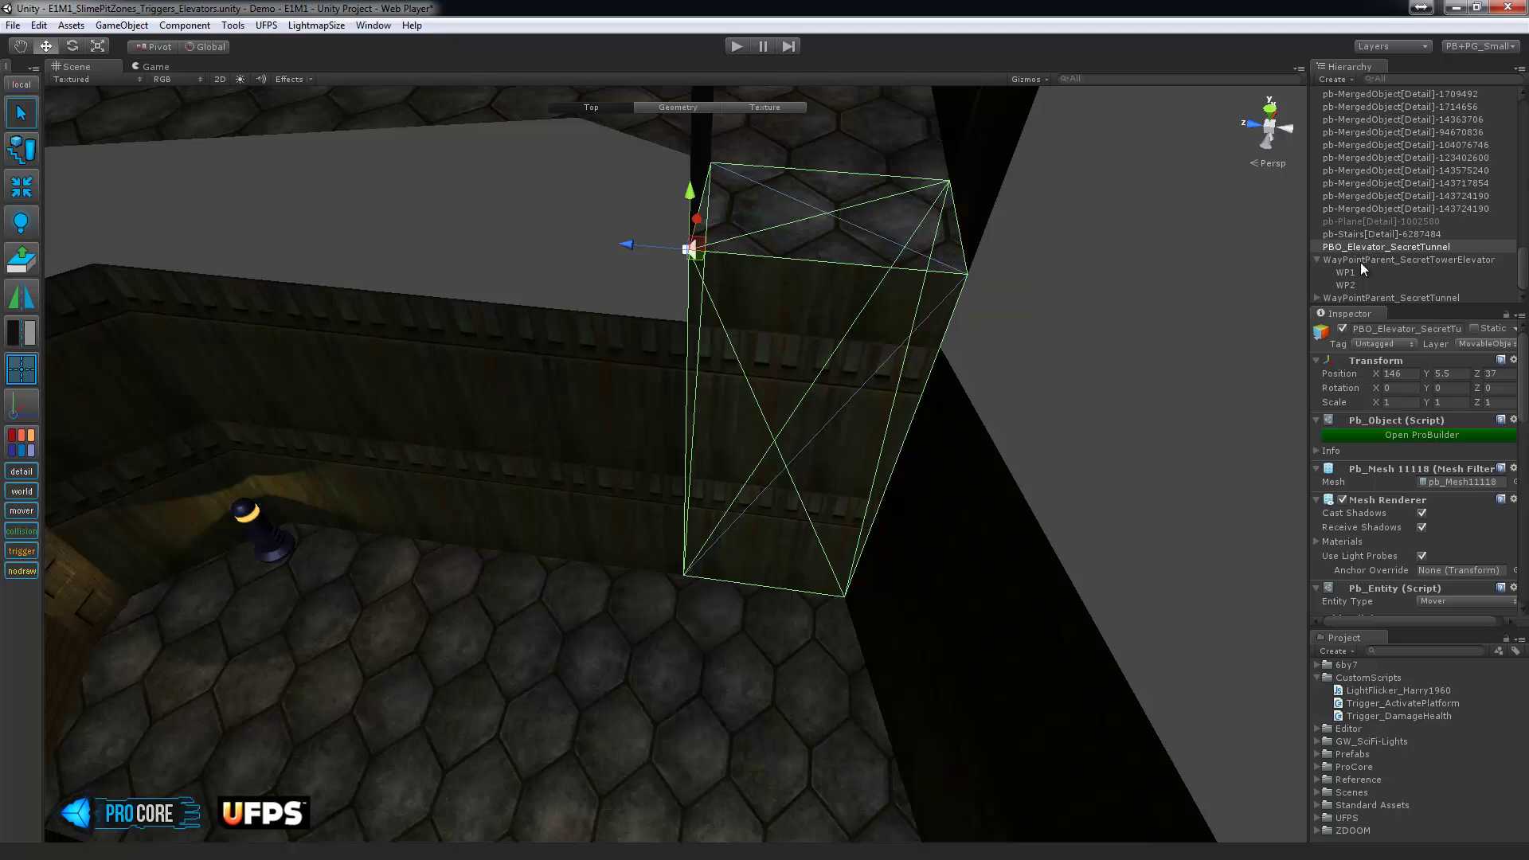
{"action": "left_click", "coordinate": [1325, 298]}
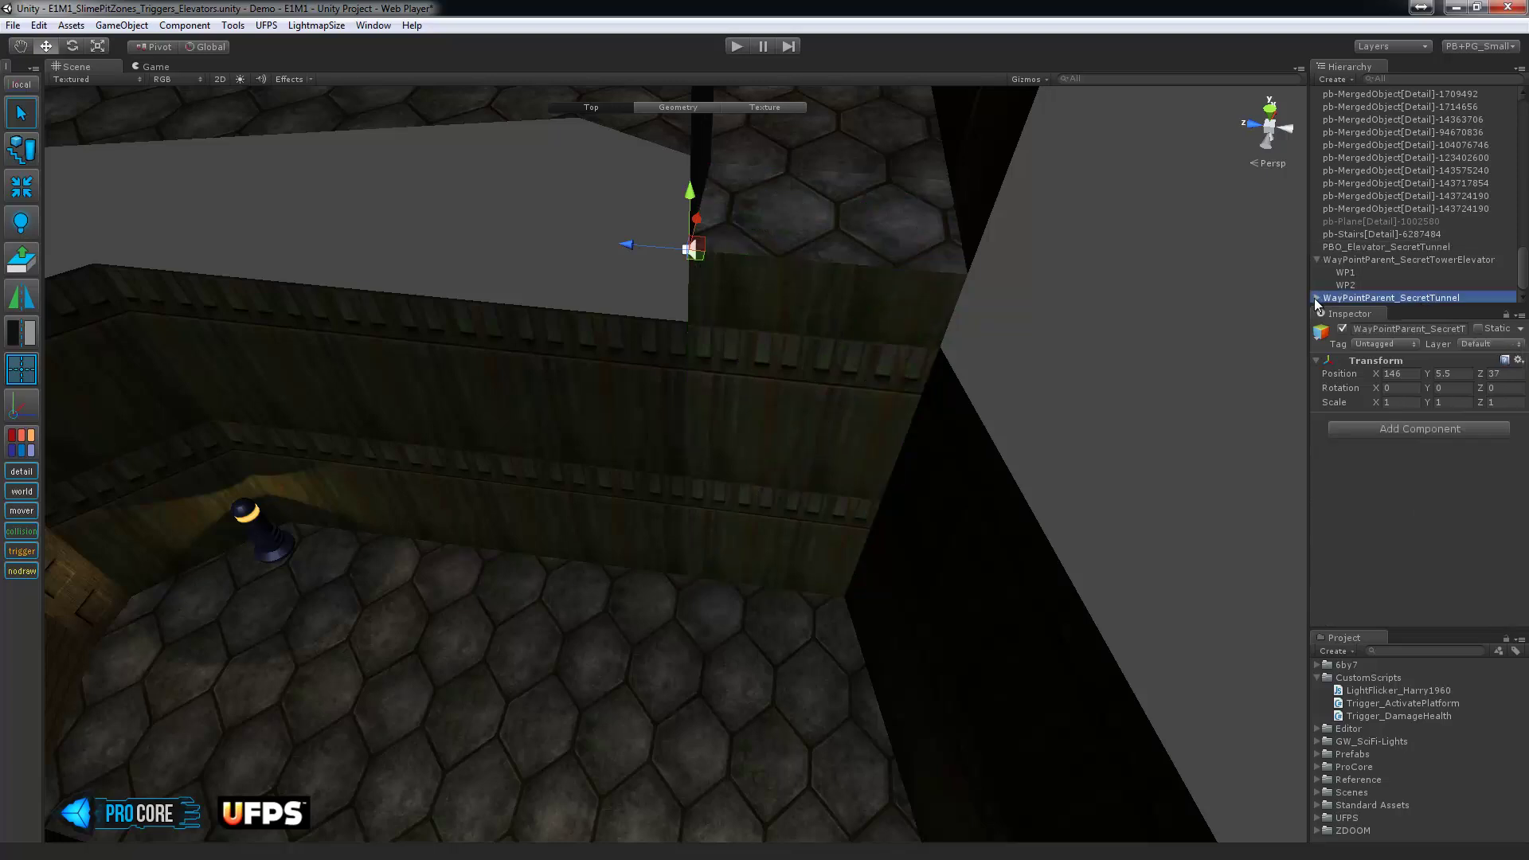
{"action": "scroll", "coordinate": [1423, 250], "scroll_direction": "down", "scroll_amount": 1}
{"action": "left_click", "coordinate": [1346, 298]}
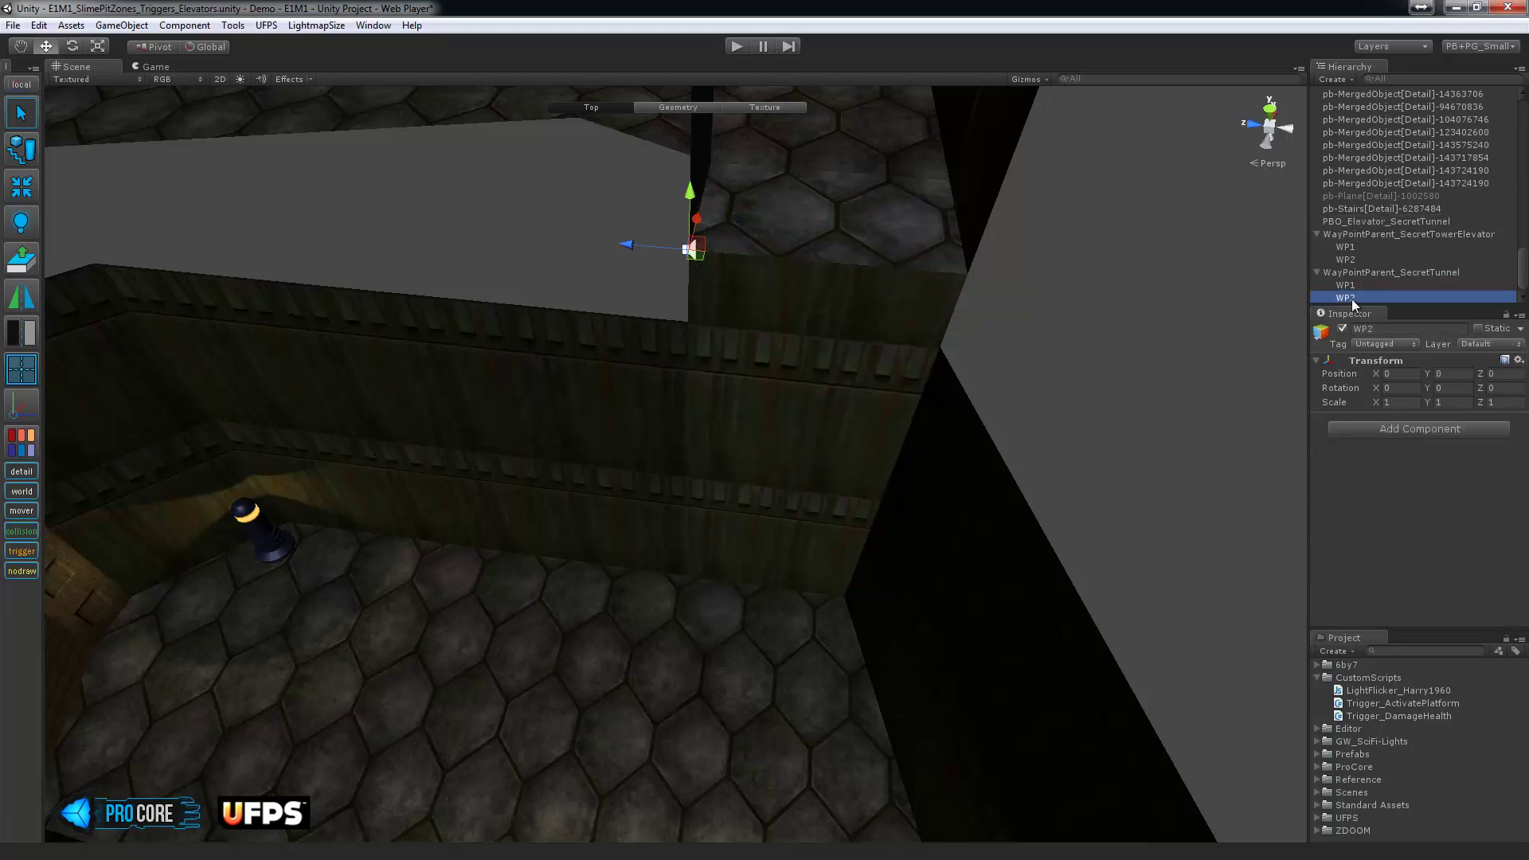
{"action": "left_click_drag", "start_coordinate": [826, 427], "coordinate": [781, 280], "text": "alt"}
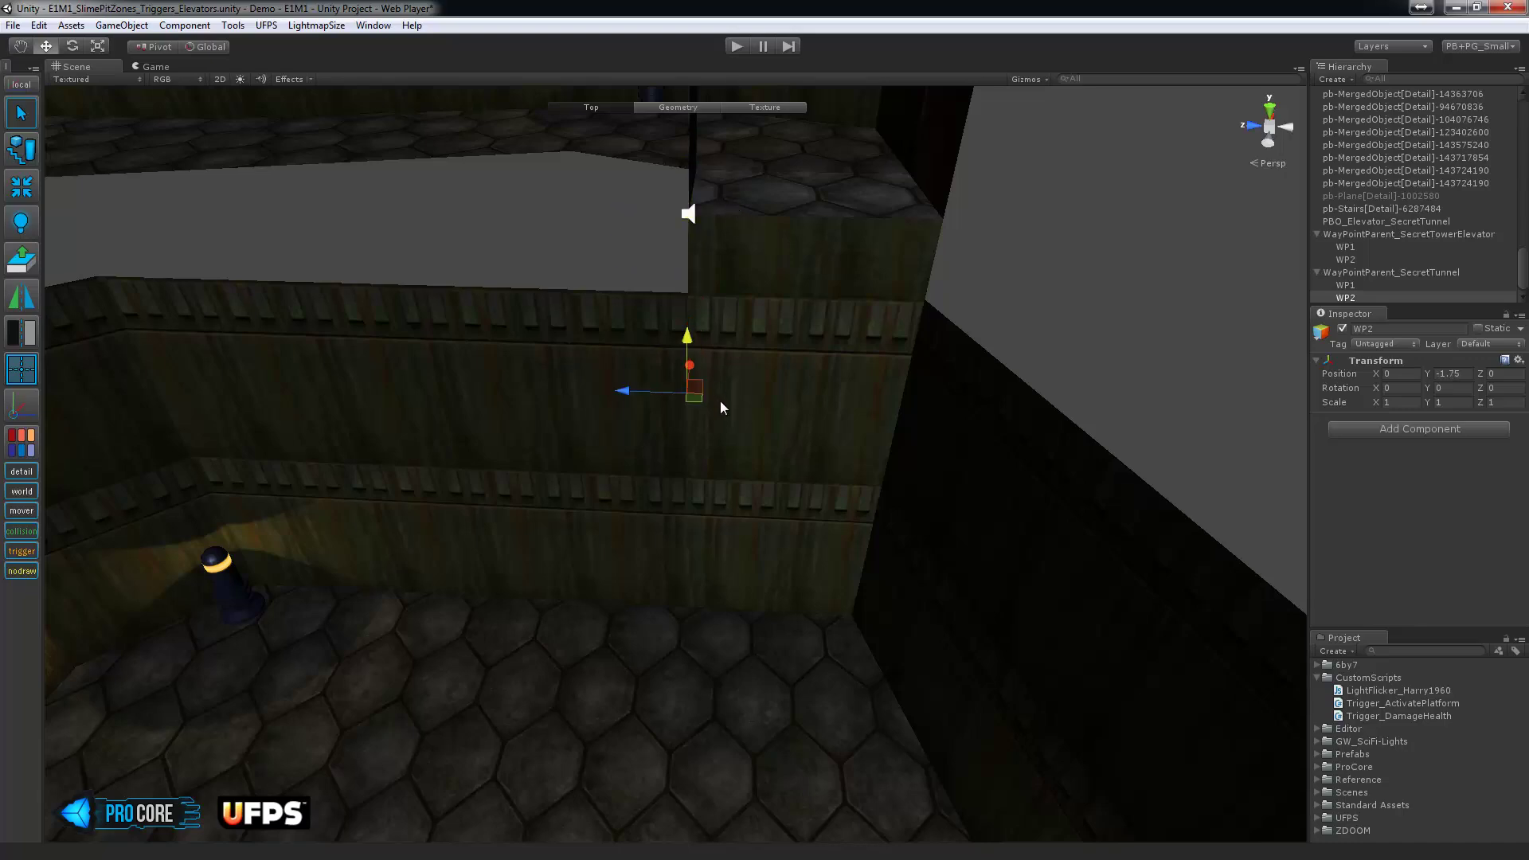
{"action": "left_click_drag", "start_coordinate": [721, 406], "coordinate": [801, 701]}
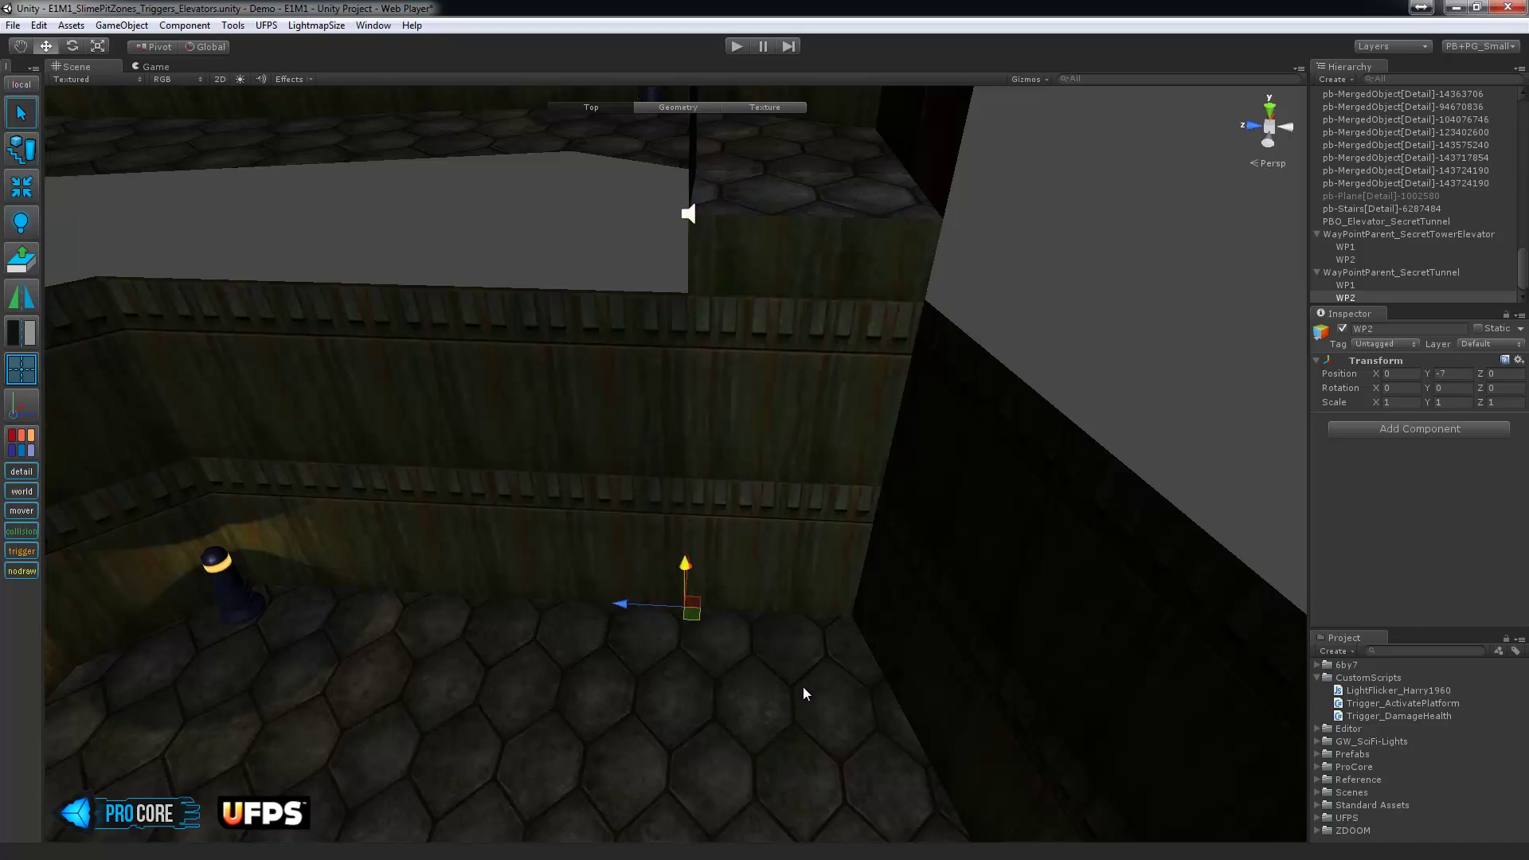
{"action": "key", "text": "f"}
{"action": "scroll", "coordinate": [748, 498], "scroll_direction": "up", "scroll_amount": 10}
{"action": "left_click_drag", "start_coordinate": [757, 543], "coordinate": [757, 579], "text": "alt"}
{"action": "scroll", "coordinate": [751, 569], "scroll_direction": "down", "scroll_amount": 10}
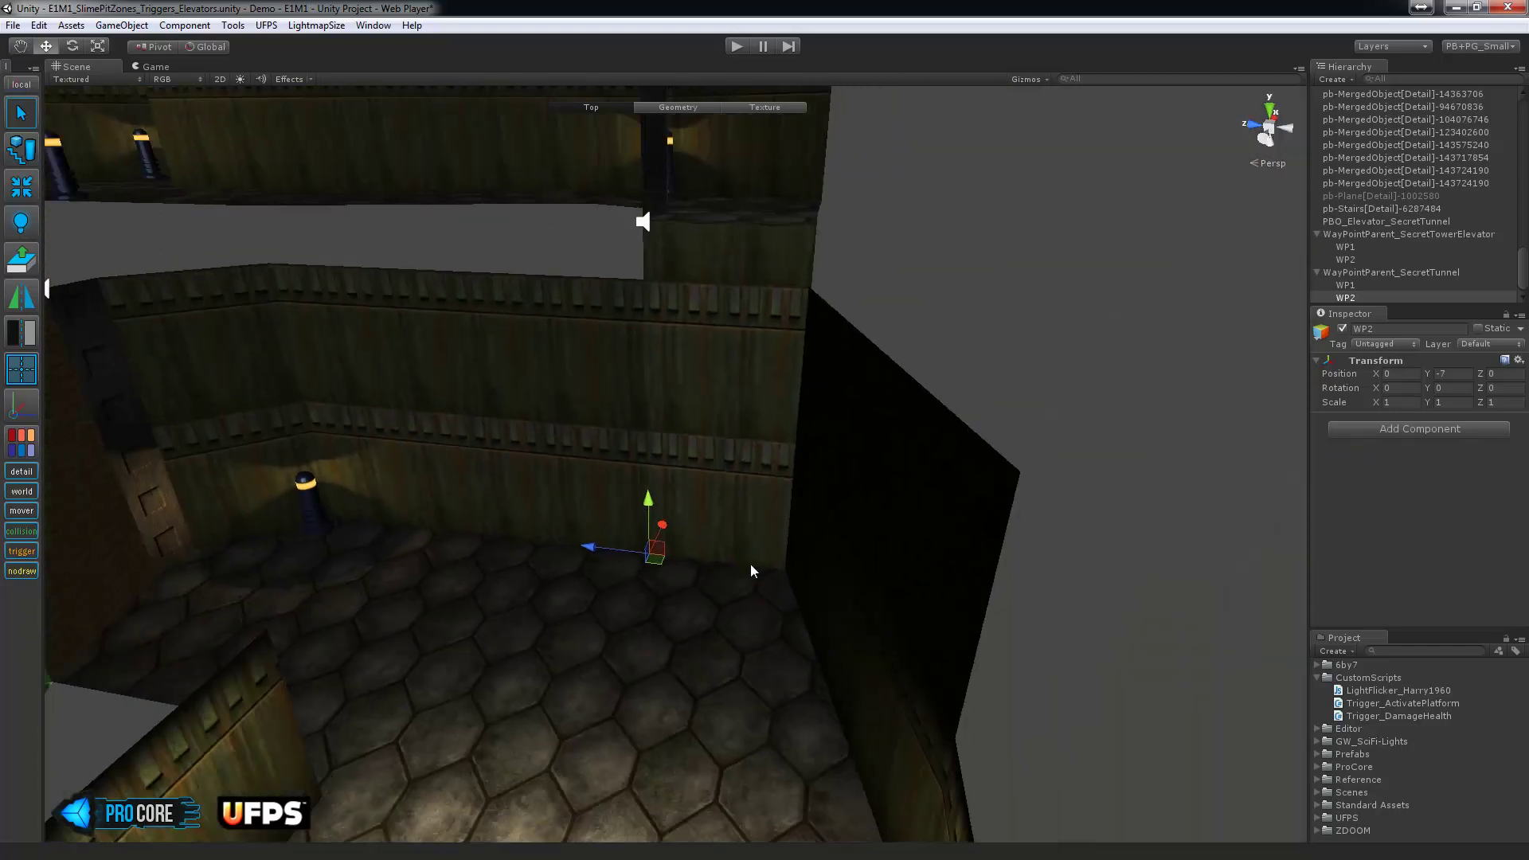
Assign WayPointParent_SecretTowerElevator as the Waypoints of the Vp_Moving Platform script on the tower block standing in the slime.
{"action": "left_click_drag", "start_coordinate": [587, 537], "coordinate": [797, 494], "text": "alt"}
{"action": "middle_click_drag", "start_coordinate": [797, 495], "coordinate": [938, 360]}
{"action": "scroll", "coordinate": [718, 524], "scroll_direction": "down", "scroll_amount": 1}
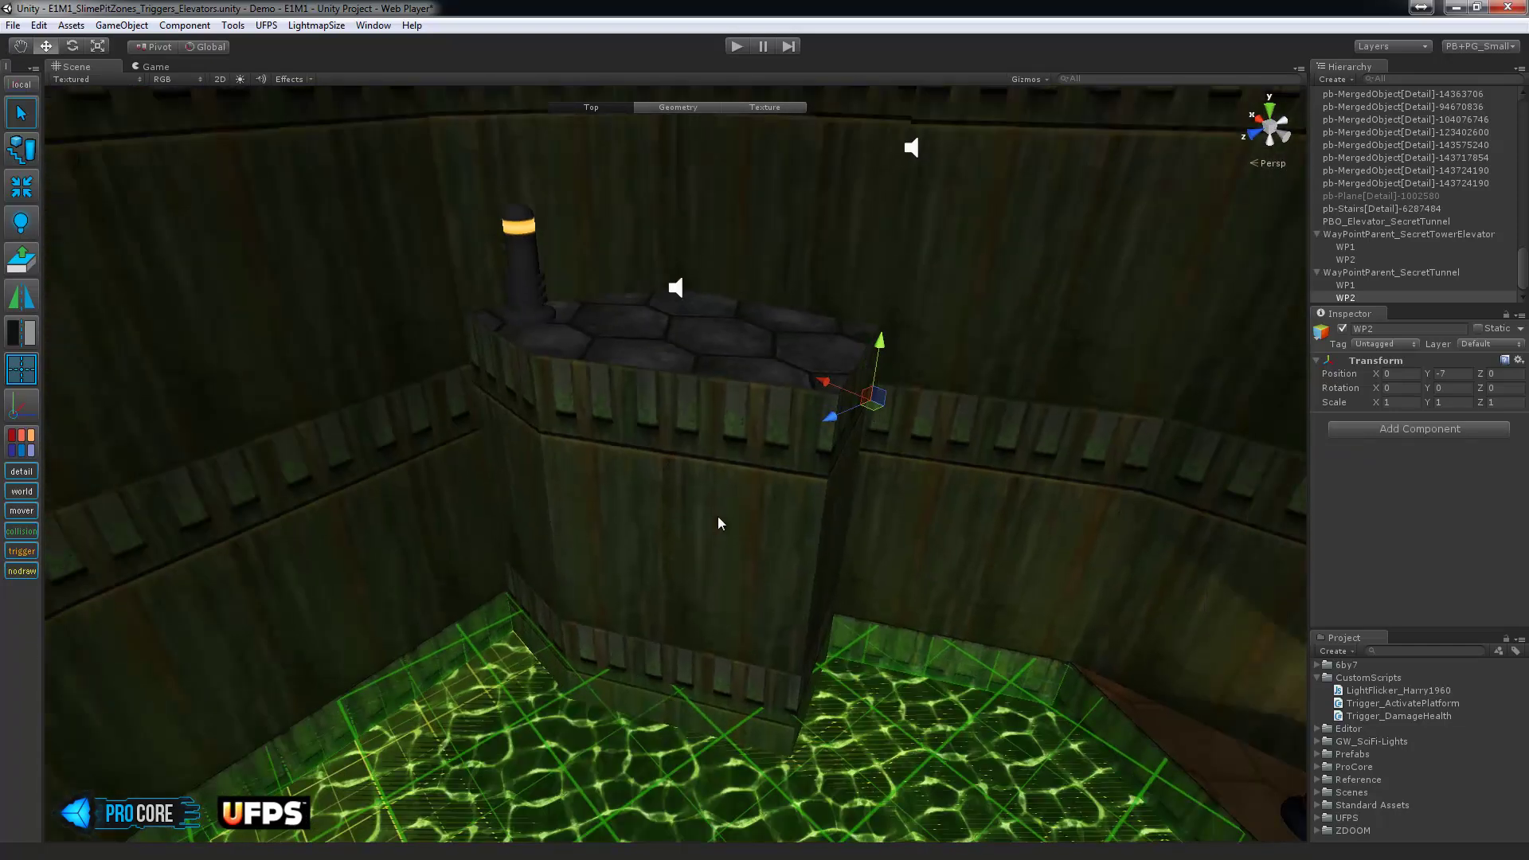
{"action": "left_click", "coordinate": [676, 484]}
{"action": "left_click_drag", "start_coordinate": [916, 491], "coordinate": [848, 498], "text": "alt"}
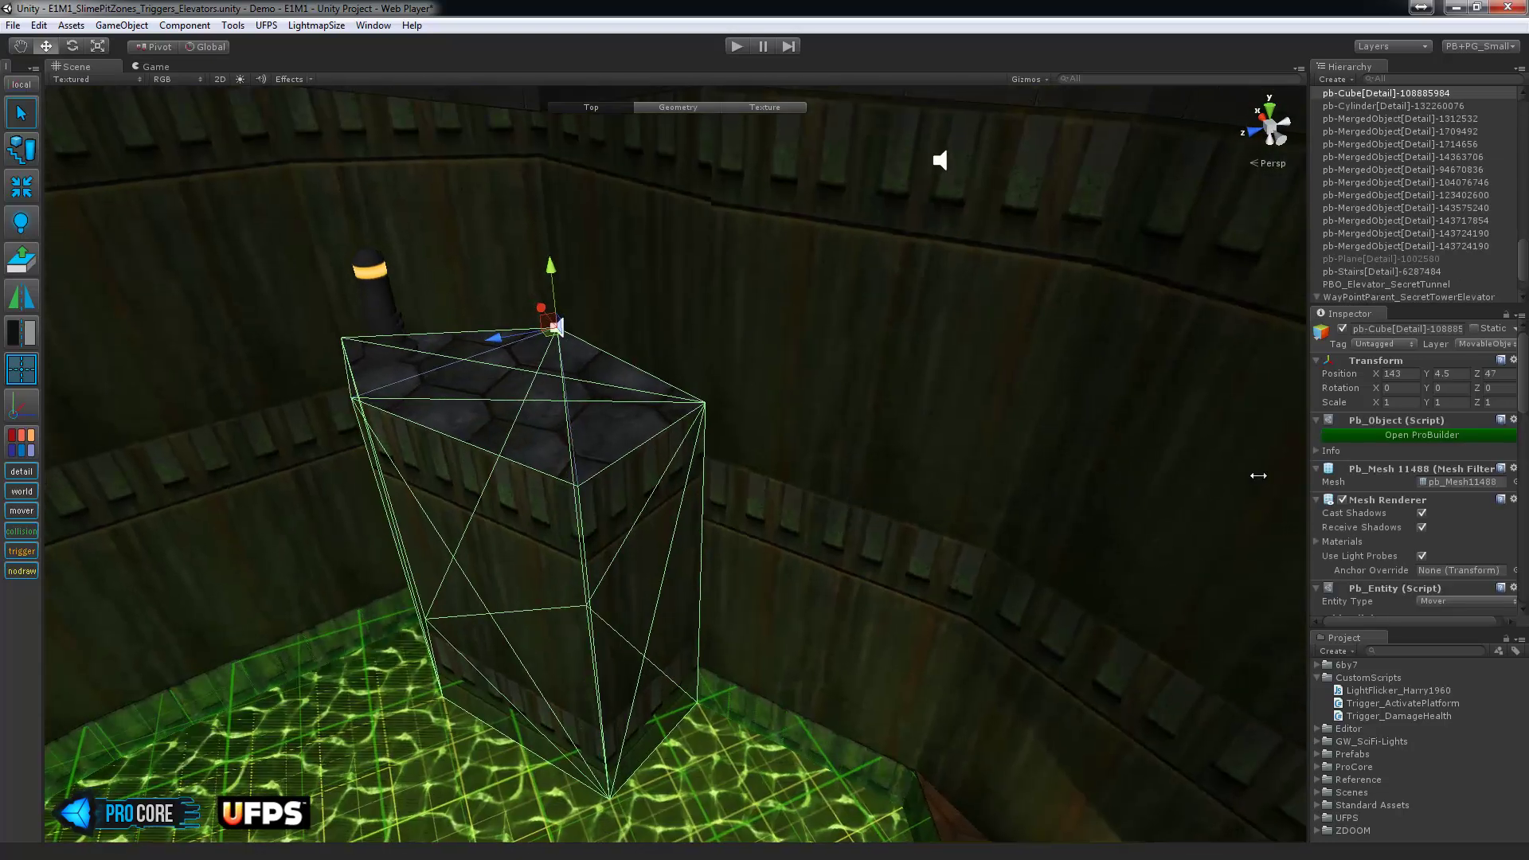
{"action": "scroll", "coordinate": [1398, 491], "scroll_direction": "down", "scroll_amount": 4}
{"action": "scroll", "coordinate": [1400, 494], "scroll_direction": "down", "scroll_amount": 3}
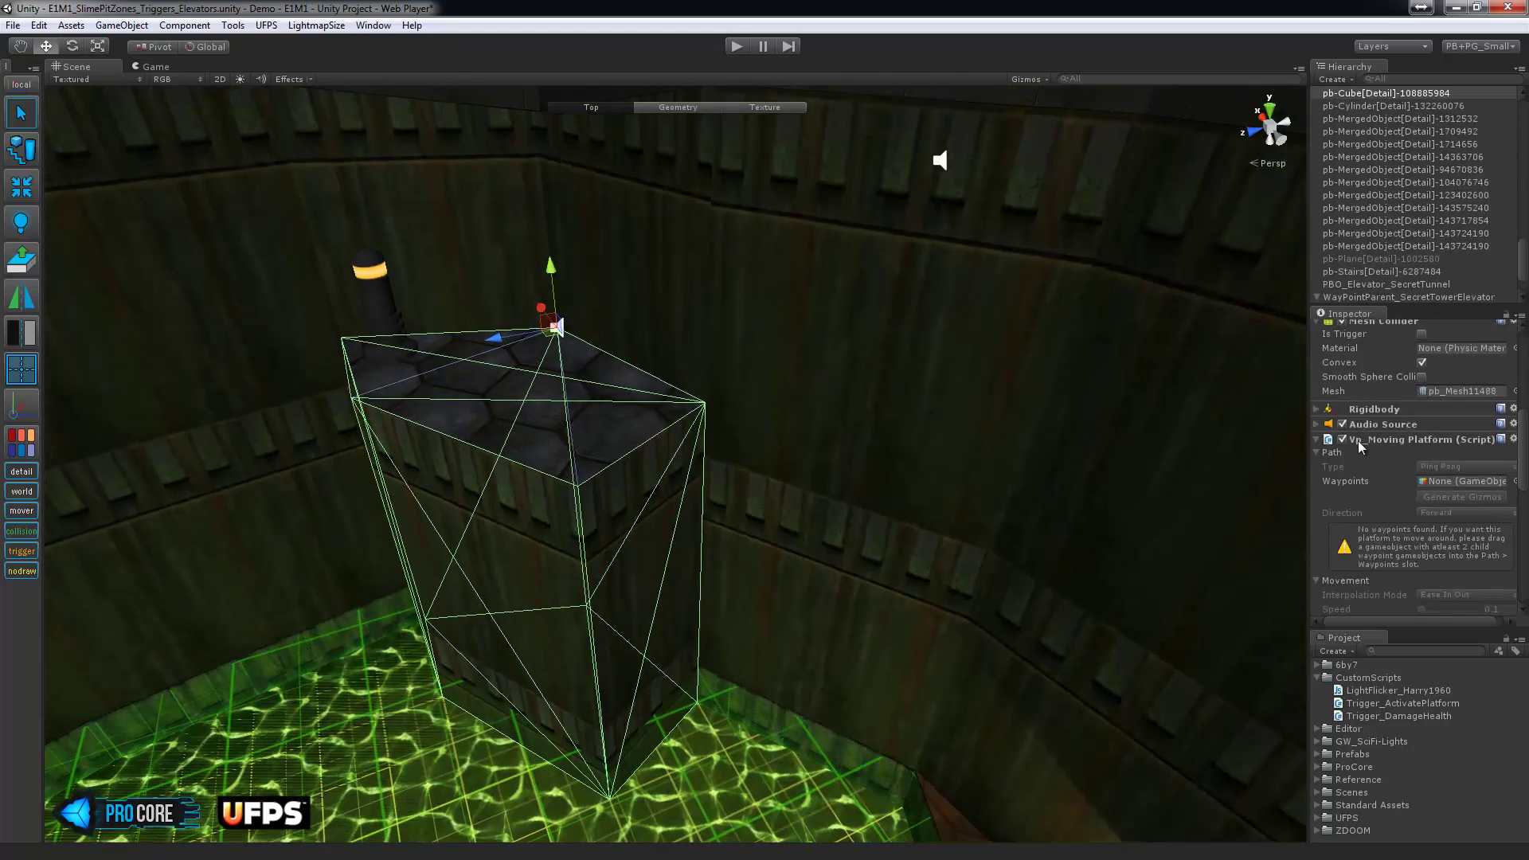
{"action": "scroll", "coordinate": [1404, 270], "scroll_direction": "down", "scroll_amount": 2}
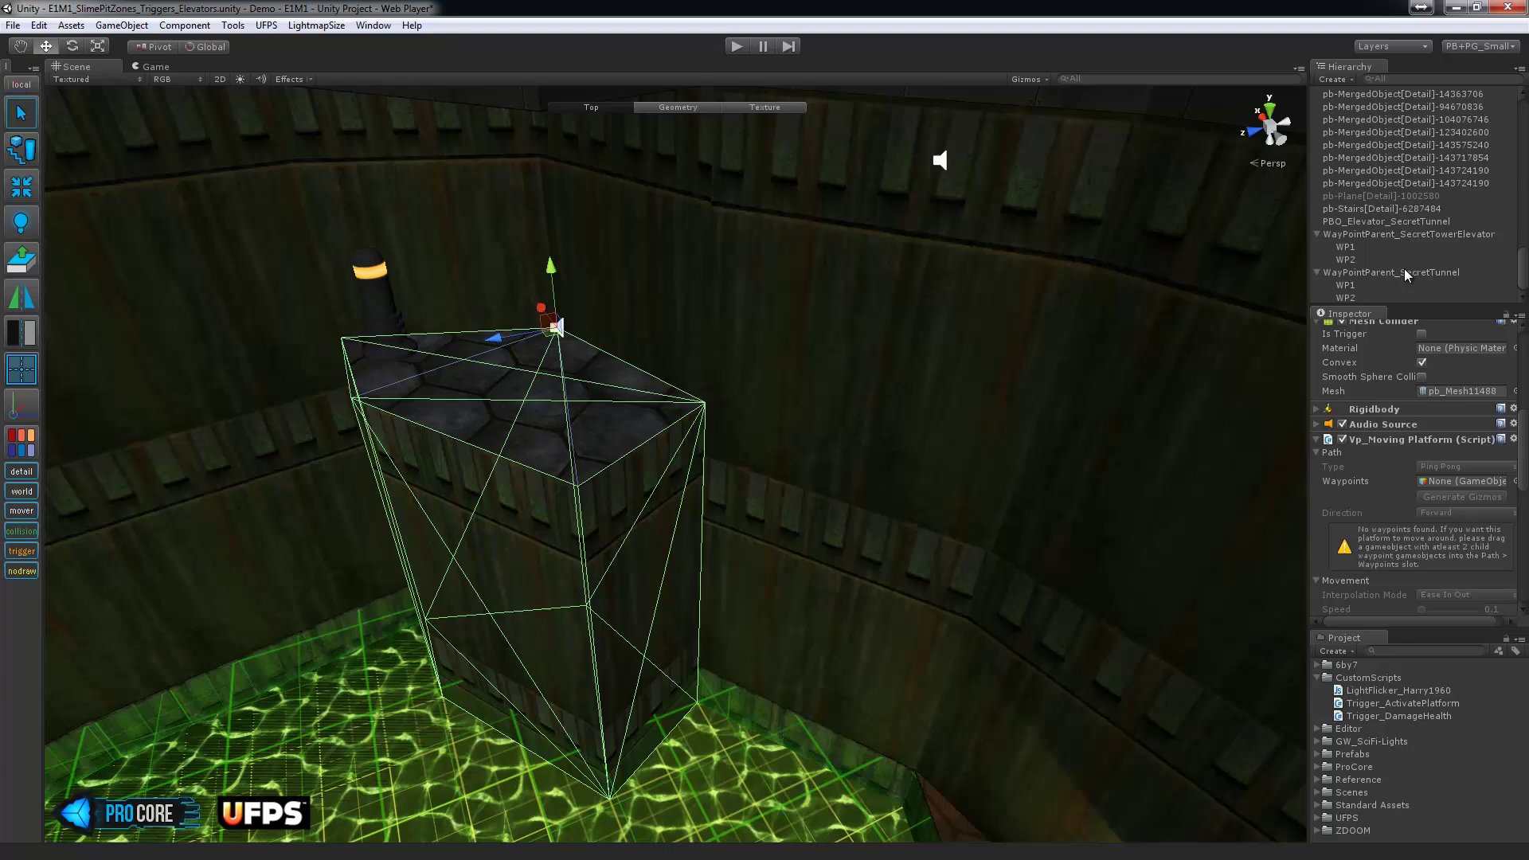
{"action": "left_click_drag", "start_coordinate": [1458, 235], "coordinate": [1469, 481]}
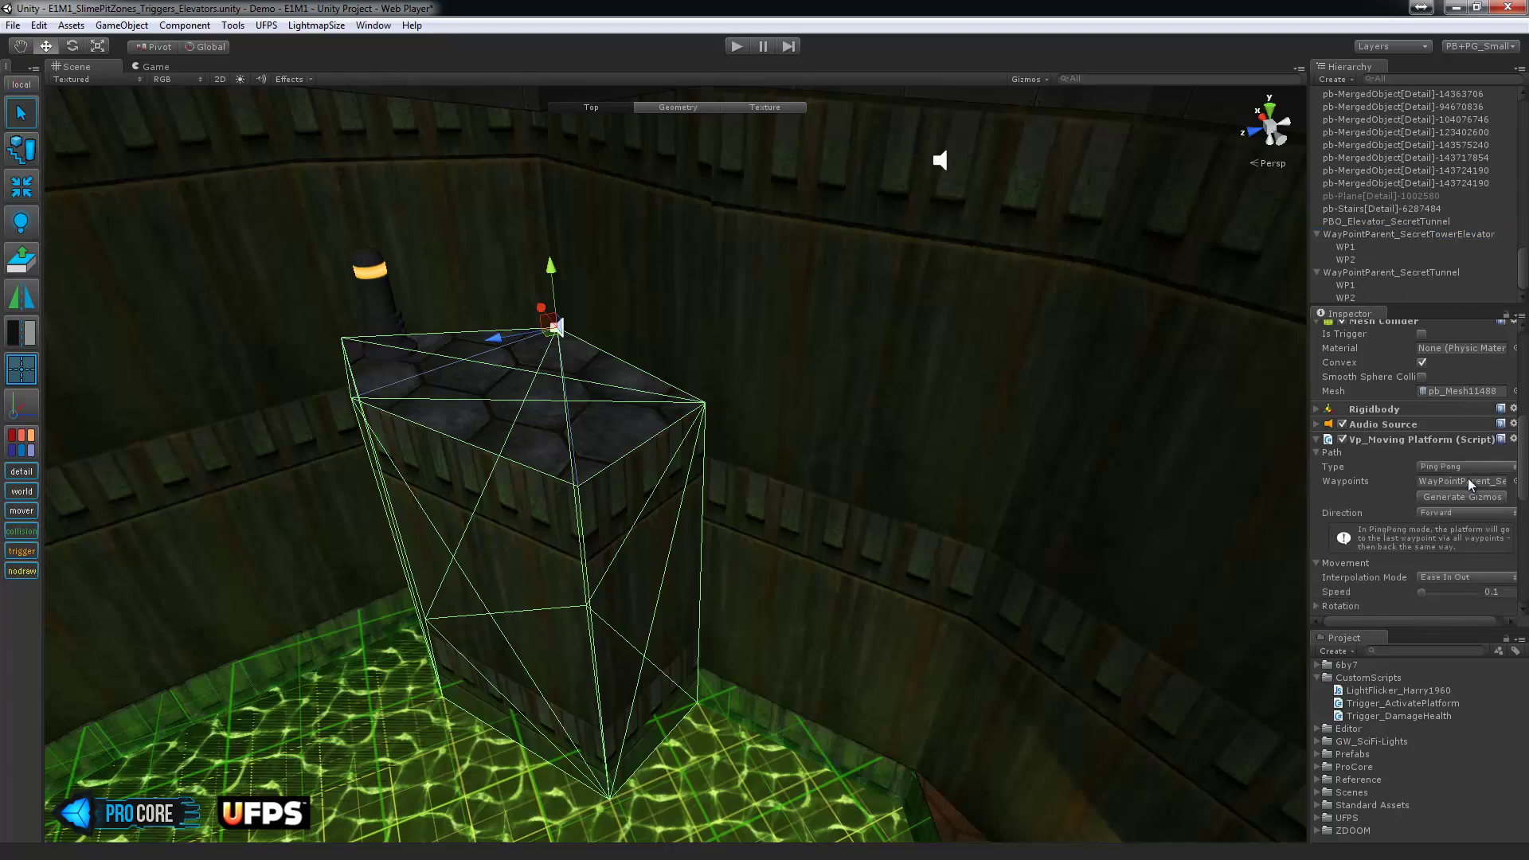
Set the tower block's moving platform path type to Target and its Auto Start to 0.
{"action": "left_click", "coordinate": [1466, 465]}
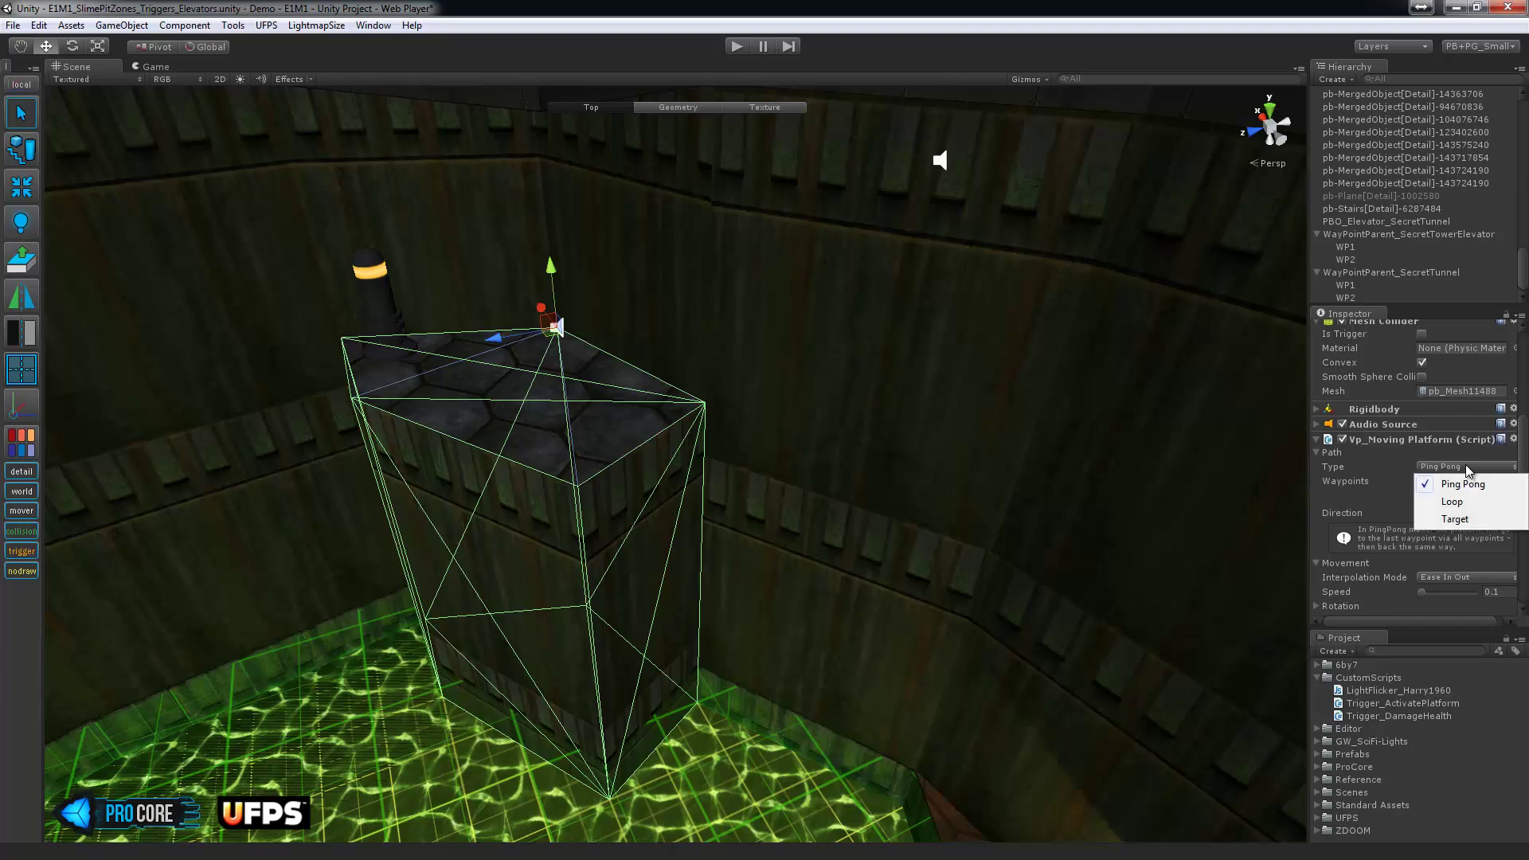
{"action": "left_click", "coordinate": [1484, 520]}
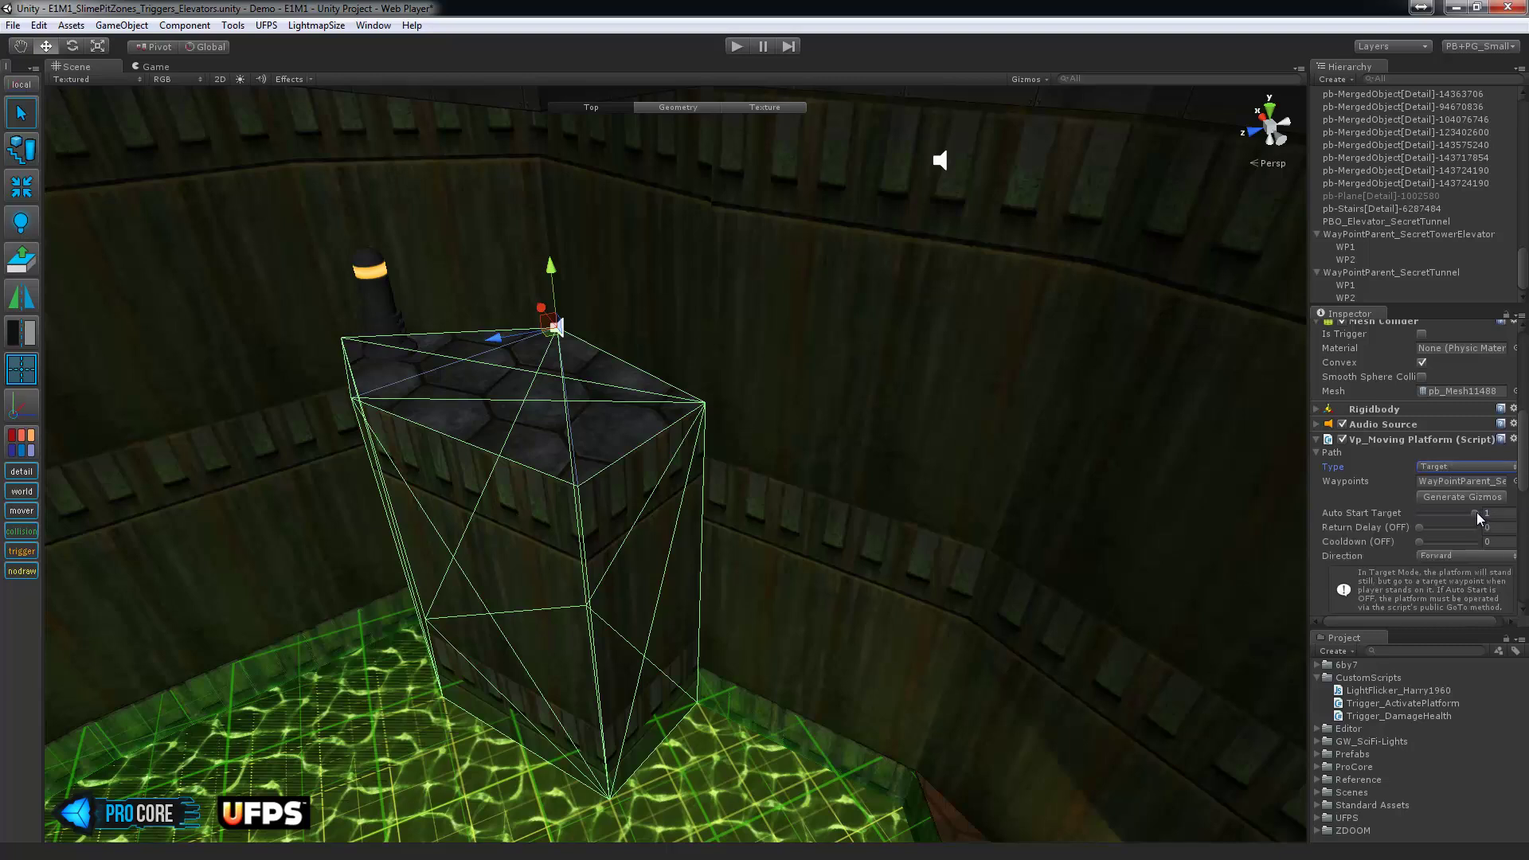
{"action": "left_click", "coordinate": [1477, 513]}
{"action": "left_click_drag", "start_coordinate": [1451, 513], "coordinate": [1399, 526]}
{"action": "scroll", "coordinate": [859, 474], "scroll_direction": "down", "scroll_amount": 10}
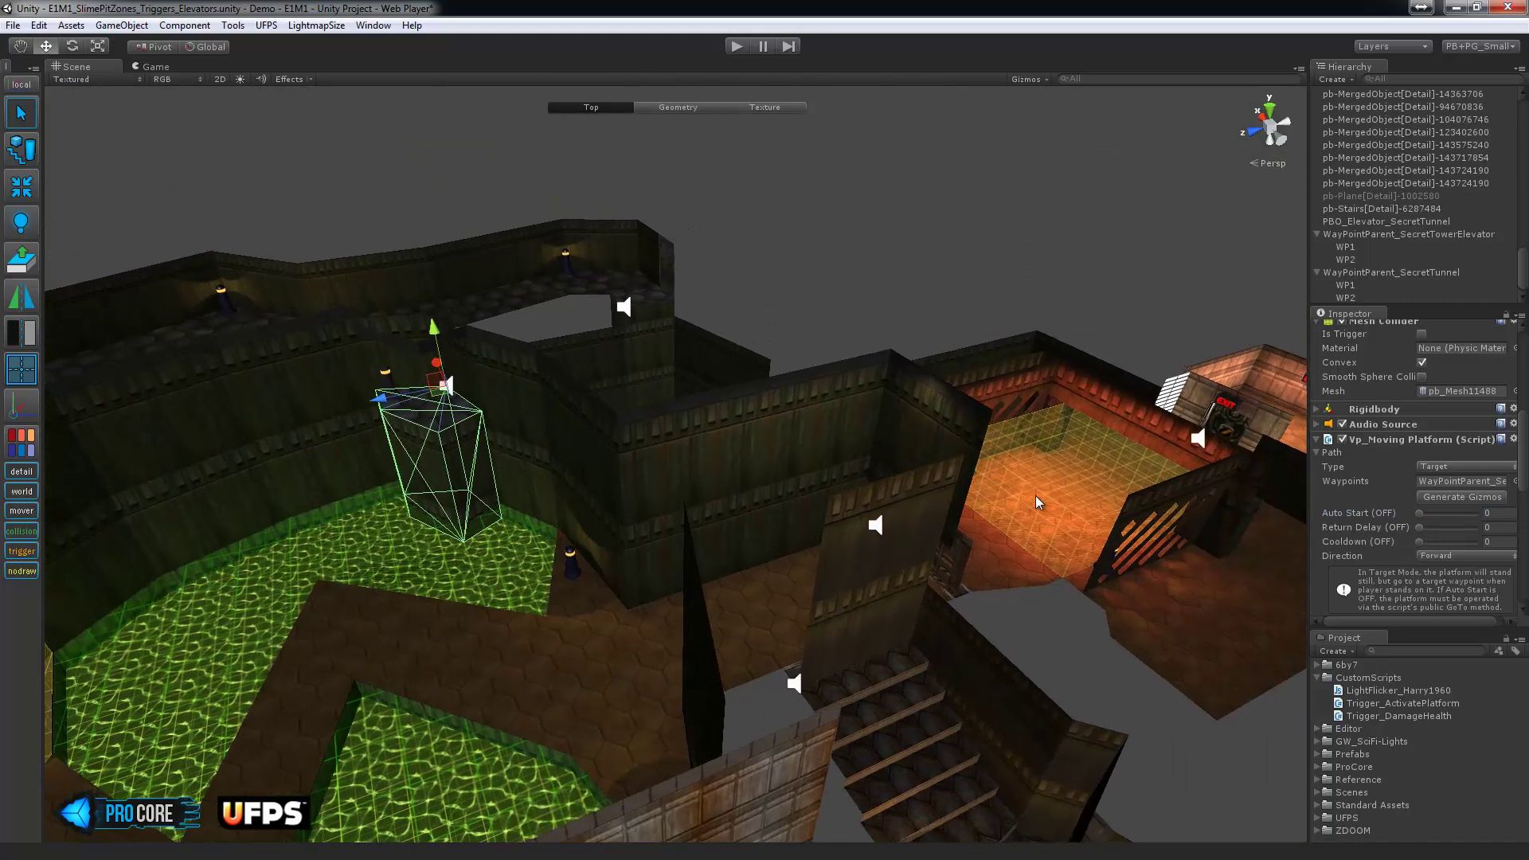
{"action": "scroll", "coordinate": [472, 523], "scroll_direction": "up", "scroll_amount": 10}
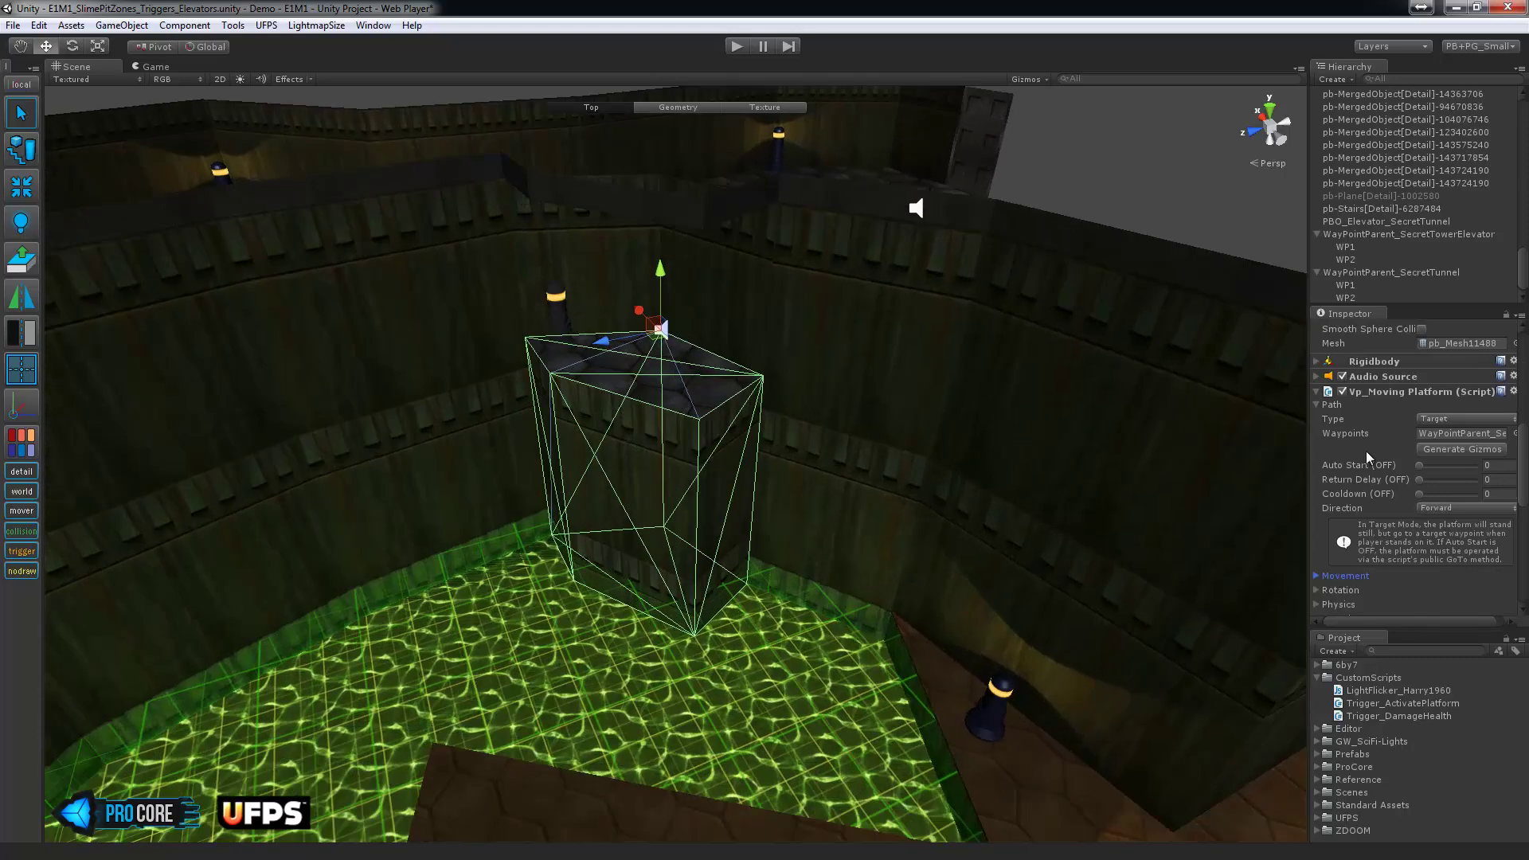
Set the tower platform's movement interpolation mode to Ease Out and its speed to 0.5.
{"action": "scroll", "coordinate": [1359, 476], "scroll_direction": "down", "scroll_amount": 3}
{"action": "left_click", "coordinate": [1319, 528]}
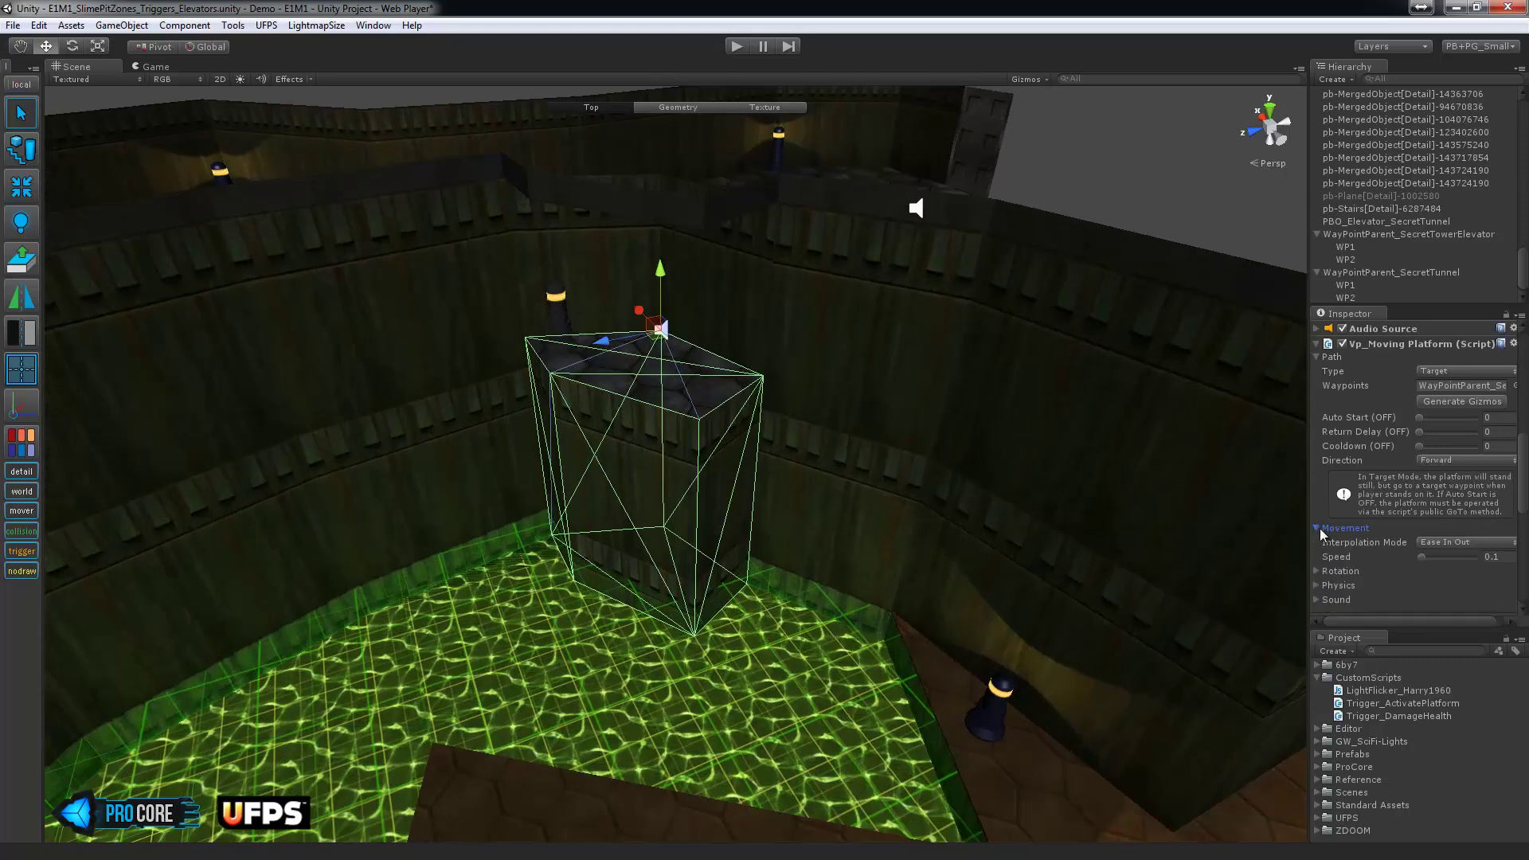
{"action": "scroll", "coordinate": [1424, 522], "scroll_direction": "down", "scroll_amount": 3}
{"action": "left_click", "coordinate": [1462, 449]}
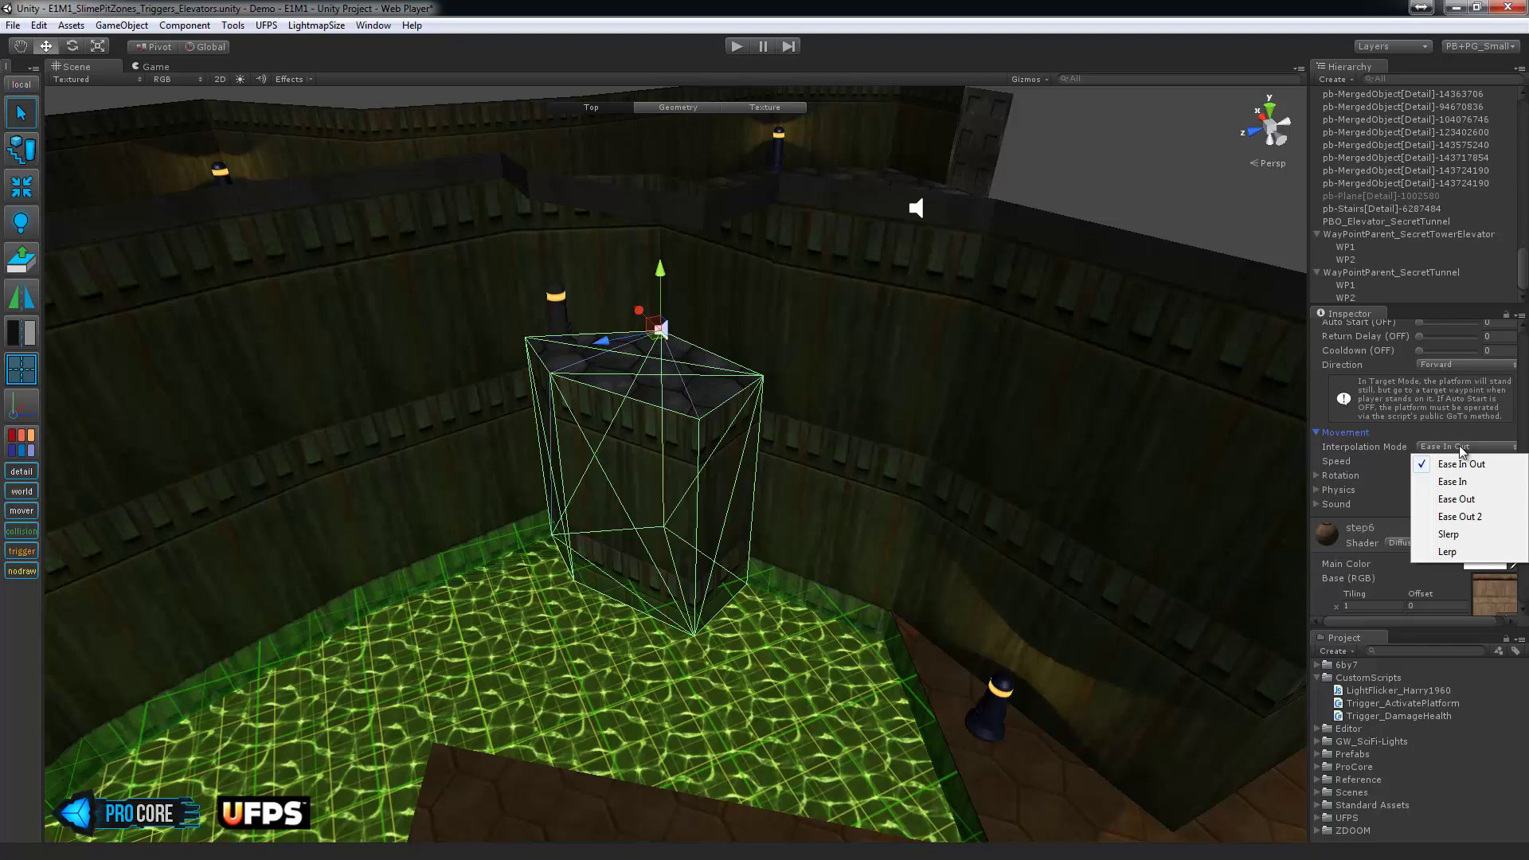
{"action": "left_click", "coordinate": [1479, 500]}
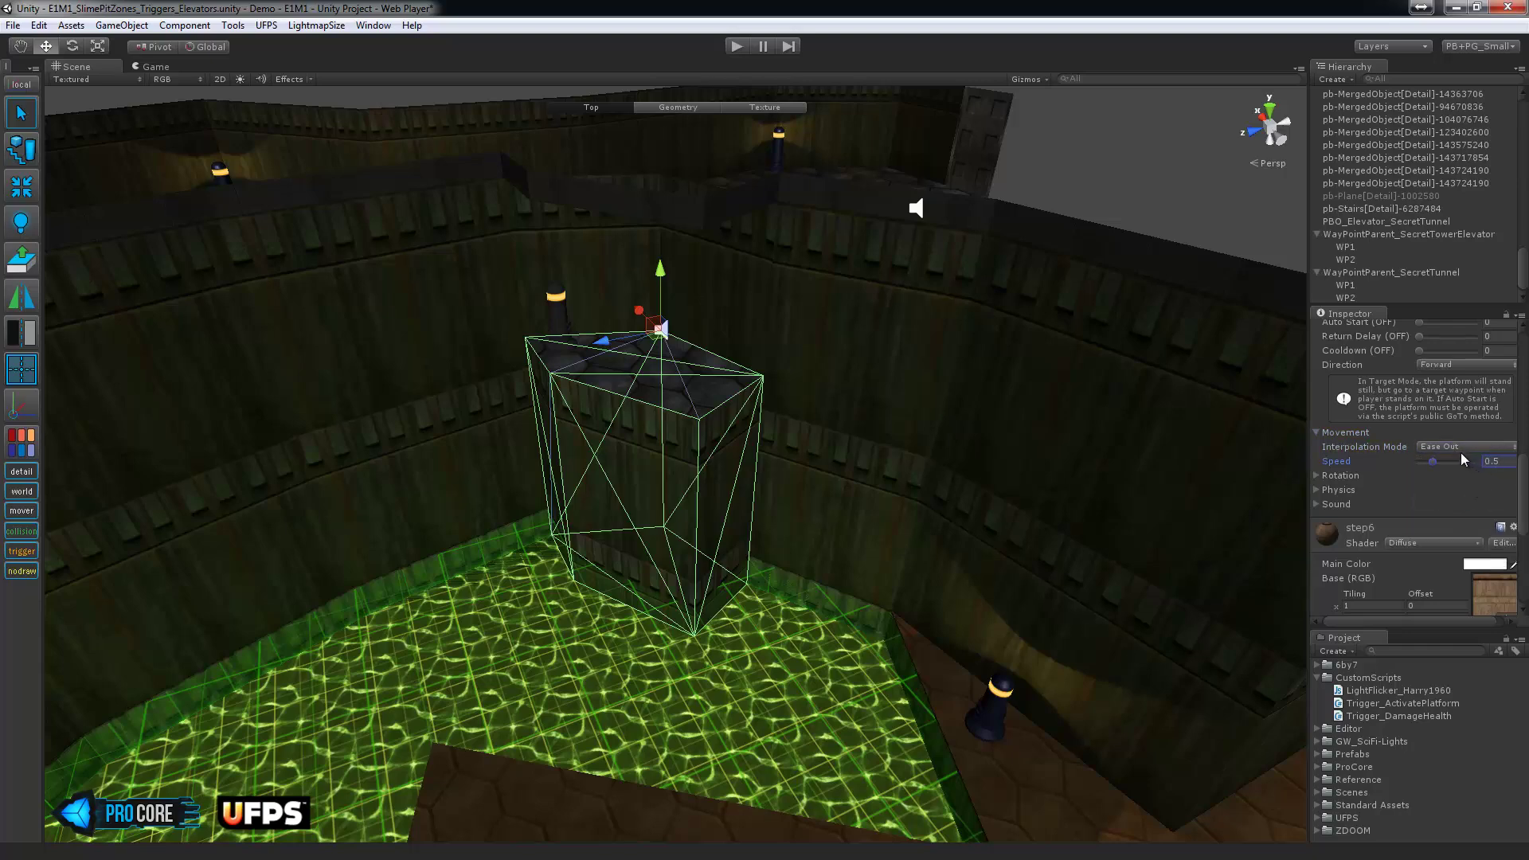
Rename the tower block object PBO_TowerElevator.
{"action": "scroll", "coordinate": [1426, 231], "scroll_direction": "up", "scroll_amount": 5}
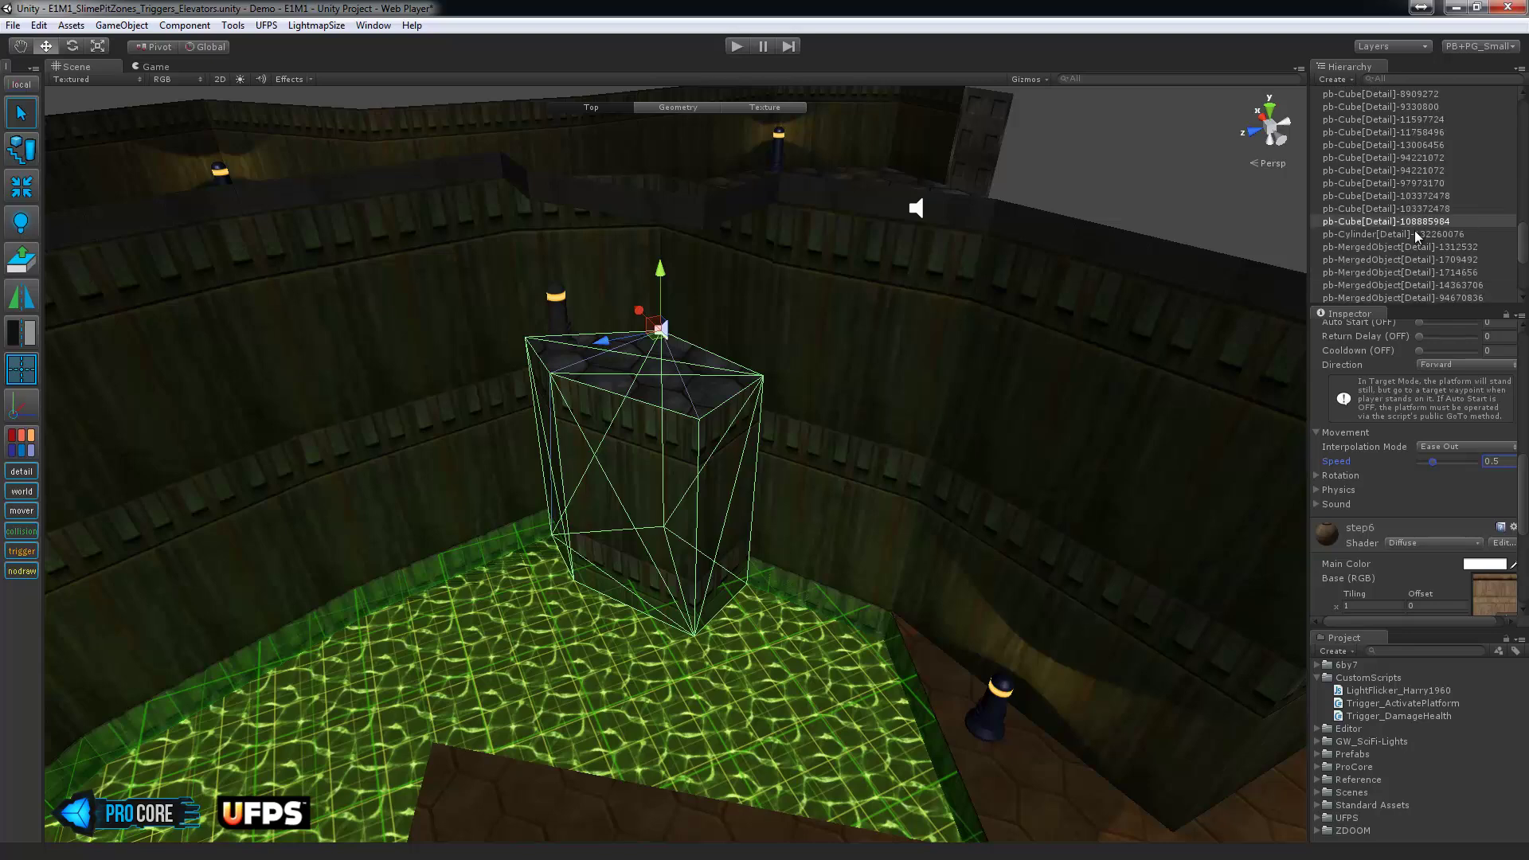
{"action": "left_click", "coordinate": [1420, 224]}
{"action": "left_click", "coordinate": [1419, 223]}
{"action": "type", "text": "PBO_TowerElevator"}
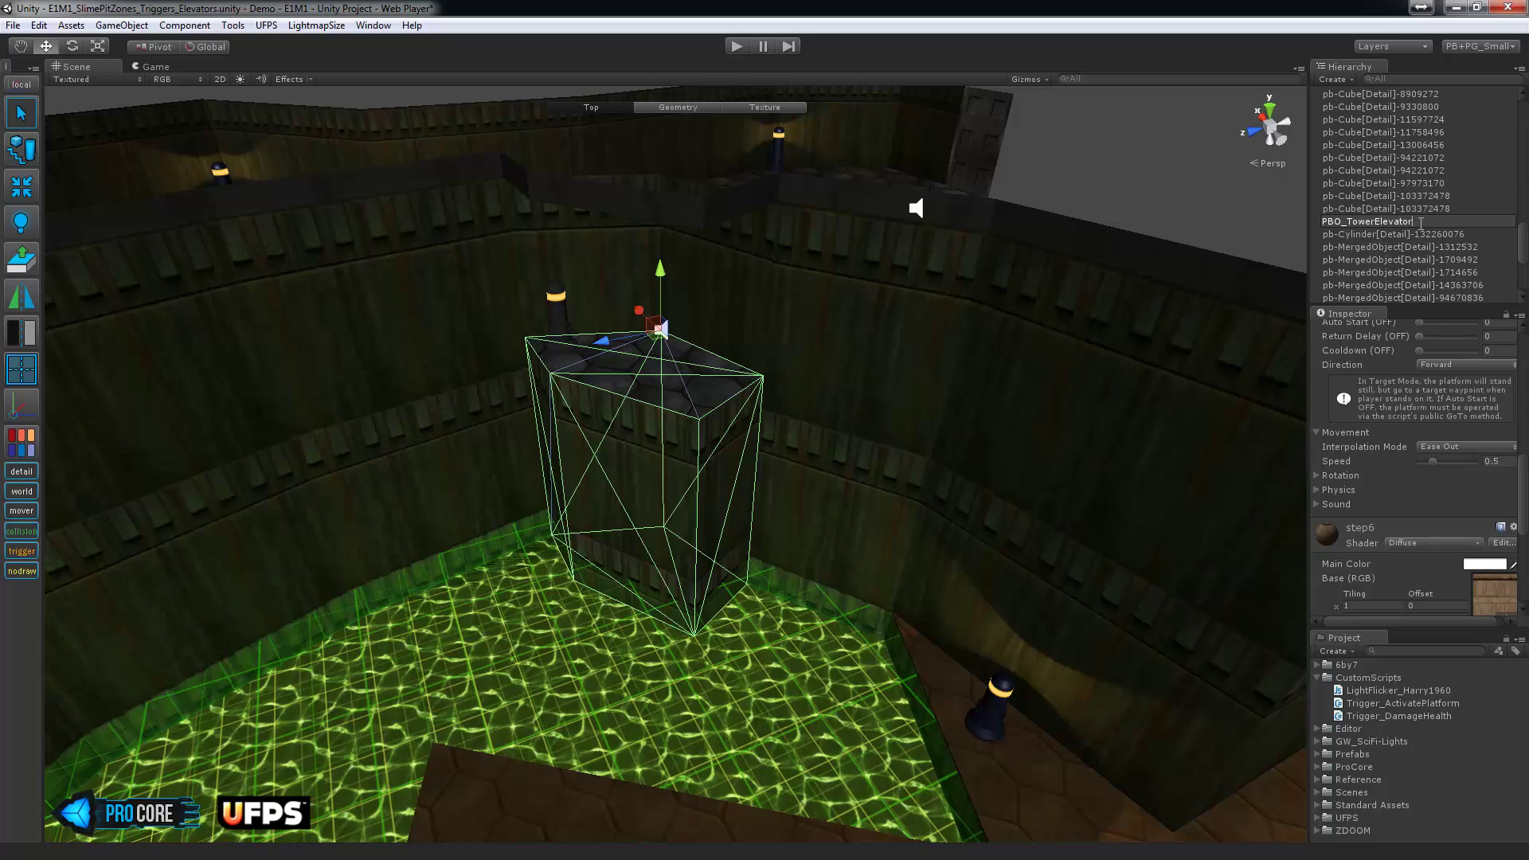
{"action": "key", "text": "Return"}
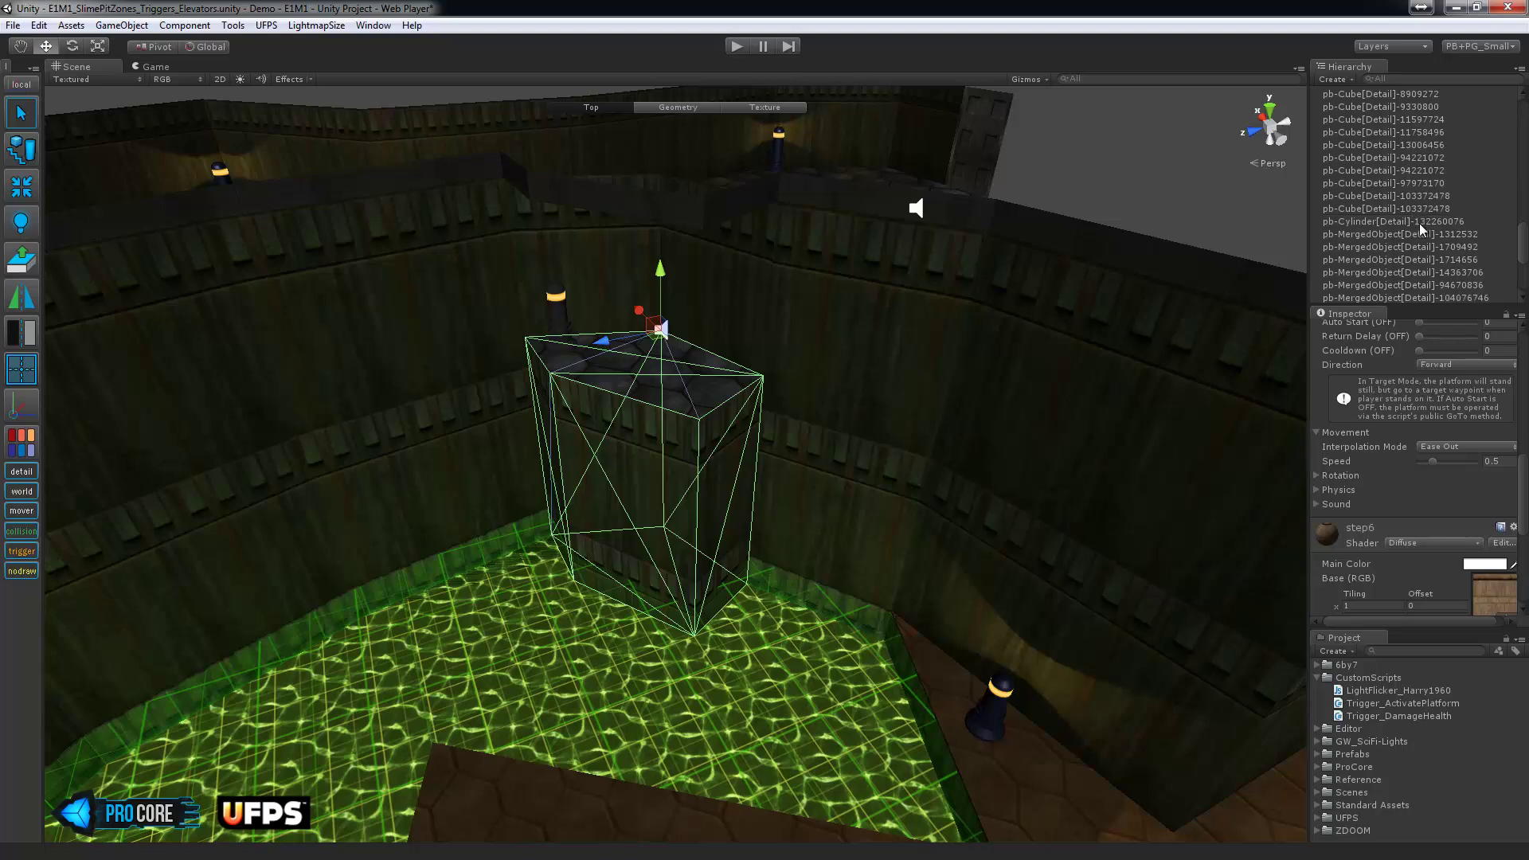
Link the red room's trigger volume to an elevator, trying PBO_Elevator_SecretTunnel and PBO_TowerElevator as its My Elevator.
{"action": "middle_click_drag", "start_coordinate": [1087, 401], "coordinate": [803, 433]}
{"action": "scroll", "coordinate": [803, 433], "scroll_direction": "down", "scroll_amount": 7}
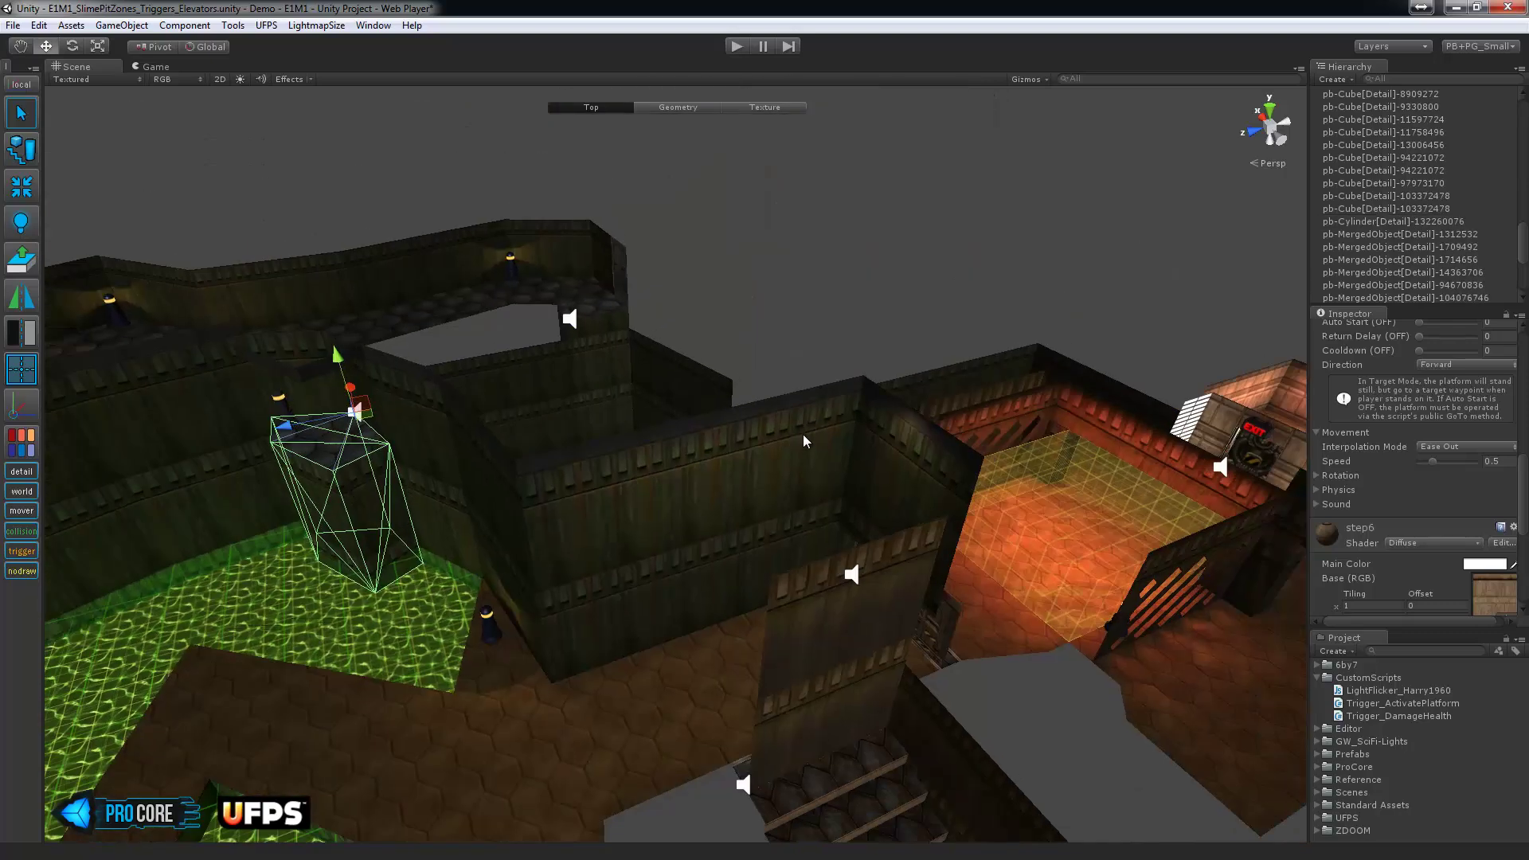
{"action": "left_click", "coordinate": [1026, 484]}
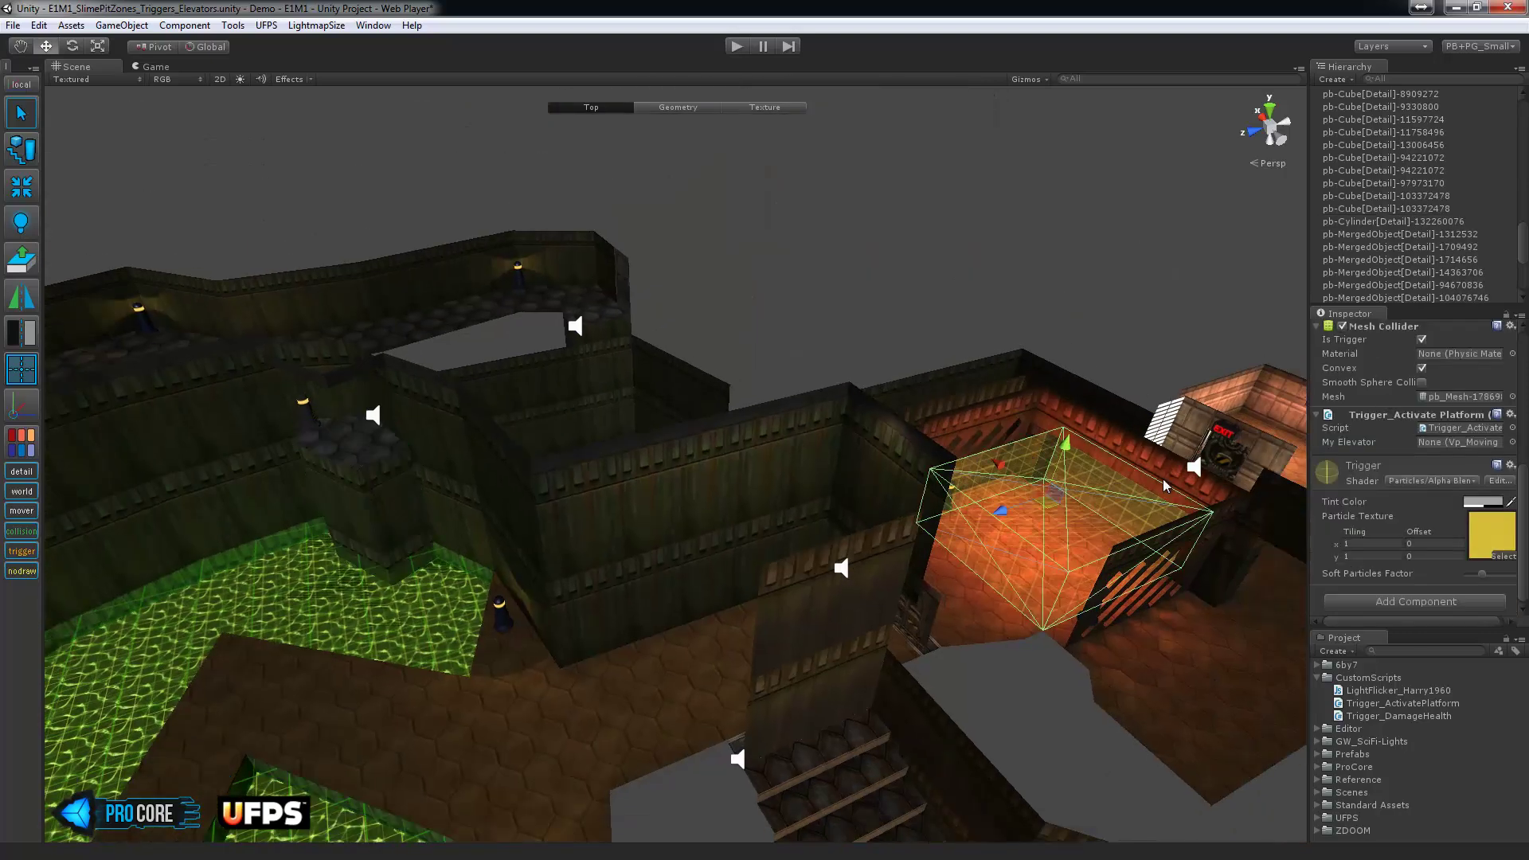
{"action": "left_click", "coordinate": [1513, 443]}
{"action": "left_click", "coordinate": [777, 298]}
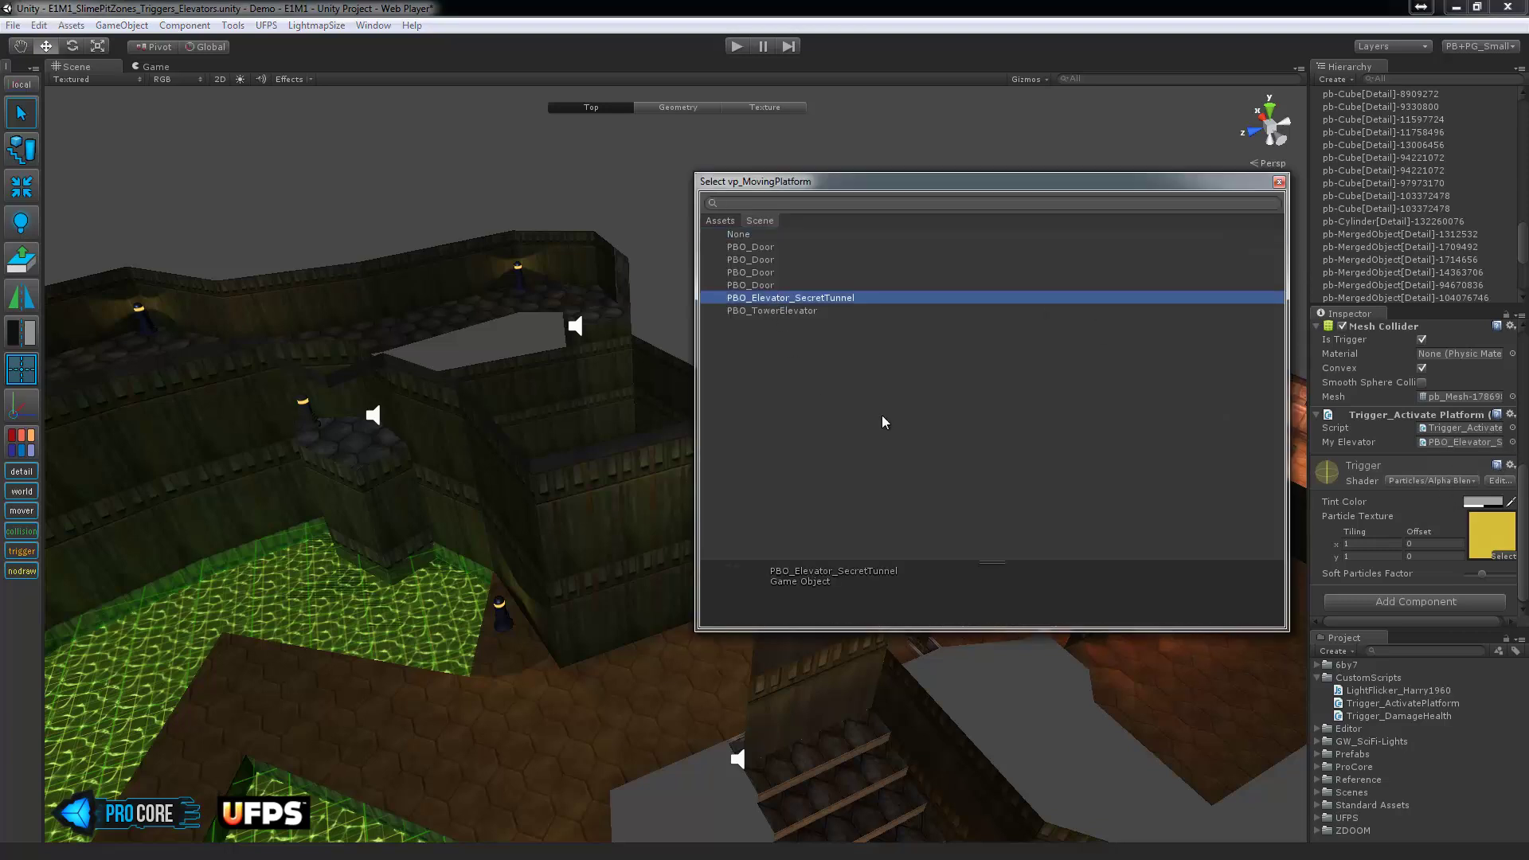
{"action": "left_click", "coordinate": [797, 311]}
{"action": "left_click", "coordinate": [790, 305]}
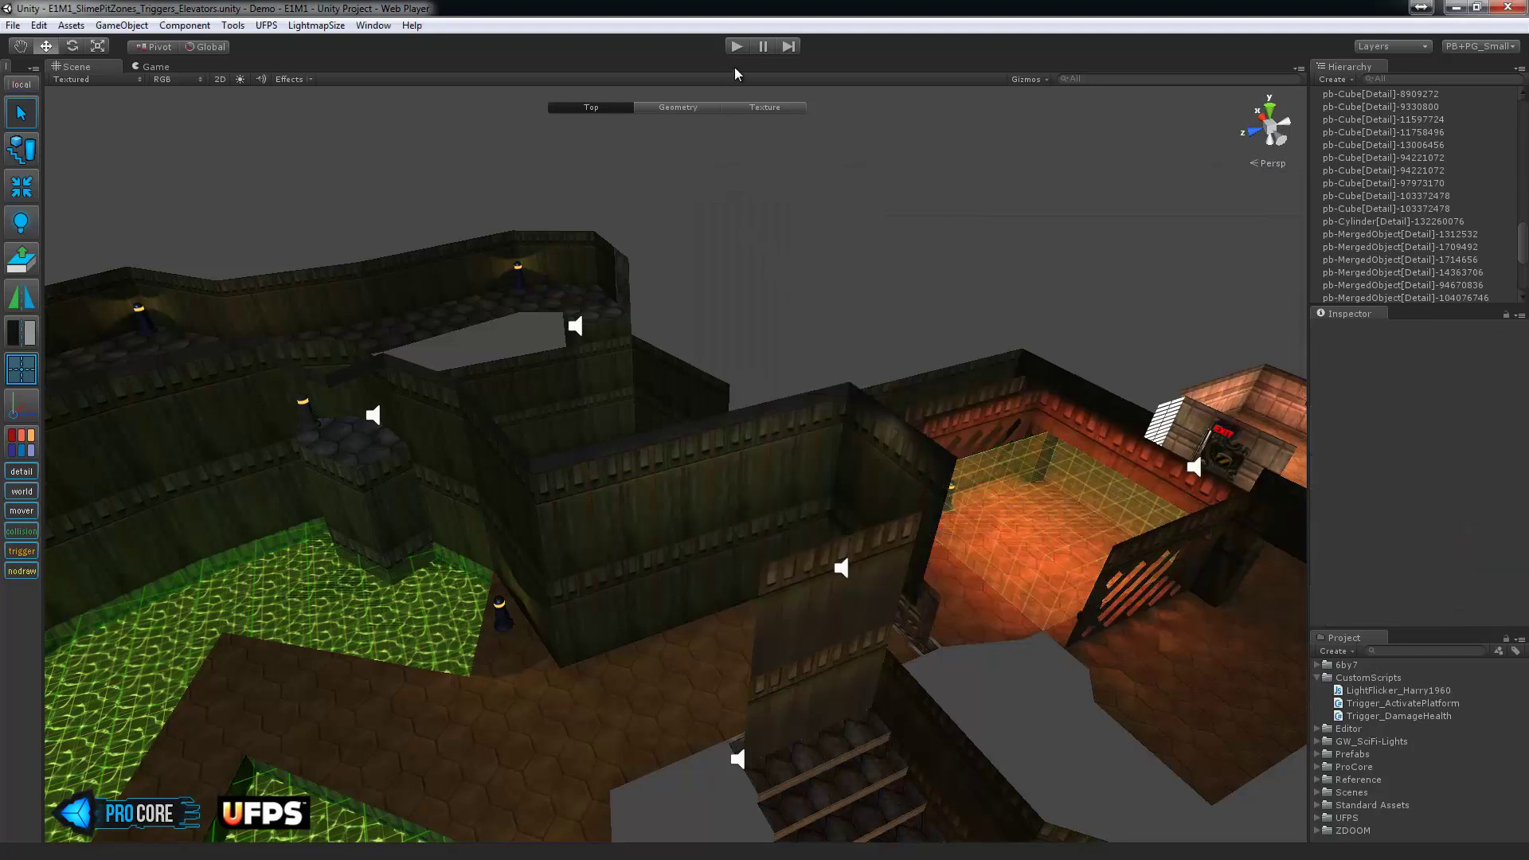
Start a playtest of E1M1 and walk through the computer room into the corridor leading to the slime pit room.
{"action": "left_click", "coordinate": [738, 46]}
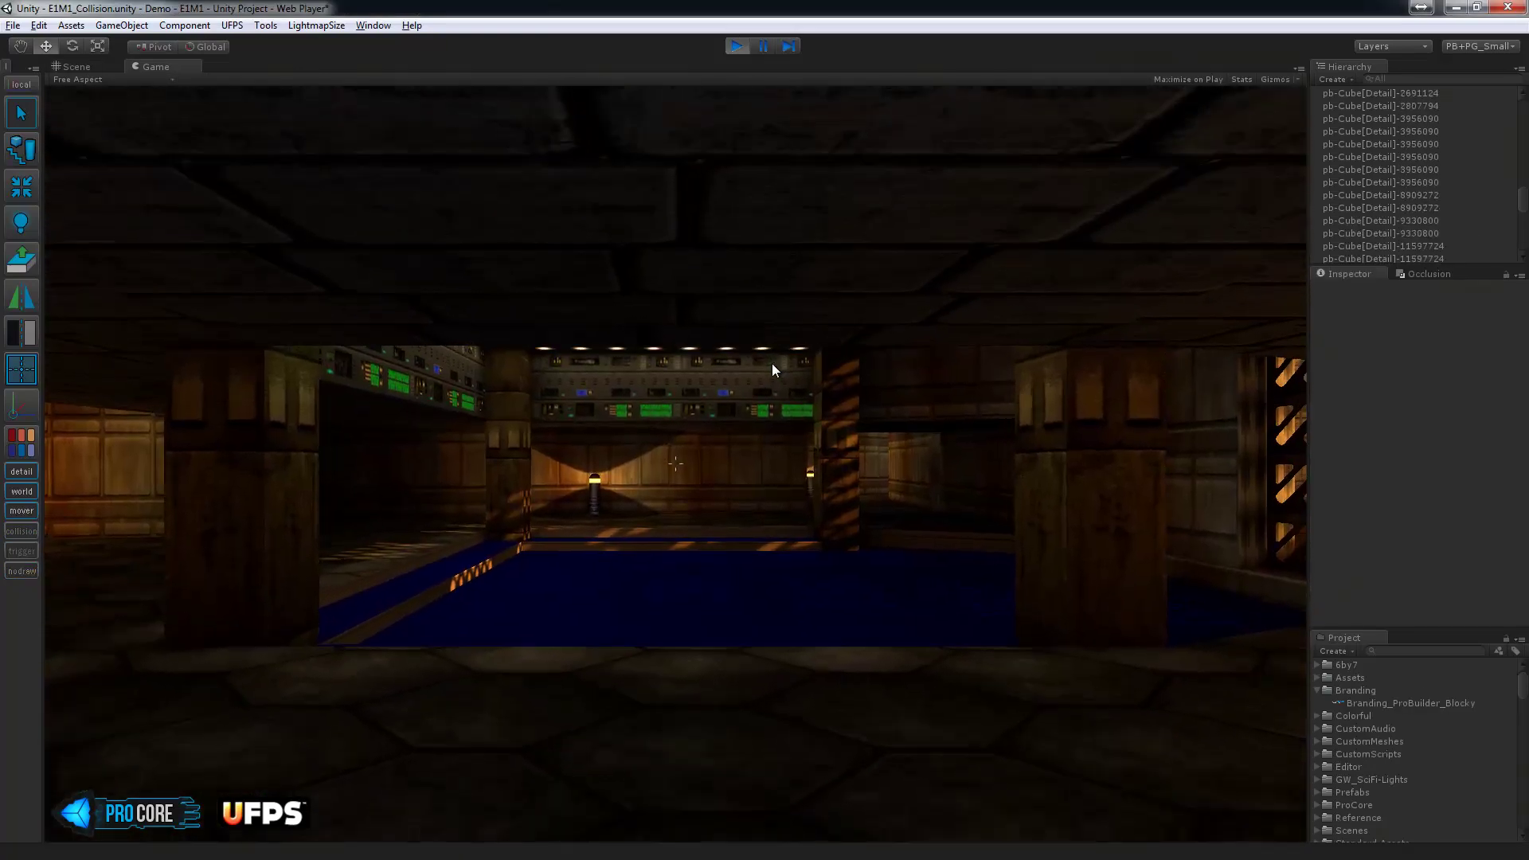
{"action": "key", "text": "w"}
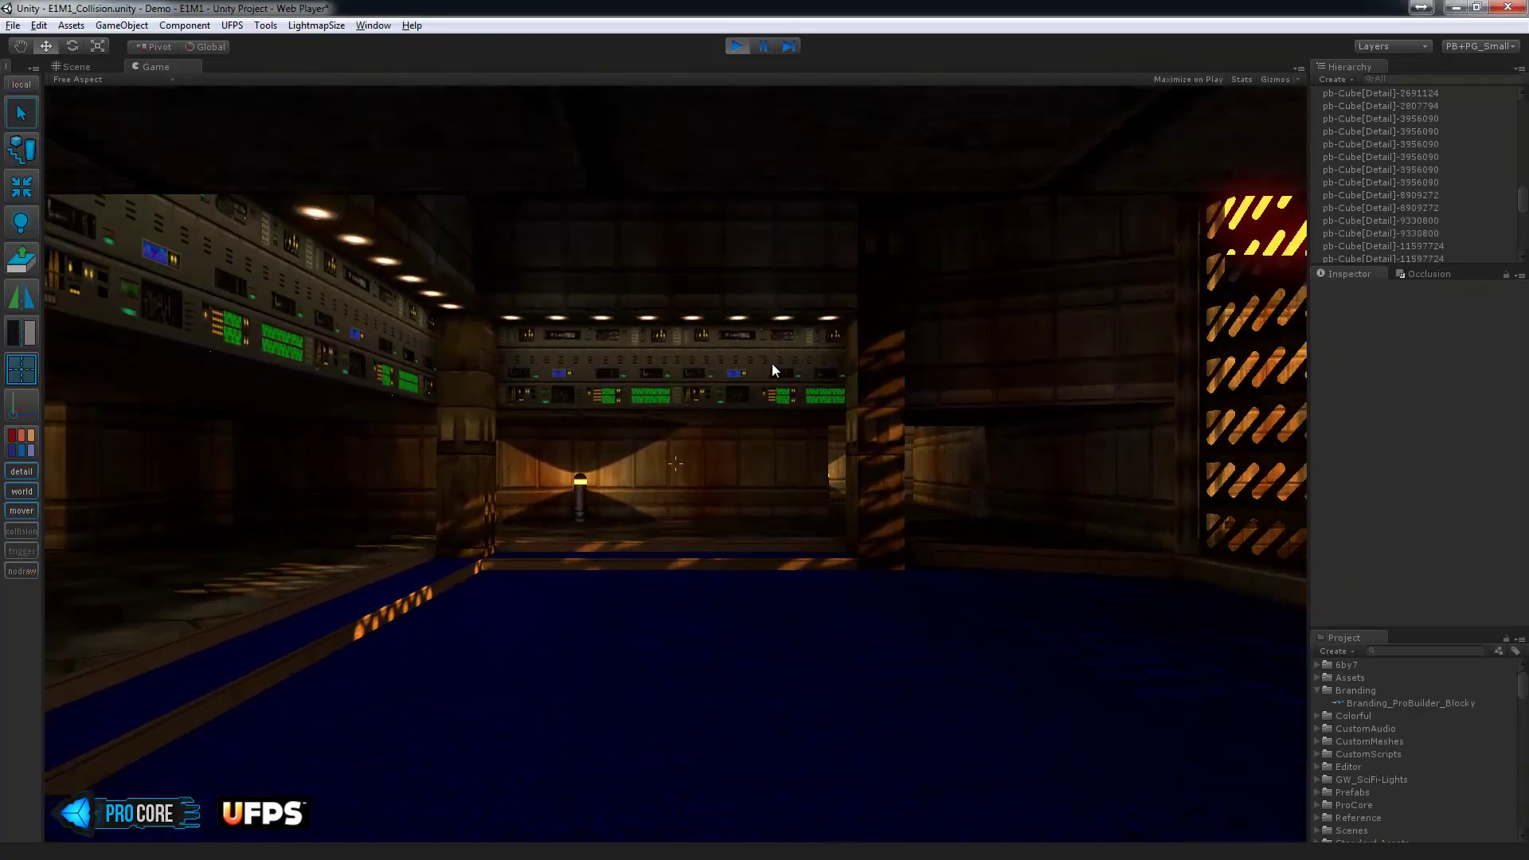
{"action": "left_click", "coordinate": [772, 363]}
{"action": "key", "text": "w"}
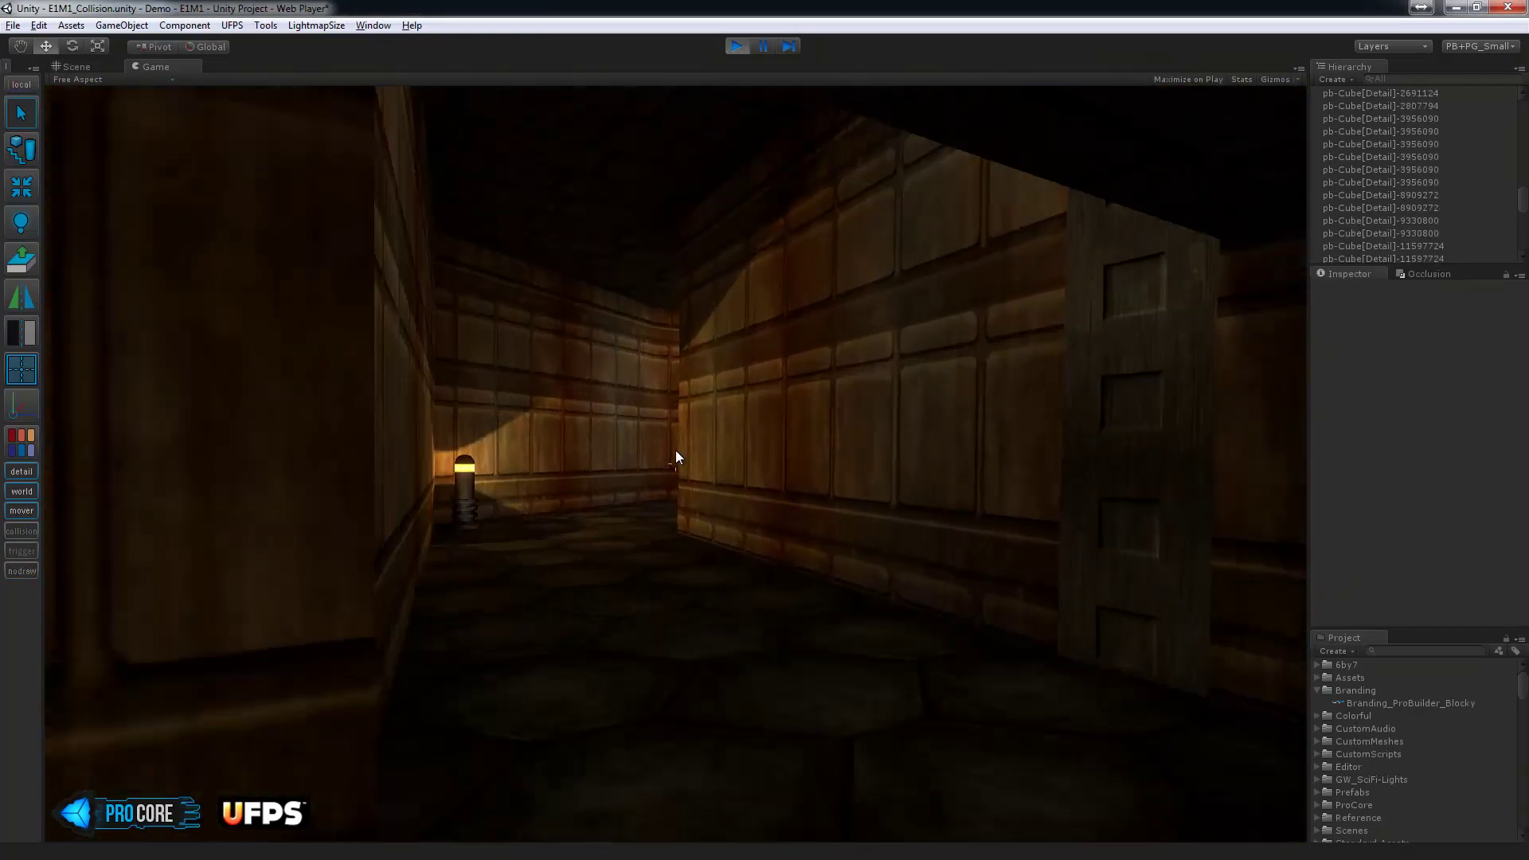
{"action": "key", "text": "w"}
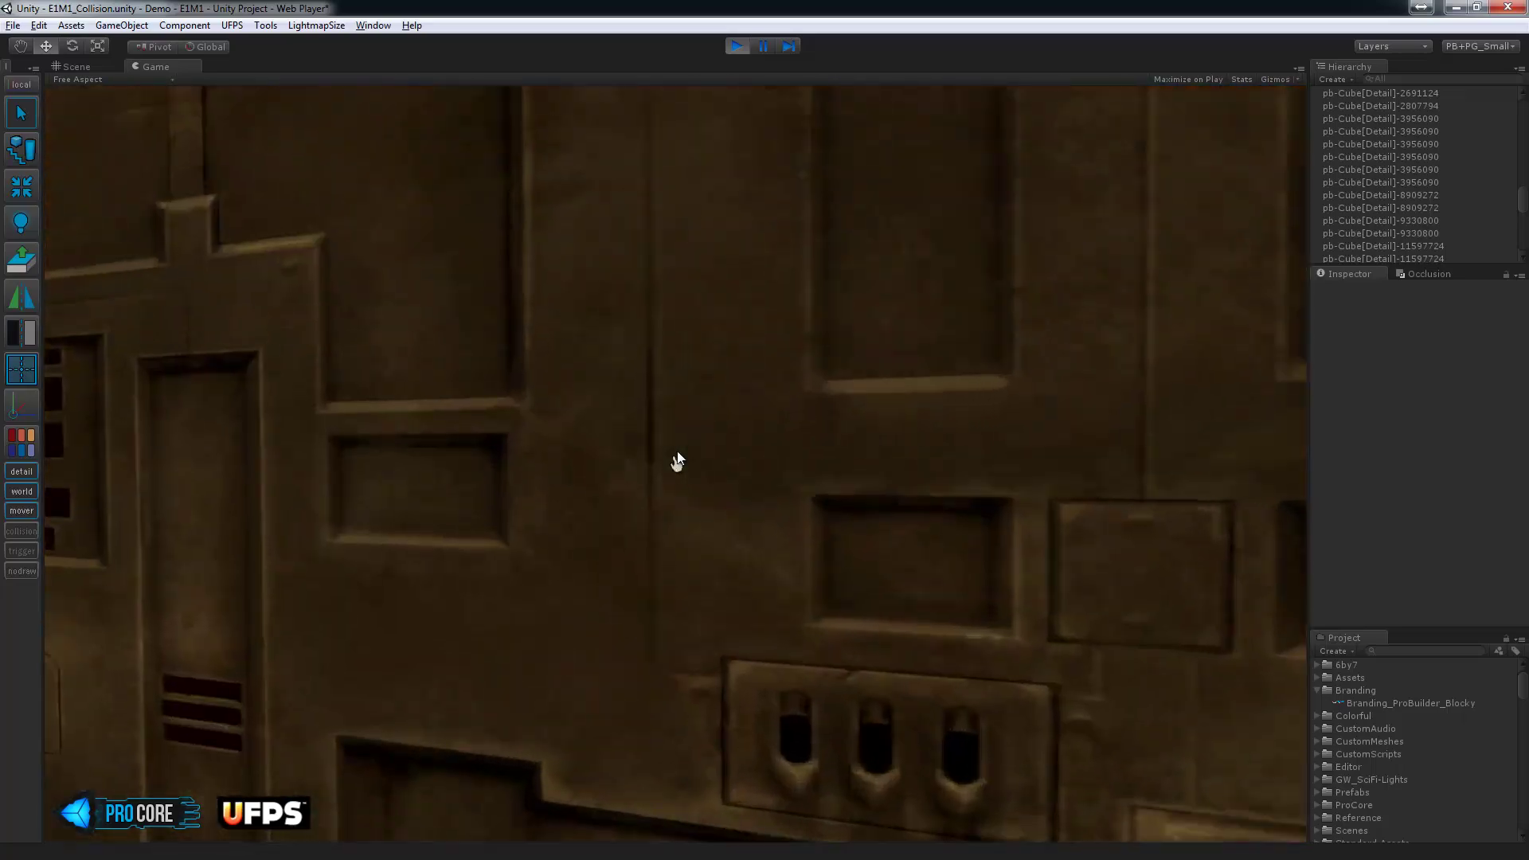
{"action": "key", "text": "w"}
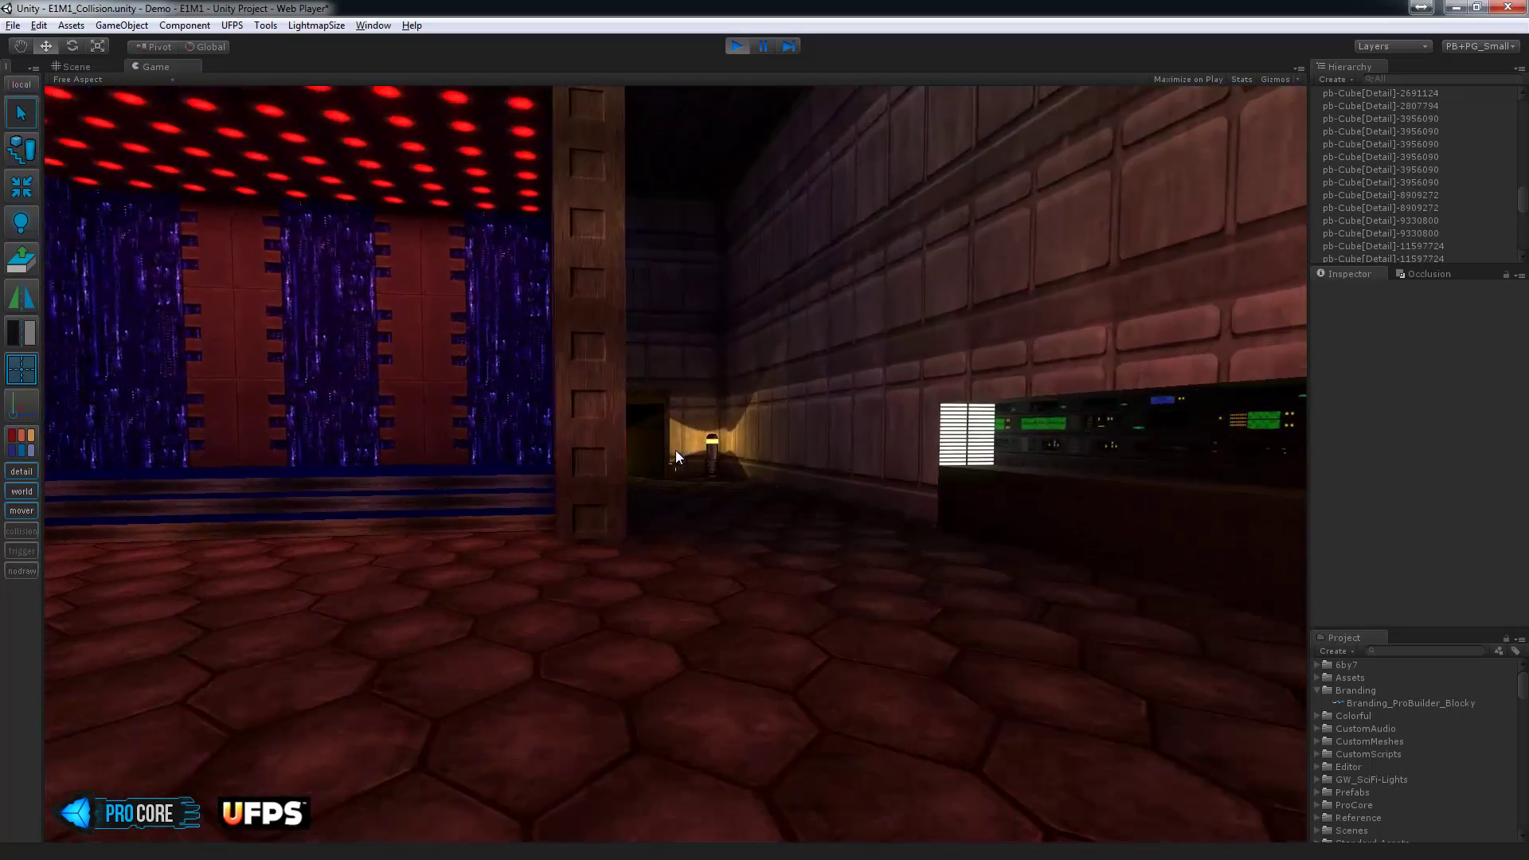
{"action": "key", "text": "w"}
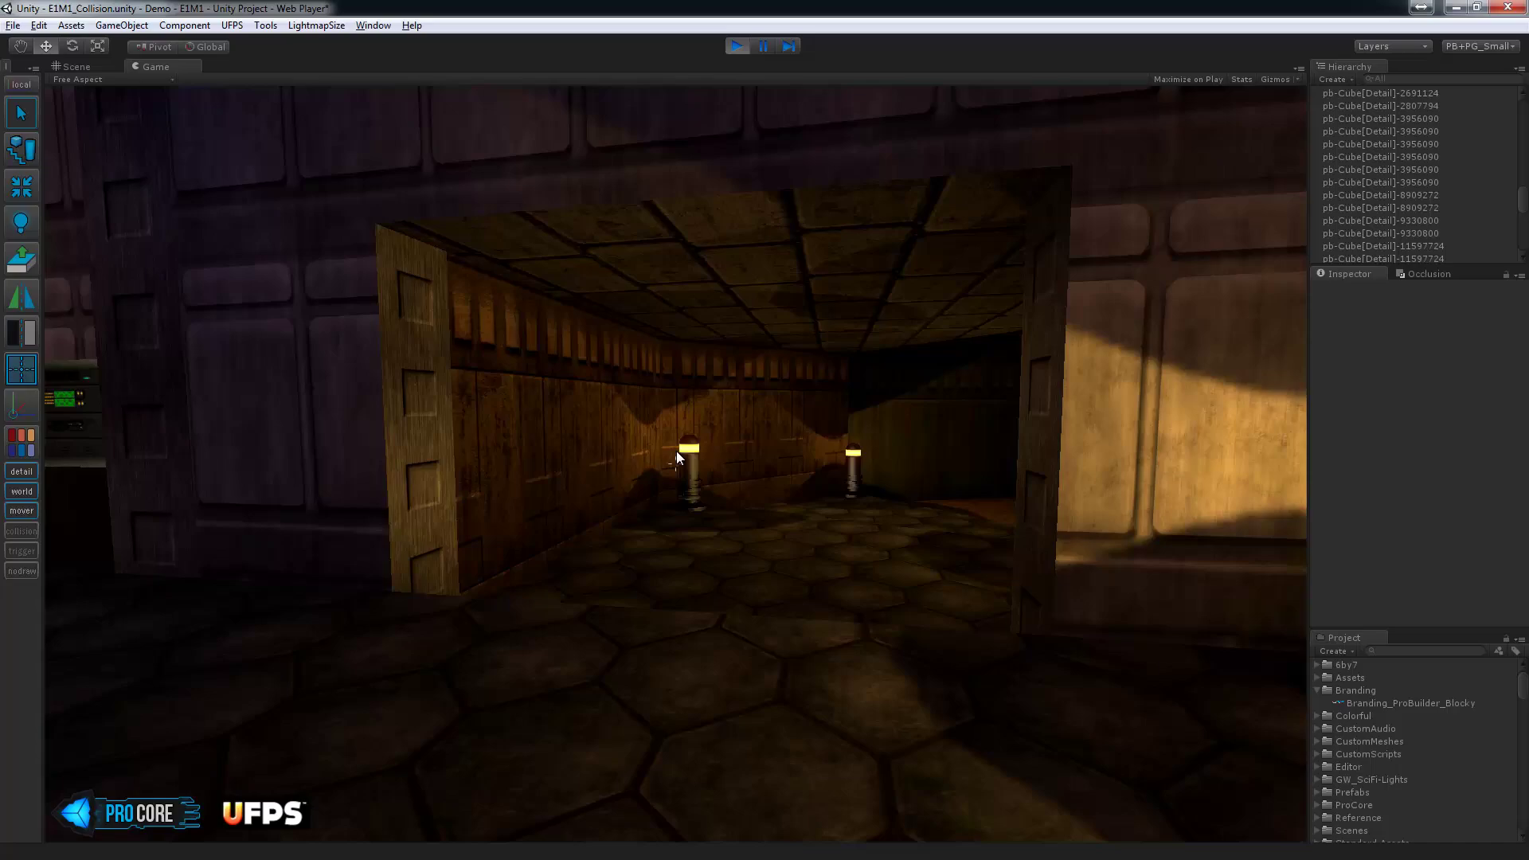
Cross the slime pit room and go through the far door into the red room to set off its trigger volume.
{"action": "key", "text": "w"}
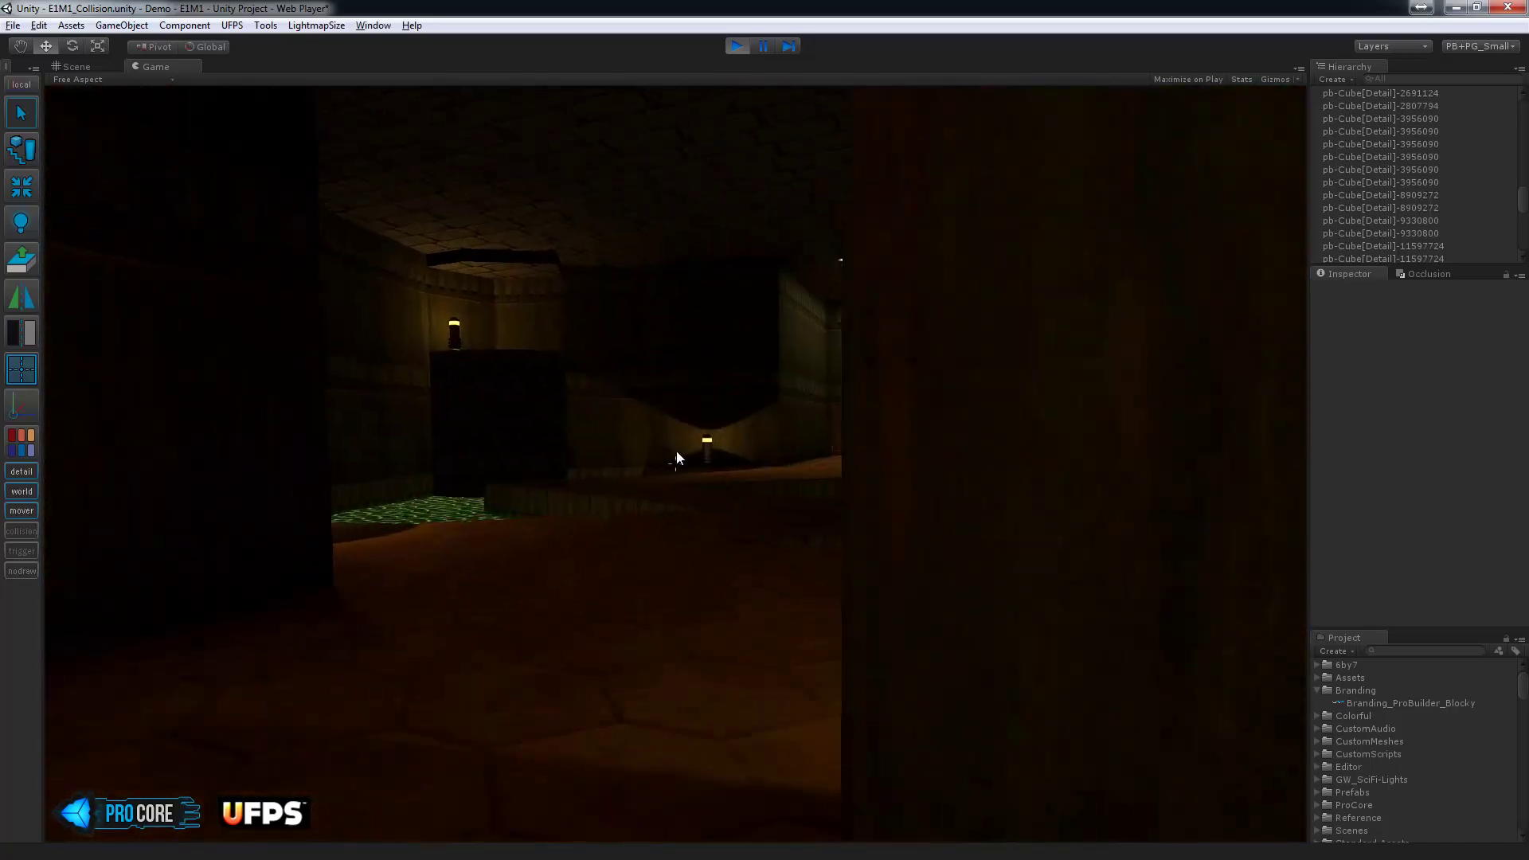
{"action": "key", "text": "w"}
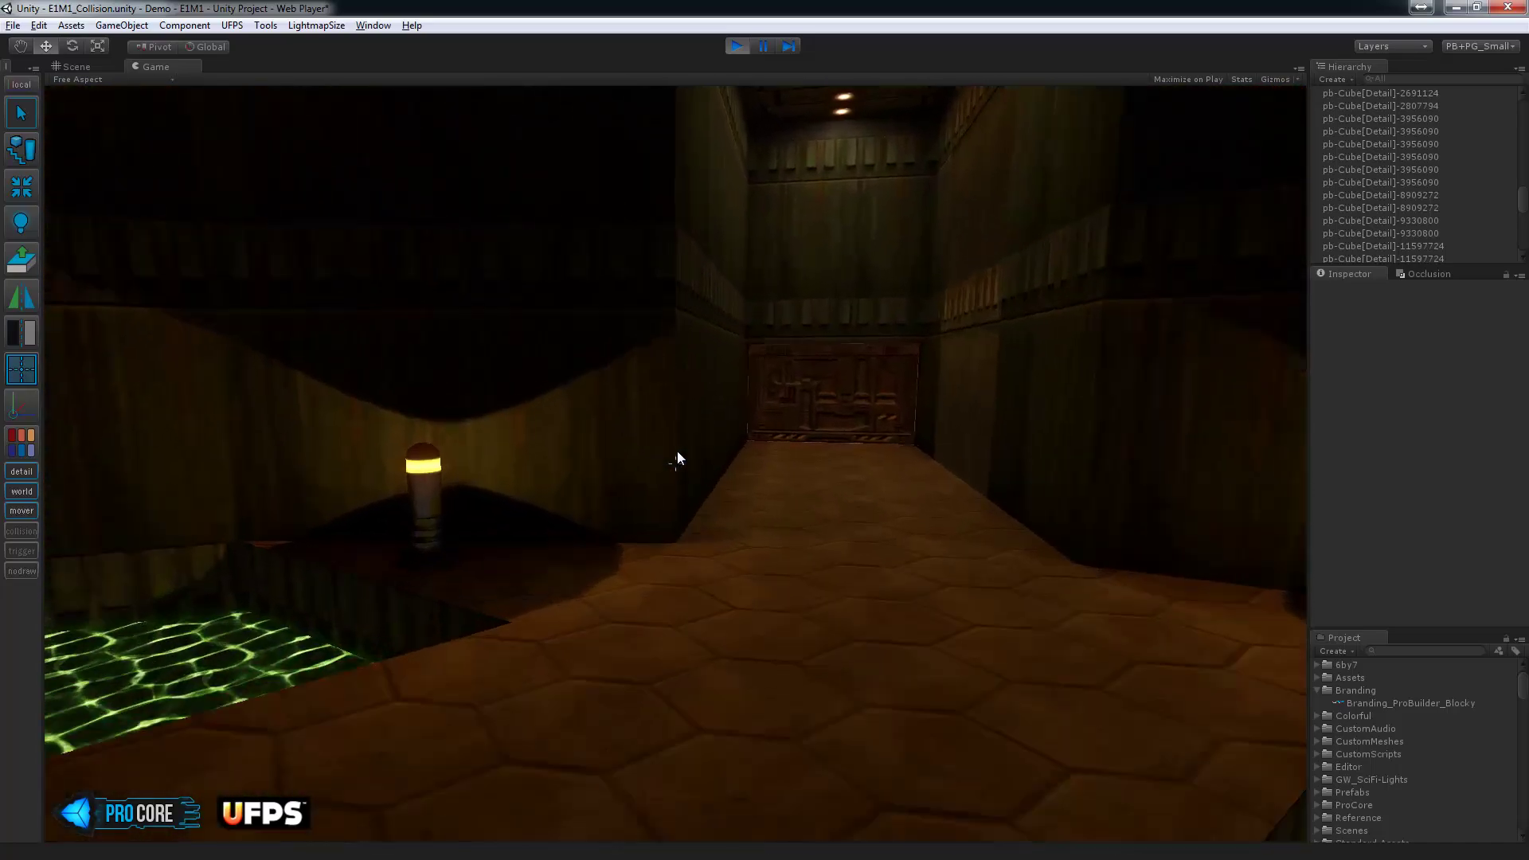
{"action": "key", "text": "w"}
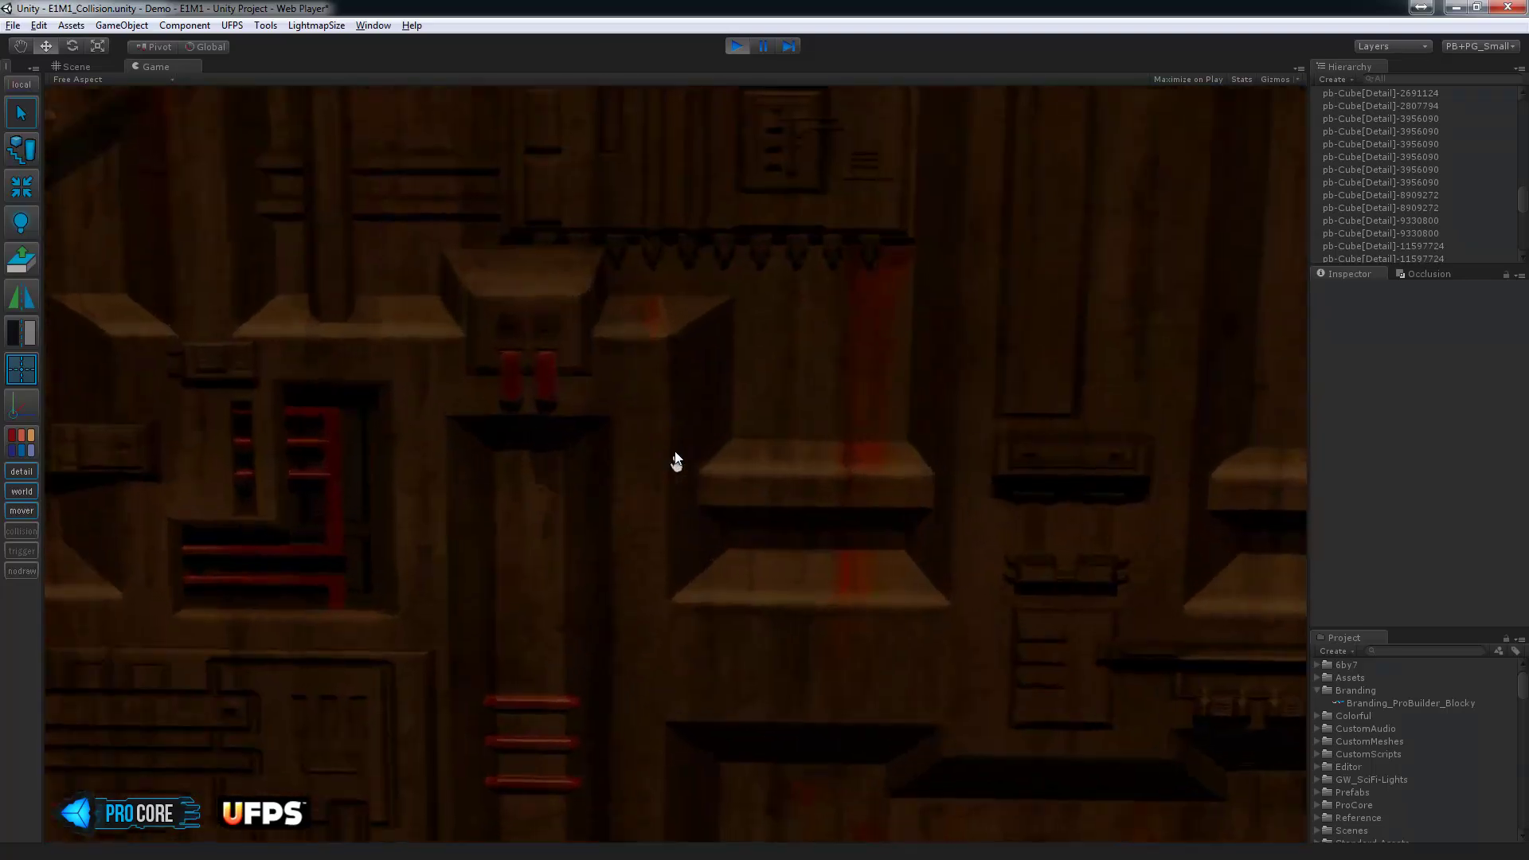
{"action": "key", "text": "w"}
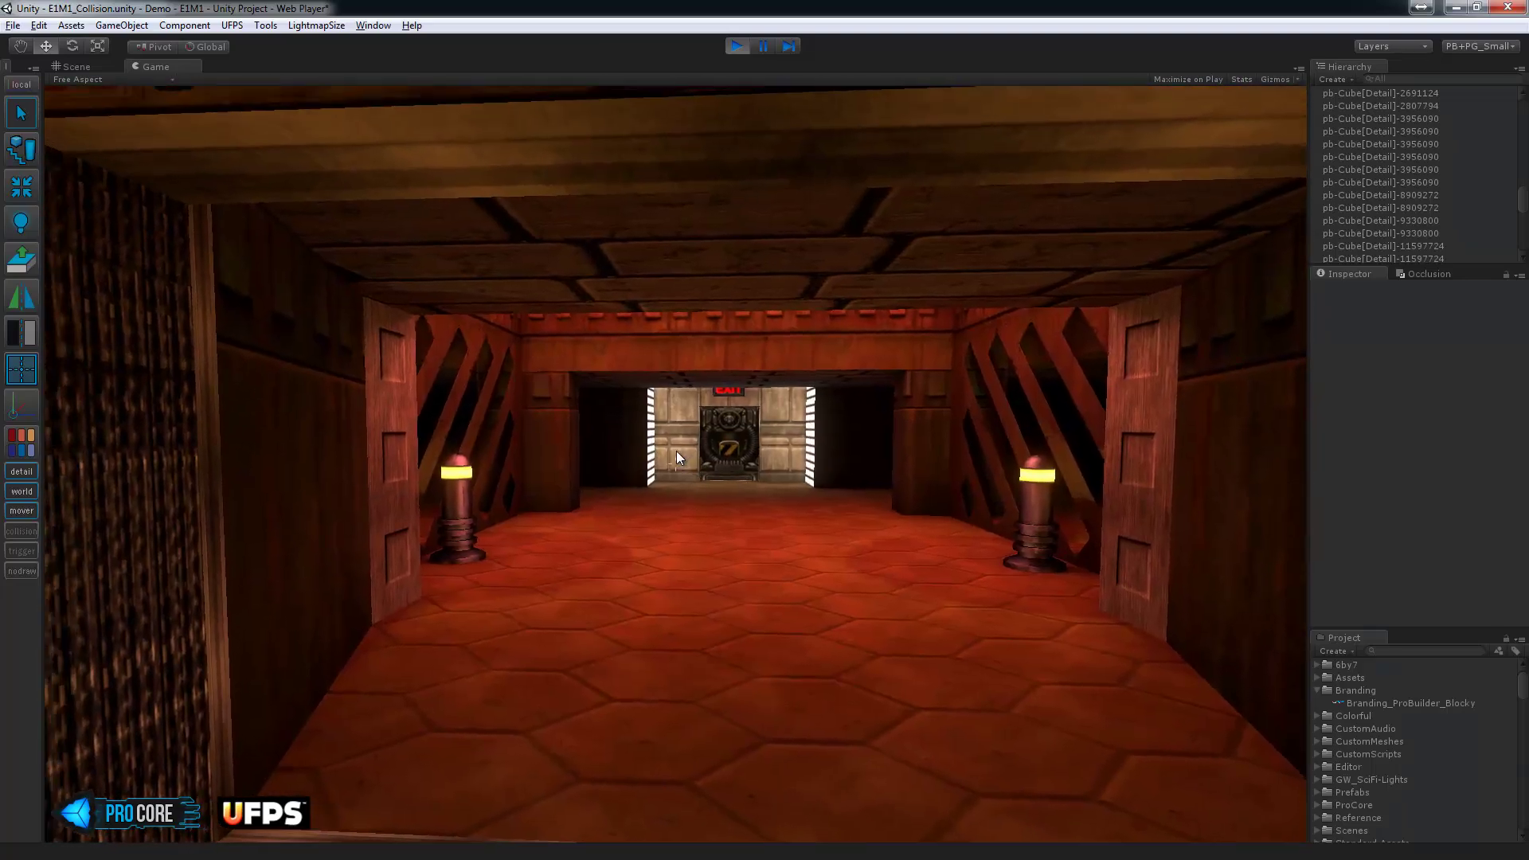
Back out of the red room and walk past the slime pits to the secret tunnel entrance to check its elevator.
{"action": "key", "text": "s"}
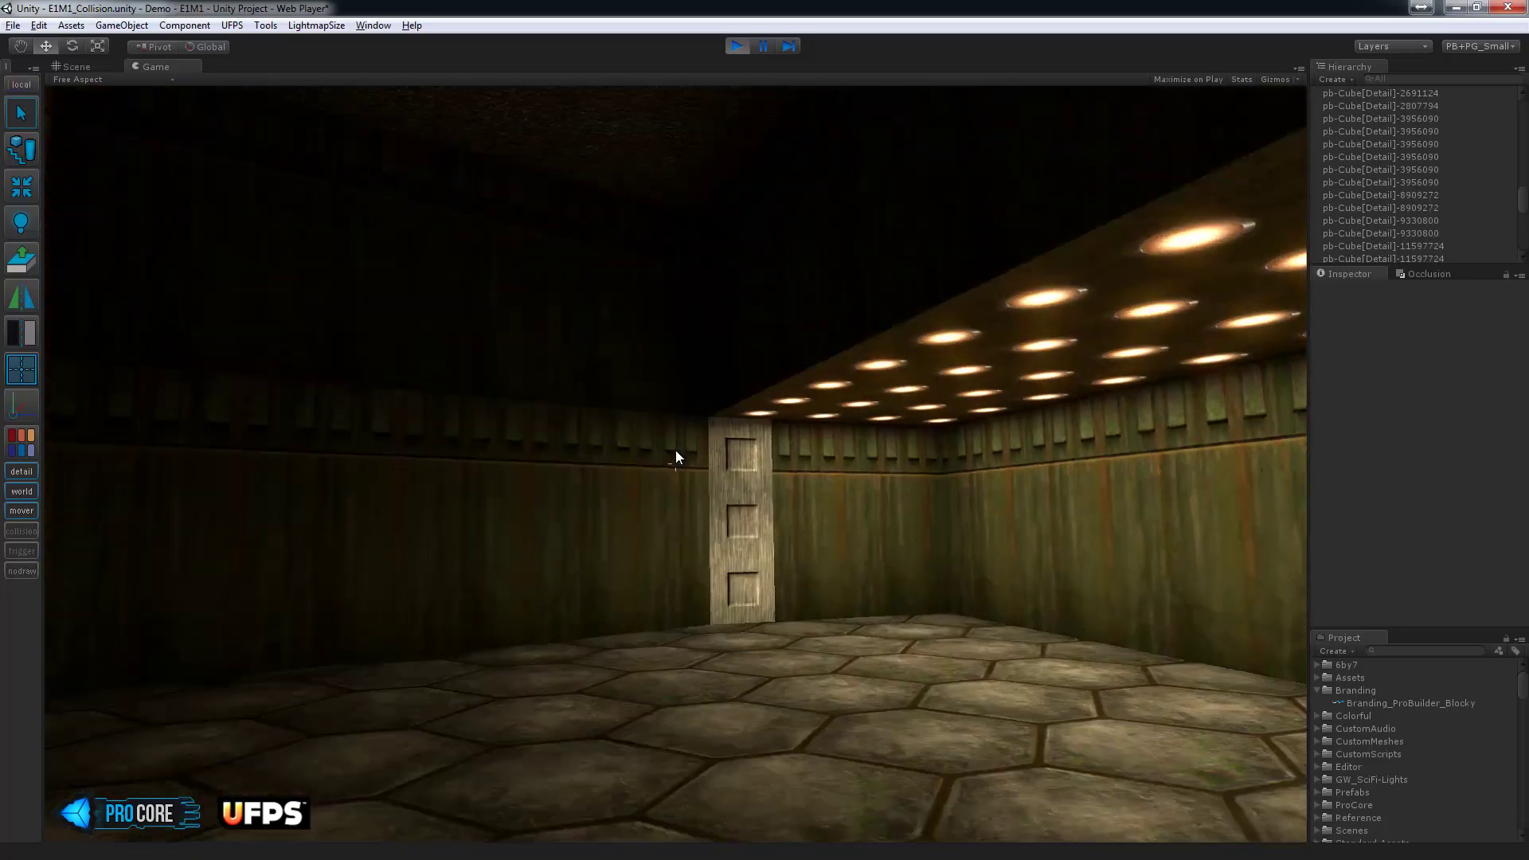
{"action": "key", "text": "w"}
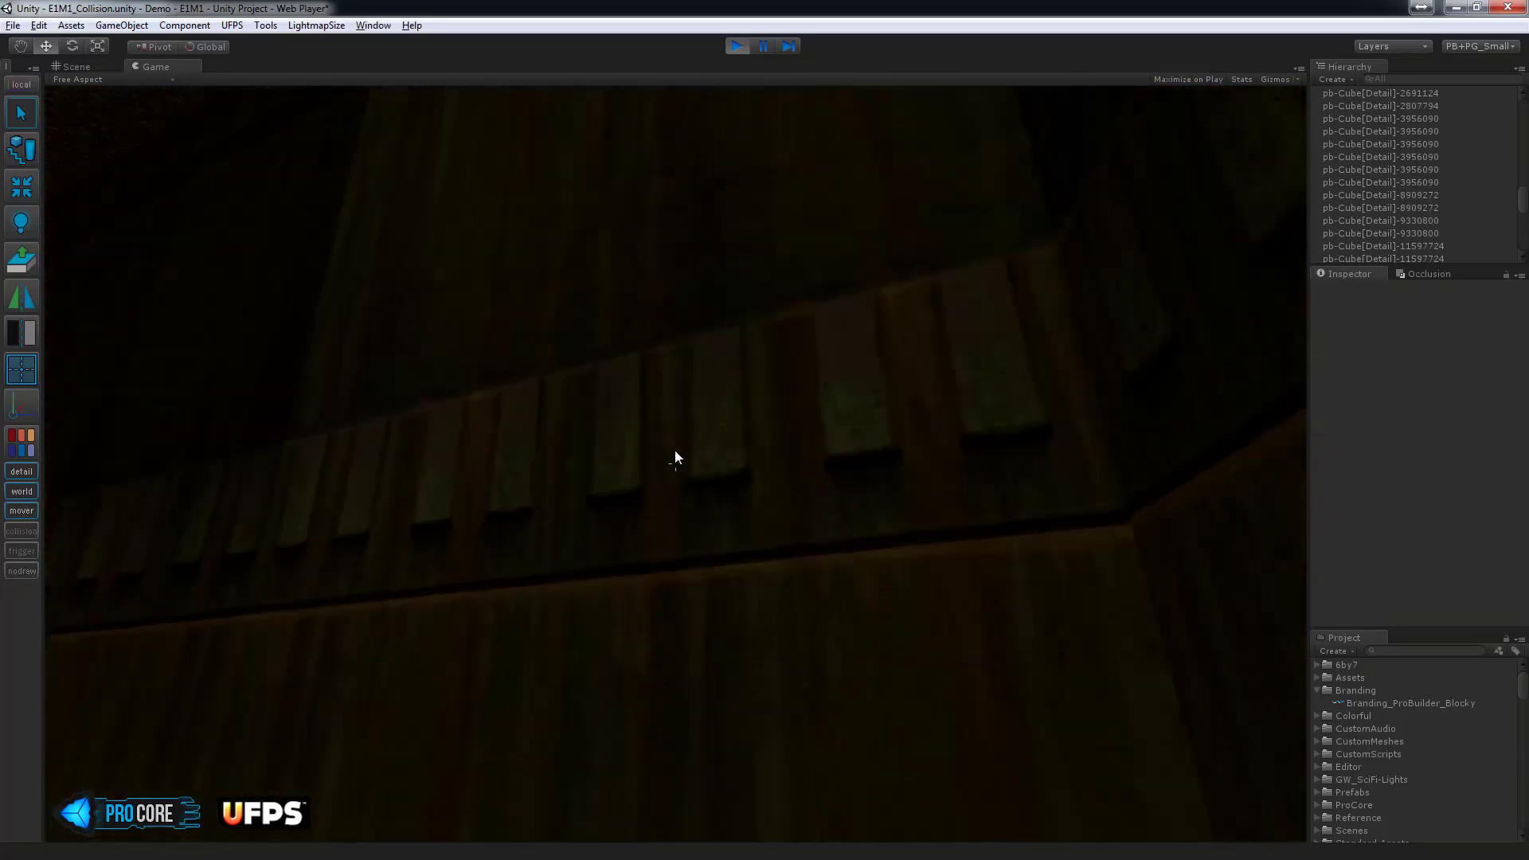
{"action": "key", "text": "w"}
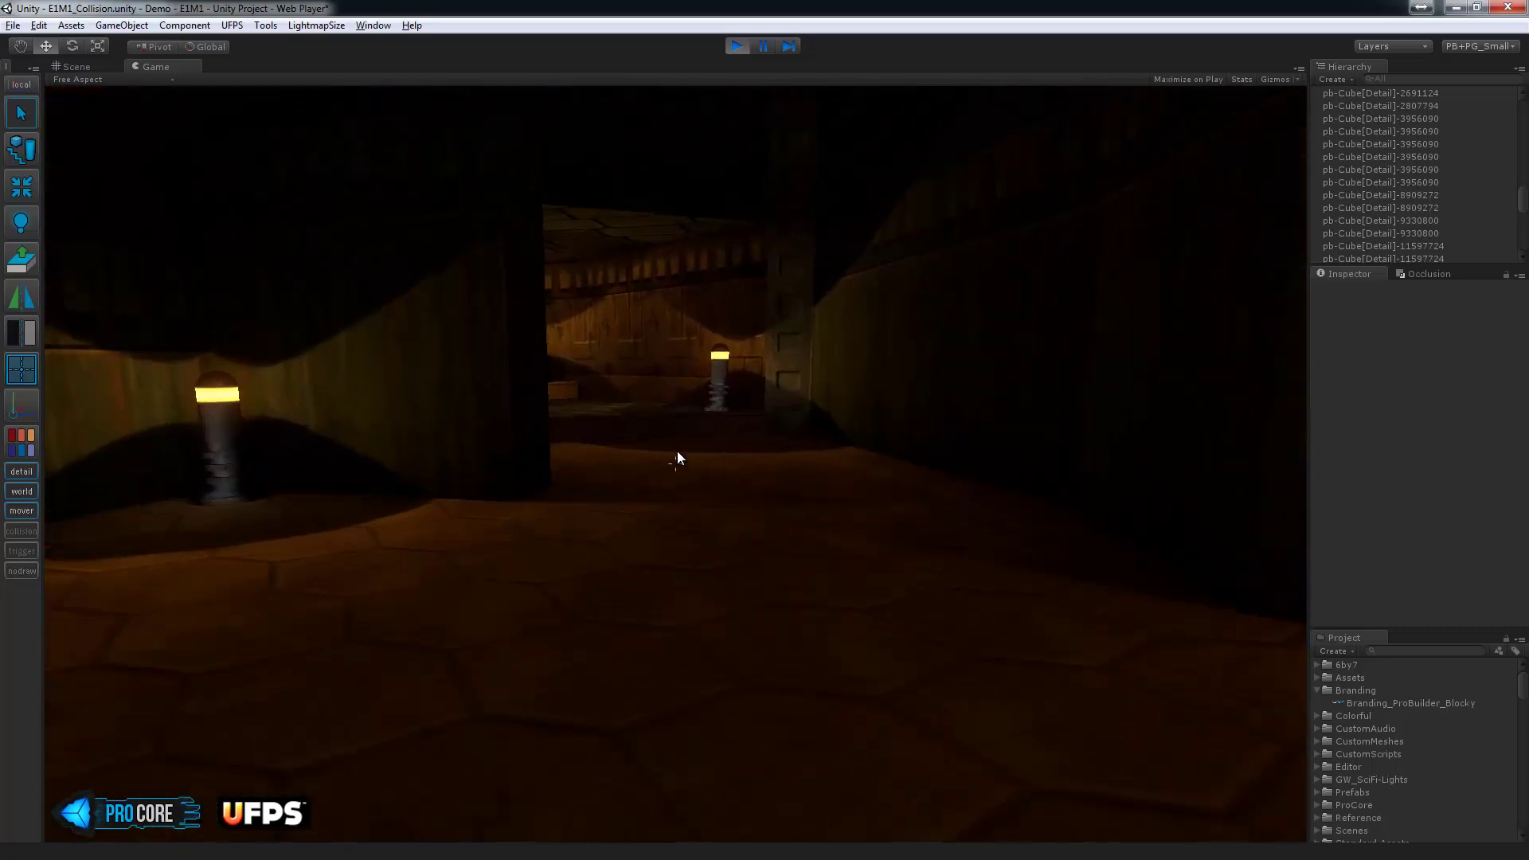
{"action": "key", "text": "w"}
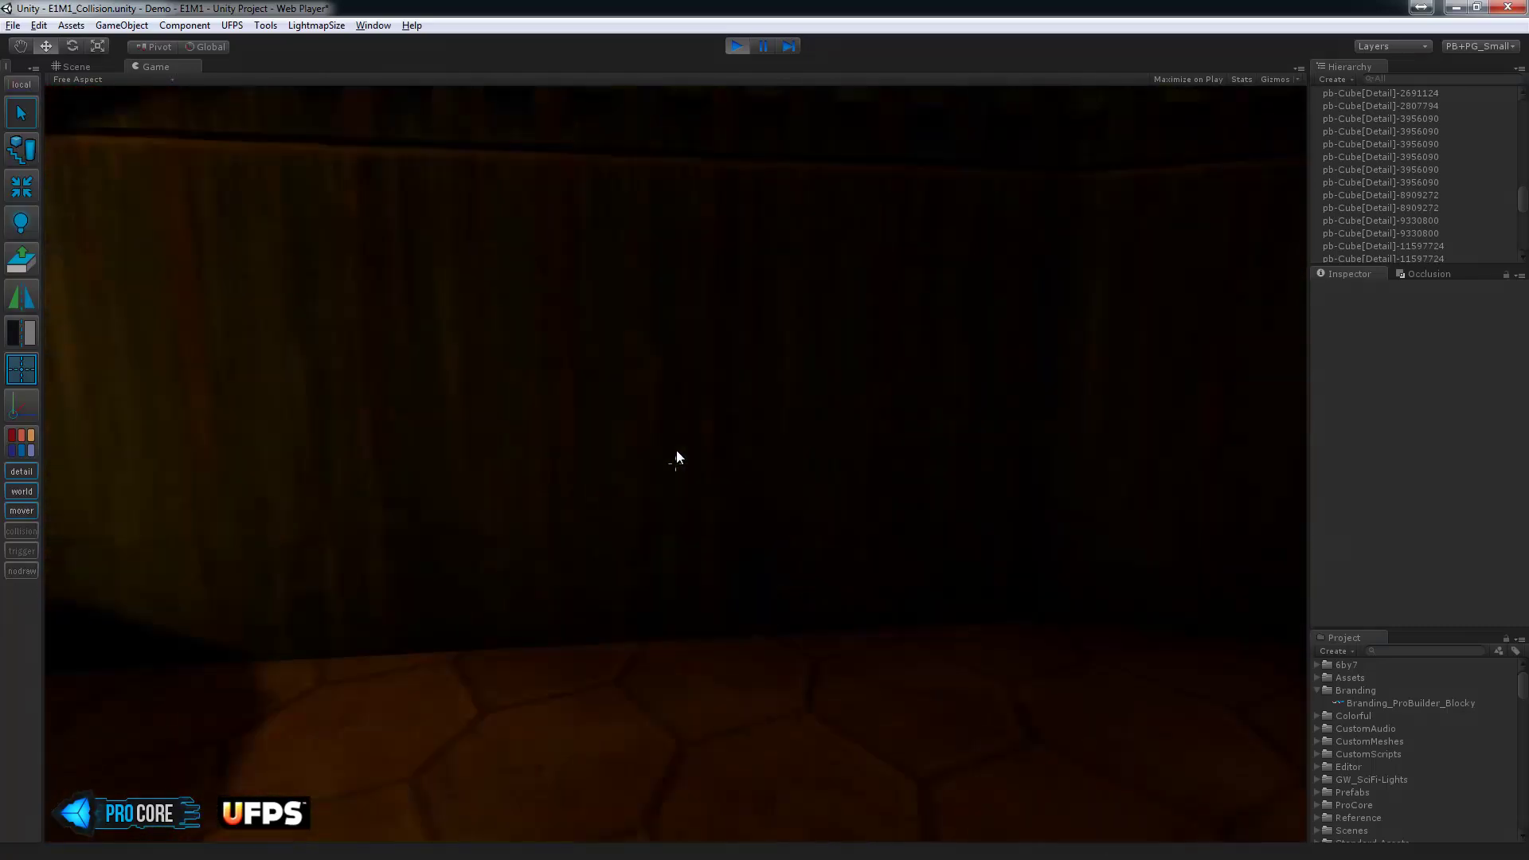
{"action": "key", "text": "w"}
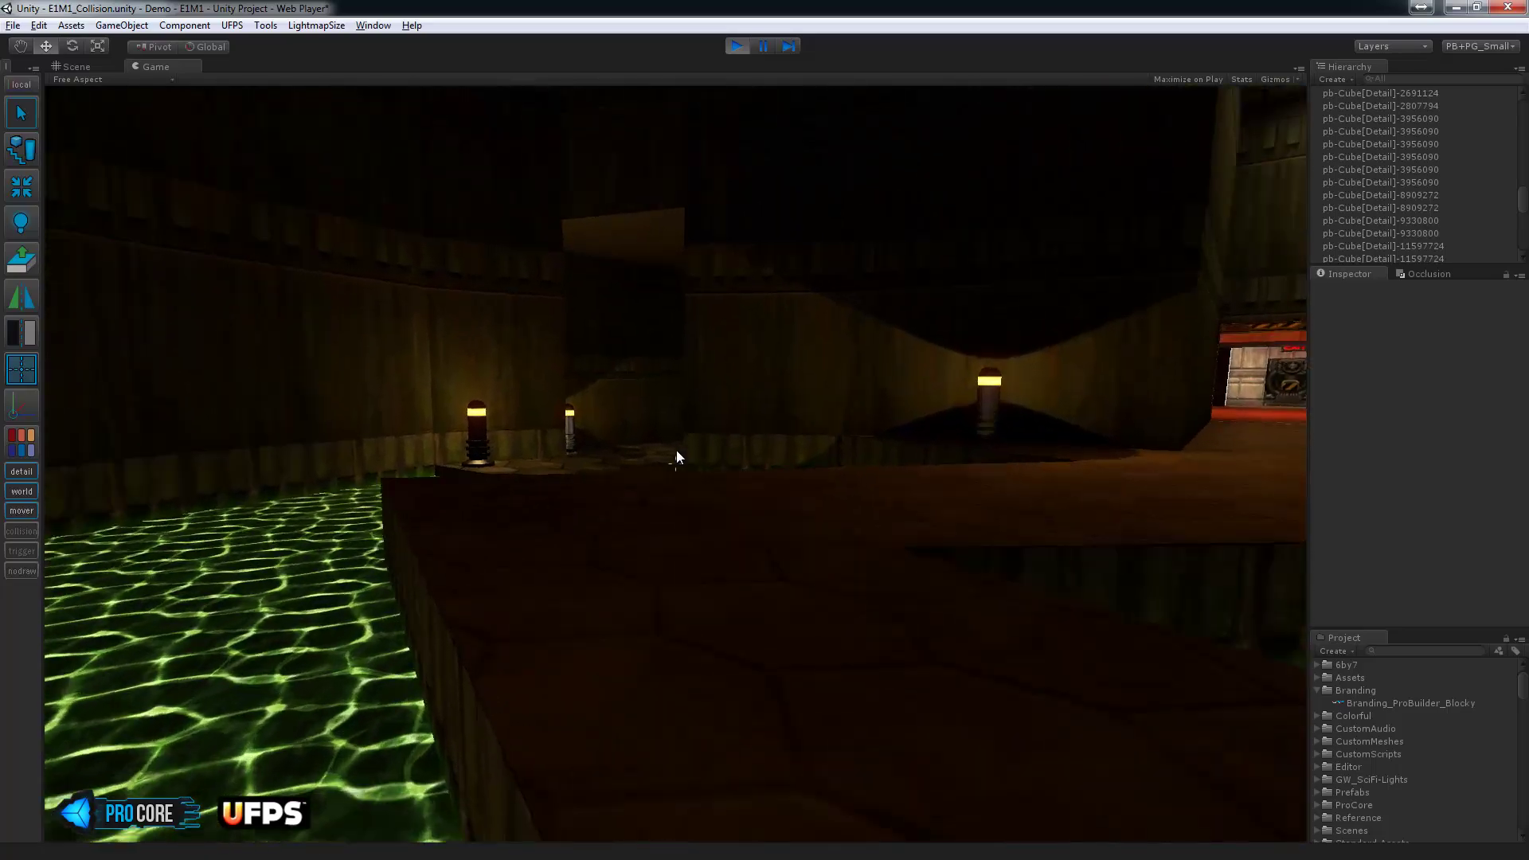
{"action": "key", "text": "w"}
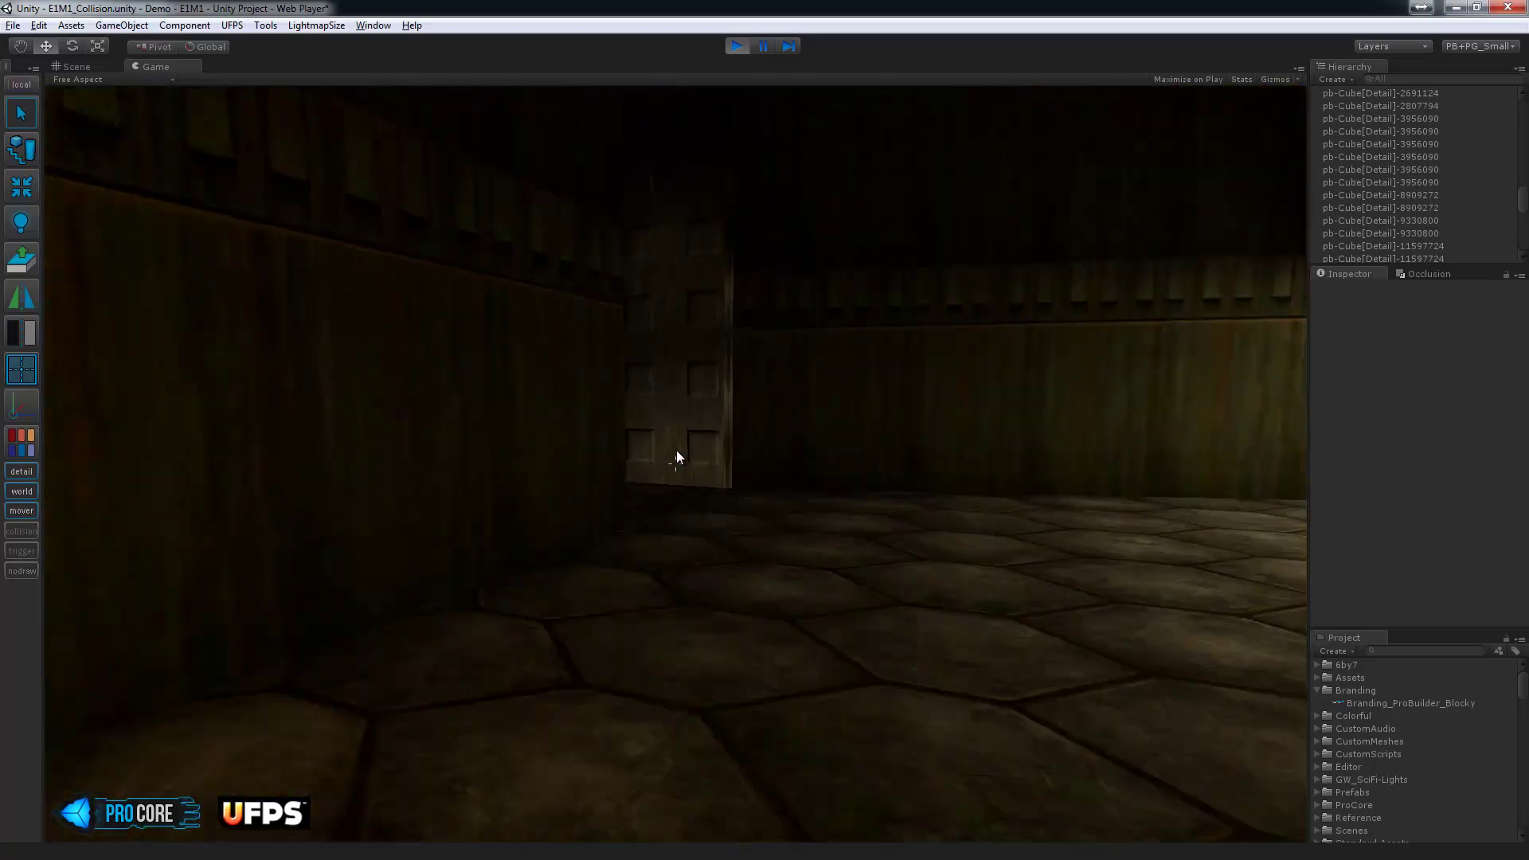
Walk the full length of the lamp-lit secret tunnel to the ledge overlooking the slime pits.
{"action": "key", "text": "w"}
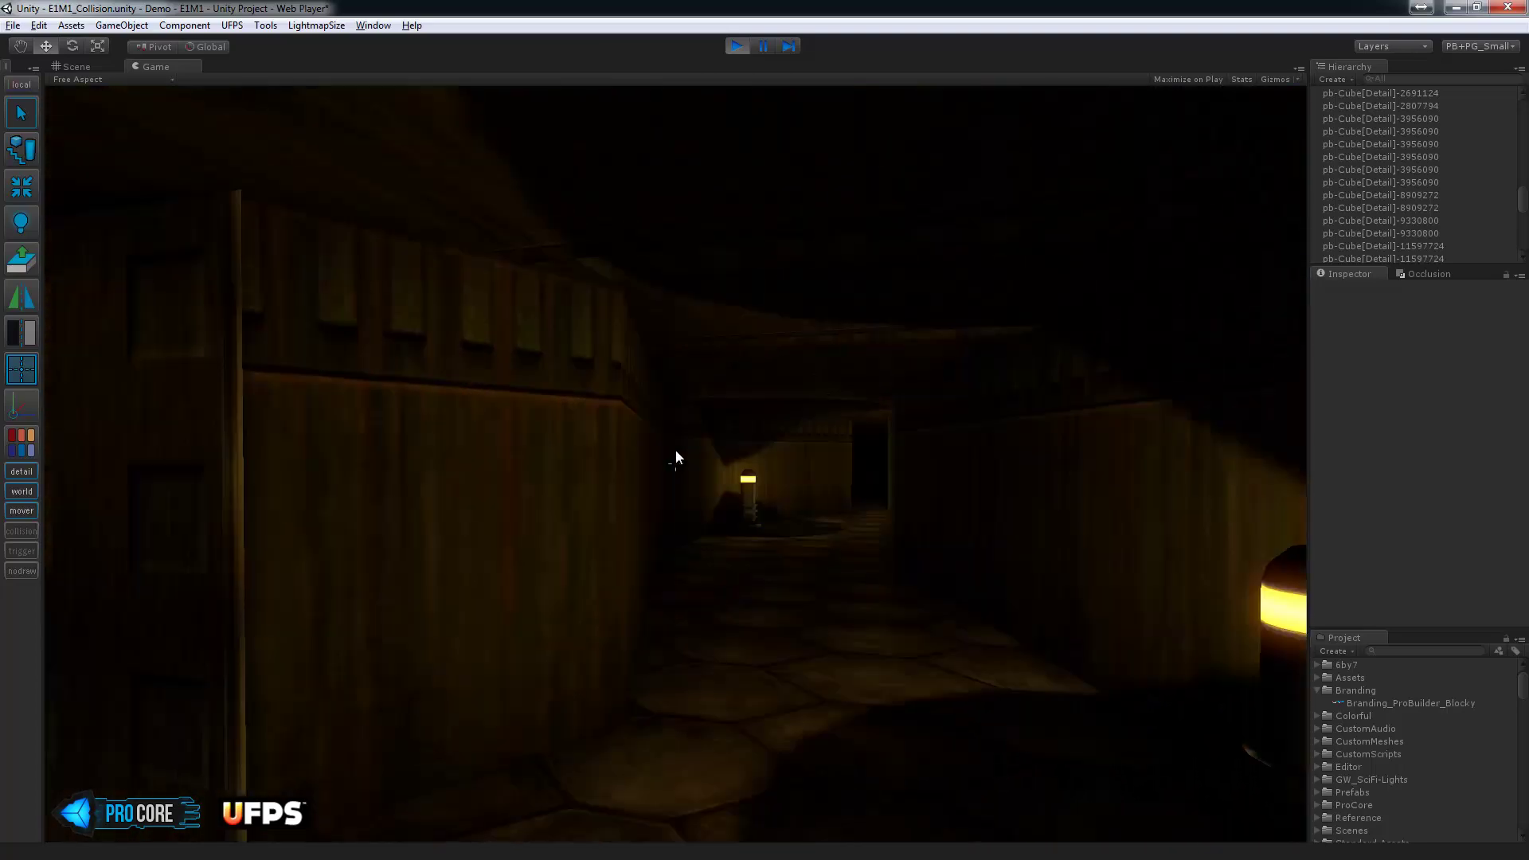
{"action": "key", "text": "w"}
{"action": "key", "text": "w"}
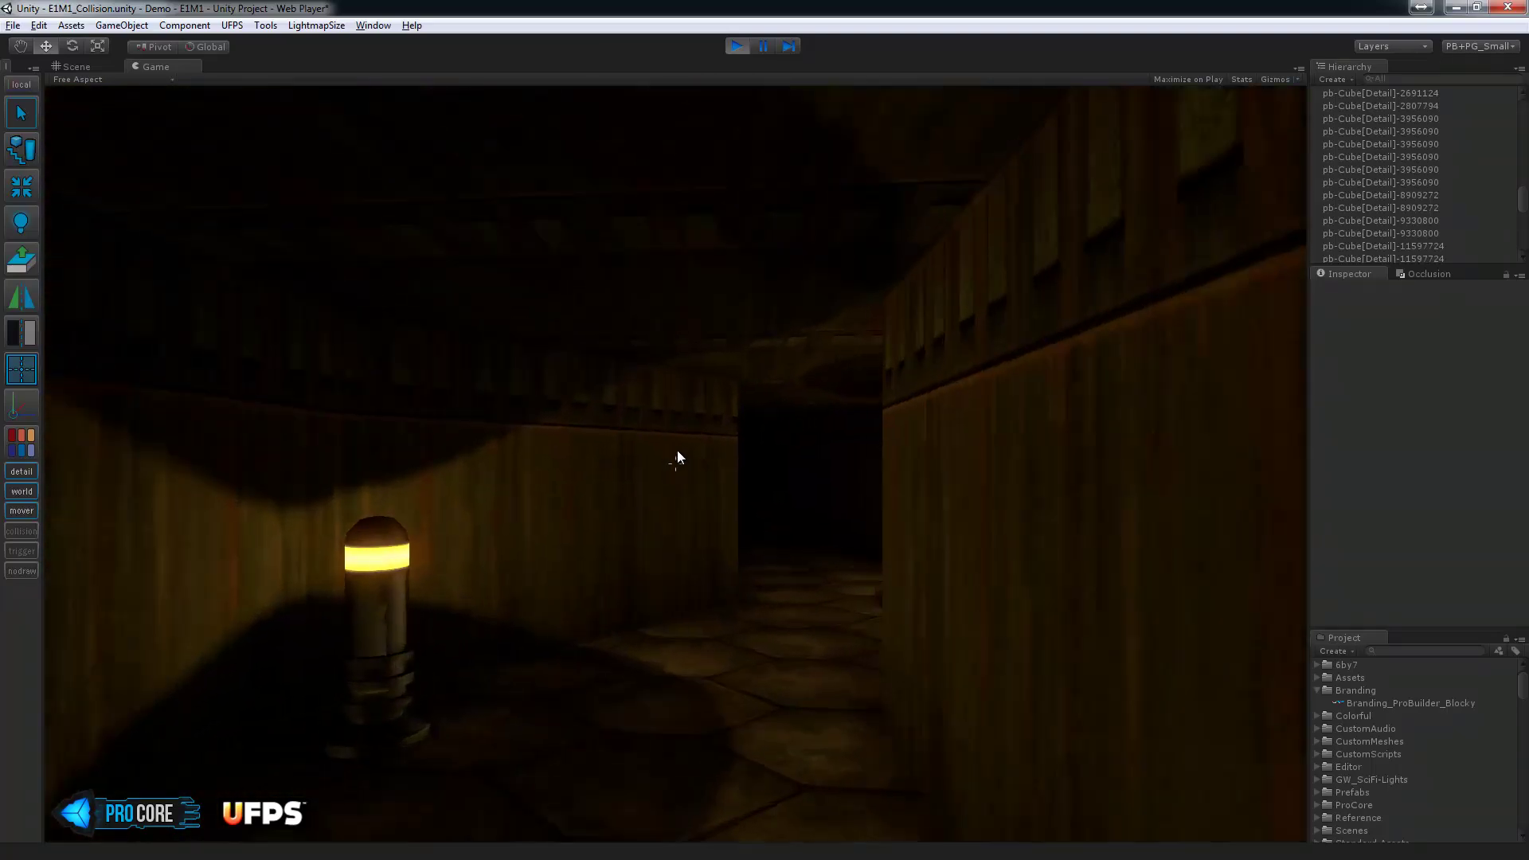
{"action": "key", "text": "w"}
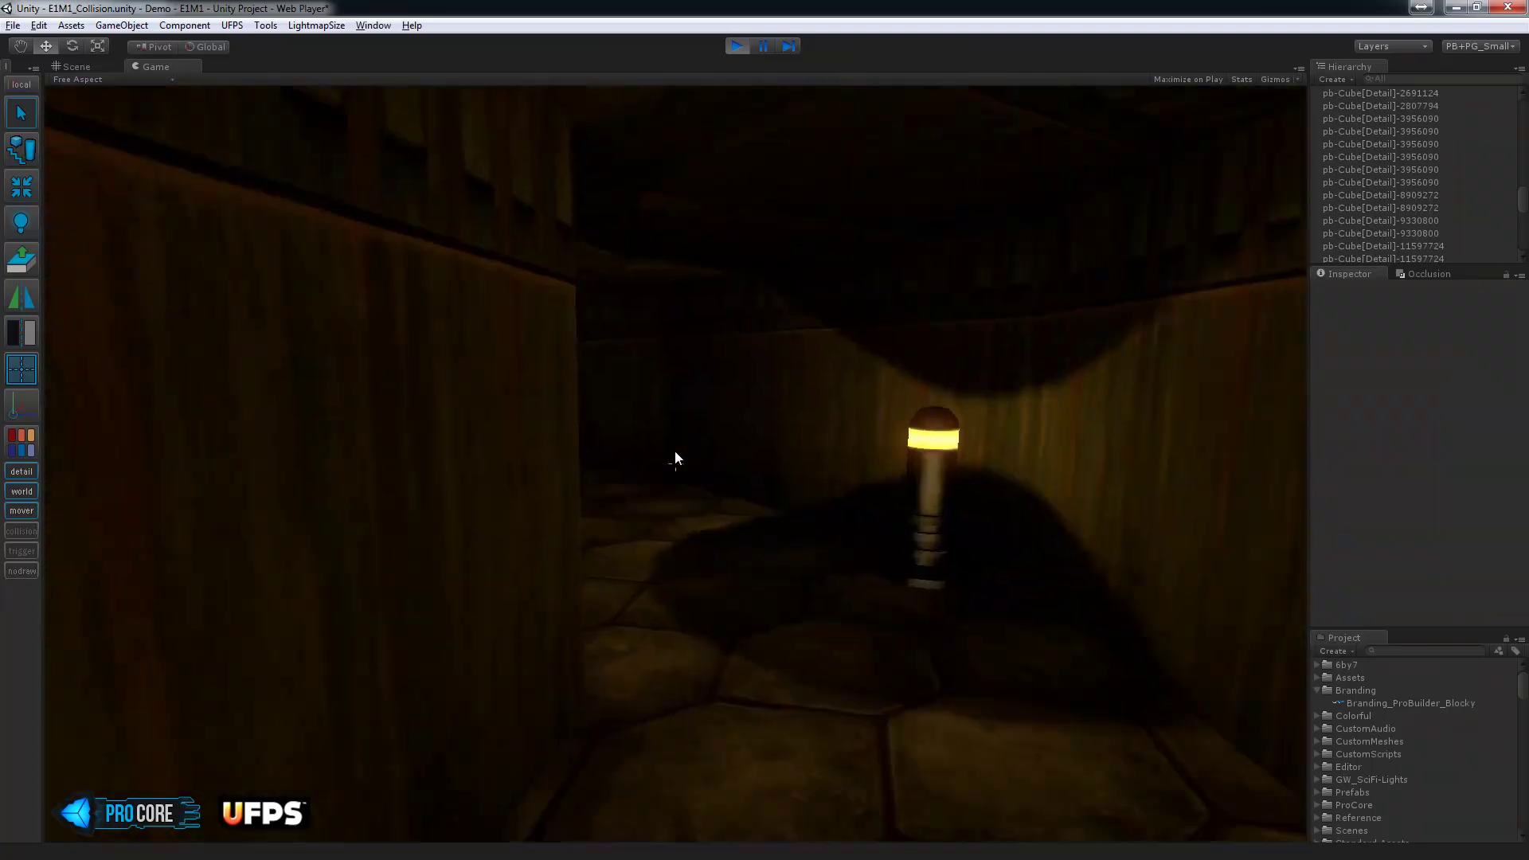
{"action": "key", "text": "w"}
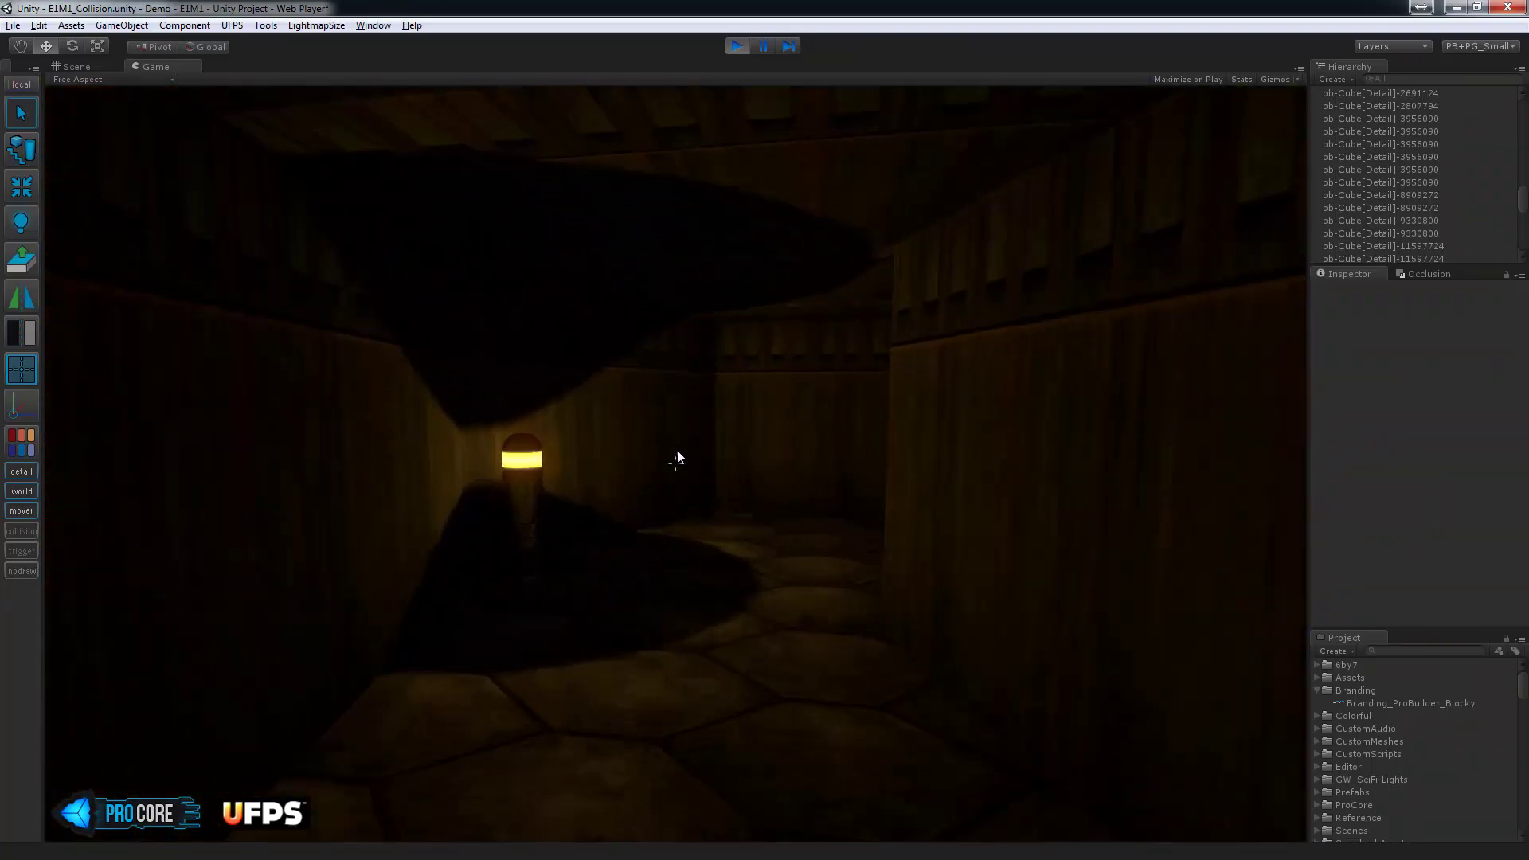
{"action": "key", "text": "w"}
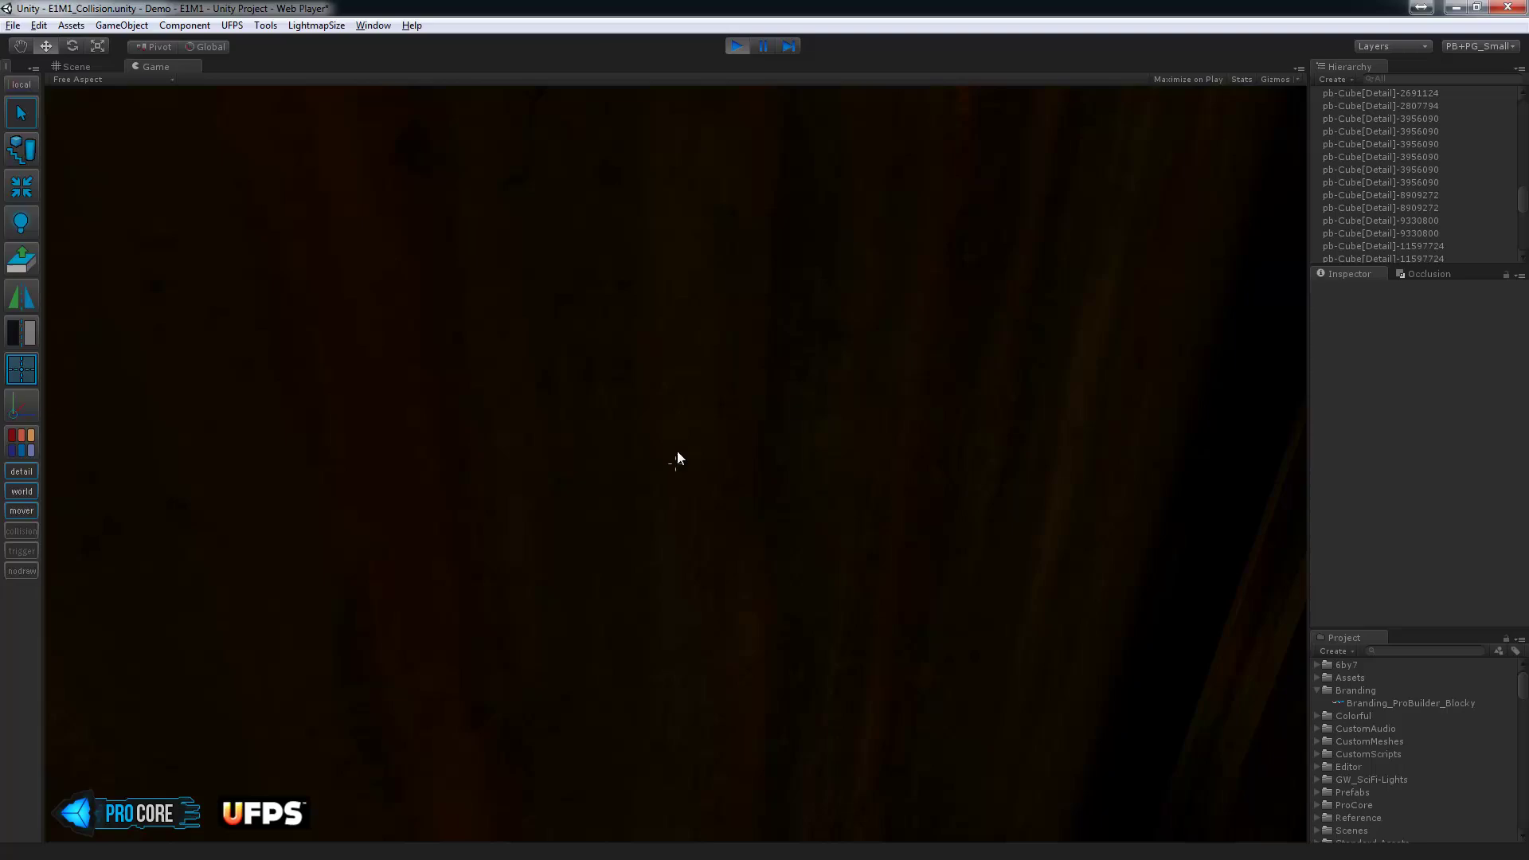
{"action": "key", "text": "w"}
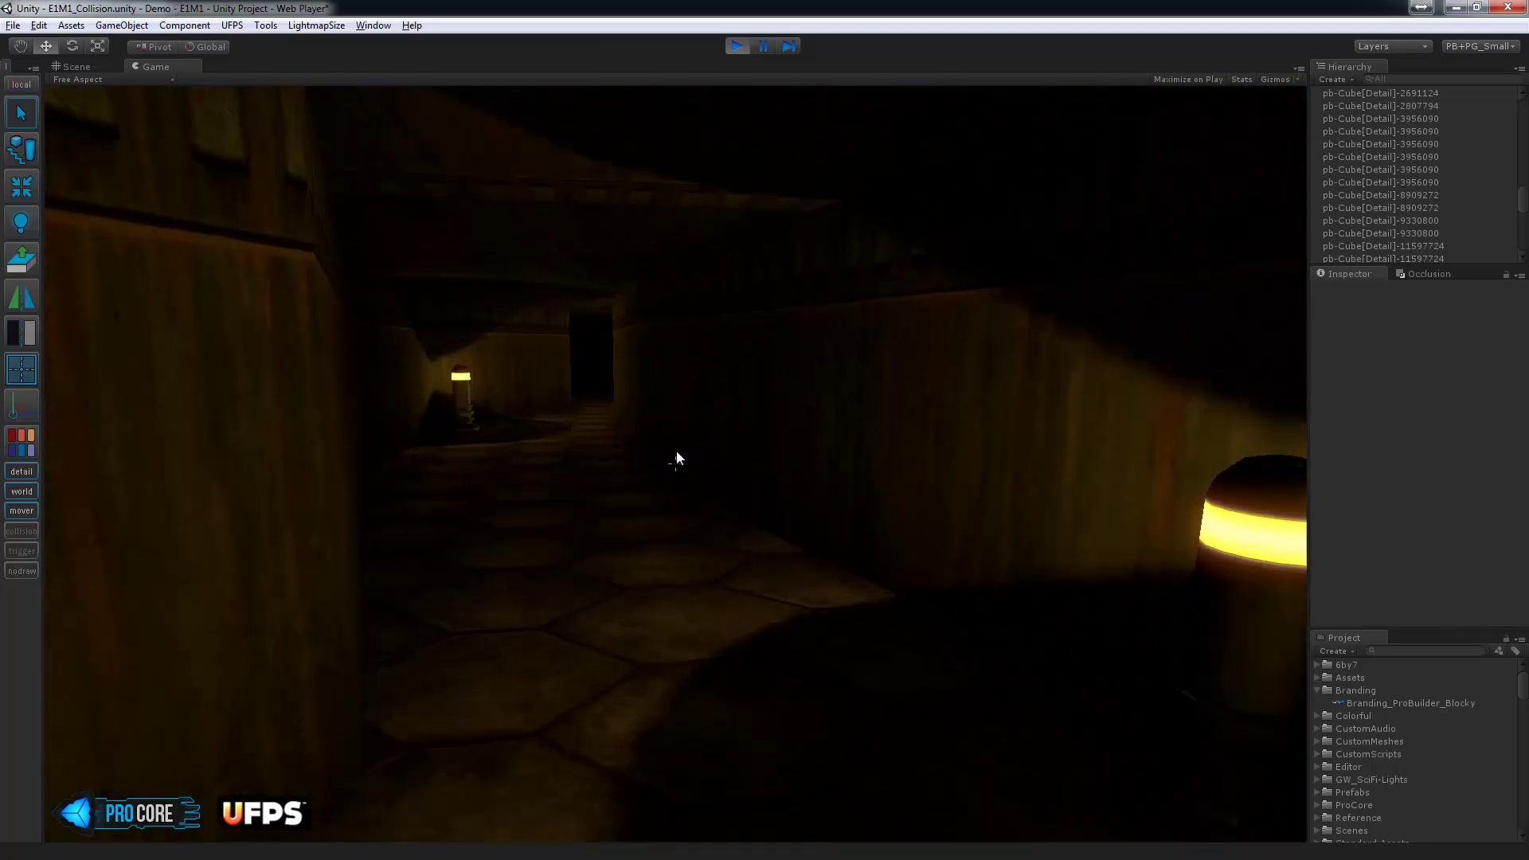
{"action": "key", "text": "w"}
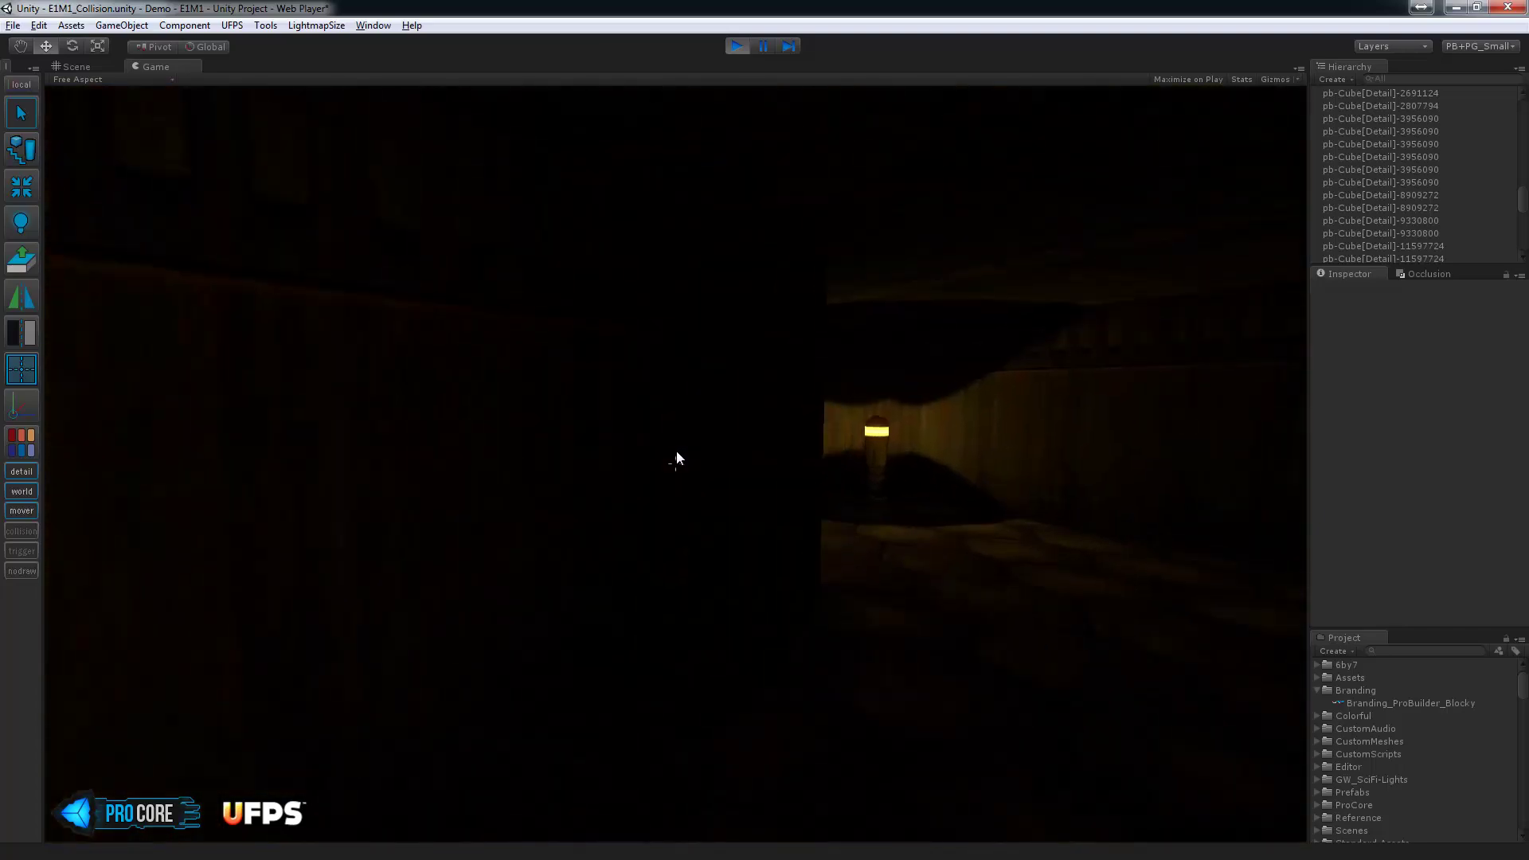
Look over the slime pits from the tunnel's ledge and drop into the slime to test its damage.
{"action": "key", "text": "w"}
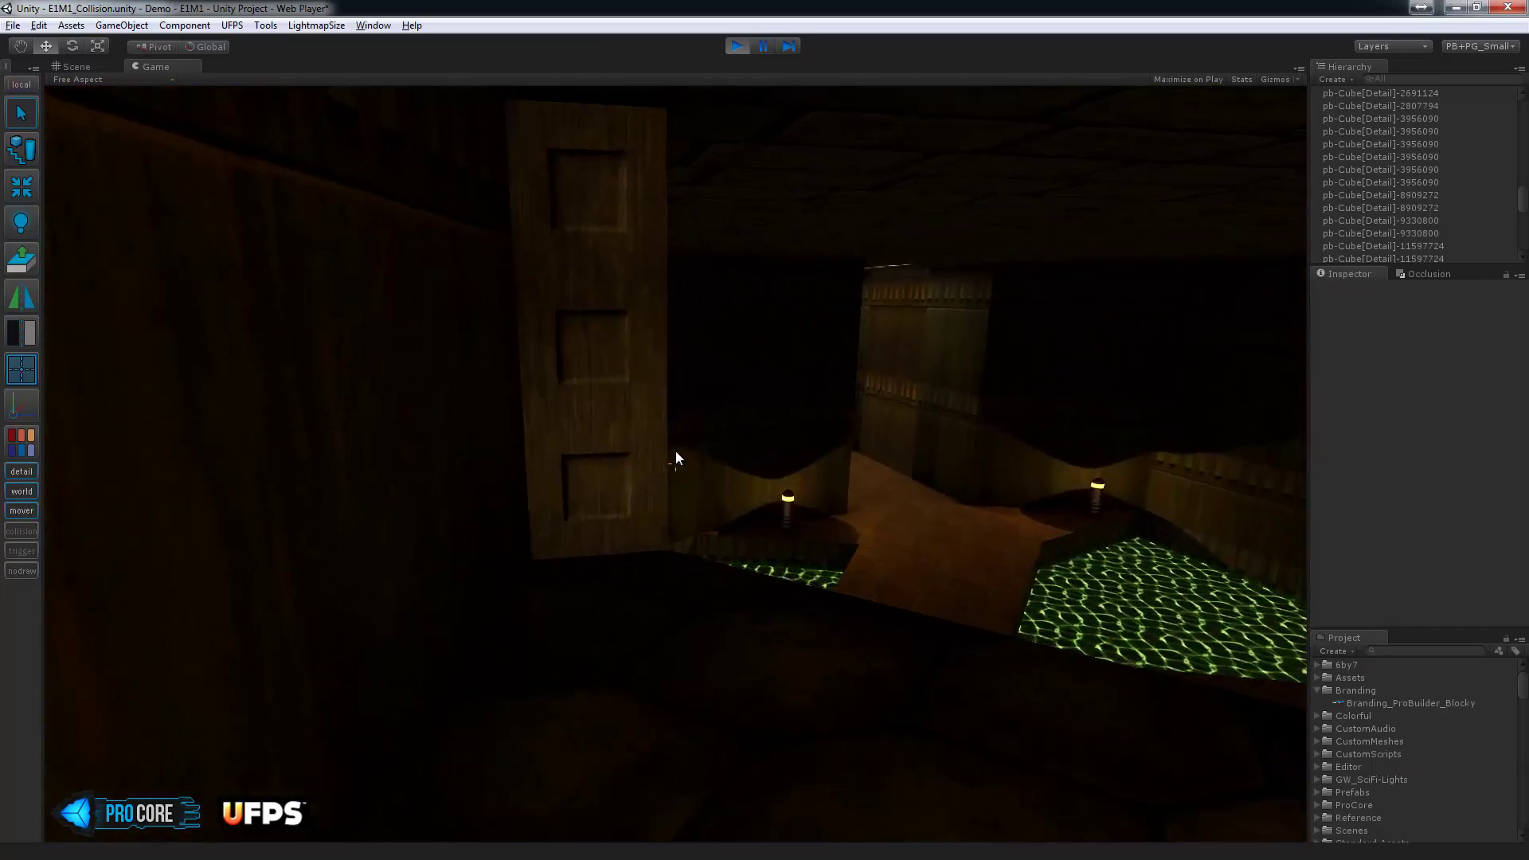
{"action": "key", "text": "w"}
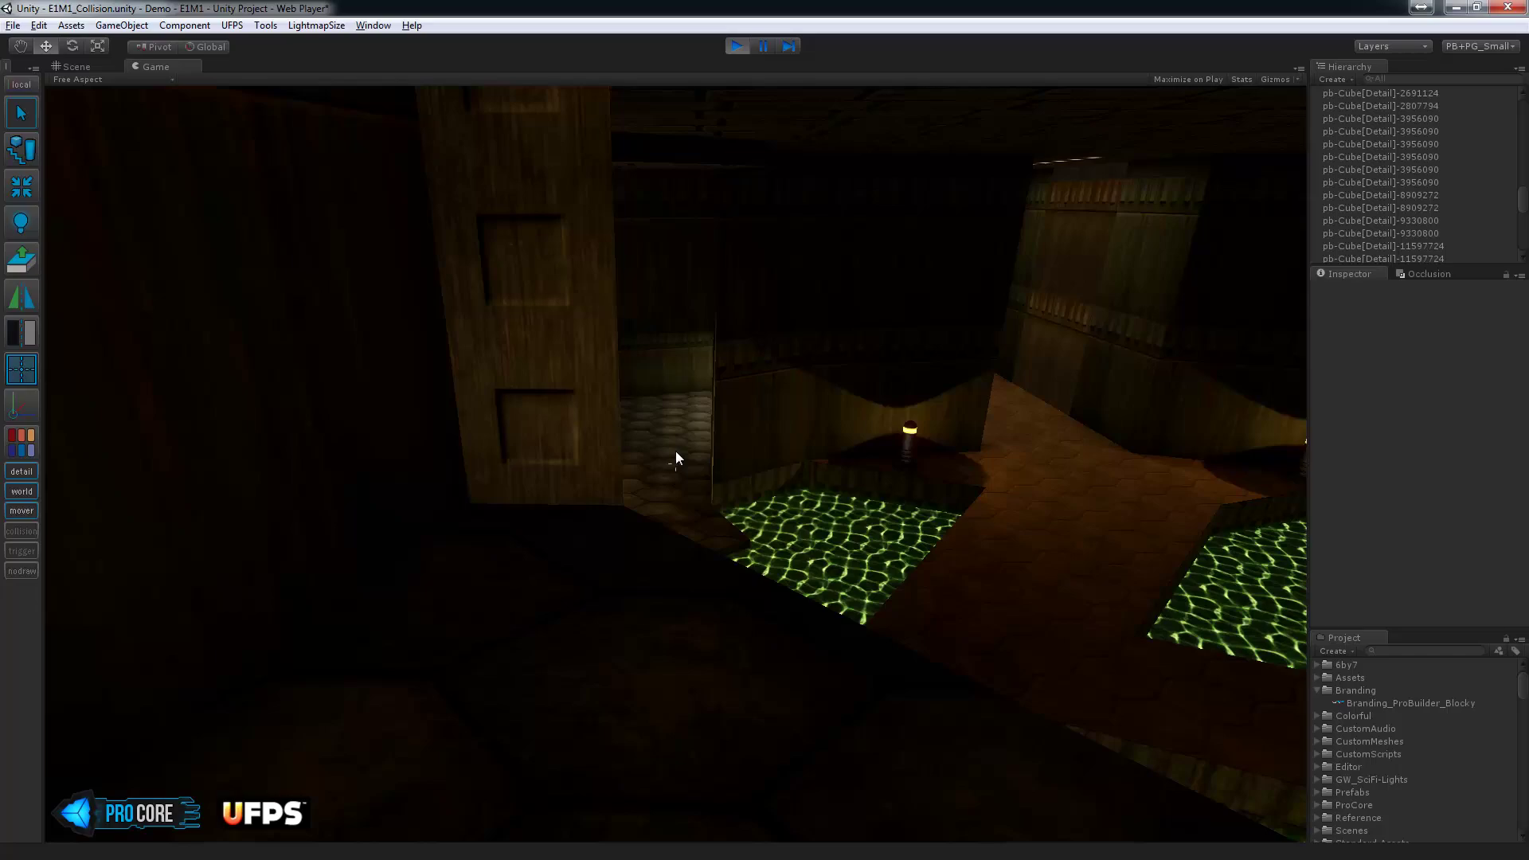
{"action": "key", "text": "w"}
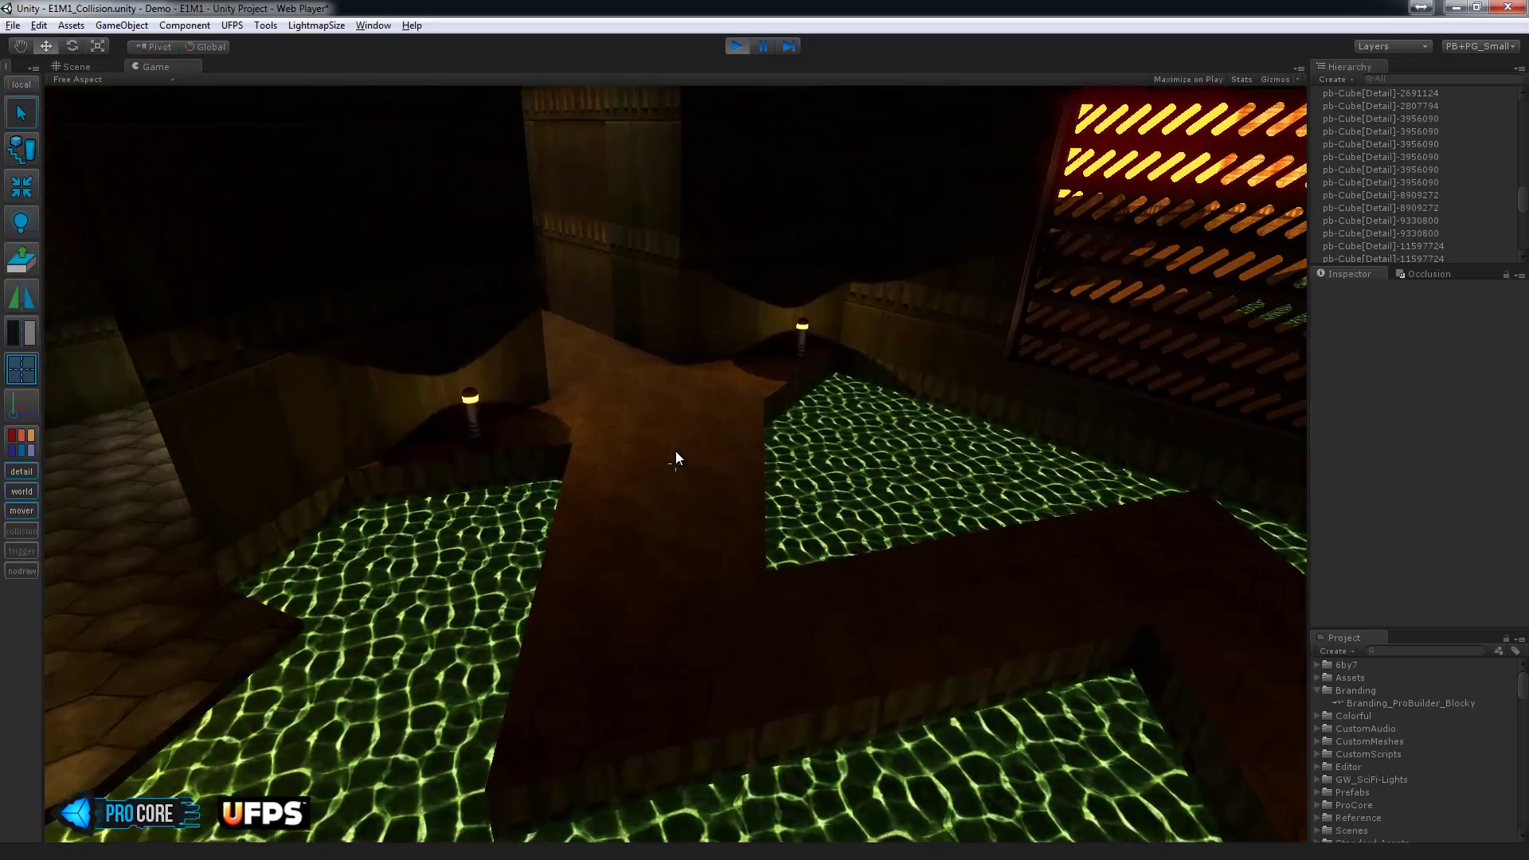
{"action": "key", "text": "w"}
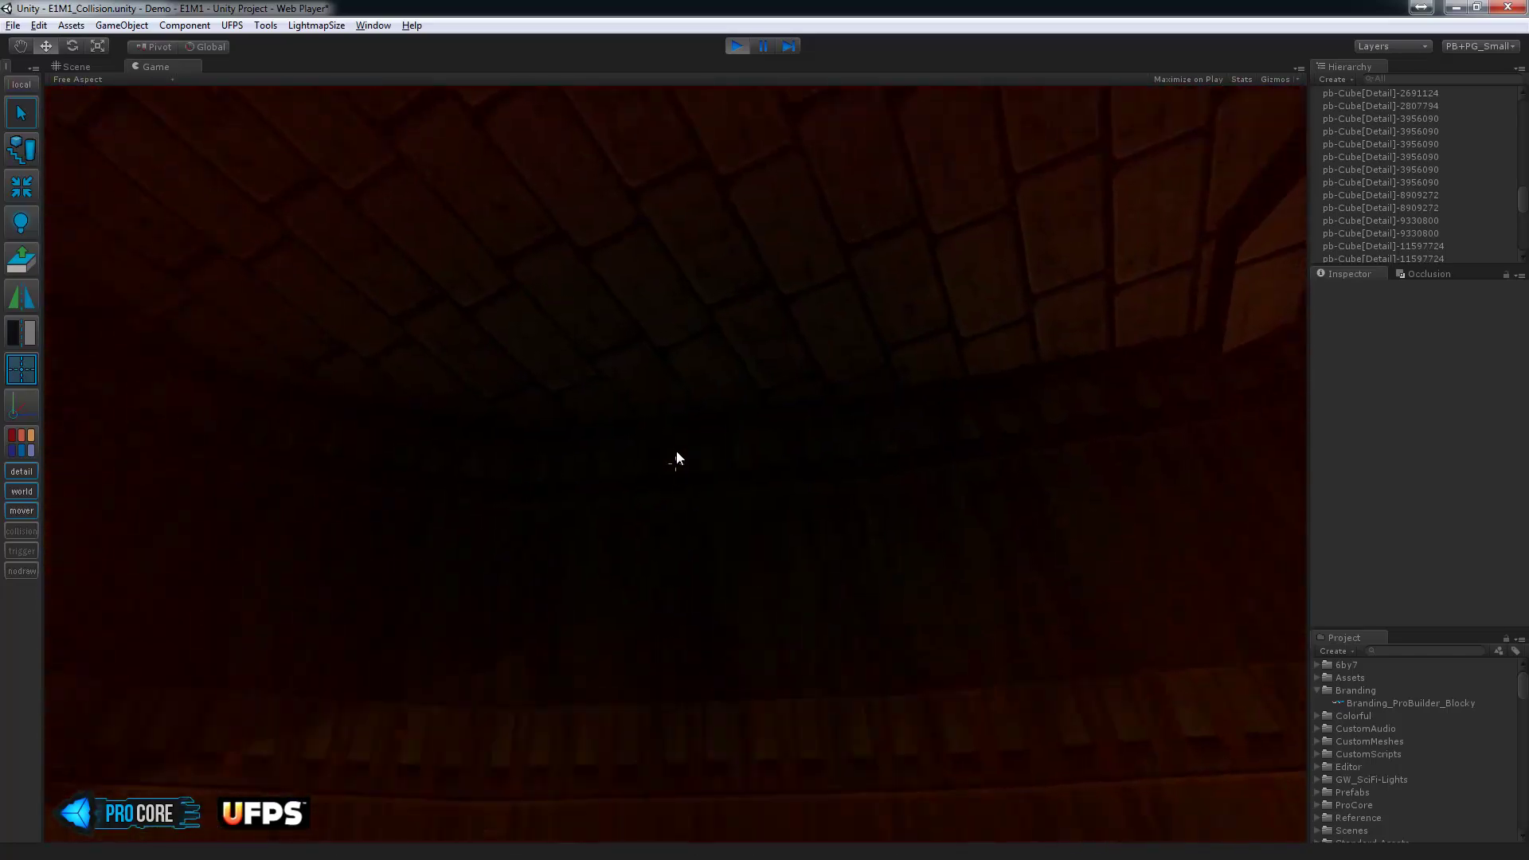
{"action": "key", "text": "w"}
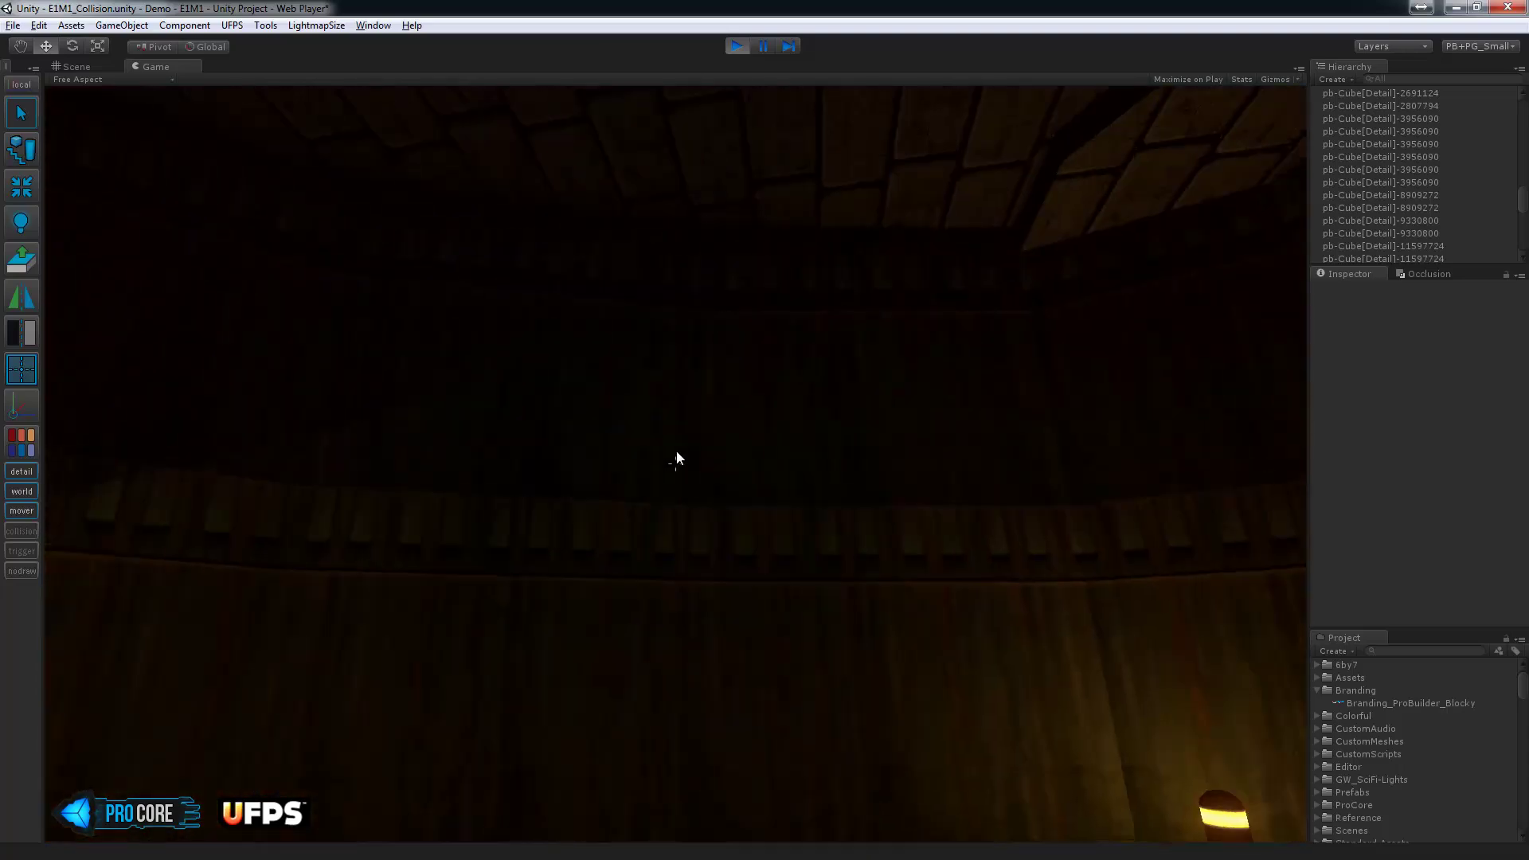
Explore the walkways around the slime pits, entering the slime again to test its damage, and return toward the red room.
{"action": "key", "text": "w"}
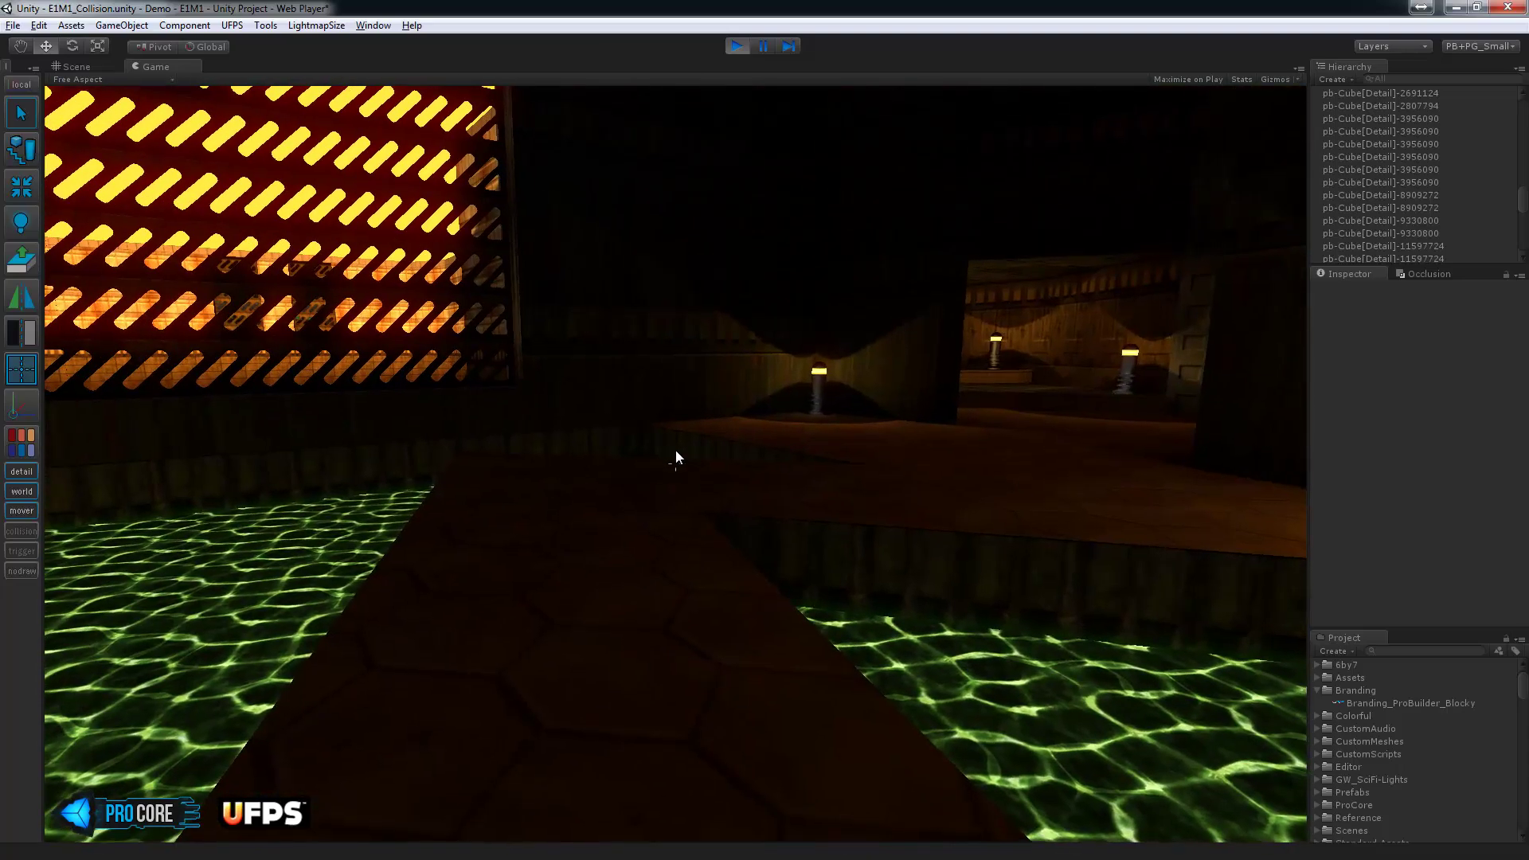
{"action": "key", "text": "w"}
{"action": "key", "text": "w"}
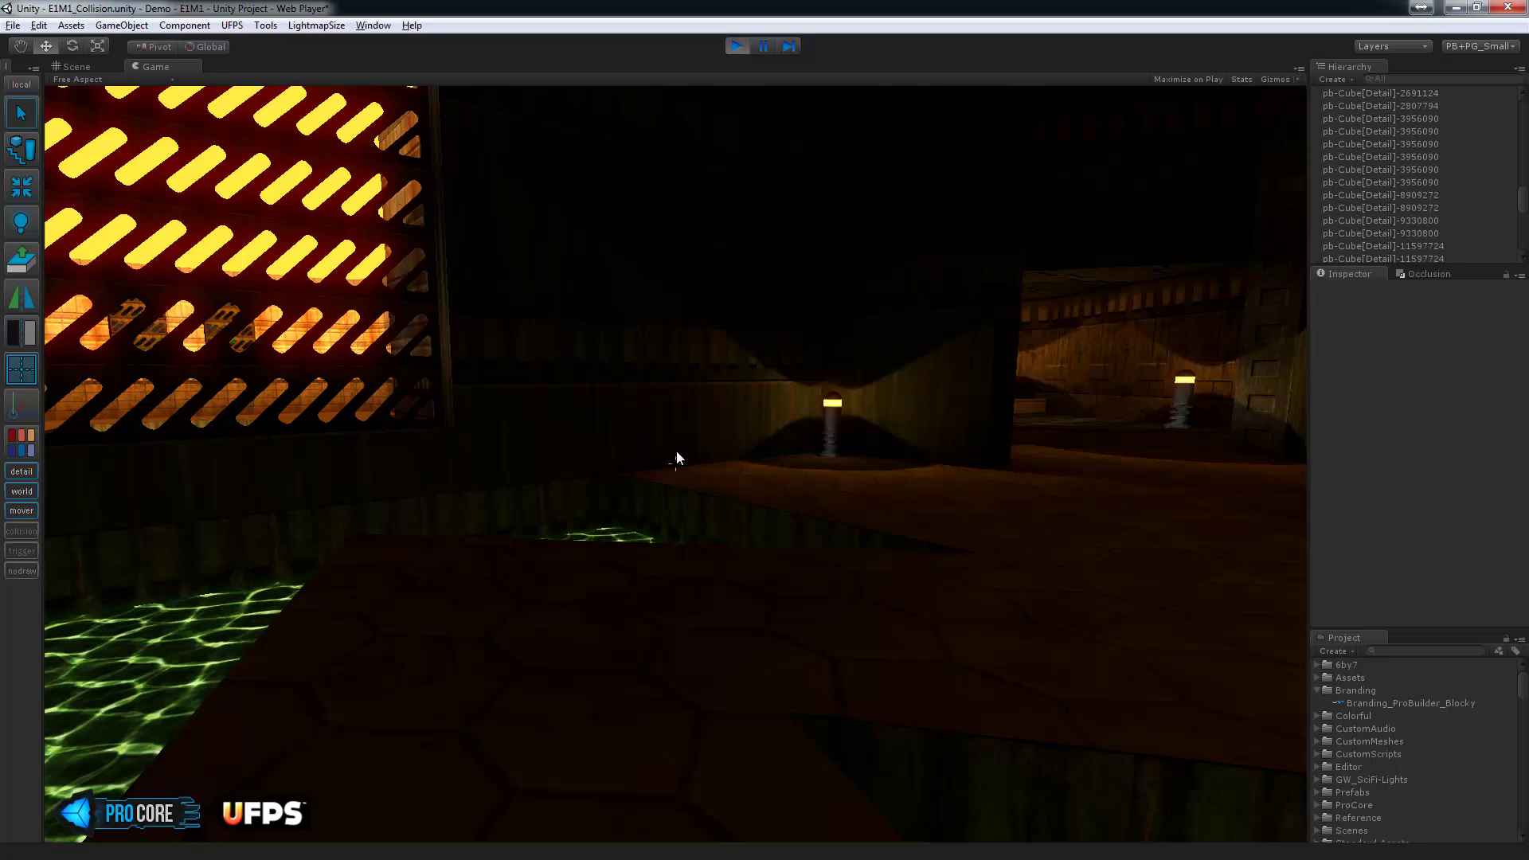
{"action": "key", "text": "w"}
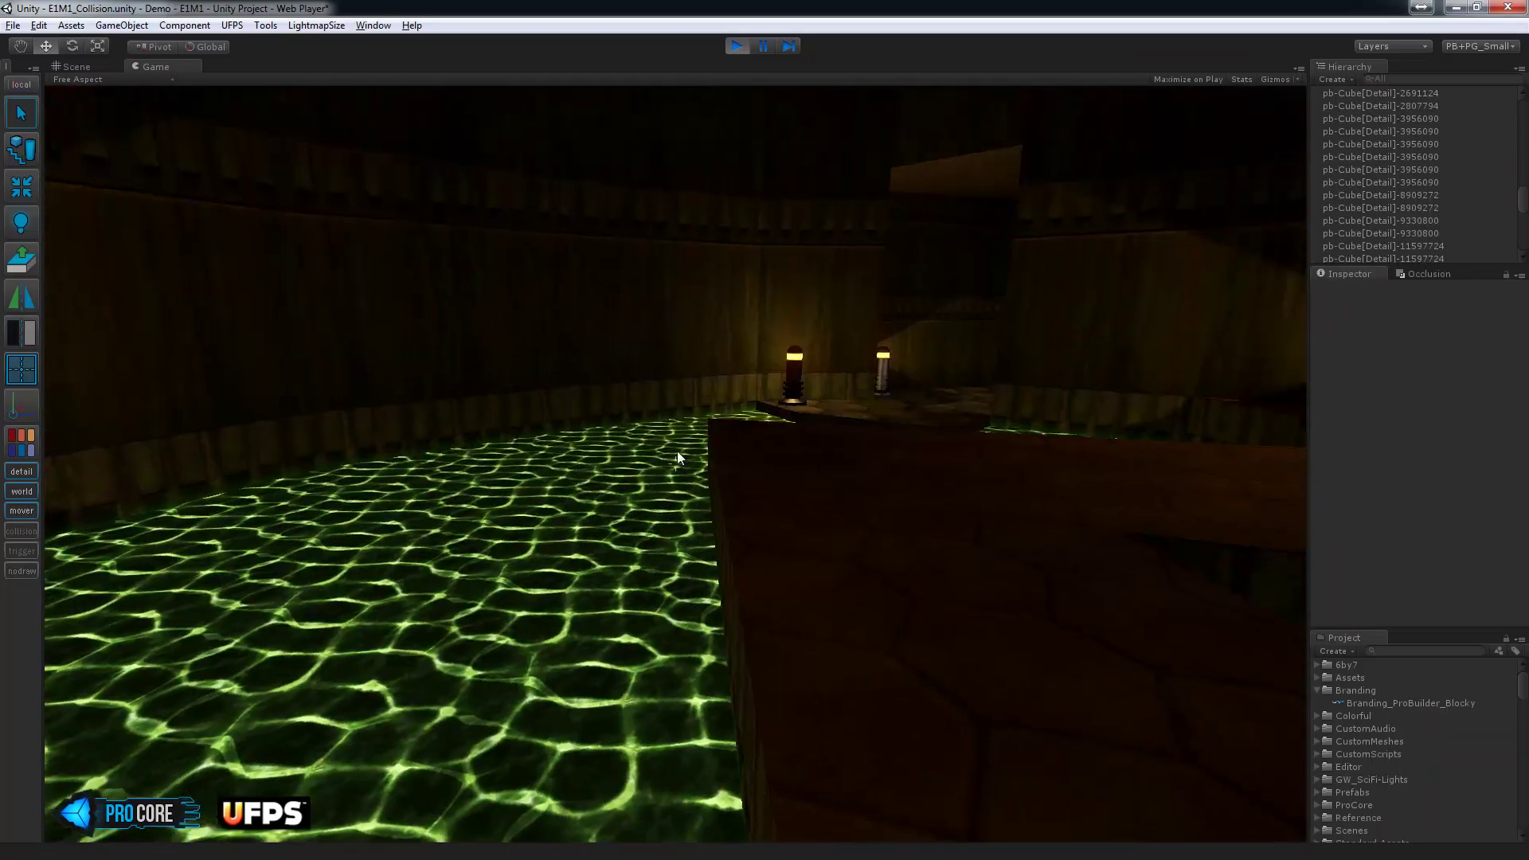
{"action": "key", "text": "w"}
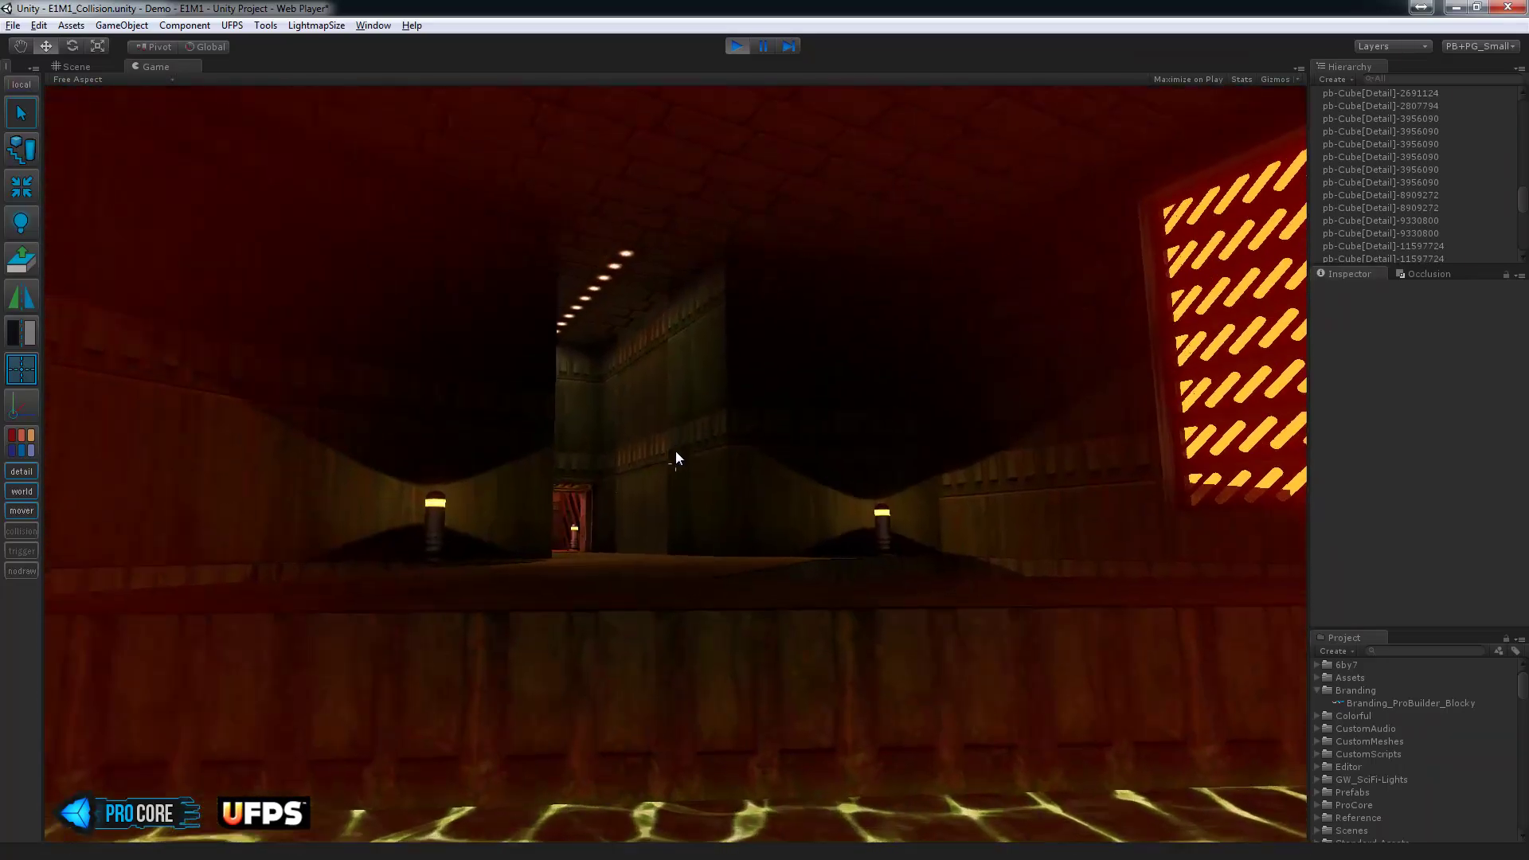
{"action": "key", "text": "w"}
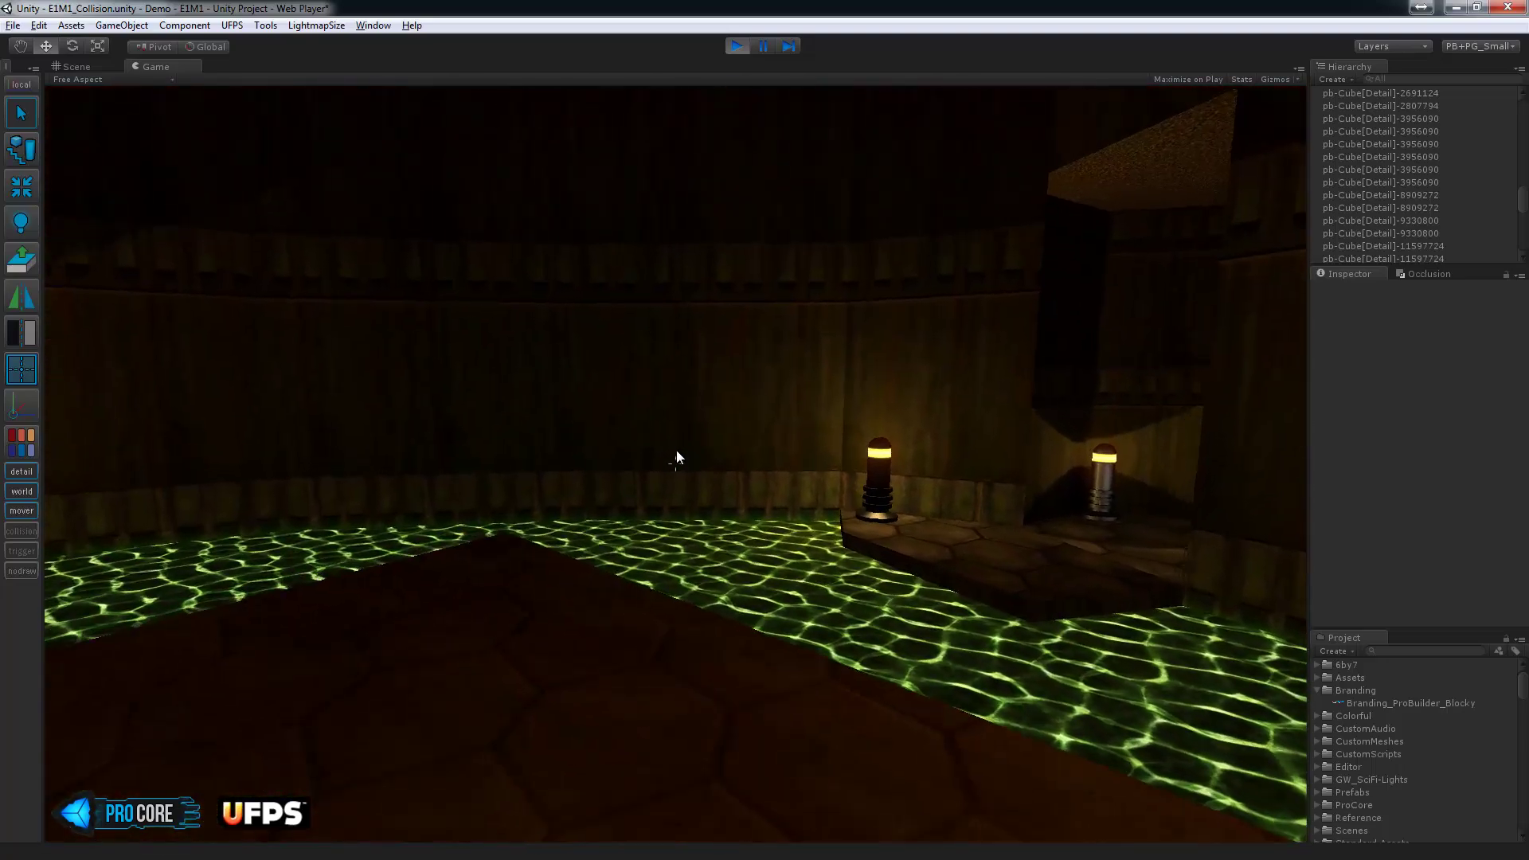
{"action": "key", "text": "w"}
{"action": "key", "text": "w"}
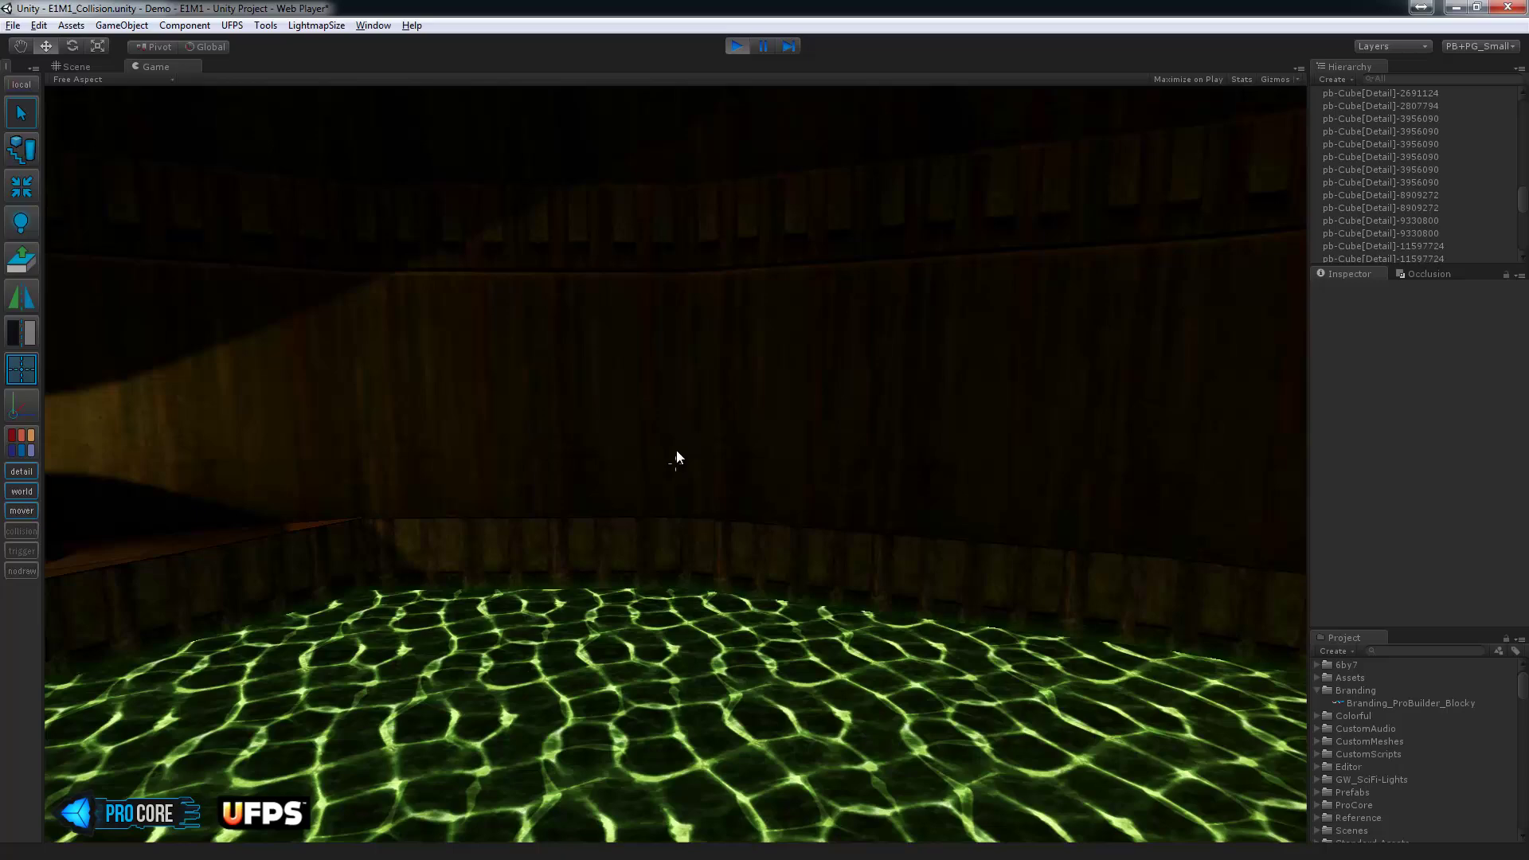
{"action": "key", "text": "w"}
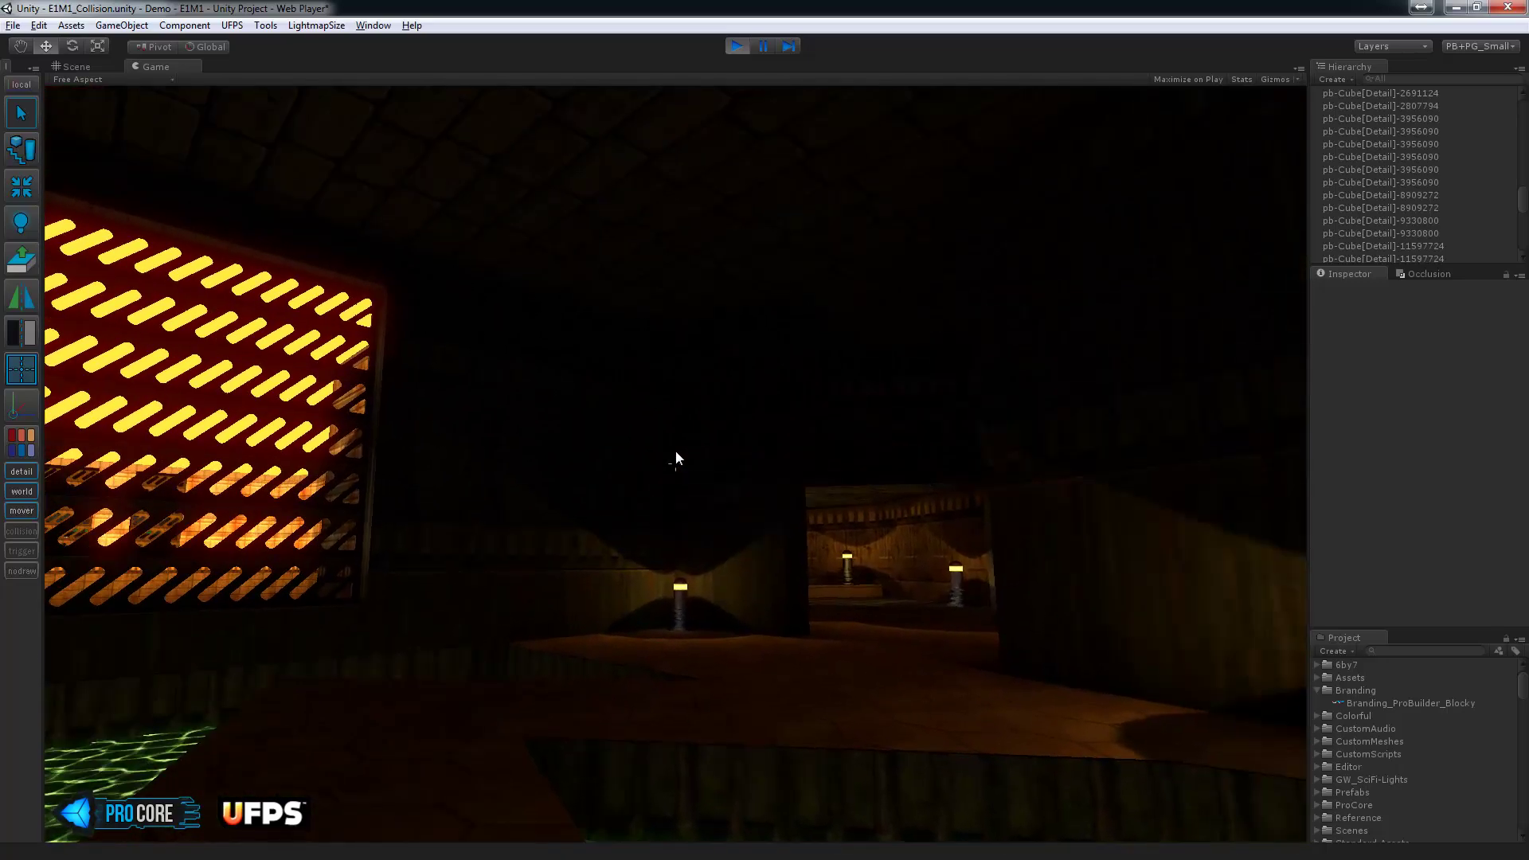
{"action": "key", "text": "w"}
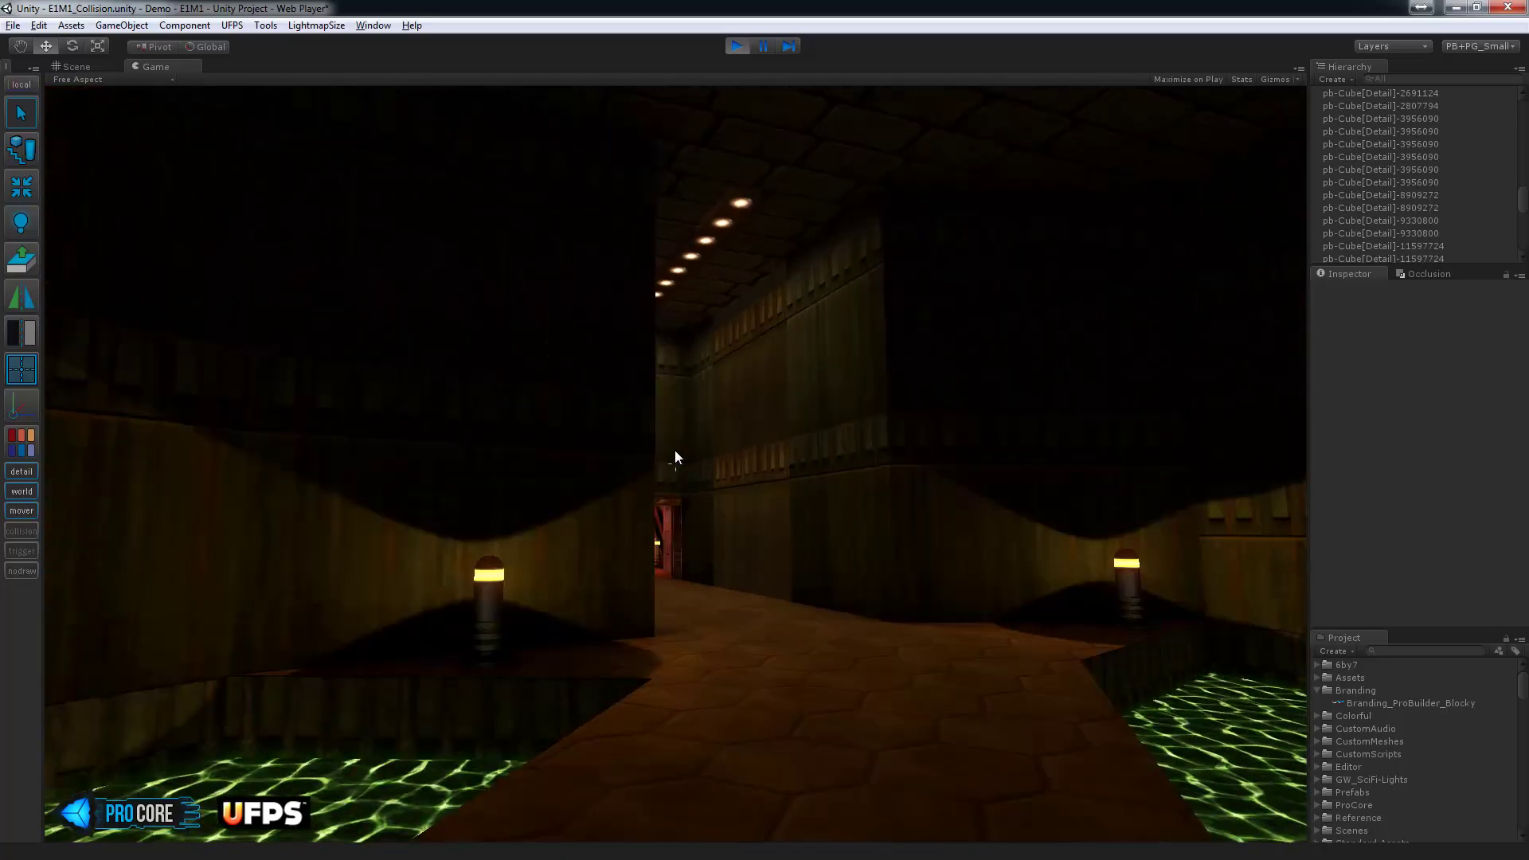